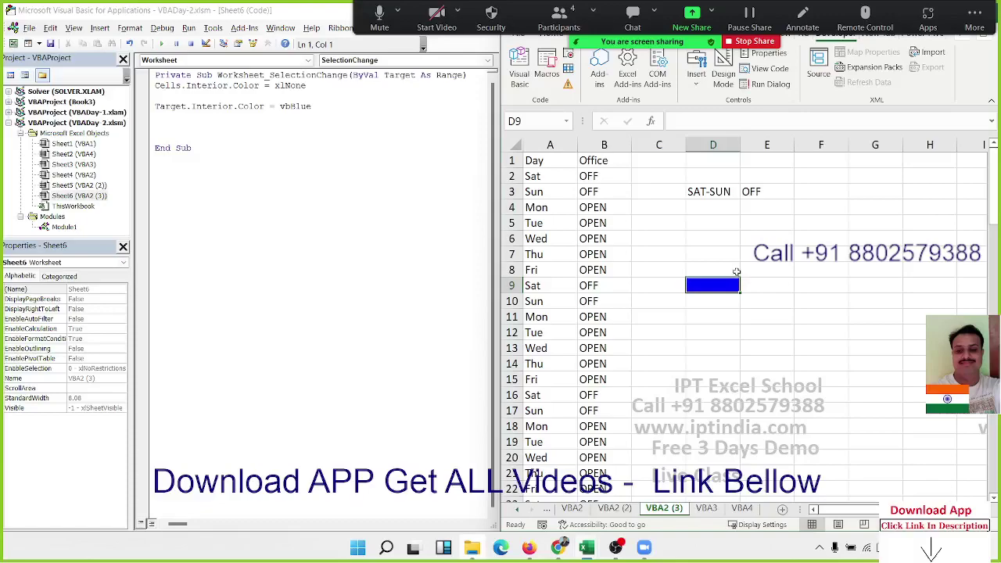
Step: Select cells across C6:E12 on VBA2 (3) to watch the blue highlight follow the selection
{"action": "left_click", "coordinate": [758, 253]}
{"action": "left_click", "coordinate": [759, 322]}
{"action": "left_click", "coordinate": [676, 303]}
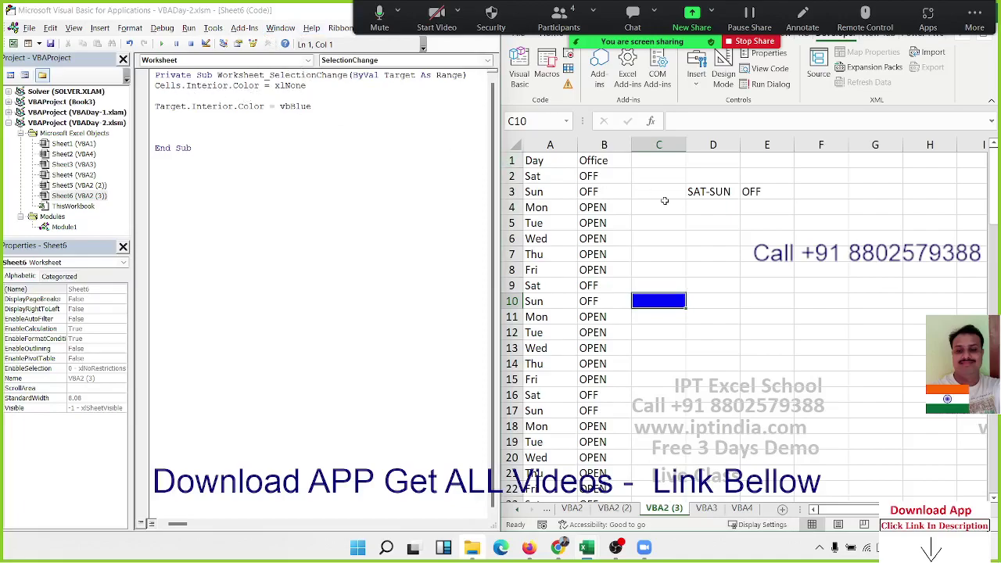
{"action": "left_click", "coordinate": [730, 232]}
{"action": "left_click", "coordinate": [780, 252]}
{"action": "left_click", "coordinate": [774, 297]}
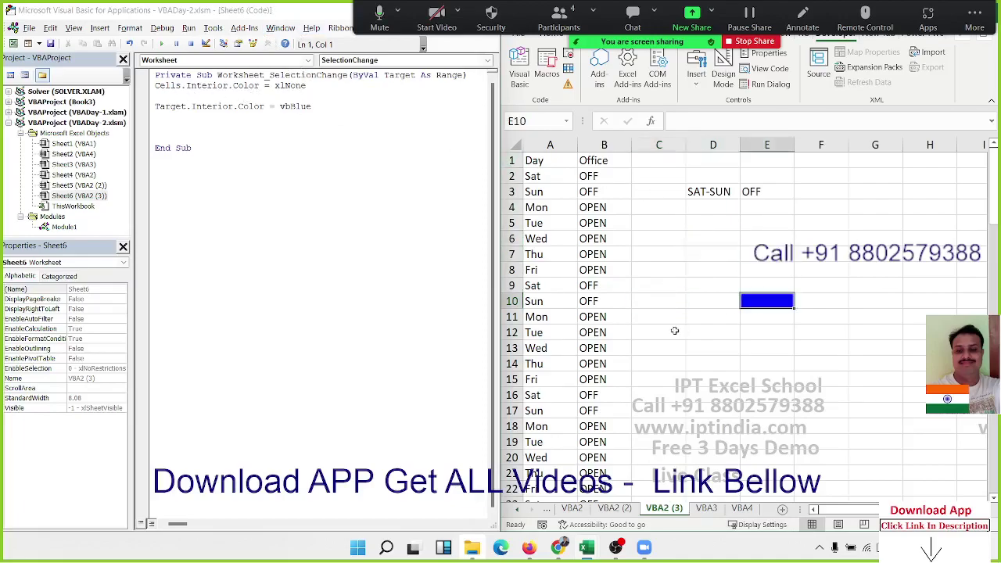
{"action": "left_click", "coordinate": [675, 331]}
{"action": "left_click", "coordinate": [724, 270]}
{"action": "left_click", "coordinate": [724, 240]}
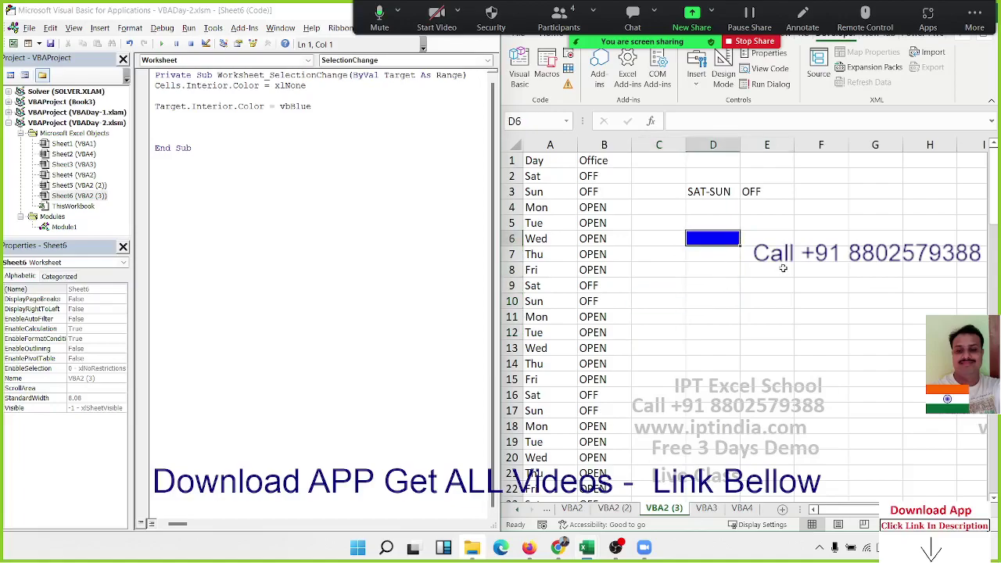
{"action": "left_click", "coordinate": [768, 272]}
{"action": "left_click", "coordinate": [771, 309]}
{"action": "left_click", "coordinate": [707, 317]}
{"action": "left_click", "coordinate": [688, 233]}
{"action": "left_click", "coordinate": [658, 270]}
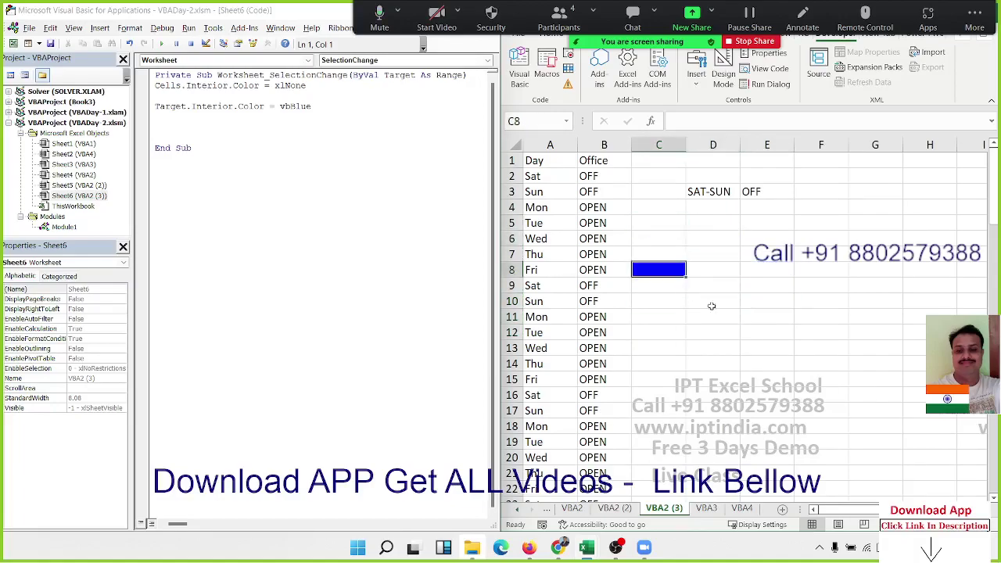
{"action": "left_click", "coordinate": [711, 285]}
{"action": "left_click", "coordinate": [787, 286]}
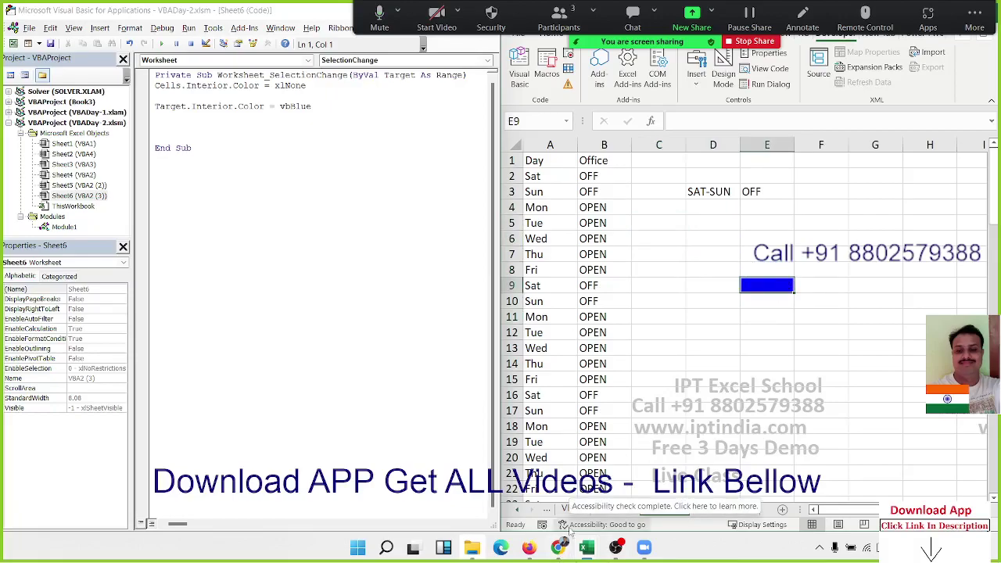
Step: Admit the waiting meeting participant, then switch to the empty VBA4 sheet
{"action": "left_click", "coordinate": [571, 16]}
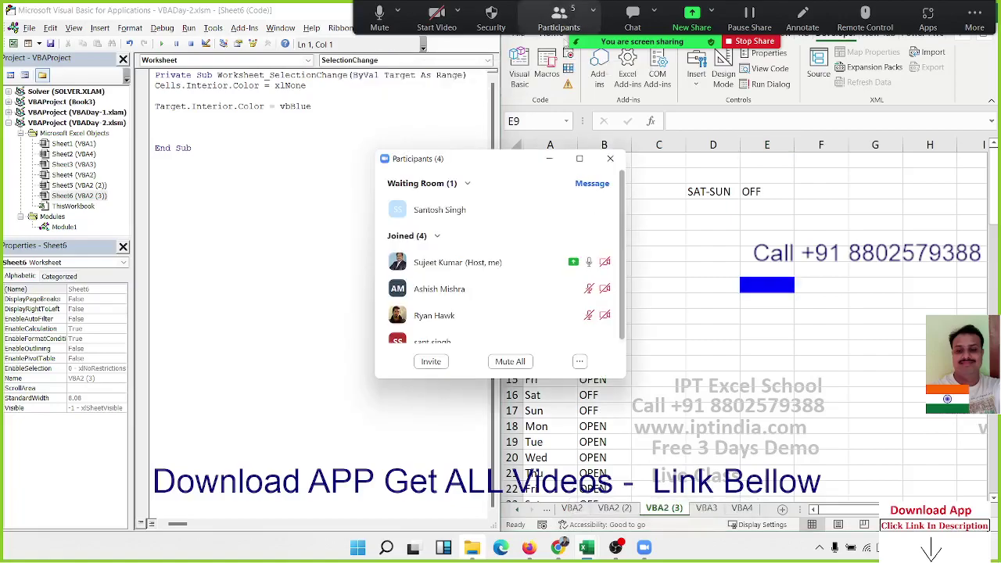
{"action": "left_click", "coordinate": [545, 208]}
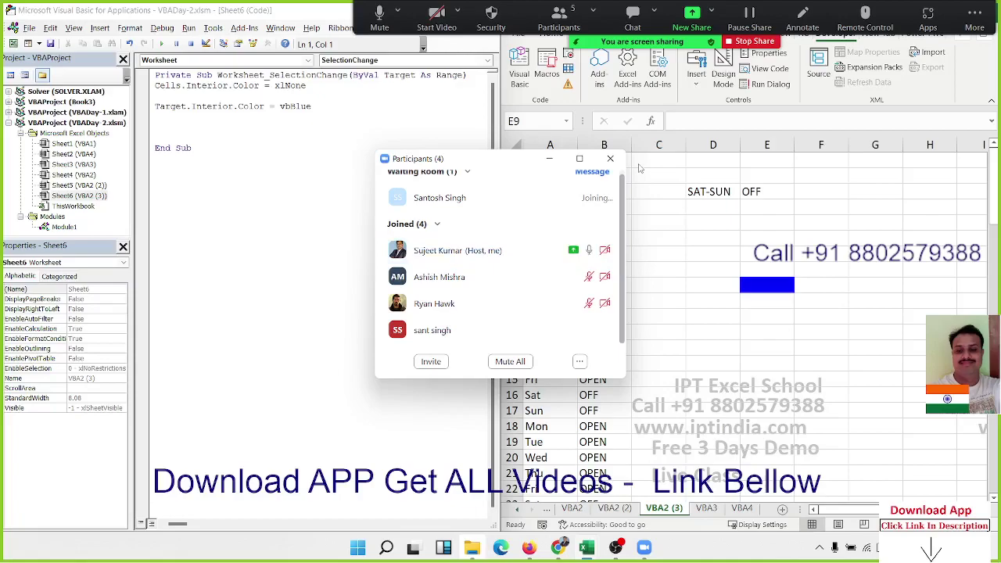
{"action": "left_click", "coordinate": [610, 158]}
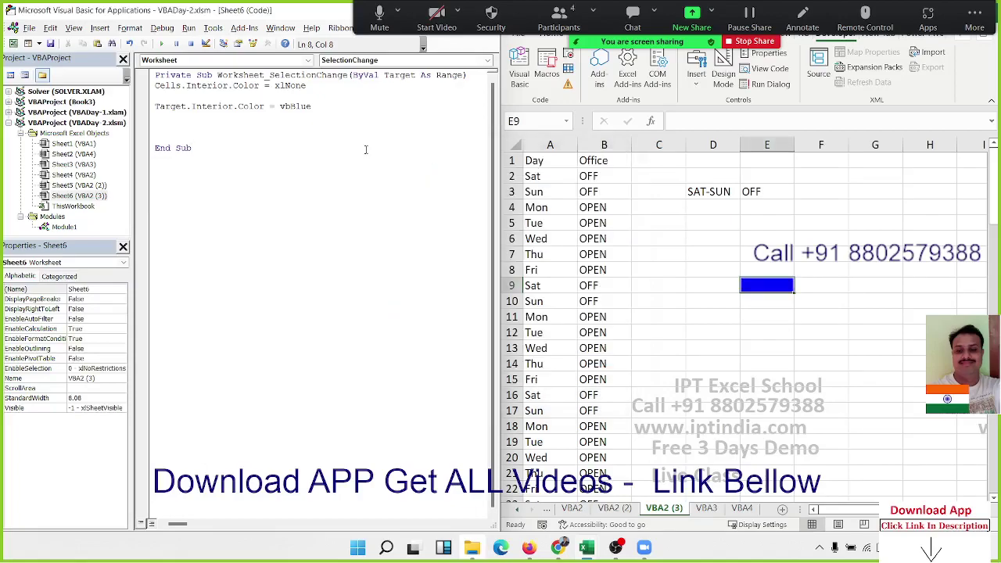
{"action": "left_click", "coordinate": [317, 207]}
{"action": "left_click", "coordinate": [743, 509]}
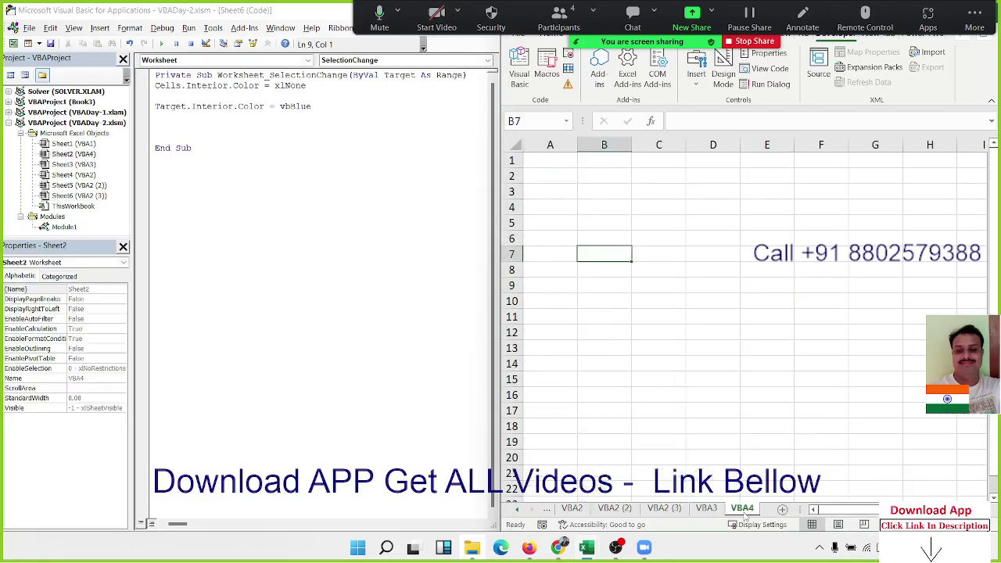
Step: Enter the headings Name, Date and Time in cells A1:C1
{"action": "left_click", "coordinate": [633, 236]}
{"action": "left_click", "coordinate": [561, 160]}
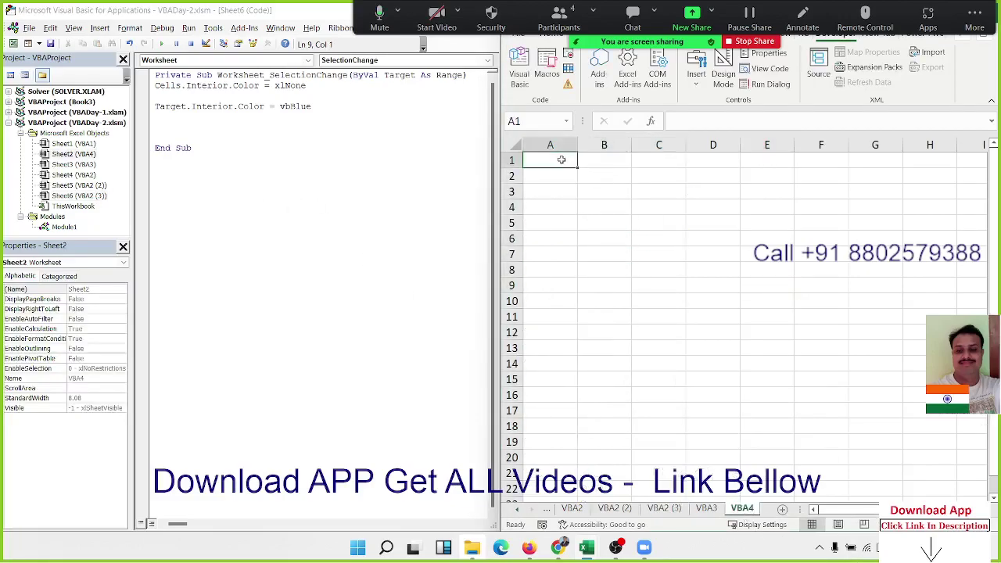
{"action": "type", "text": "Na"}
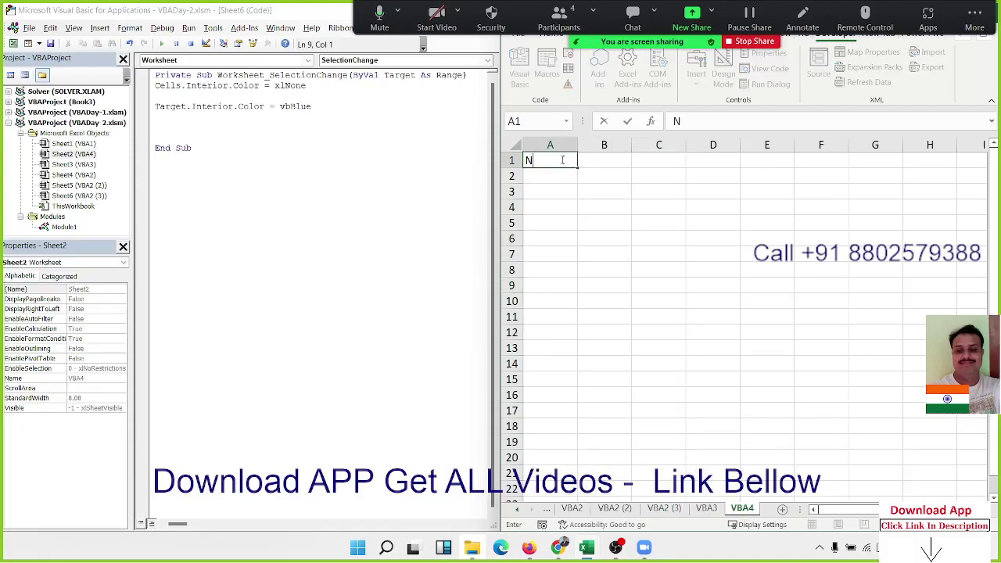
{"action": "type", "text": "m"}
{"action": "key", "text": "BackSpace"}
{"action": "type", "text": "ame"}
{"action": "key", "text": "Return"}
{"action": "left_click", "coordinate": [562, 159]}
{"action": "key", "text": "Right"}
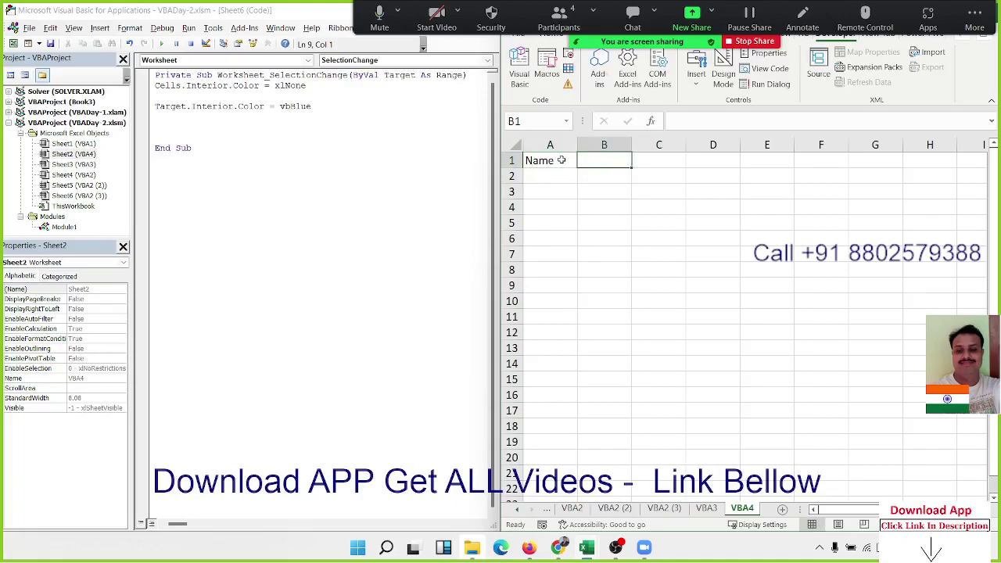
{"action": "type", "text": "Date"}
{"action": "key", "text": "Tab"}
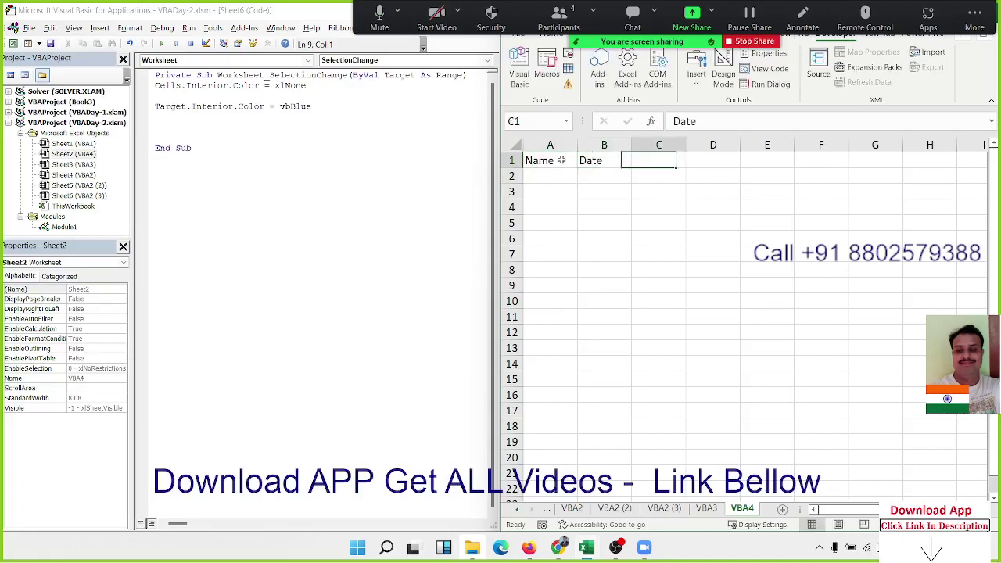
{"action": "type", "text": "Time"}
{"action": "key", "text": "Return"}
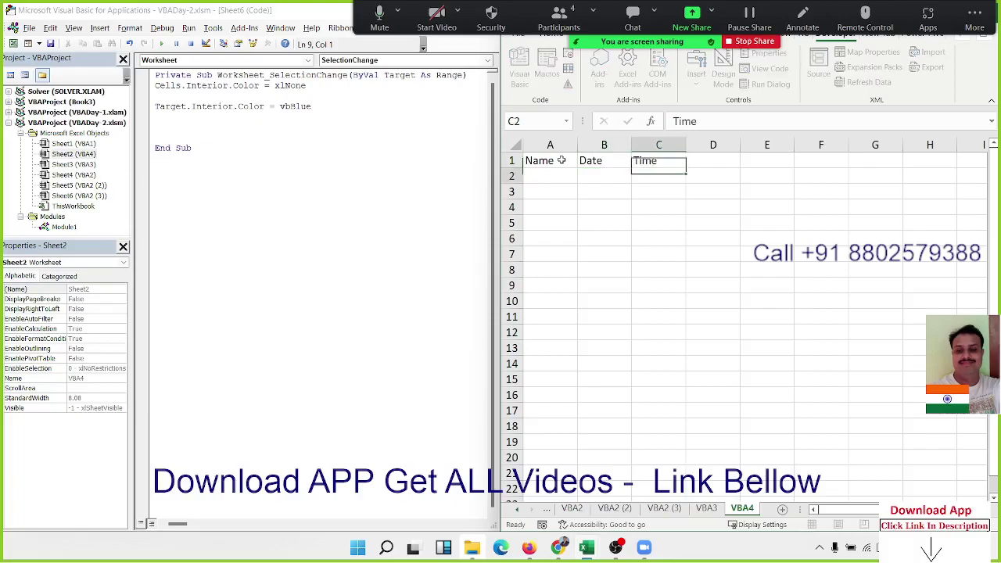
{"action": "key", "text": "Return"}
Step: Enter a first name in A2, then open the VBA4 sheet's code window
{"action": "left_click", "coordinate": [592, 232]}
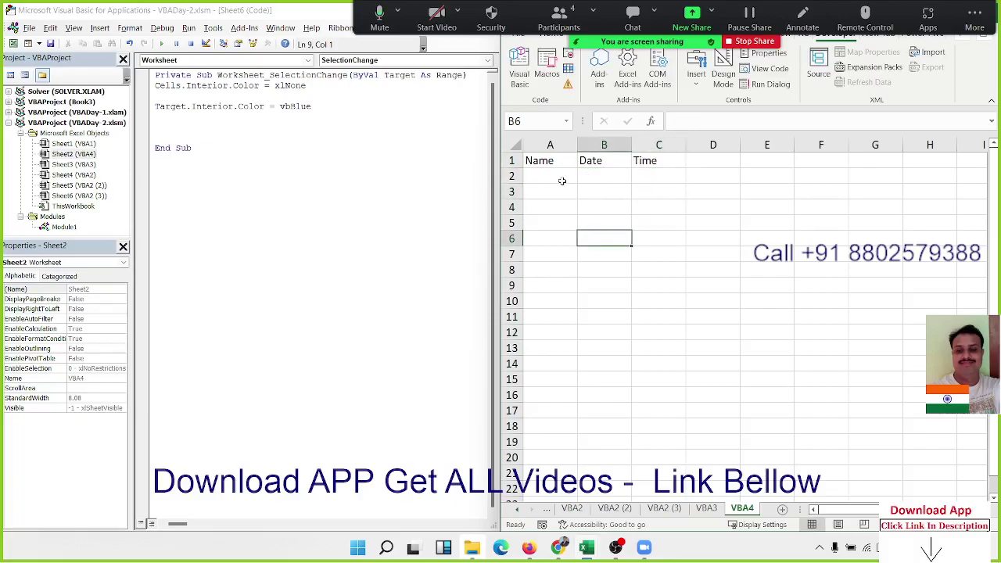
{"action": "left_click", "coordinate": [562, 179]}
{"action": "type", "text": "Pu"}
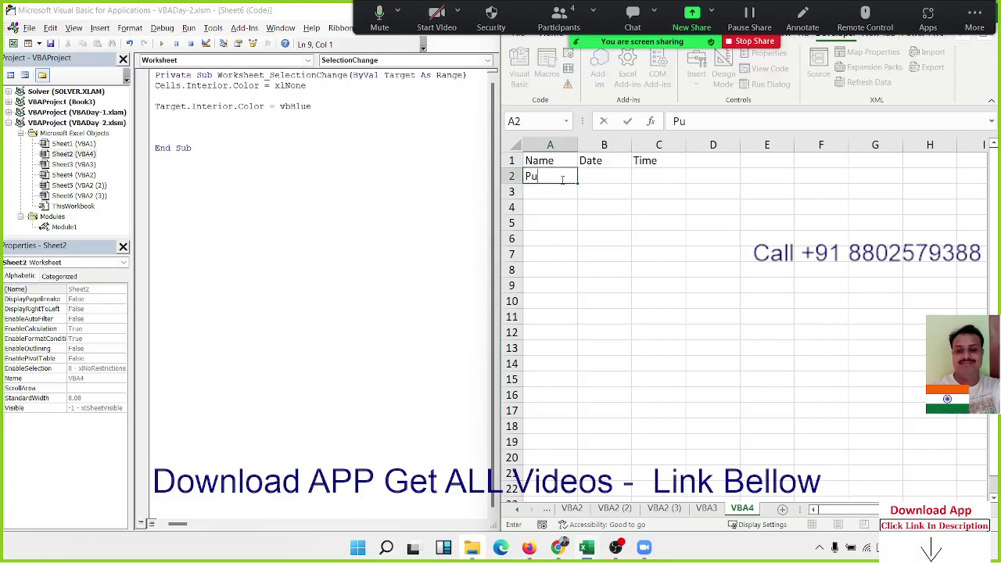
{"action": "type", "text": "ja"}
{"action": "key", "text": "Return"}
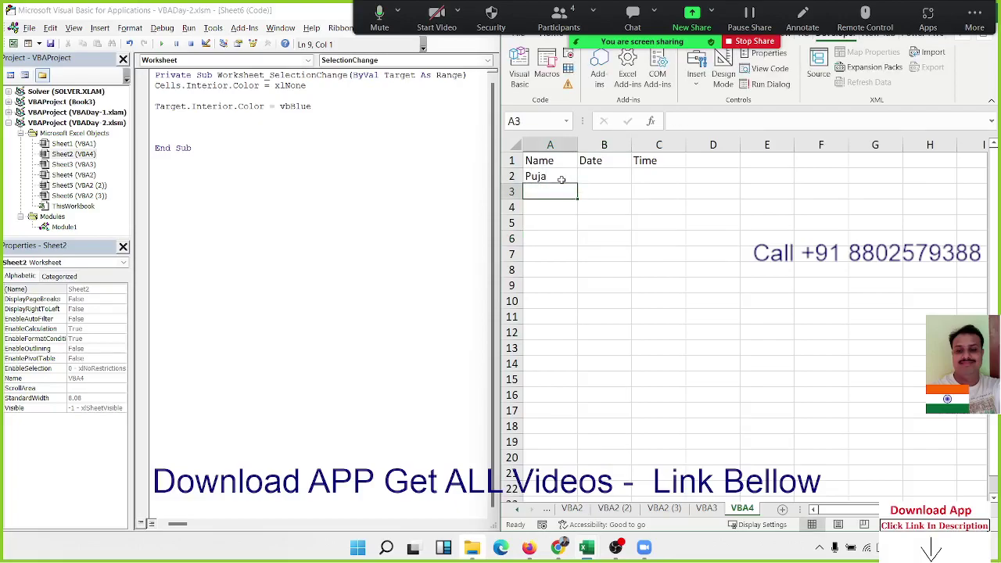
{"action": "left_click", "coordinate": [588, 177]}
{"action": "left_click", "coordinate": [643, 179]}
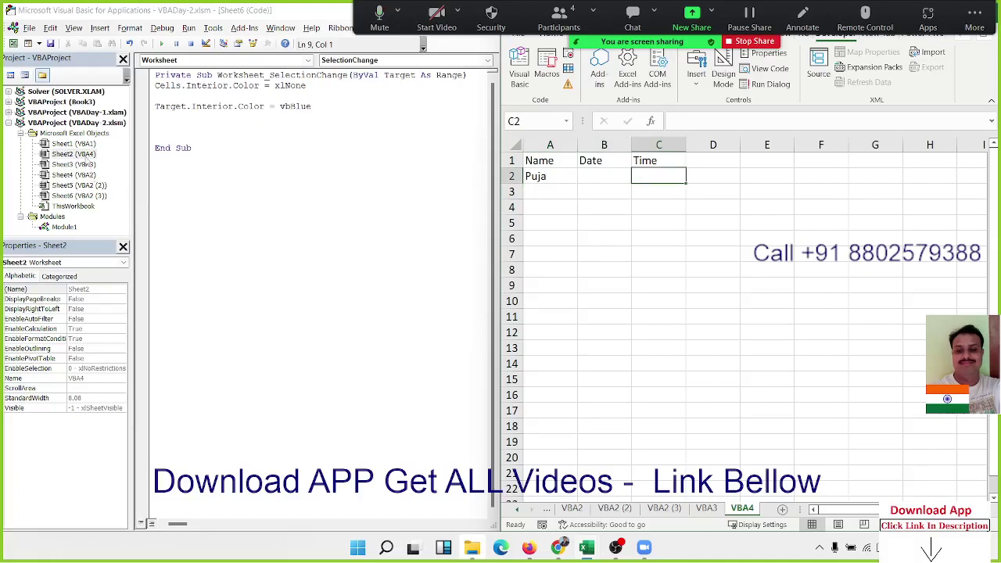
{"action": "double_click", "coordinate": [73, 154]}
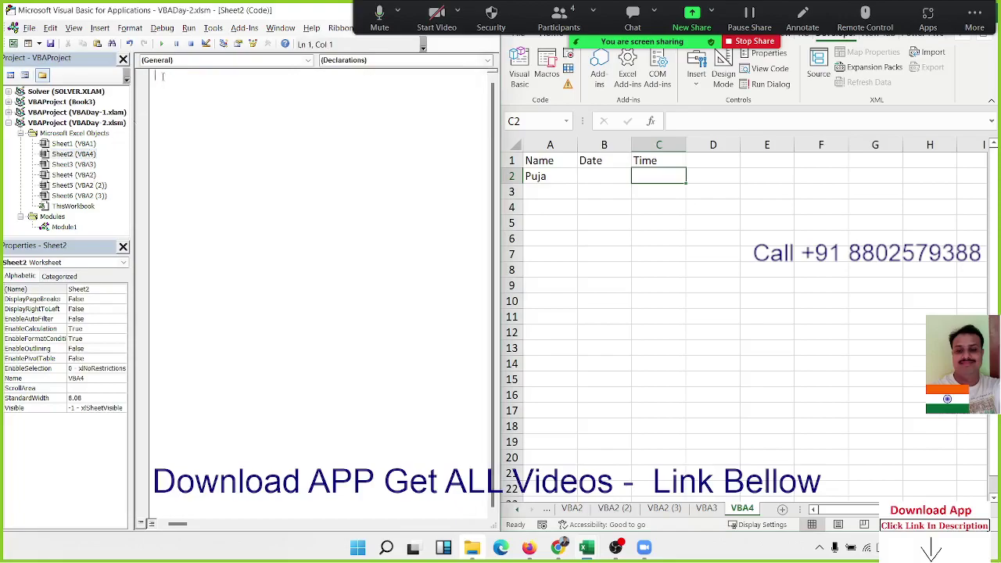
Step: Add a Worksheet_Change procedure using the Worksheet object and Change event
{"action": "left_click", "coordinate": [309, 60]}
{"action": "left_click", "coordinate": [297, 78]}
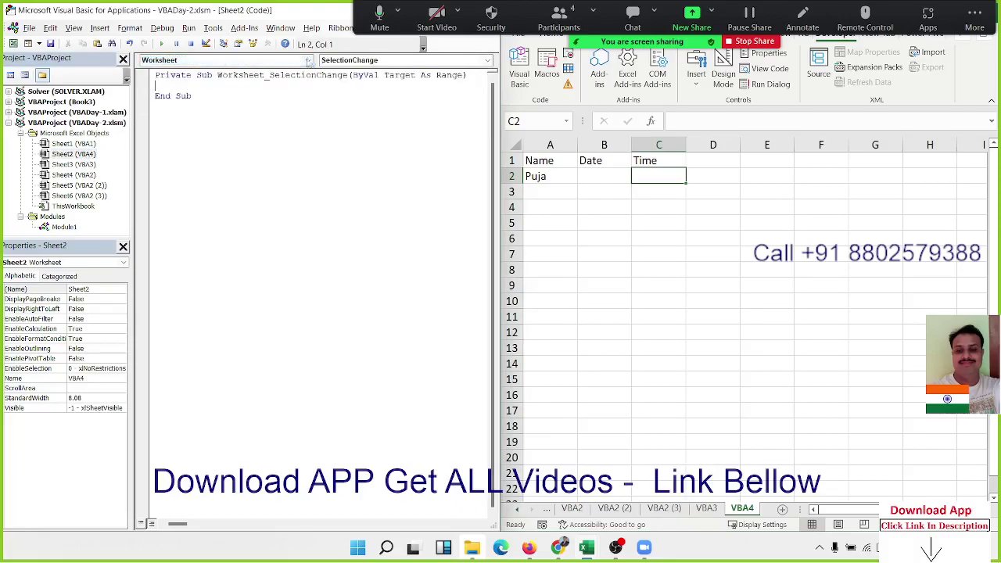
{"action": "left_click", "coordinate": [330, 62]}
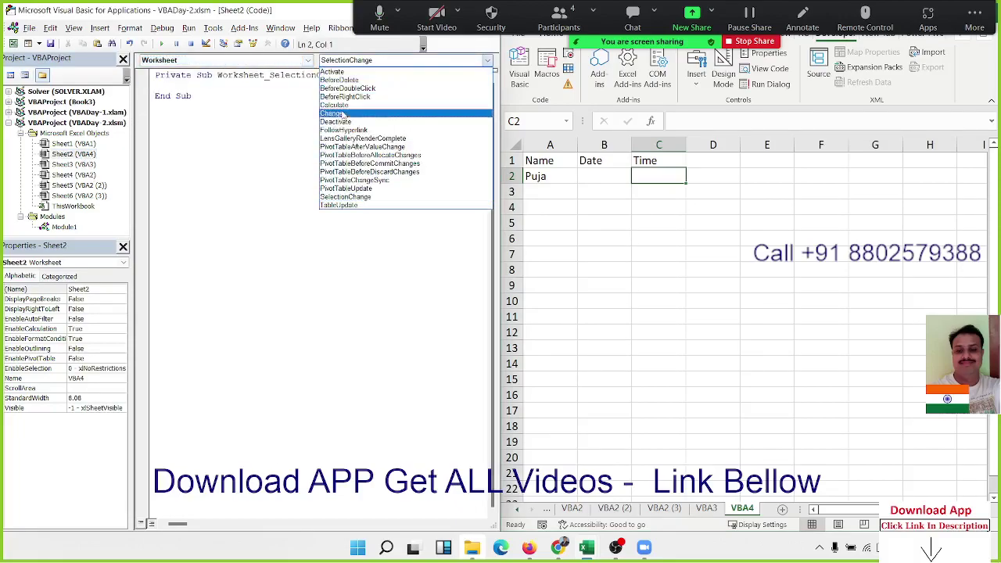
{"action": "left_click", "coordinate": [341, 114]}
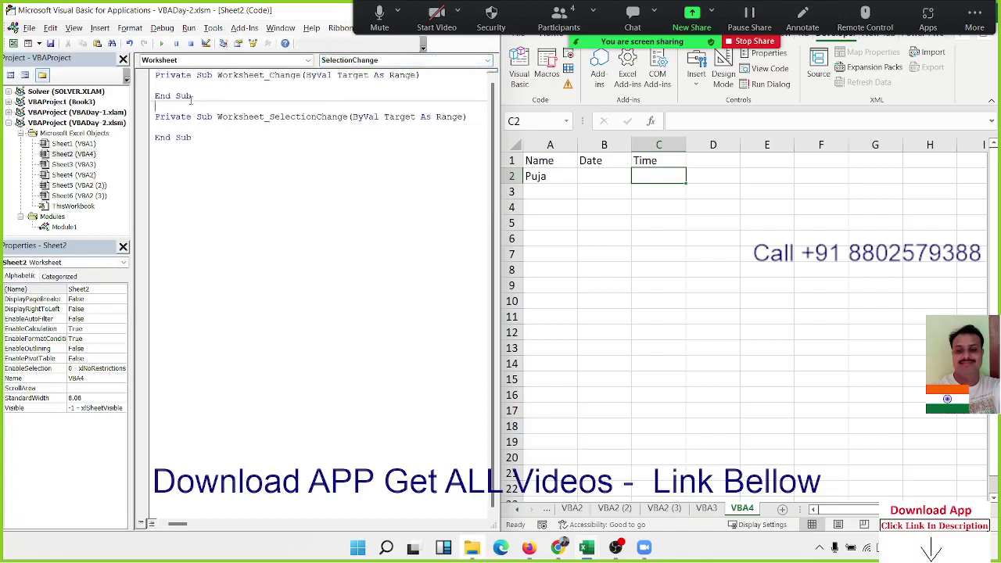
Step: Delete the unneeded Worksheet_SelectionChange stub
{"action": "left_click_drag", "start_coordinate": [190, 99], "coordinate": [148, 75]}
{"action": "left_click", "coordinate": [195, 153]}
{"action": "left_click_drag", "start_coordinate": [196, 153], "coordinate": [149, 117]}
{"action": "key", "text": "Delete"}
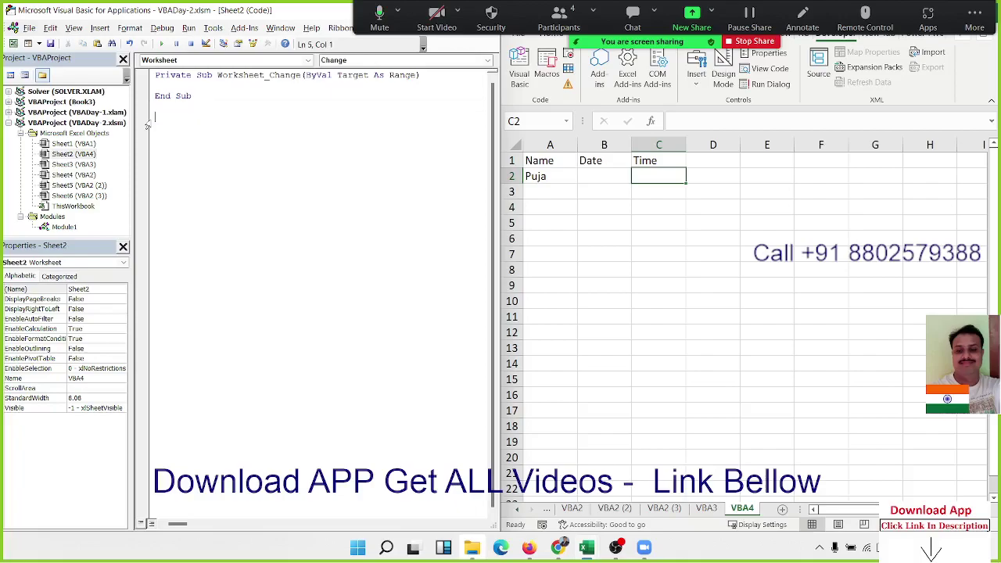
{"action": "left_click", "coordinate": [165, 86]}
{"action": "key", "text": "Return"}
{"action": "key", "text": "Return"}
Step: Write If Target.Column = 1 Then as the first line of Worksheet_Change
{"action": "left_click", "coordinate": [553, 189]}
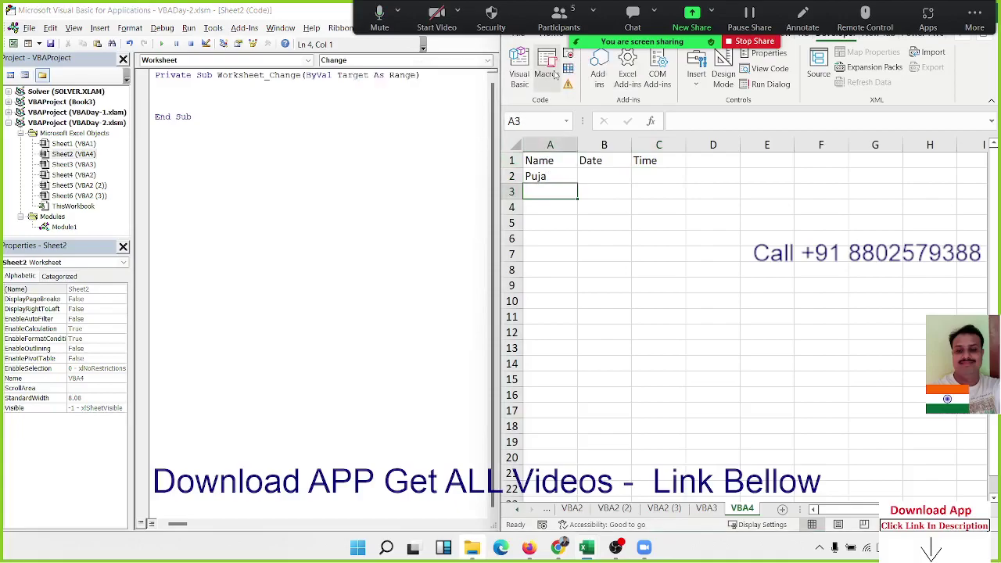
{"action": "left_click", "coordinate": [195, 99]}
{"action": "key", "text": "Return"}
{"action": "key", "text": "Up"}
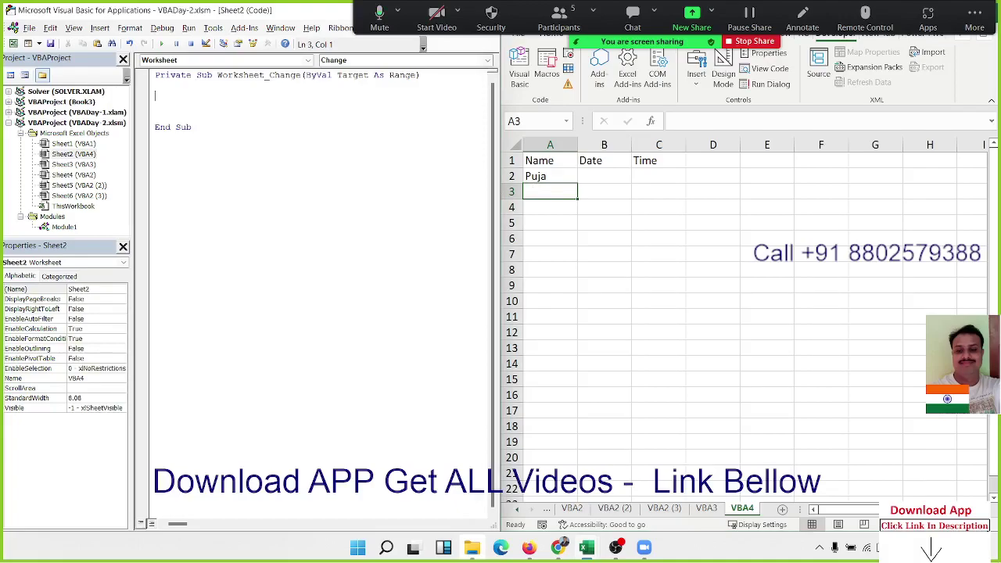
{"action": "type", "text": "iff"}
{"action": "key", "text": "BackSpace"}
{"action": "key", "text": "BackSpace"}
{"action": "type", "text": "f"}
{"action": "type", "text": "target."}
{"action": "type", "text": "Column"}
{"action": "type", "text": "=1"}
{"action": "type", "text": " Then"}
{"action": "key", "text": "Return"}
Step: Close the If block with End If
{"action": "key", "text": "Return"}
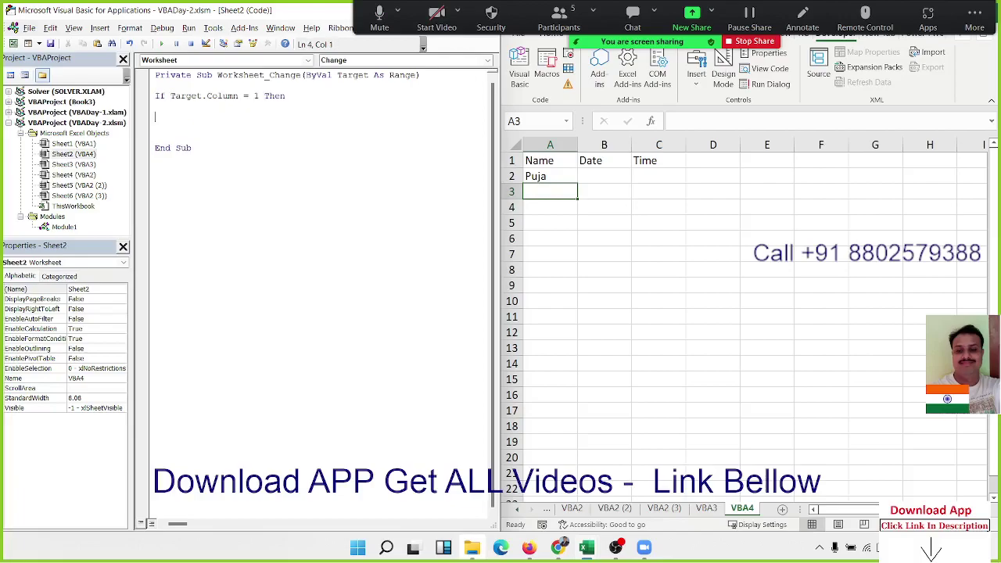
Step: Inside the If block, add the line tatget.Offset(0, 1).Value = Date
{"action": "key", "text": "Return"}
{"action": "type", "text": "n"}
{"action": "type", "text": "ext"}
{"action": "key", "text": "BackSpace"}
{"action": "key", "text": "BackSpace"}
{"action": "key", "text": "BackSpace"}
{"action": "key", "text": "BackSpace"}
{"action": "key", "text": "BackSpace"}
{"action": "type", "text": "end "}
{"action": "type", "text": "if"}
{"action": "left_click", "coordinate": [156, 107]}
{"action": "key", "text": "Return"}
{"action": "key", "text": "Return"}
{"action": "key", "text": "Up"}
{"action": "type", "text": "t"}
{"action": "type", "text": "er"}
{"action": "type", "text": "g"}
{"action": "type", "text": "et"}
{"action": "type", "text": "."}
{"action": "key", "text": "BackSpace"}
{"action": "key", "text": "BackSpace"}
{"action": "type", "text": "t"}
{"action": "type", "text": "."}
{"action": "key", "text": "BackSpace"}
{"action": "key", "text": "BackSpace"}
{"action": "key", "text": "BackSpace"}
{"action": "key", "text": "BackSpace"}
{"action": "key", "text": "BackSpace"}
{"action": "key", "text": "BackSpace"}
{"action": "type", "text": "atg"}
{"action": "type", "text": "et."}
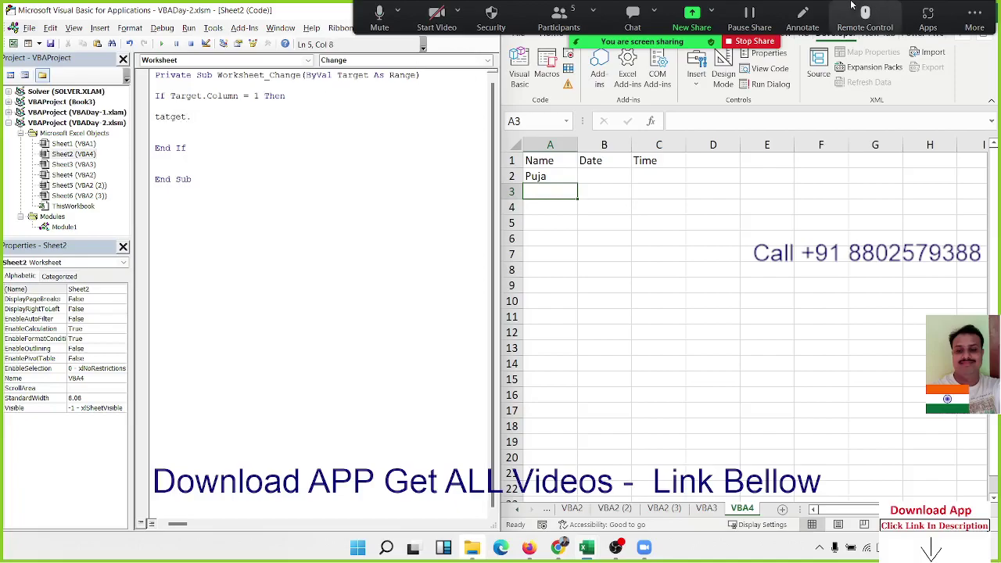
{"action": "left_click", "coordinate": [969, 17]}
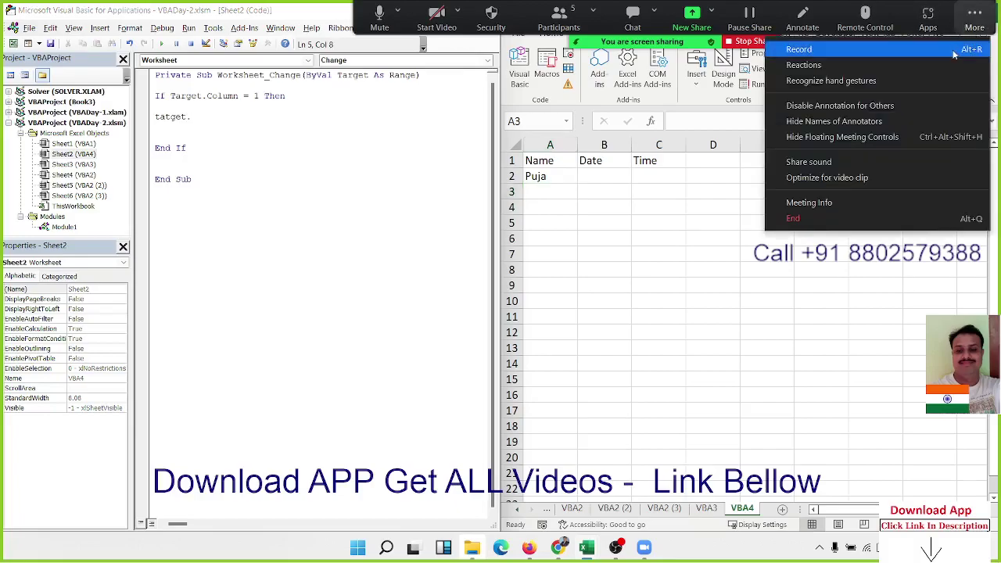
{"action": "left_click", "coordinate": [876, 45]}
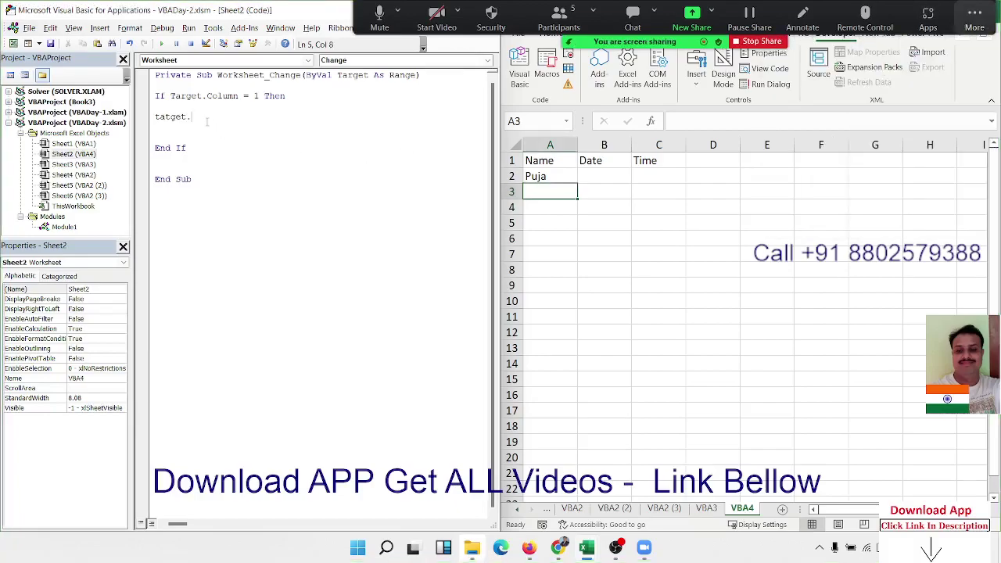
{"action": "type", "text": "off"}
{"action": "type", "text": "set"}
{"action": "type", "text": "(1,"}
{"action": "type", "text": "0"}
{"action": "key", "text": "BackSpace"}
{"action": "key", "text": "BackSpace"}
{"action": "key", "text": "BackSpace"}
{"action": "type", "text": "0,1"}
{"action": "type", "text": ".valu"}
{"action": "type", "text": "e= "}
{"action": "type", "text": "Date"}
{"action": "key", "text": "Return"}
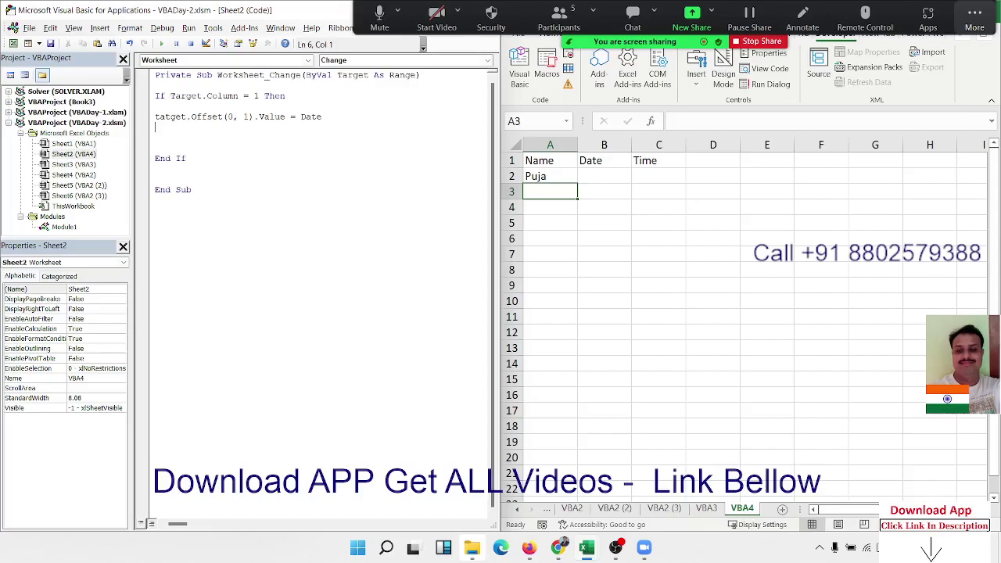
Step: Correct the misspelt tatget to Target on the Offset line
{"action": "left_click", "coordinate": [225, 161]}
{"action": "left_click", "coordinate": [172, 116]}
{"action": "key", "text": "BackSpace"}
{"action": "type", "text": "r"}
{"action": "key", "text": "shift+Right"}
{"action": "left_click", "coordinate": [155, 127]}
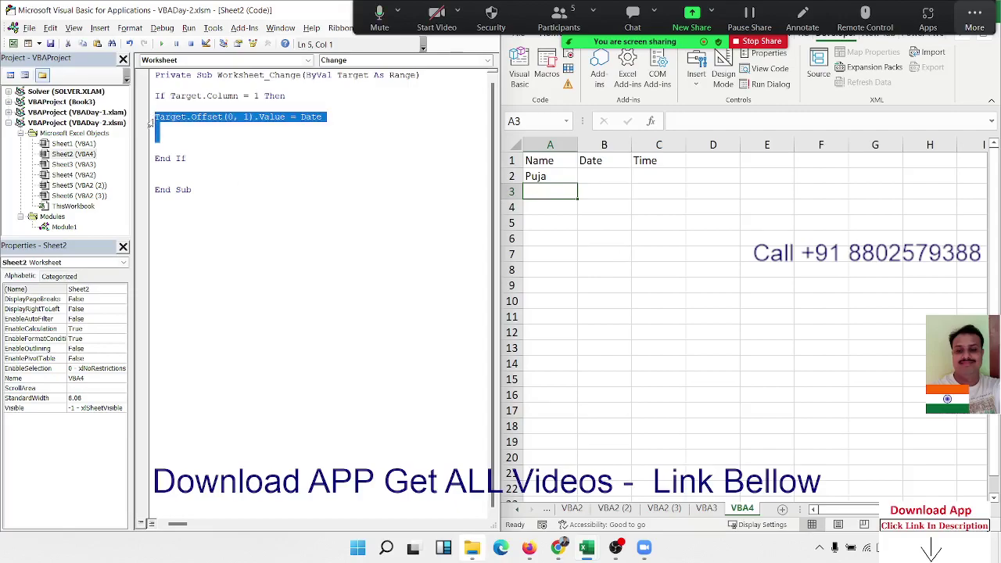
Step: Insert a blank line above the Target.Offset(0, 1).Value = Date line
{"action": "left_click", "coordinate": [267, 137]}
{"action": "double_click", "coordinate": [301, 117]}
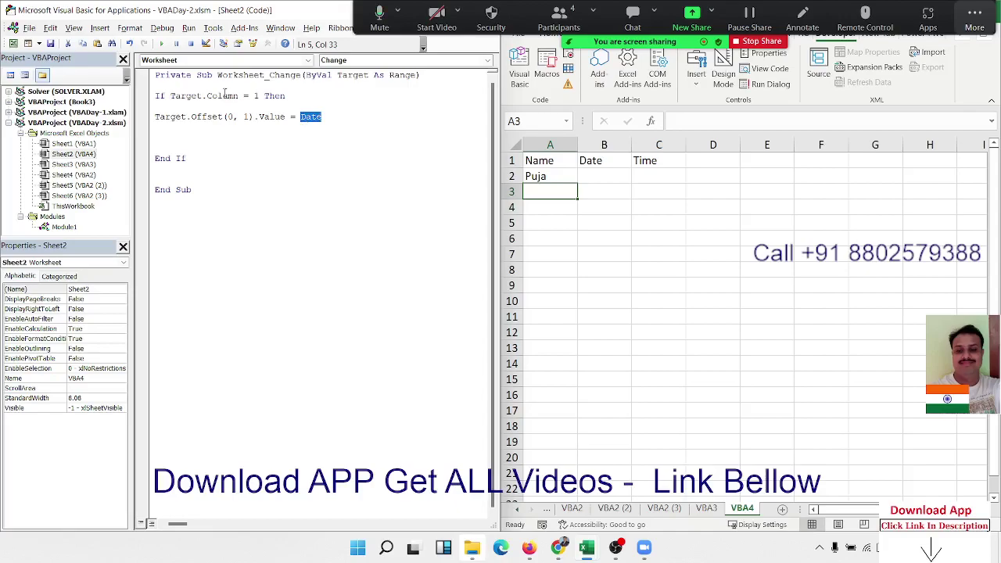
{"action": "left_click", "coordinate": [221, 87]}
{"action": "key", "text": "Down"}
{"action": "key", "text": "Down"}
{"action": "key", "text": "Down"}
{"action": "key", "text": "Return"}
{"action": "key", "text": "Up"}
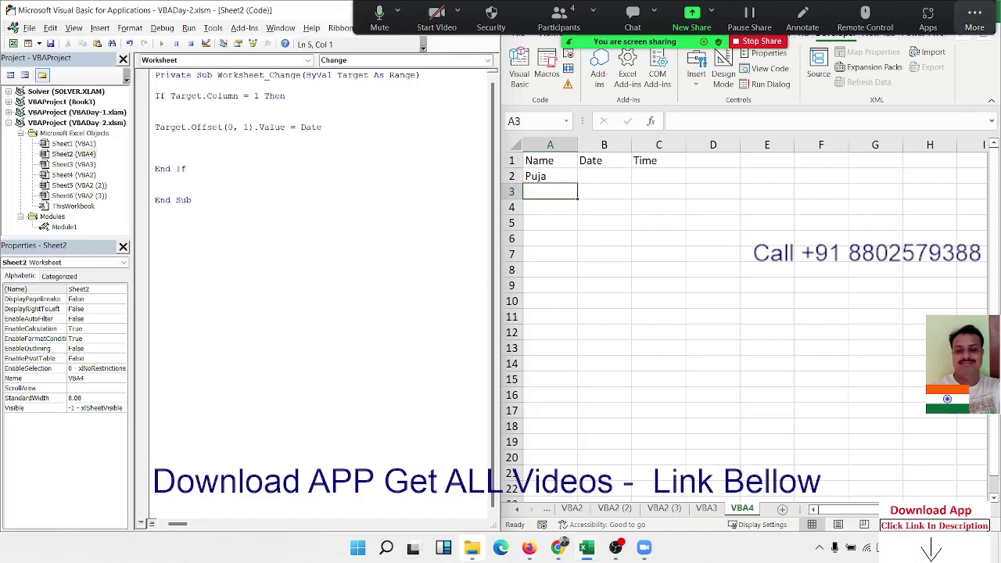
Step: Add Application.EnableEvents = False above the date line and paste a copy below it
{"action": "type", "text": "applica"}
{"action": "type", "text": "tion."}
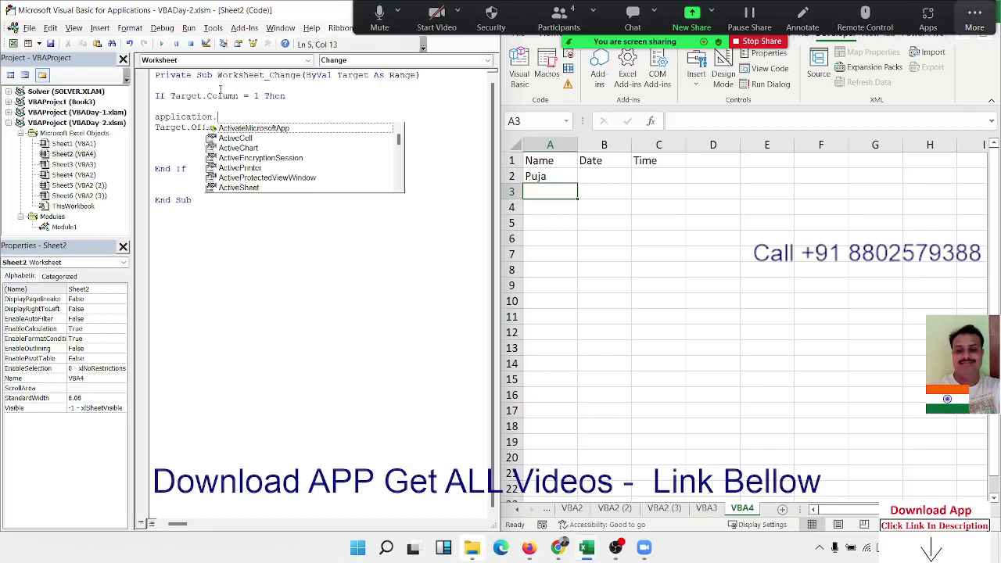
{"action": "type", "text": "en"}
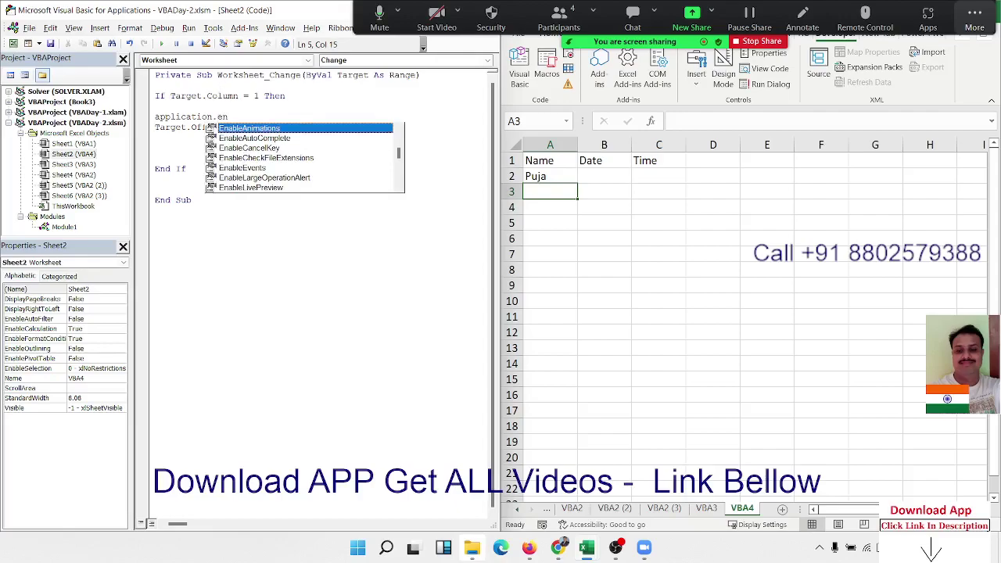
{"action": "key", "text": "Down"}
{"action": "key", "text": "Down"}
{"action": "key", "text": "Down"}
{"action": "key", "text": "Down"}
{"action": "key", "text": "Tab"}
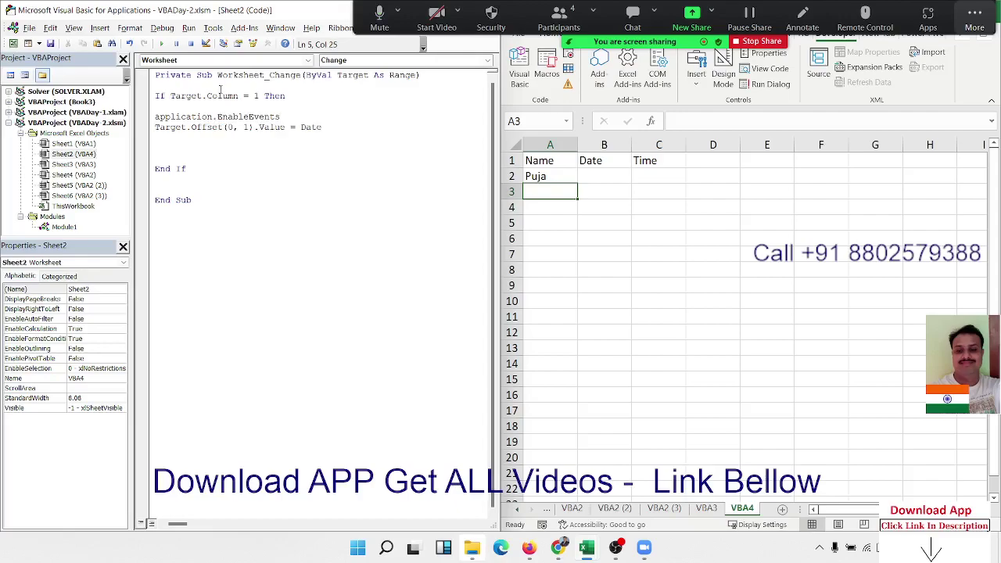
{"action": "type", "text": "=False"}
{"action": "left_click", "coordinate": [266, 170]}
{"action": "left_click_drag", "start_coordinate": [322, 116], "coordinate": [154, 117]}
{"action": "key", "text": "ctrl+c"}
{"action": "left_click", "coordinate": [157, 147]}
{"action": "key", "text": "ctrl+v"}
Step: Duplicate the date line as Target.Offset(0, 2).Value = Time
{"action": "left_click", "coordinate": [155, 137]}
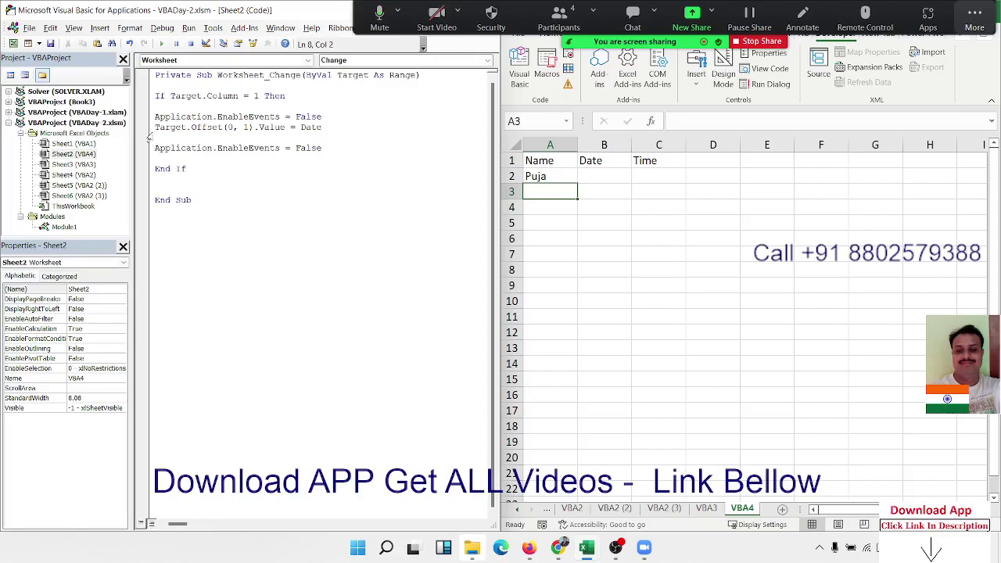
{"action": "left_click_drag", "start_coordinate": [155, 127], "coordinate": [321, 128]}
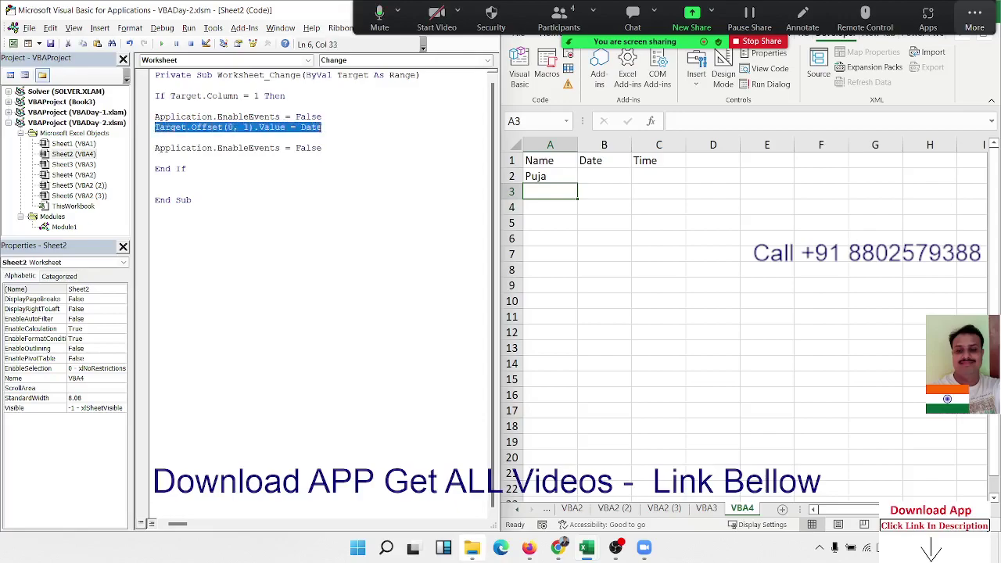
{"action": "key", "text": "ctrl+c"}
{"action": "left_click", "coordinate": [156, 137]}
{"action": "key", "text": "ctrl+v"}
{"action": "left_click", "coordinate": [248, 137]}
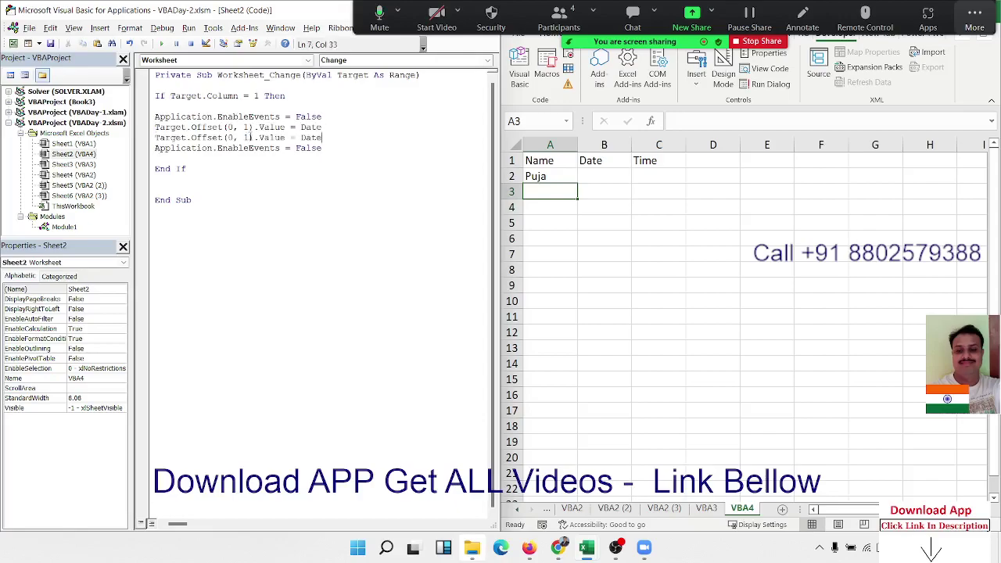
{"action": "key", "text": "BackSpace"}
{"action": "type", "text": "2"}
{"action": "double_click", "coordinate": [311, 137]}
{"action": "type", "text": "t"}
{"action": "type", "text": "ime"}
{"action": "key", "text": "Down"}
{"action": "key", "text": "Down"}
Step: Change the closing EnableEvents line to True, then select cell A3 on the sheet
{"action": "double_click", "coordinate": [311, 149]}
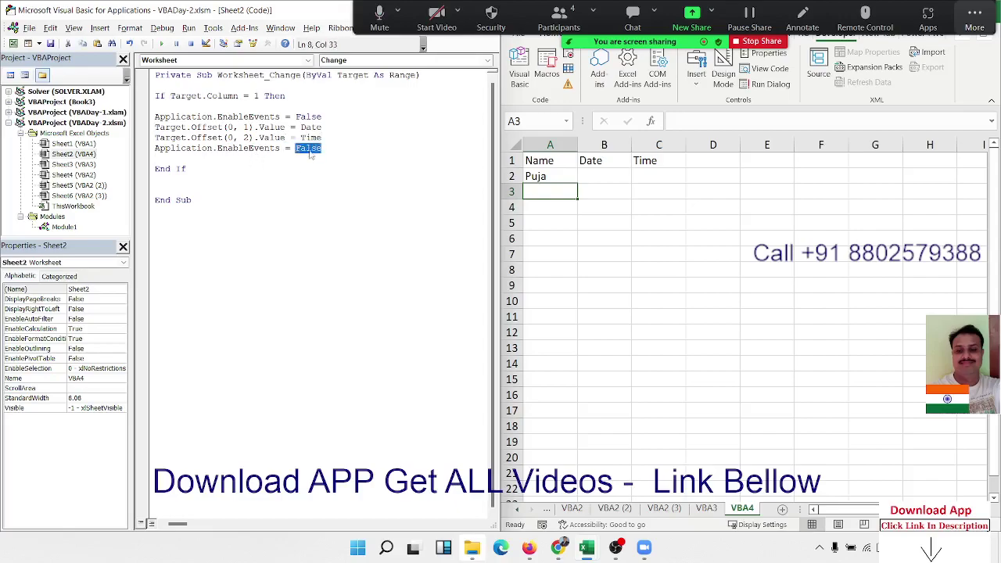
{"action": "type", "text": "true"}
{"action": "left_click", "coordinate": [297, 169]}
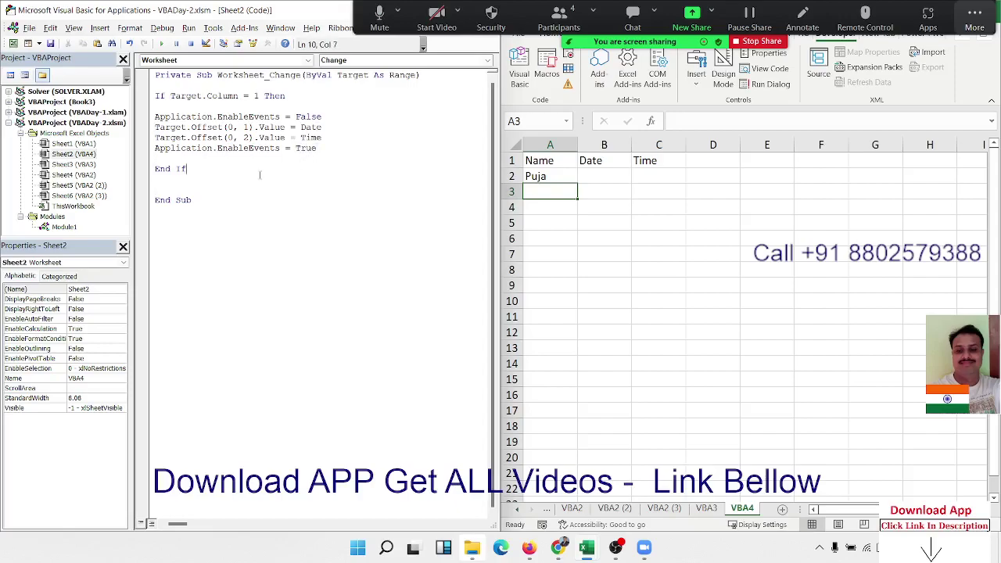
{"action": "left_click", "coordinate": [561, 253]}
{"action": "left_click", "coordinate": [548, 199]}
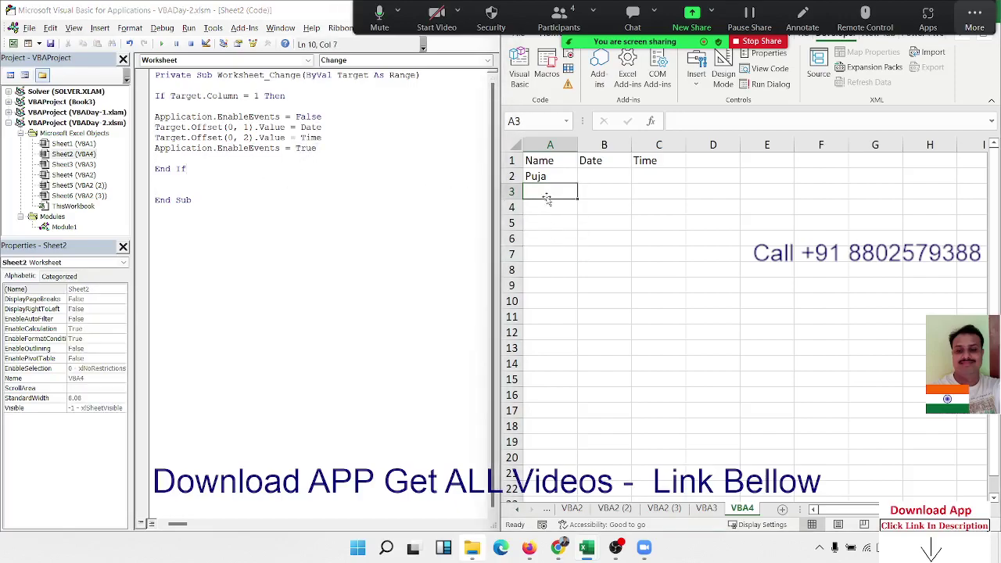
Step: Enter names in A3 and A4 to stamp their dates and times, AutoFitting columns B and C
{"action": "type", "text": "Puja"}
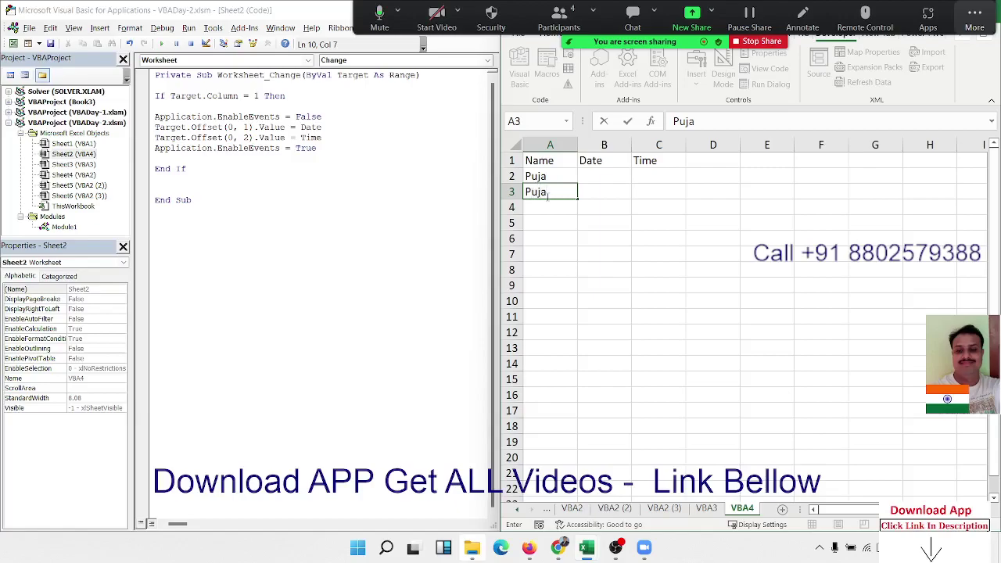
{"action": "key", "text": "Return"}
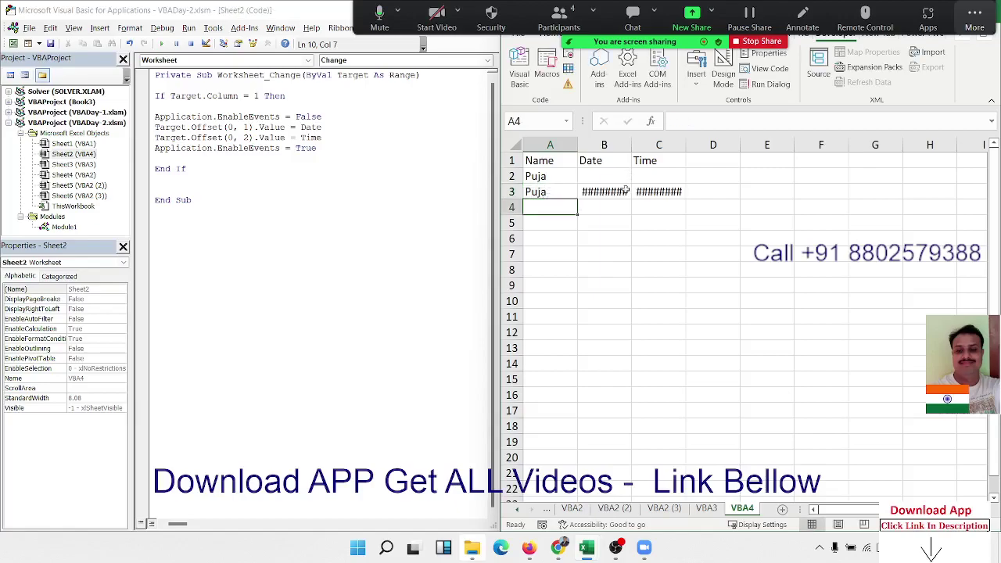
{"action": "left_click", "coordinate": [625, 194]}
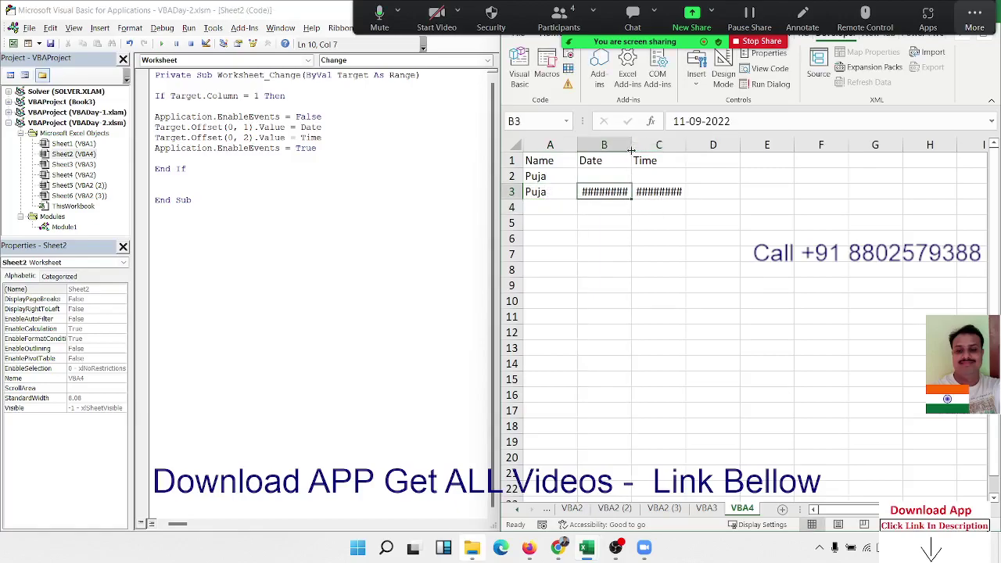
{"action": "double_click", "coordinate": [636, 150]}
{"action": "double_click", "coordinate": [695, 144]}
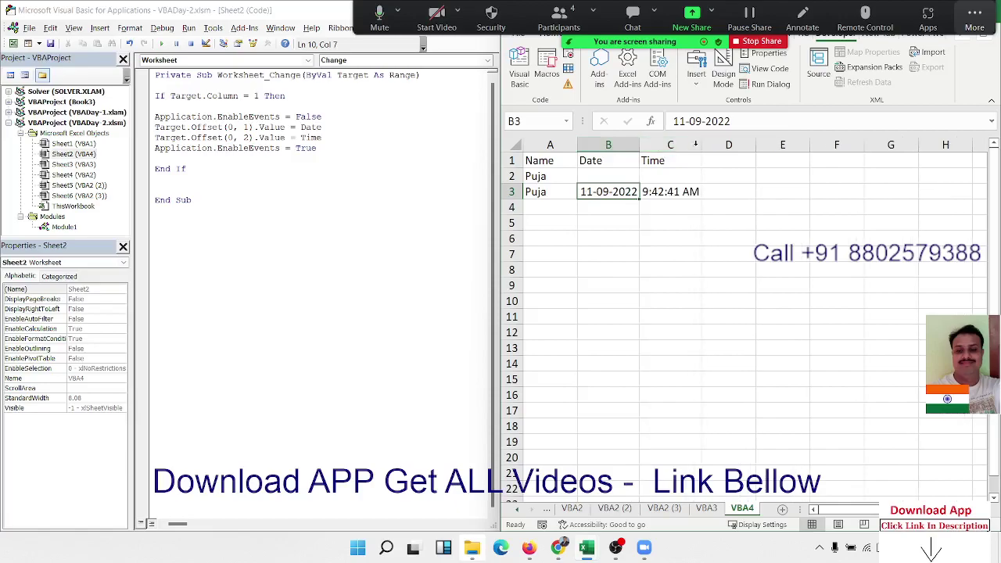
{"action": "left_click", "coordinate": [556, 214]}
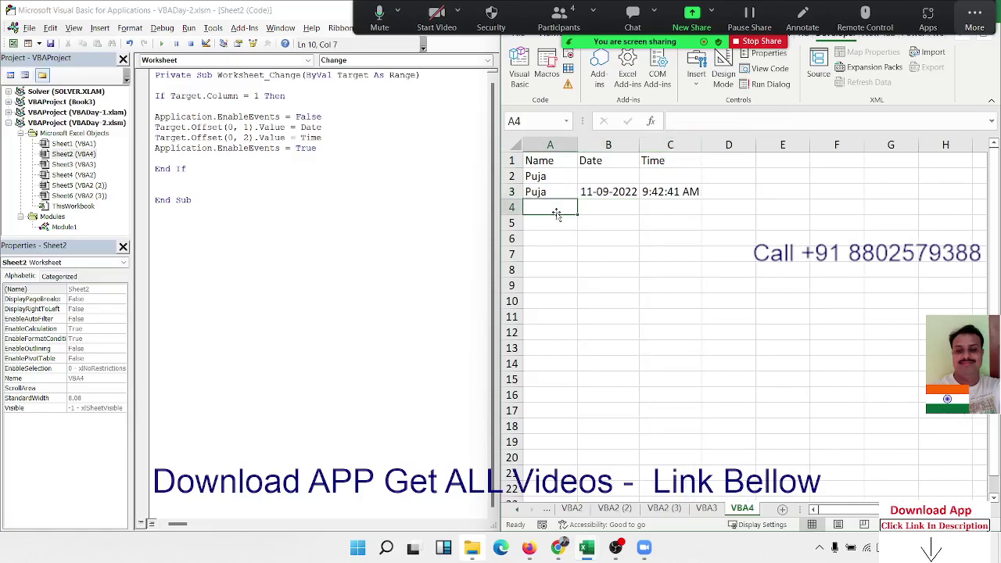
{"action": "type", "text": "Mohan"}
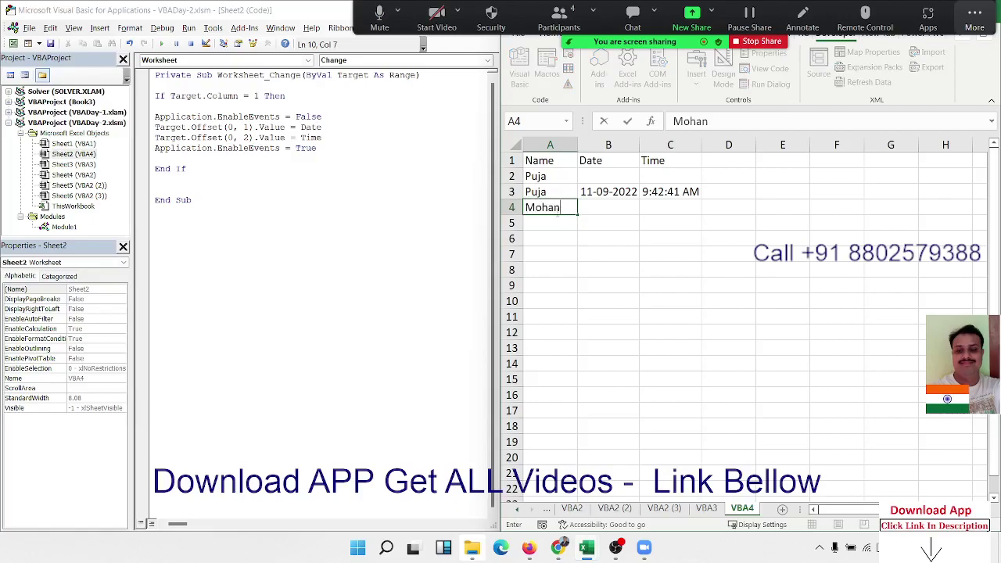
{"action": "key", "text": "Return"}
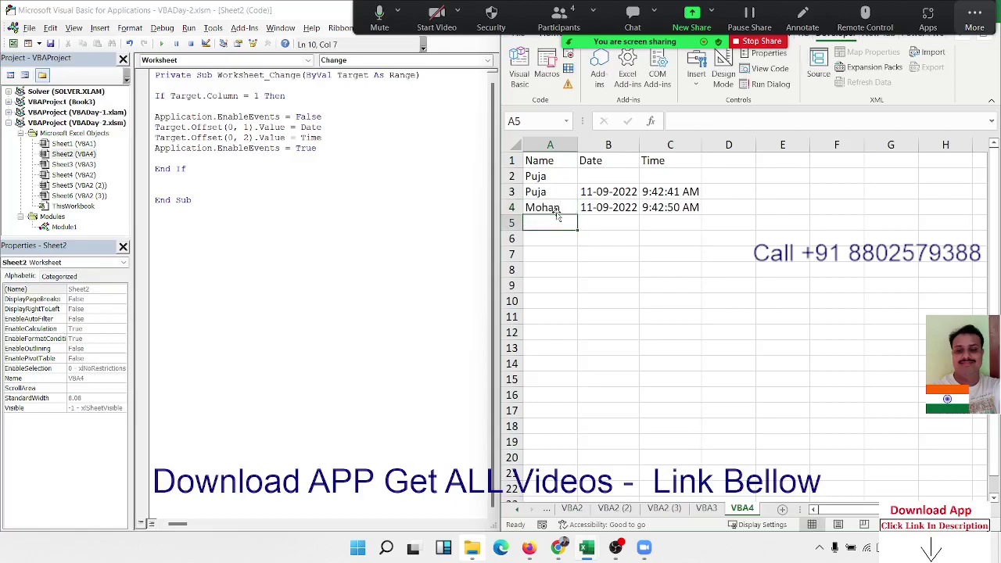
{"action": "left_click", "coordinate": [176, 188]}
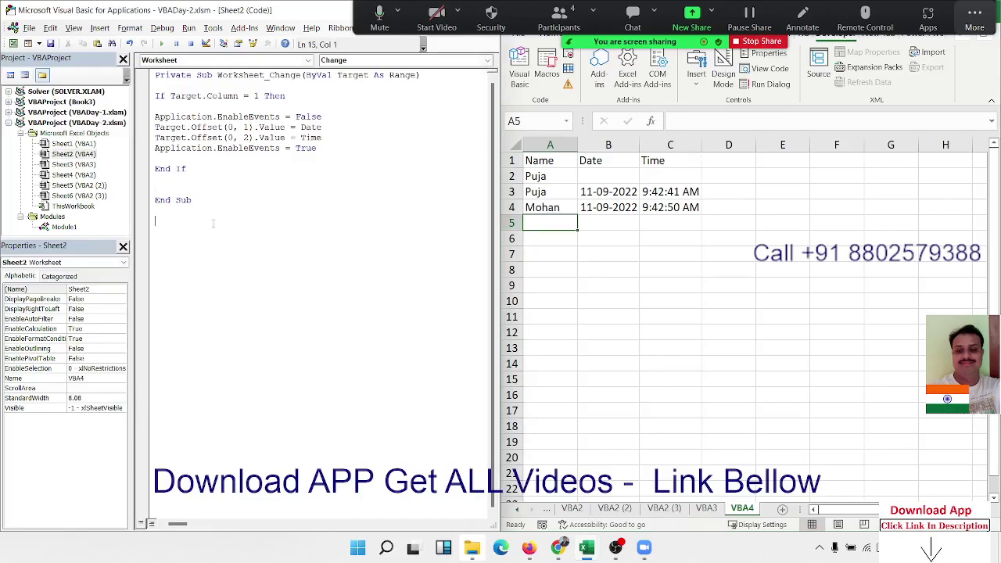
Step: Open the ThisWorkbook module and create a Workbook_Open procedure
{"action": "left_click", "coordinate": [79, 208]}
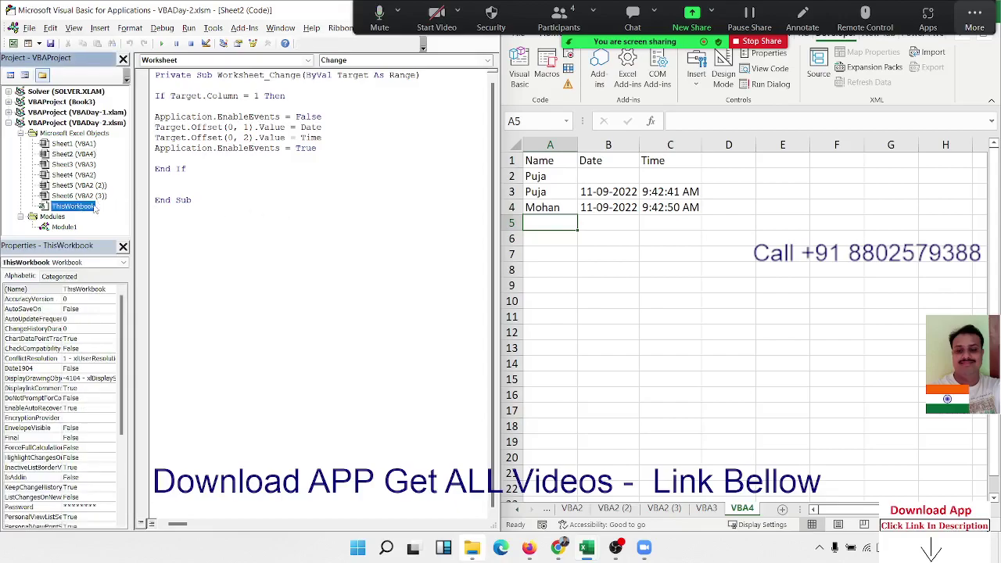
{"action": "double_click", "coordinate": [89, 207]}
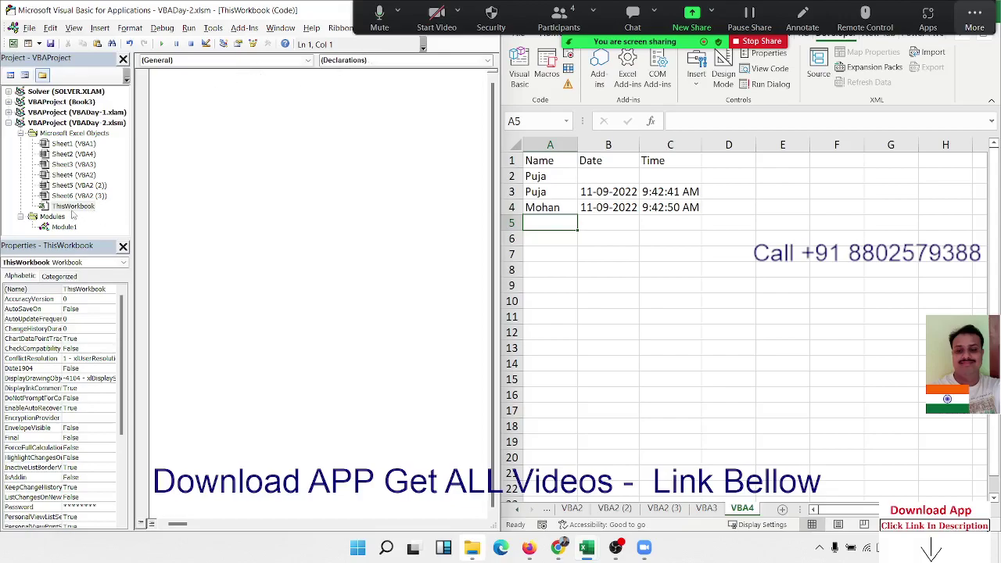
{"action": "double_click", "coordinate": [72, 208]}
{"action": "left_click", "coordinate": [191, 64]}
{"action": "left_click", "coordinate": [191, 80]}
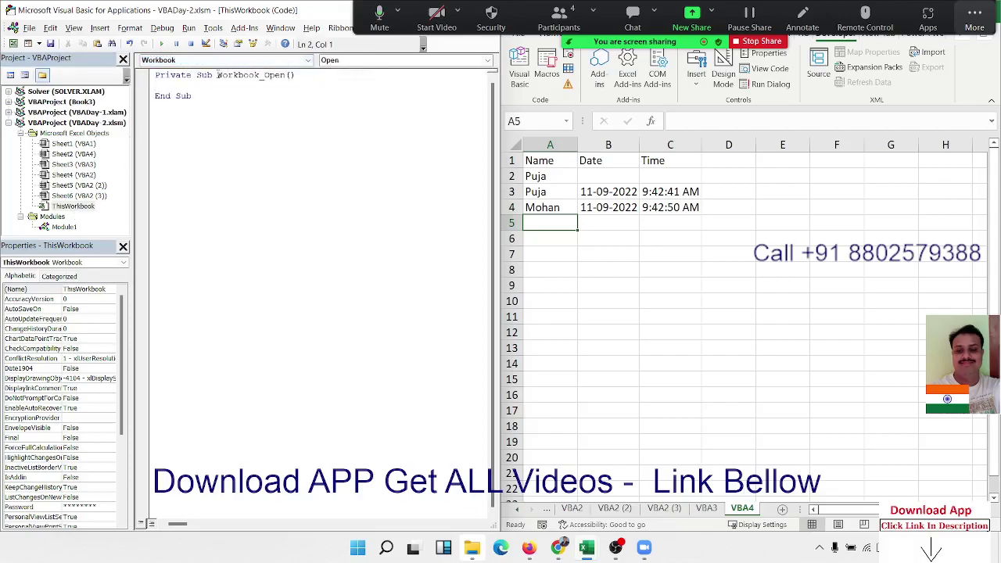
{"action": "key", "text": "Return"}
{"action": "key", "text": "Return"}
{"action": "key", "text": "Return"}
Step: Declare Dim dt As Date and Dim d As Long
{"action": "type", "text": "dim "}
{"action": "type", "text": "dt as t"}
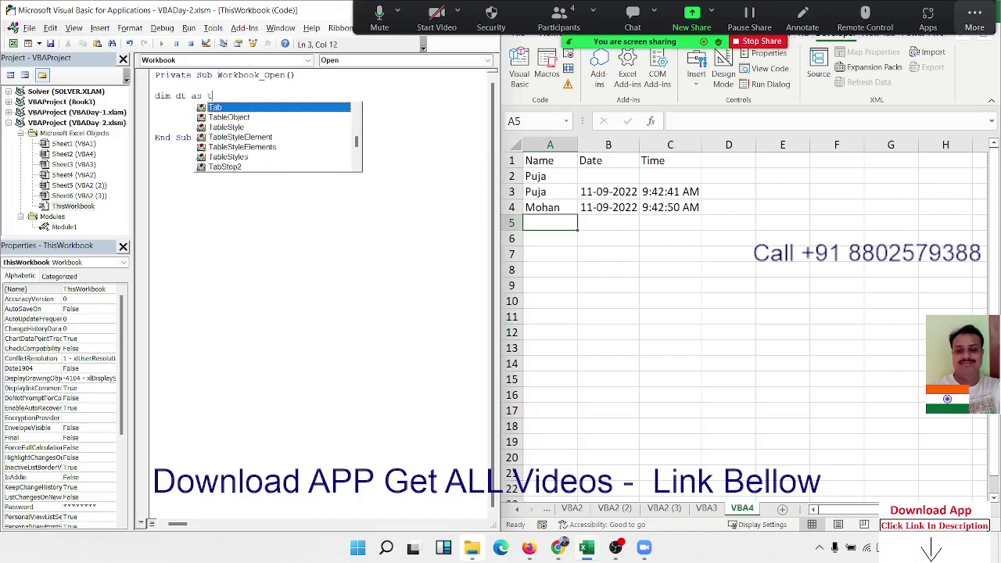
{"action": "key", "text": "BackSpace"}
{"action": "type", "text": "da"}
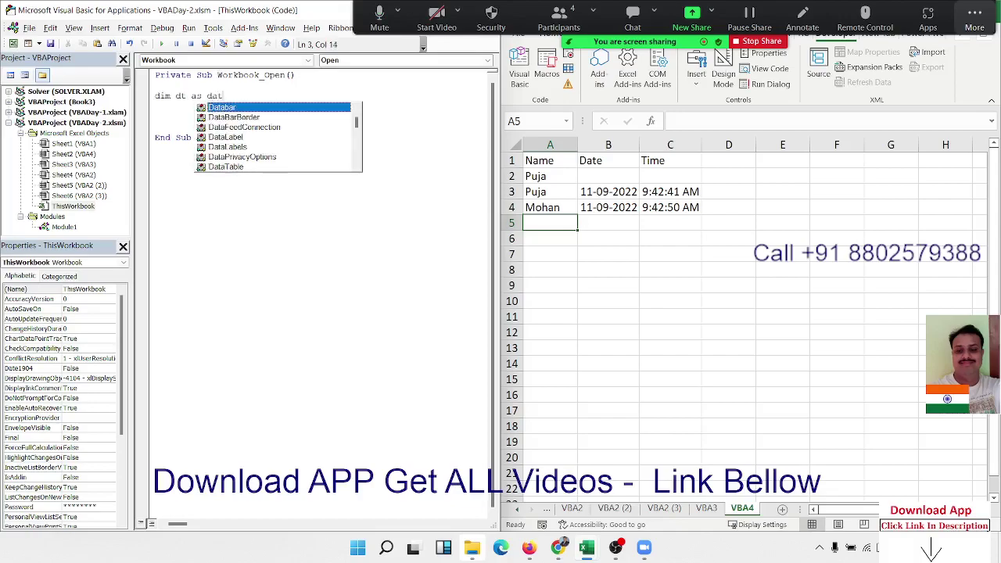
{"action": "type", "text": "te"}
{"action": "key", "text": "Return"}
{"action": "type", "text": "dim"}
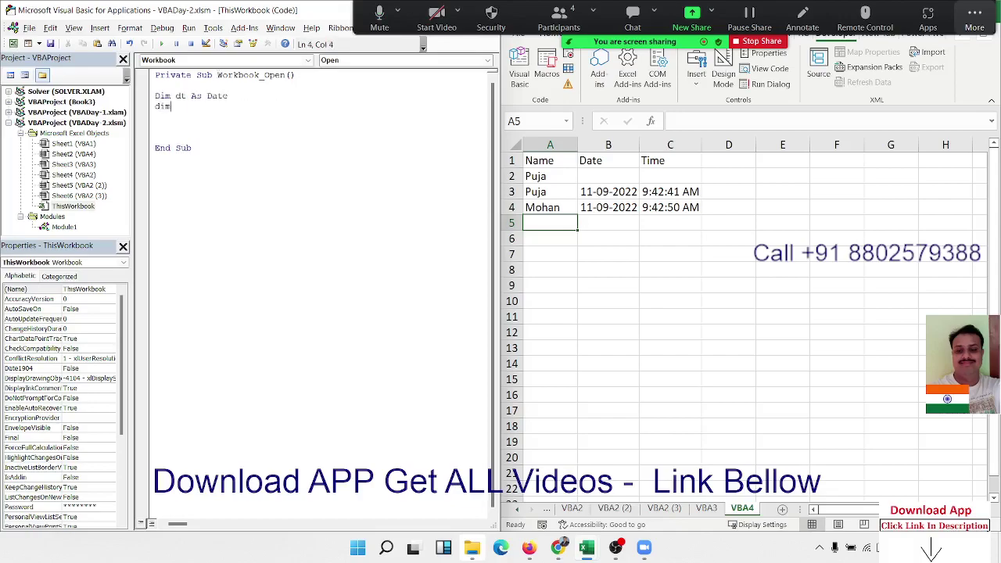
{"action": "type", "text": " d as lo"}
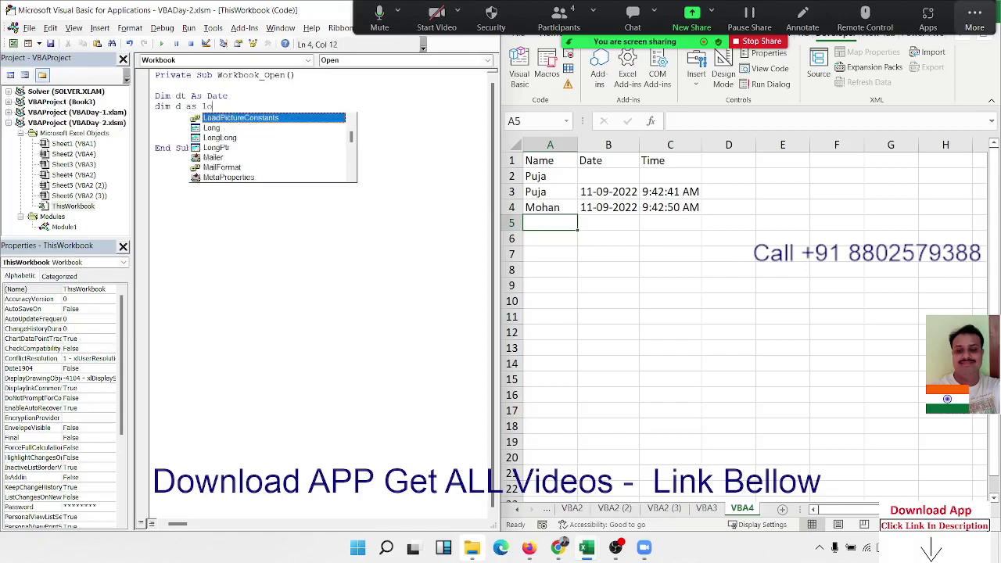
{"action": "type", "text": "ng"}
{"action": "key", "text": "Return"}
Step: Assign dt = "11-Sep-22"
{"action": "key", "text": "Return"}
{"action": "key", "text": "Return"}
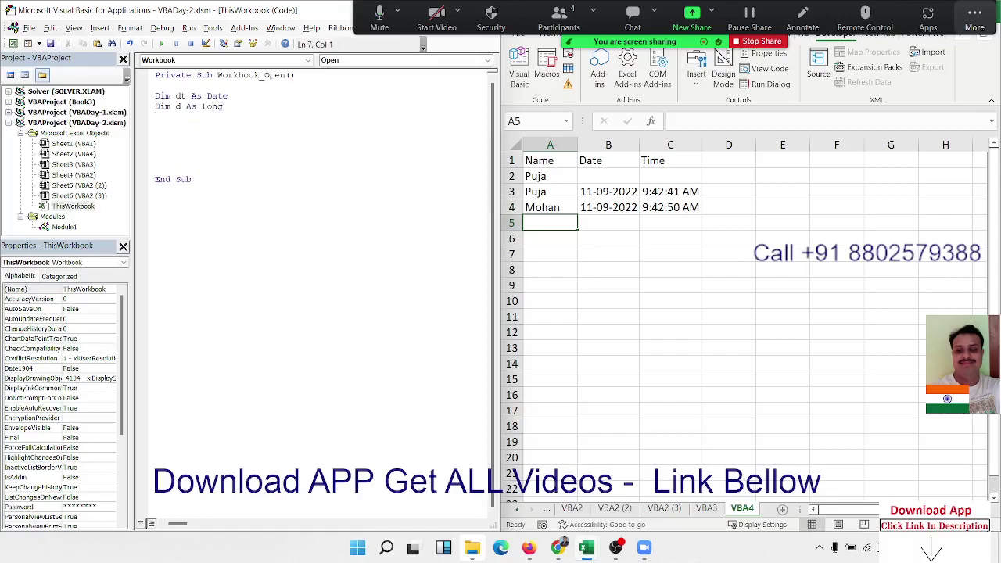
{"action": "type", "text": "d"}
{"action": "type", "text": "t"}
{"action": "type", "text": "="}
{"action": "type", "text": "\""}
{"action": "type", "text": "11-09"}
{"action": "key", "text": "BackSpace"}
{"action": "key", "text": "BackSpace"}
{"action": "type", "text": "Sep"}
{"action": "type", "text": "-22"}
{"action": "key", "text": "Return"}
{"action": "key", "text": "Return"}
Step: Set d = Date - dt and add an If d > 30 Then check
{"action": "type", "text": "d"}
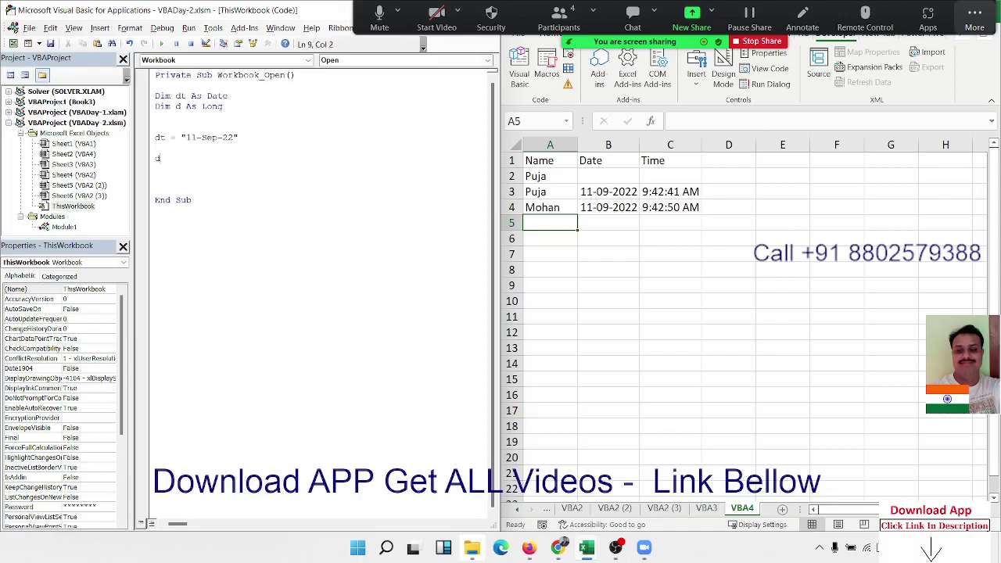
{"action": "type", "text": "="}
{"action": "type", "text": "today"}
{"action": "key", "text": "BackSpace"}
{"action": "key", "text": "BackSpace"}
{"action": "key", "text": "BackSpace"}
{"action": "key", "text": "BackSpace"}
{"action": "type", "text": "date -"}
{"action": "type", "text": "dt"}
{"action": "key", "text": "Return"}
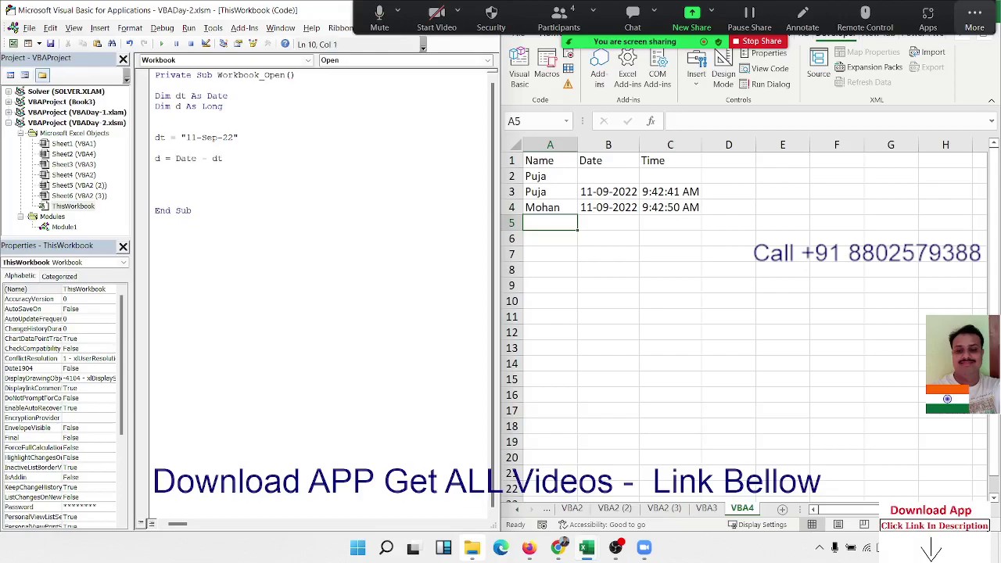
{"action": "key", "text": "Return"}
{"action": "type", "text": "if d"}
{"action": "type", "text": ">"}
{"action": "type", "text": "30Th"}
{"action": "type", "text": "en"}
{"action": "key", "text": "Return"}
{"action": "type", "text": "act"}
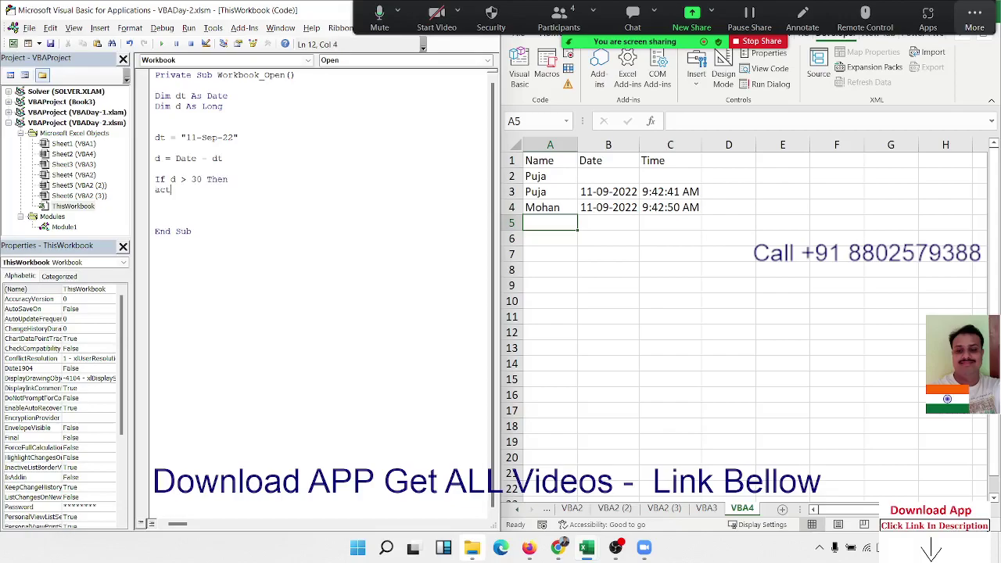
{"action": "type", "text": "ivewo"}
{"action": "type", "text": "rkbook."}
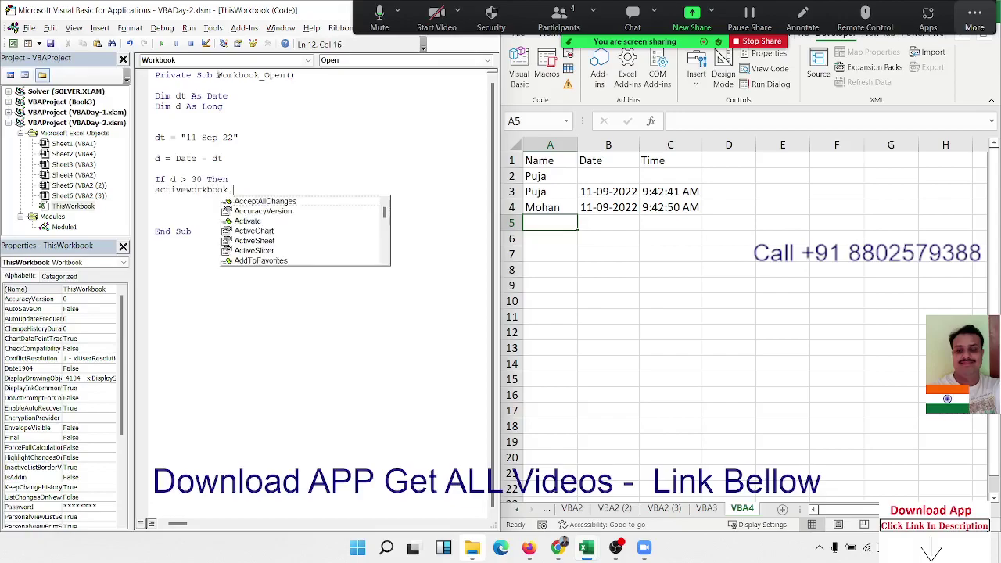
{"action": "type", "text": "pas = "}
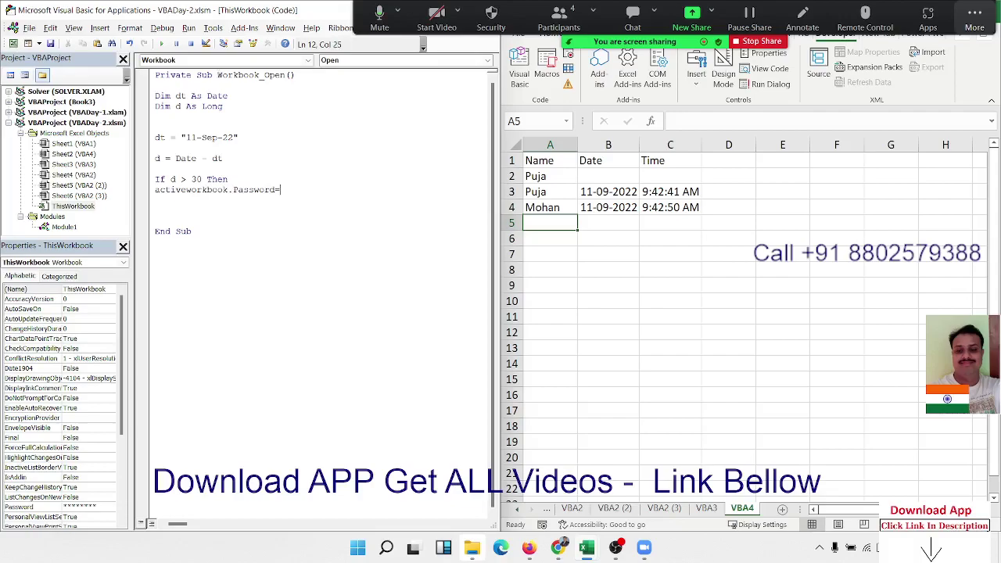
{"action": "key", "text": "Return"}
{"action": "type", "text": "active"}
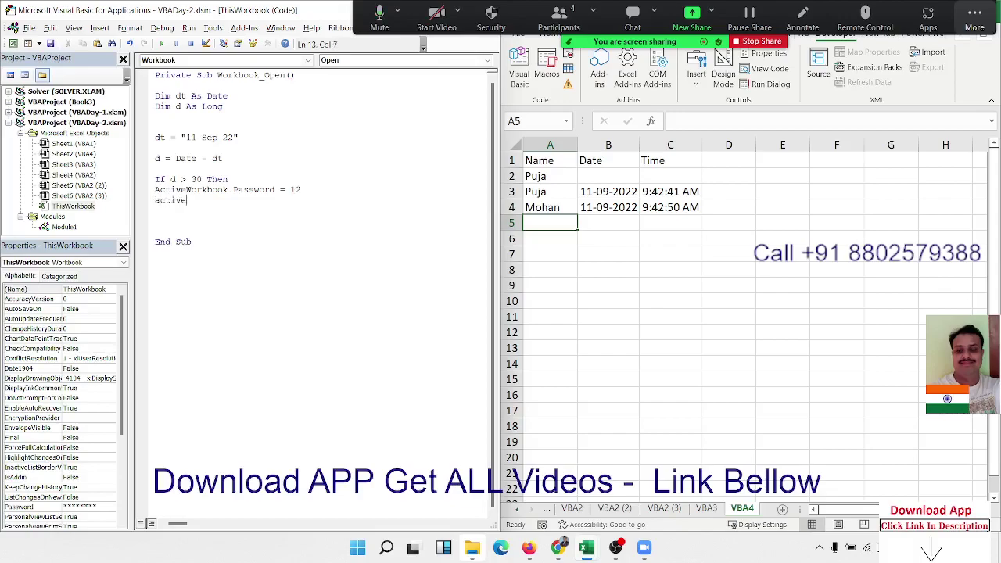
{"action": "type", "text": "workb"}
{"action": "type", "text": "ook.sa"}
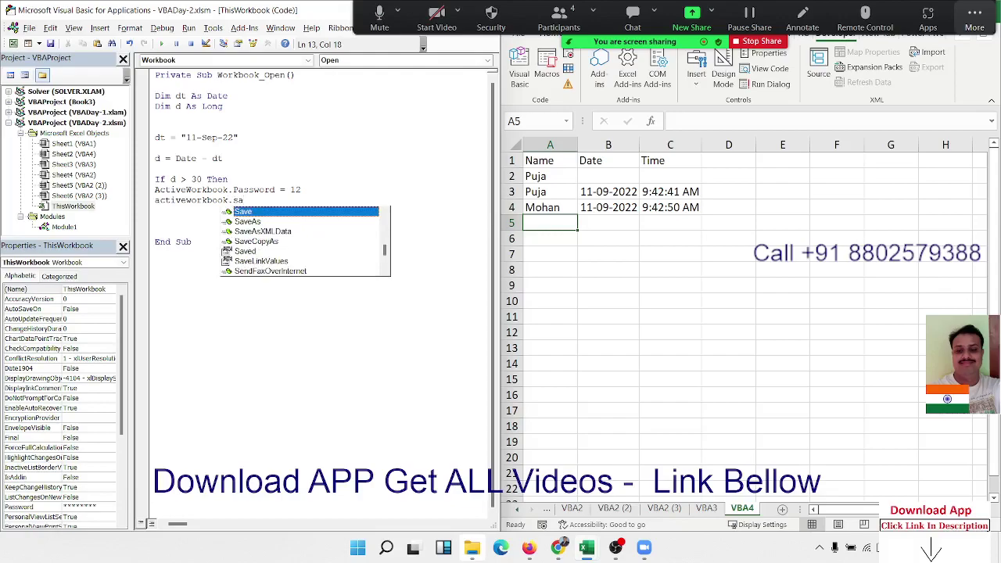
{"action": "key", "text": "Return"}
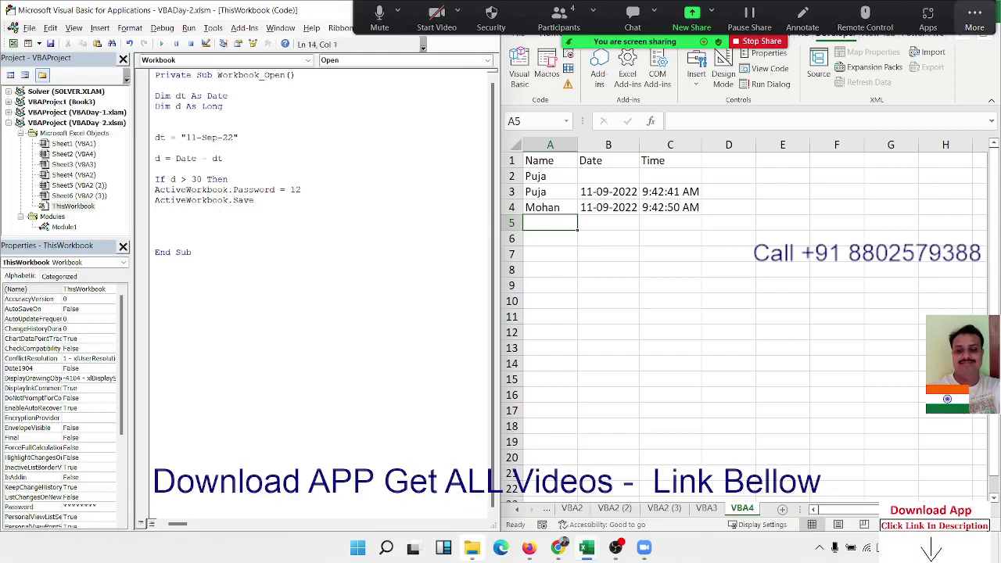
{"action": "key", "text": "Return"}
{"action": "type", "text": "msg"}
{"action": "type", "text": "box \""}
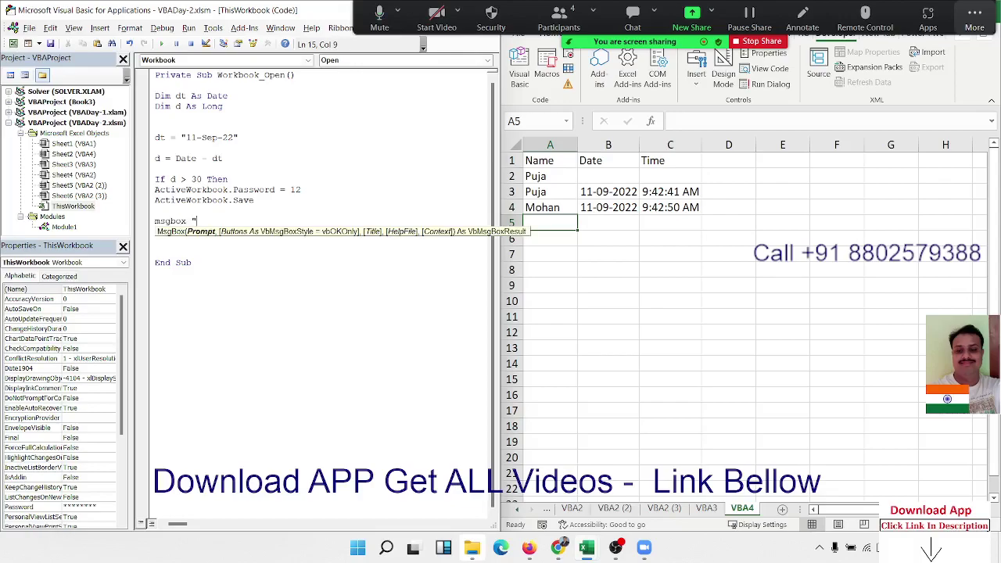
{"action": "type", "text": "YEou"}
Step: Show the message "Your File is Expired" and close the workbook with ActiveWorkbook.Close True
{"action": "key", "text": "BackSpace"}
{"action": "key", "text": "BackSpace"}
{"action": "key", "text": "BackSpace"}
{"action": "type", "text": "our Fil"}
{"action": "type", "text": "e is E"}
{"action": "type", "text": "xpired"}
{"action": "key", "text": "Return"}
{"action": "key", "text": "Return"}
{"action": "type", "text": "a"}
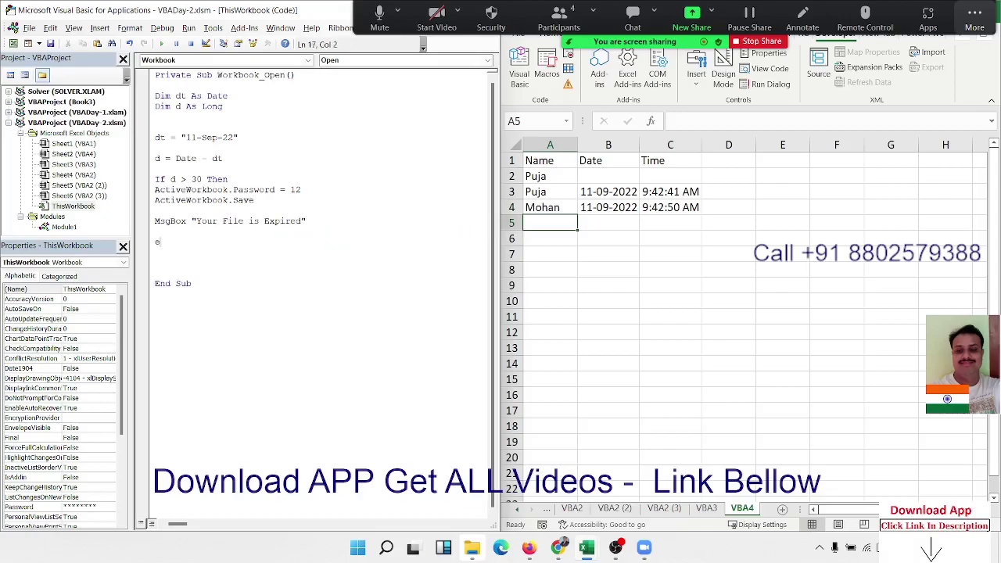
{"action": "type", "text": "ti"}
{"action": "type", "text": "vework"}
{"action": "type", "text": "book.cl"}
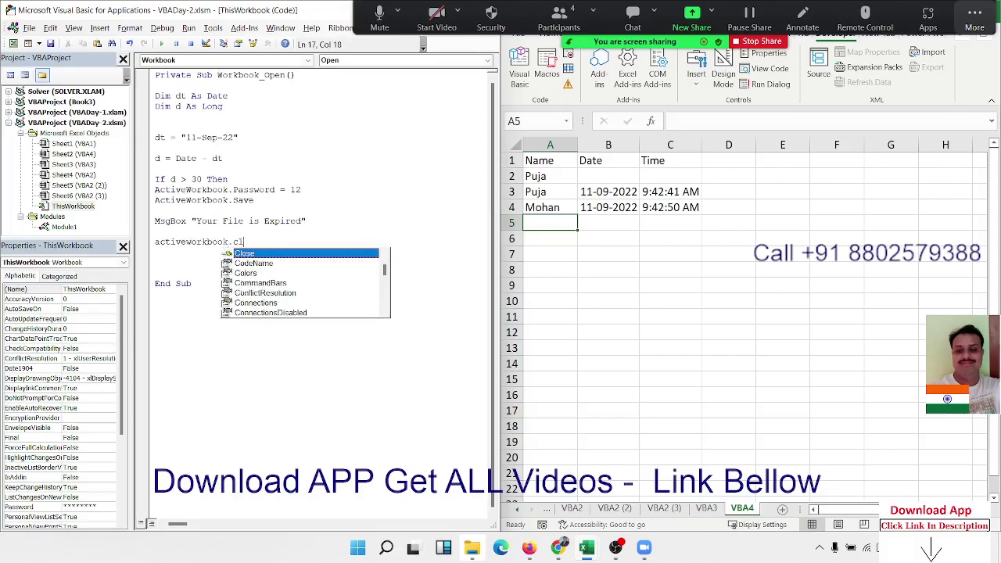
{"action": "type", "text": "o"}
{"action": "key", "text": "Tab"}
{"action": "type", "text": "tru"}
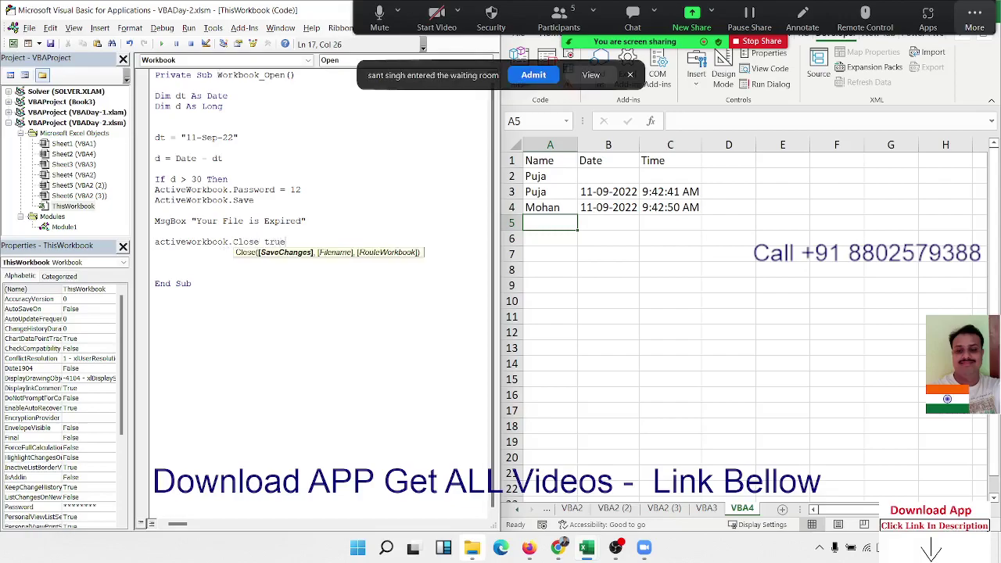
{"action": "type", "text": "e"}
{"action": "key", "text": "Return"}
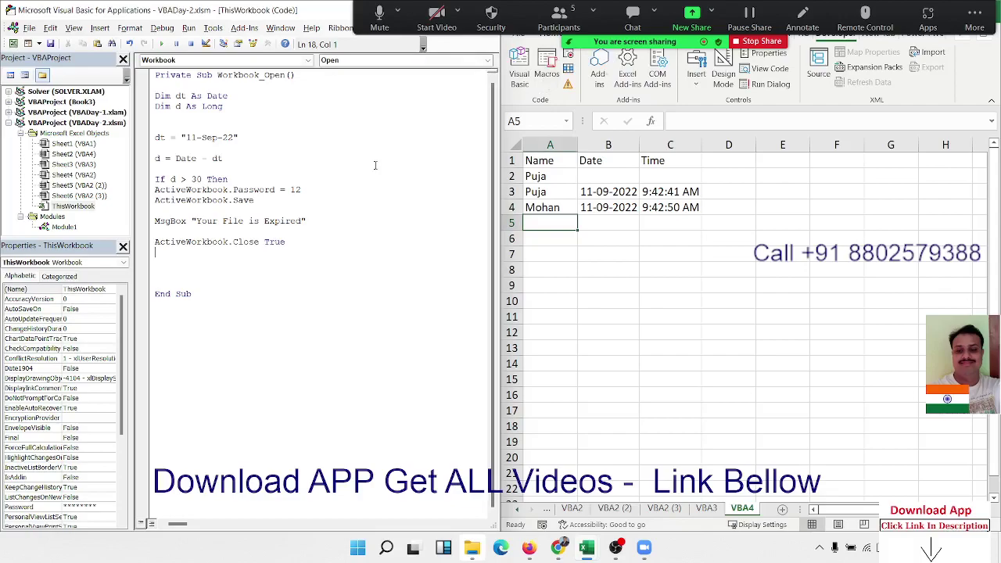
Step: Close the block with End If and delete the stray backslash and extra blank lines
{"action": "type", "text": "end "}
{"action": "type", "text": "if"}
{"action": "key", "text": "Return"}
{"action": "type", "text": "\\"}
{"action": "key", "text": "BackSpace"}
{"action": "key", "text": "BackSpace"}
{"action": "key", "text": "Up"}
{"action": "key", "text": "Home"}
{"action": "key", "text": "BackSpace"}
{"action": "key", "text": "Up"}
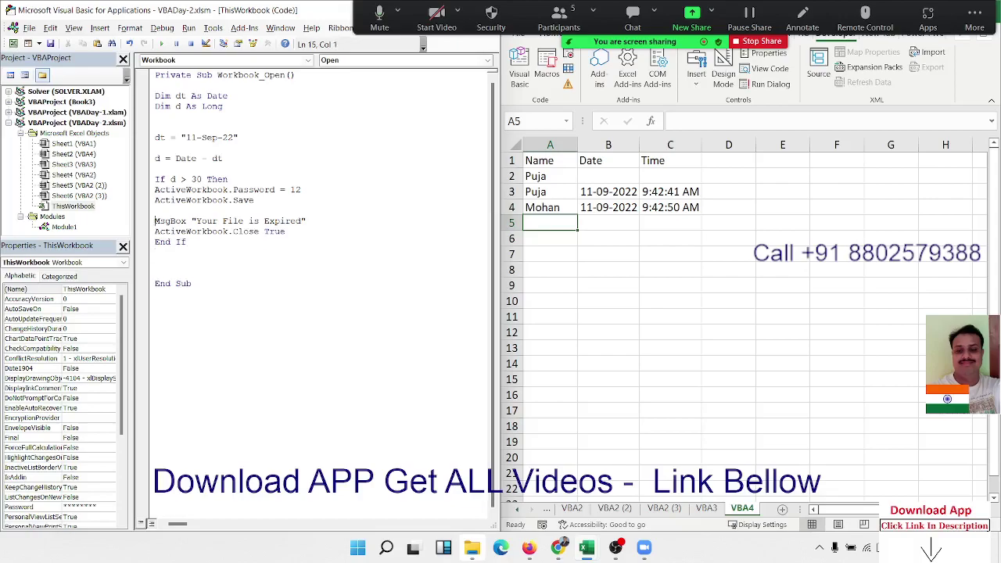
{"action": "key", "text": "BackSpace"}
{"action": "left_click", "coordinate": [154, 179]}
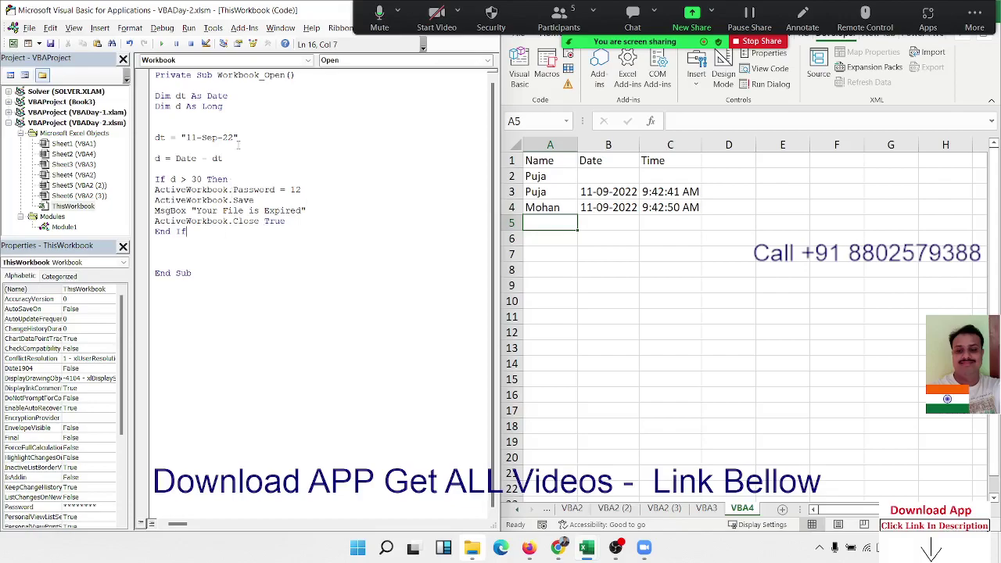
{"action": "left_click_drag", "start_coordinate": [239, 138], "coordinate": [136, 139]}
{"action": "left_click_drag", "start_coordinate": [223, 158], "coordinate": [174, 158]}
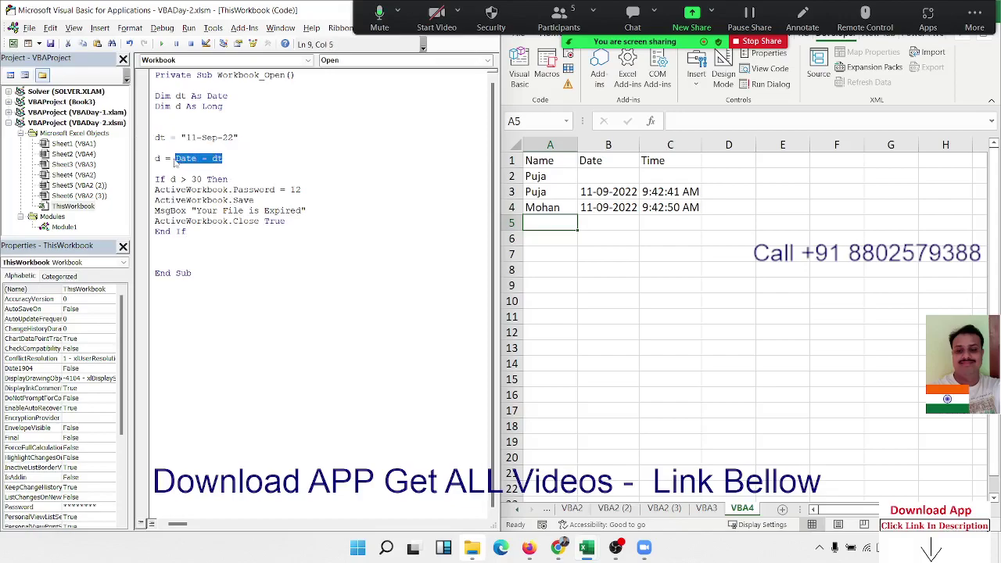
{"action": "left_click", "coordinate": [149, 160]}
{"action": "left_click_drag", "start_coordinate": [170, 179], "coordinate": [314, 189]}
{"action": "left_click_drag", "start_coordinate": [254, 200], "coordinate": [191, 200]}
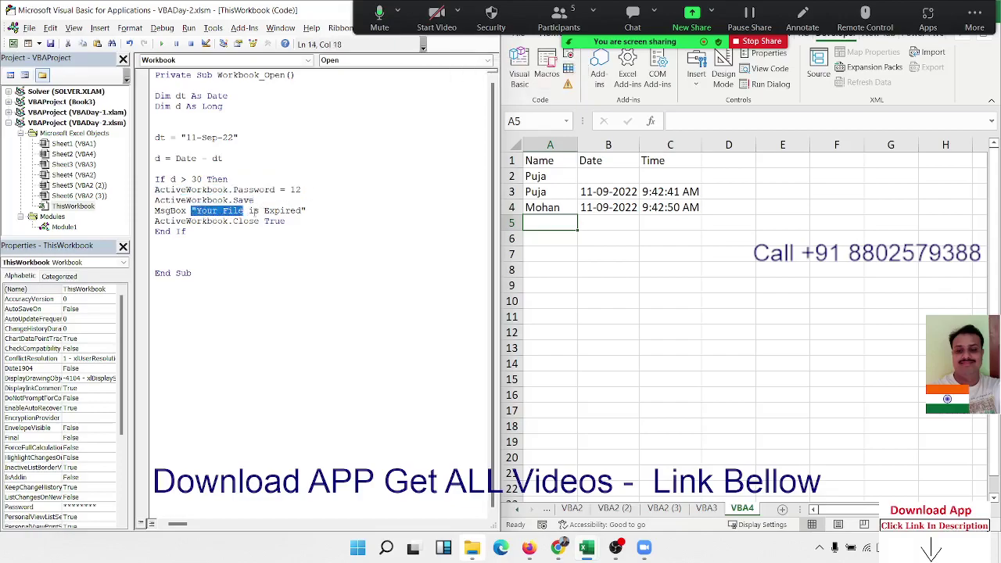
{"action": "left_click", "coordinate": [286, 221]}
{"action": "left_click_drag", "start_coordinate": [286, 221], "coordinate": [259, 211]}
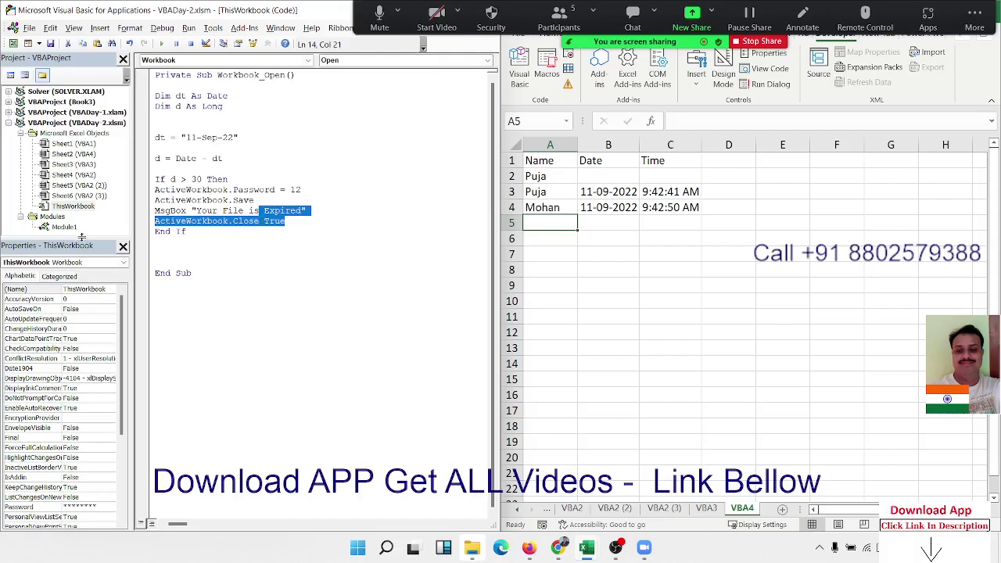
{"action": "left_click_drag", "start_coordinate": [80, 241], "coordinate": [80, 269]}
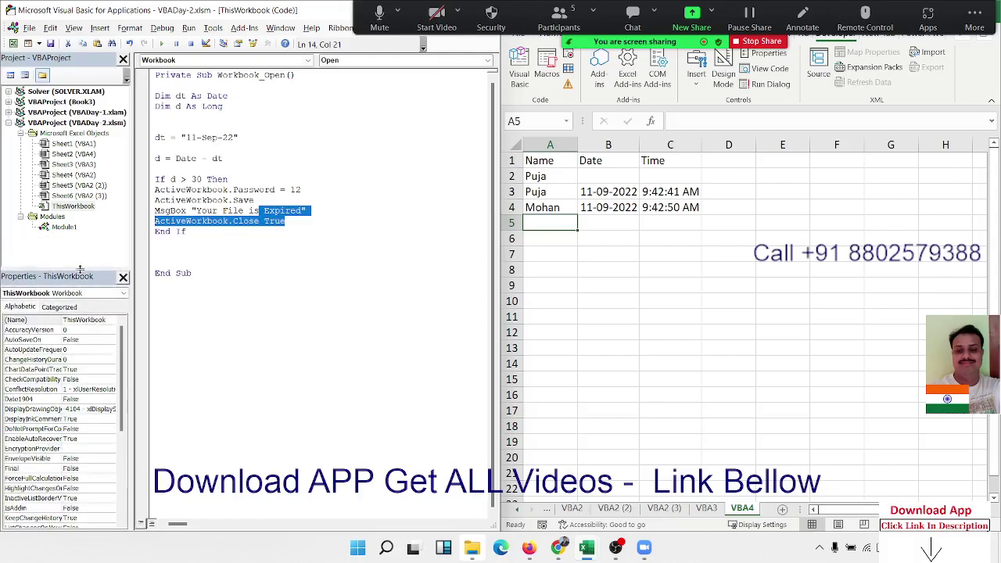
{"action": "left_click", "coordinate": [219, 249]}
{"action": "left_click_drag", "start_coordinate": [286, 221], "coordinate": [146, 223]}
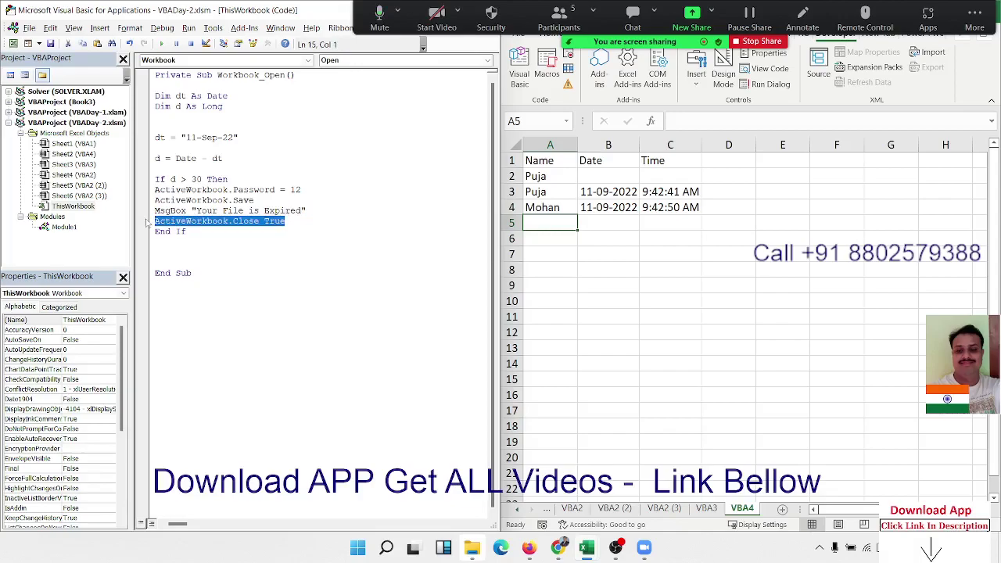
Step: Select Module1 in the VBADay-2 project and insert a new module, Module2
{"action": "left_click", "coordinate": [66, 231]}
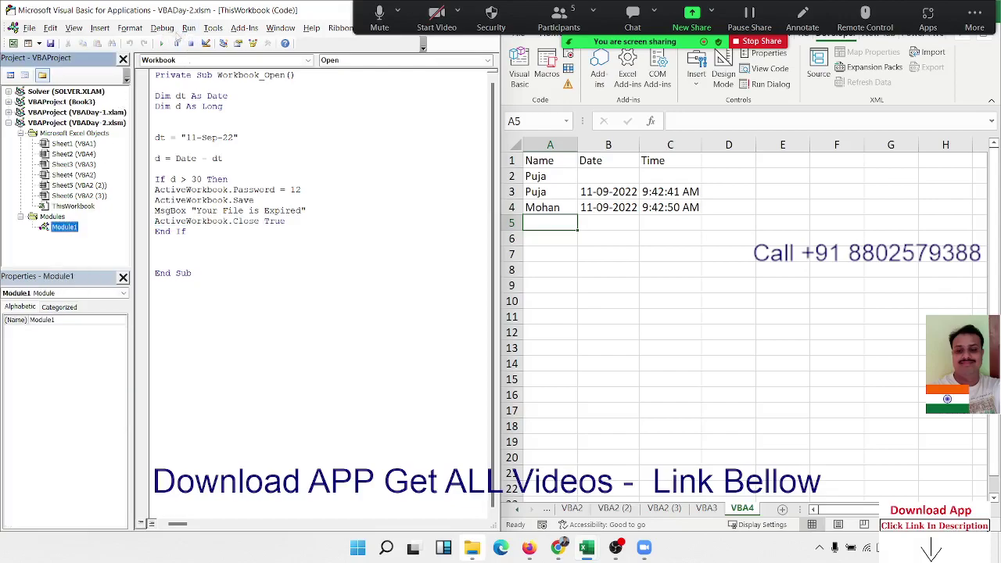
{"action": "left_click", "coordinate": [212, 29]}
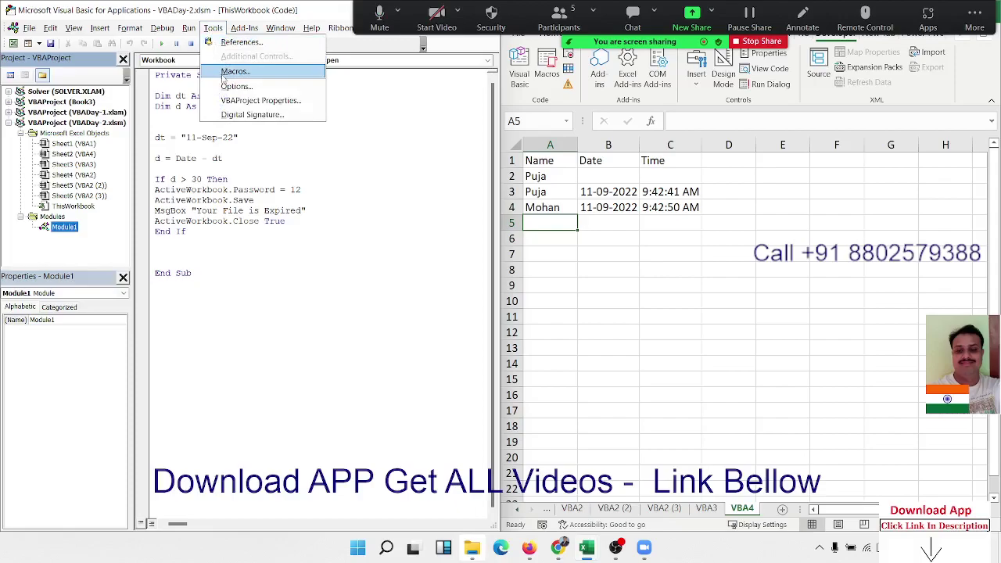
{"action": "left_click", "coordinate": [95, 29]}
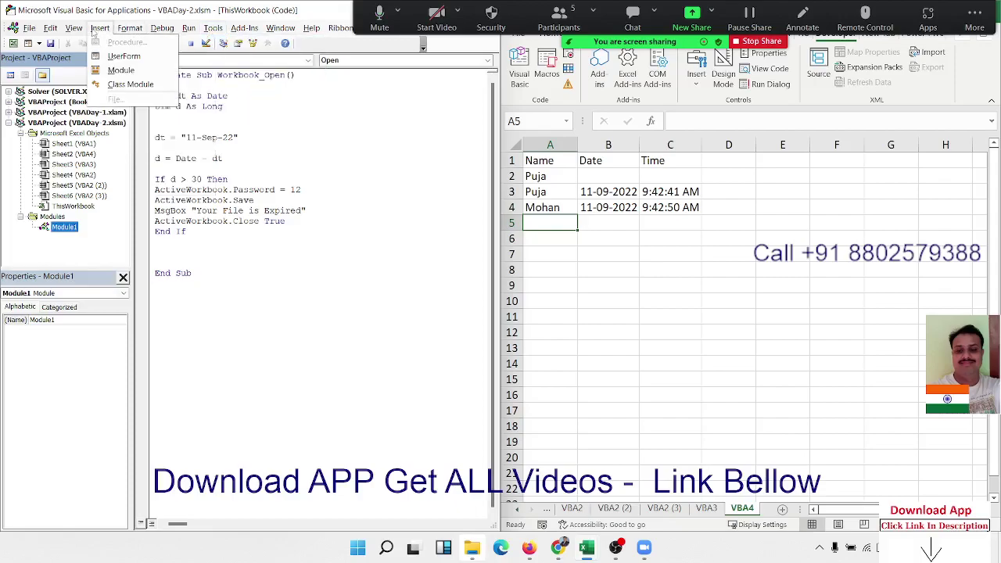
{"action": "left_click", "coordinate": [119, 70]}
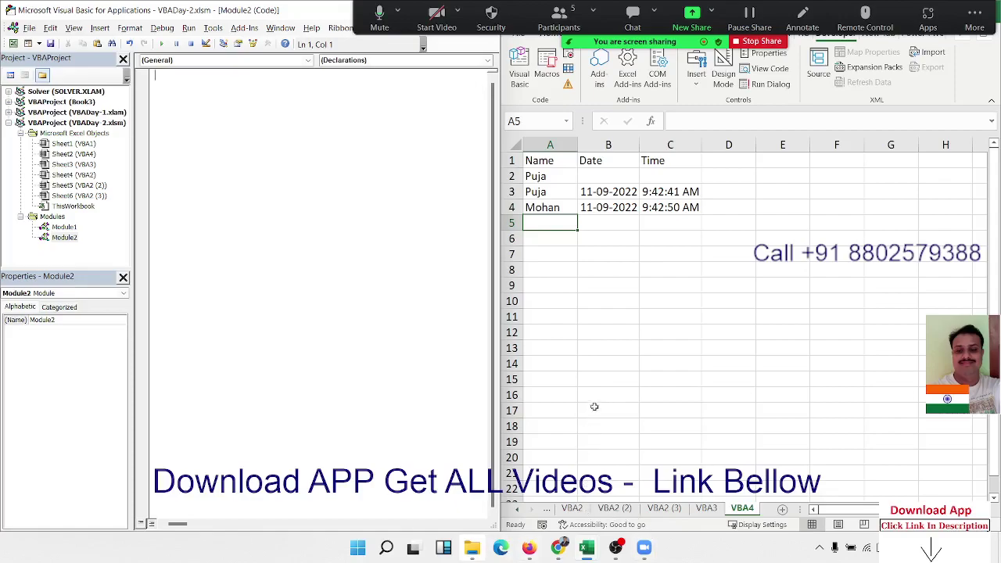
Step: Clear the old inc values from B2 downward on the VBA2 (2) sheet
{"action": "left_click", "coordinate": [574, 509]}
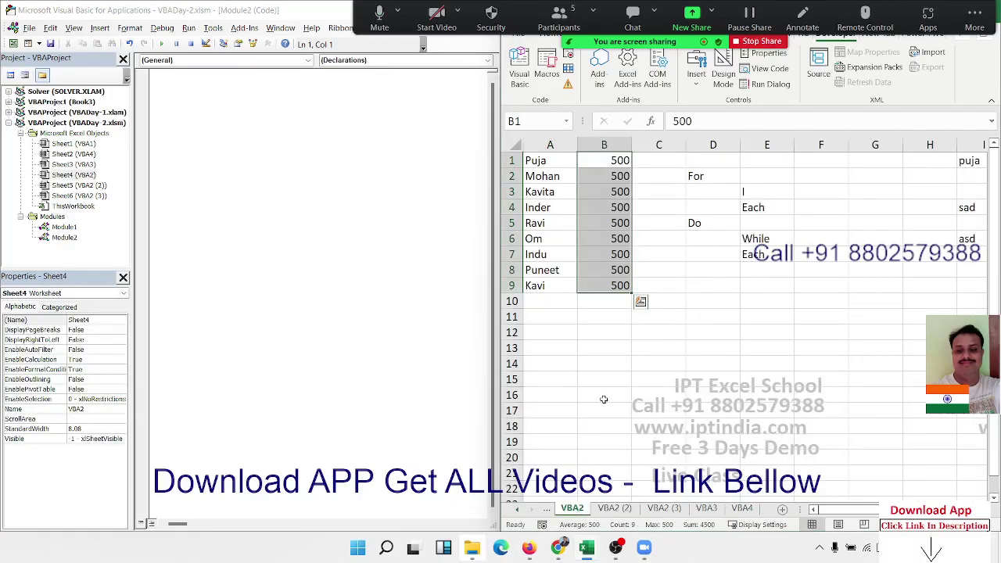
{"action": "left_click", "coordinate": [686, 195]}
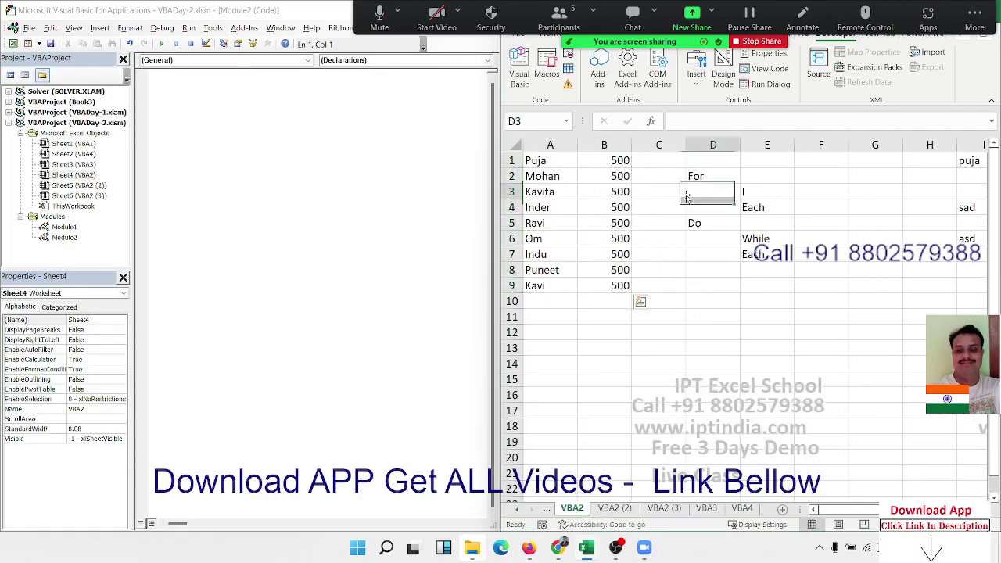
{"action": "key", "text": "Up"}
{"action": "key", "text": "Up"}
{"action": "key", "text": "Left"}
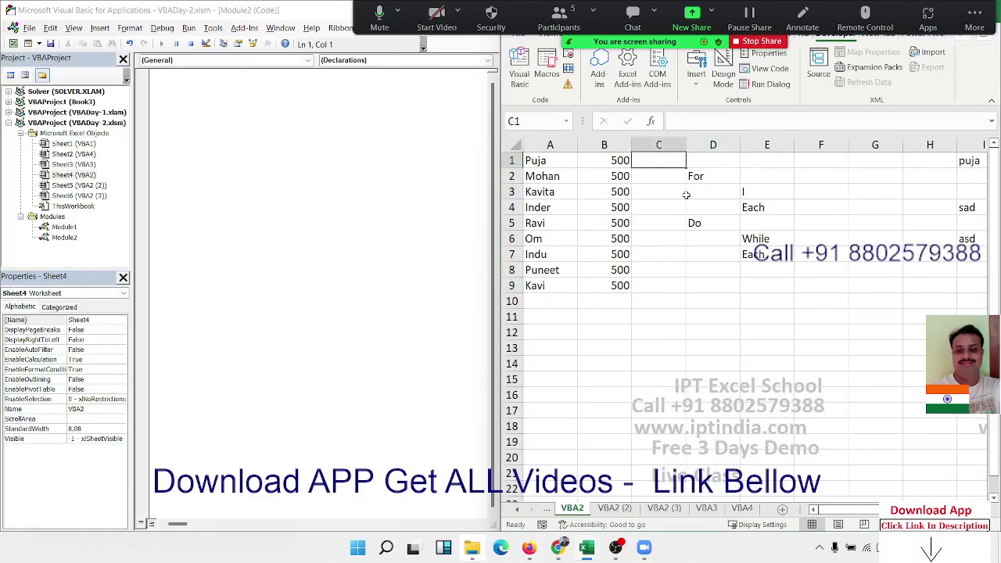
{"action": "key", "text": "Left"}
{"action": "key", "text": "Left"}
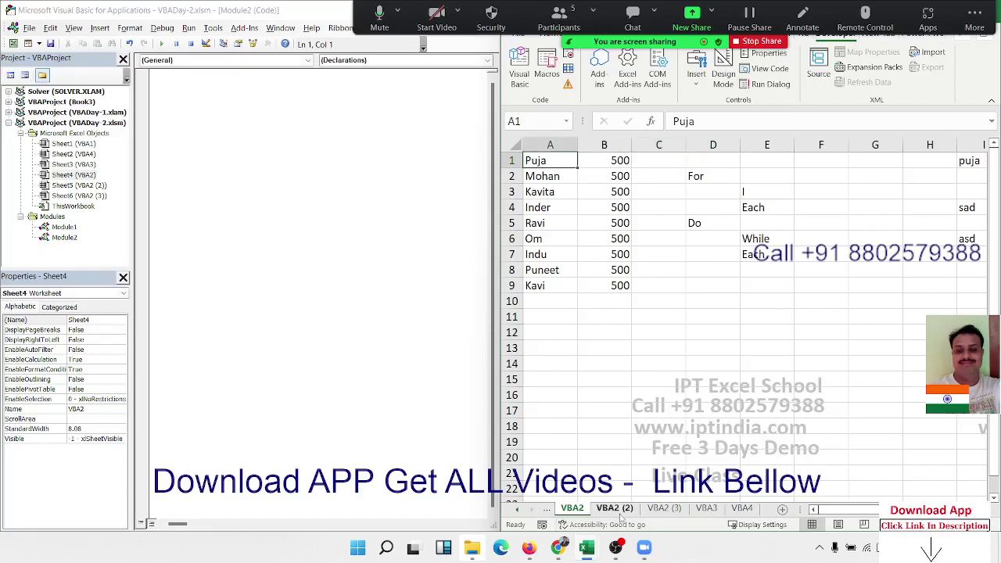
{"action": "left_click", "coordinate": [614, 508]}
{"action": "left_click", "coordinate": [617, 177]}
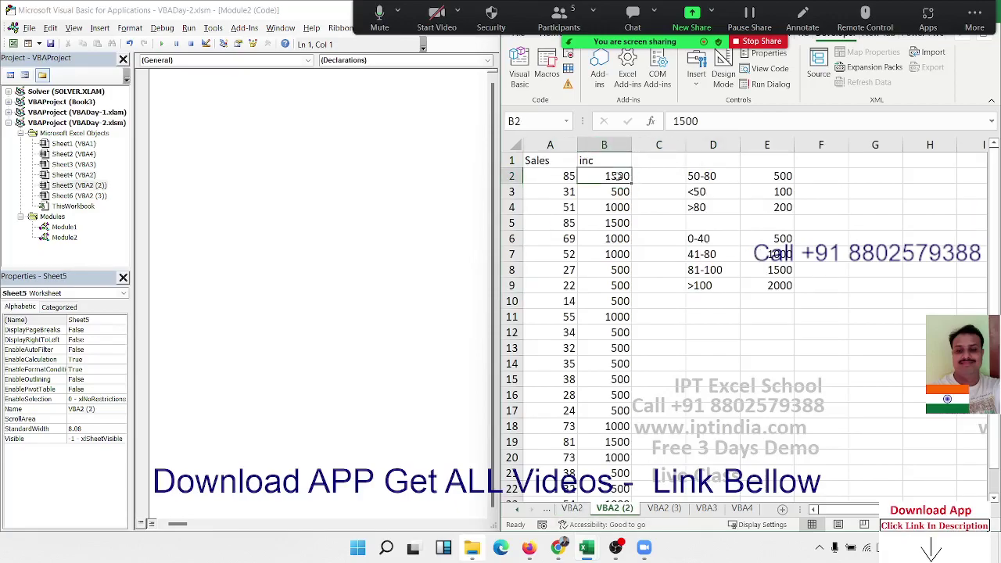
{"action": "key", "text": "ctrl+shift+Down"}
{"action": "key", "text": "Delete"}
Step: Select the first two incentive tier ranges beside the Sales data, then return to Module2
{"action": "left_click", "coordinate": [617, 176]}
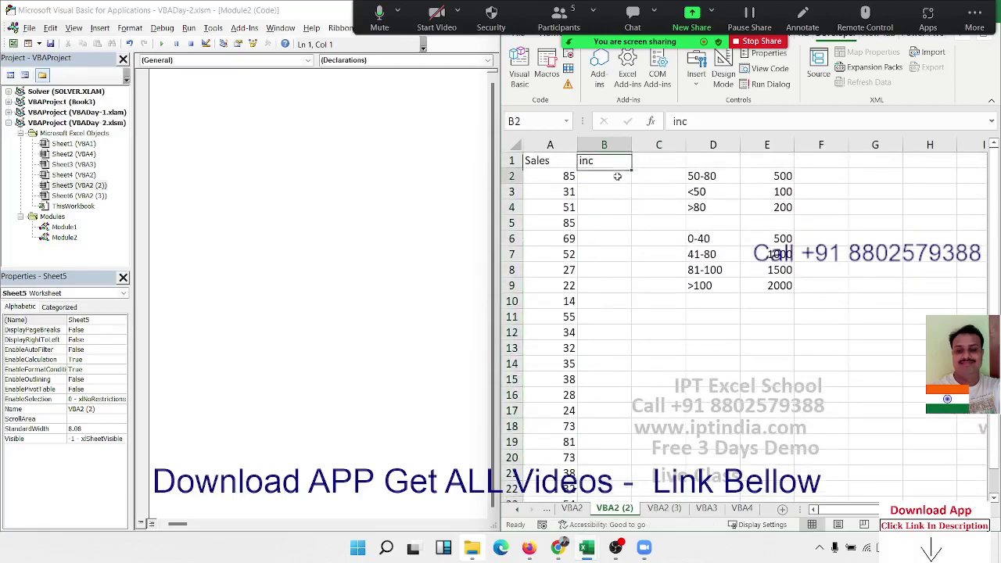
{"action": "key", "text": "Left"}
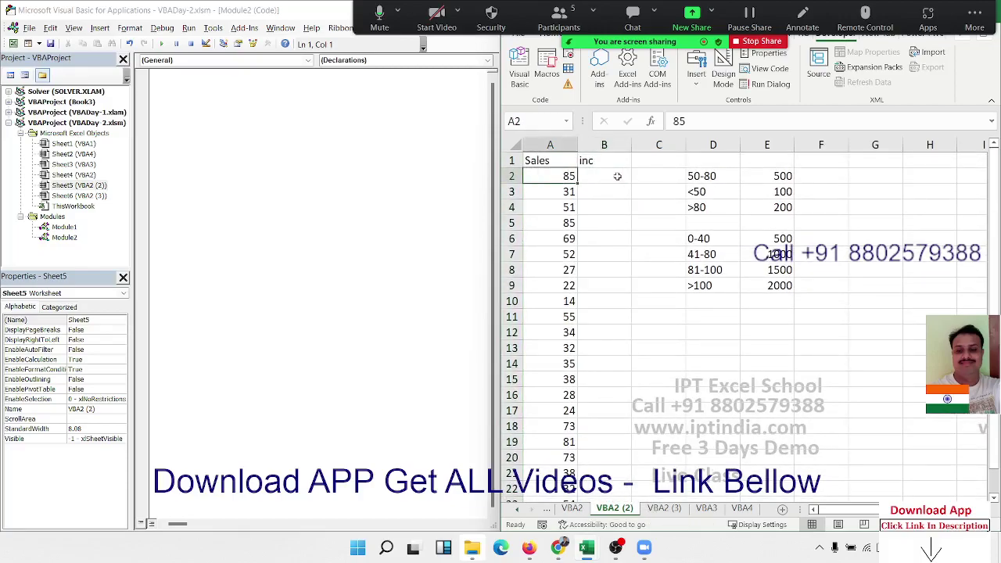
{"action": "key", "text": "Right"}
{"action": "key", "text": "Right"}
{"action": "key", "text": "Right"}
{"action": "key", "text": "shift+Right"}
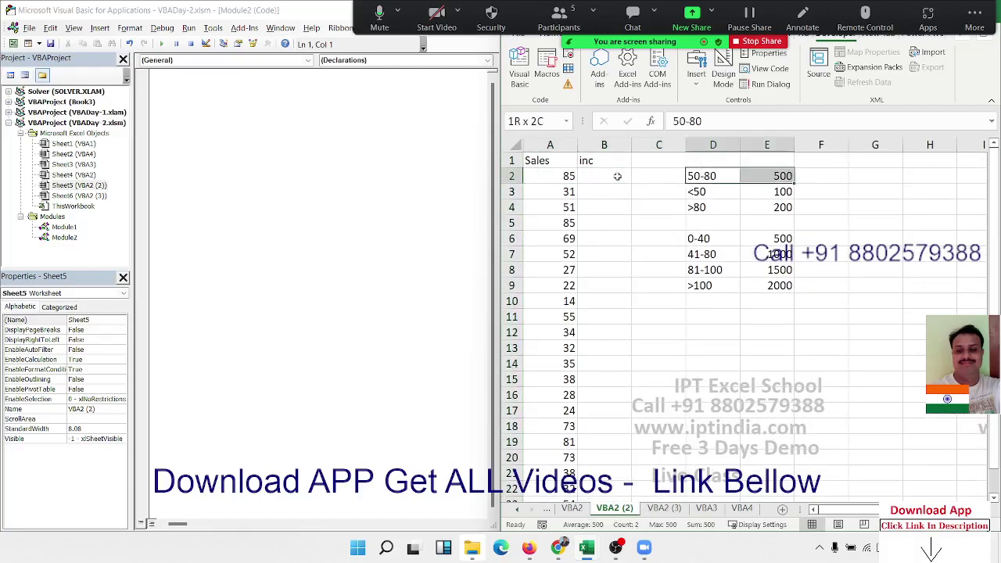
{"action": "key", "text": "shift+Down"}
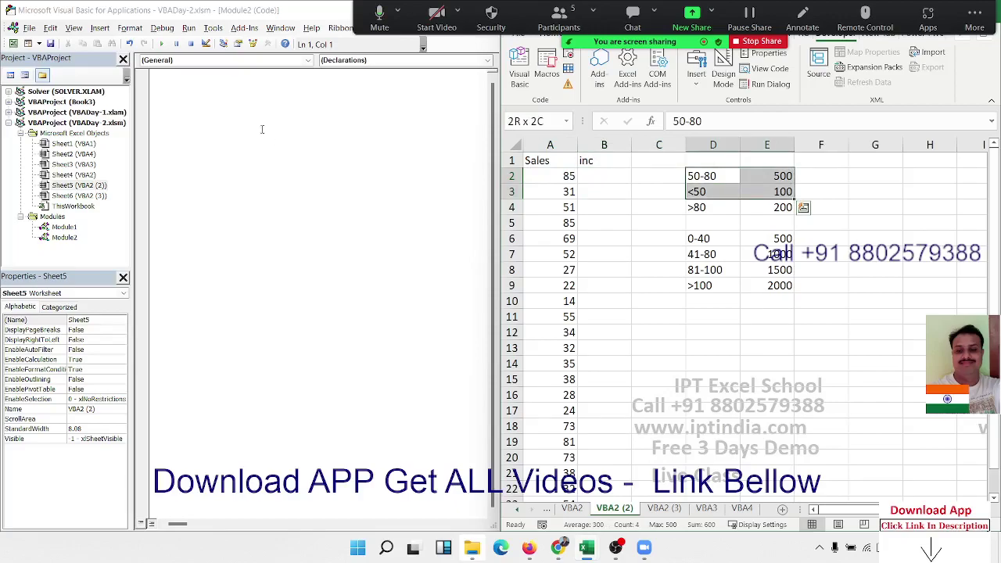
{"action": "left_click", "coordinate": [225, 92]}
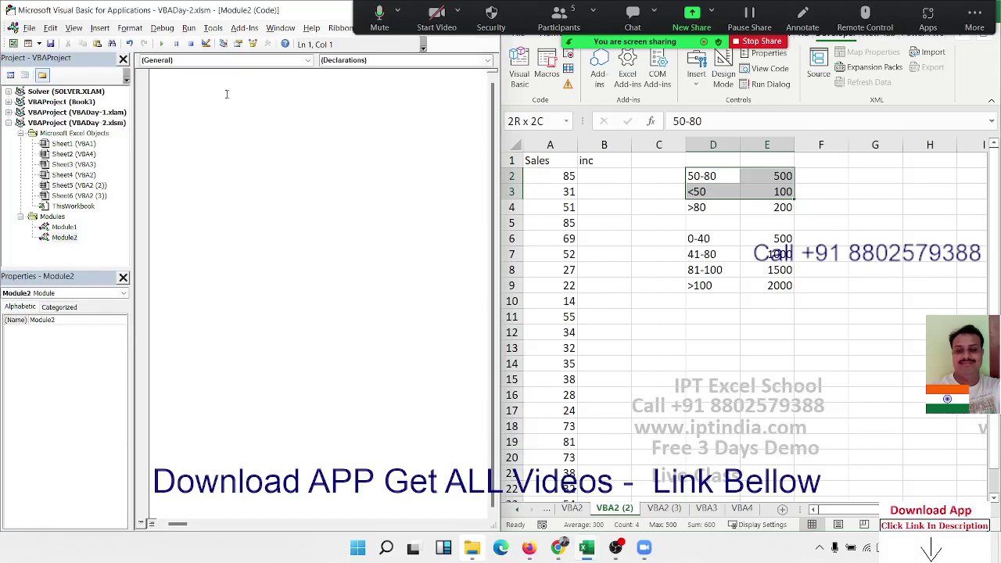
Step: Start the inc function header, then try and cancel a formula in cell B4
{"action": "type", "text": "functio"}
{"action": "type", "text": "n "}
{"action": "type", "text": " i"}
{"action": "type", "text": "nc"}
{"action": "type", "text": "("}
{"action": "left_click", "coordinate": [616, 206]}
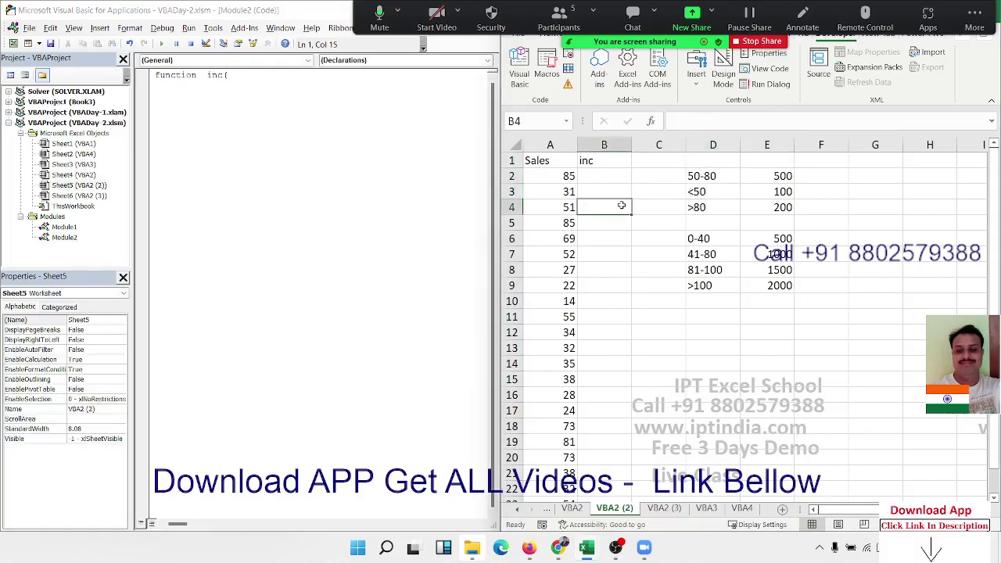
{"action": "type", "text": "=sum"}
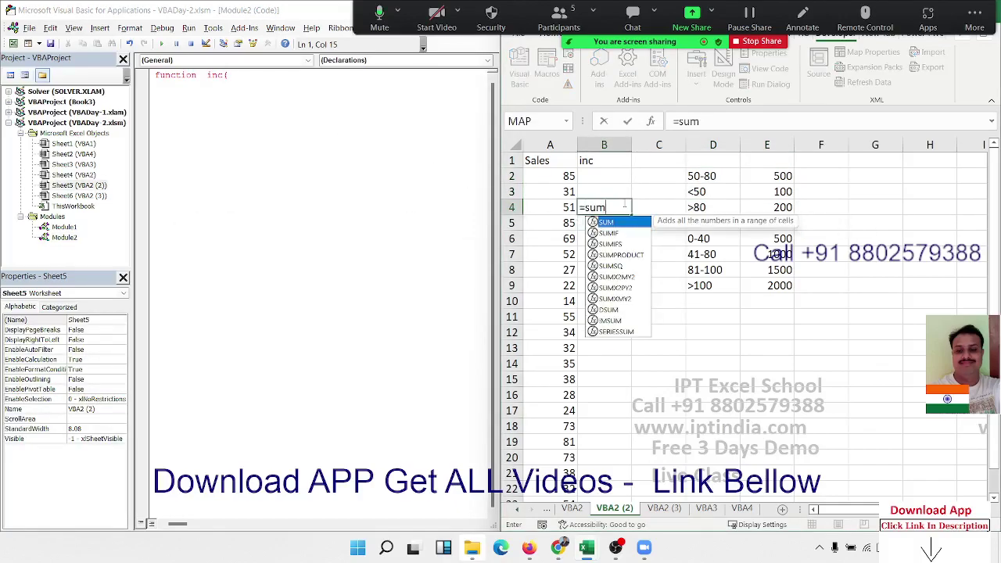
{"action": "key", "text": "Tab"}
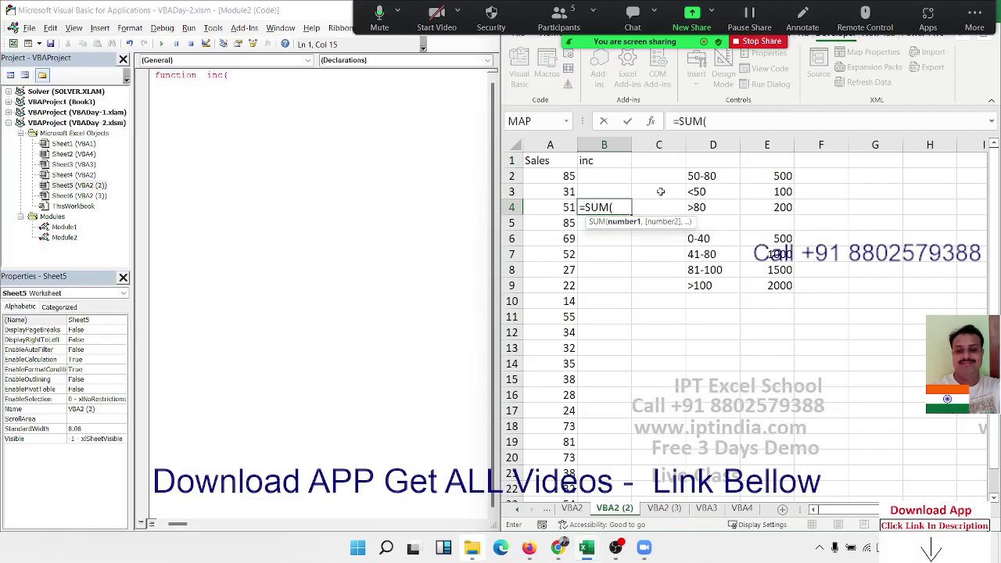
{"action": "key", "text": "BackSpace"}
{"action": "key", "text": "BackSpace"}
{"action": "key", "text": "BackSpace"}
{"action": "key", "text": "BackSpace"}
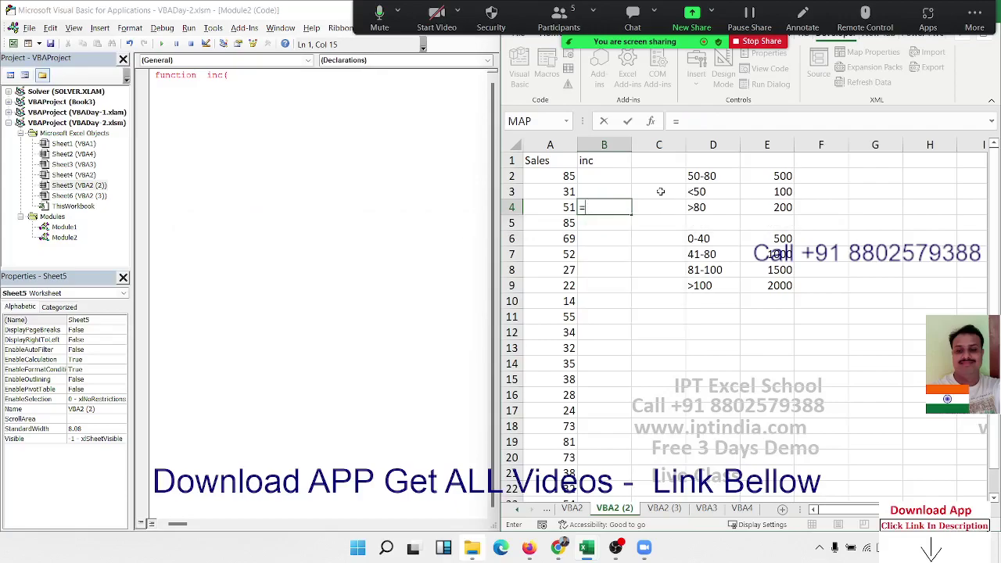
{"action": "type", "text": "if"}
{"action": "key", "text": "Tab"}
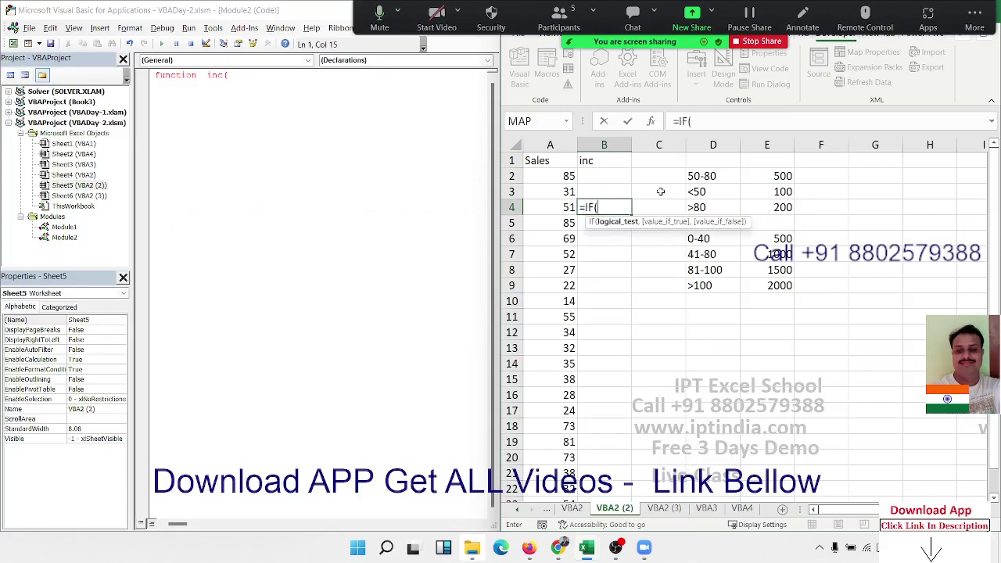
{"action": "key", "text": "Escape"}
Step: Complete the header as Function inc(n As Long) and open blank lines in its body
{"action": "left_click", "coordinate": [264, 78]}
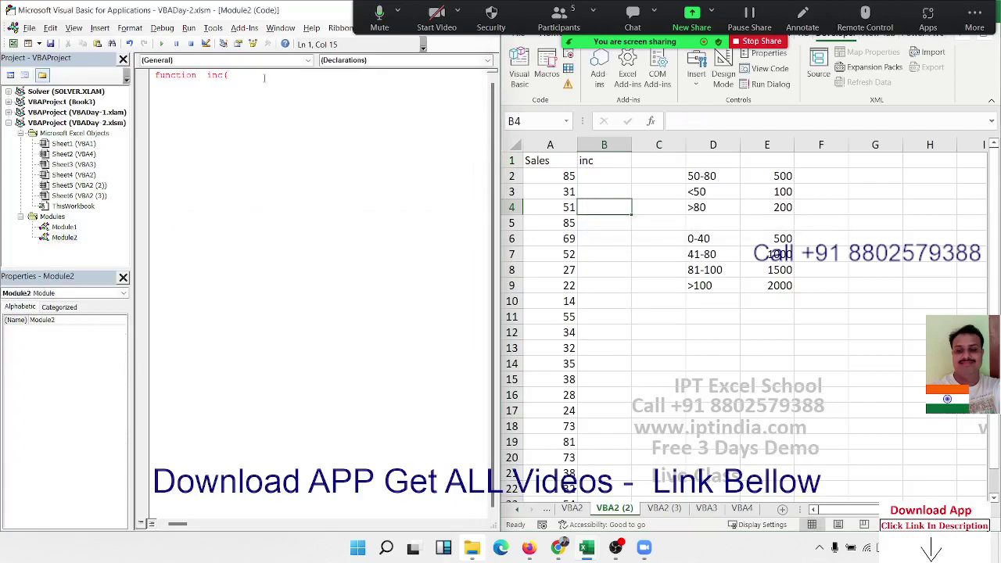
{"action": "type", "text": "n "}
{"action": "type", "text": "as lo"}
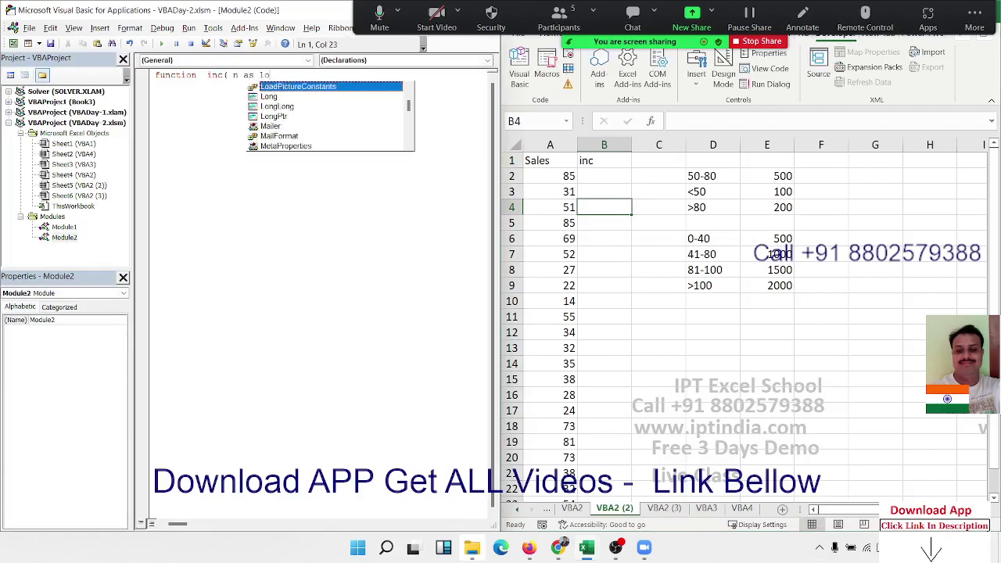
{"action": "type", "text": "ng"}
{"action": "key", "text": "Tab"}
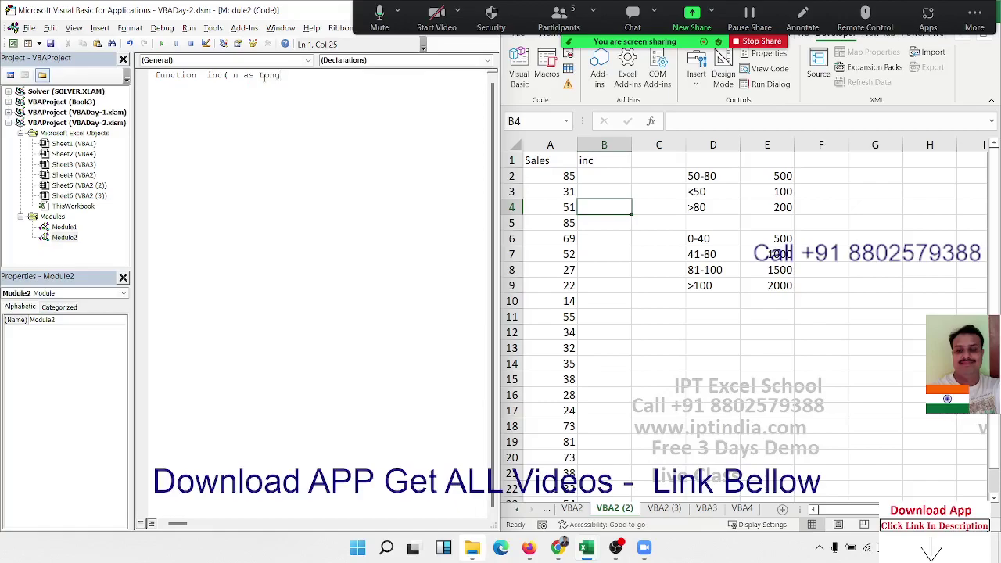
{"action": "key", "text": "Return"}
{"action": "key", "text": "Return"}
{"action": "key", "text": "Return"}
{"action": "key", "text": "Up"}
{"action": "key", "text": "Up"}
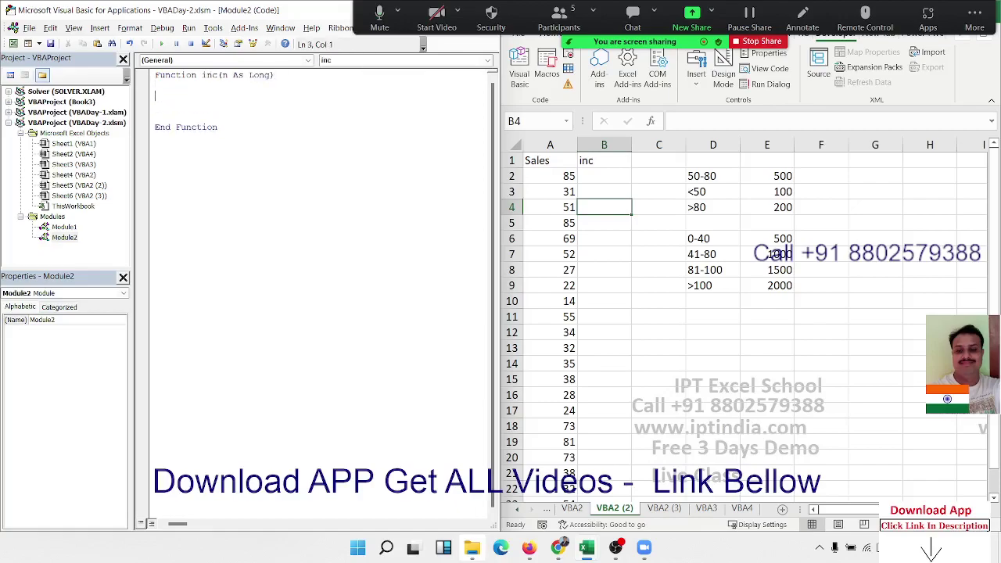
{"action": "key", "text": "Return"}
{"action": "key", "text": "Return"}
{"action": "key", "text": "Up"}
{"action": "key", "text": "Up"}
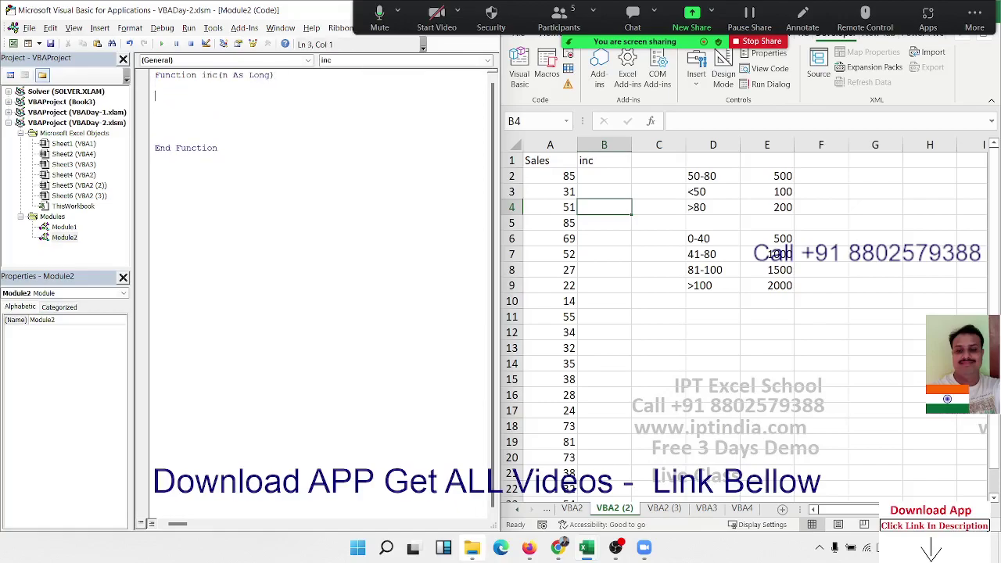
Step: Enter =inc(A2) in cell B2
{"action": "left_click", "coordinate": [603, 174]}
{"action": "type", "text": "=in"}
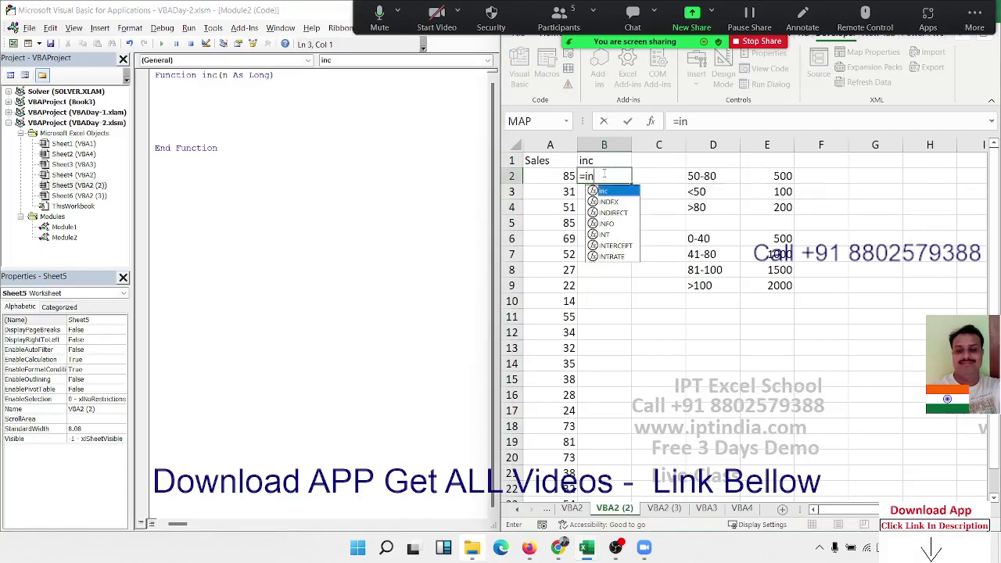
{"action": "key", "text": "Tab"}
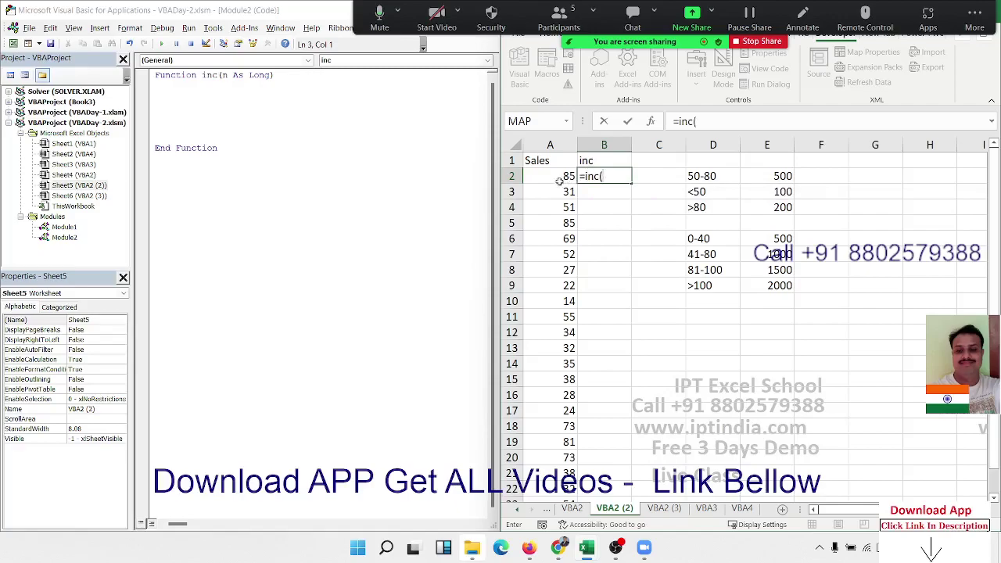
{"action": "left_click", "coordinate": [553, 176]}
{"action": "key", "text": "Return"}
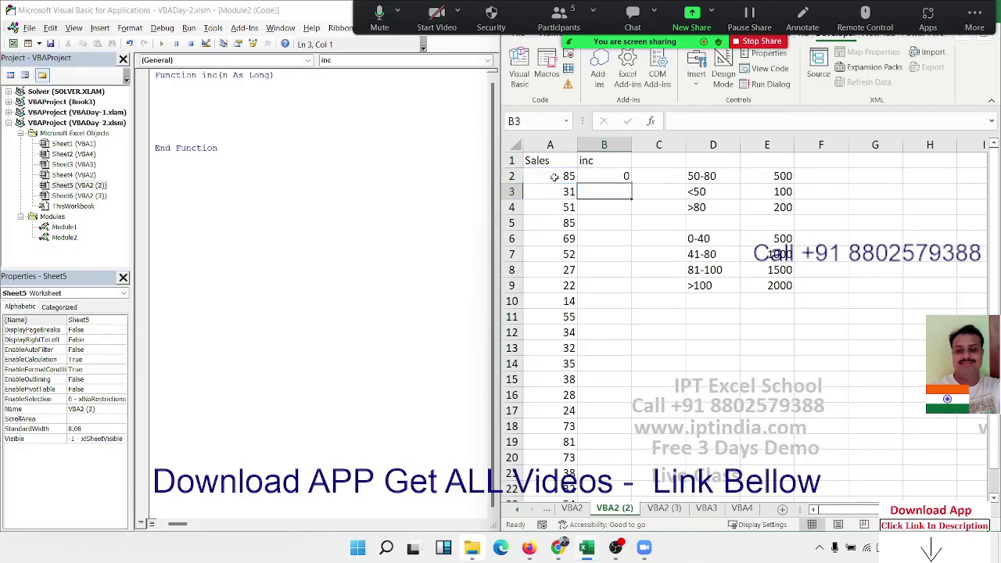
Step: Start the body with If n <= 40 Then r = 500
{"action": "double_click", "coordinate": [225, 75]}
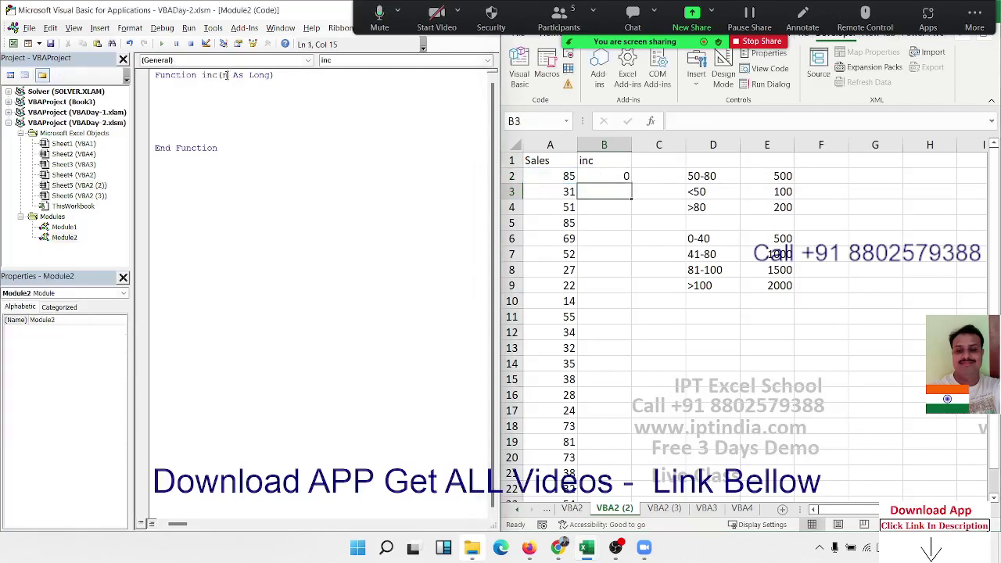
{"action": "left_click", "coordinate": [169, 97]}
{"action": "key", "text": "Return"}
{"action": "key", "text": "Up"}
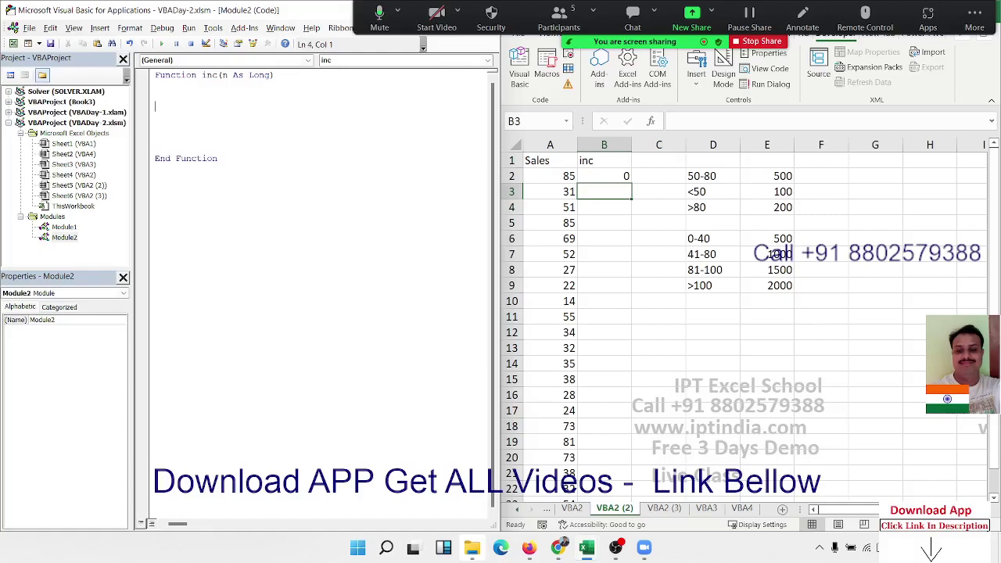
{"action": "type", "text": "if "}
{"action": "type", "text": "n <="}
{"action": "type", "text": "4"}
{"action": "type", "text": "0 then"}
{"action": "key", "text": "Return"}
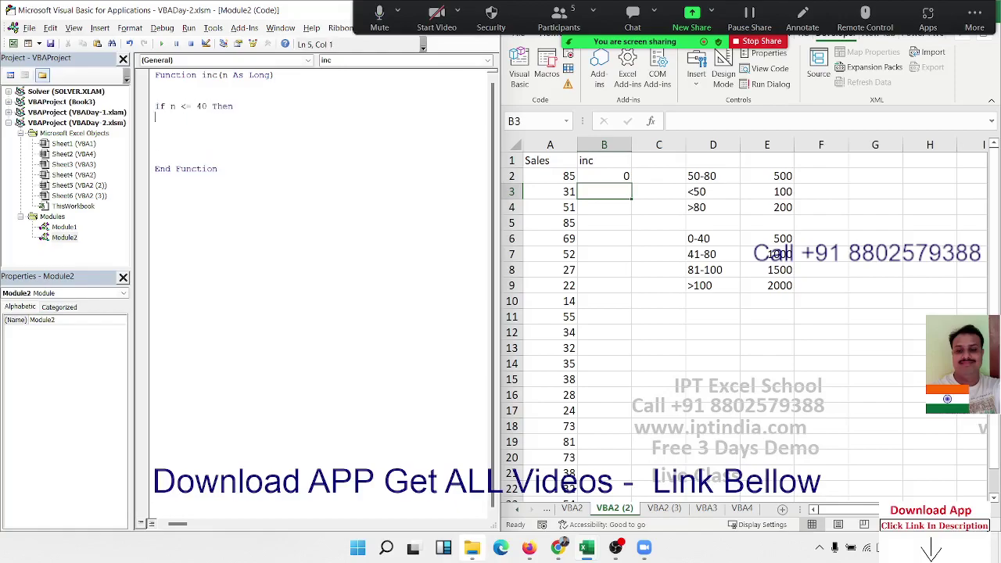
{"action": "type", "text": "r = "}
{"action": "type", "text": "500"}
{"action": "key", "text": "Return"}
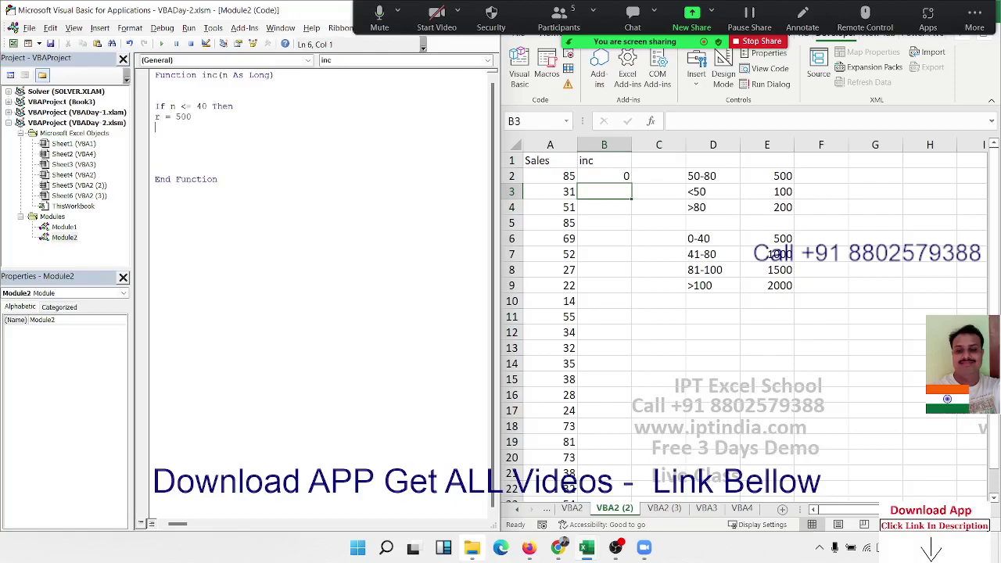
Step: Add ElseIf tiers setting r = 1000 for n <= 80 and r = 1500 for n <= 100
{"action": "type", "text": "else"}
{"action": "type", "text": "if "}
{"action": "type", "text": "n<=80"}
{"action": "key", "text": "Return"}
{"action": "key", "text": "Return"}
{"action": "type", "text": "Th"}
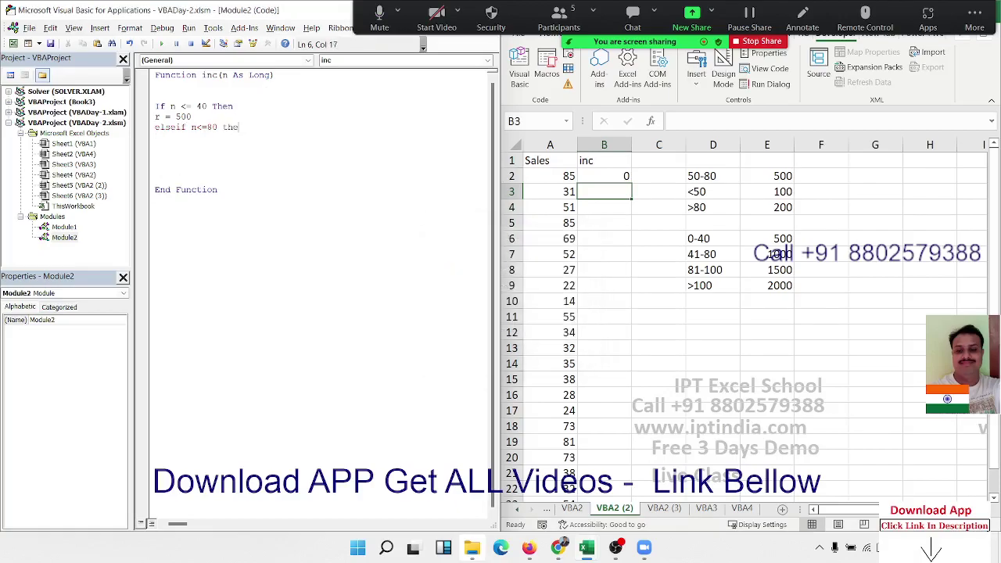
{"action": "type", "text": "en"}
{"action": "key", "text": "Return"}
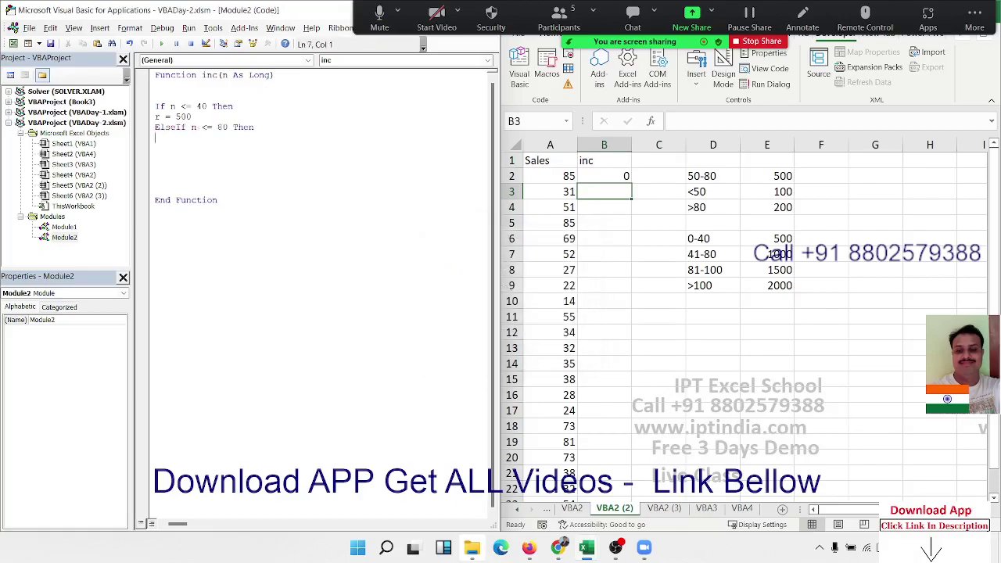
{"action": "type", "text": "r = "}
{"action": "type", "text": "1000"}
{"action": "key", "text": "Return"}
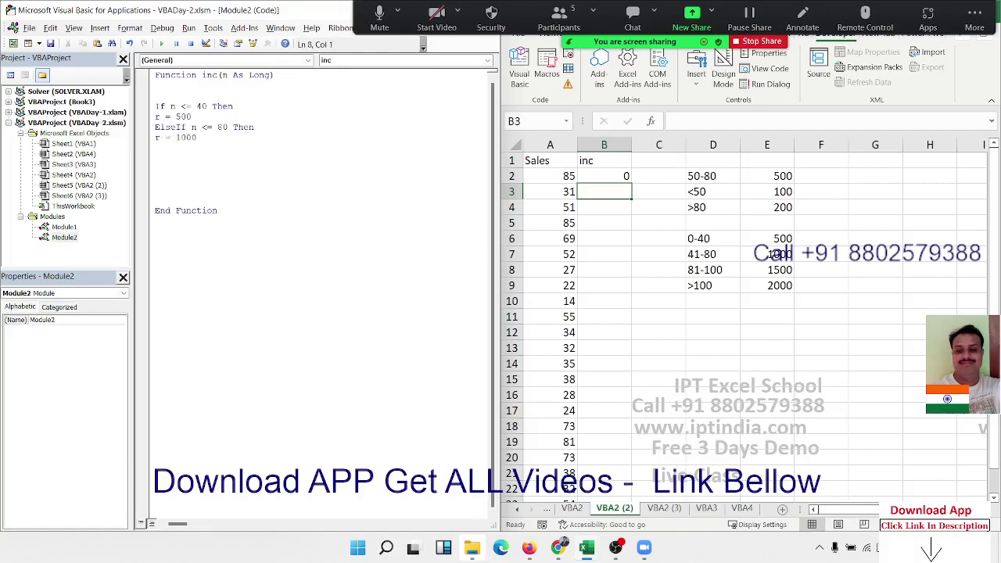
{"action": "type", "text": "Else"}
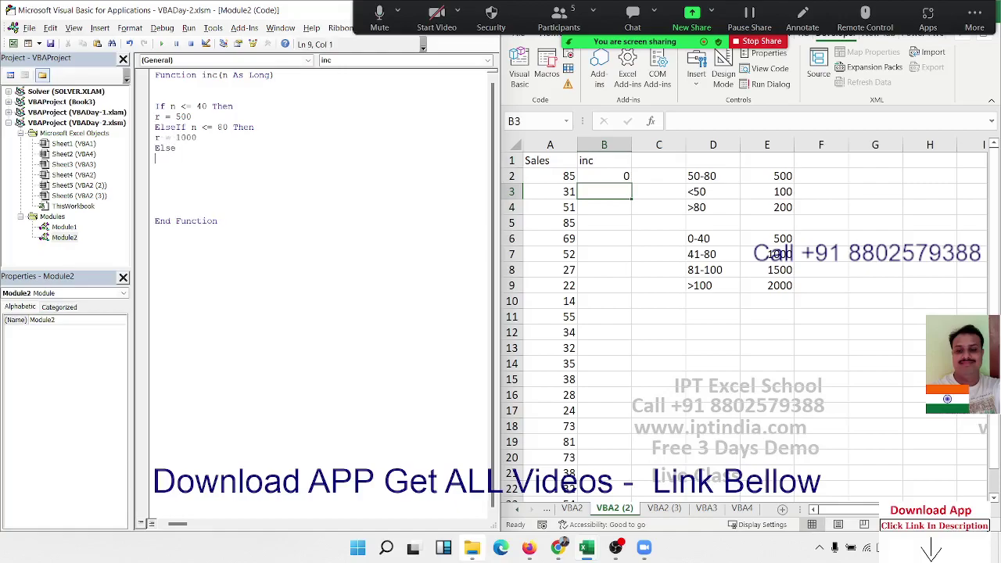
{"action": "type", "text": "if "}
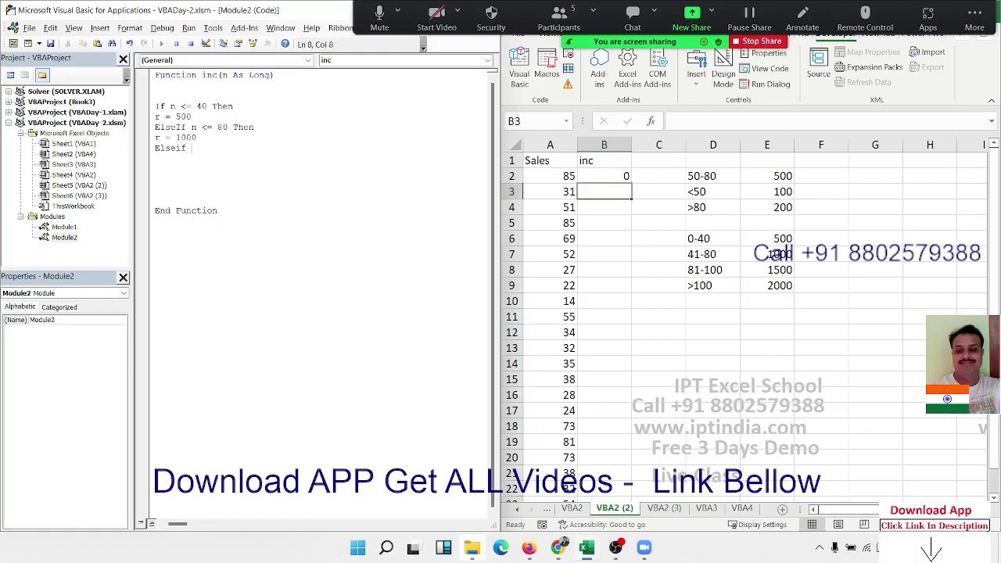
{"action": "type", "text": "n "}
{"action": "type", "text": "<= 100"}
{"action": "type", "text": " then"}
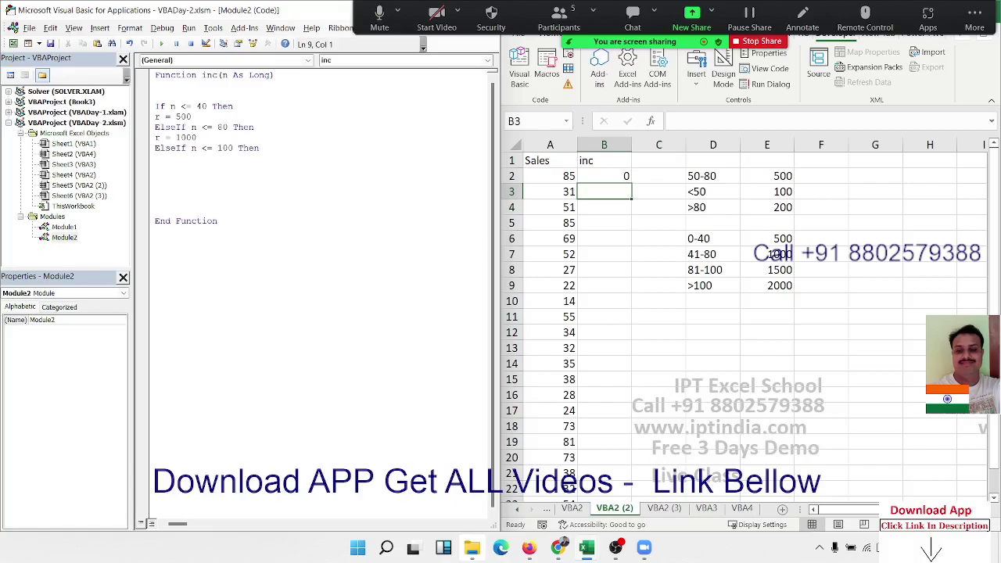
{"action": "type", "text": "r"}
{"action": "type", "text": " = 1500"}
{"action": "key", "text": "Return"}
Step: Add ElseIf r > 100 Then r = 2000, close with End If, and declare r as Long
{"action": "type", "text": "Else"}
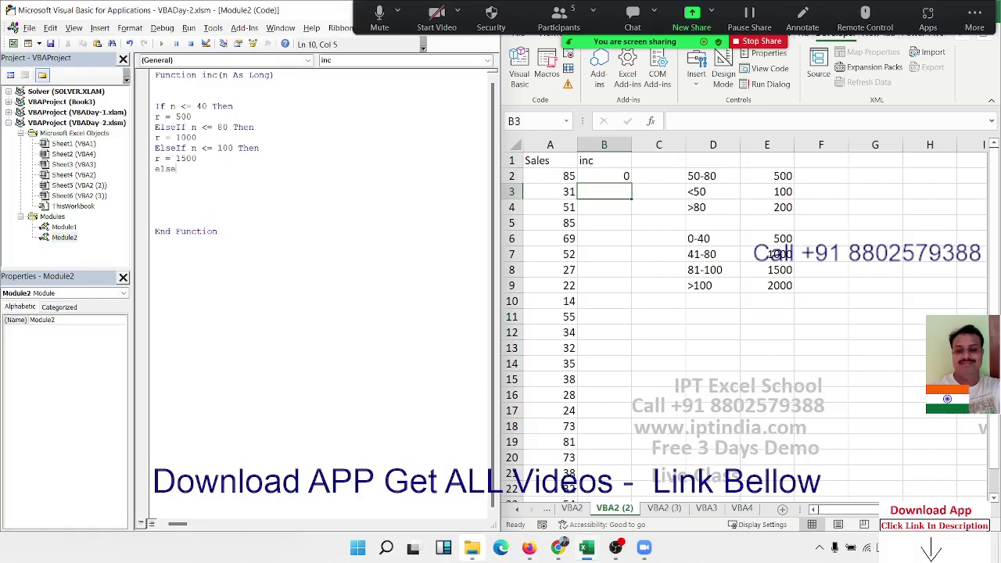
{"action": "key", "text": "Return"}
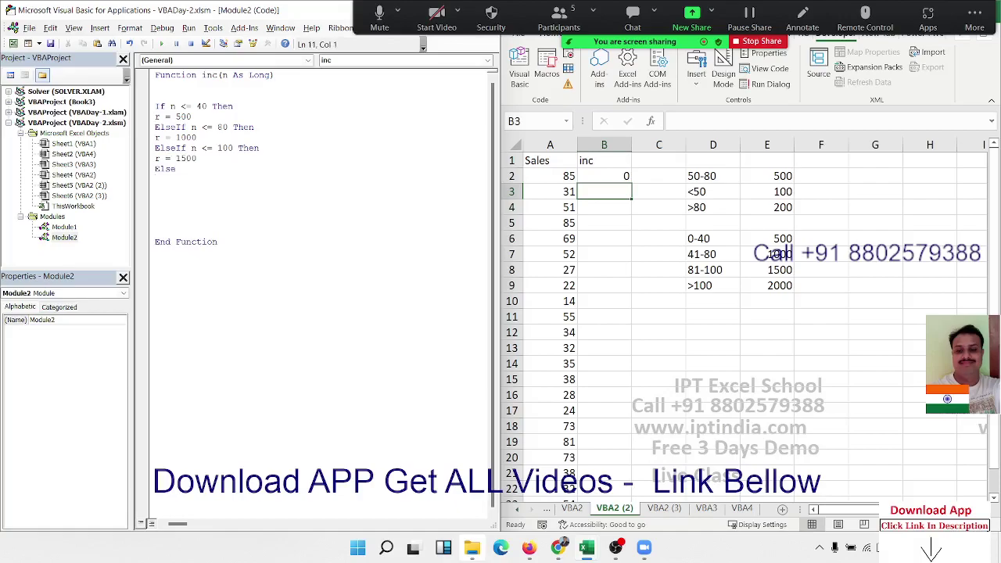
{"action": "key", "text": "BackSpace"}
{"action": "type", "text": "if "}
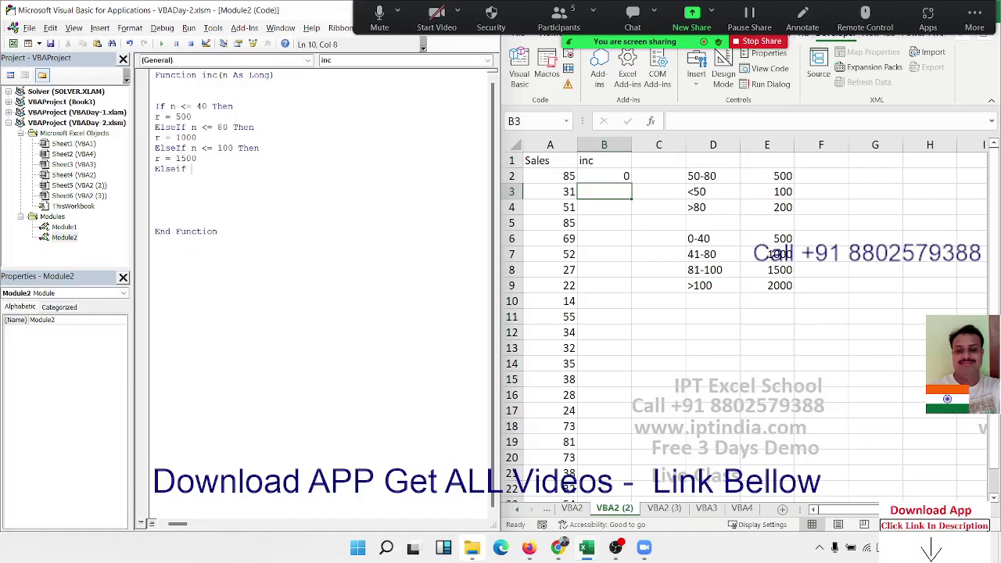
{"action": "type", "text": "r>100"}
{"action": "key", "text": "Return"}
{"action": "key", "text": "Return"}
{"action": "type", "text": "The"}
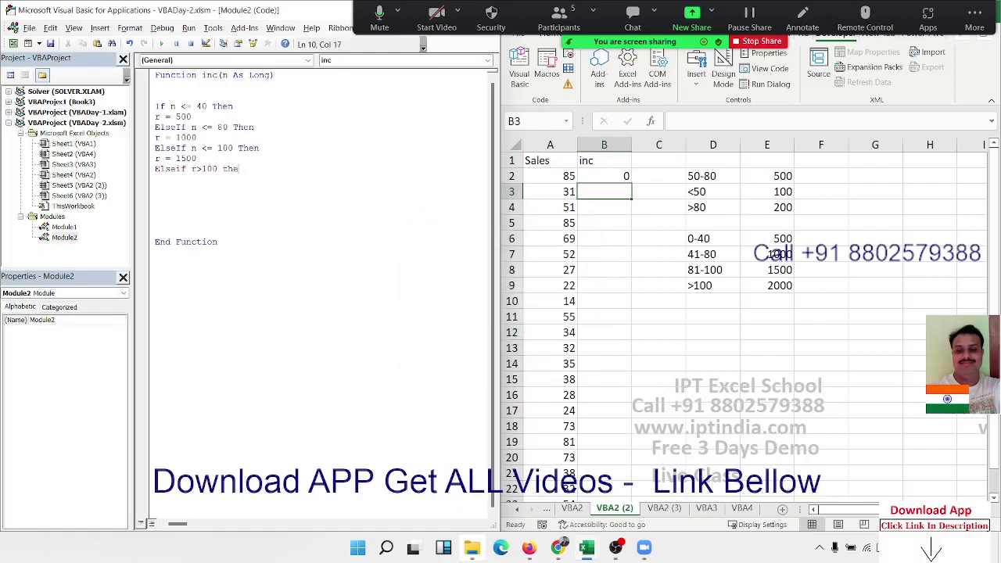
{"action": "type", "text": "n"}
{"action": "key", "text": "Return"}
{"action": "type", "text": "r "}
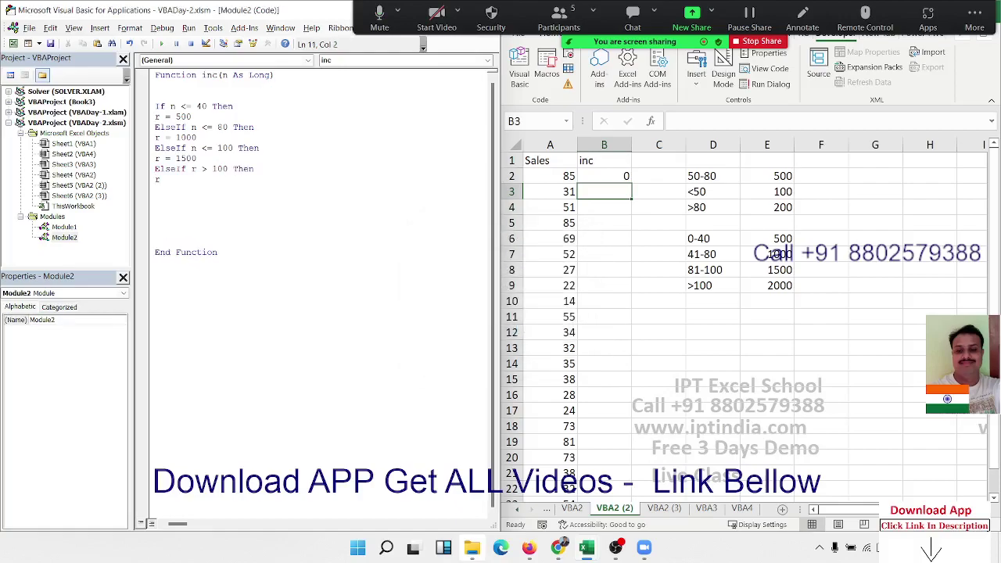
{"action": "type", "text": "= "}
{"action": "type", "text": "2000"}
{"action": "key", "text": "Return"}
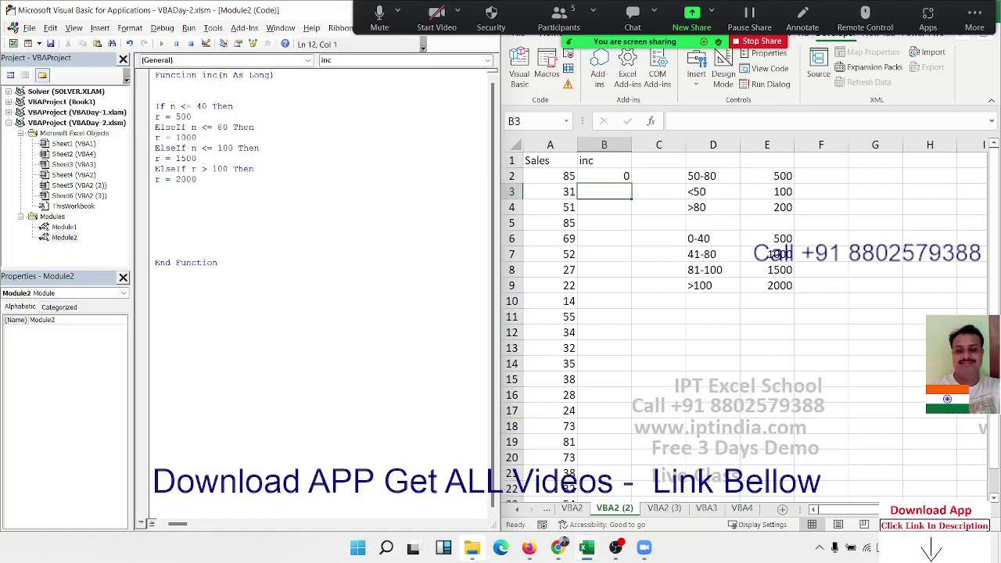
{"action": "type", "text": "end if"}
{"action": "key", "text": "Return"}
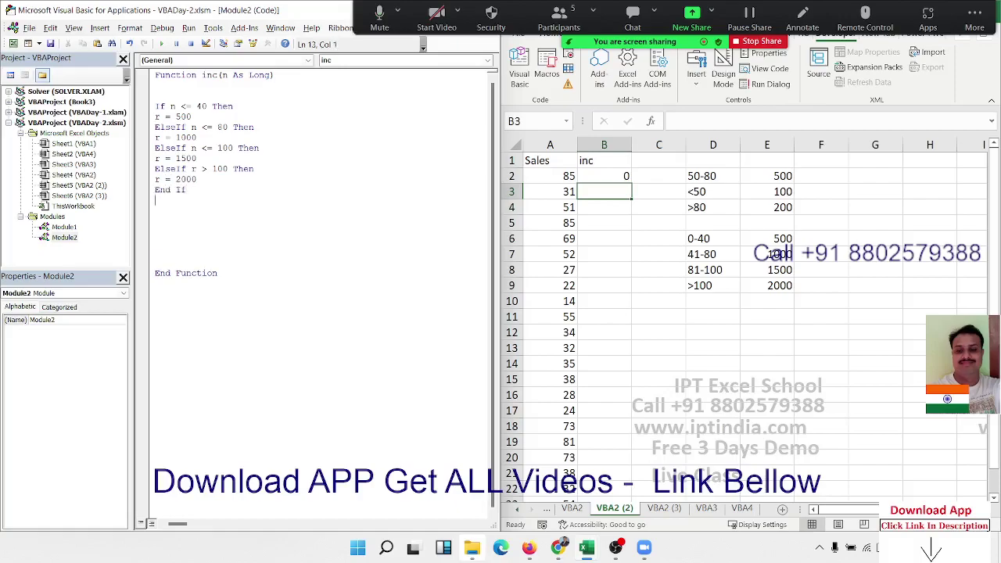
{"action": "key", "text": "Up"}
{"action": "key", "text": "Up"}
{"action": "key", "text": "Up"}
{"action": "key", "text": "Up"}
{"action": "key", "text": "Up"}
{"action": "key", "text": "Up"}
{"action": "key", "text": "Up"}
{"action": "type", "text": "dim r "}
{"action": "type", "text": "as long"}
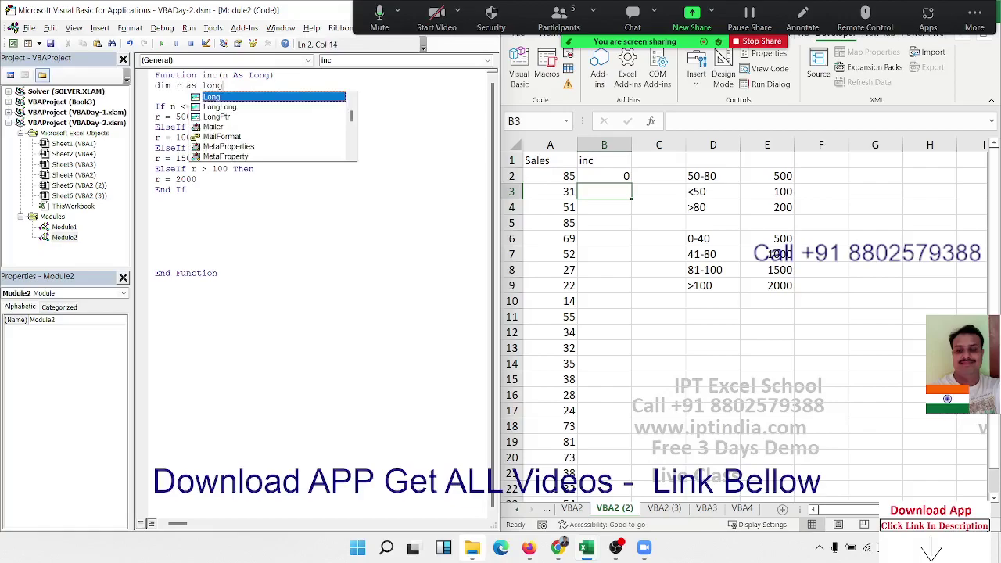
Step: Finish Dim r As Long and return the result with inc = r
{"action": "key", "text": "Down"}
{"action": "key", "text": "Down"}
{"action": "key", "text": "Down"}
{"action": "key", "text": "Up"}
{"action": "key", "text": "Up"}
{"action": "key", "text": "Up"}
{"action": "key", "text": "Tab"}
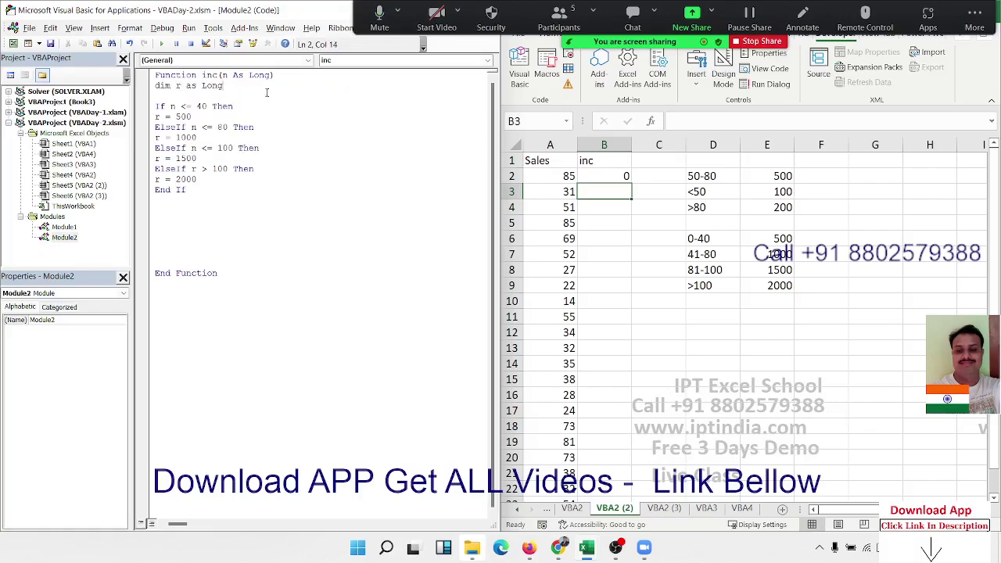
{"action": "key", "text": "Down"}
{"action": "key", "text": "Down"}
{"action": "key", "text": "Down"}
{"action": "key", "text": "Down"}
{"action": "key", "text": "Down"}
{"action": "type", "text": "inc "}
{"action": "type", "text": "= r"}
{"action": "key", "text": "Up"}
Step: Highlight the header, the tier block and inc = r, then add a blank line before End Function
{"action": "left_click_drag", "start_coordinate": [201, 194], "coordinate": [147, 112]}
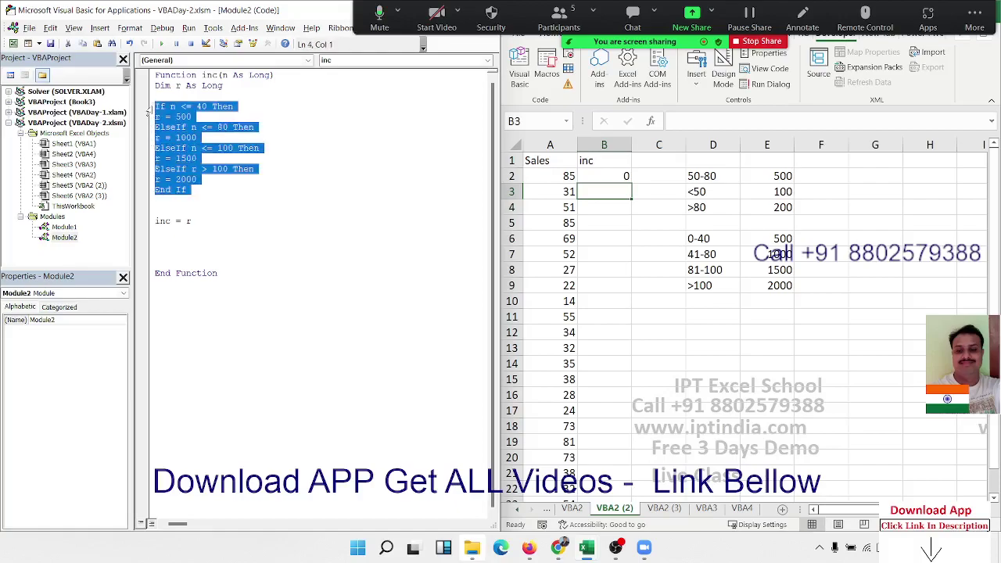
{"action": "left_click", "coordinate": [331, 121]}
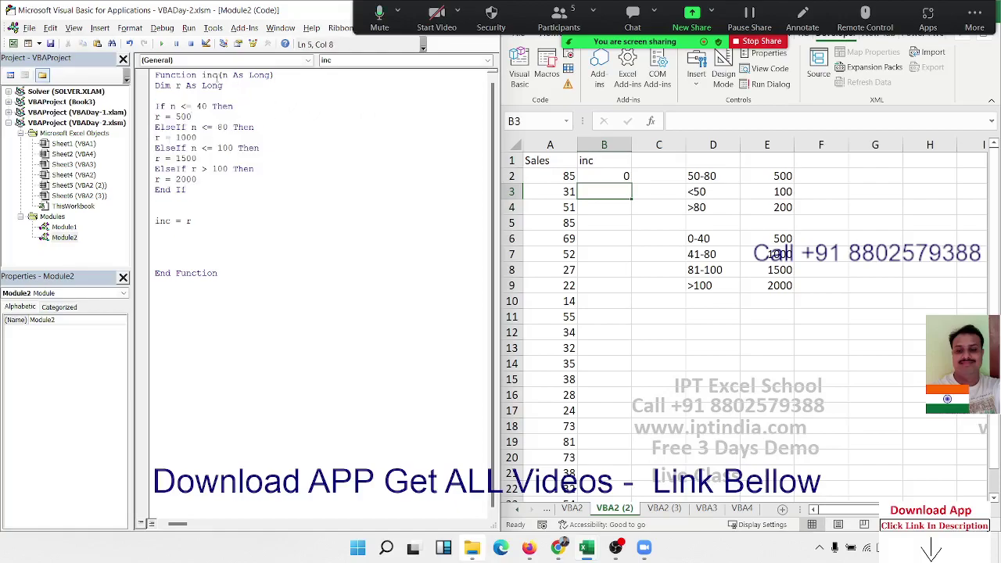
{"action": "left_click_drag", "start_coordinate": [155, 75], "coordinate": [280, 75]}
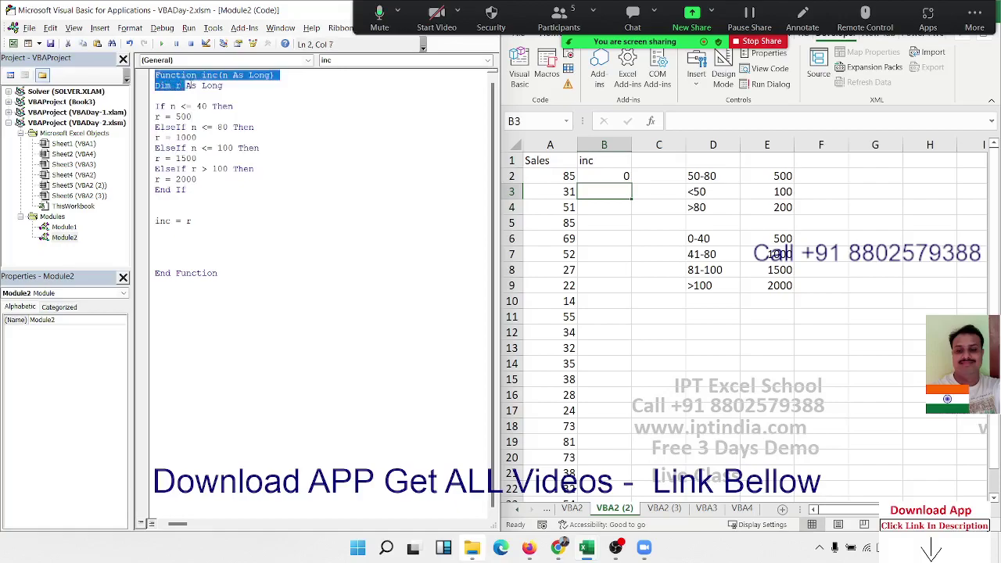
{"action": "left_click_drag", "start_coordinate": [155, 75], "coordinate": [285, 70]}
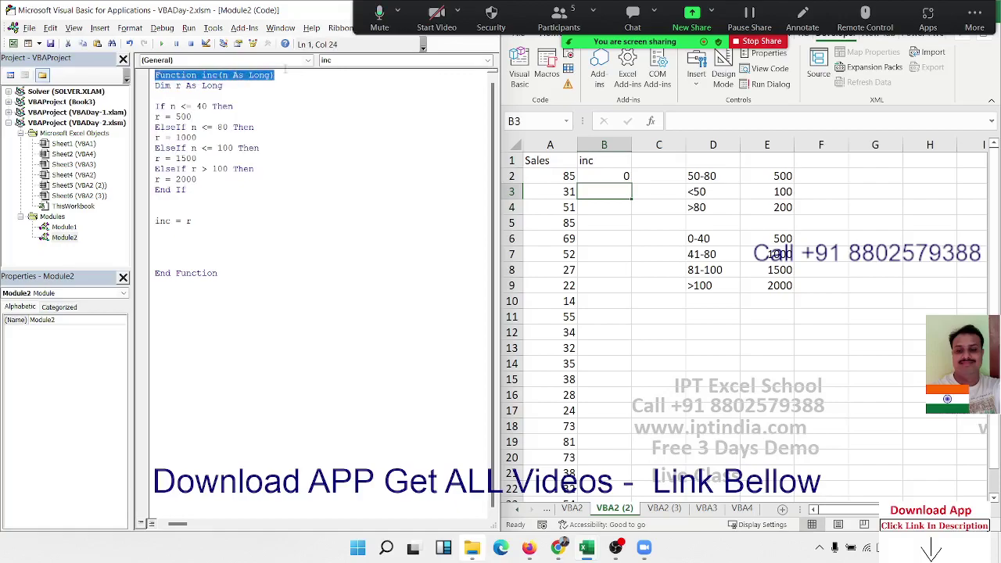
{"action": "left_click_drag", "start_coordinate": [156, 200], "coordinate": [158, 111]}
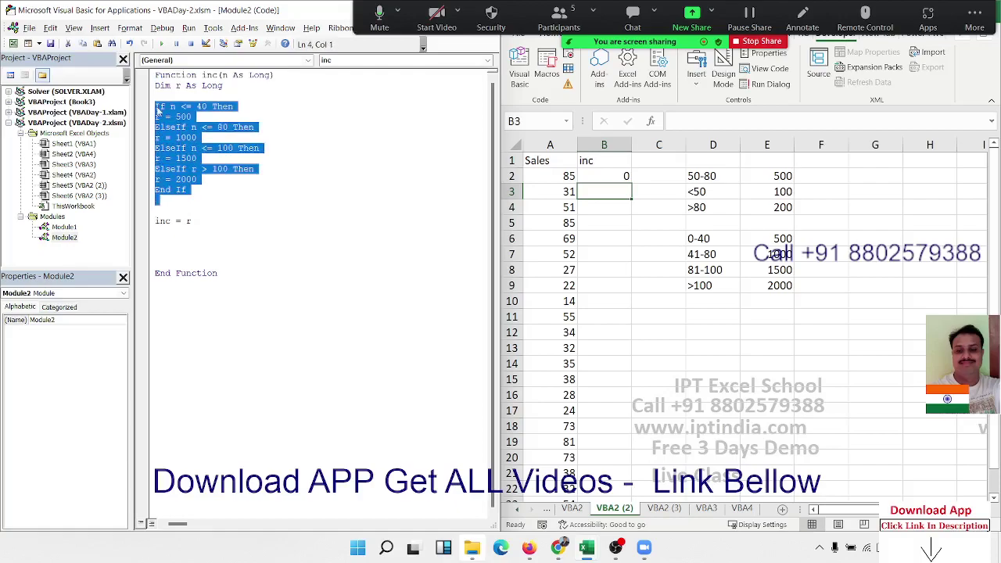
{"action": "left_click", "coordinate": [186, 222]}
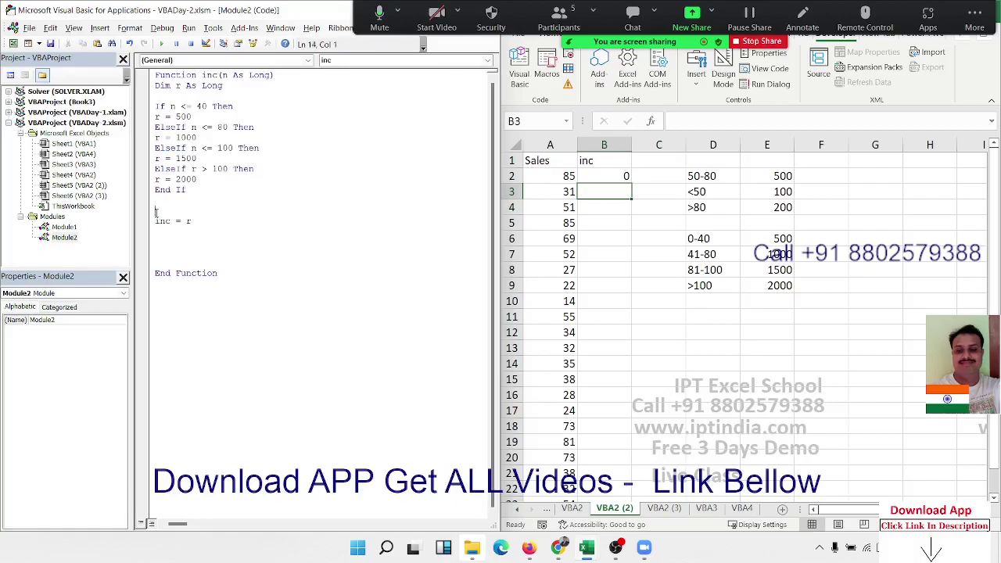
{"action": "left_click_drag", "start_coordinate": [157, 211], "coordinate": [170, 237]}
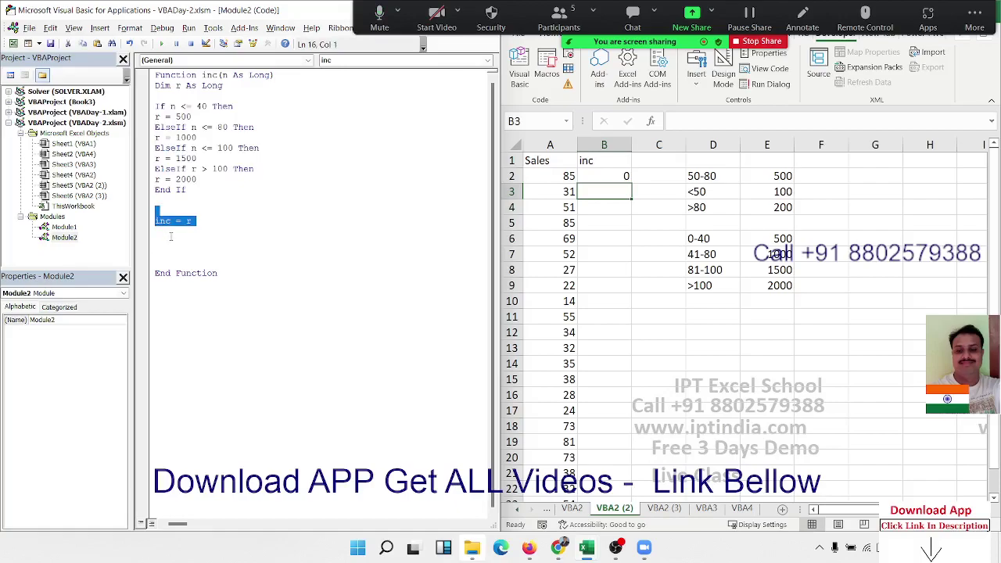
{"action": "left_click", "coordinate": [171, 236]}
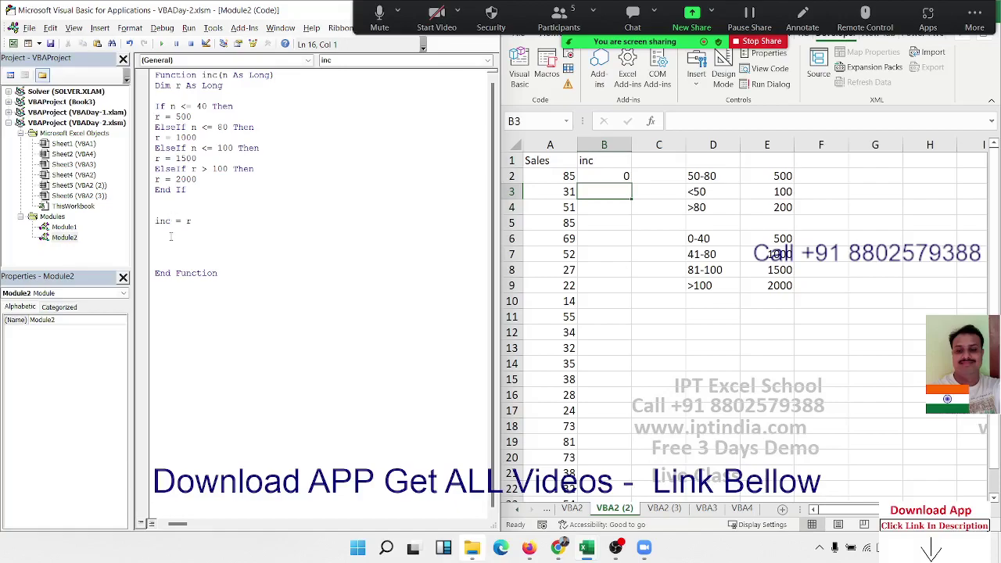
{"action": "key", "text": "Return"}
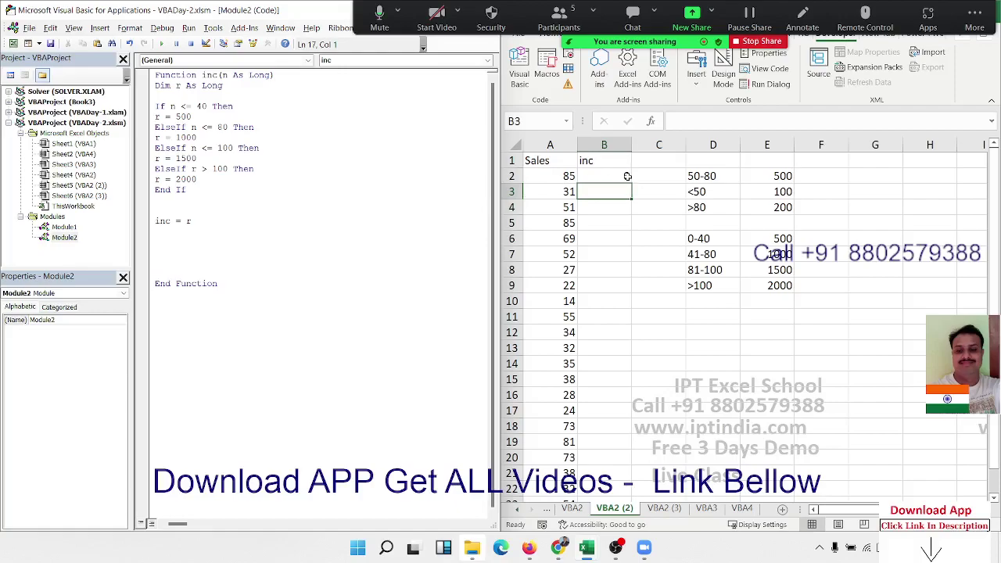
Step: Commit =inc(A2) in B2, fill it down the inc column, and view the VBA2 (3) sheet
{"action": "double_click", "coordinate": [627, 176]}
{"action": "key", "text": "Return"}
{"action": "left_click", "coordinate": [618, 176]}
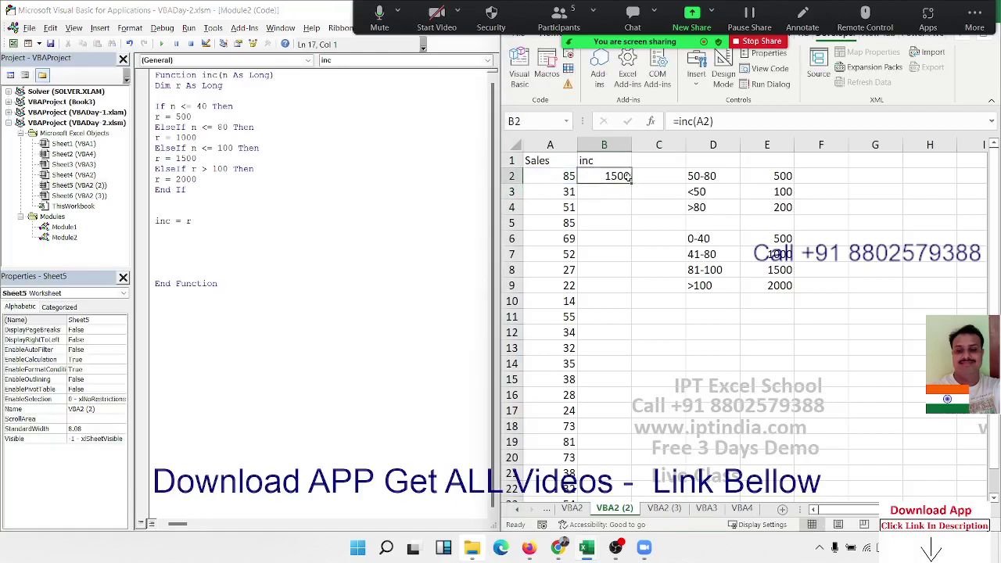
{"action": "double_click", "coordinate": [634, 182]}
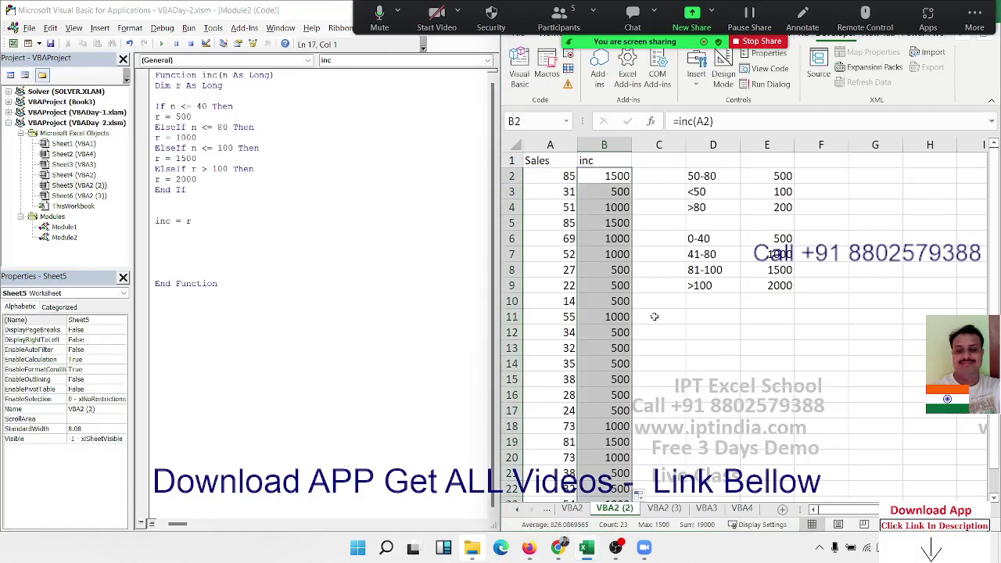
{"action": "scroll", "coordinate": [654, 317], "scroll_direction": "down", "scroll_amount": 6}
{"action": "scroll", "coordinate": [655, 317], "scroll_direction": "down", "scroll_amount": 4}
{"action": "scroll", "coordinate": [654, 317], "scroll_direction": "up", "scroll_amount": 10}
{"action": "left_click", "coordinate": [661, 510]}
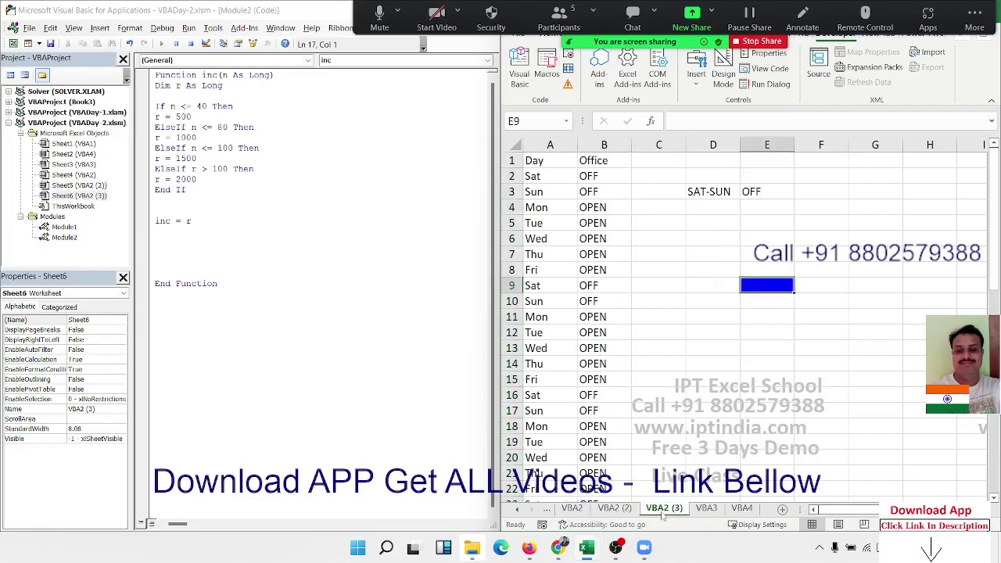
Step: Copy the VBA2 (2) sheet and clear columns A through E on the copy
{"action": "left_click", "coordinate": [615, 508]}
{"action": "left_click_drag", "start_coordinate": [635, 477], "coordinate": [650, 487]}
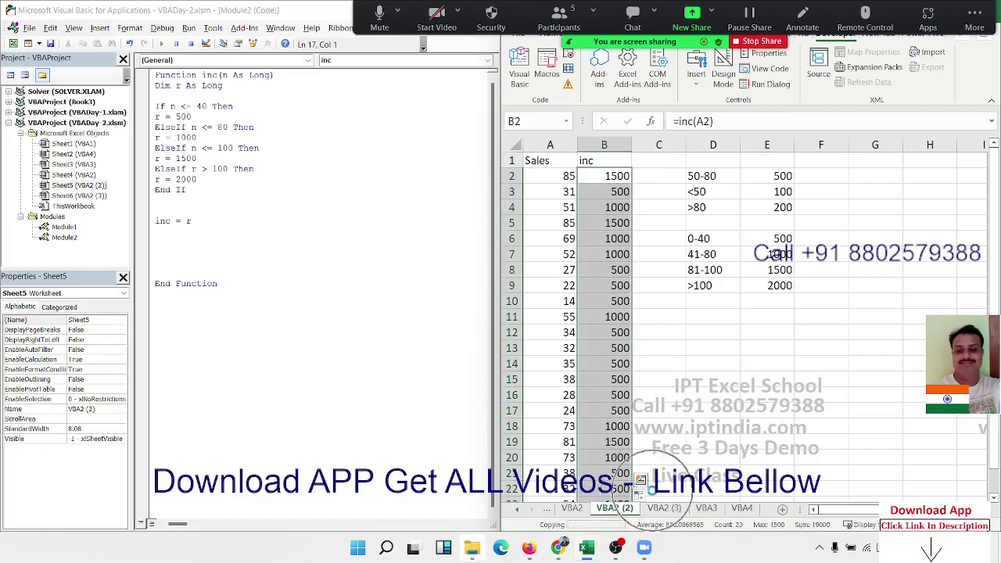
{"action": "left_click", "coordinate": [658, 207]}
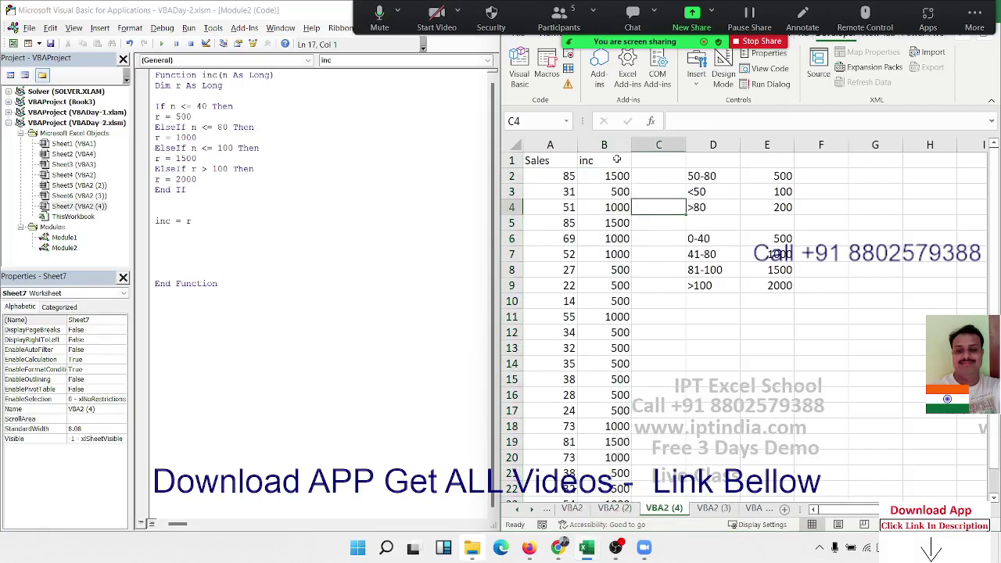
{"action": "left_click_drag", "start_coordinate": [550, 146], "coordinate": [785, 155]}
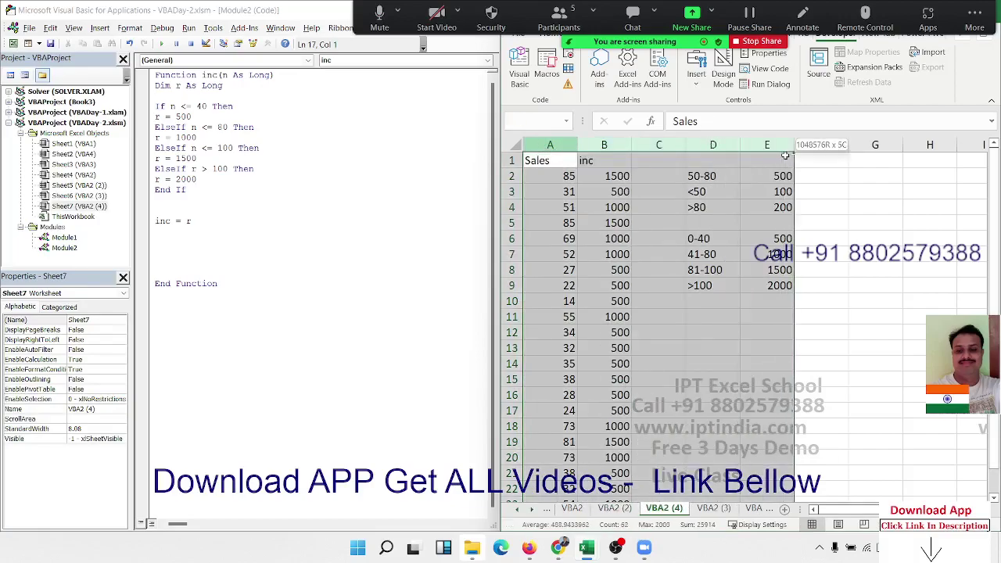
{"action": "key", "text": "Delete"}
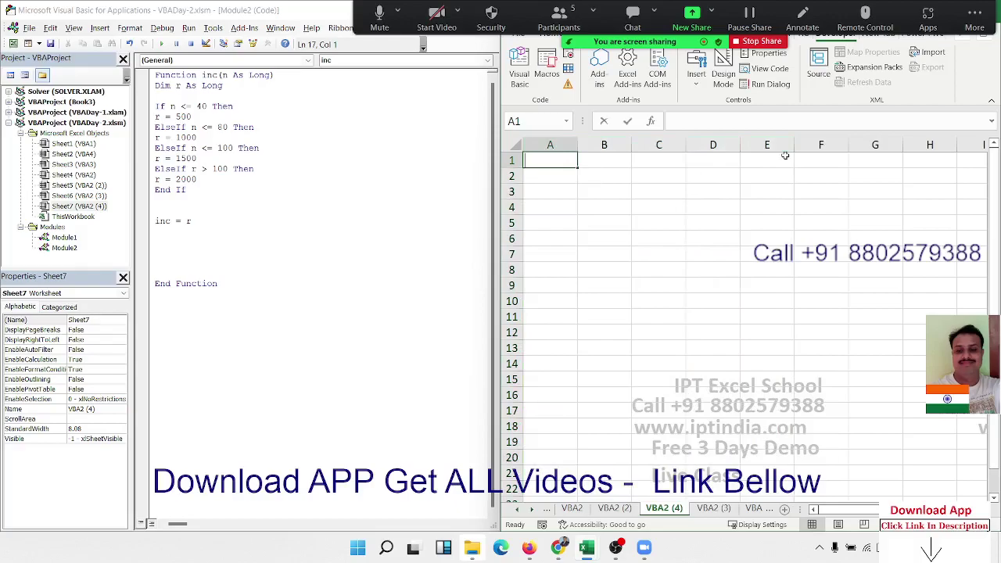
Step: Add a Name heading in A1 and fill column A with a repeating list of first names
{"action": "type", "text": "Name"}
{"action": "key", "text": "Return"}
{"action": "type", "text": "Puja"}
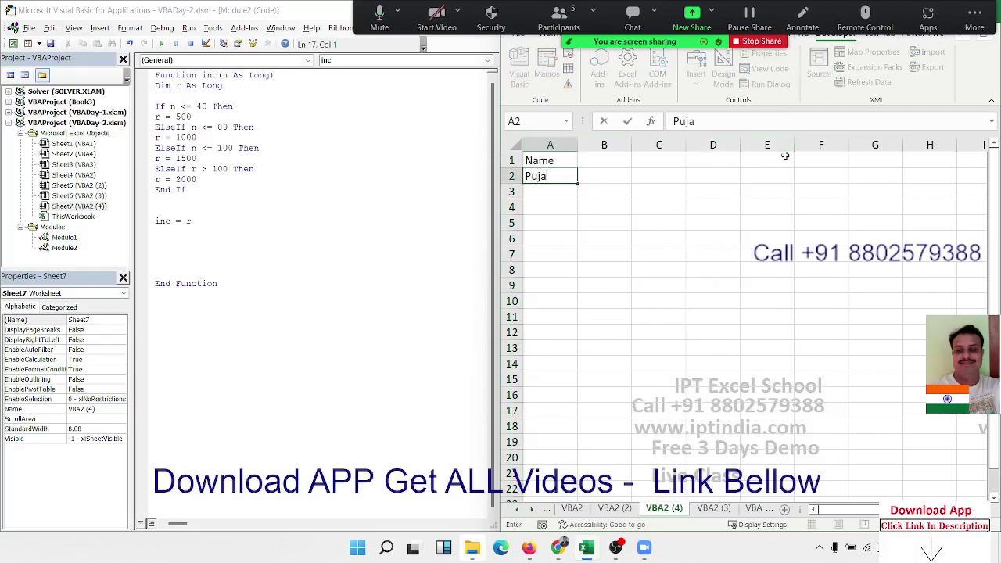
{"action": "left_click", "coordinate": [567, 205]}
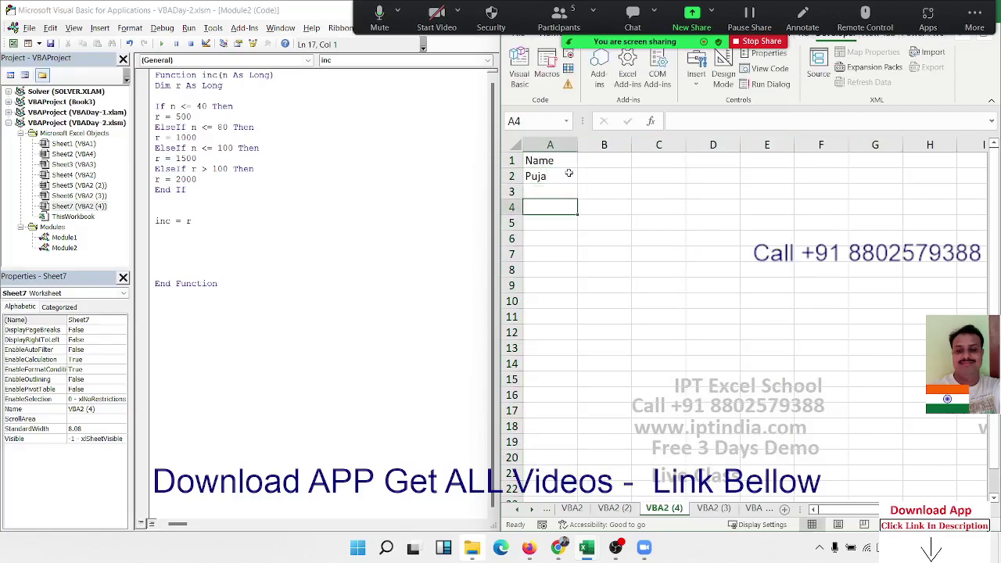
{"action": "left_click", "coordinate": [567, 174]}
{"action": "left_click_drag", "start_coordinate": [577, 184], "coordinate": [579, 490]}
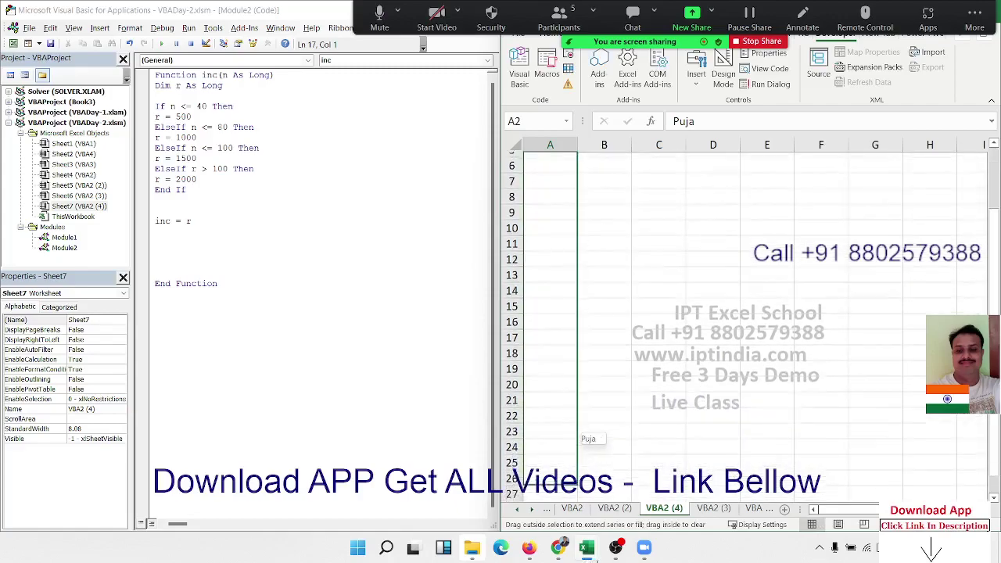
{"action": "key", "text": "ctrl+Home"}
Step: Head column B 'Sales' and enter =RANDBETWEEN(10,90) in B2
{"action": "key", "text": "Right"}
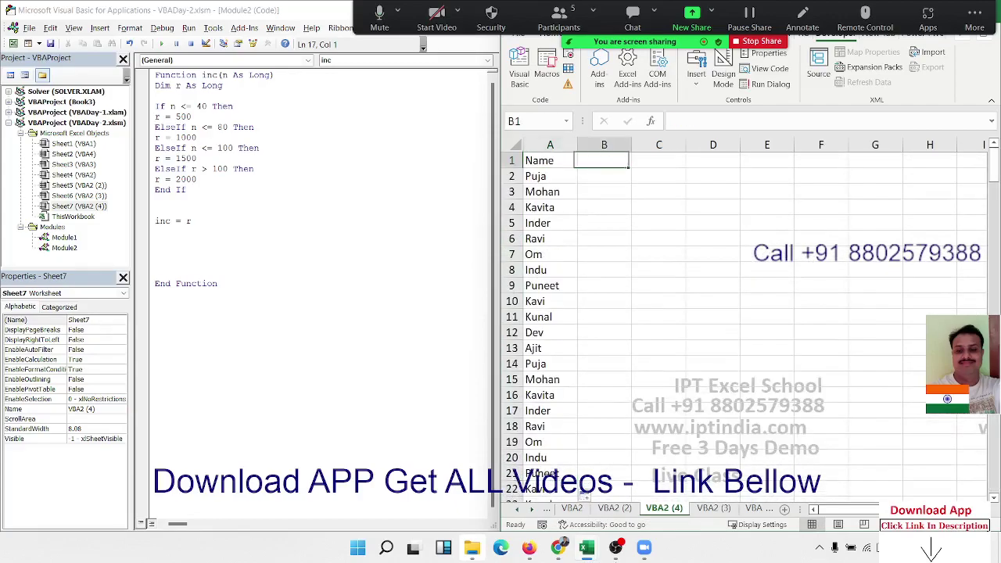
{"action": "type", "text": "Sales"}
{"action": "key", "text": "Return"}
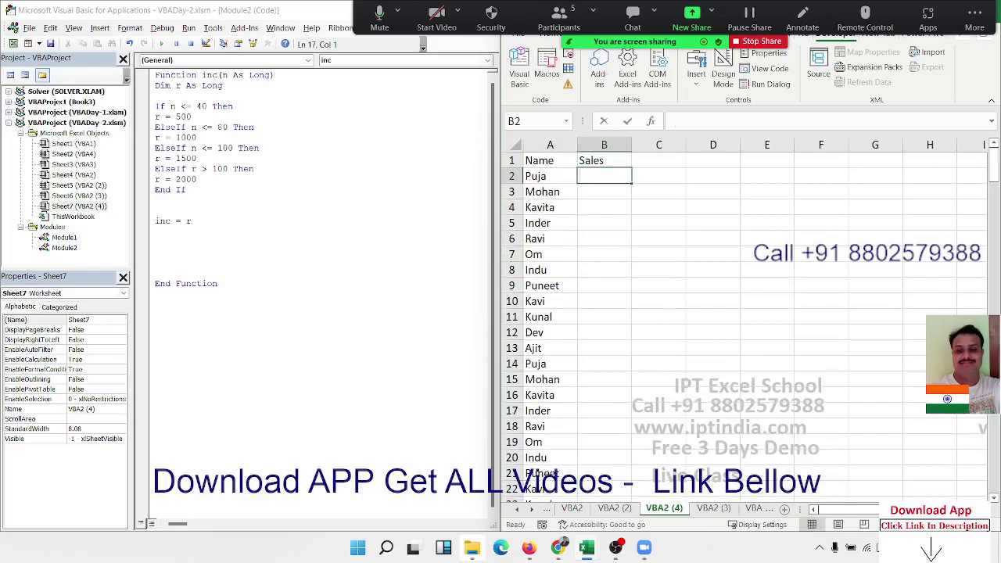
{"action": "type", "text": "|Puja"}
{"action": "key", "text": "BackSpace"}
{"action": "key", "text": "BackSpace"}
{"action": "key", "text": "BackSpace"}
{"action": "key", "text": "BackSpace"}
{"action": "key", "text": "BackSpace"}
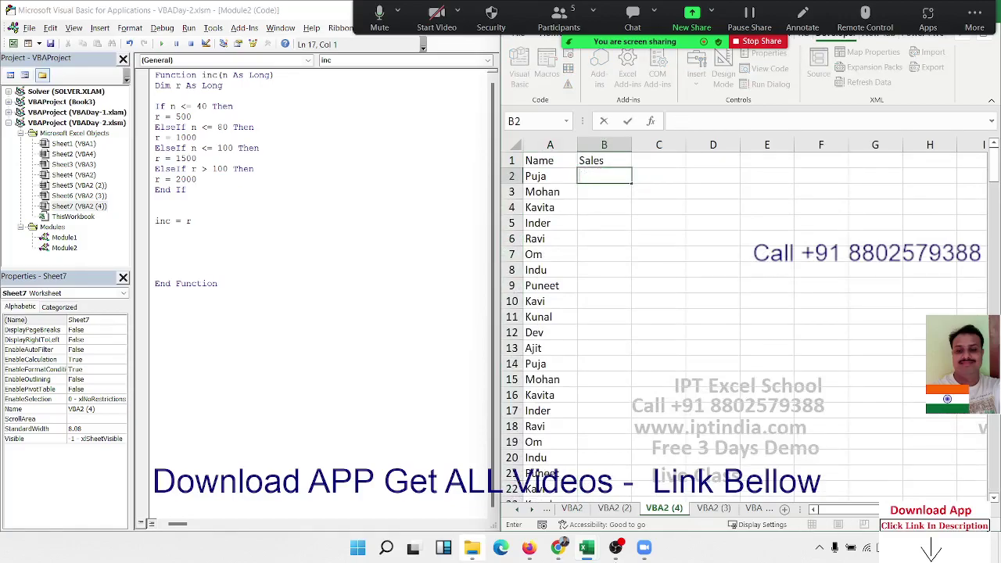
{"action": "type", "text": "P"}
{"action": "key", "text": "BackSpace"}
{"action": "type", "text": "=r"}
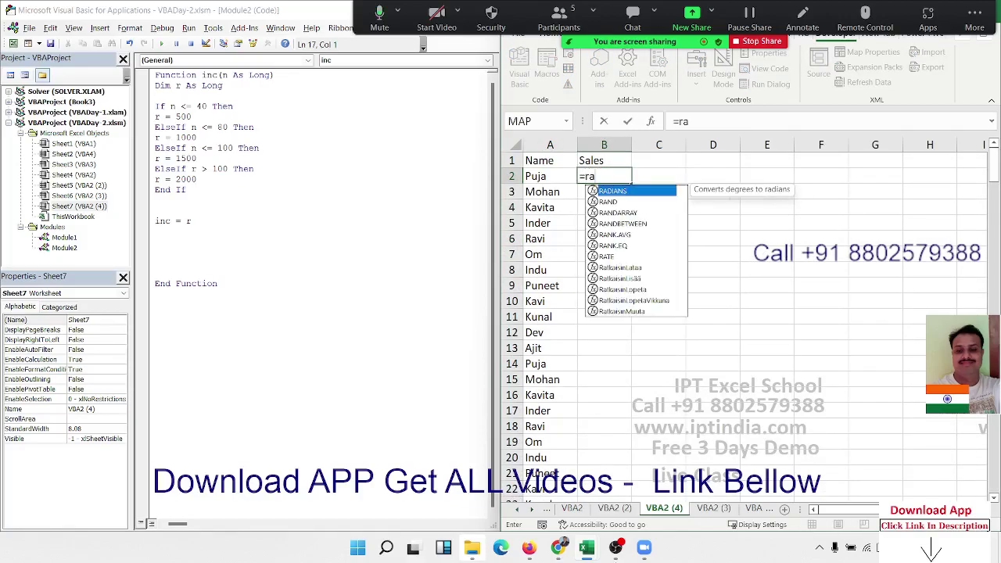
{"action": "type", "text": "a"}
{"action": "key", "text": "Down"}
{"action": "key", "text": "Down"}
{"action": "key", "text": "Down"}
{"action": "key", "text": "Tab"}
{"action": "type", "text": "10"}
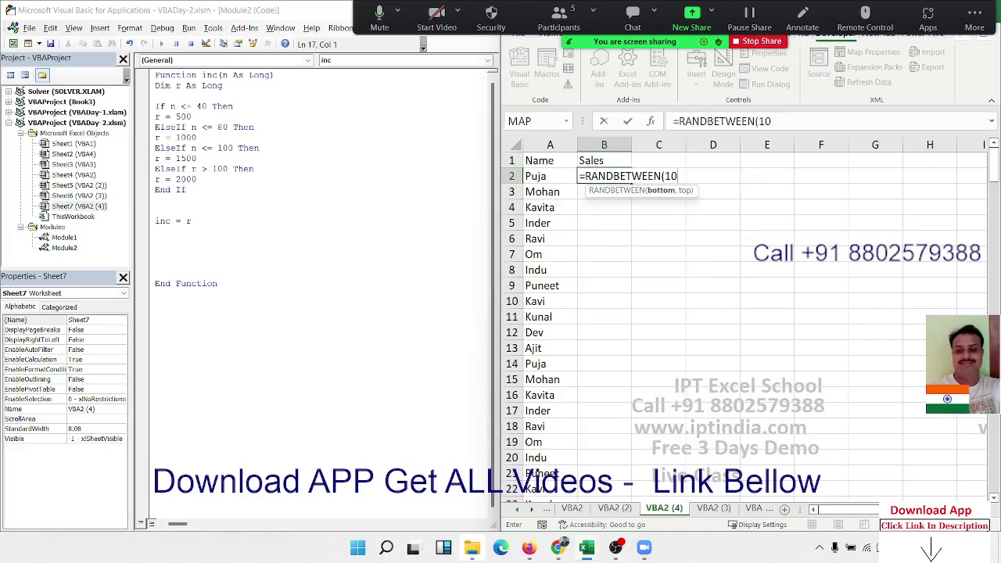
{"action": "type", "text": ",90"}
{"action": "key", "text": "ctrl+Return"}
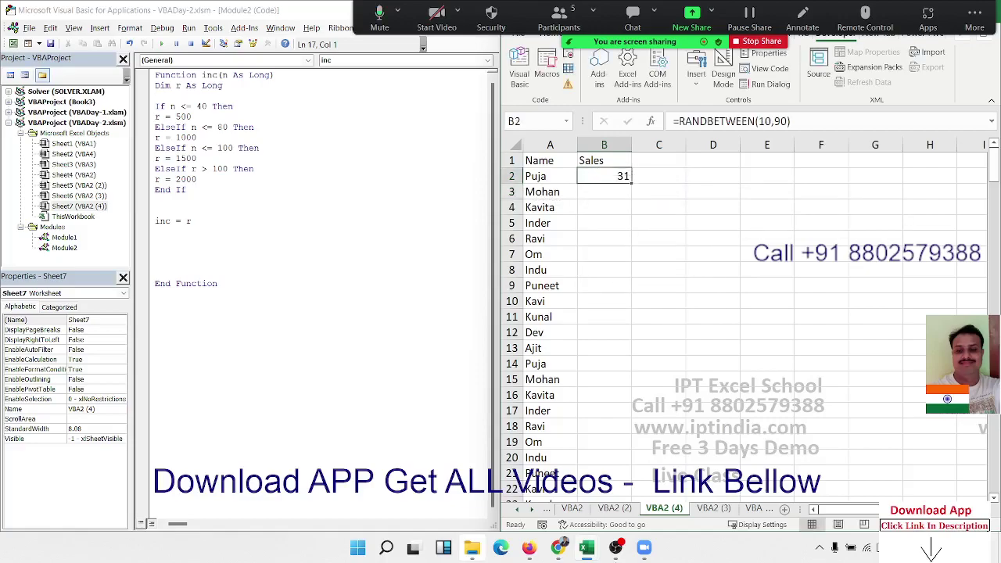
Step: Fill the random formula down beside all names and convert the results to fixed values
{"action": "double_click", "coordinate": [635, 183]}
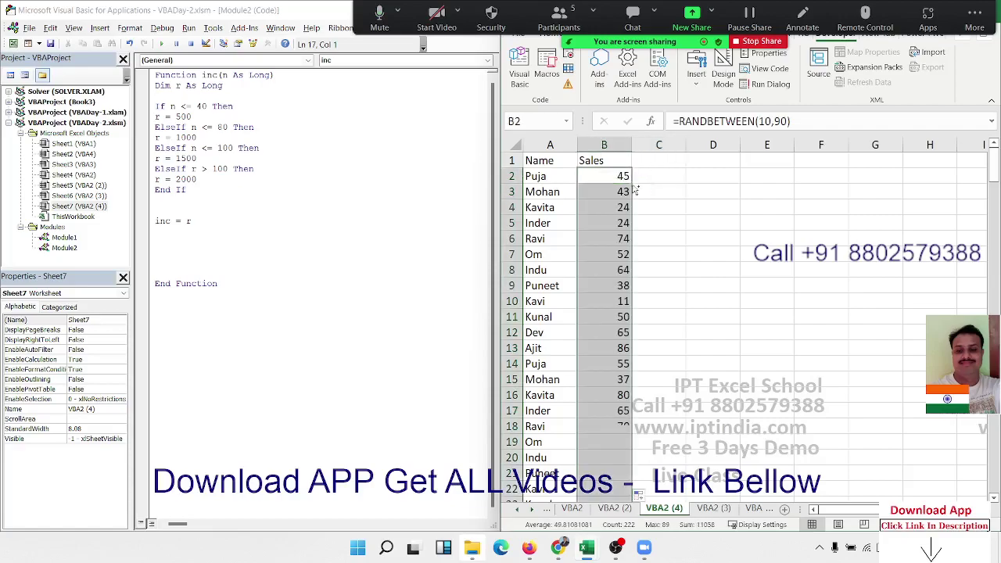
{"action": "key", "text": "ctrl+c"}
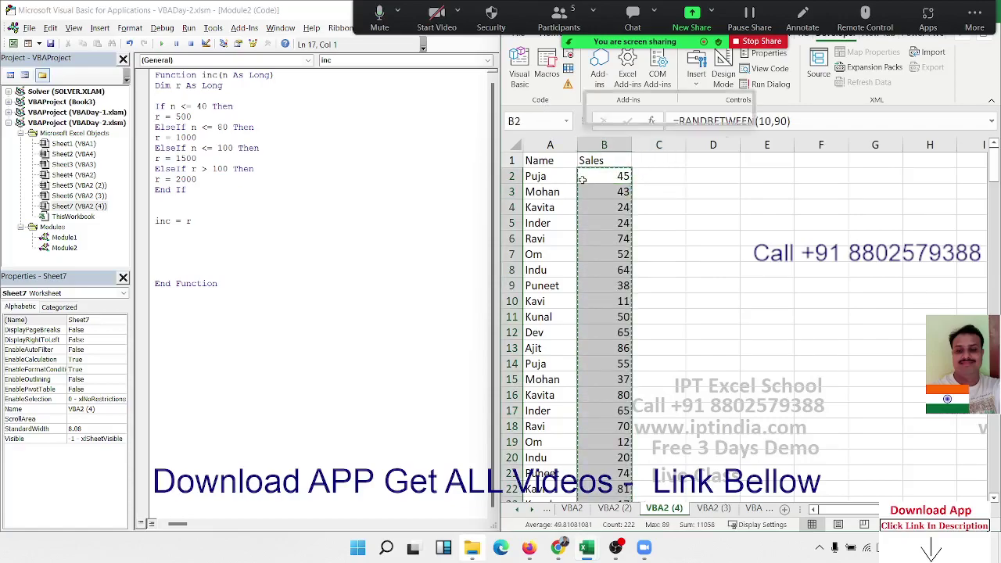
{"action": "right_click", "coordinate": [582, 180]}
{"action": "left_click", "coordinate": [628, 226]}
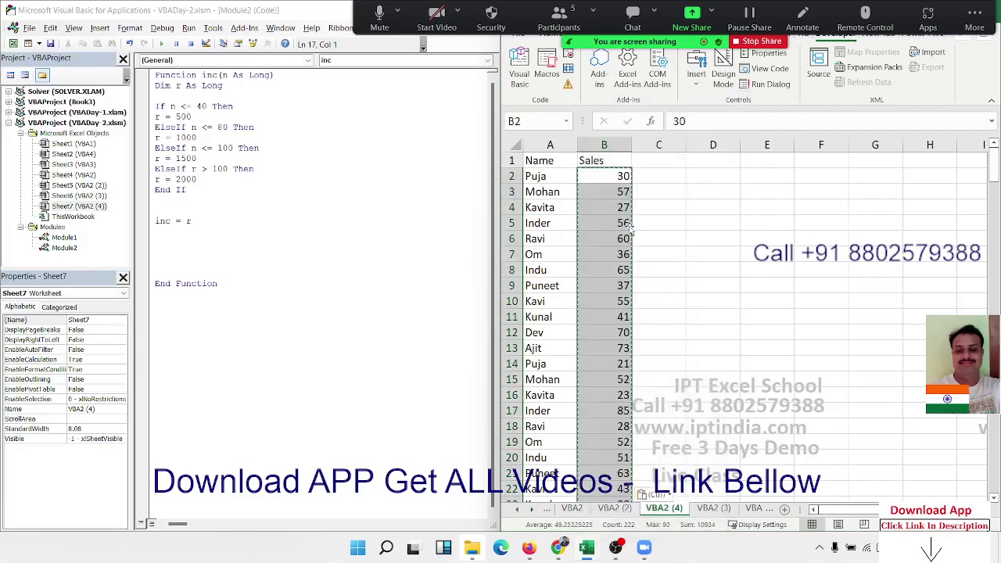
Step: Enter a name in D3 and 30 as its sales in E3
{"action": "left_click", "coordinate": [722, 191]}
{"action": "type", "text": "P"}
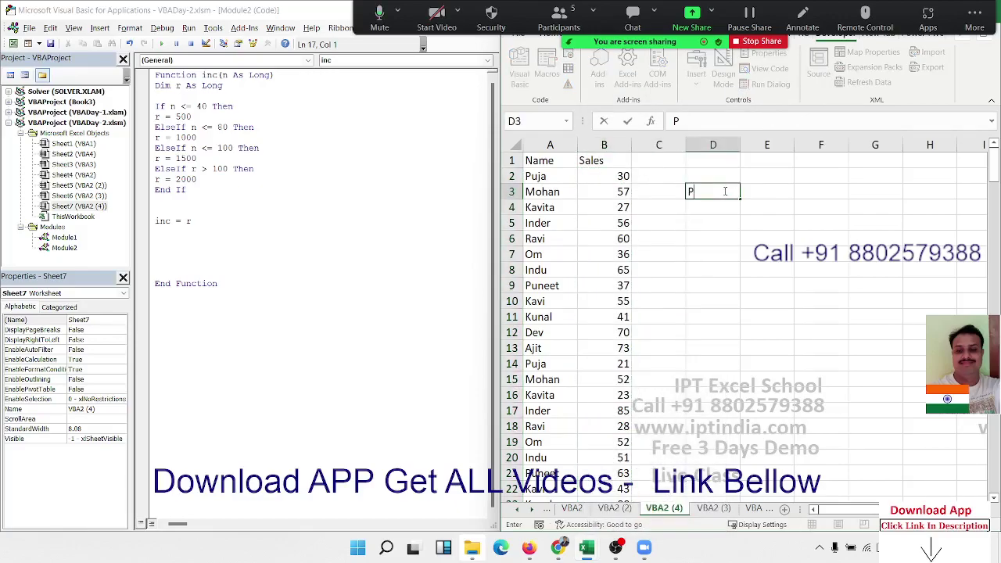
{"action": "type", "text": "uja"}
{"action": "key", "text": "Tab"}
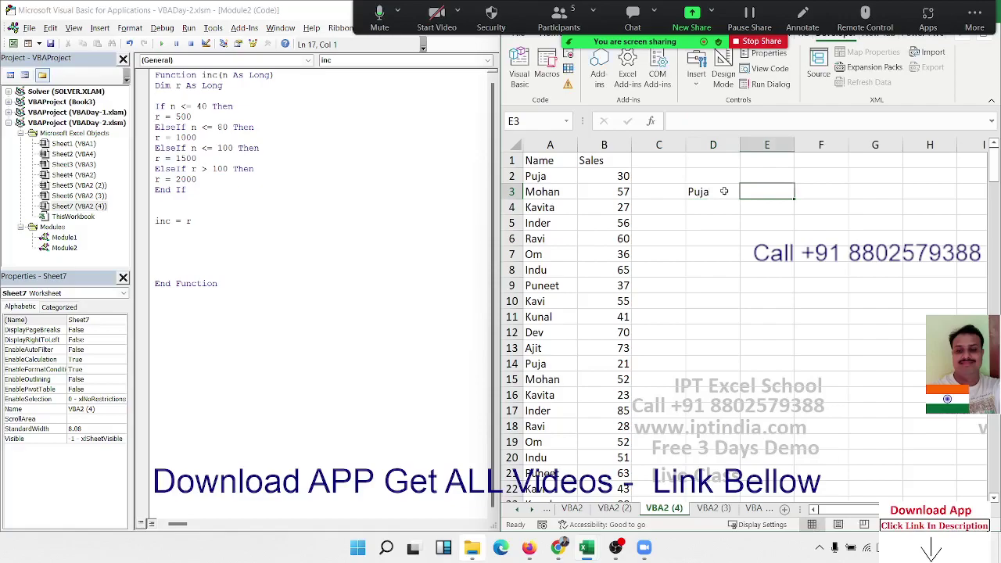
{"action": "type", "text": "30,"}
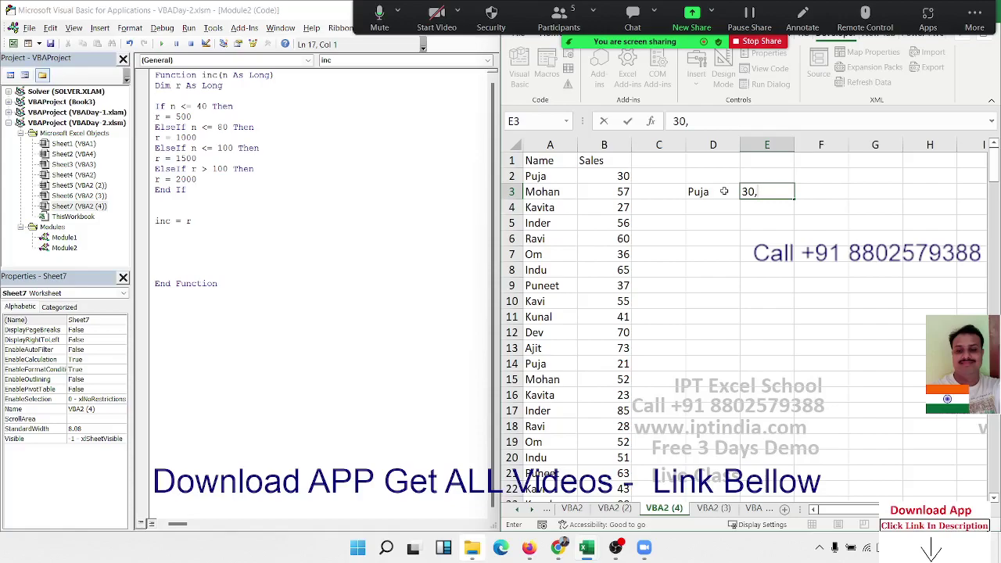
Step: Commit the test list 30,73,83 in cell E3, then clear E3 again
{"action": "type", "text": "73,"}
{"action": "type", "text": "8"}
{"action": "type", "text": "3"}
{"action": "key", "text": "Return"}
{"action": "key", "text": "Up"}
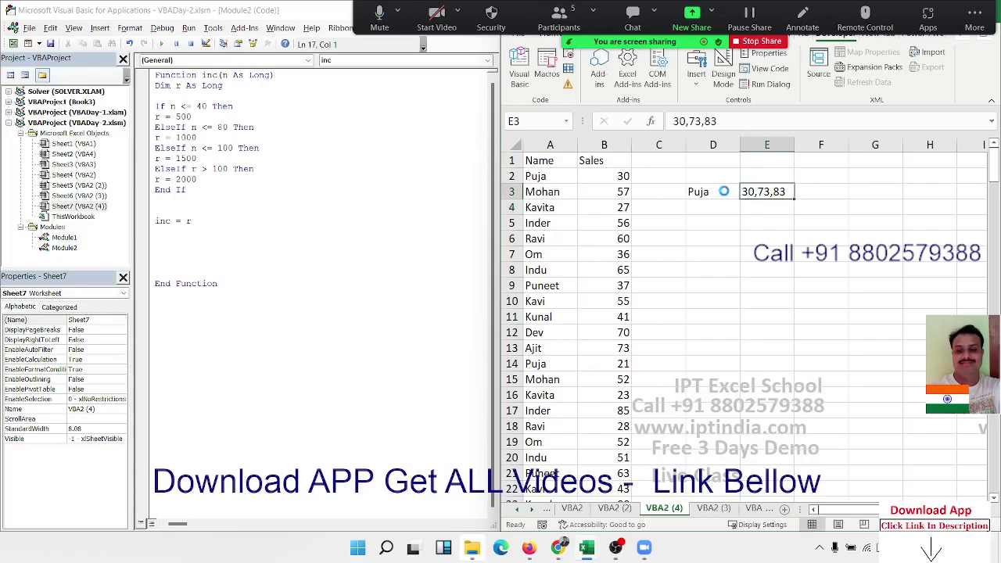
{"action": "key", "text": "Delete"}
Step: Delete the extra blank lines inside the inc function around inc = r
{"action": "left_click", "coordinate": [186, 242]}
{"action": "key", "text": "Delete"}
{"action": "key", "text": "Delete"}
{"action": "key", "text": "Delete"}
{"action": "key", "text": "Delete"}
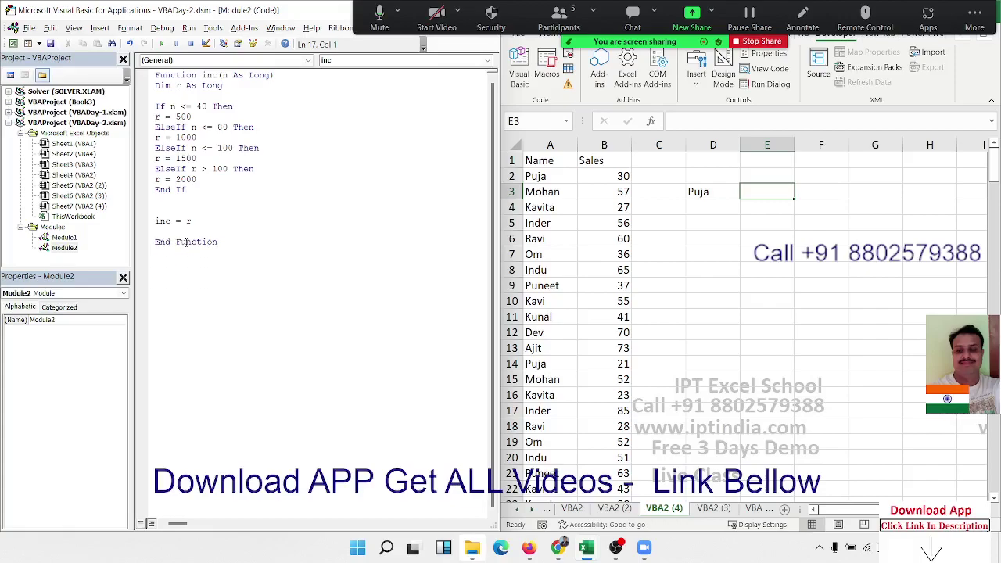
{"action": "key", "text": "Down"}
{"action": "key", "text": "Up"}
{"action": "key", "text": "Up"}
{"action": "key", "text": "BackSpace"}
{"action": "key", "text": "Down"}
Step: Below inc, start a new Function MVLookup with its first parameter n As Variant
{"action": "key", "text": "Return"}
{"action": "type", "text": "f"}
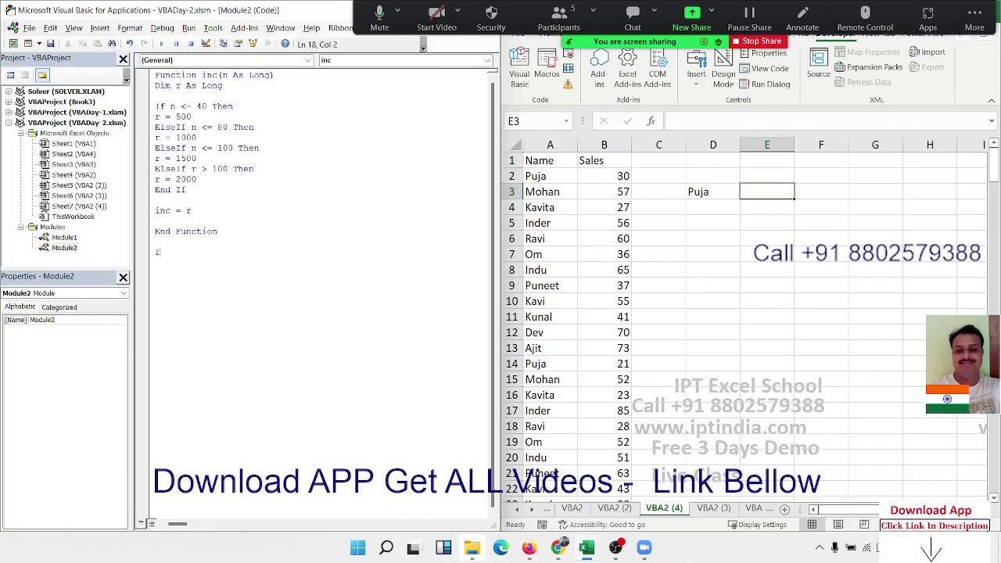
{"action": "type", "text": "unctio"}
{"action": "type", "text": "n "}
{"action": "type", "text": "Ml"}
{"action": "key", "text": "BackSpace"}
{"action": "type", "text": "VLo"}
{"action": "type", "text": "okup"}
{"action": "type", "text": "("}
{"action": "type", "text": "n as ve"}
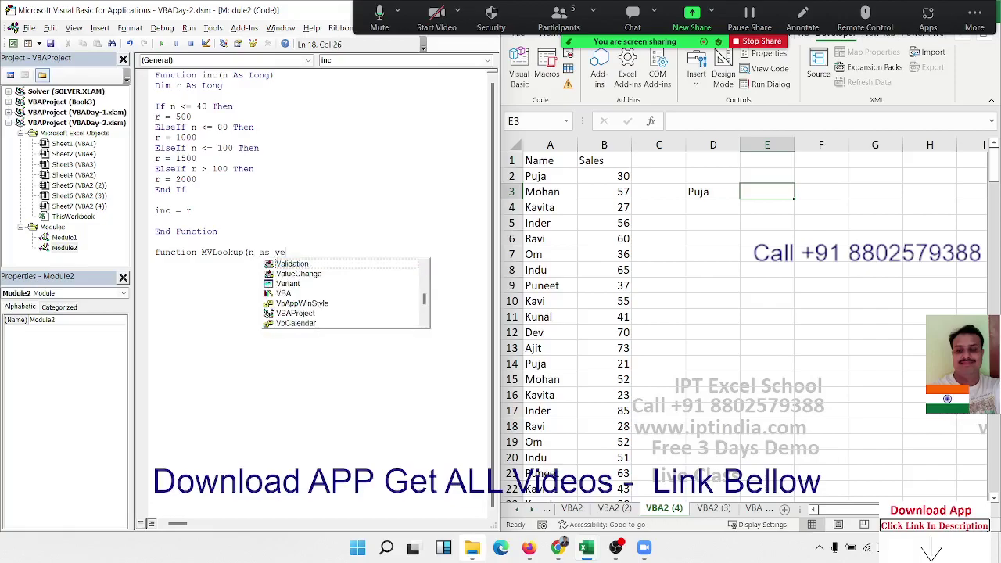
{"action": "type", "text": "r"}
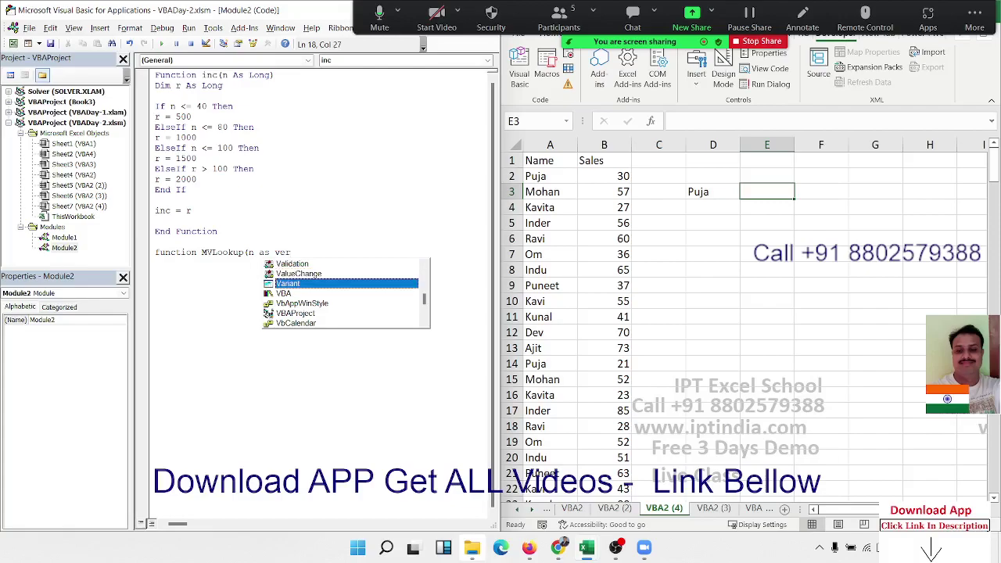
{"action": "key", "text": "Tab"}
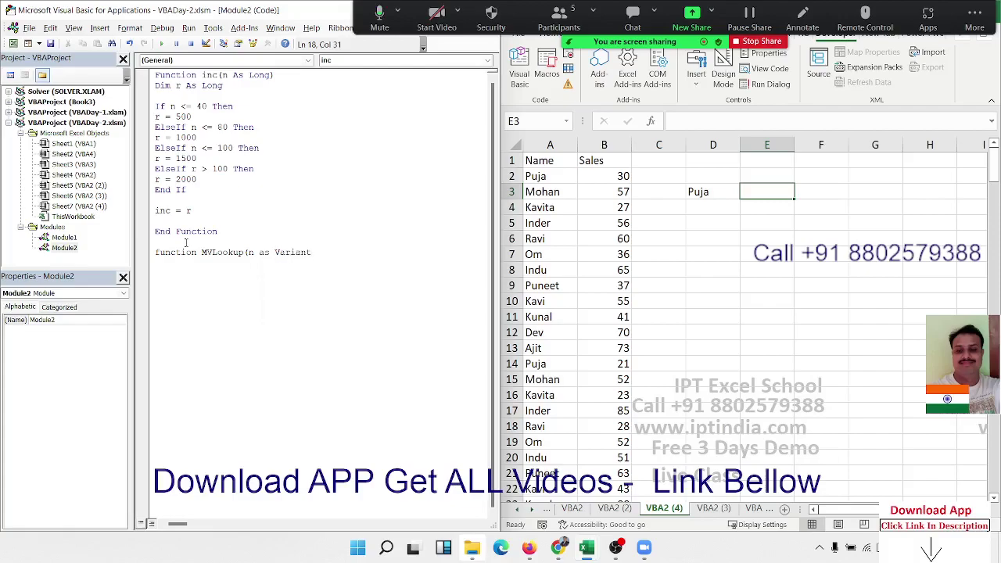
Step: Add parameters r As Range and c As Long to finish the MVLookup declaration
{"action": "type", "text": "r asd "}
{"action": "type", "text": "ra"}
{"action": "key", "text": "BackSpace"}
{"action": "key", "text": "BackSpace"}
{"action": "key", "text": "BackSpace"}
{"action": "type", "text": "as ra"}
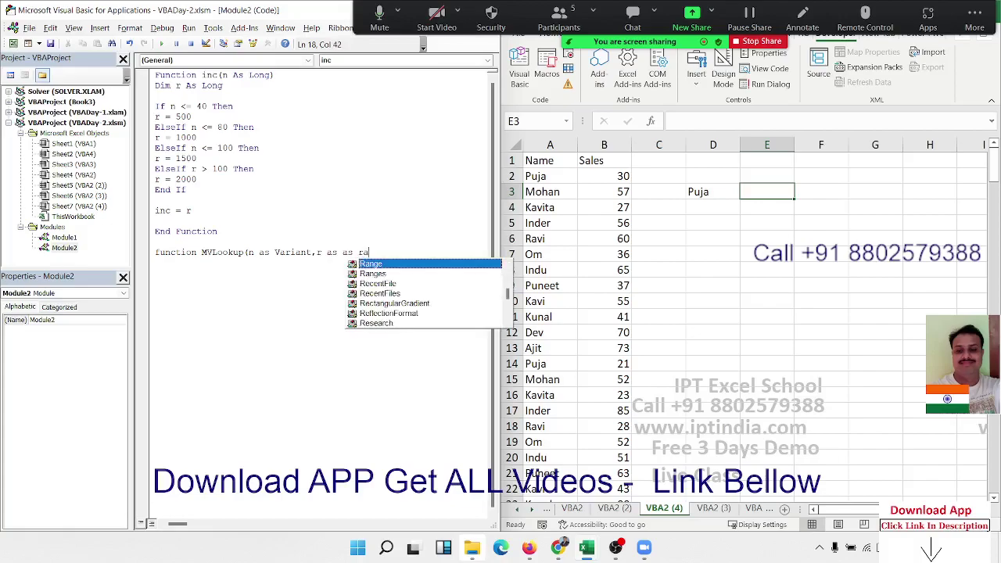
{"action": "key", "text": "BackSpace"}
{"action": "key", "text": "BackSpace"}
{"action": "key", "text": "BackSpace"}
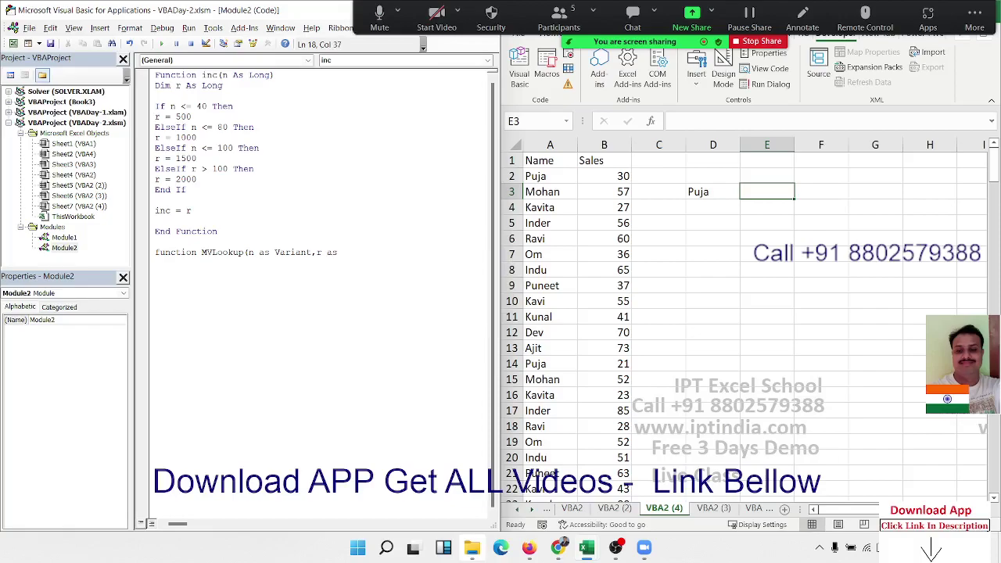
{"action": "key", "text": "ctrl+space"}
{"action": "type", "text": "Ra"}
{"action": "key", "text": "Tab"}
{"action": "type", "text": "as lo"}
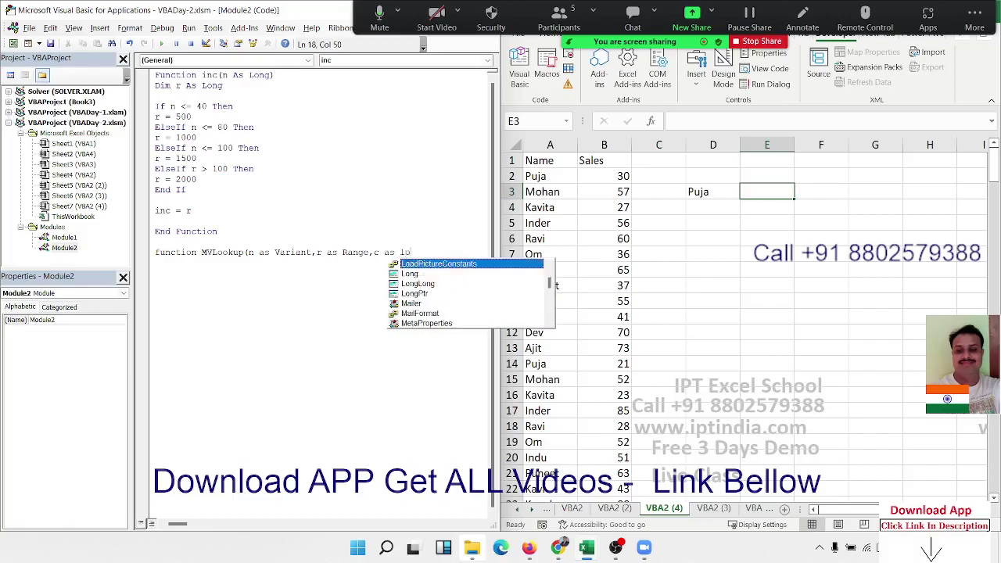
{"action": "type", "text": "ng"}
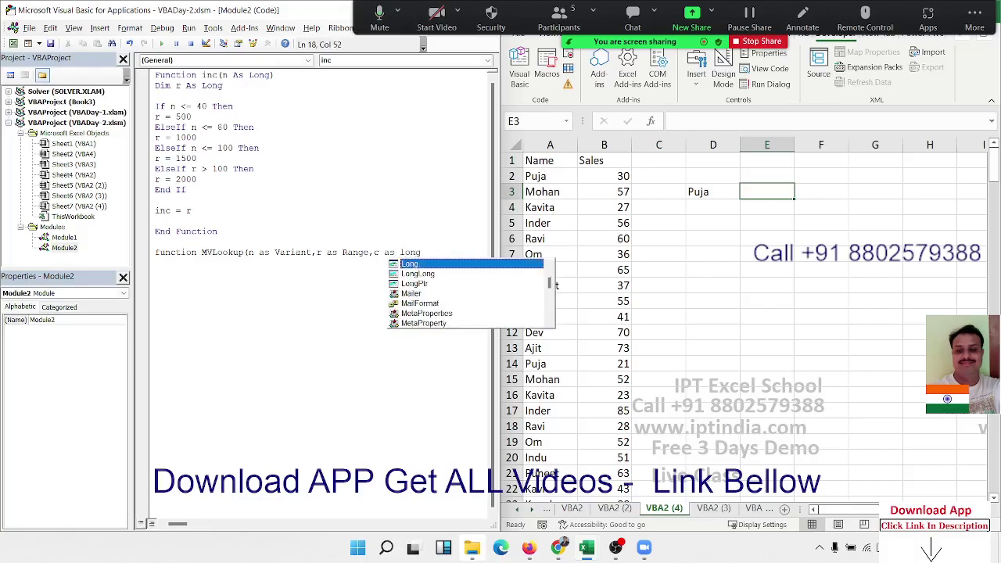
{"action": "type", "text": ")"}
{"action": "key", "text": "Return"}
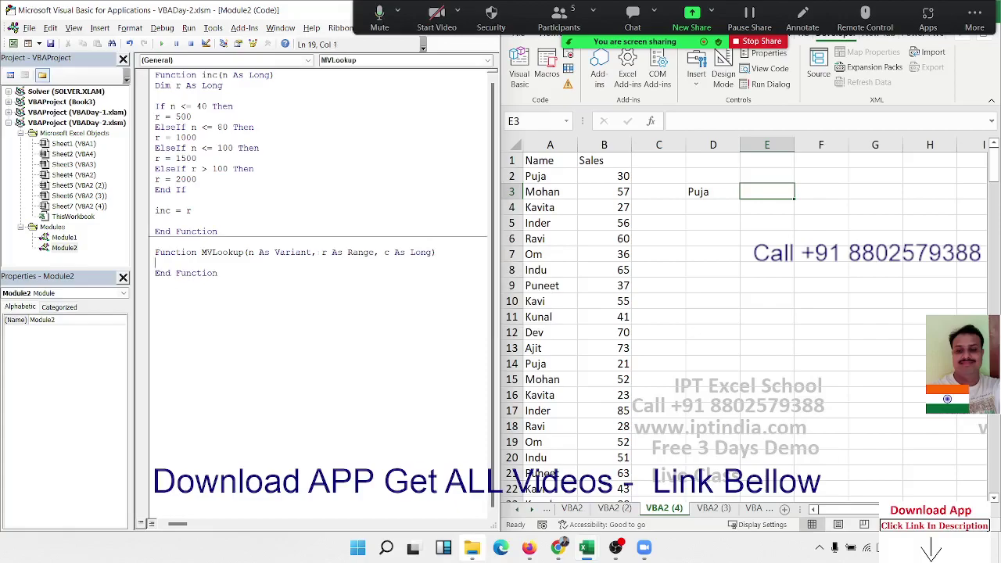
{"action": "key", "text": "Return"}
{"action": "key", "text": "Return"}
{"action": "key", "text": "Return"}
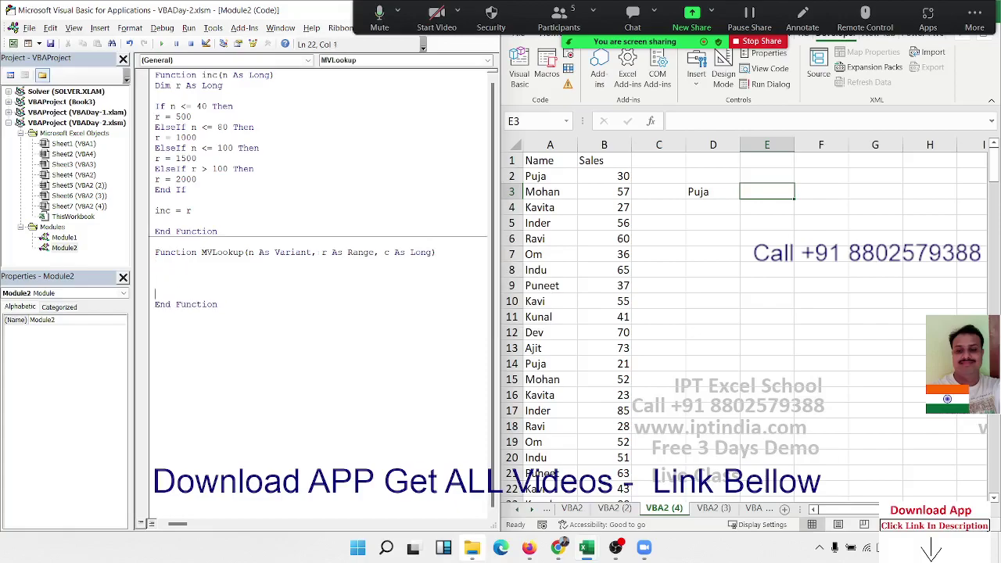
Step: In cell E3, start an =MVLookup formula using D3 as the lookup value
{"action": "left_click", "coordinate": [771, 252]}
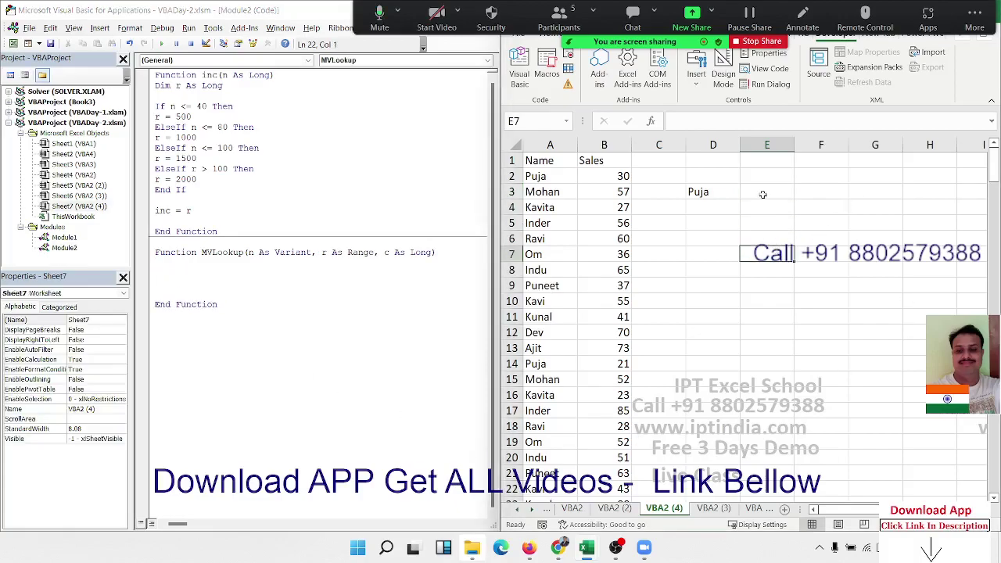
{"action": "left_click", "coordinate": [763, 194]}
{"action": "type", "text": "="}
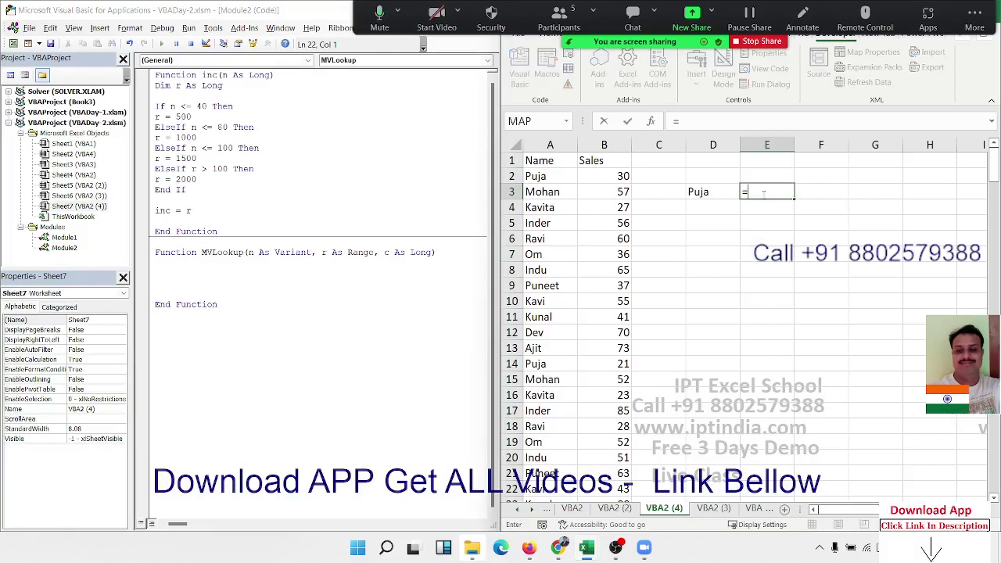
{"action": "type", "text": "ml"}
{"action": "key", "text": "BackSpace"}
{"action": "type", "text": "V"}
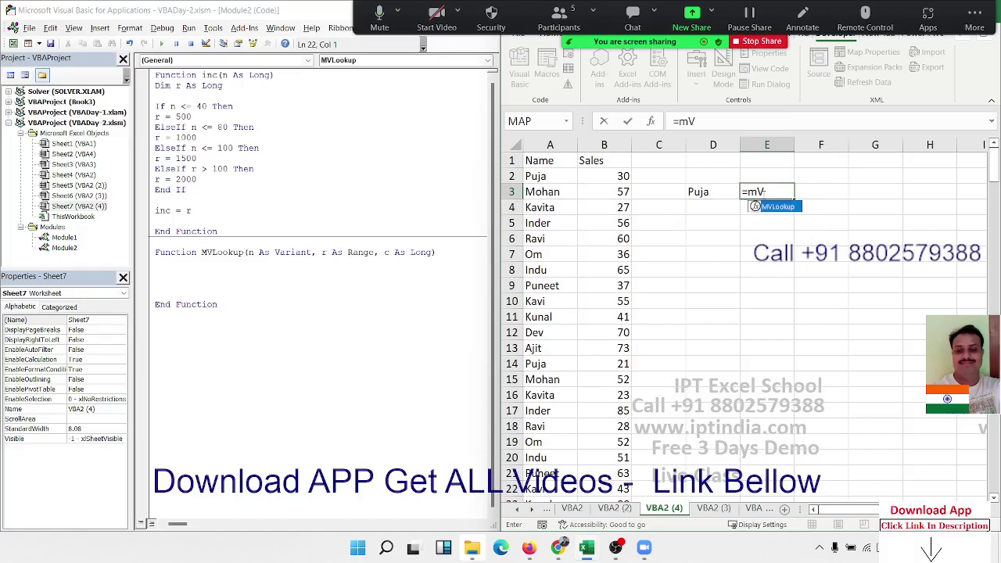
{"action": "double_click", "coordinate": [756, 205]}
{"action": "left_click", "coordinate": [718, 193]}
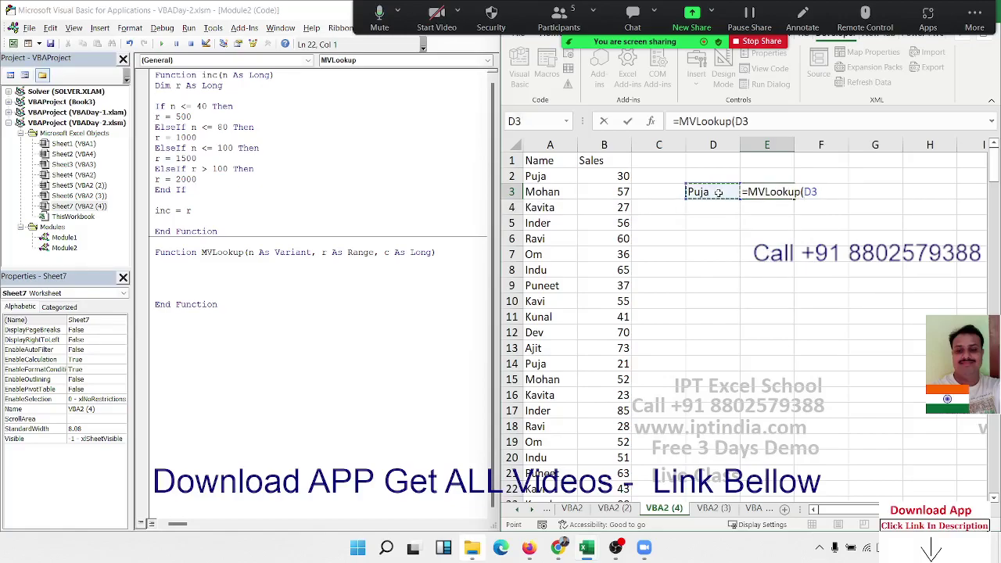
{"action": "type", "text": ","}
Step: Complete the formula as =MVLookup(D3,A2:A223,1), enter it, and return to the code
{"action": "left_click", "coordinate": [547, 182]}
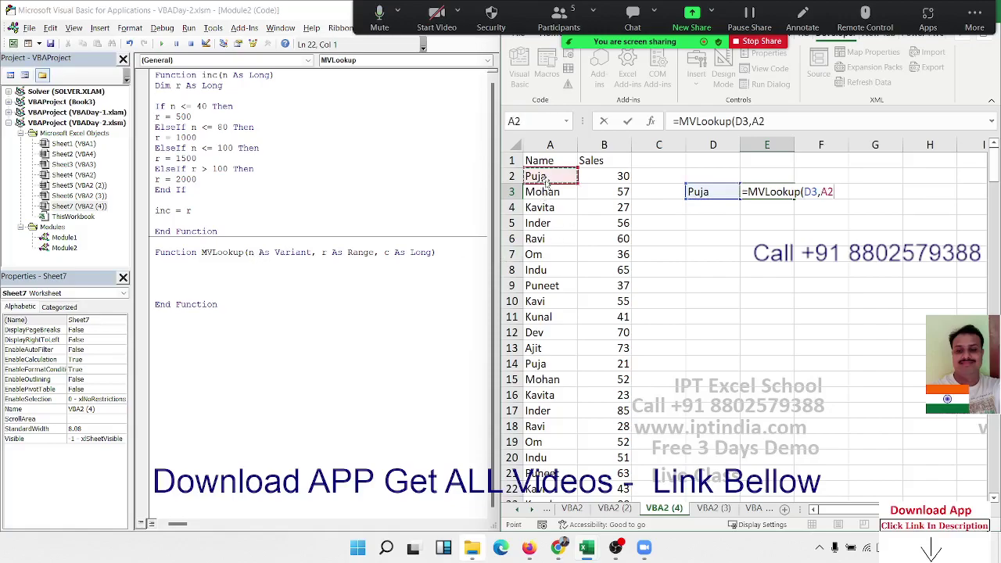
{"action": "key", "text": "ctrl+shift+Down"}
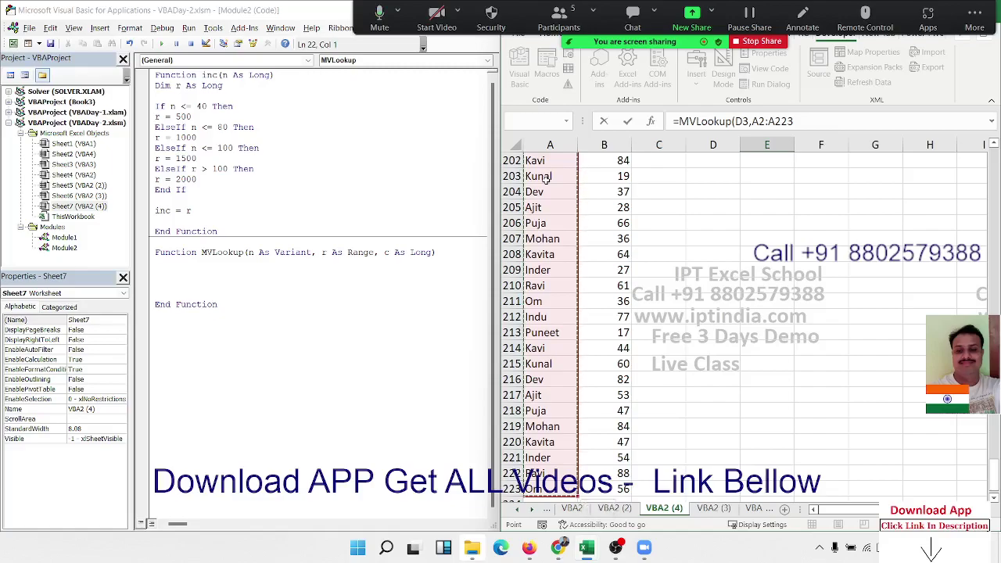
{"action": "type", "text": ",1"}
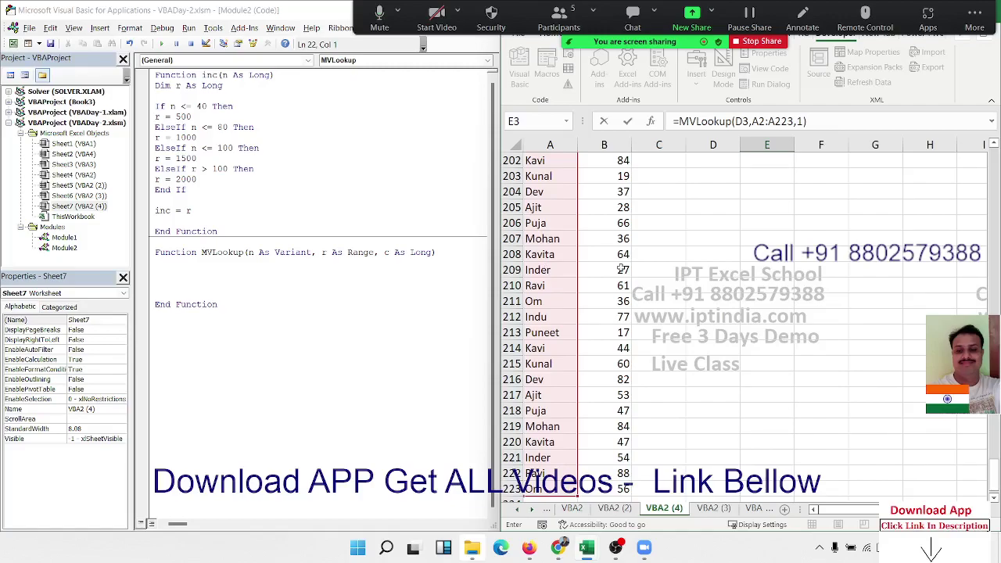
{"action": "key", "text": "Return"}
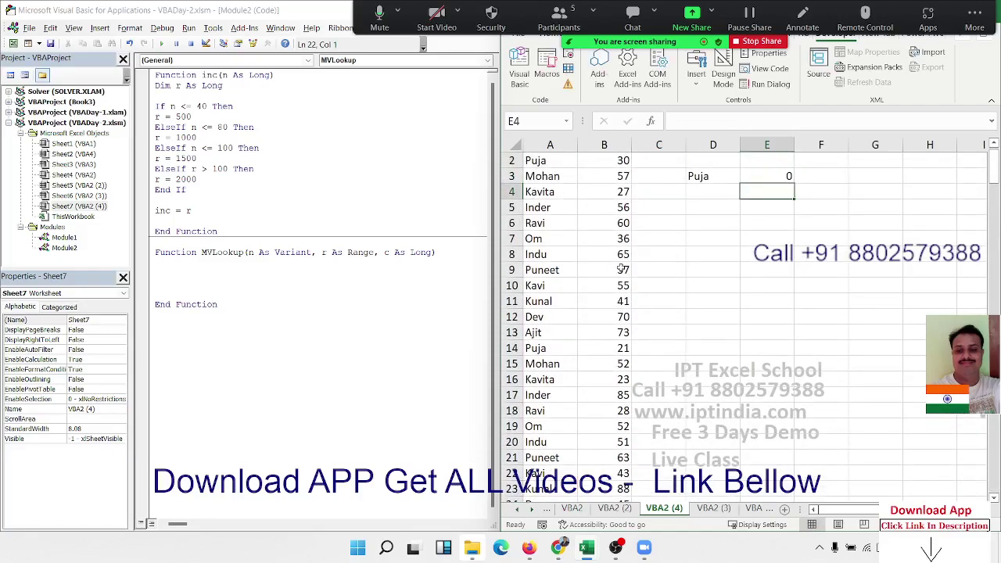
{"action": "key", "text": "Up"}
{"action": "key", "text": "Up"}
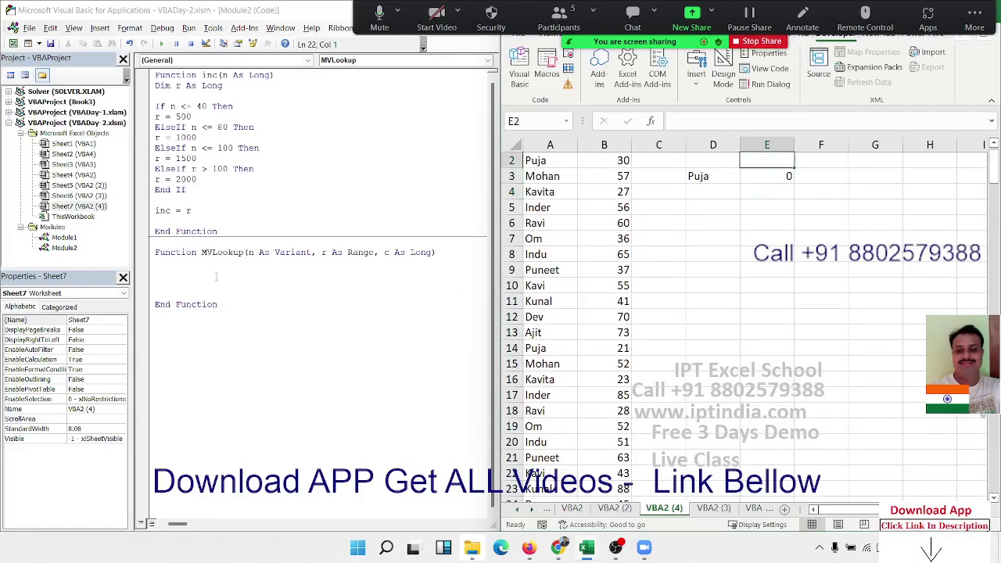
{"action": "left_click", "coordinate": [209, 271]}
Step: Declare Dim k As Range at the top of MVLookup
{"action": "key", "text": "Return"}
{"action": "key", "text": "Return"}
{"action": "key", "text": "Up"}
{"action": "key", "text": "Up"}
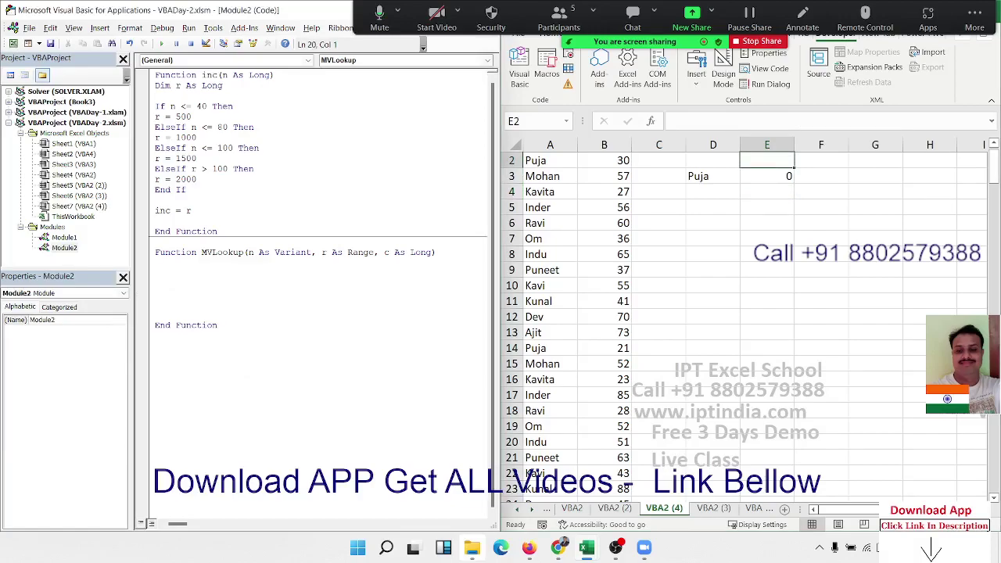
{"action": "type", "text": "dim k "}
{"action": "type", "text": "As "}
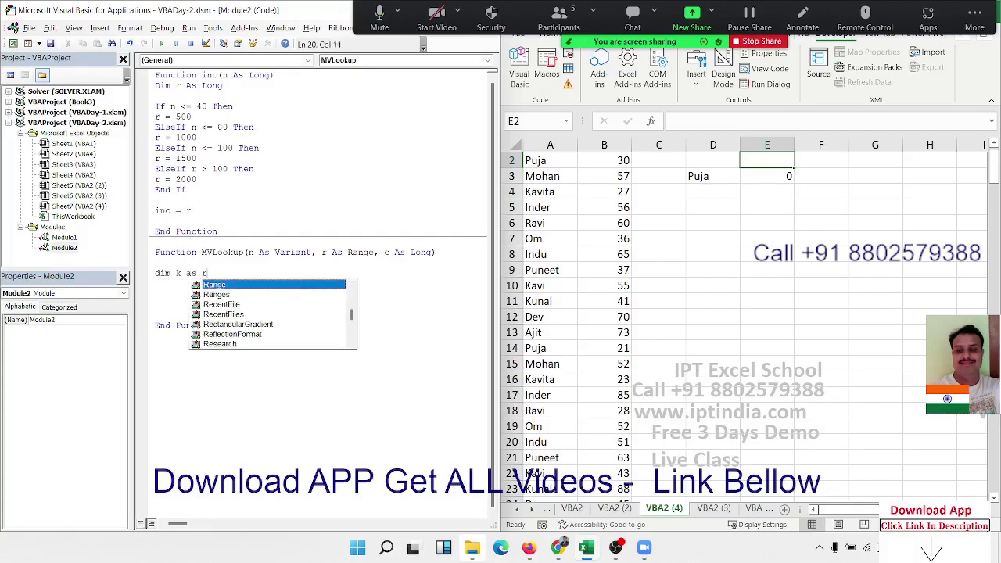
{"action": "type", "text": "Ra"}
{"action": "key", "text": "Tab"}
{"action": "key", "text": "Return"}
{"action": "key", "text": "Return"}
Step: Add a For Each k In r ... Next k loop with empty lines for its body
{"action": "type", "text": "f"}
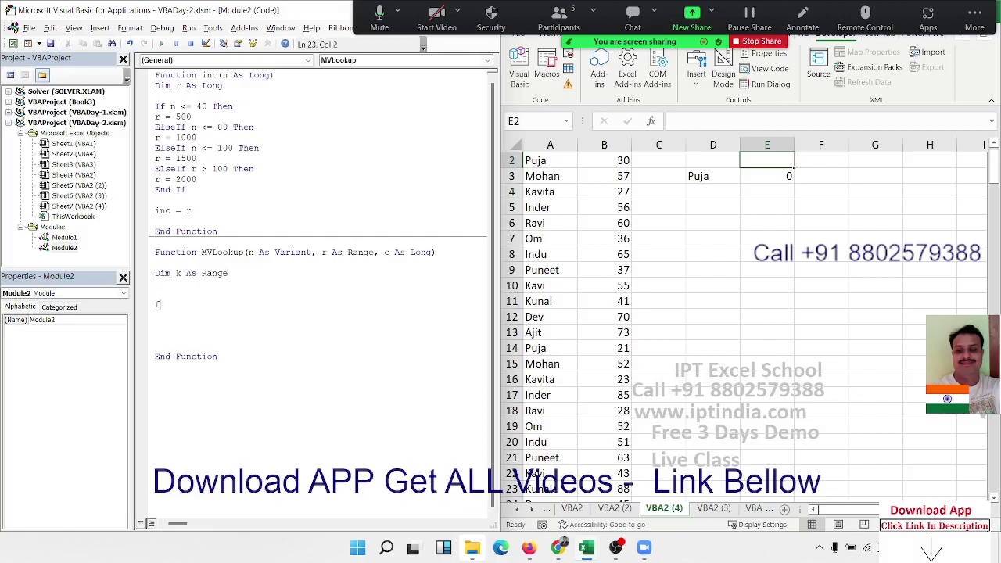
{"action": "type", "text": "or eac"}
{"action": "type", "text": "h k"}
{"action": "type", "text": "in r"}
{"action": "key", "text": "Return"}
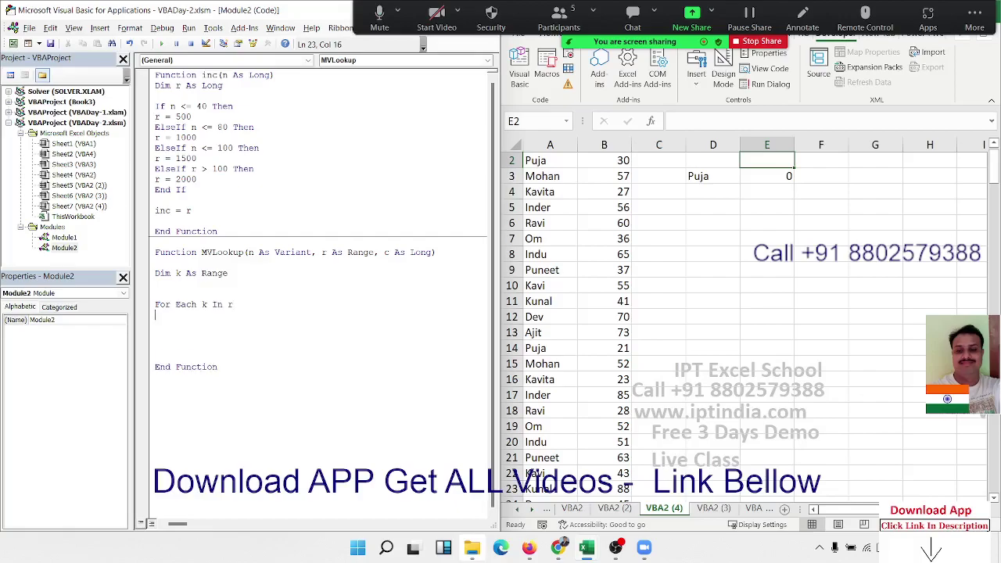
{"action": "key", "text": "Return"}
{"action": "key", "text": "Return"}
{"action": "key", "text": "Return"}
{"action": "type", "text": "ne"}
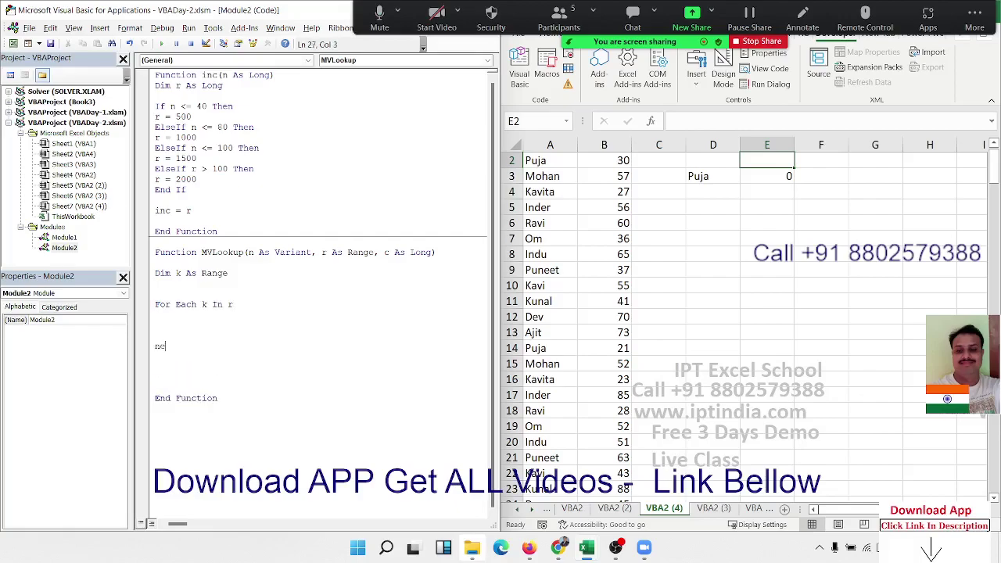
{"action": "type", "text": "xt k"}
{"action": "left_click", "coordinate": [155, 314]}
{"action": "key", "text": "Return"}
Step: Inside the loop, add the test If k.Value = n Then
{"action": "type", "text": "i"}
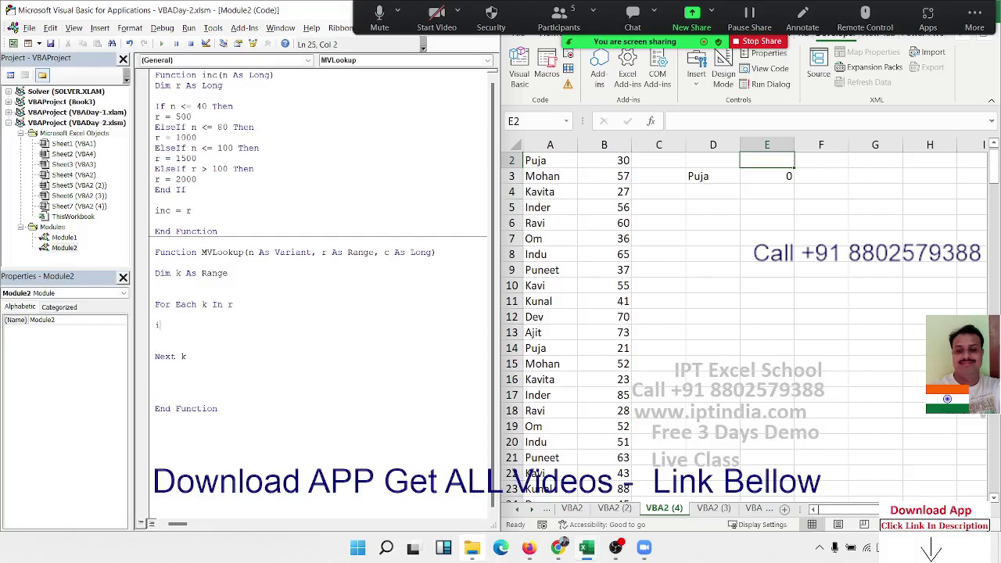
{"action": "type", "text": "f k.va"}
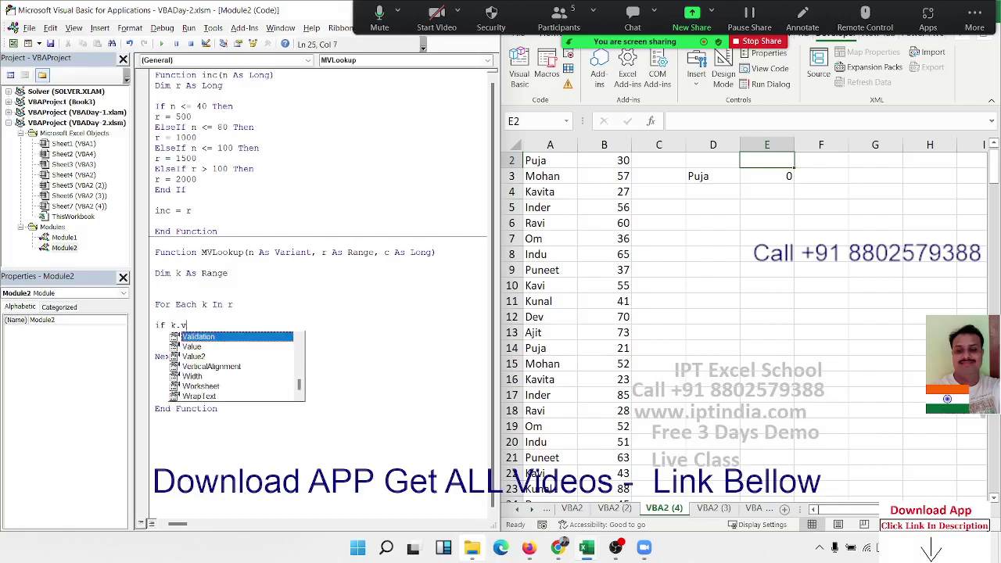
{"action": "key", "text": "Tab"}
{"action": "type", "text": "="}
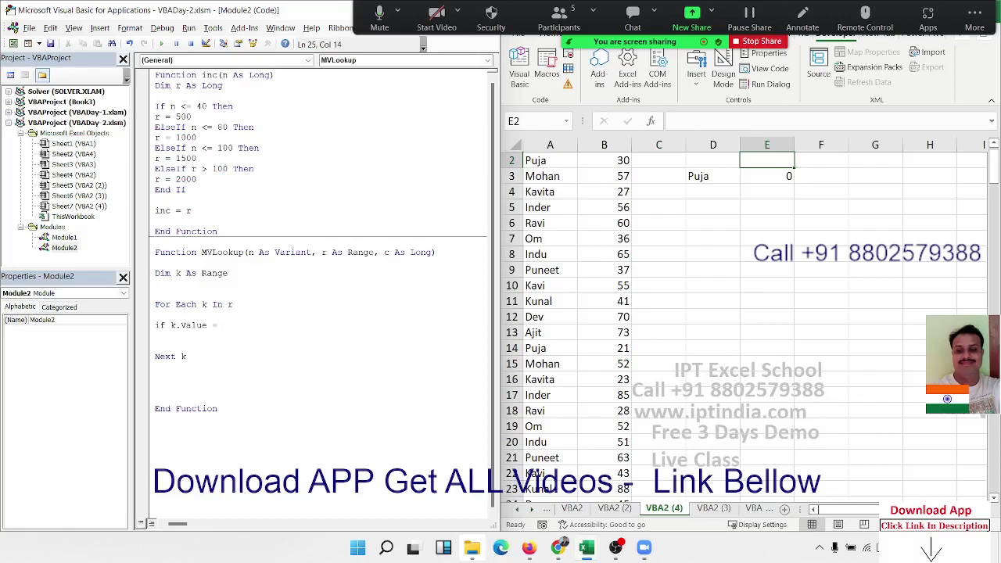
{"action": "type", "text": "n the"}
{"action": "type", "text": "n"}
{"action": "key", "text": "Return"}
Step: Declare Dim re As String below the k declaration
{"action": "left_click", "coordinate": [156, 305]}
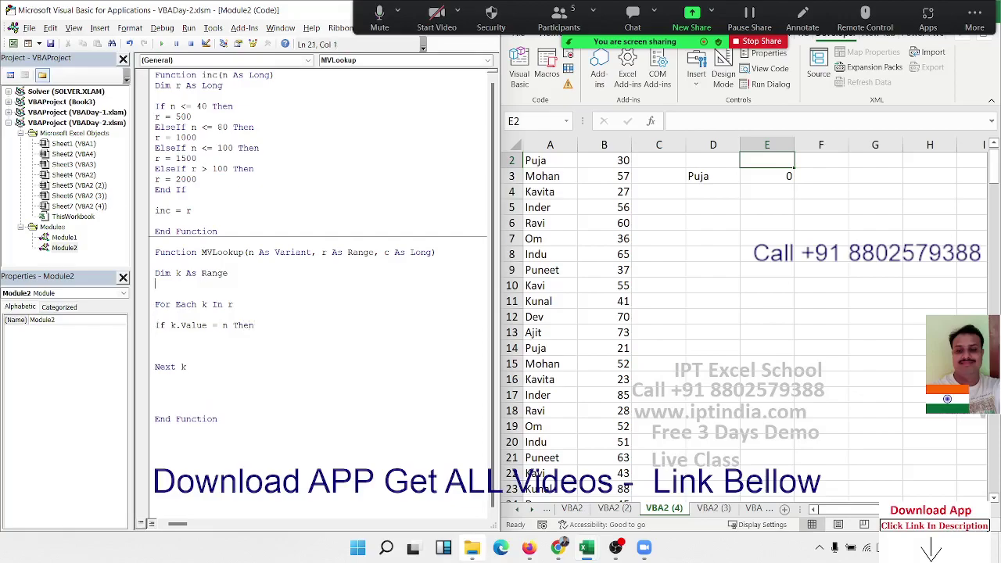
{"action": "type", "text": "dim "}
{"action": "type", "text": "re as"}
{"action": "type", "text": " str"}
{"action": "key", "text": "Tab"}
Step: In the If block, append each match with re = re & "," & k.Offset(0, c)
{"action": "key", "text": "Down"}
{"action": "key", "text": "Down"}
{"action": "key", "text": "Down"}
{"action": "type", "text": "re="}
{"action": "type", "text": "re "}
{"action": "type", "text": "& \","}
{"action": "type", "text": "\"&"}
{"action": "type", "text": "k."}
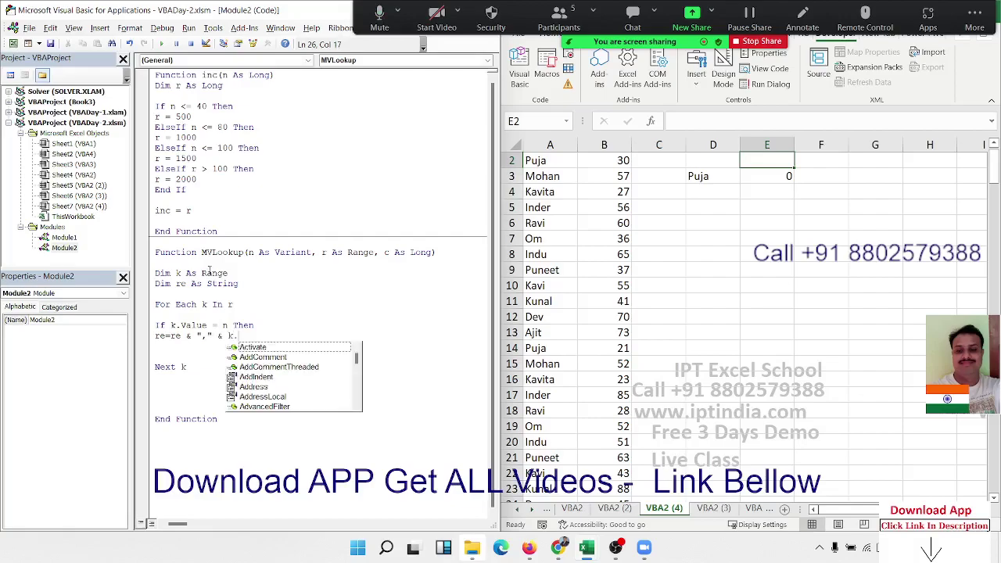
{"action": "type", "text": "of"}
{"action": "key", "text": "Tab"}
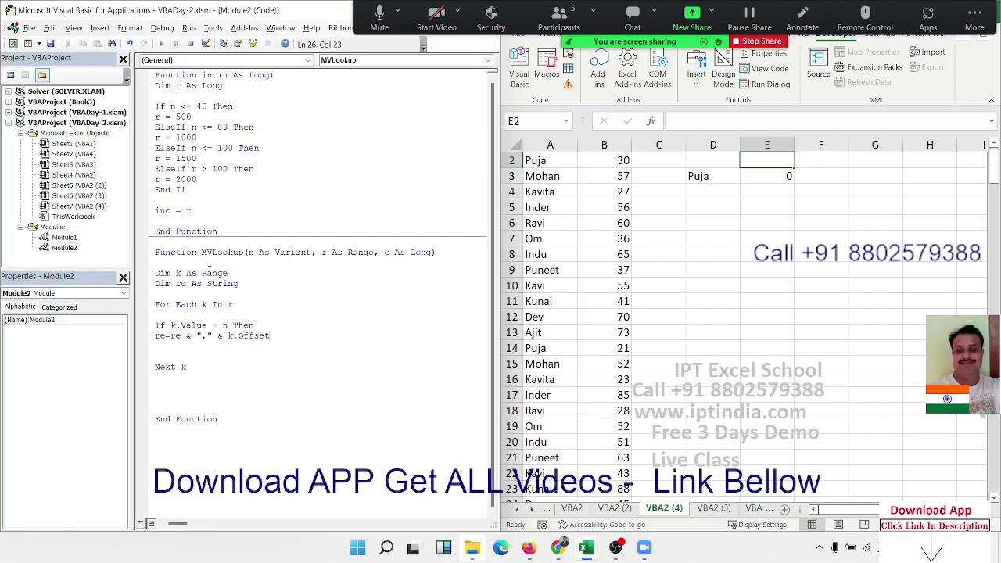
{"action": "type", "text": "(0, "}
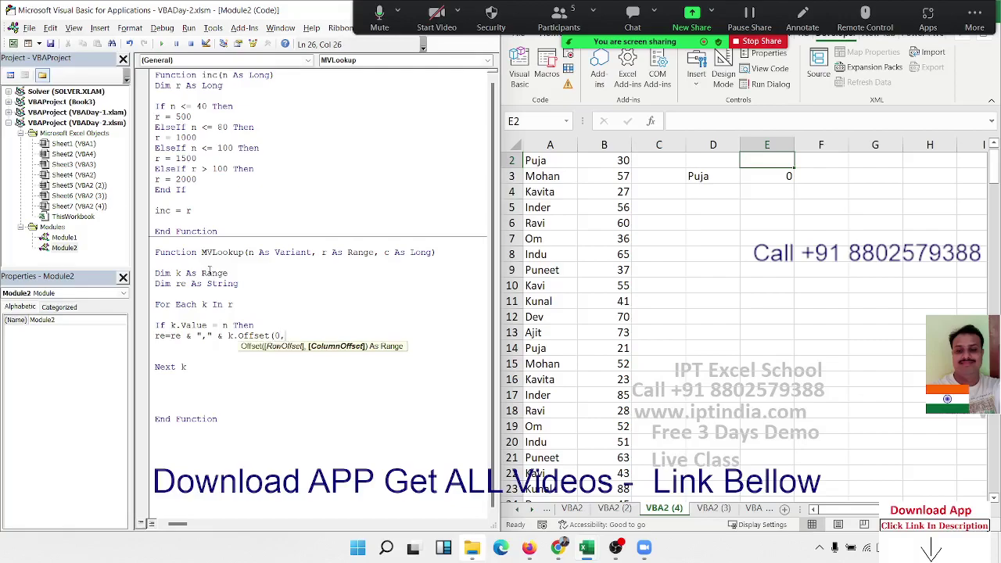
{"action": "type", "text": "c"}
{"action": "type", "text": ")"}
{"action": "key", "text": "Return"}
Step: Remove the blank lines above Next k and return the result with MVLookup = re
{"action": "key", "text": "Delete"}
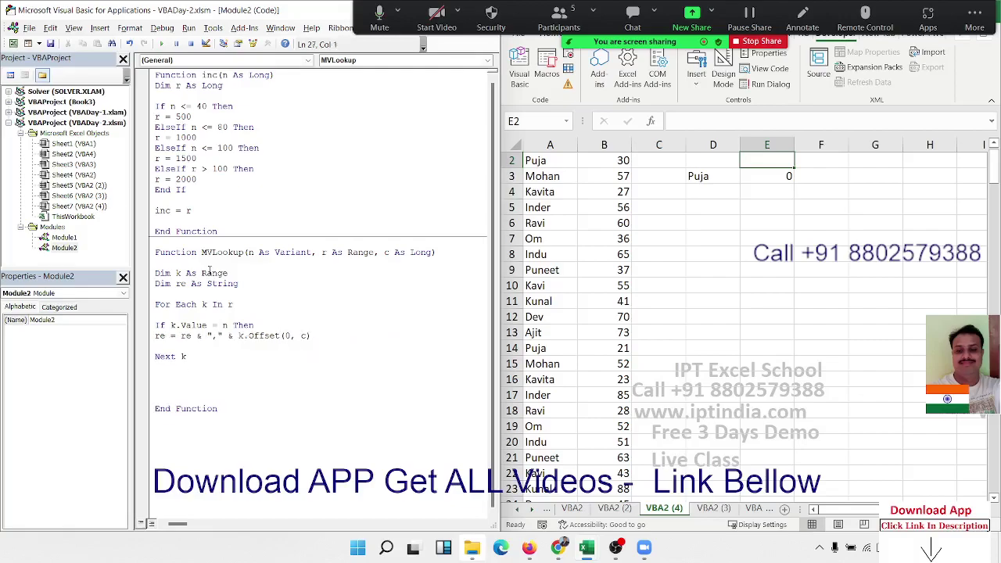
{"action": "key", "text": "Delete"}
{"action": "key", "text": "Down"}
{"action": "key", "text": "Down"}
{"action": "key", "text": "Down"}
{"action": "key", "text": "Return"}
{"action": "type", "text": "MVL"}
{"action": "type", "text": "ooku"}
{"action": "type", "text": "p="}
{"action": "type", "text": "re"}
{"action": "left_click", "coordinate": [154, 376]}
Step: Re-enter E3's formula to test MVLookup and dismiss the 'Next without For' compile error
{"action": "double_click", "coordinate": [764, 176]}
{"action": "key", "text": "Return"}
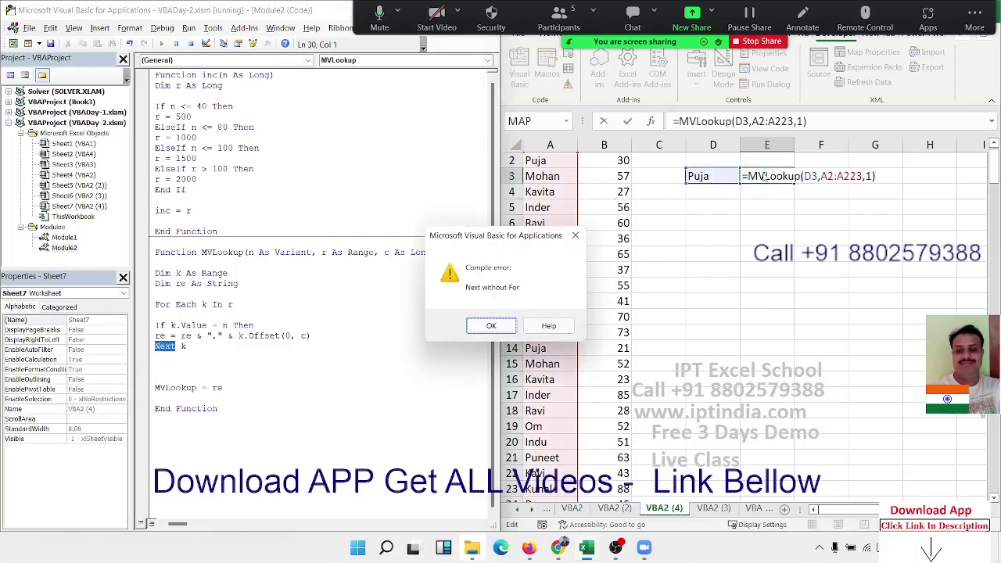
{"action": "left_click", "coordinate": [485, 333]}
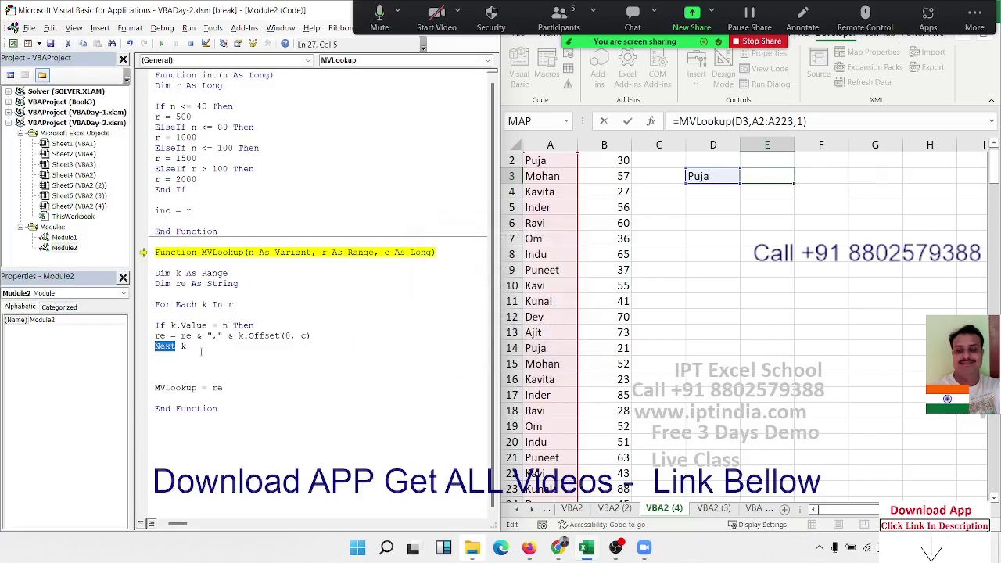
Step: Insert End If above Next k and reset the VBA break mode
{"action": "left_click", "coordinate": [166, 347]}
{"action": "key", "text": "Return"}
{"action": "key", "text": "Return"}
{"action": "key", "text": "Up"}
{"action": "key", "text": "Up"}
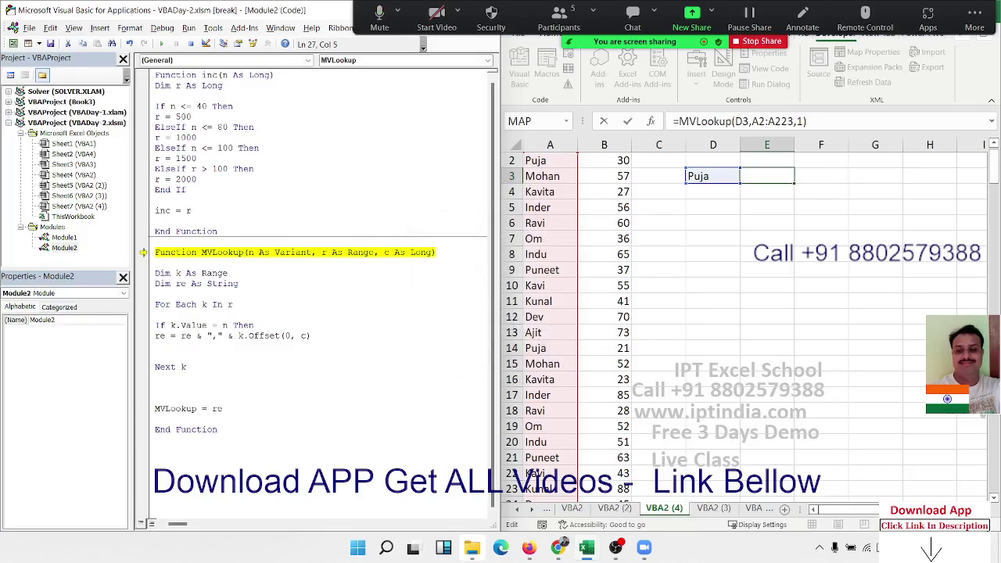
{"action": "type", "text": "End If"}
{"action": "left_click", "coordinate": [191, 44]}
Step: Recalculate E3 so it lists the D3 name's matched values comma-separated
{"action": "left_click", "coordinate": [762, 174]}
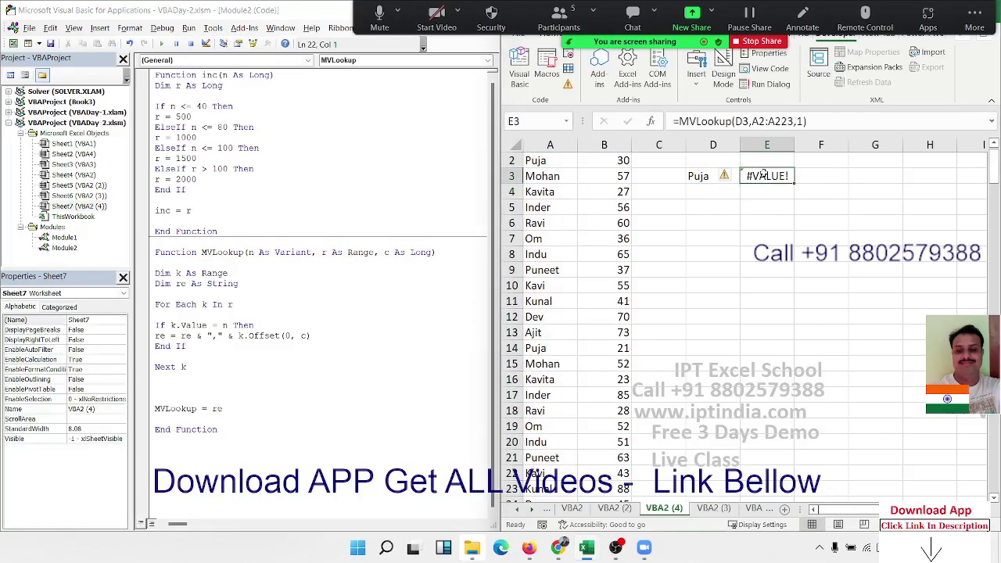
{"action": "key", "text": "F2"}
{"action": "key", "text": "Return"}
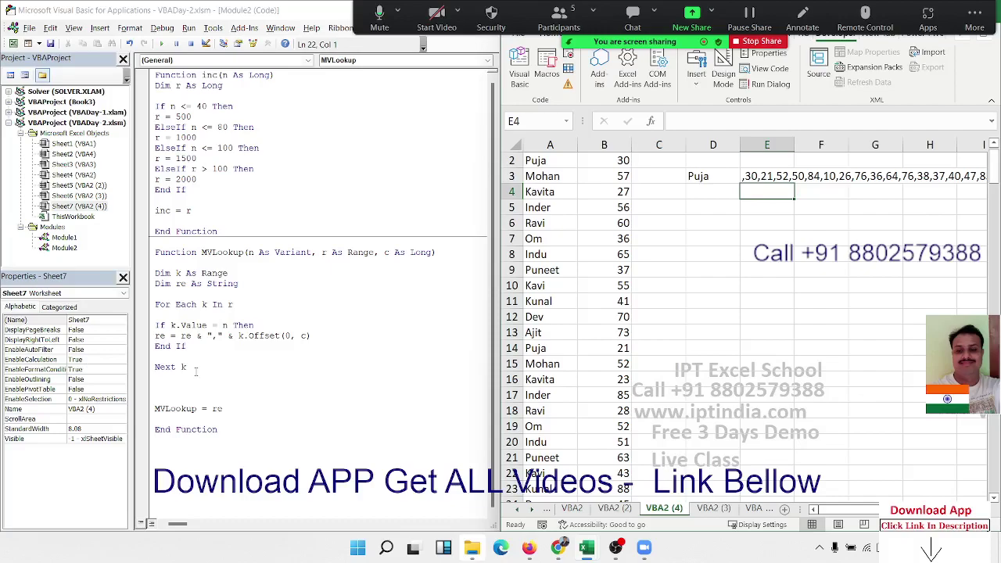
Step: Delete the extra blank line below Next k and select the MVLookup body
{"action": "left_click", "coordinate": [192, 380]}
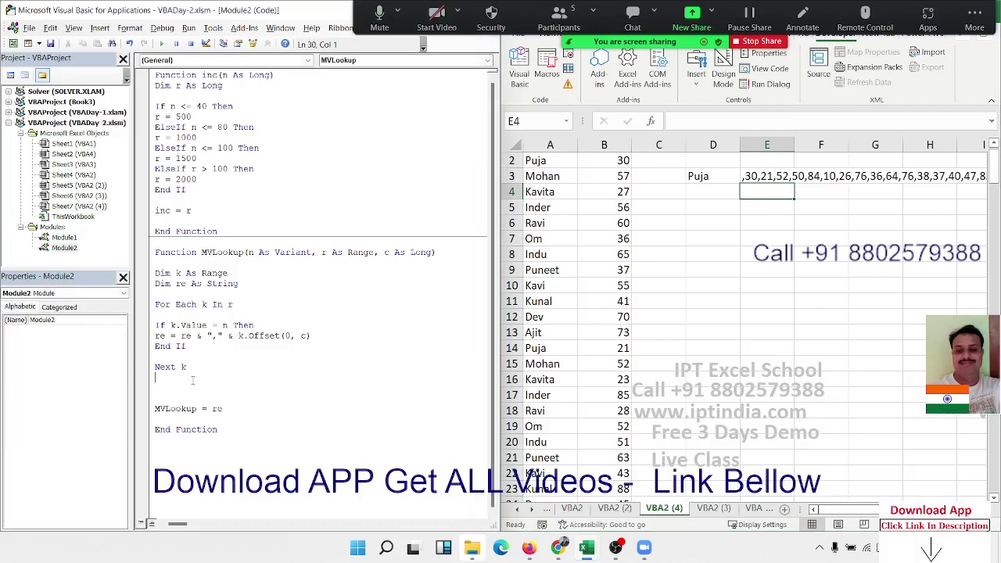
{"action": "key", "text": "Delete"}
{"action": "key", "text": "Delete"}
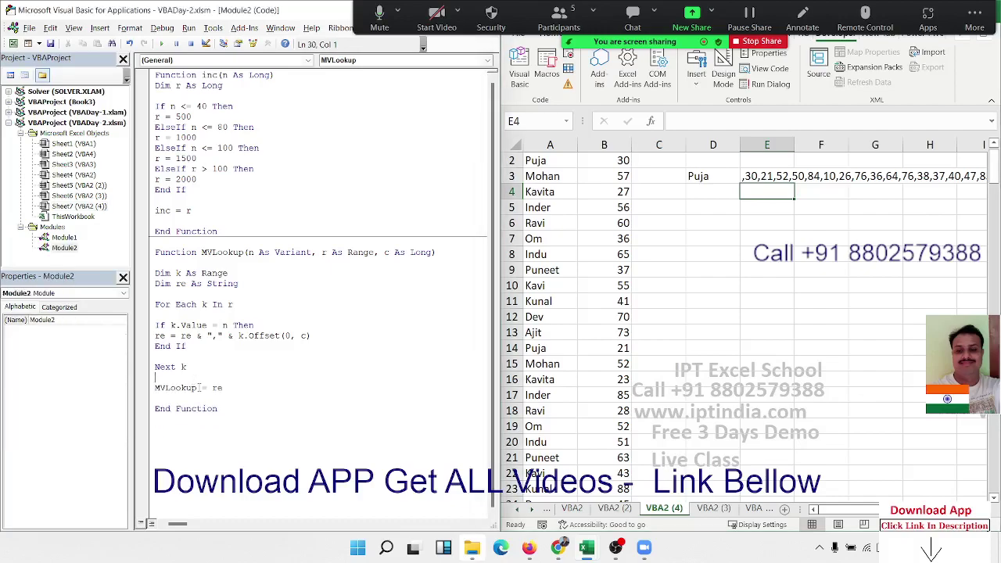
{"action": "left_click_drag", "start_coordinate": [220, 388], "coordinate": [157, 273]}
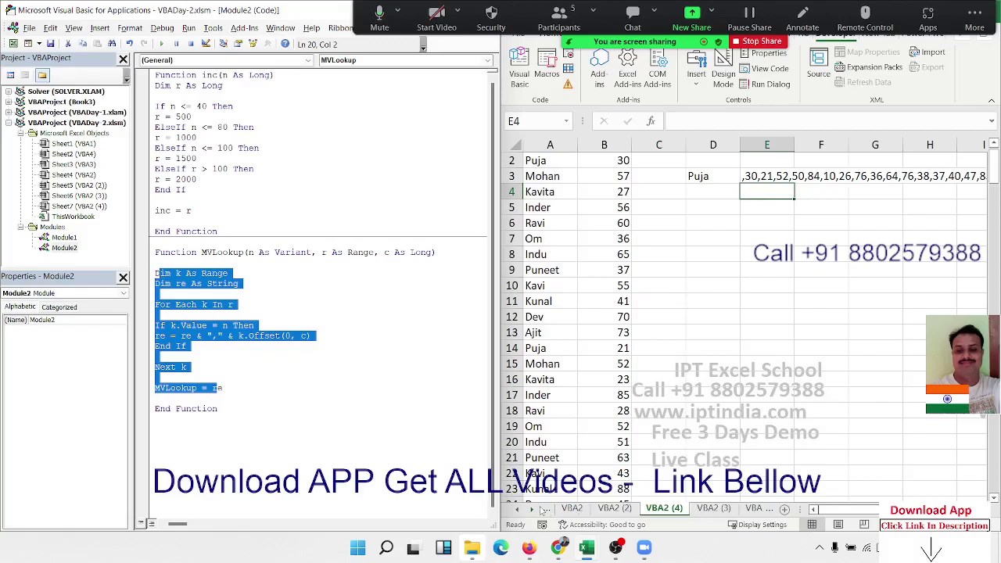
Step: Add a new blank worksheet, Sheet17, to the workbook
{"action": "left_click", "coordinate": [533, 510]}
{"action": "left_click", "coordinate": [532, 510]}
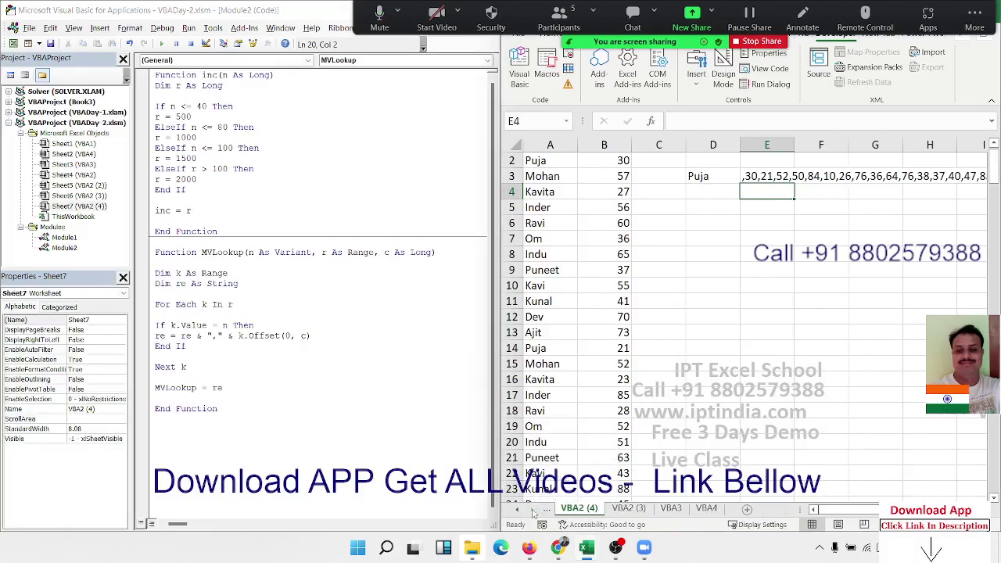
{"action": "left_click", "coordinate": [747, 510]}
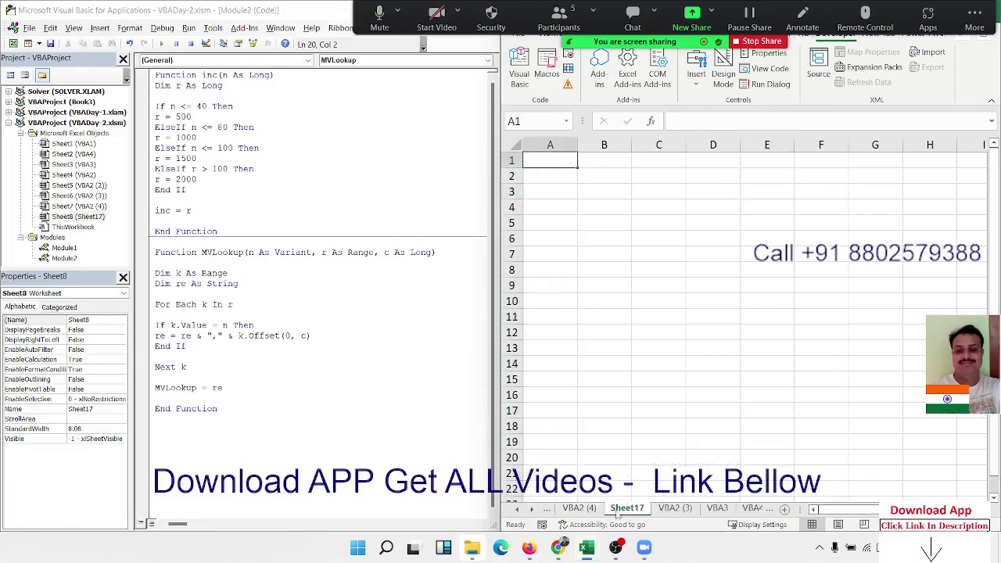
Step: Rename the new sheet to Data
{"action": "double_click", "coordinate": [639, 507]}
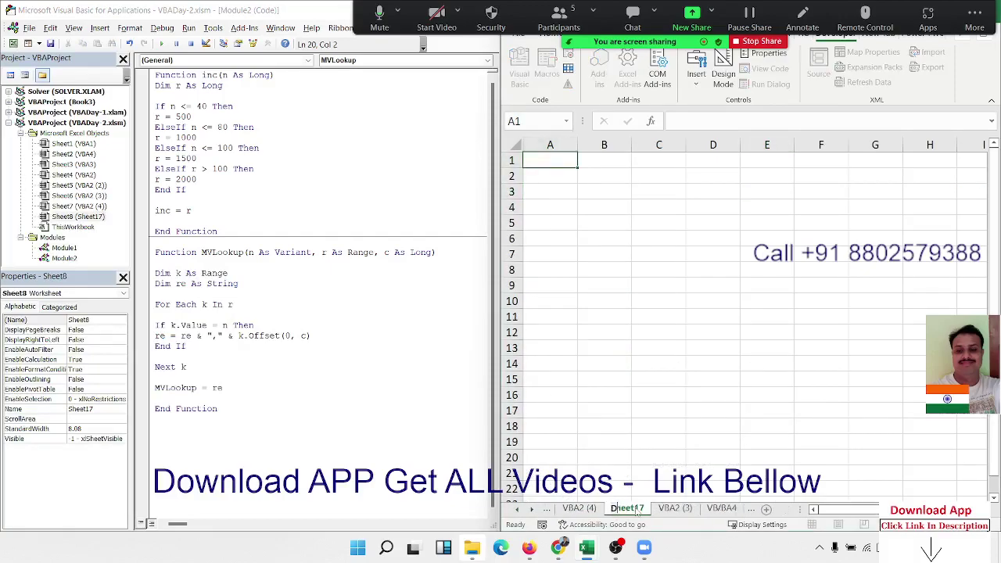
{"action": "type", "text": "Data"}
{"action": "key", "text": "Return"}
{"action": "left_click", "coordinate": [617, 304]}
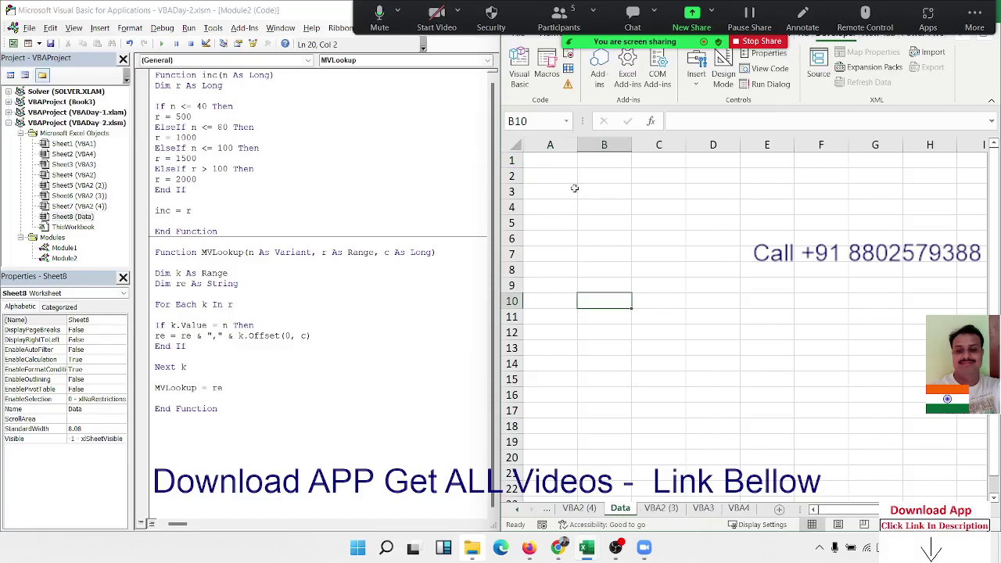
Step: Type row-1 headers ID, Date, Time, Name, City and Amt across A1:F1
{"action": "left_click", "coordinate": [564, 164]}
{"action": "type", "text": "ID"}
{"action": "key", "text": "Tab"}
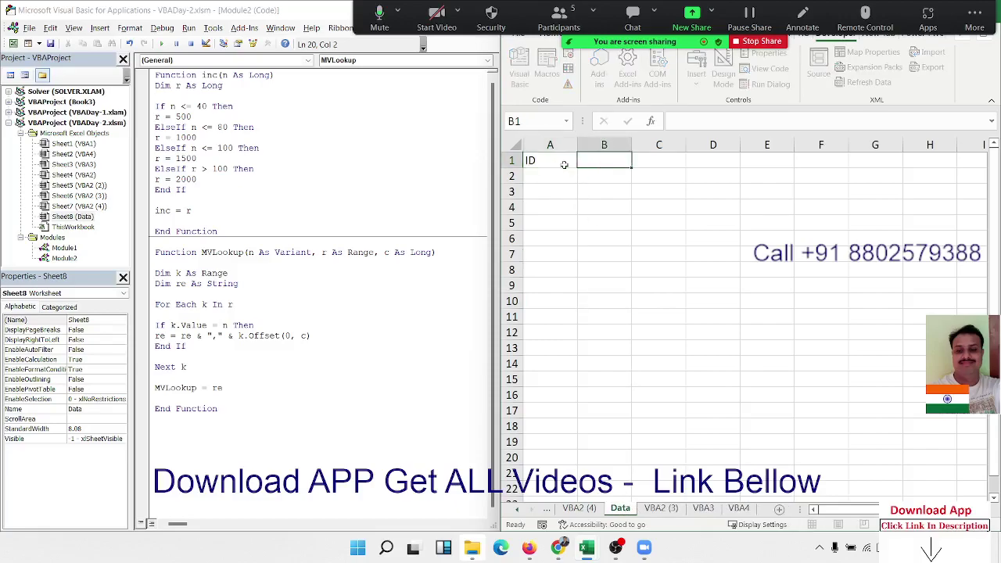
{"action": "type", "text": "Date"}
{"action": "key", "text": "Tab"}
{"action": "type", "text": "Time"}
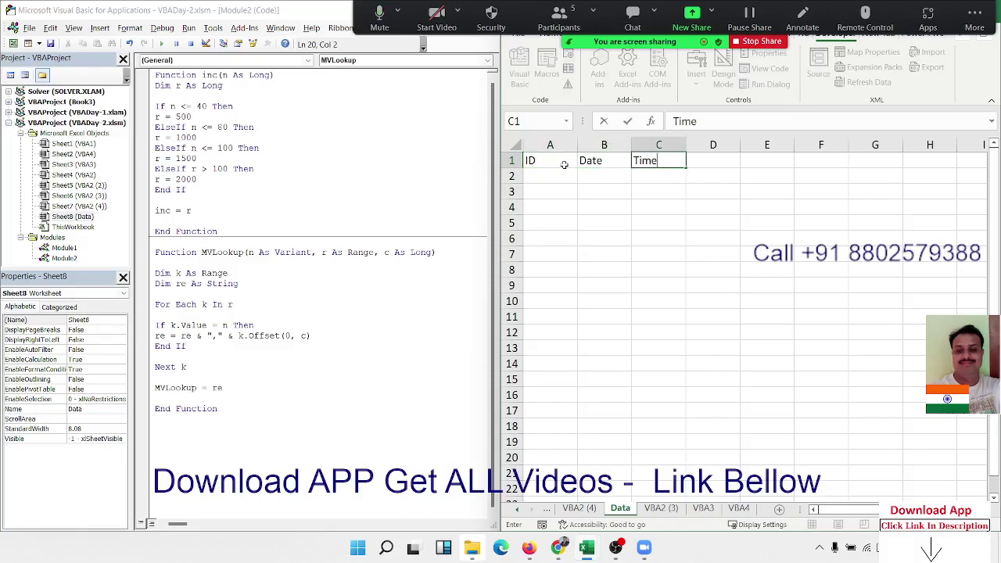
{"action": "key", "text": "Tab"}
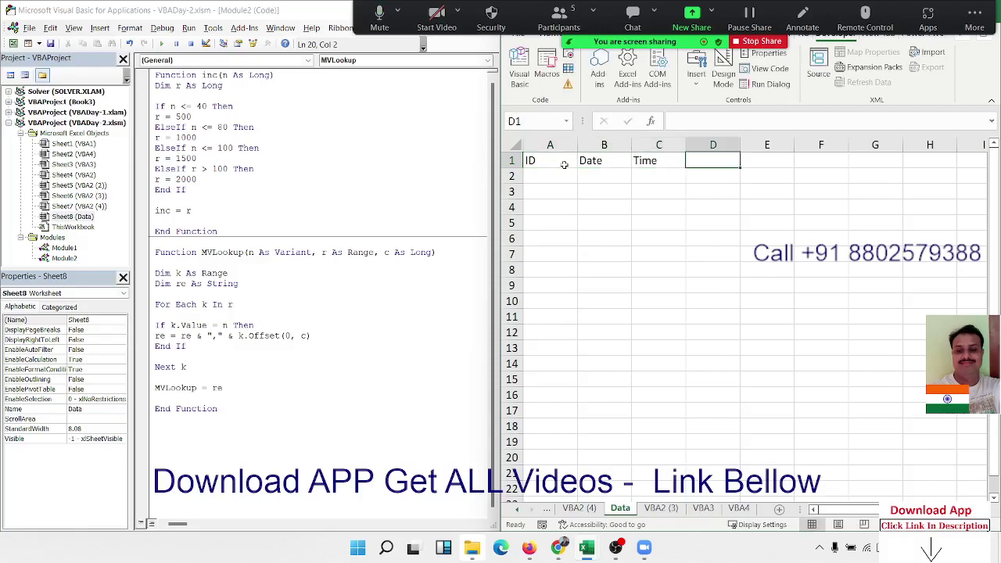
{"action": "type", "text": "Na"}
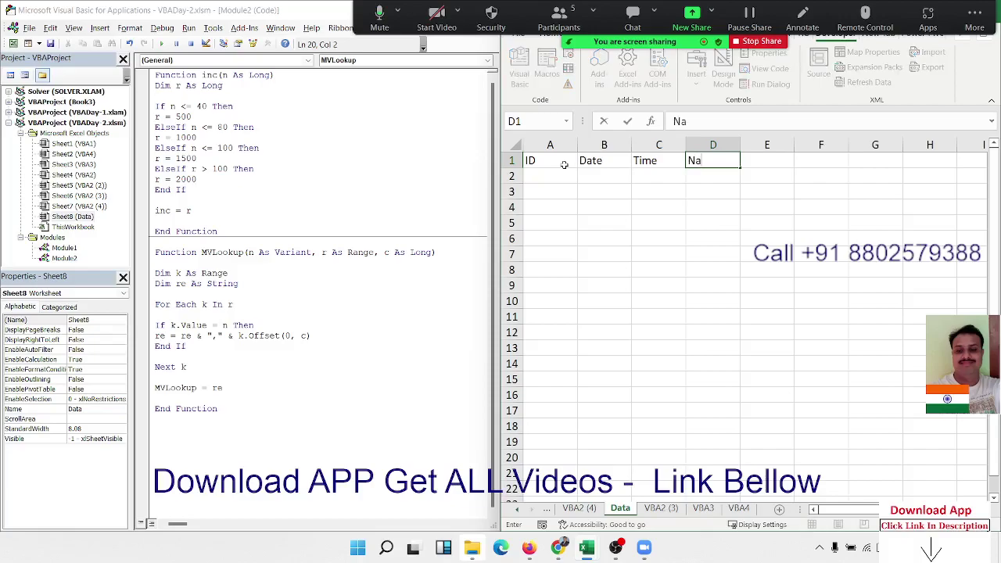
{"action": "type", "text": "me"}
{"action": "key", "text": "Tab"}
{"action": "type", "text": "Cit"}
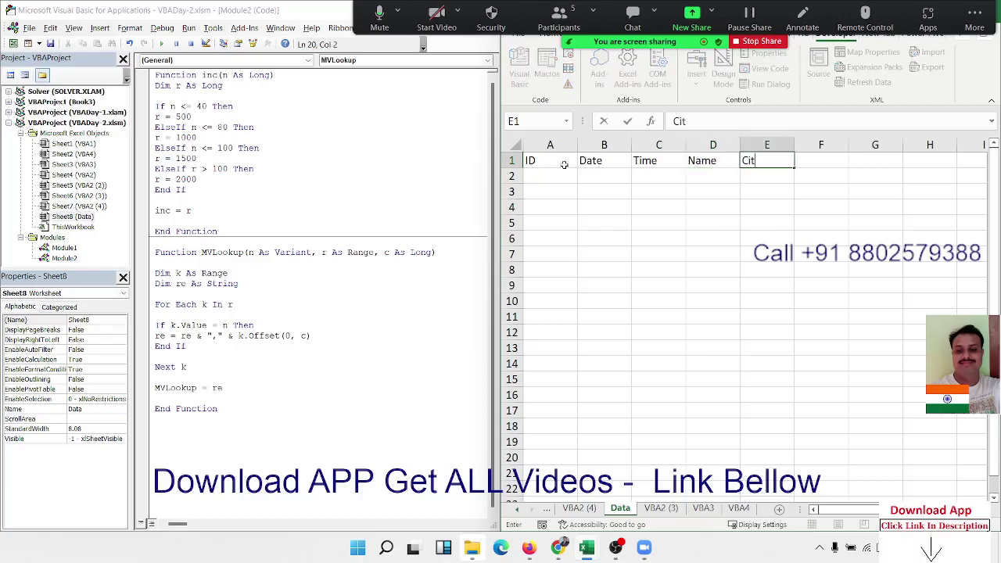
{"action": "type", "text": "y"}
{"action": "key", "text": "Tab"}
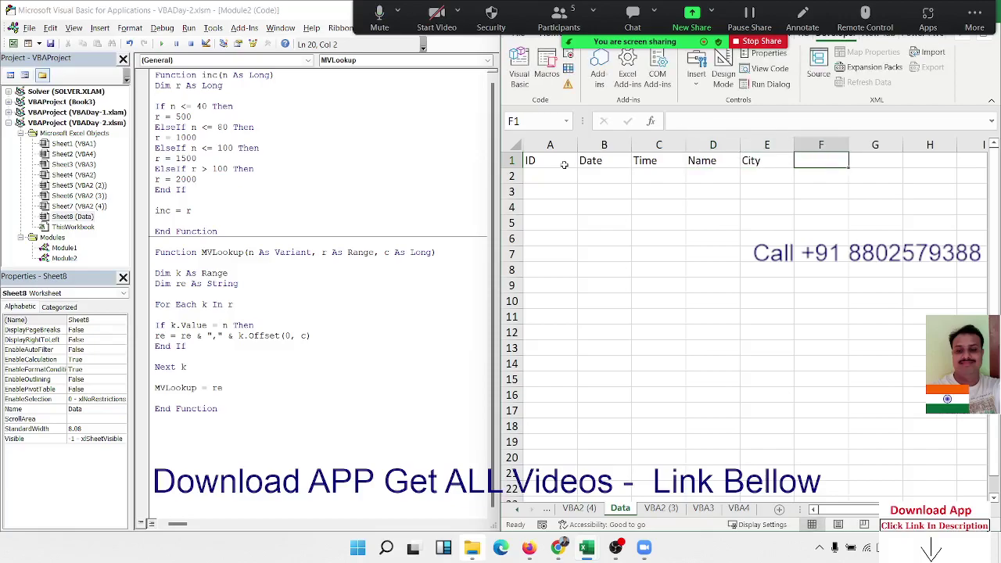
{"action": "type", "text": "Am"}
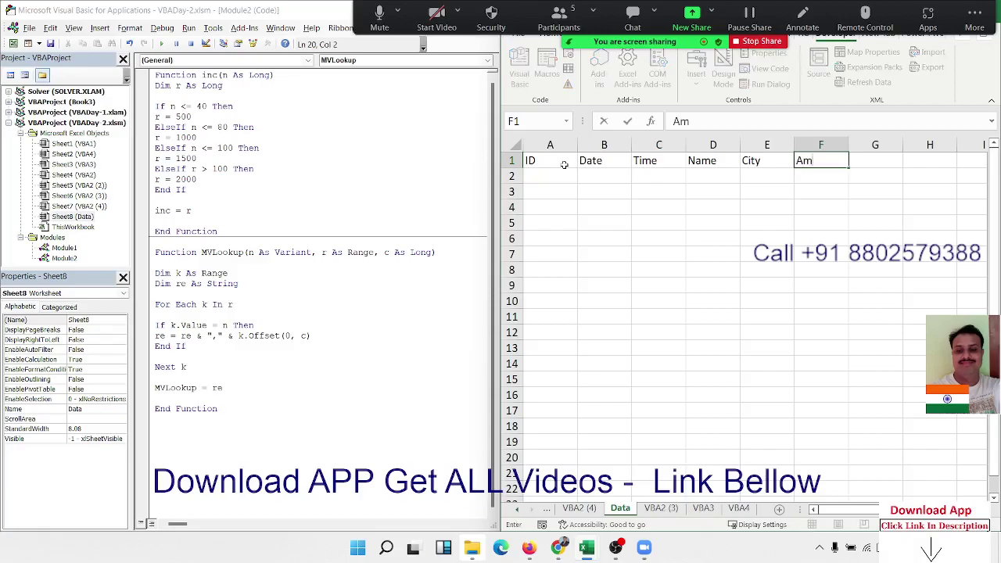
{"action": "type", "text": "t"}
{"action": "key", "text": "Tab"}
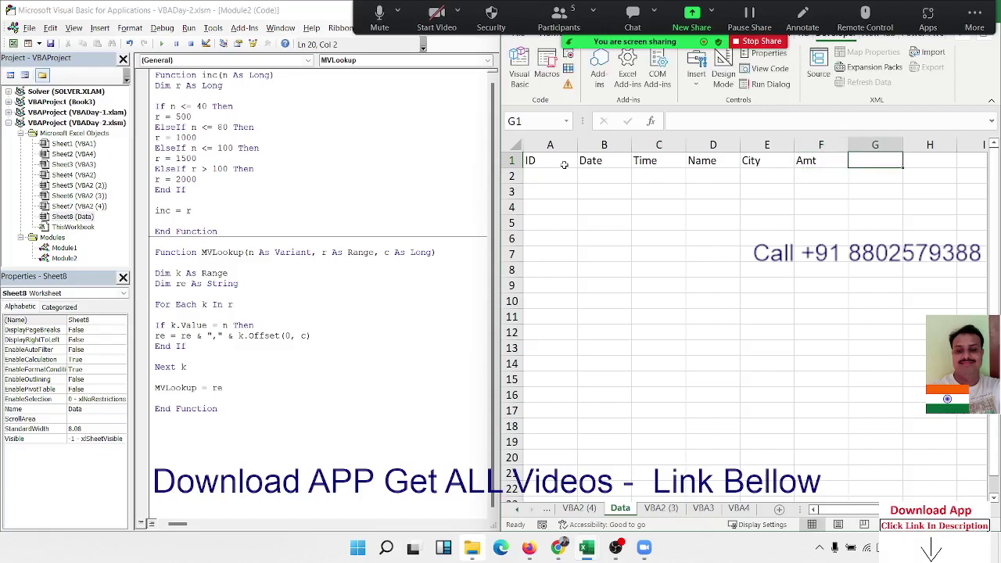
Step: Replace Amt in F1 with JAN and autofill FEB, MAR, APR across G1:I1
{"action": "key", "text": "Left"}
{"action": "key", "text": "Left"}
{"action": "key", "text": "Right"}
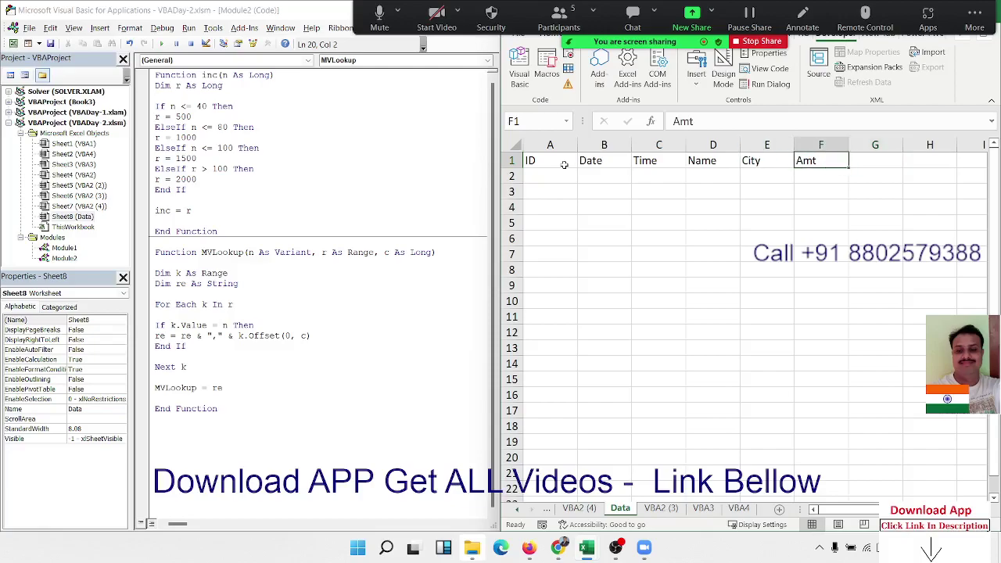
{"action": "key", "text": "Delete"}
{"action": "type", "text": "JAN"}
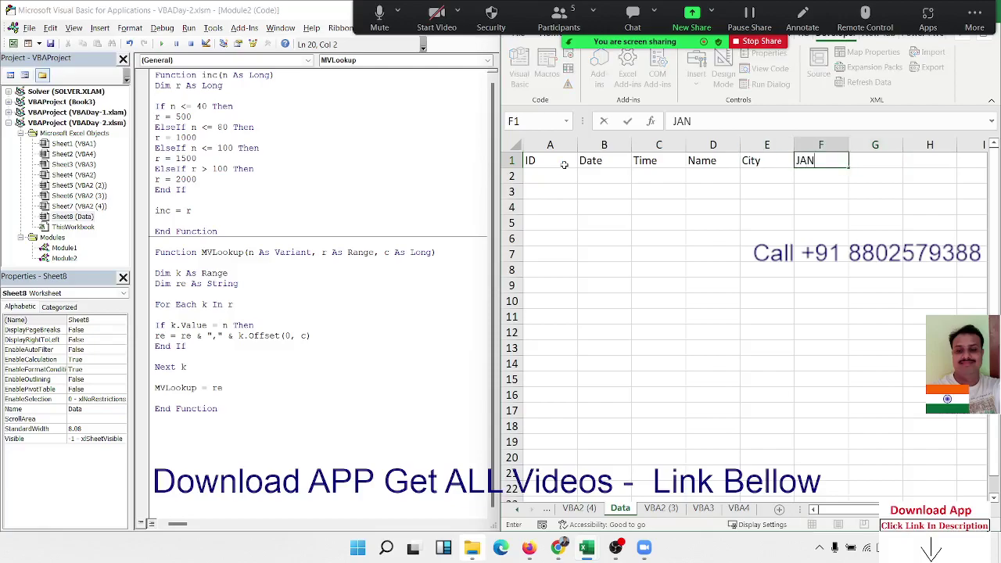
{"action": "left_click", "coordinate": [934, 208]}
{"action": "left_click", "coordinate": [821, 165]}
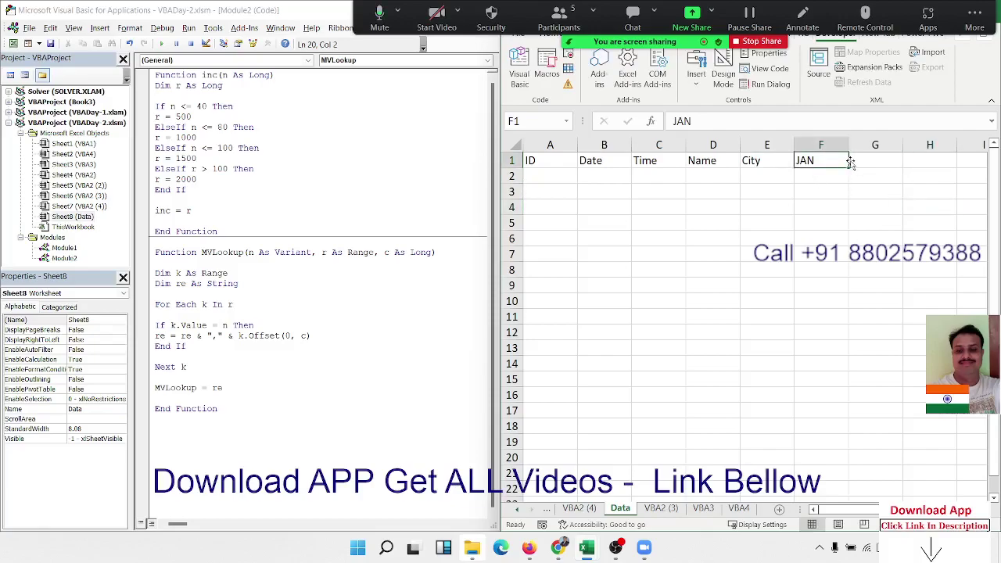
{"action": "mouse_move", "coordinate": [848, 169]}
{"action": "left_mouse_down"}
{"action": "mouse_move", "coordinate": [957, 162]}
{"action": "mouse_move", "coordinate": [886, 170]}
{"action": "left_mouse_up"}
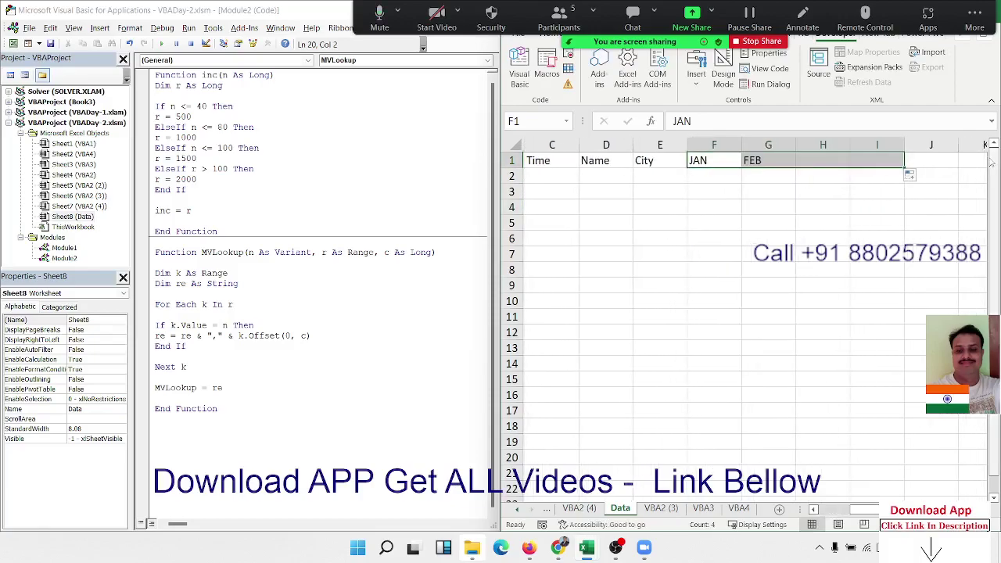
Step: Add the header Total in J1 and jump back to the sheet's start
{"action": "left_click", "coordinate": [918, 162]}
{"action": "type", "text": "Total"}
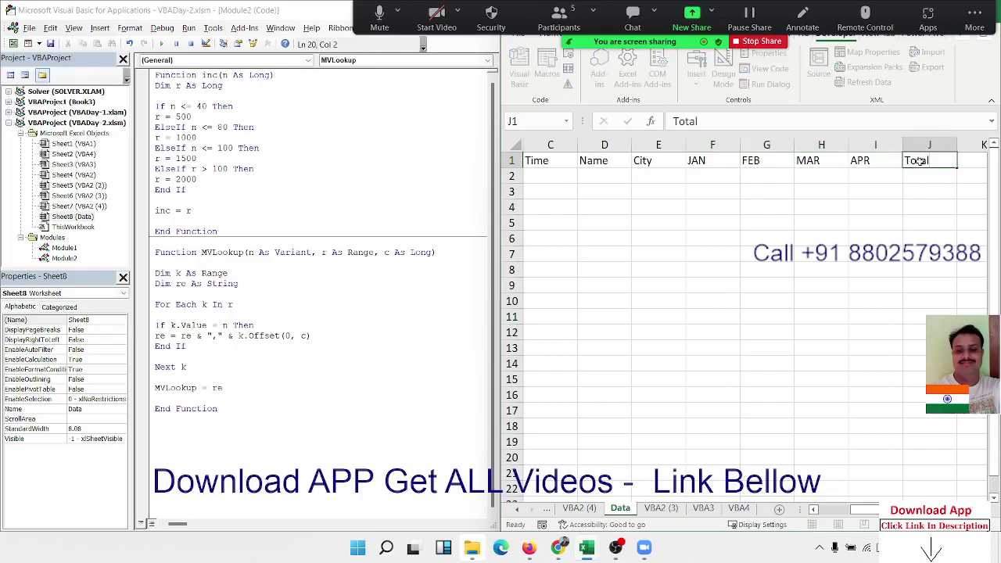
{"action": "key", "text": "Return"}
{"action": "key", "text": "Home"}
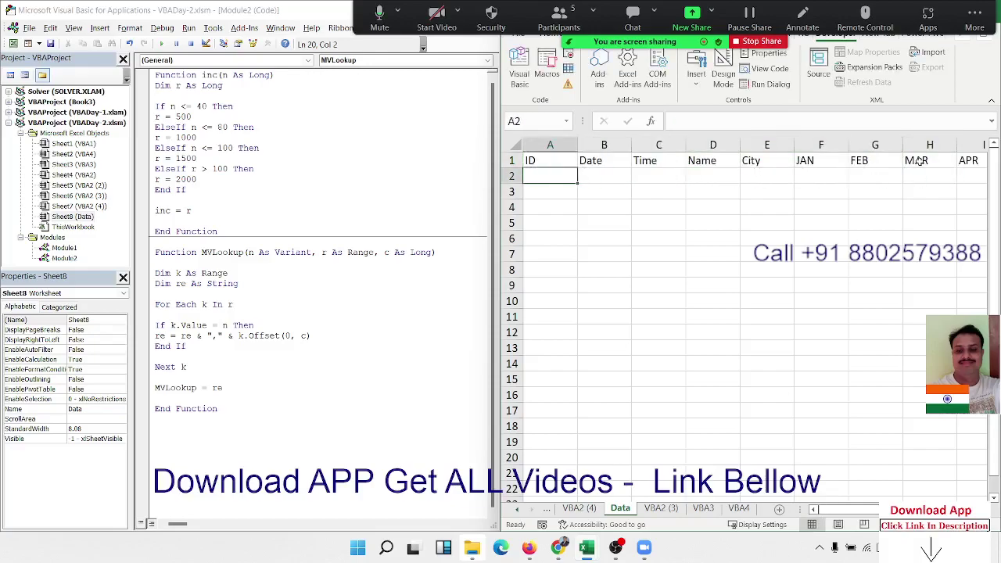
Step: Insert a new UserForm, resize it, and move the Toolbox aside
{"action": "left_click", "coordinate": [99, 28]}
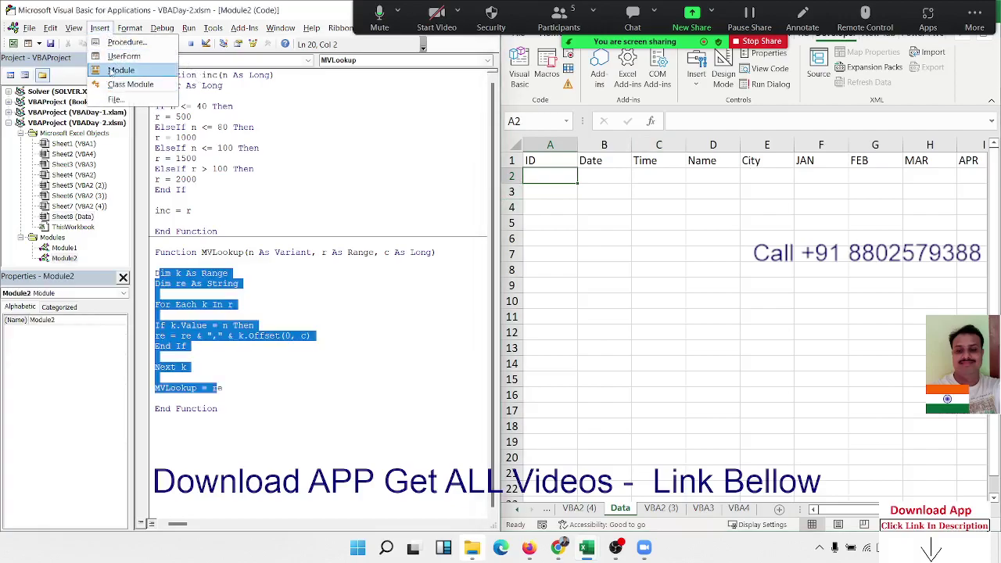
{"action": "left_click", "coordinate": [121, 56]}
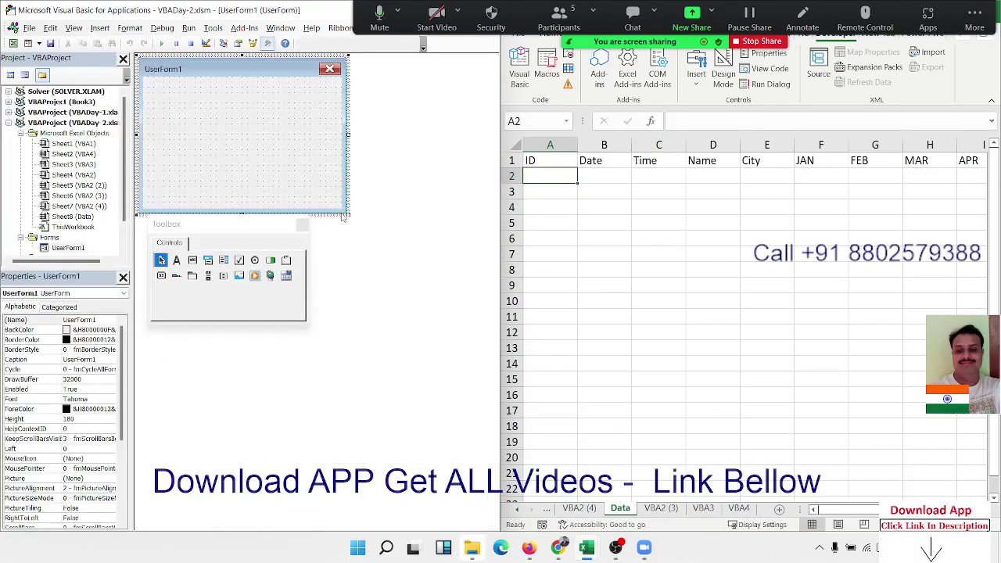
{"action": "left_click_drag", "start_coordinate": [349, 217], "coordinate": [483, 416]}
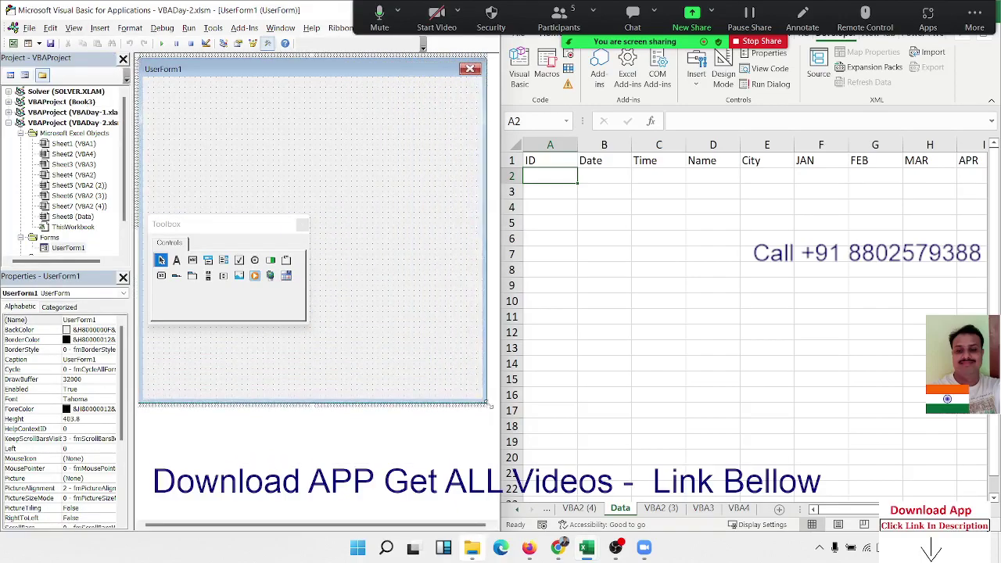
{"action": "left_click_drag", "start_coordinate": [484, 416], "coordinate": [494, 380]}
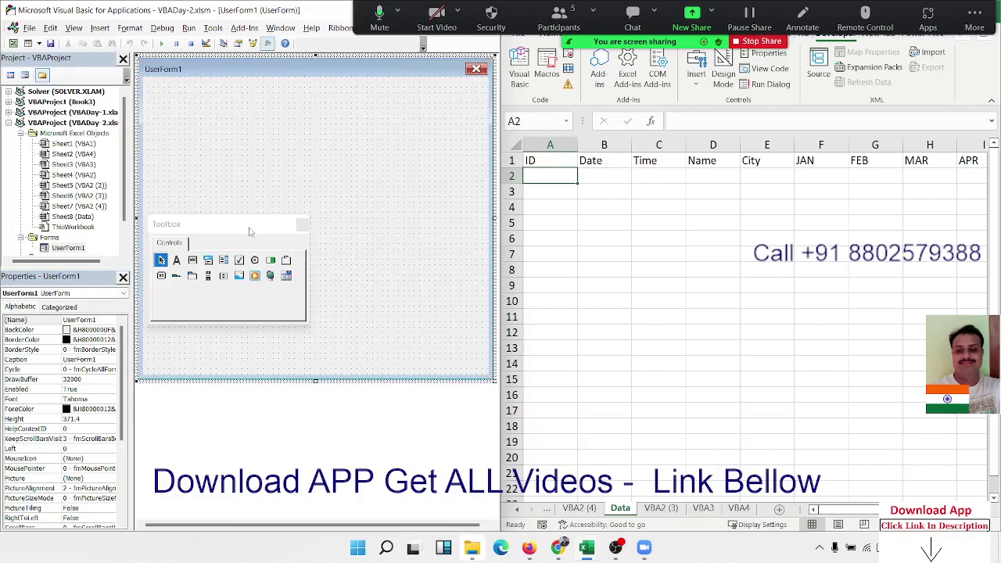
{"action": "left_click_drag", "start_coordinate": [251, 231], "coordinate": [306, 345]}
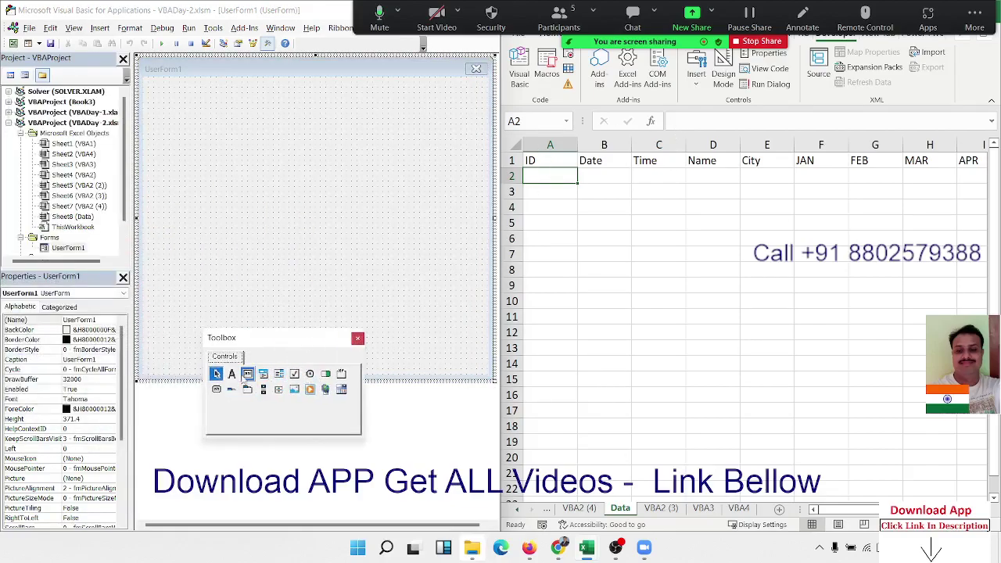
Step: Draw a text box near the top-left and a label across the form's top
{"action": "left_click", "coordinate": [247, 374]}
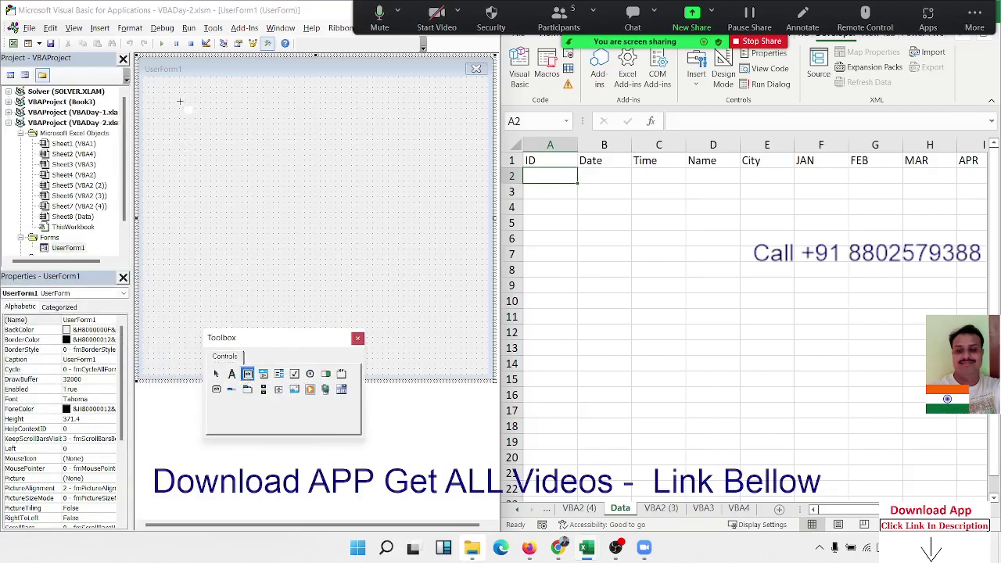
{"action": "left_click_drag", "start_coordinate": [180, 102], "coordinate": [213, 129]}
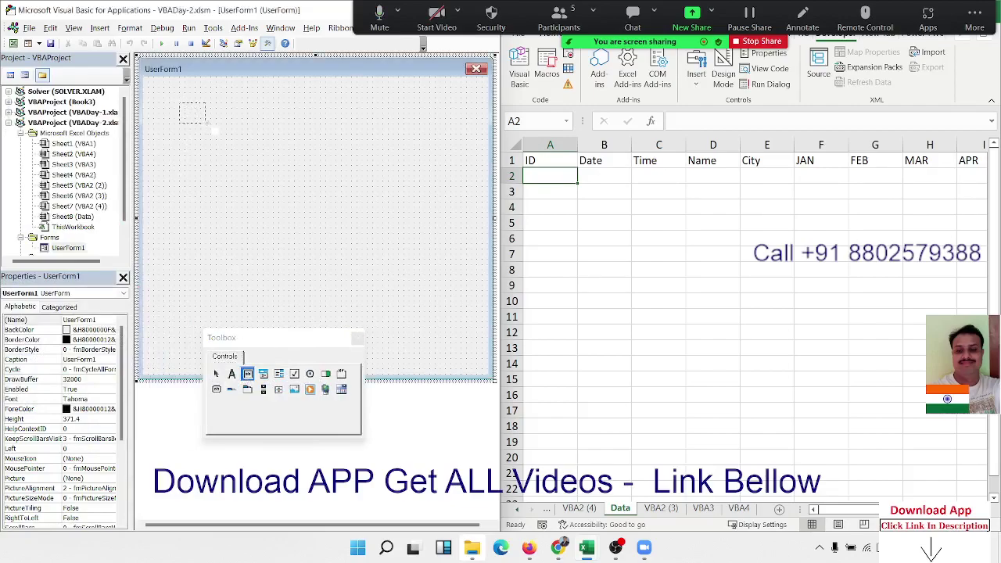
{"action": "left_click_drag", "start_coordinate": [212, 130], "coordinate": [208, 137]}
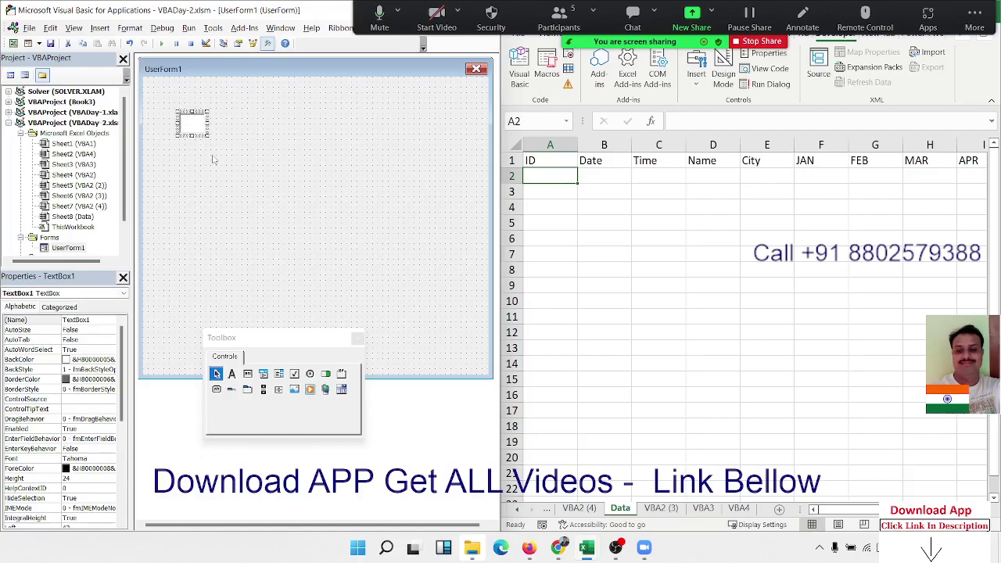
{"action": "left_click", "coordinate": [232, 374]}
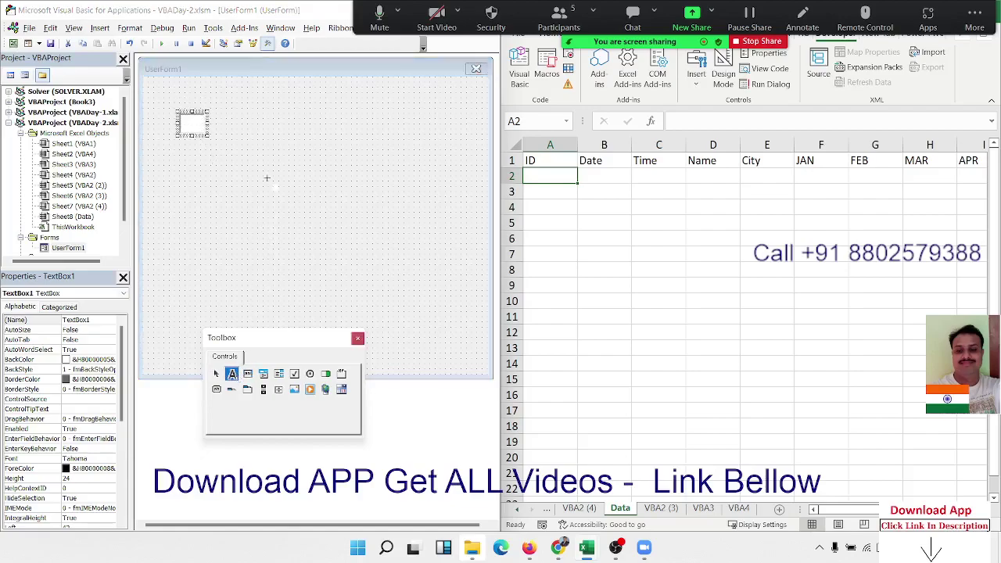
{"action": "left_click", "coordinate": [240, 78]}
{"action": "left_click_drag", "start_coordinate": [240, 78], "coordinate": [400, 104]}
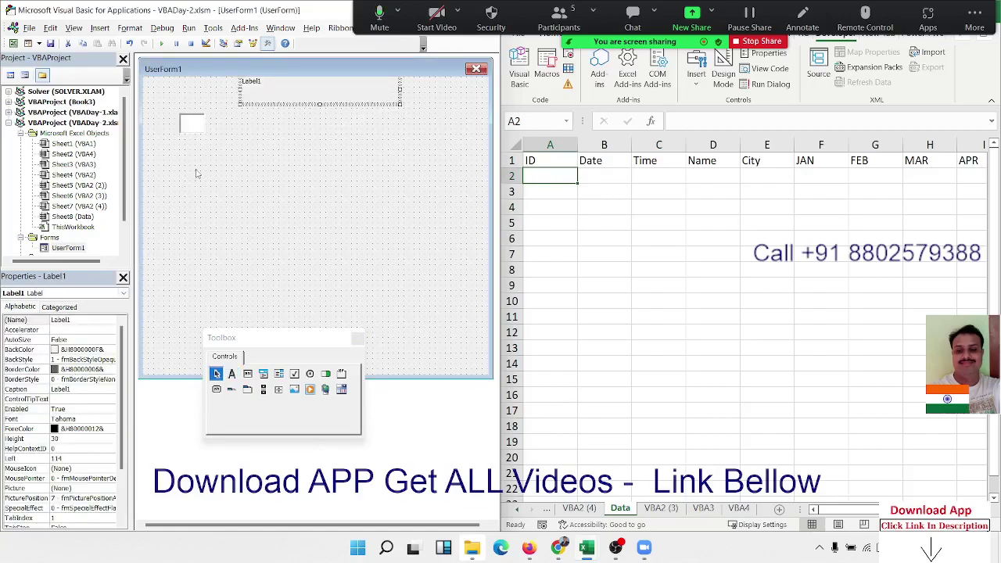
Step: Change Label1's caption to 'Data Entry Form'
{"action": "left_click", "coordinate": [76, 390]}
{"action": "left_click_drag", "start_coordinate": [76, 391], "coordinate": [49, 388]}
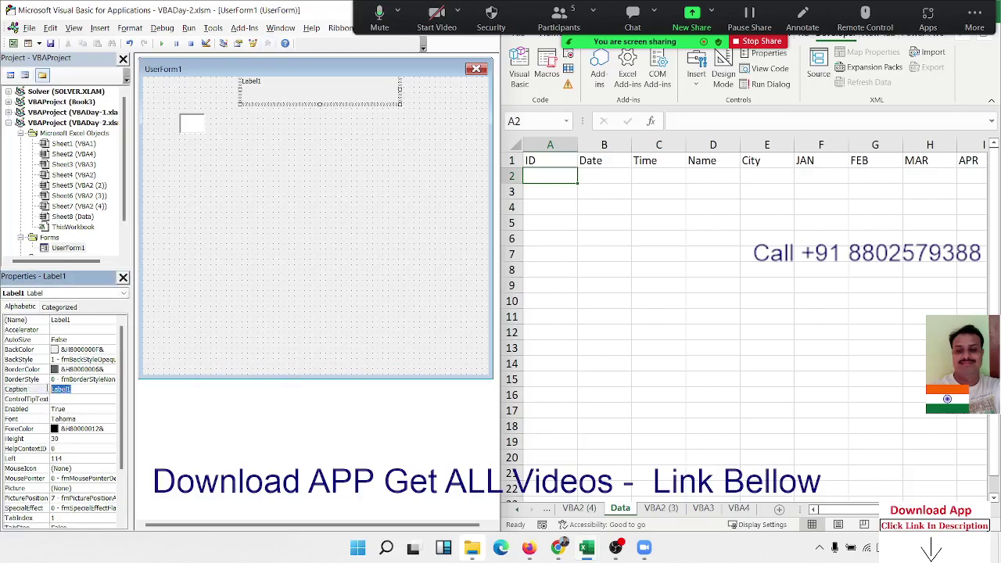
{"action": "type", "text": "Data Entry Form"}
{"action": "key", "text": "Tab"}
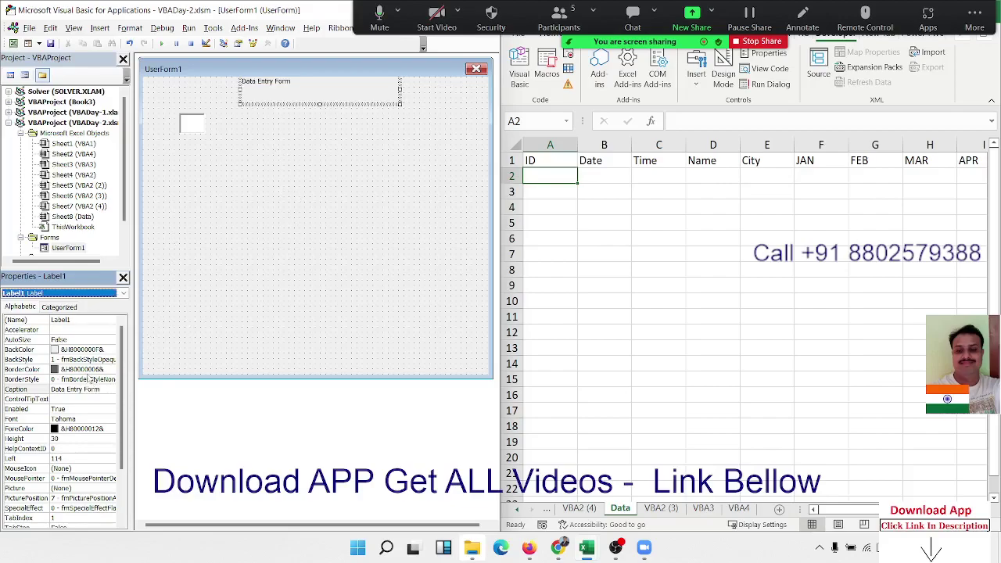
Step: Set the label's font to Bold, size 28
{"action": "left_click", "coordinate": [75, 420]}
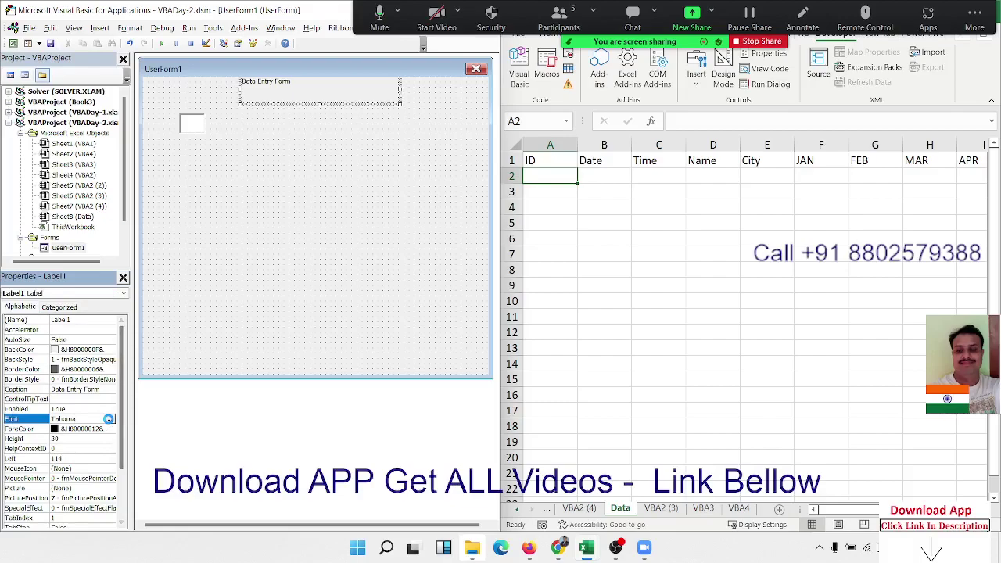
{"action": "left_click", "coordinate": [109, 419]}
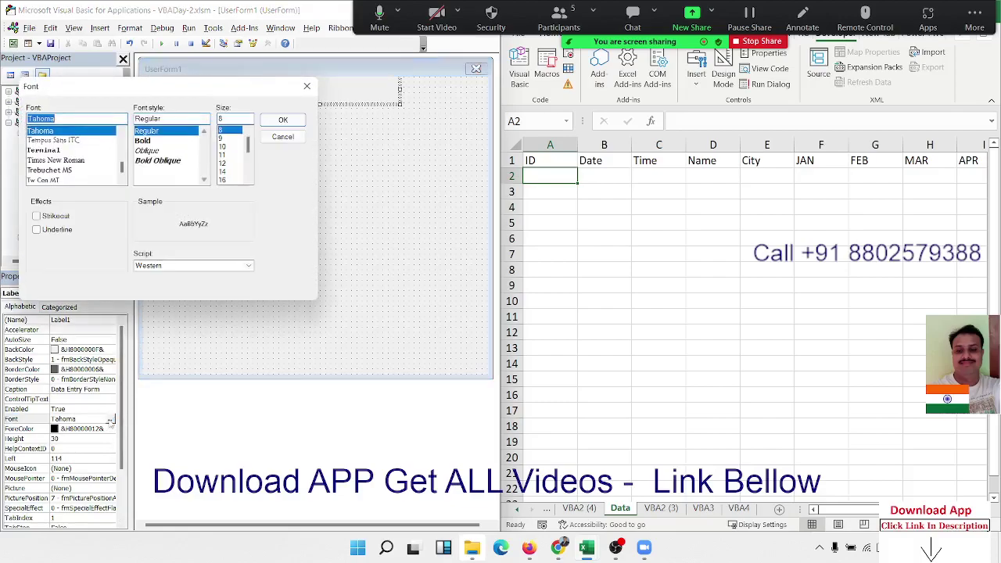
{"action": "left_click", "coordinate": [145, 141]}
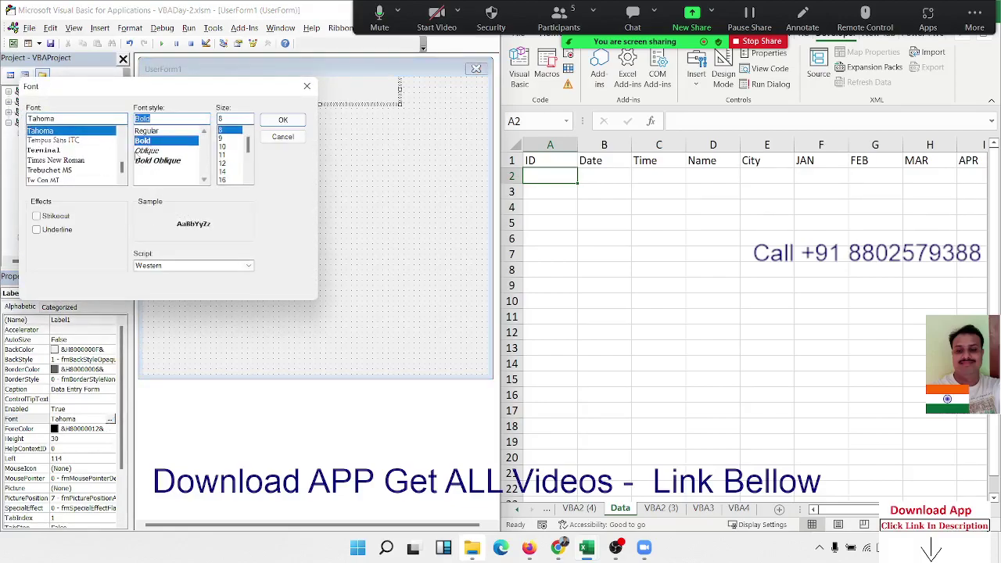
{"action": "left_click", "coordinate": [222, 170]}
{"action": "scroll", "coordinate": [223, 168], "scroll_direction": "down", "scroll_amount": 3}
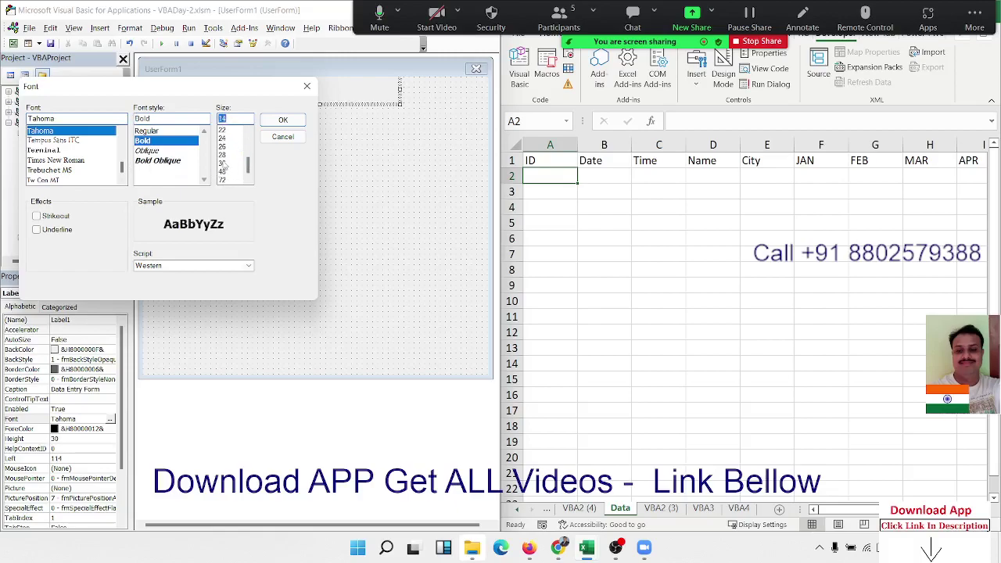
{"action": "left_click", "coordinate": [223, 155]}
{"action": "left_click", "coordinate": [283, 119]}
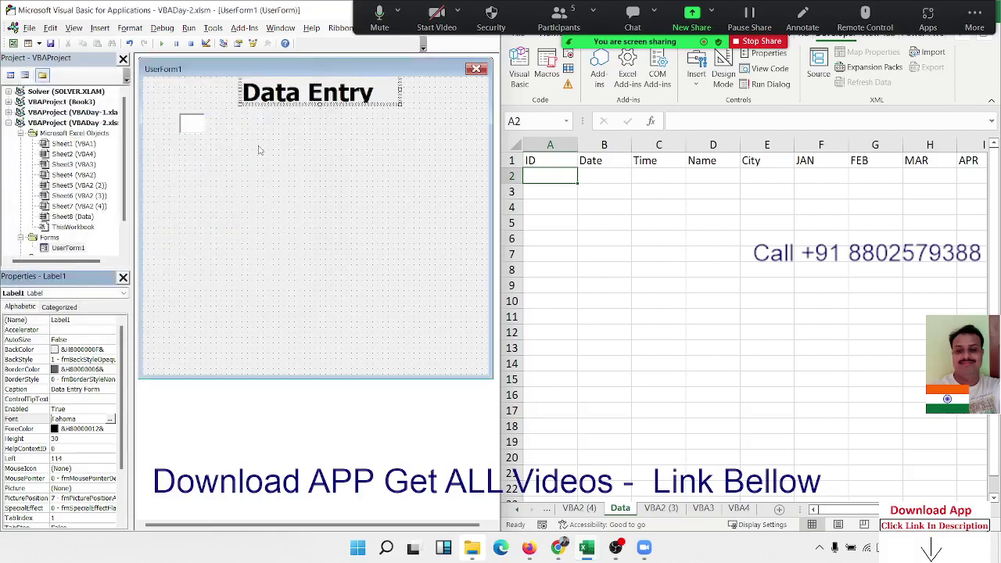
Step: Enlarge and widen the title label so 'Data Entry Form' fits on one line
{"action": "left_click_drag", "start_coordinate": [401, 104], "coordinate": [434, 123]}
{"action": "left_click", "coordinate": [440, 127]}
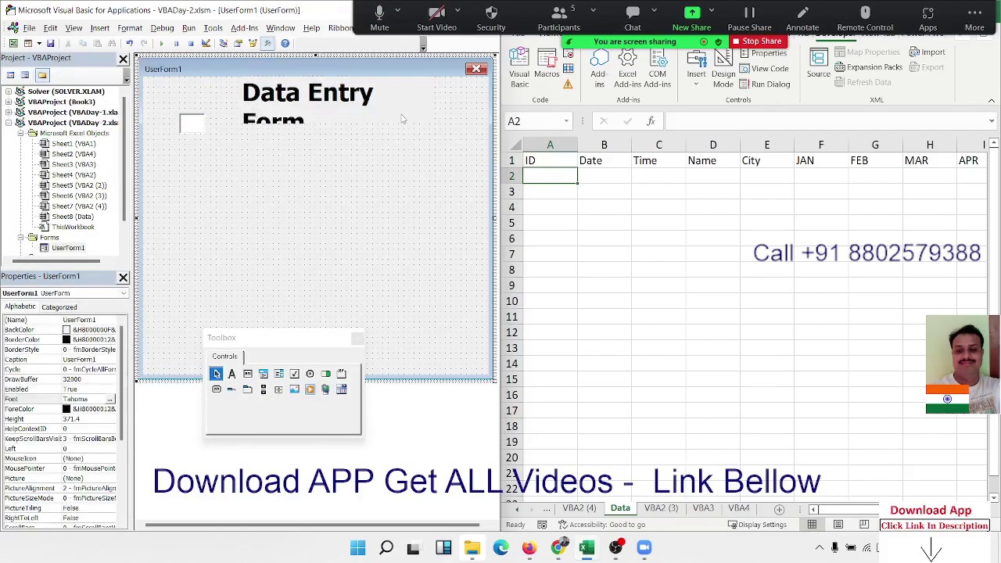
{"action": "left_click", "coordinate": [401, 119]}
{"action": "left_click_drag", "start_coordinate": [434, 101], "coordinate": [465, 104]}
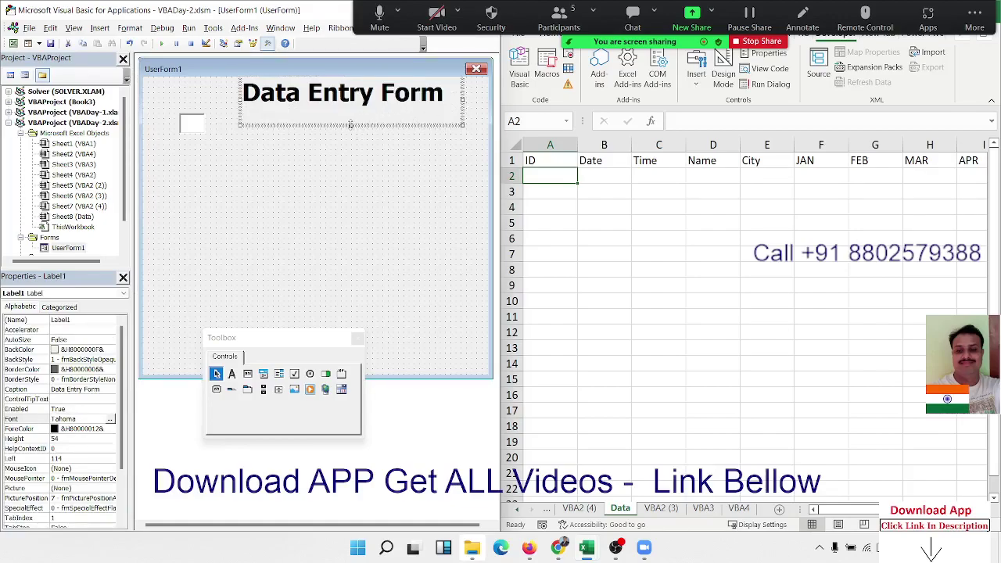
Step: Trim the title label, then add a shrunk-to-fit 'ID' label beside the first text box
{"action": "left_click_drag", "start_coordinate": [350, 126], "coordinate": [353, 112]}
{"action": "left_click", "coordinate": [342, 151]}
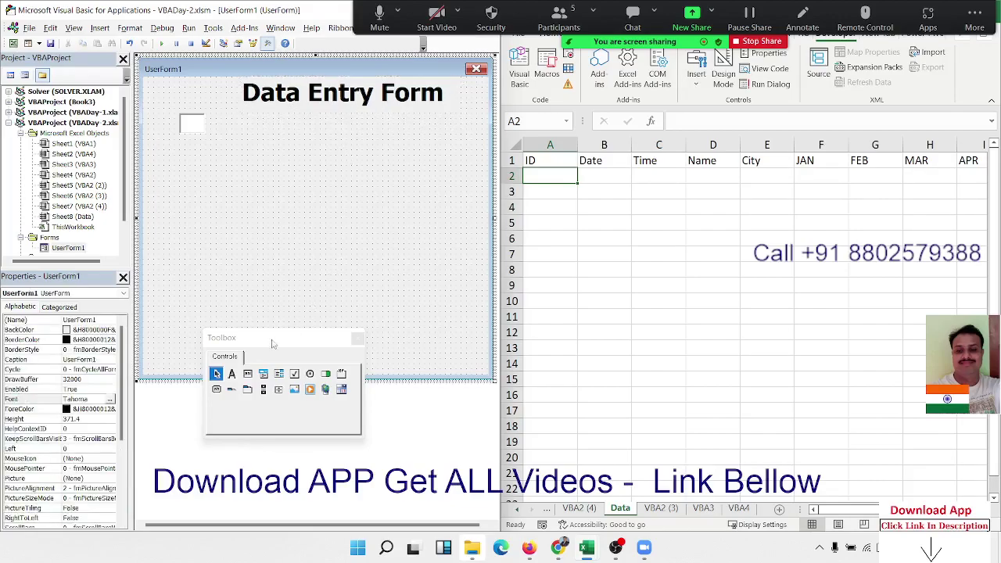
{"action": "left_click", "coordinate": [231, 373]}
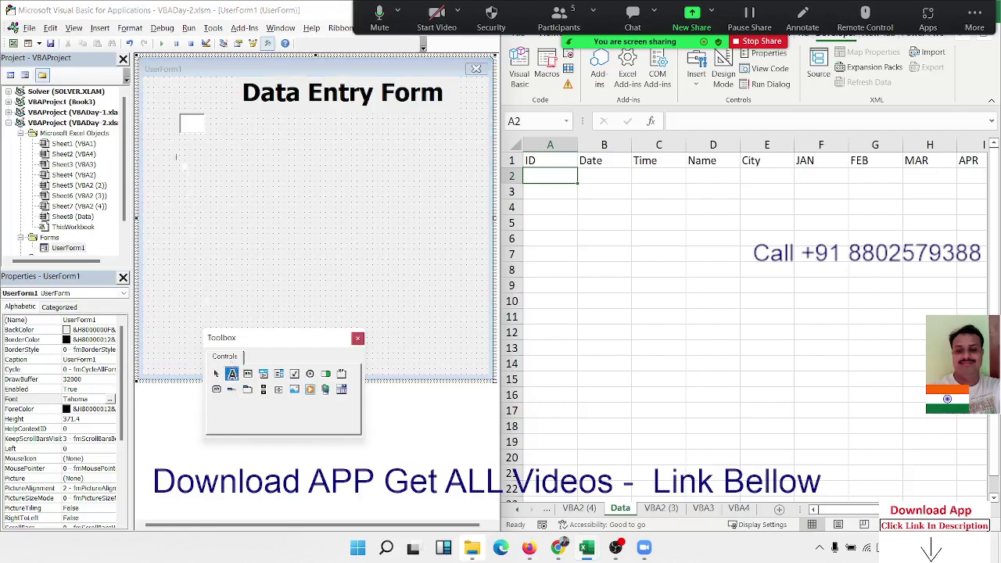
{"action": "left_click_drag", "start_coordinate": [157, 123], "coordinate": [178, 137]}
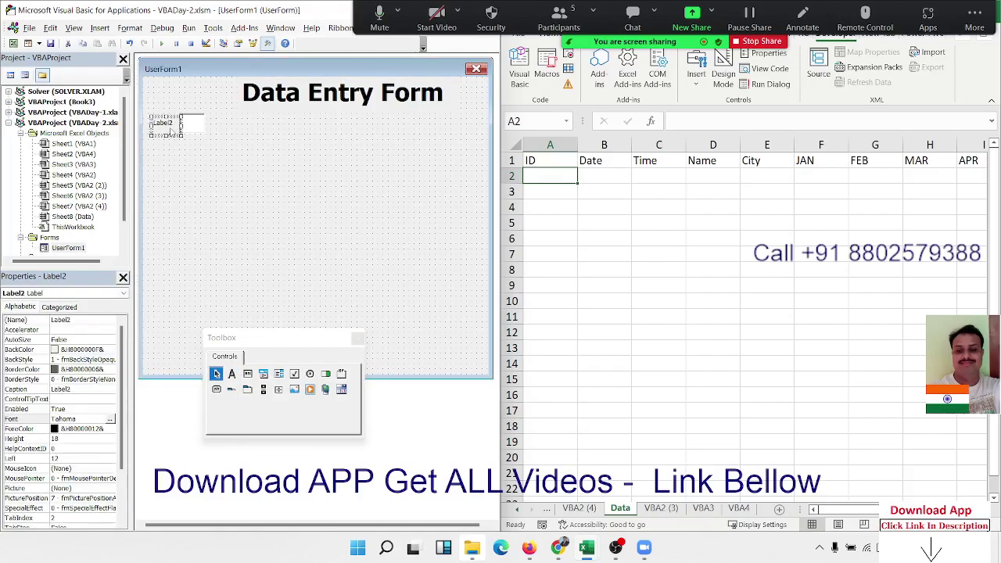
{"action": "key", "text": "BackSpace"}
{"action": "key", "text": "BackSpace"}
{"action": "key", "text": "BackSpace"}
{"action": "key", "text": "BackSpace"}
{"action": "key", "text": "BackSpace"}
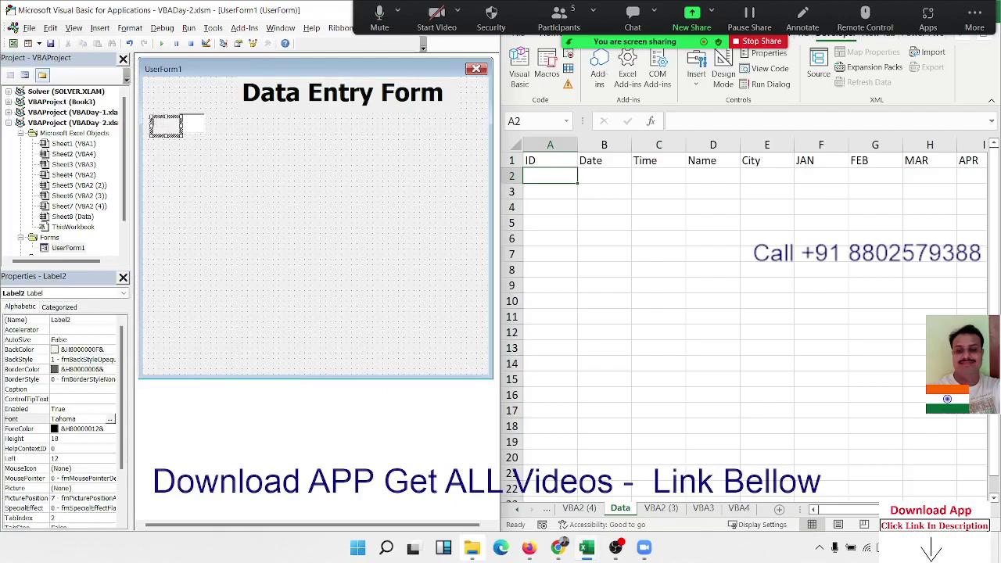
{"action": "type", "text": "ID"}
{"action": "left_click_drag", "start_coordinate": [183, 138], "coordinate": [164, 129]}
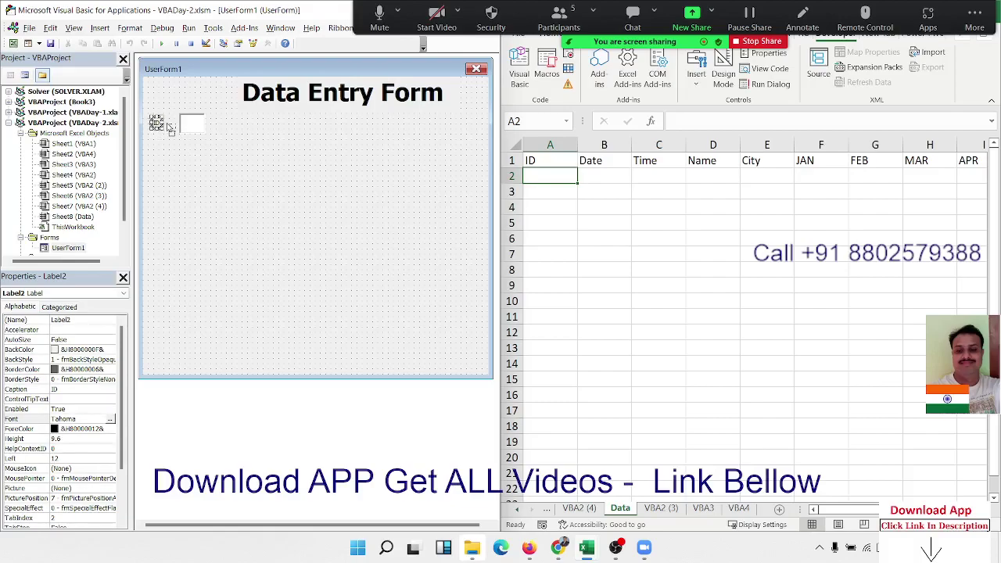
{"action": "left_click", "coordinate": [184, 143]}
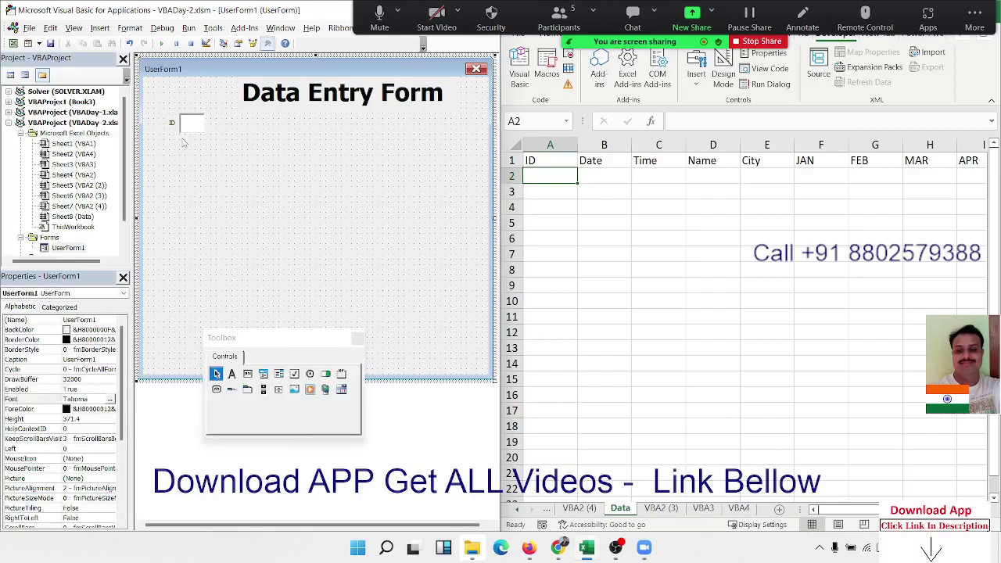
Step: Draw a second text box at the top right with a 'Date' label to its left
{"action": "left_click", "coordinate": [247, 374]}
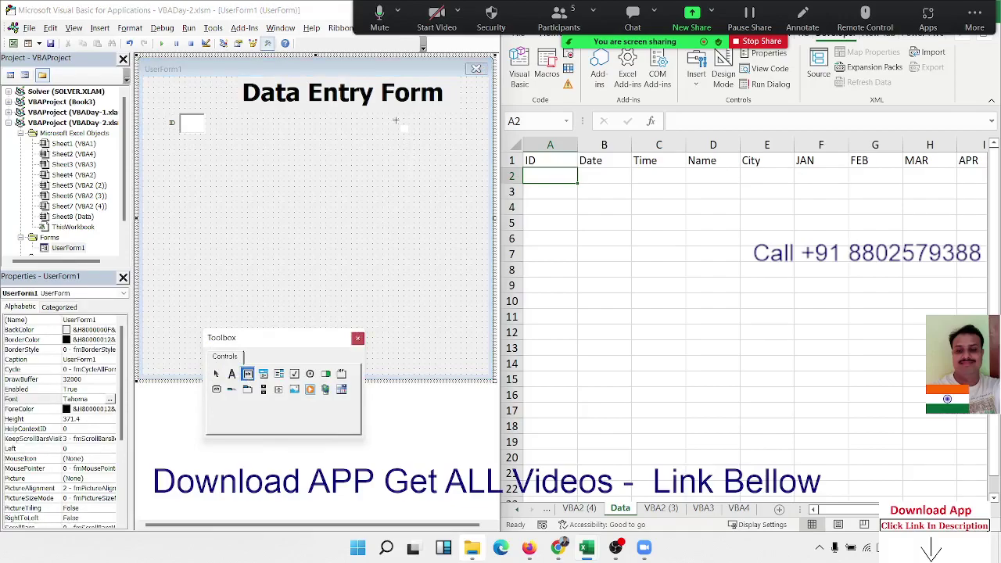
{"action": "left_click_drag", "start_coordinate": [396, 120], "coordinate": [470, 143]}
{"action": "left_click", "coordinate": [232, 374]}
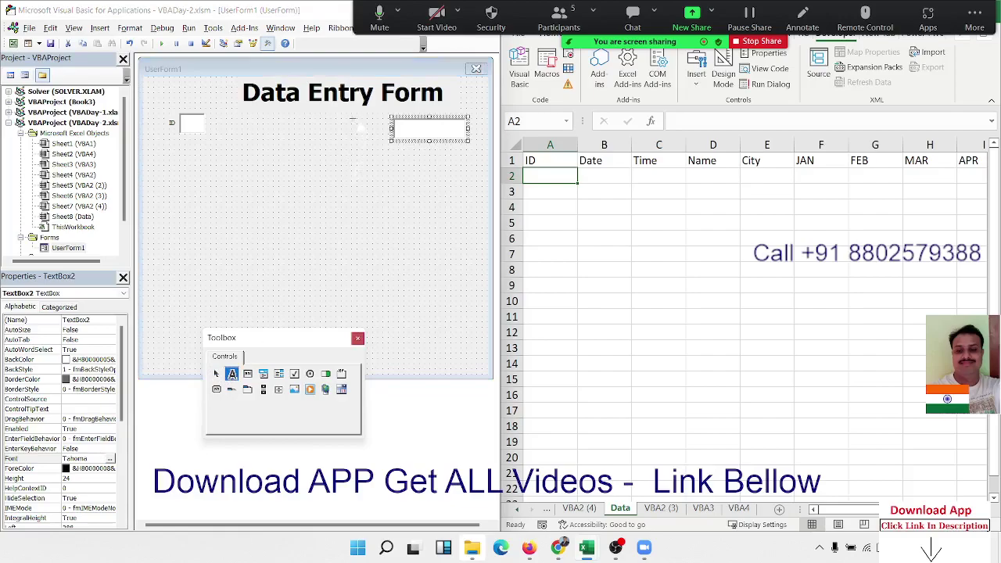
{"action": "mouse_move", "coordinate": [348, 119]}
{"action": "left_mouse_down"}
{"action": "mouse_move", "coordinate": [364, 139]}
{"action": "mouse_move", "coordinate": [386, 142]}
{"action": "left_mouse_up"}
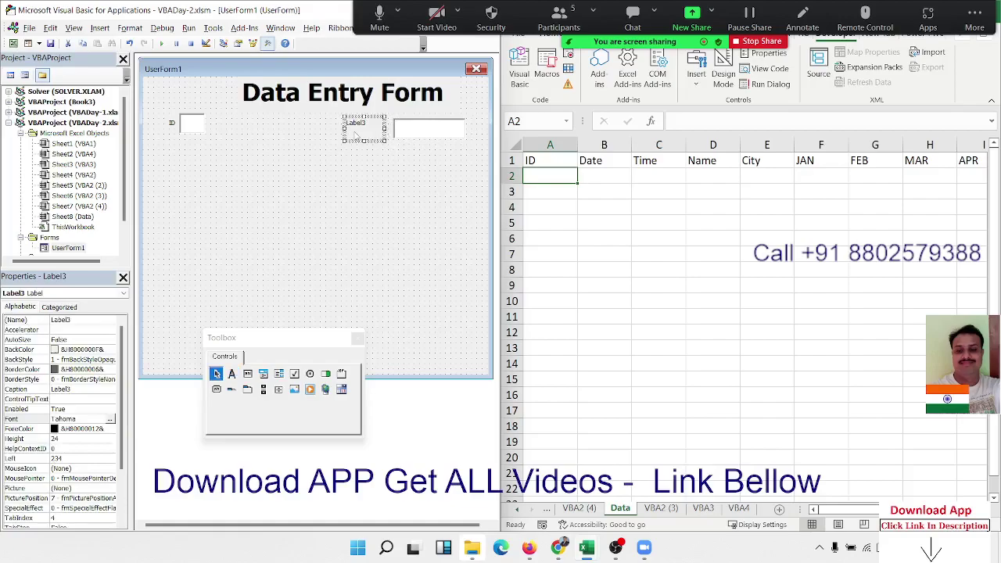
{"action": "key", "text": "Delete"}
{"action": "key", "text": "Delete"}
{"action": "key", "text": "Delete"}
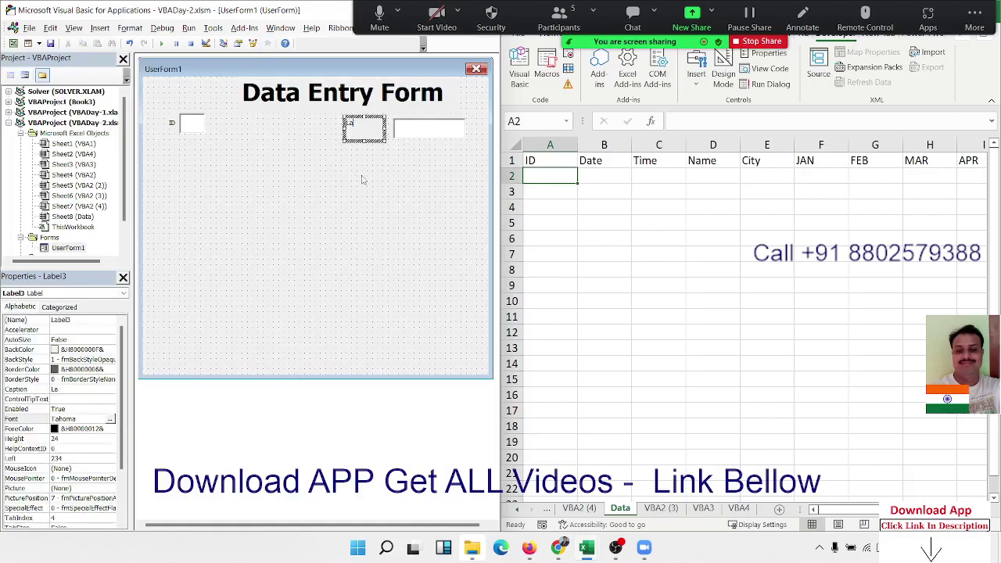
{"action": "key", "text": "BackSpace"}
{"action": "key", "text": "BackSpace"}
{"action": "type", "text": "Dat"}
{"action": "left_click", "coordinate": [383, 147]}
{"action": "mouse_move", "coordinate": [384, 141]}
{"action": "left_mouse_down"}
{"action": "mouse_move", "coordinate": [362, 135]}
{"action": "mouse_move", "coordinate": [381, 131]}
{"action": "left_mouse_up"}
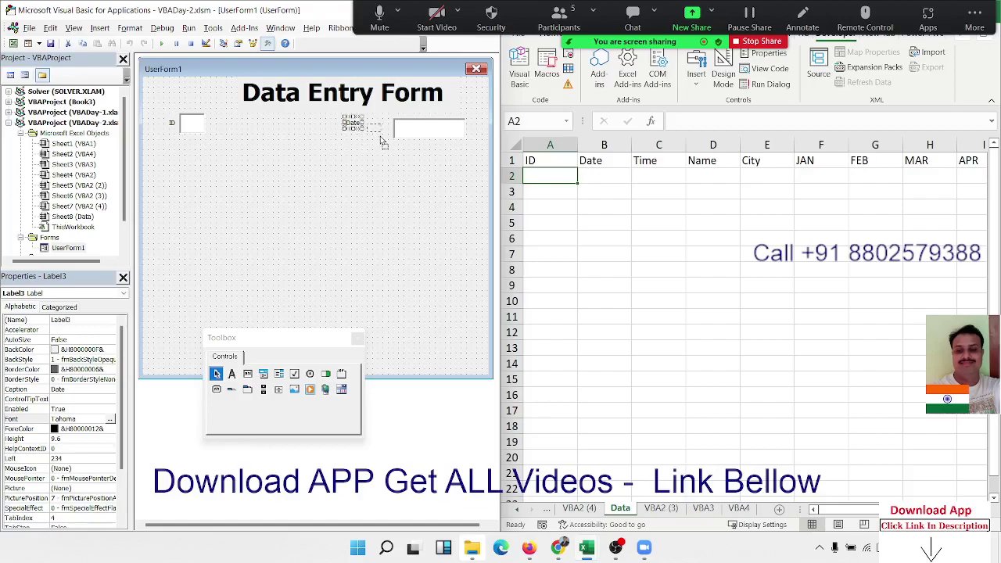
{"action": "left_click", "coordinate": [370, 152]}
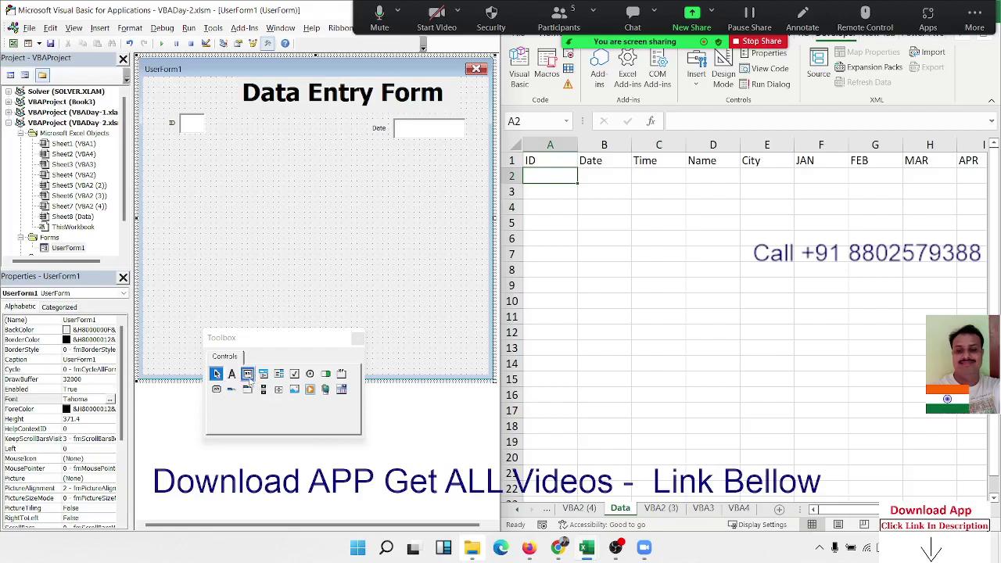
Step: Add a wide text box below the ID row with a 'Name' label beside it
{"action": "left_click", "coordinate": [247, 376]}
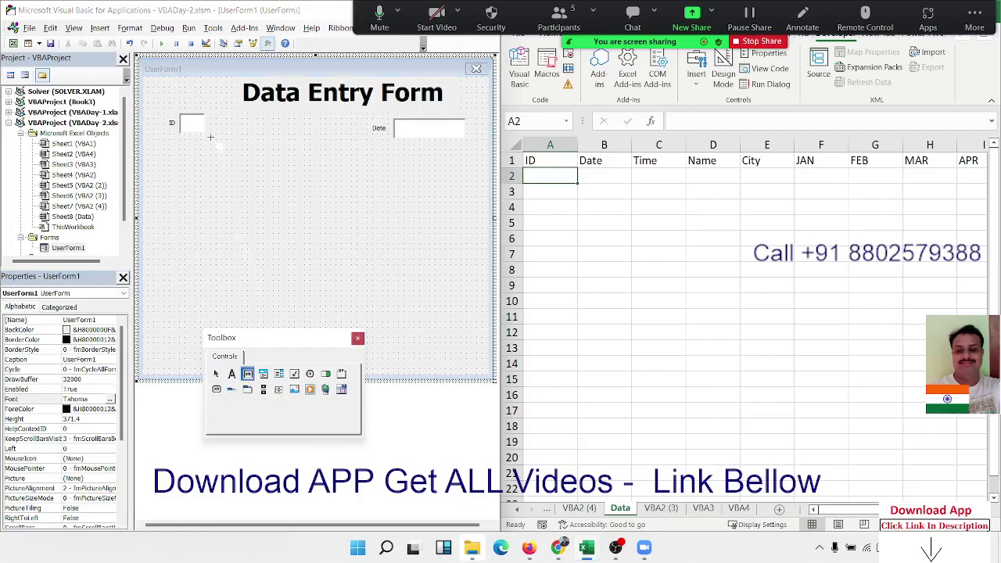
{"action": "left_click_drag", "start_coordinate": [196, 154], "coordinate": [397, 183]}
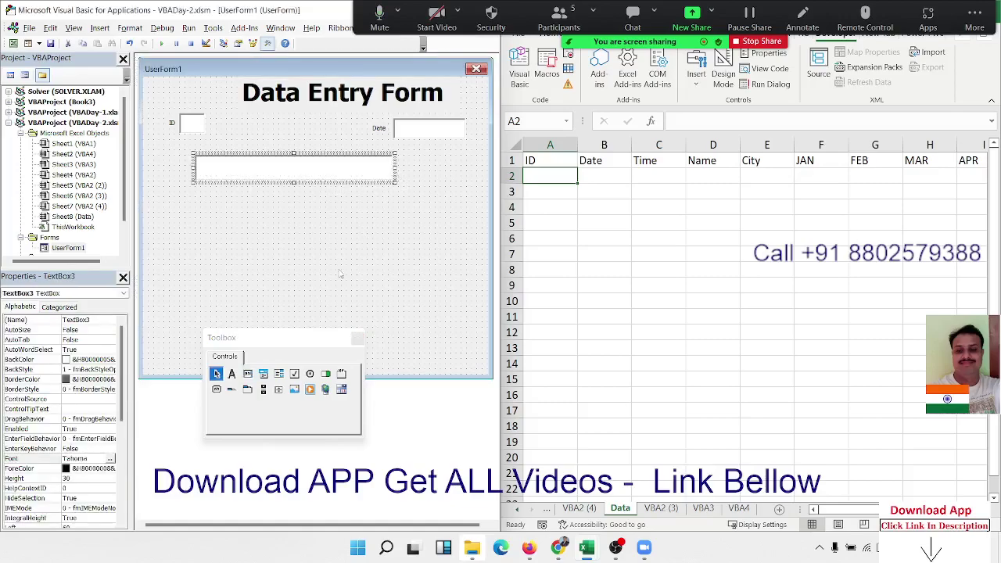
{"action": "left_click", "coordinate": [231, 373]}
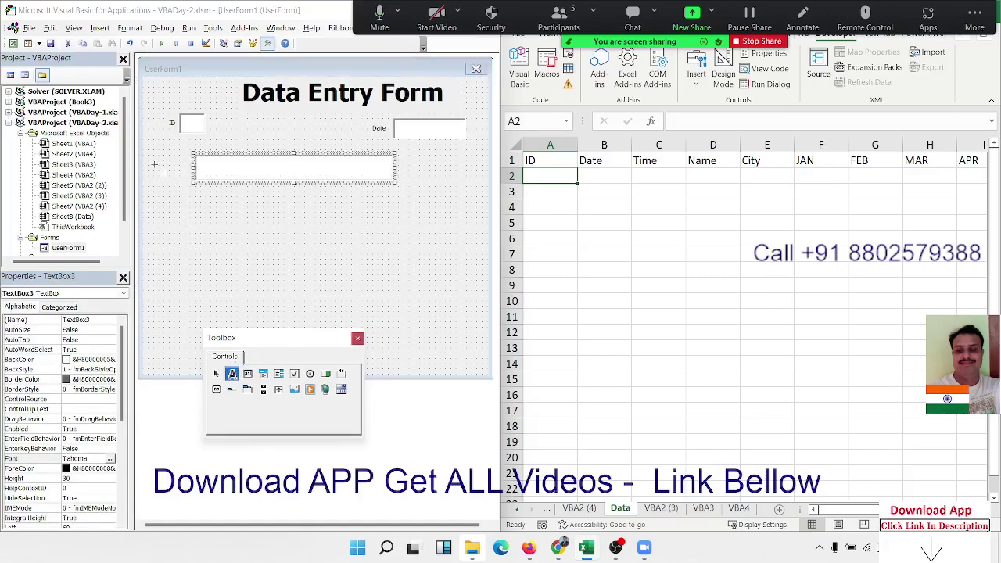
{"action": "left_click_drag", "start_coordinate": [159, 160], "coordinate": [185, 178]}
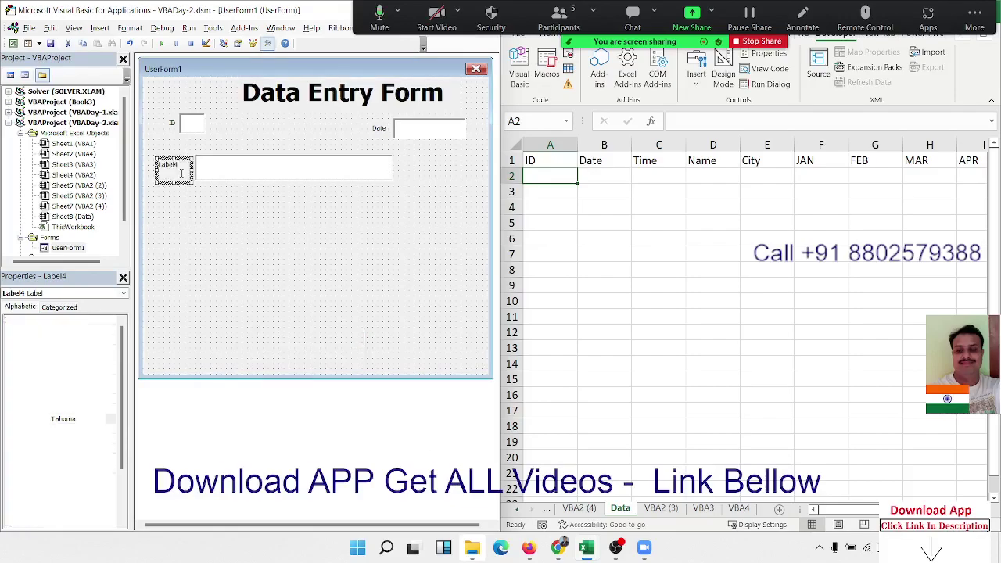
{"action": "left_click", "coordinate": [180, 173]}
{"action": "key", "text": "BackSpace"}
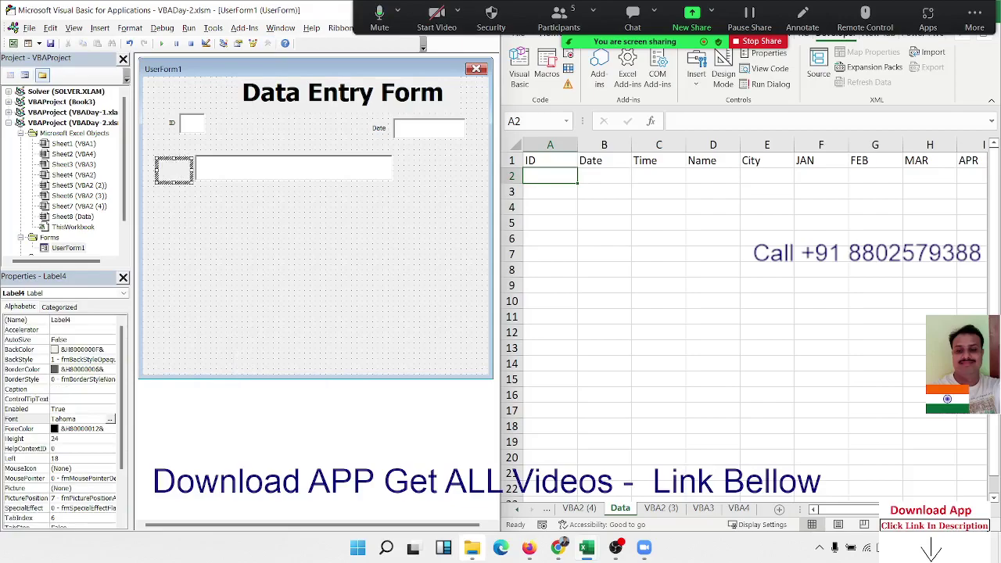
{"action": "type", "text": "Nasm"}
{"action": "key", "text": "BackSpace"}
{"action": "key", "text": "BackSpace"}
{"action": "left_click", "coordinate": [206, 207]}
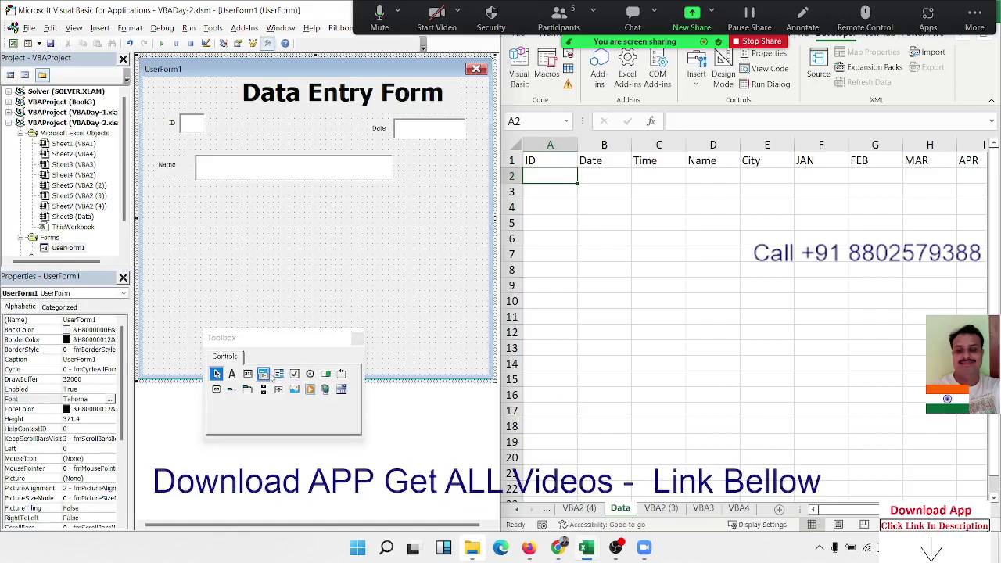
Step: Draw a ComboBox drop-down list below the Name text box
{"action": "left_click", "coordinate": [249, 375]}
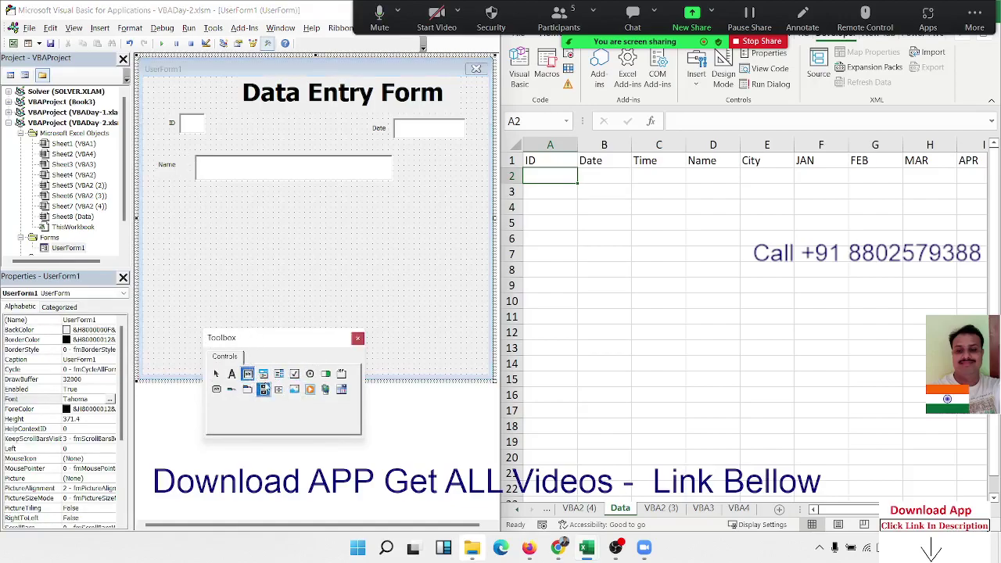
{"action": "left_click", "coordinate": [264, 375]}
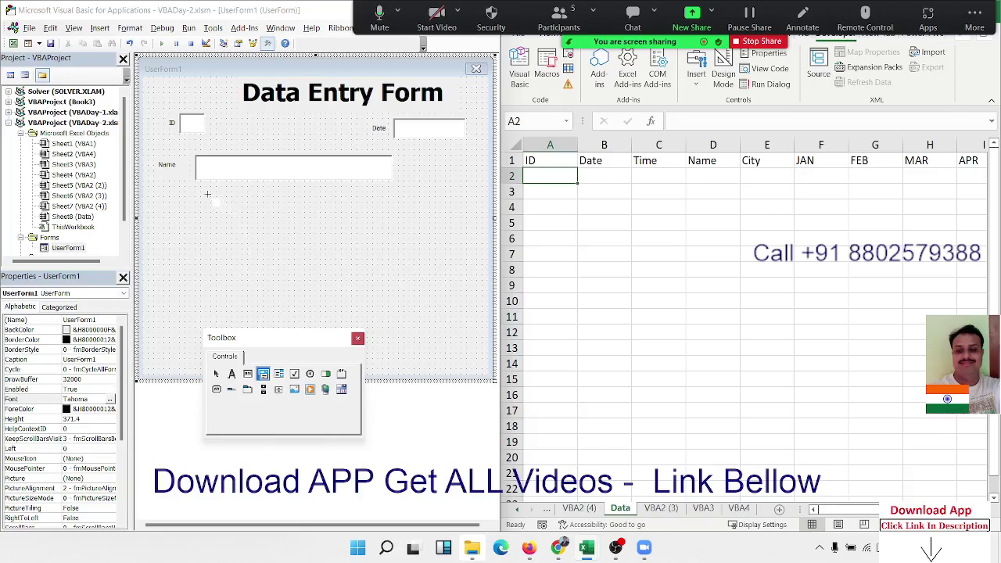
{"action": "mouse_move", "coordinate": [201, 192]}
{"action": "left_mouse_down"}
{"action": "mouse_move", "coordinate": [302, 222]}
{"action": "mouse_move", "coordinate": [284, 220]}
{"action": "left_mouse_up"}
Step: Draw a label left of the ComboBox and caption it 'Select City'
{"action": "left_click", "coordinate": [290, 321]}
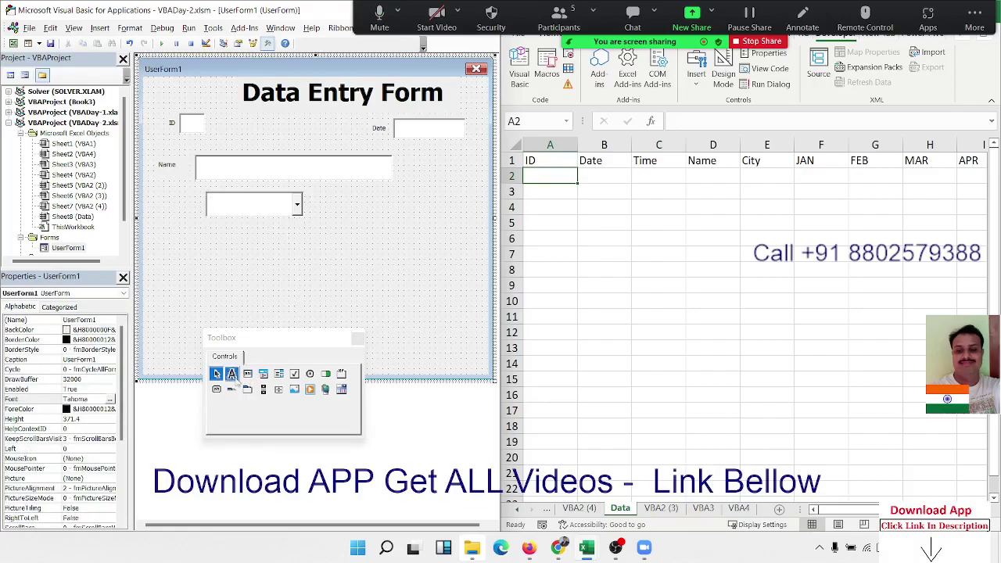
{"action": "left_click", "coordinate": [231, 373]}
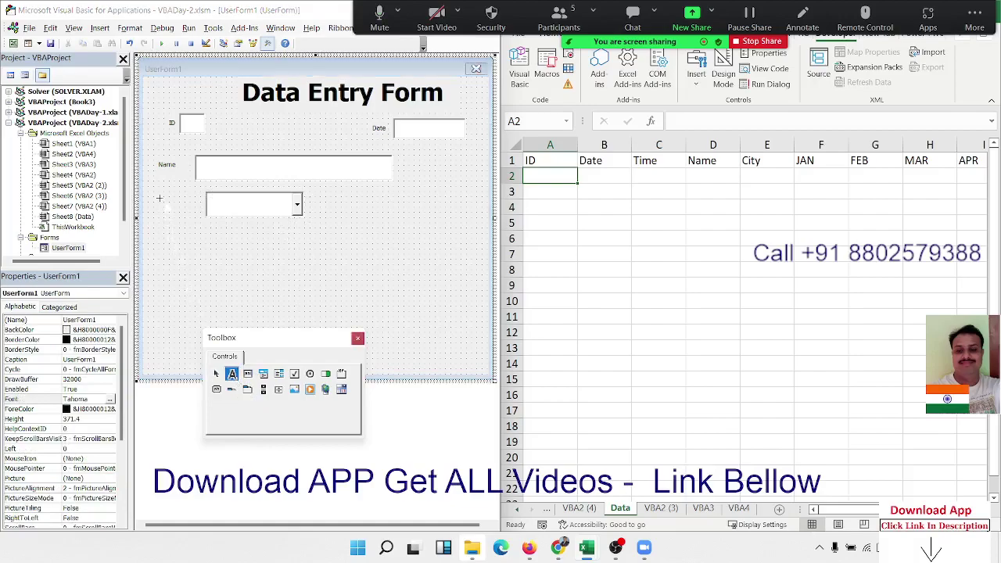
{"action": "left_click_drag", "start_coordinate": [149, 198], "coordinate": [202, 212]}
{"action": "left_click", "coordinate": [190, 205]}
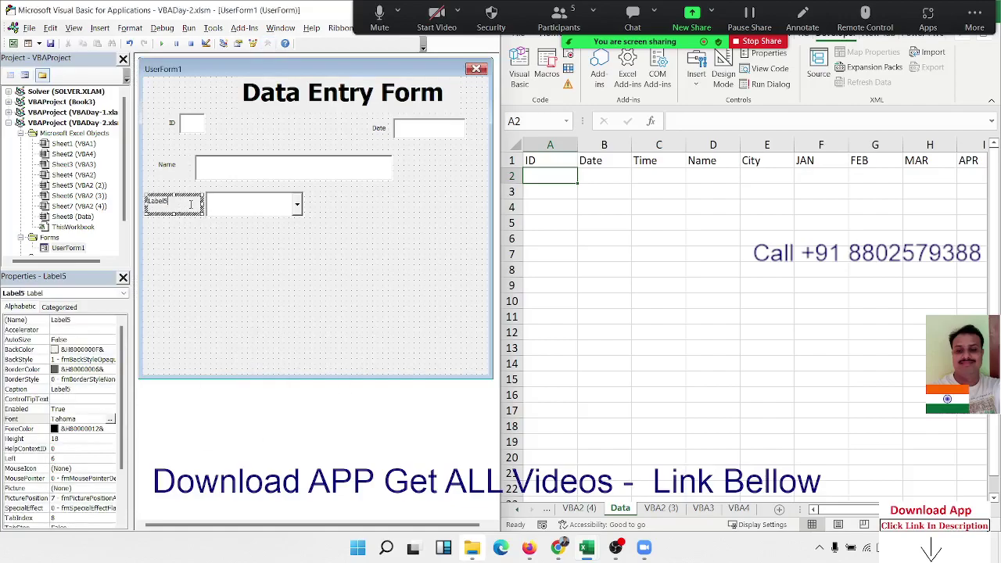
{"action": "key", "text": "BackSpace"}
{"action": "key", "text": "BackSpace"}
{"action": "key", "text": "BackSpace"}
{"action": "type", "text": "ity"}
{"action": "left_click", "coordinate": [239, 258]}
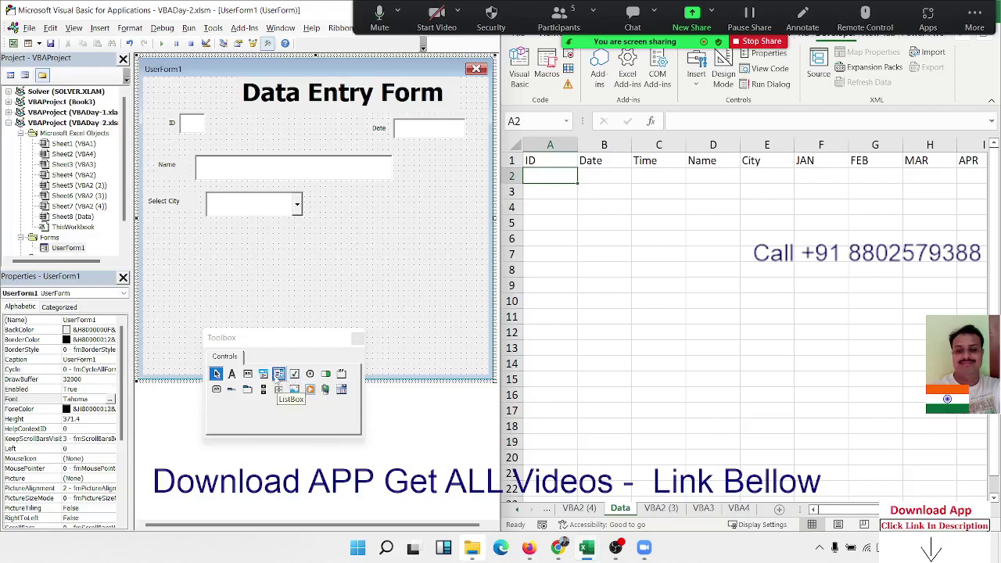
{"action": "left_click", "coordinate": [247, 375]}
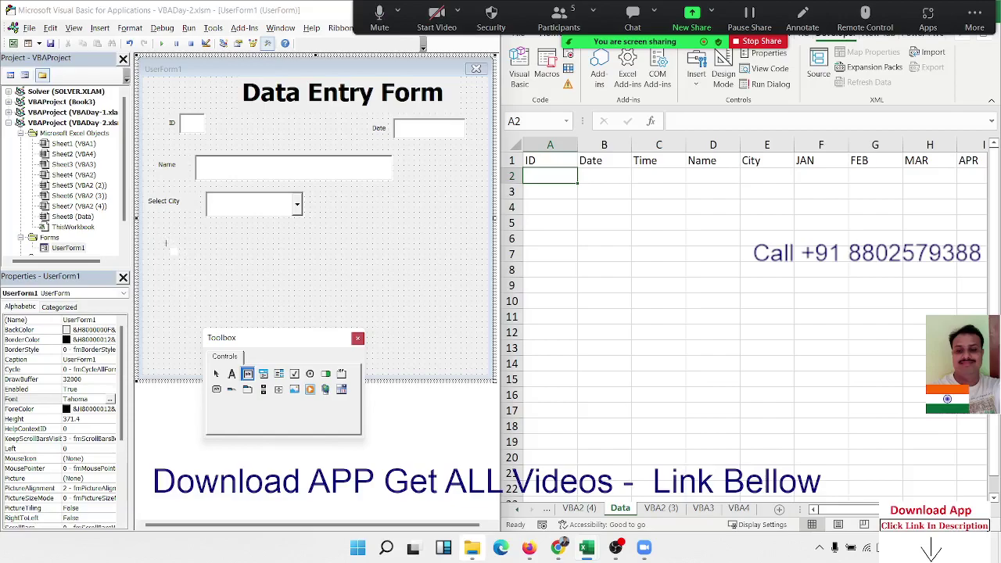
Step: Draw four small text boxes below Select City and line them up in one row
{"action": "left_click_drag", "start_coordinate": [166, 243], "coordinate": [208, 266]}
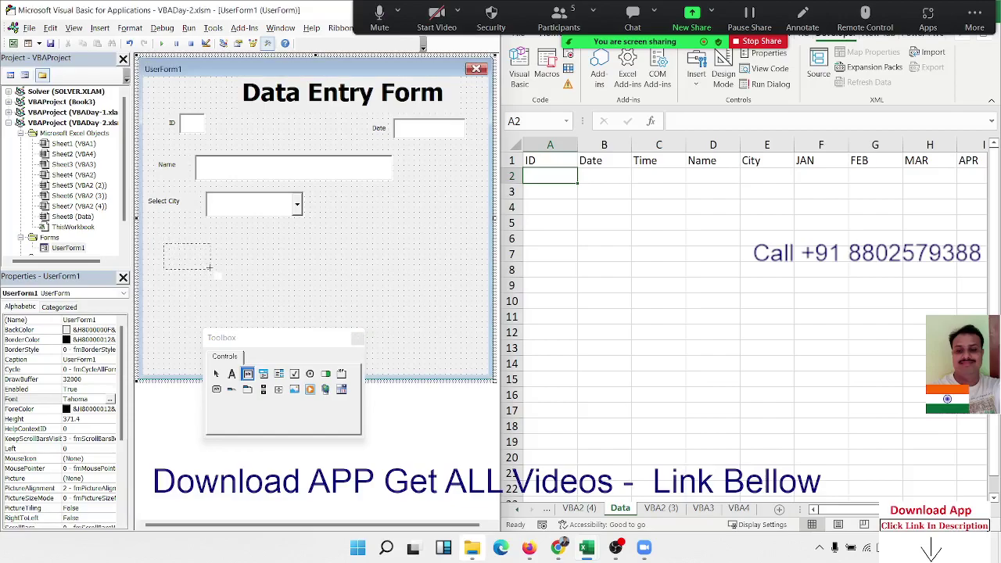
{"action": "left_click_drag", "start_coordinate": [209, 266], "coordinate": [380, 258]}
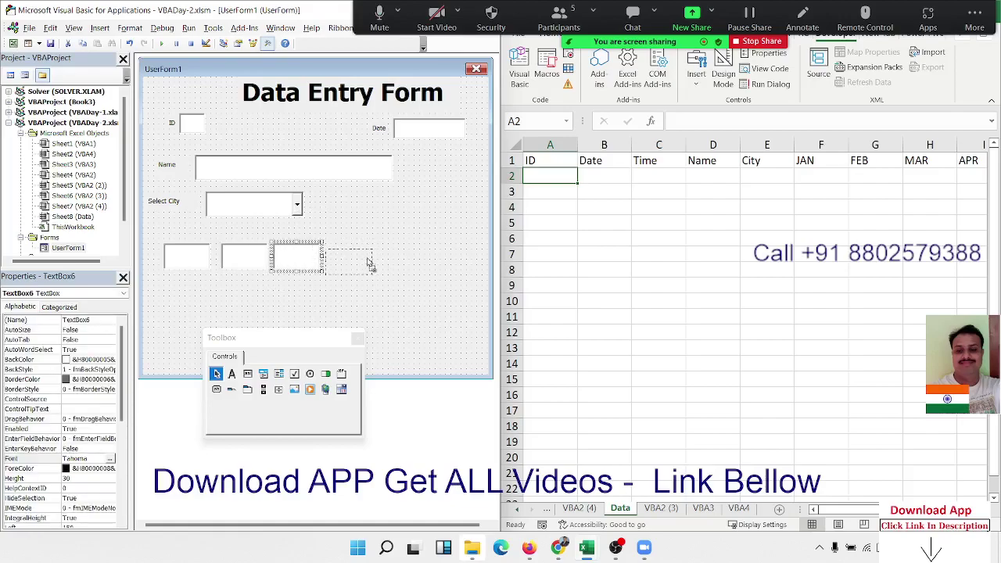
{"action": "mouse_move", "coordinate": [376, 253]}
{"action": "left_mouse_down"}
{"action": "mouse_move", "coordinate": [372, 265]}
{"action": "mouse_move", "coordinate": [295, 262]}
{"action": "left_mouse_up"}
{"action": "left_click", "coordinate": [318, 291]}
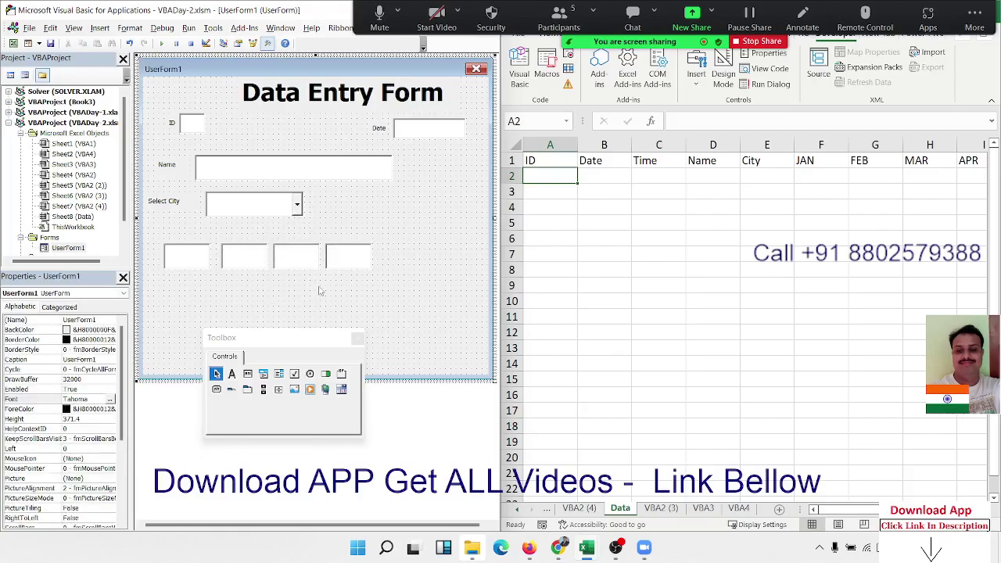
Step: Draw three labels above the first three small text boxes of the lower row
{"action": "left_click", "coordinate": [231, 373]}
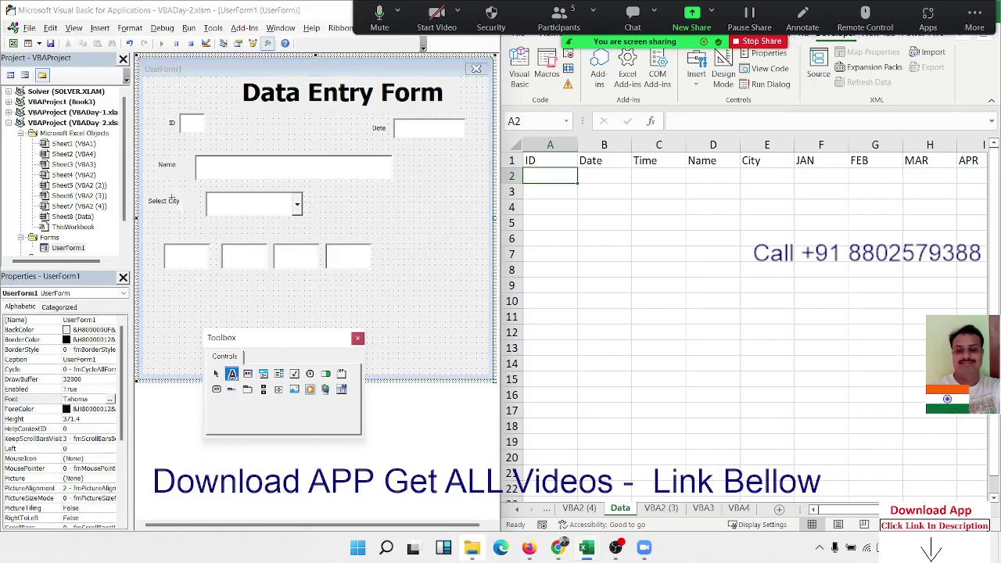
{"action": "left_click_drag", "start_coordinate": [164, 224], "coordinate": [204, 234]}
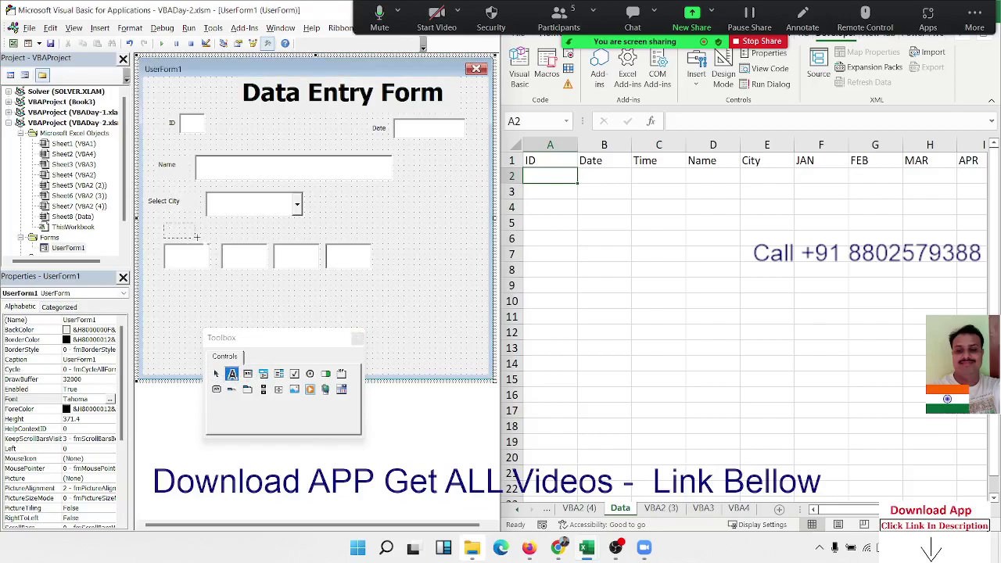
{"action": "left_click", "coordinate": [190, 232]}
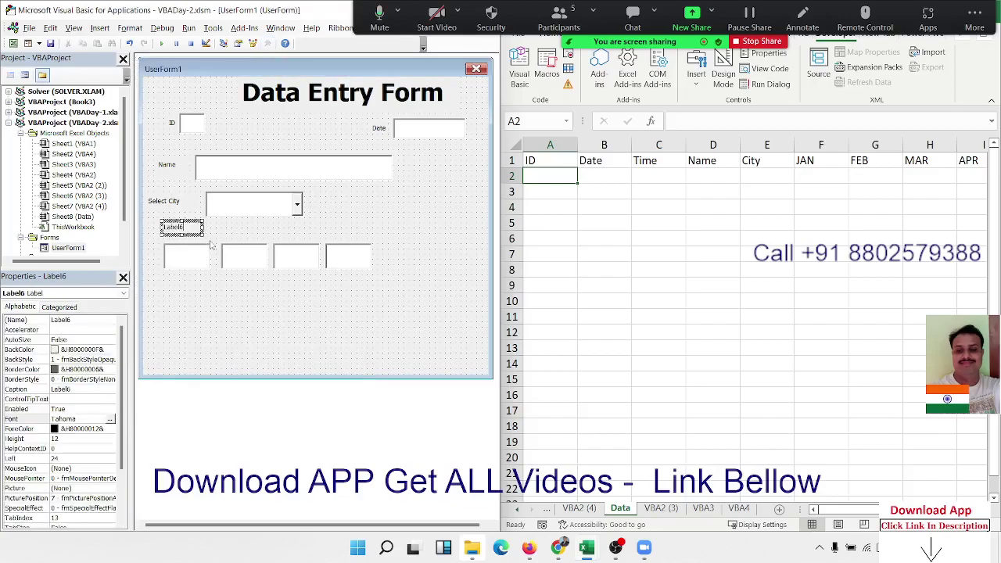
{"action": "key", "text": "BackSpace"}
{"action": "key", "text": "BackSpace"}
{"action": "key", "text": "BackSpace"}
{"action": "key", "text": "BackSpace"}
{"action": "key", "text": "BackSpace"}
{"action": "key", "text": "BackSpace"}
{"action": "type", "text": "Apr"}
{"action": "left_click", "coordinate": [252, 323]}
{"action": "left_click", "coordinate": [232, 375]}
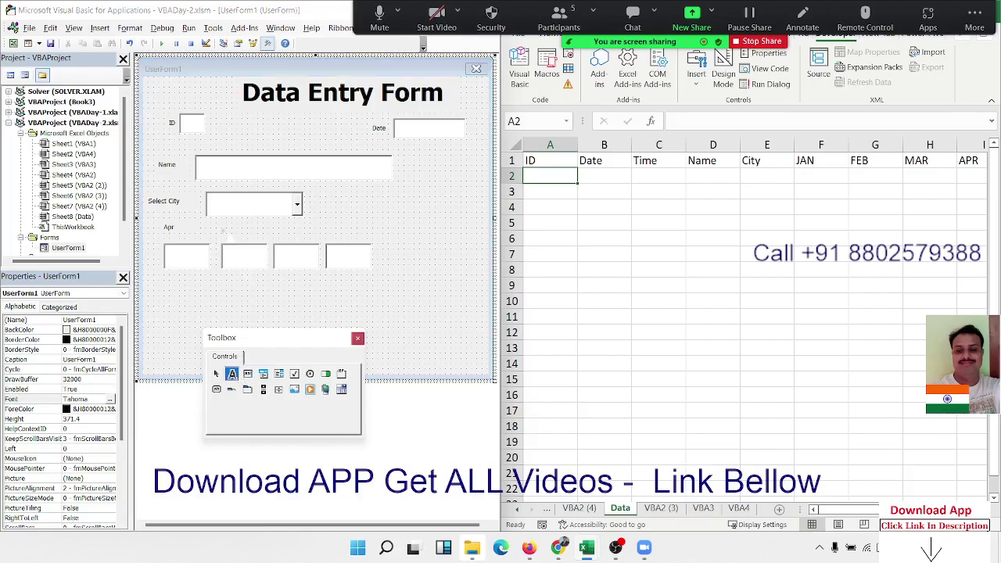
{"action": "left_click_drag", "start_coordinate": [222, 224], "coordinate": [260, 240]}
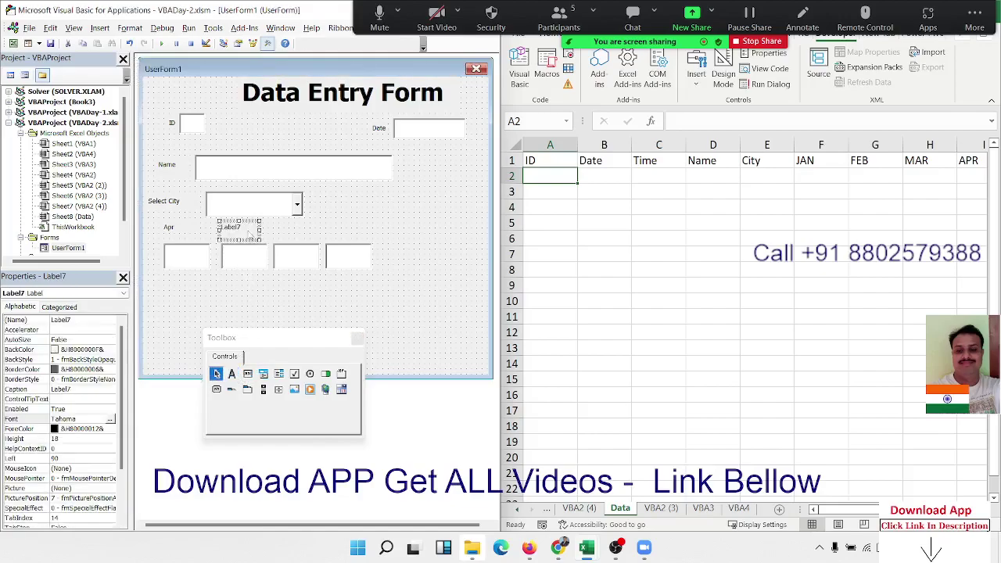
{"action": "left_click", "coordinate": [245, 231]}
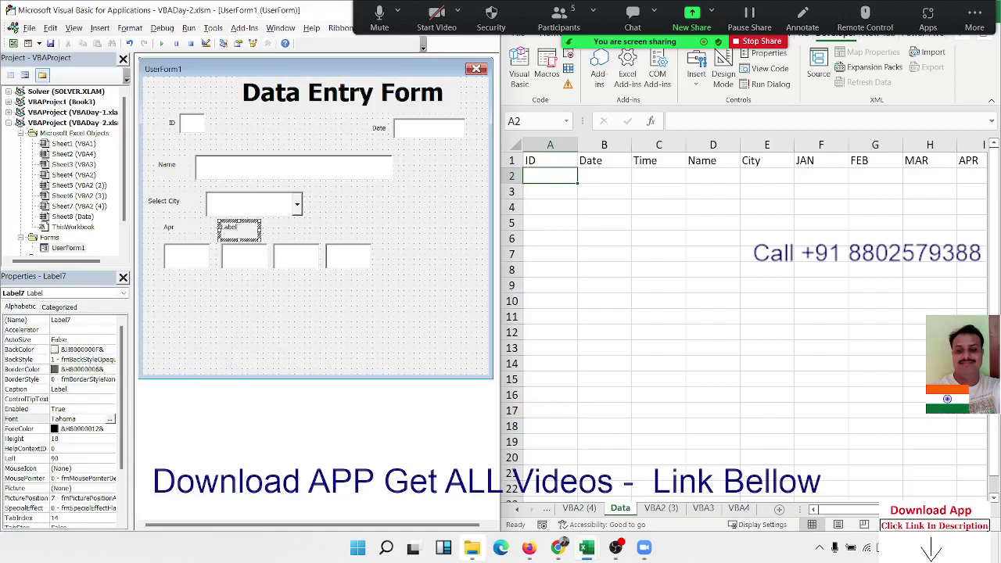
{"action": "key", "text": "BackSpace"}
{"action": "key", "text": "BackSpace"}
{"action": "key", "text": "BackSpace"}
{"action": "left_click", "coordinate": [312, 301]}
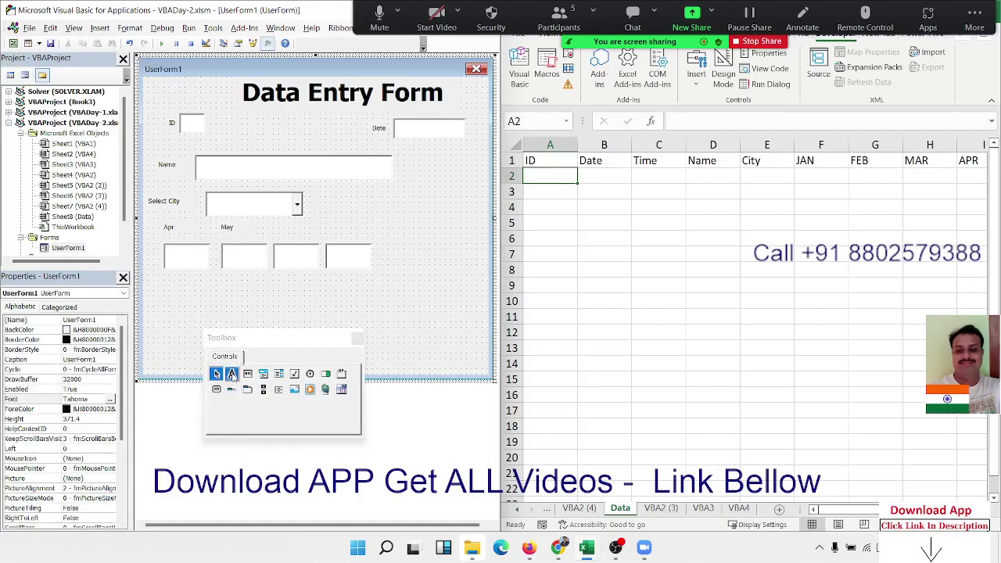
{"action": "left_click_drag", "start_coordinate": [284, 225], "coordinate": [314, 241]}
{"action": "left_click", "coordinate": [175, 228]}
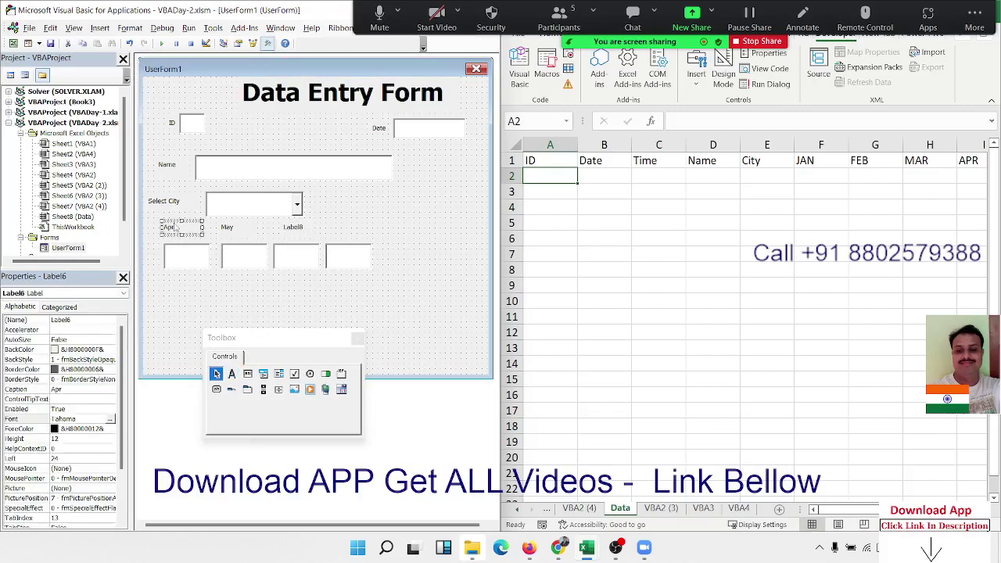
Step: Set the three labels' Captions to JAN, FEB and MAr in the Properties window
{"action": "double_click", "coordinate": [174, 228]}
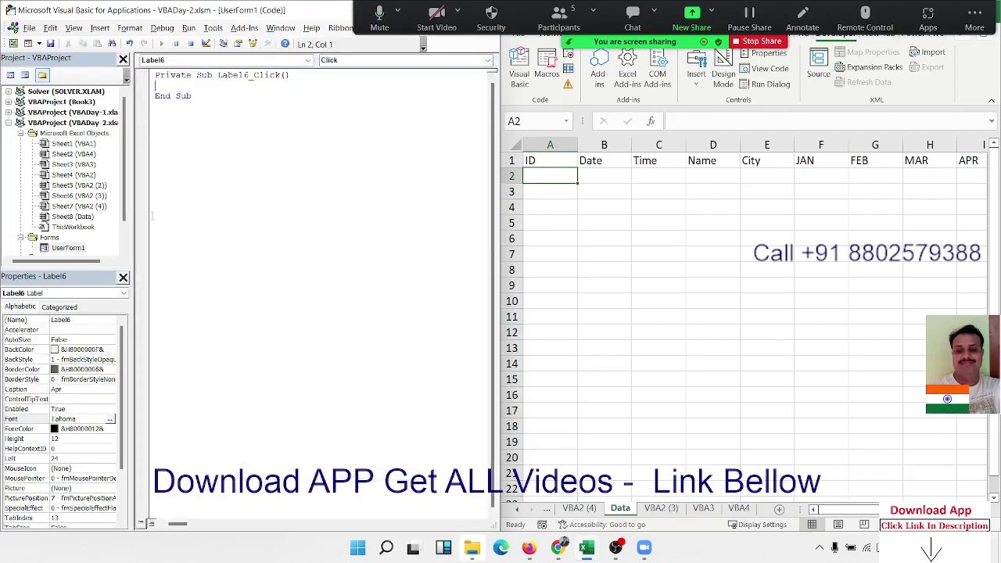
{"action": "double_click", "coordinate": [69, 247]}
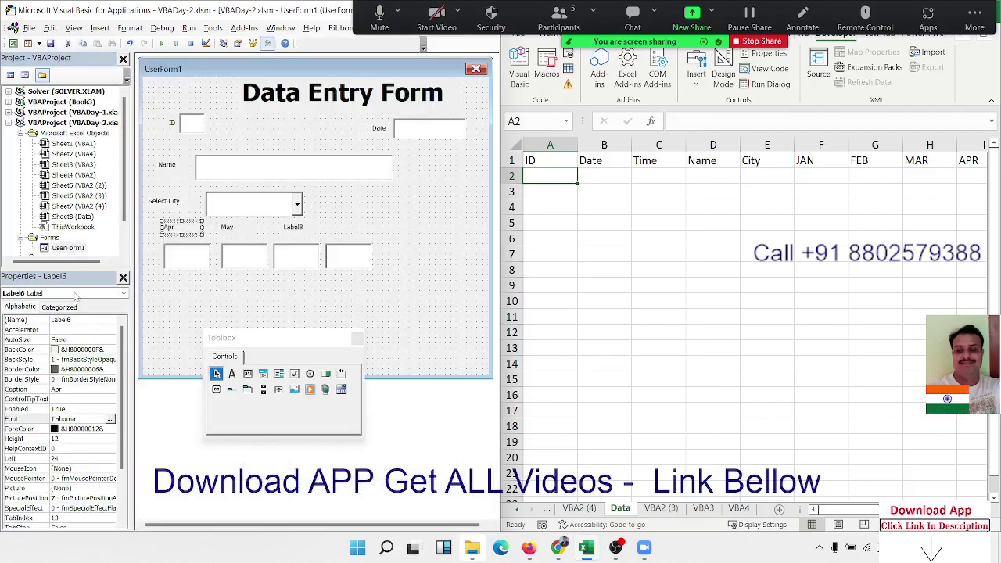
{"action": "left_click", "coordinate": [69, 389]}
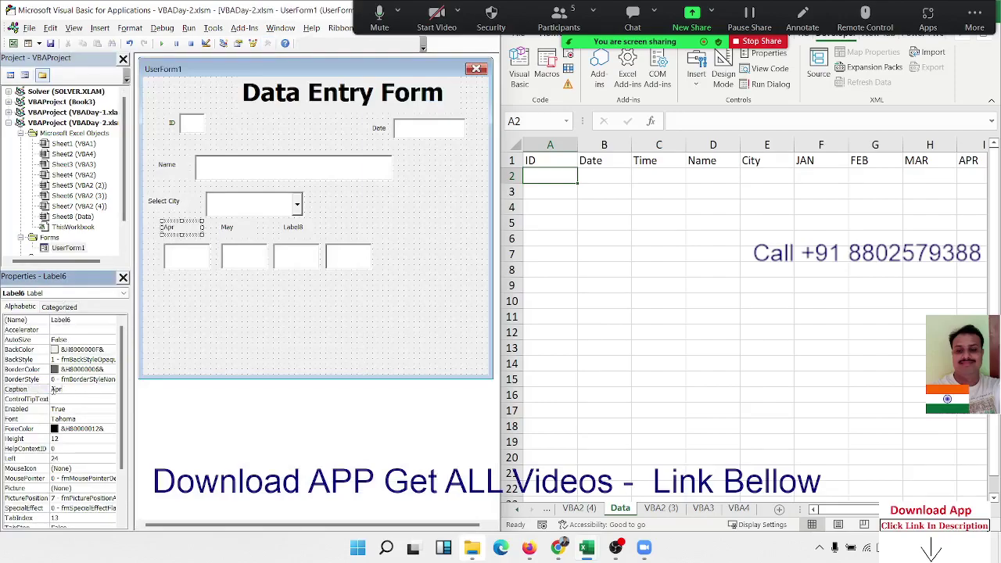
{"action": "type", "text": "JAN"}
{"action": "key", "text": "Return"}
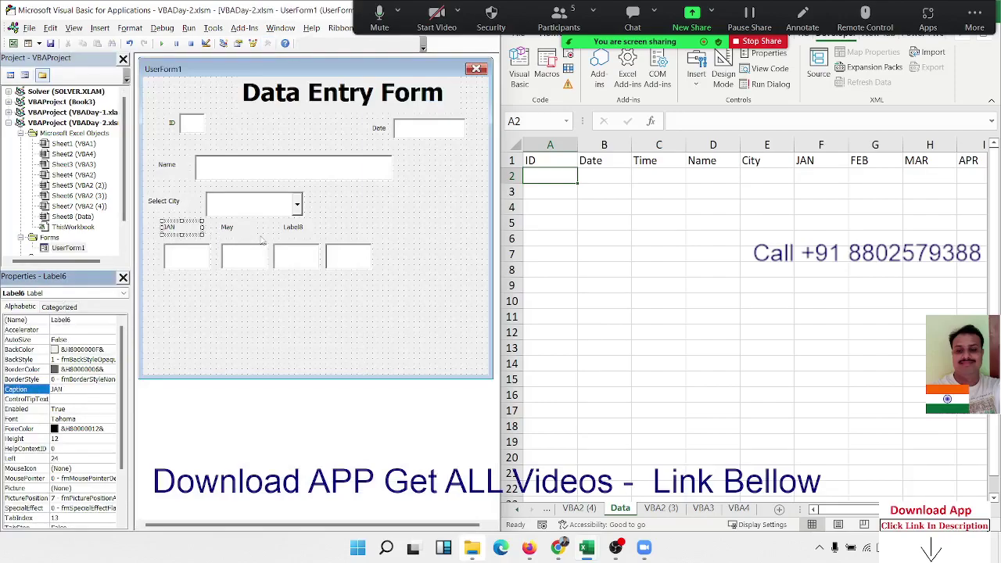
{"action": "left_click", "coordinate": [249, 231]}
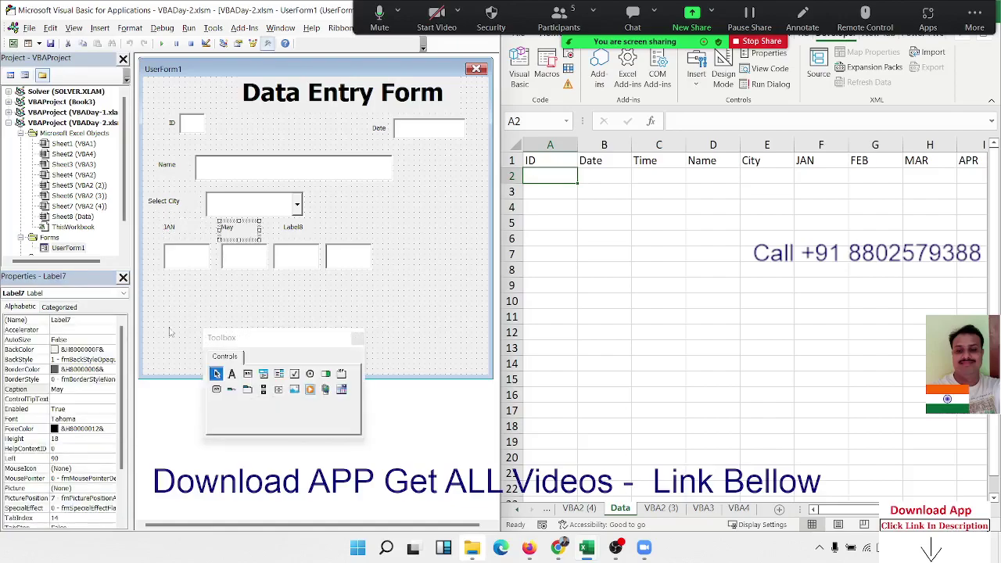
{"action": "double_click", "coordinate": [75, 389]}
{"action": "type", "text": "H"}
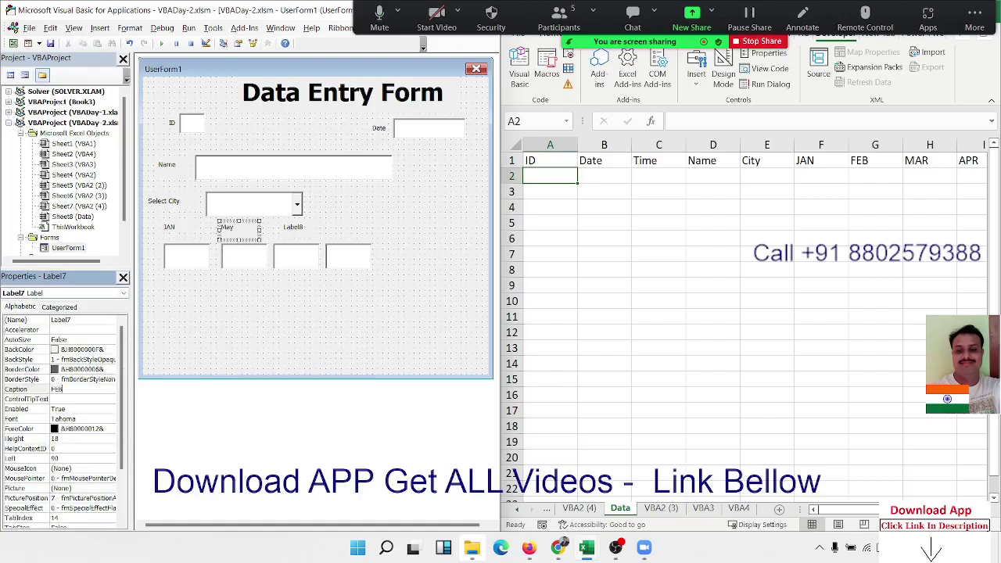
{"action": "key", "text": "Return"}
{"action": "left_click", "coordinate": [295, 230]}
{"action": "double_click", "coordinate": [89, 388]}
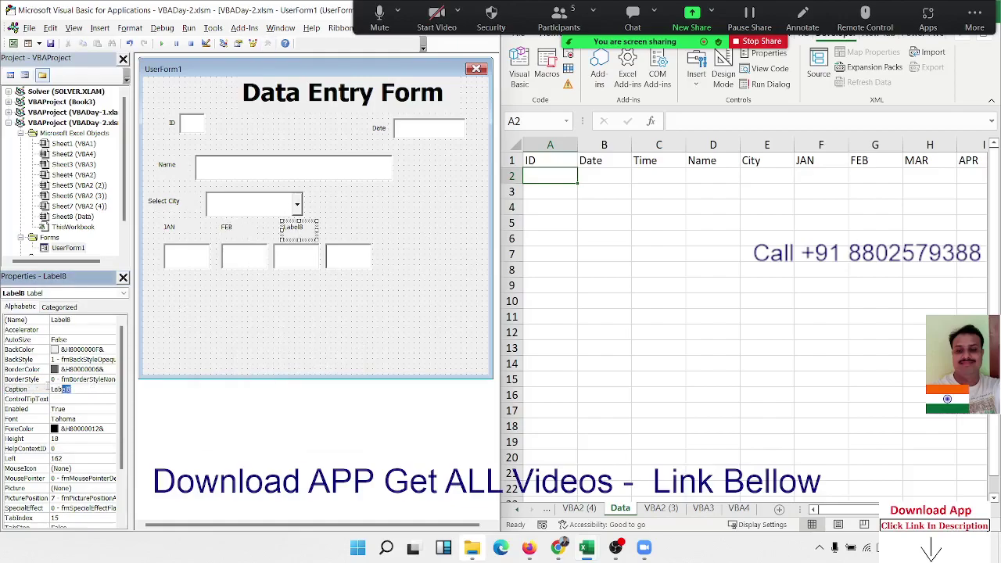
{"action": "type", "text": "MAr"}
{"action": "key", "text": "Return"}
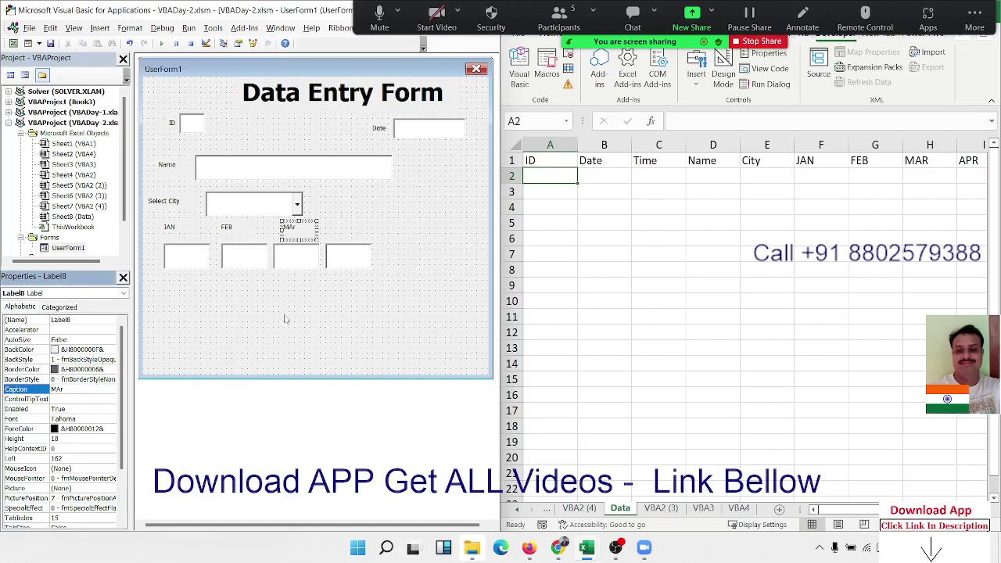
{"action": "left_click", "coordinate": [344, 232]}
Step: Add a fourth label right of MAr captioned 'Apr'
{"action": "left_click", "coordinate": [231, 374]}
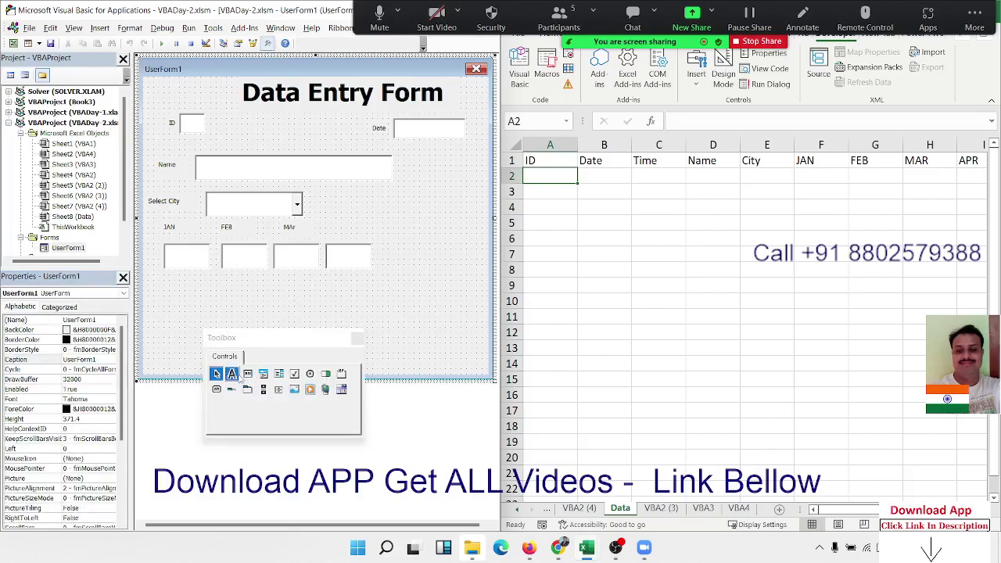
{"action": "left_click_drag", "start_coordinate": [337, 225], "coordinate": [381, 240]}
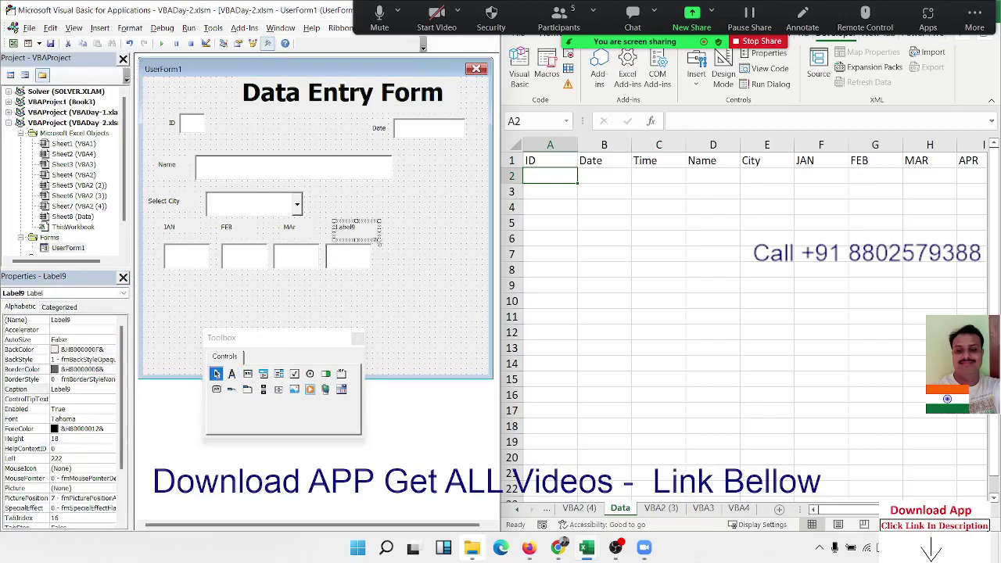
{"action": "left_click", "coordinate": [69, 389]}
{"action": "type", "text": "A"}
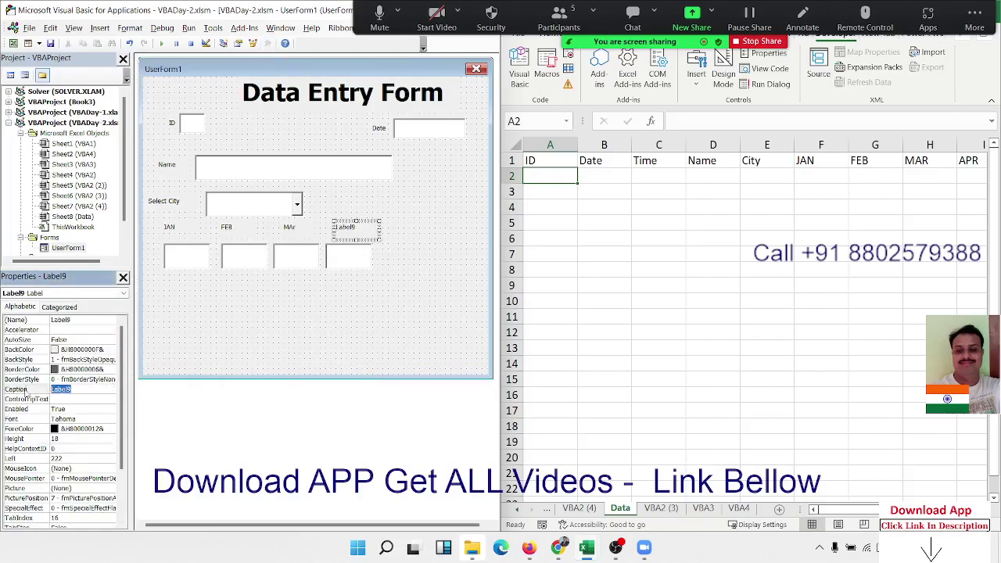
{"action": "type", "text": "pr"}
{"action": "key", "text": "Return"}
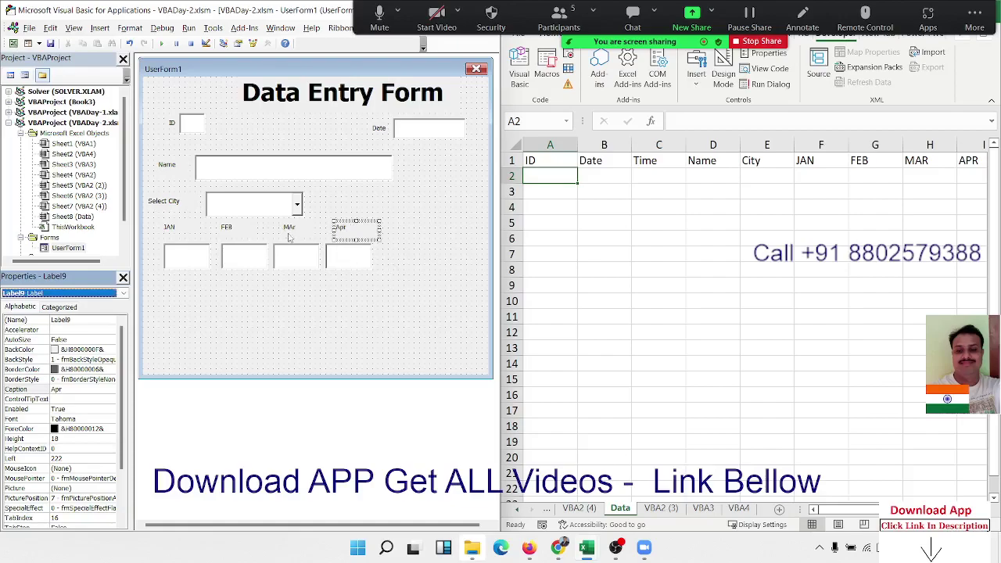
Step: Correct the MAr label's caption to 'Mar'
{"action": "left_click", "coordinate": [290, 230]}
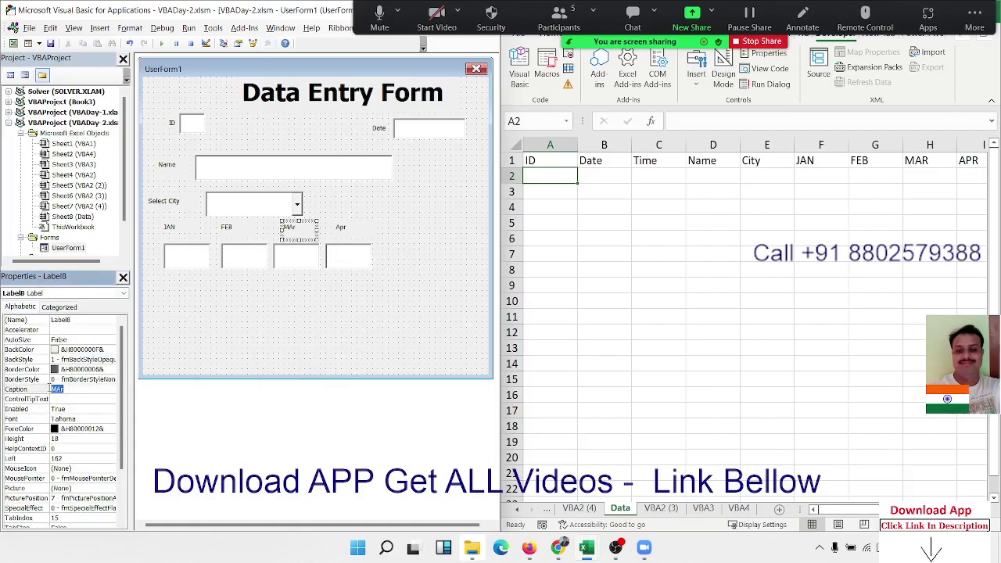
{"action": "type", "text": "Ma"}
{"action": "left_click", "coordinate": [239, 340]}
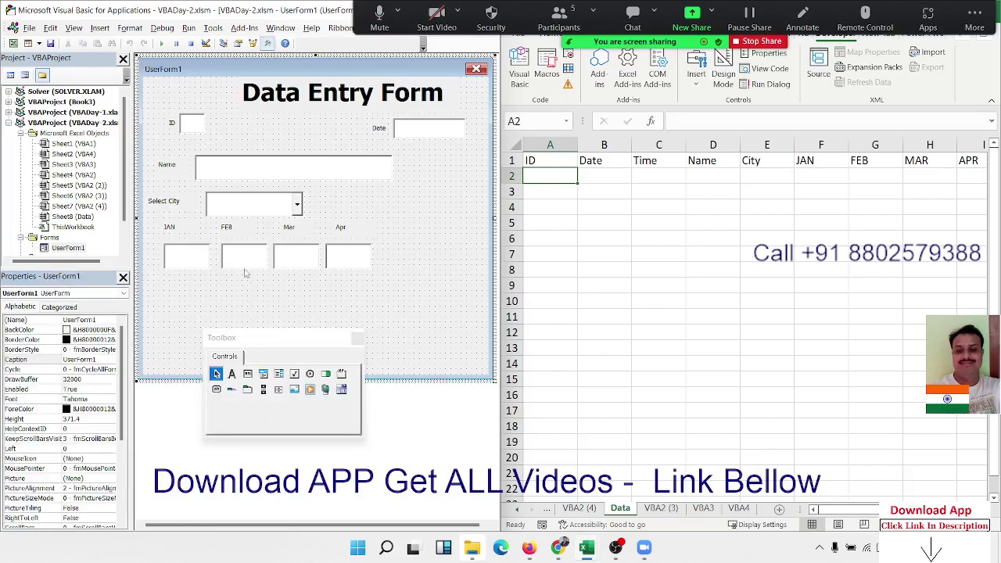
Step: Draw a wider text box to the right of the four month boxes
{"action": "left_click", "coordinate": [247, 374]}
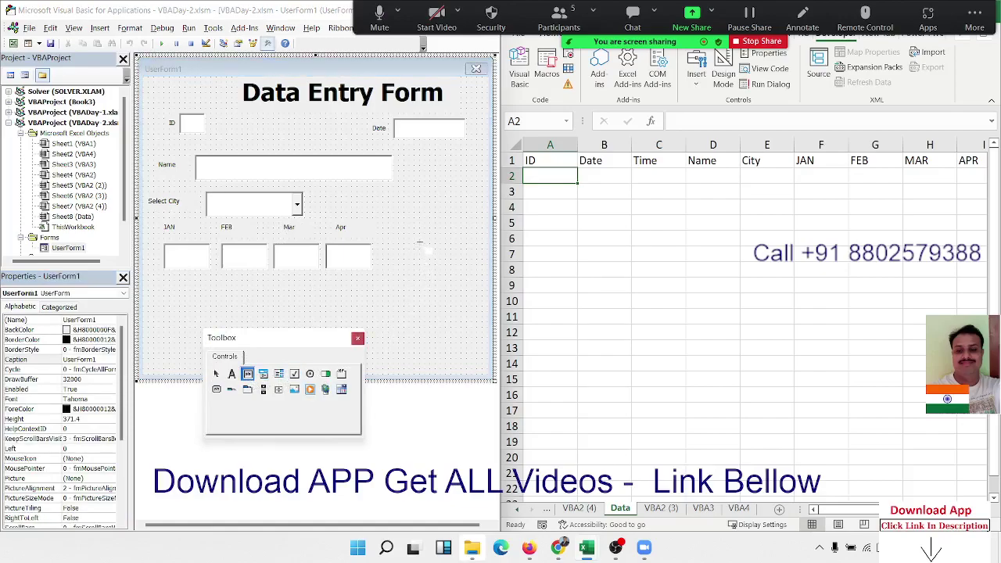
{"action": "left_click_drag", "start_coordinate": [417, 249], "coordinate": [472, 273]}
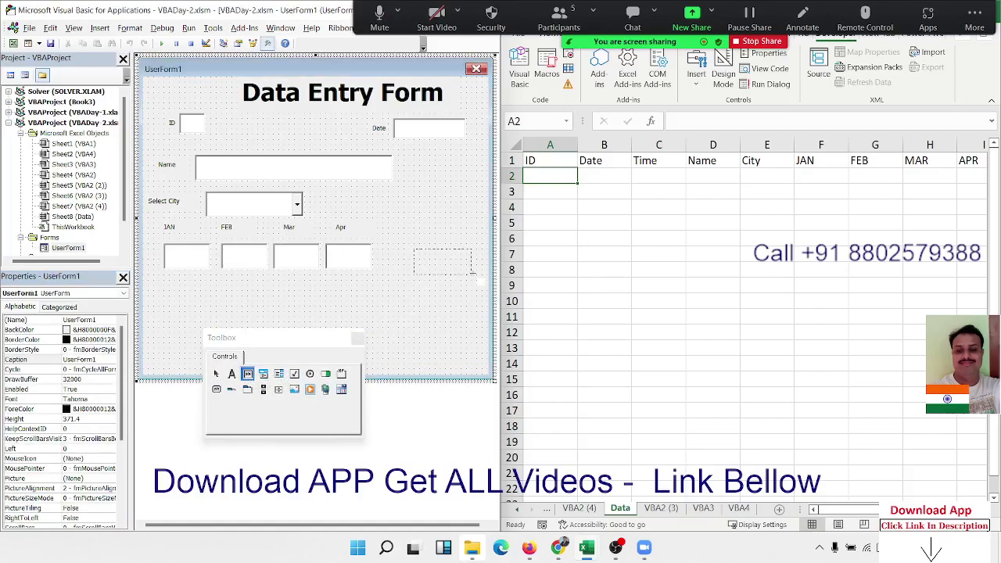
{"action": "mouse_move", "coordinate": [412, 262]}
{"action": "left_mouse_down"}
{"action": "mouse_move", "coordinate": [400, 261]}
{"action": "mouse_move", "coordinate": [449, 245]}
{"action": "left_mouse_up"}
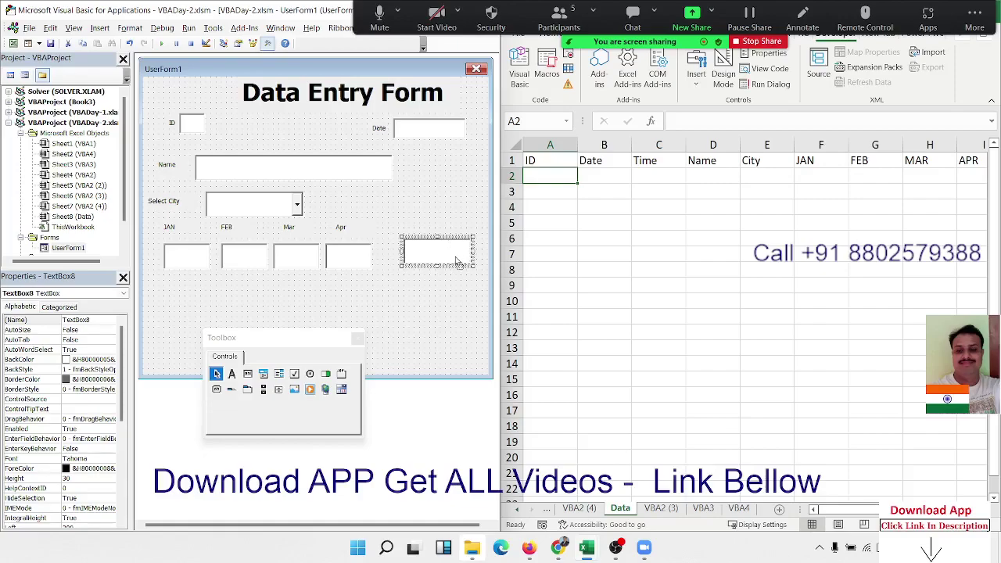
{"action": "left_click", "coordinate": [418, 303]}
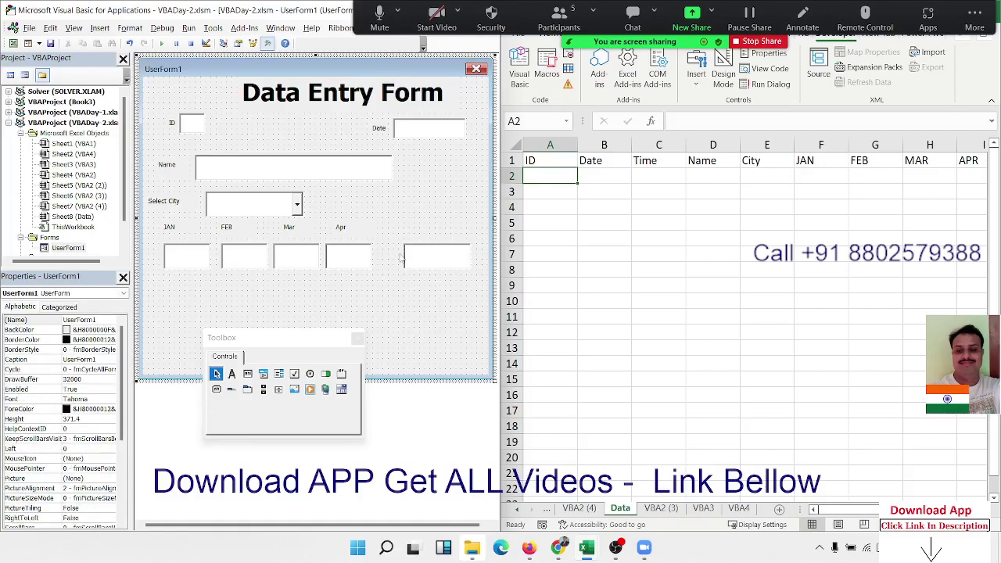
Step: Add a label above the new text box with Caption 'Total'
{"action": "left_click", "coordinate": [232, 374]}
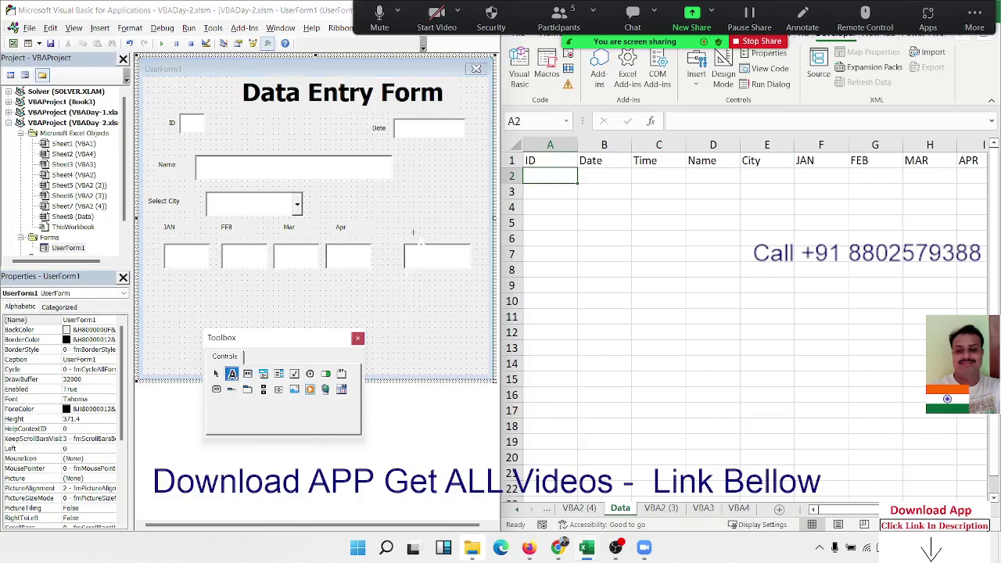
{"action": "left_click_drag", "start_coordinate": [408, 229], "coordinate": [469, 245]}
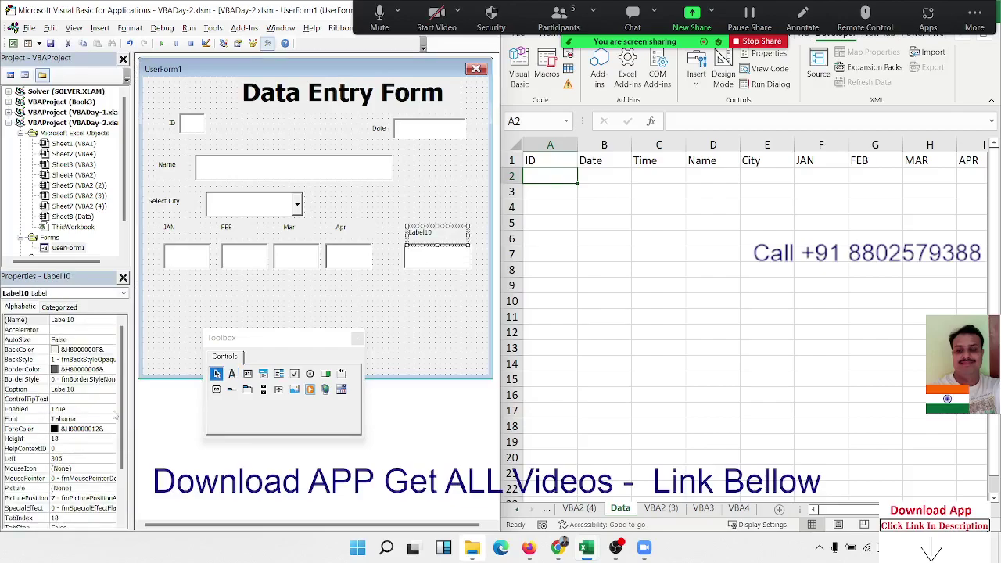
{"action": "left_click", "coordinate": [12, 389]}
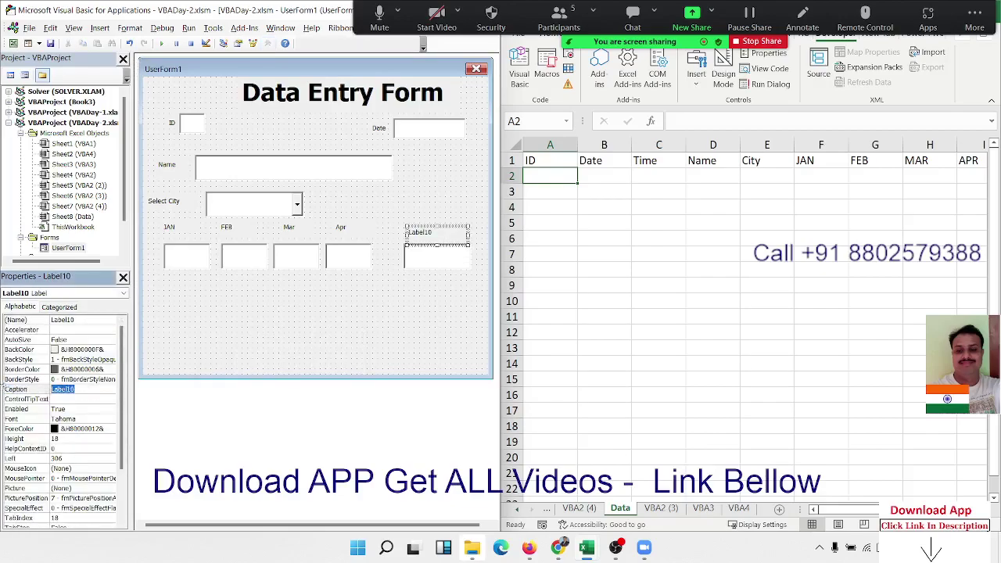
{"action": "type", "text": "Total"}
{"action": "left_click", "coordinate": [272, 352]}
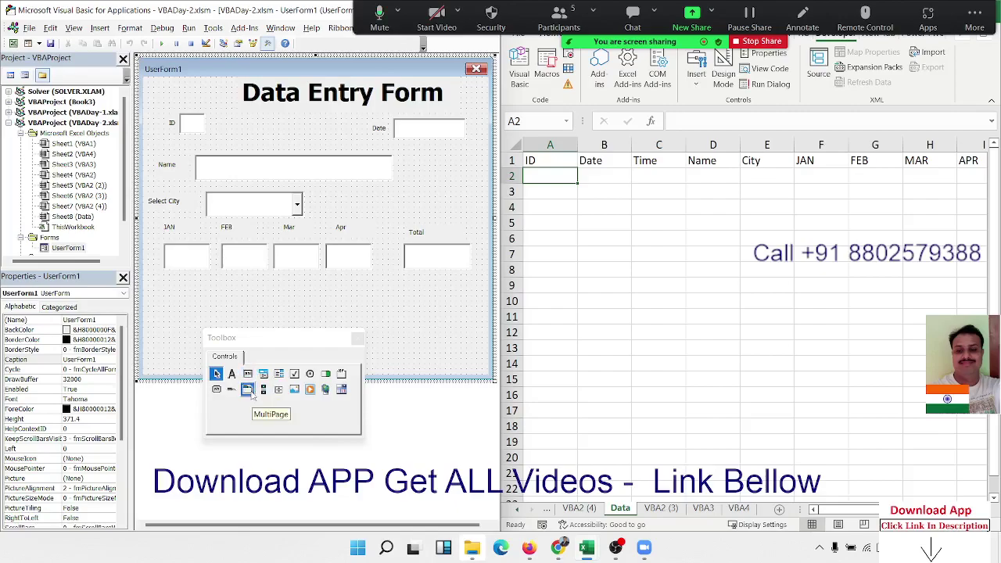
Step: Add a 'Save' command button at the form's lower right
{"action": "left_click", "coordinate": [216, 391]}
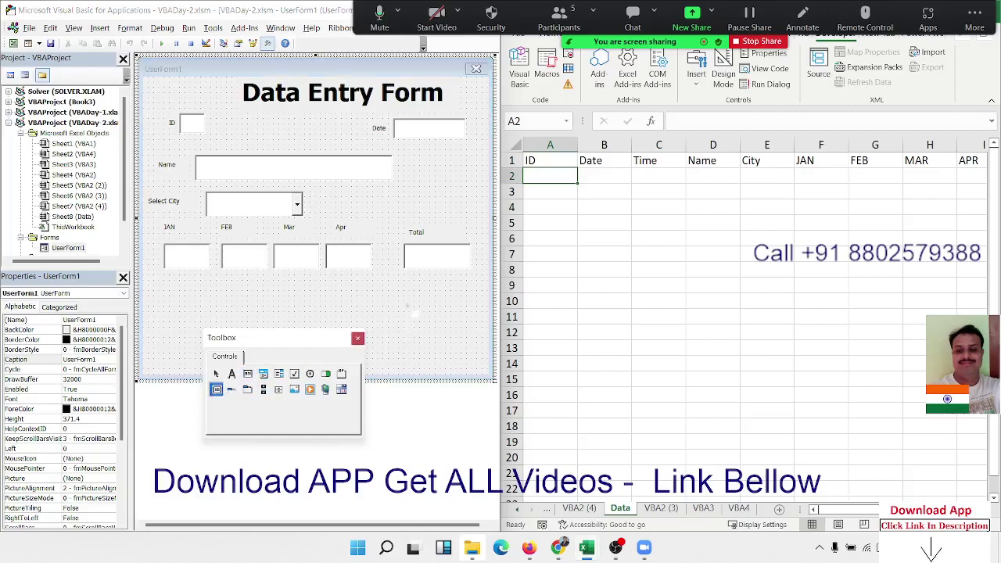
{"action": "left_click_drag", "start_coordinate": [394, 307], "coordinate": [468, 334]}
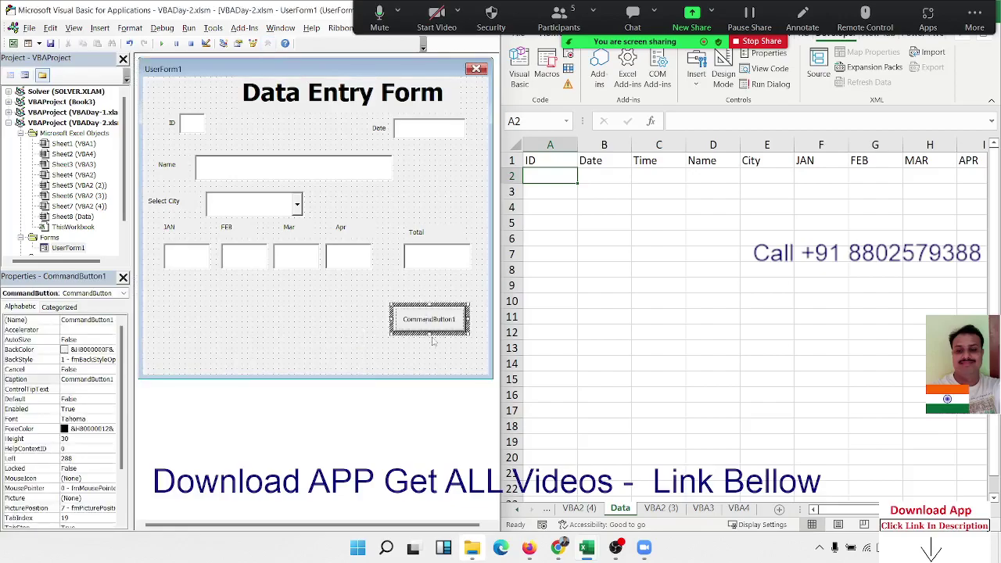
{"action": "key", "text": "BackSpace"}
{"action": "key", "text": "BackSpace"}
{"action": "key", "text": "BackSpace"}
{"action": "key", "text": "BackSpace"}
{"action": "key", "text": "BackSpace"}
{"action": "key", "text": "BackSpace"}
{"action": "key", "text": "BackSpace"}
{"action": "key", "text": "BackSpace"}
{"action": "key", "text": "BackSpace"}
{"action": "key", "text": "BackSpace"}
{"action": "key", "text": "BackSpace"}
{"action": "key", "text": "BackSpace"}
{"action": "type", "text": "ave"}
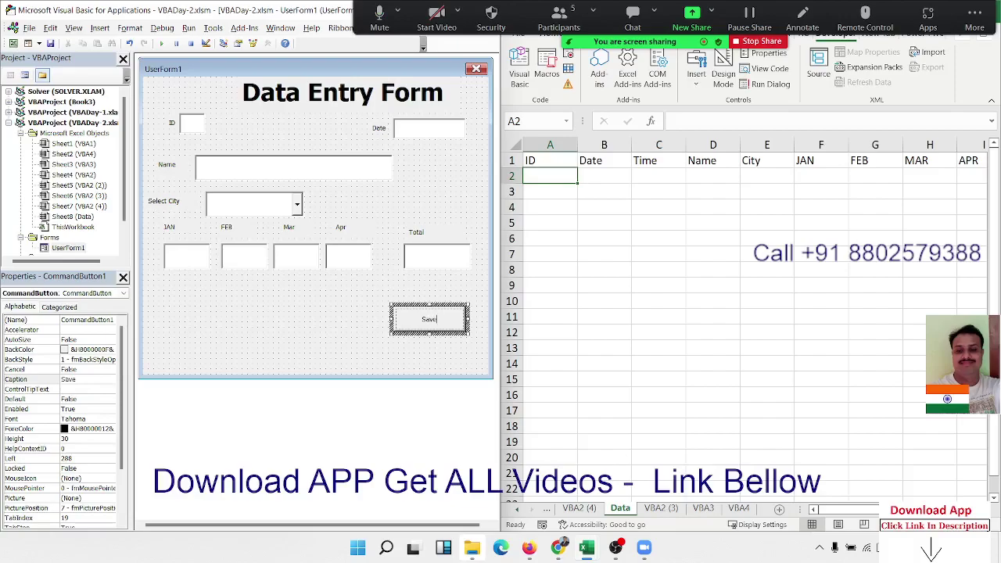
{"action": "left_click", "coordinate": [424, 364]}
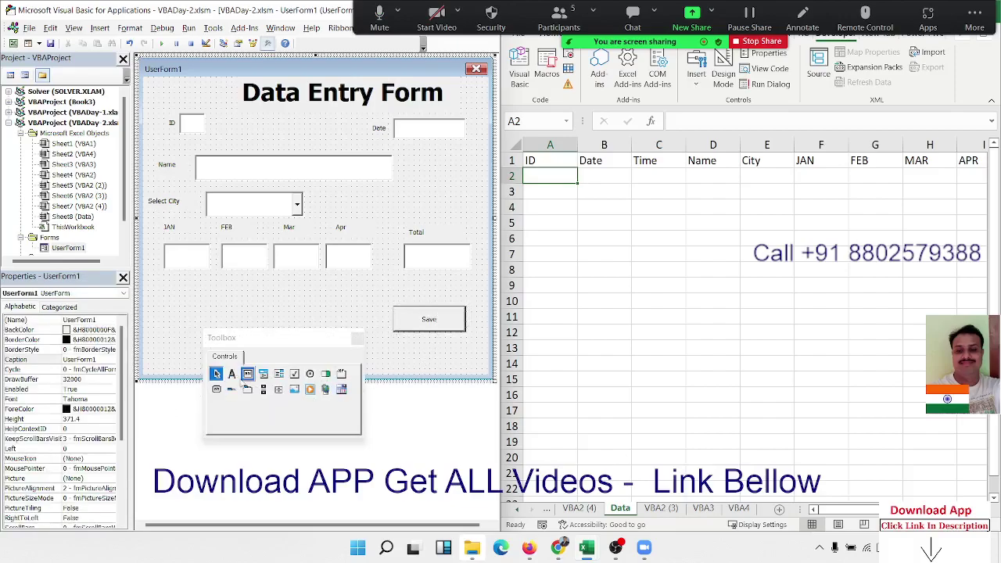
Step: Add a 'Clear' command button at the lower left, then move and close the Toolbox
{"action": "left_click", "coordinate": [218, 390]}
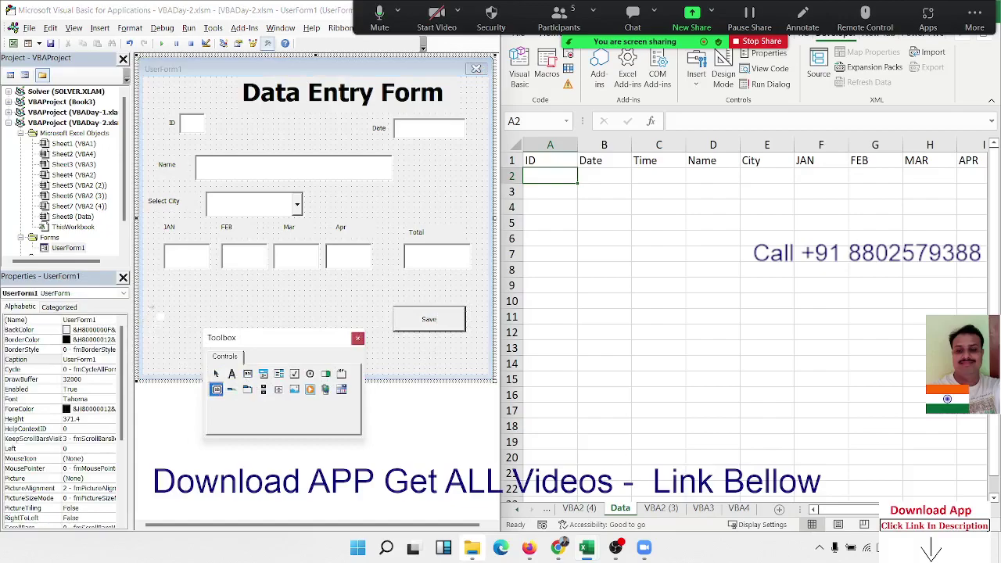
{"action": "left_click_drag", "start_coordinate": [159, 311], "coordinate": [195, 333]}
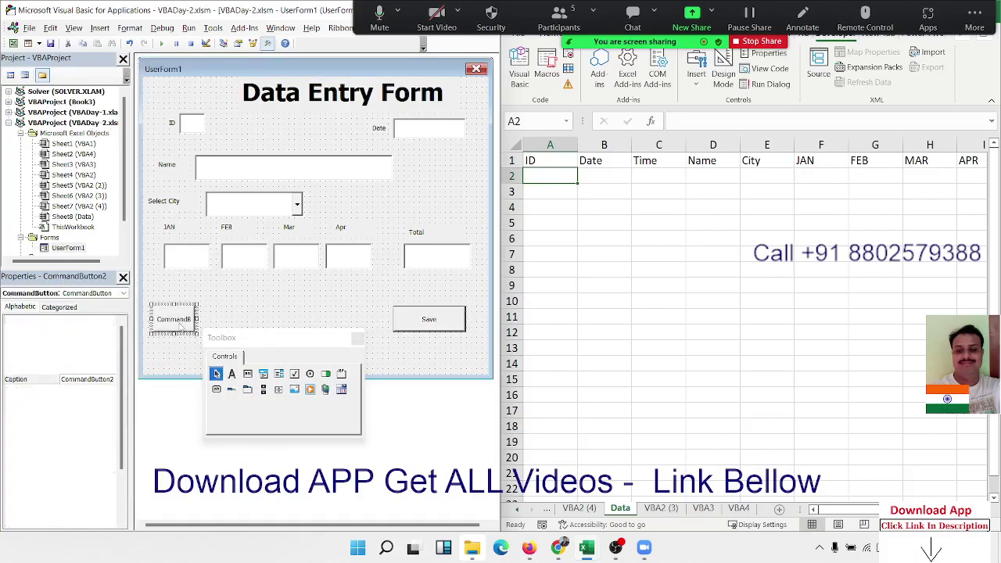
{"action": "left_click", "coordinate": [178, 321]}
{"action": "key", "text": "BackSpace"}
{"action": "key", "text": "BackSpace"}
{"action": "key", "text": "BackSpace"}
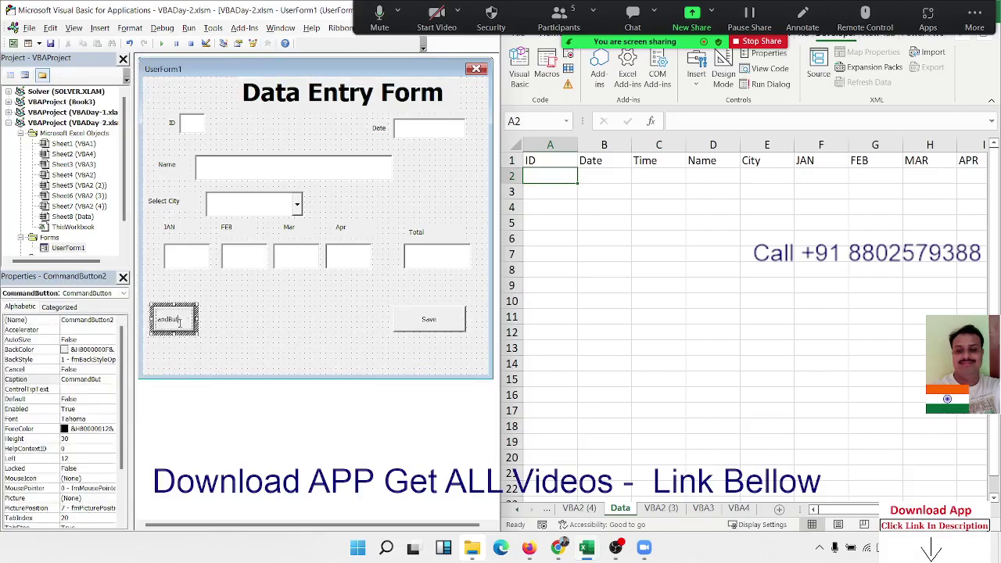
{"action": "key", "text": "BackSpace"}
{"action": "key", "text": "BackSpace"}
{"action": "key", "text": "BackSpace"}
{"action": "key", "text": "BackSpace"}
{"action": "key", "text": "BackSpace"}
{"action": "type", "text": "Exit"}
{"action": "key", "text": "Escape"}
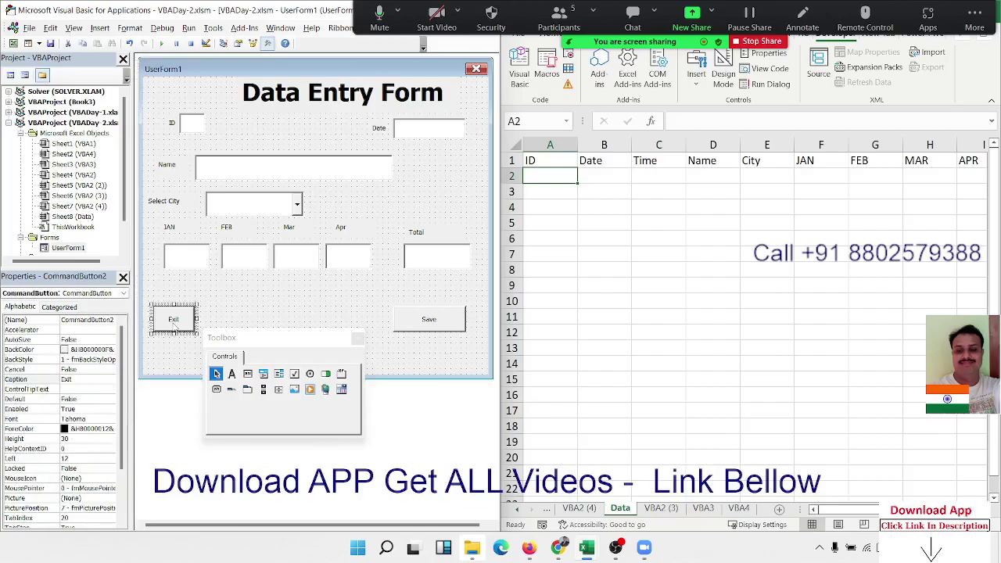
{"action": "left_click", "coordinate": [3, 379]}
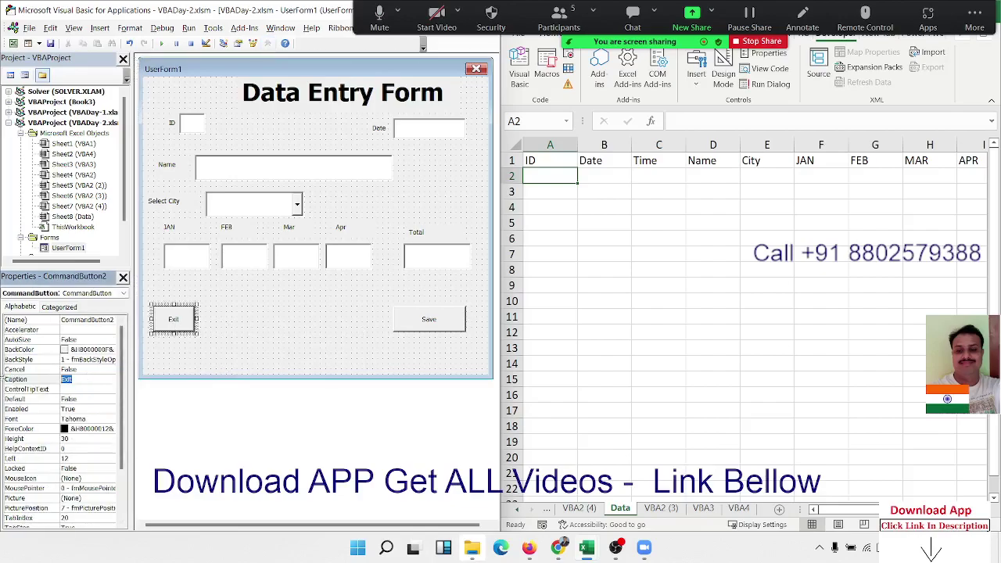
{"action": "type", "text": "Clea"}
{"action": "type", "text": "r"}
{"action": "left_click", "coordinate": [300, 345]}
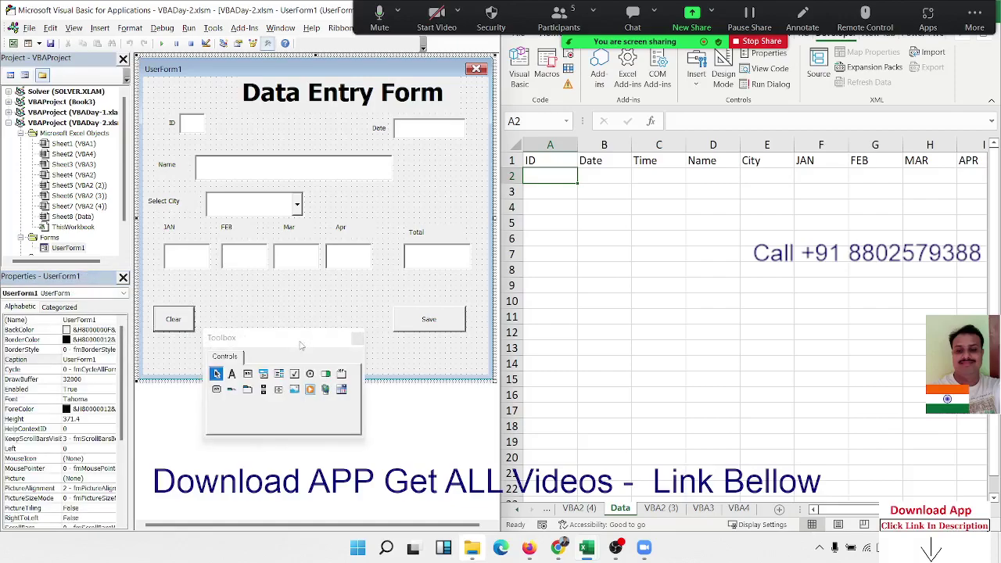
{"action": "left_click_drag", "start_coordinate": [321, 343], "coordinate": [119, 140]}
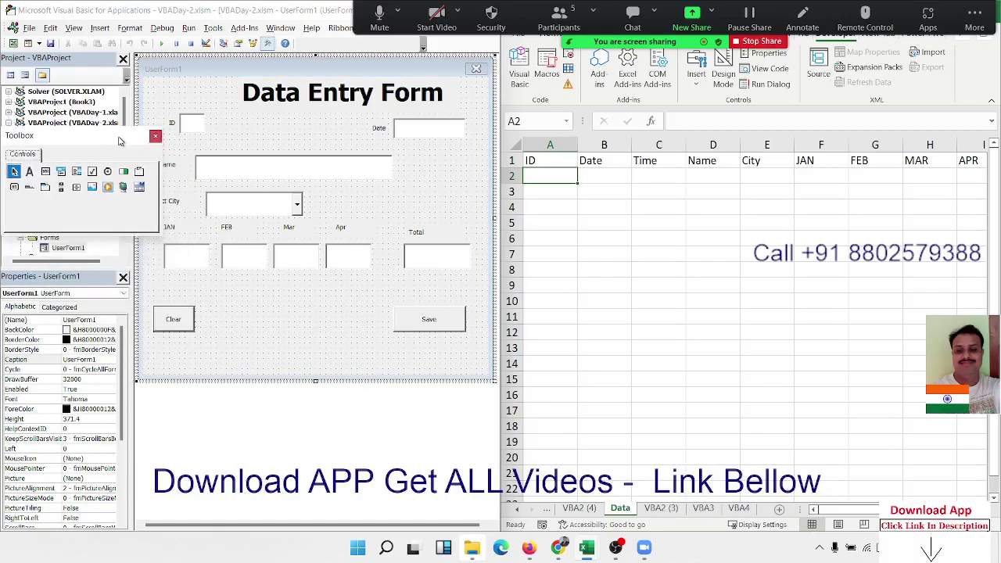
{"action": "left_click", "coordinate": [155, 137]}
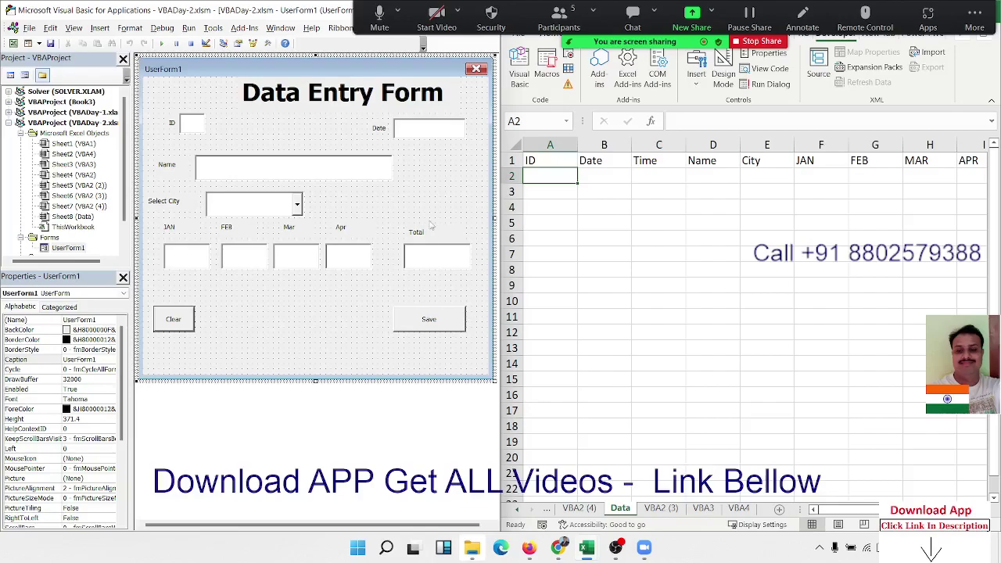
Step: In TextBox1_Change, declare 'Dim id As Long'
{"action": "double_click", "coordinate": [197, 130]}
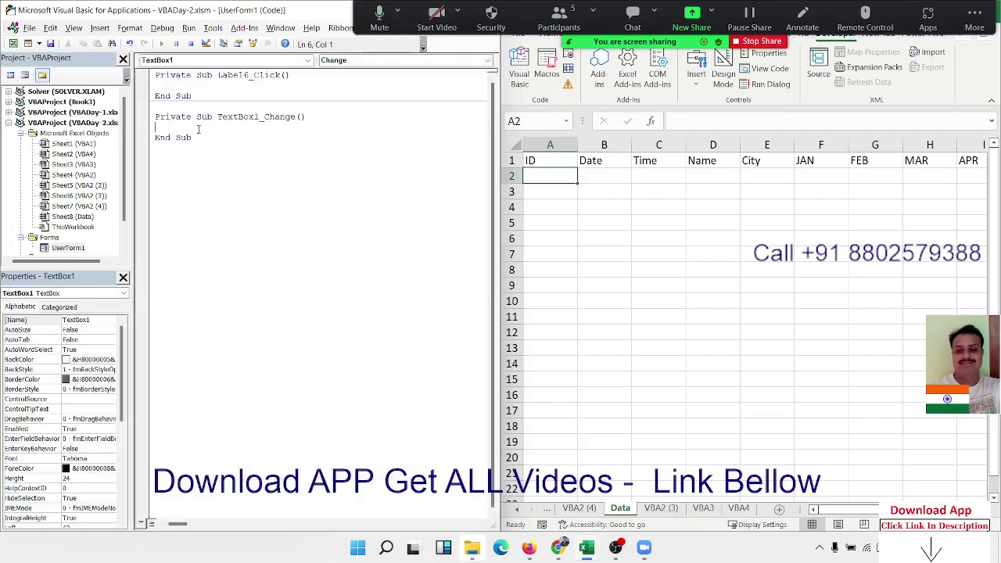
{"action": "key", "text": "Return"}
{"action": "key", "text": "Return"}
{"action": "left_click", "coordinate": [155, 169]}
{"action": "key", "text": "Up"}
{"action": "key", "text": "Up"}
{"action": "key", "text": "Up"}
{"action": "type", "text": "dim id a"}
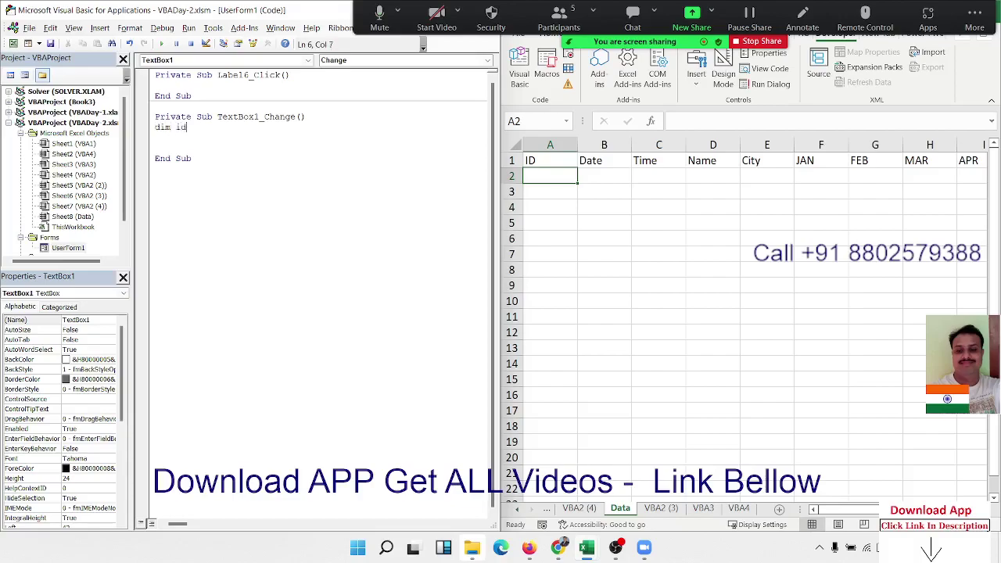
{"action": "type", "text": "s L"}
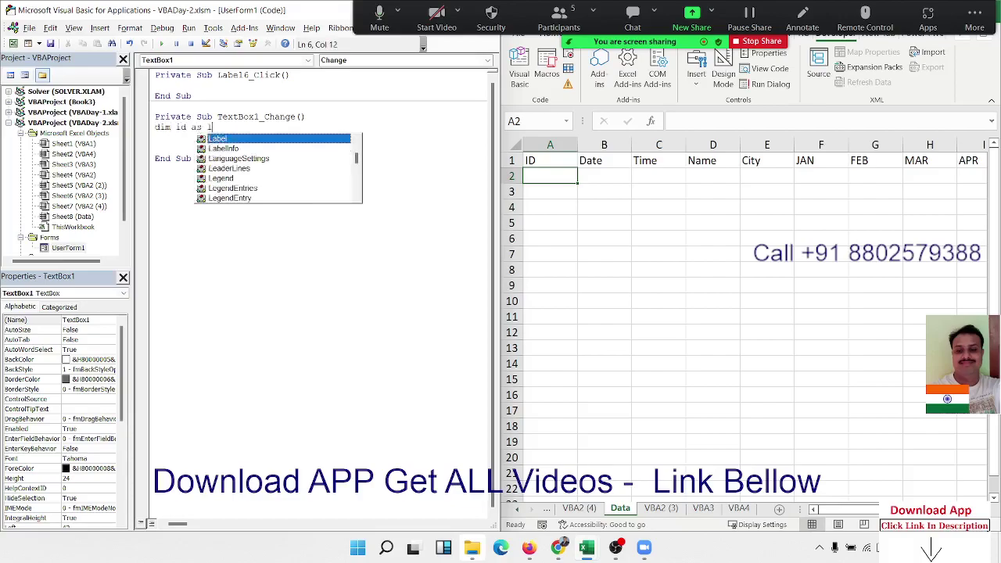
{"action": "type", "text": "ong"}
{"action": "key", "text": "Return"}
{"action": "key", "text": "Return"}
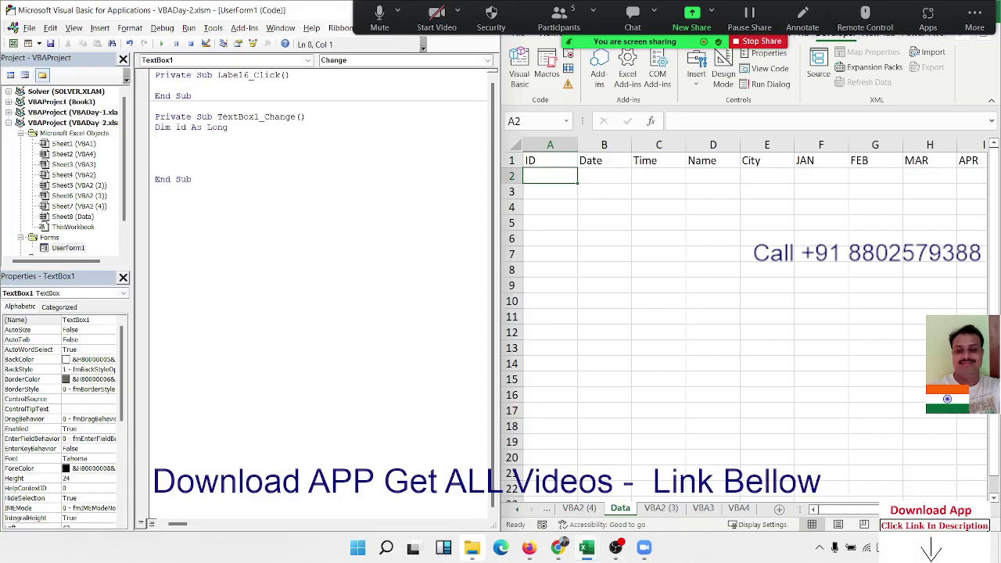
Step: Type id = Application.WorksheetFunction.Max(Sheets("Data"), dismiss the compile error, and insert a blank line above
{"action": "type", "text": "id=a"}
{"action": "type", "text": "pplicat"}
{"action": "type", "text": "ion.wo"}
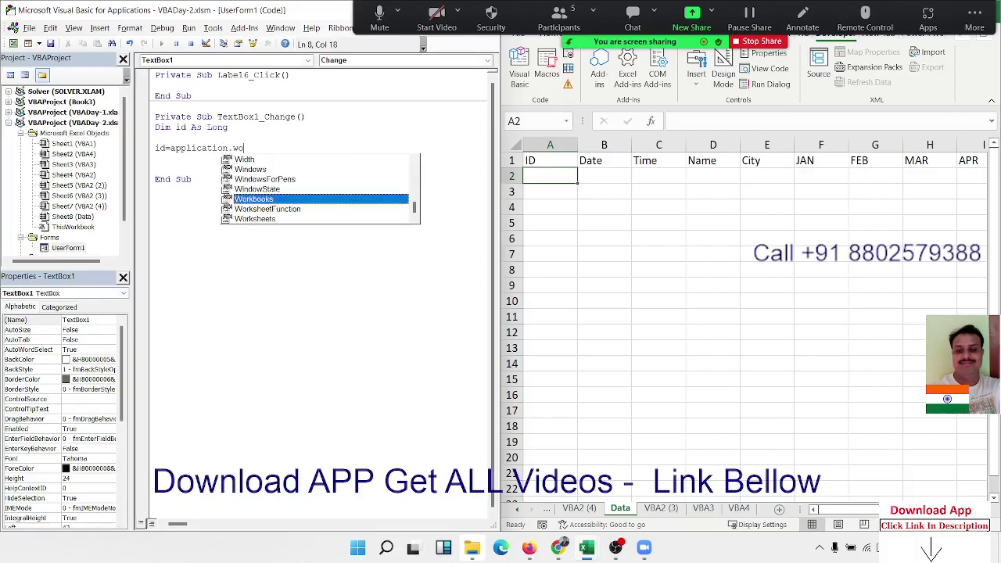
{"action": "key", "text": "Down"}
{"action": "key", "text": "Tab"}
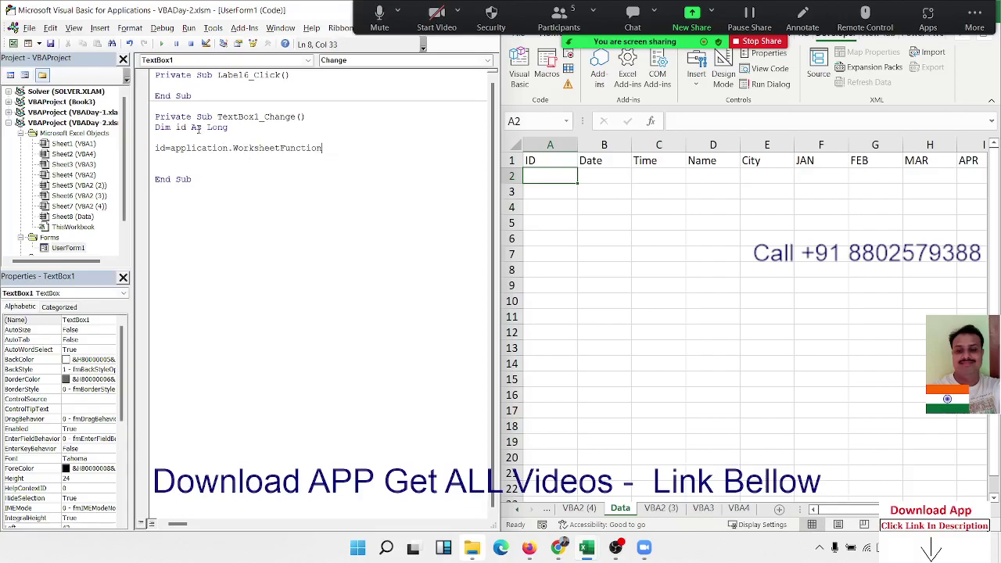
{"action": "type", "text": ".ma"}
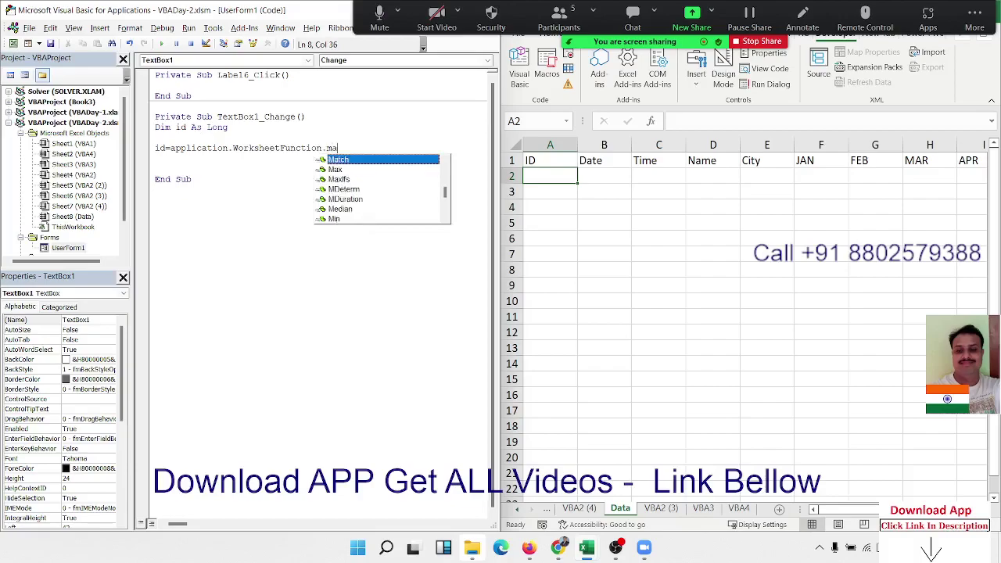
{"action": "key", "text": "Down"}
{"action": "key", "text": "Tab"}
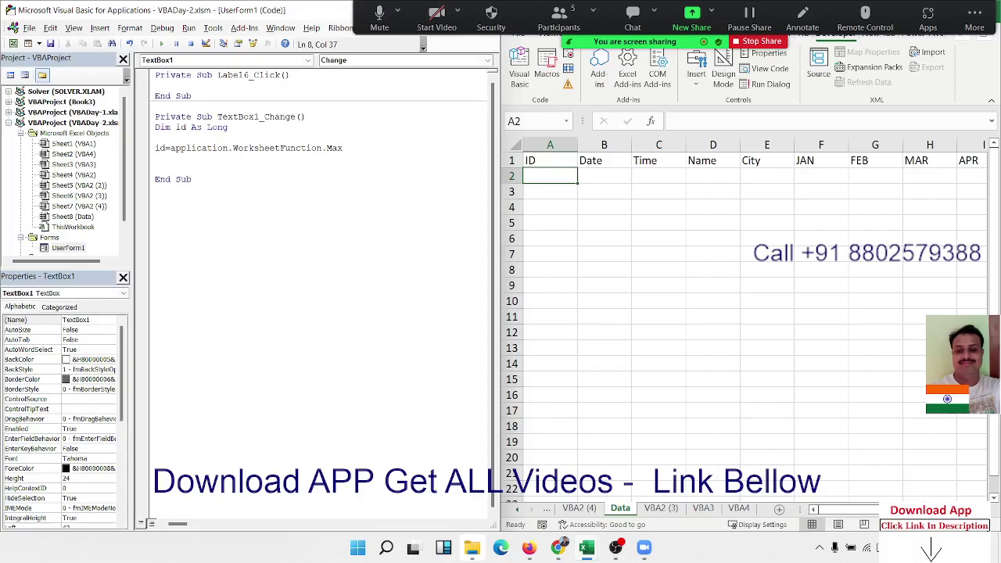
{"action": "type", "text": "(sheet"}
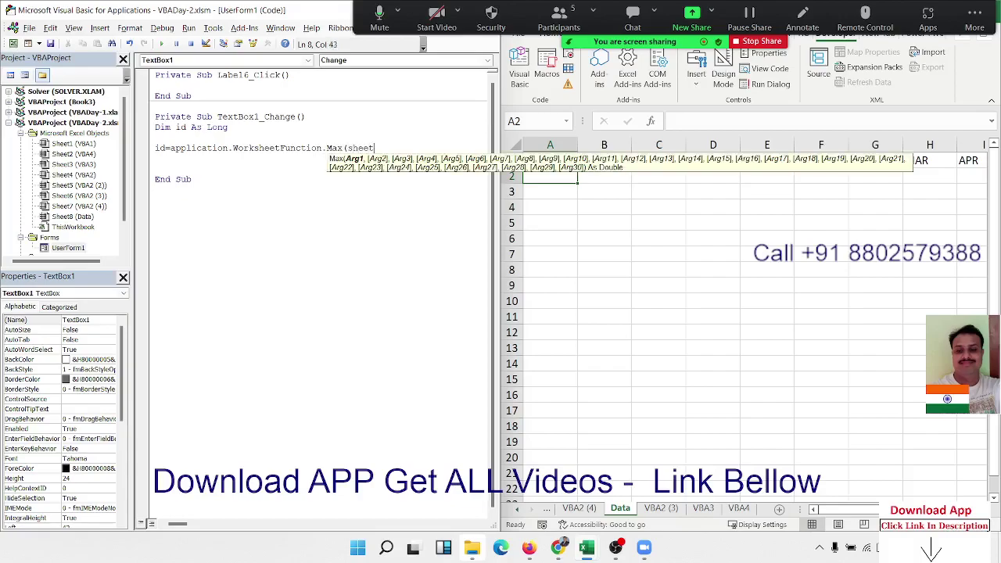
{"action": "type", "text": "s(\""}
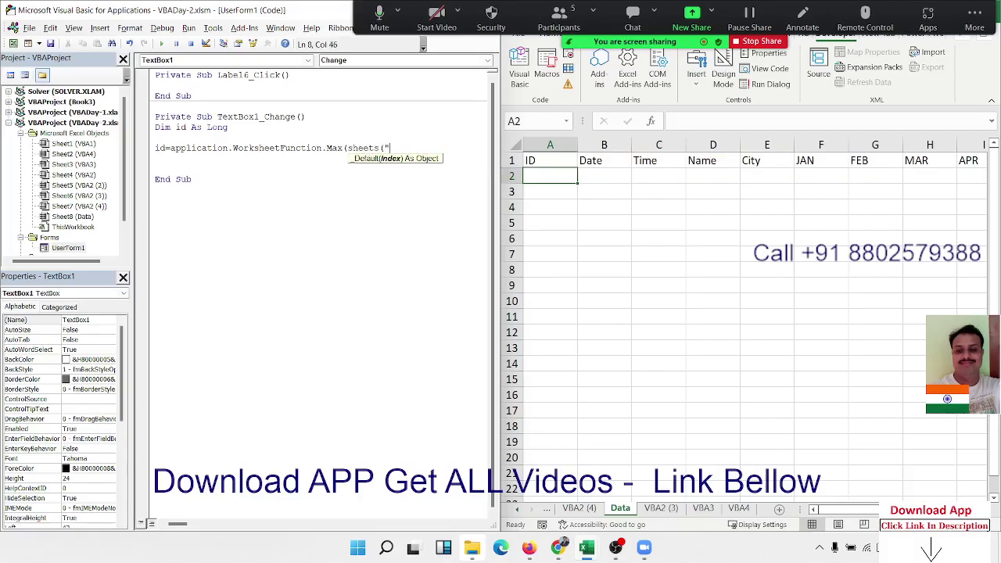
{"action": "type", "text": "Data"}
{"action": "type", "text": "\")"}
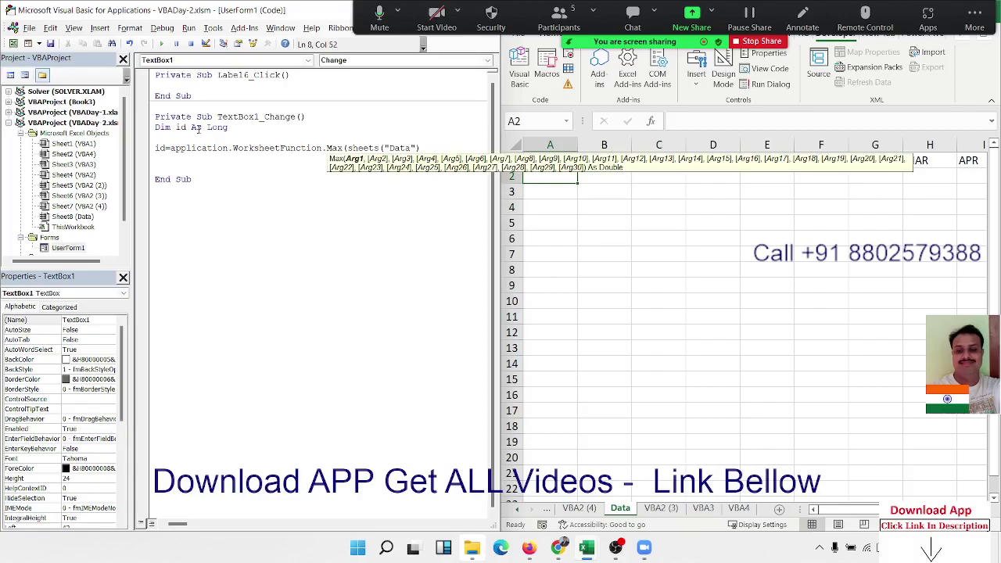
{"action": "left_click", "coordinate": [174, 137]}
{"action": "key", "text": "Return"}
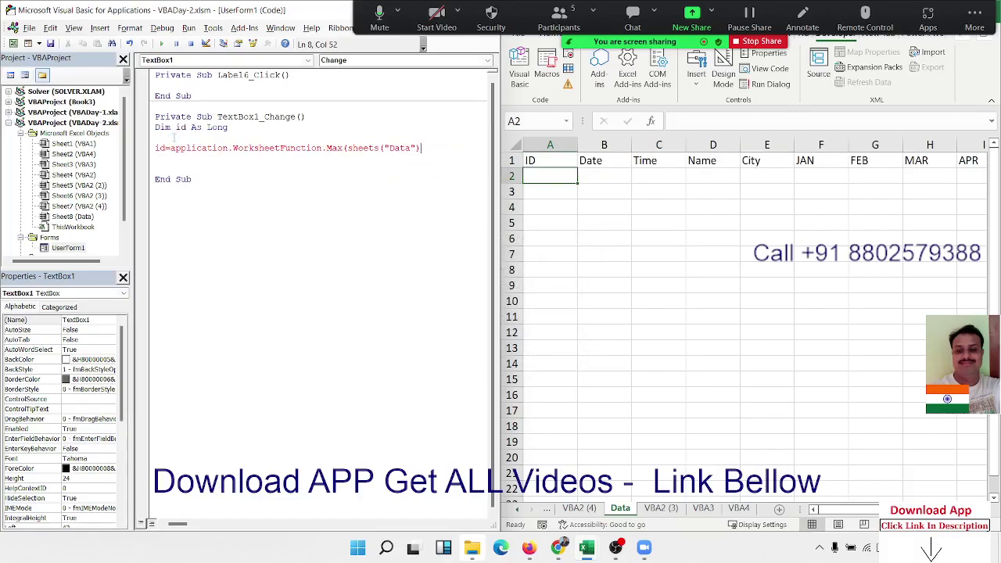
{"action": "left_click", "coordinate": [174, 138]}
Step: Insert a Dim st As Worksheet declaration on a new line above the id line
{"action": "key", "text": "Return"}
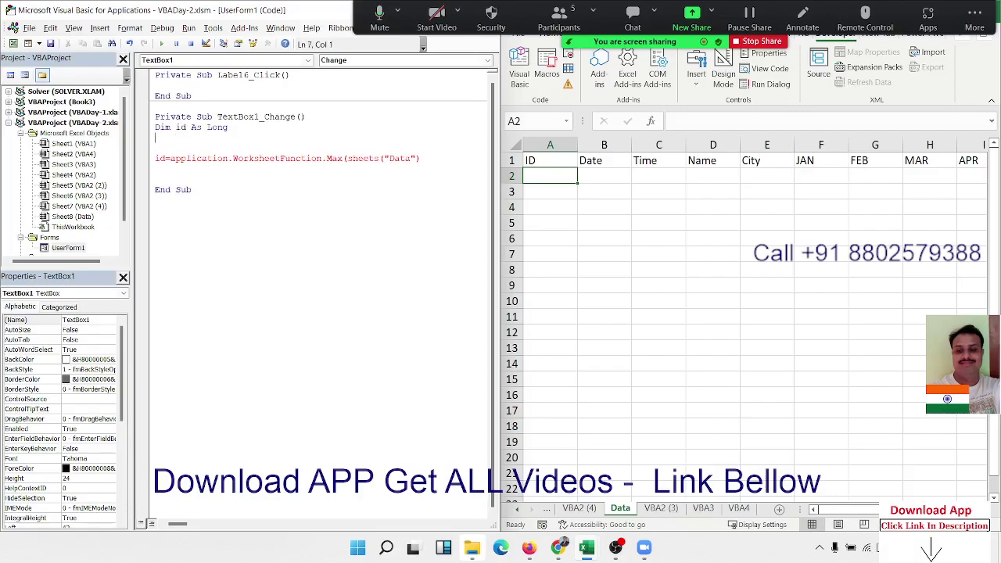
{"action": "type", "text": "dim w "}
{"action": "type", "text": "as"}
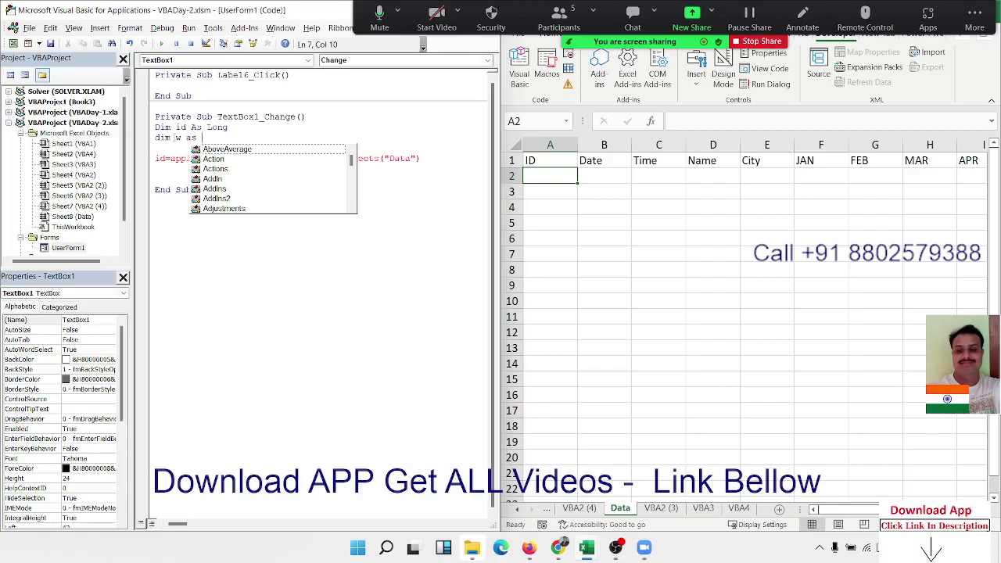
{"action": "key", "text": "BackSpace"}
{"action": "key", "text": "BackSpace"}
{"action": "key", "text": "BackSpace"}
{"action": "key", "text": "BackSpace"}
{"action": "key", "text": "BackSpace"}
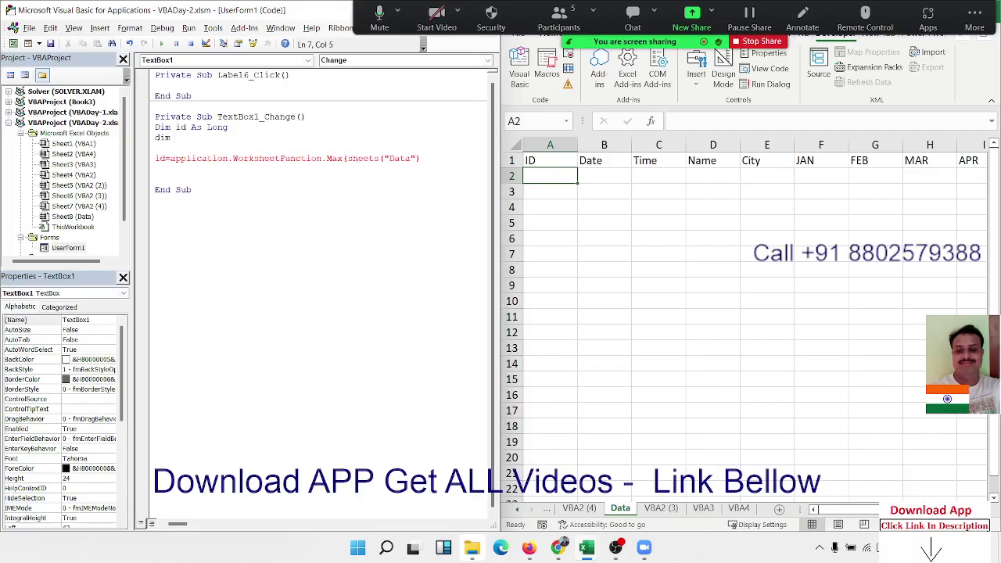
{"action": "type", "text": "t as "}
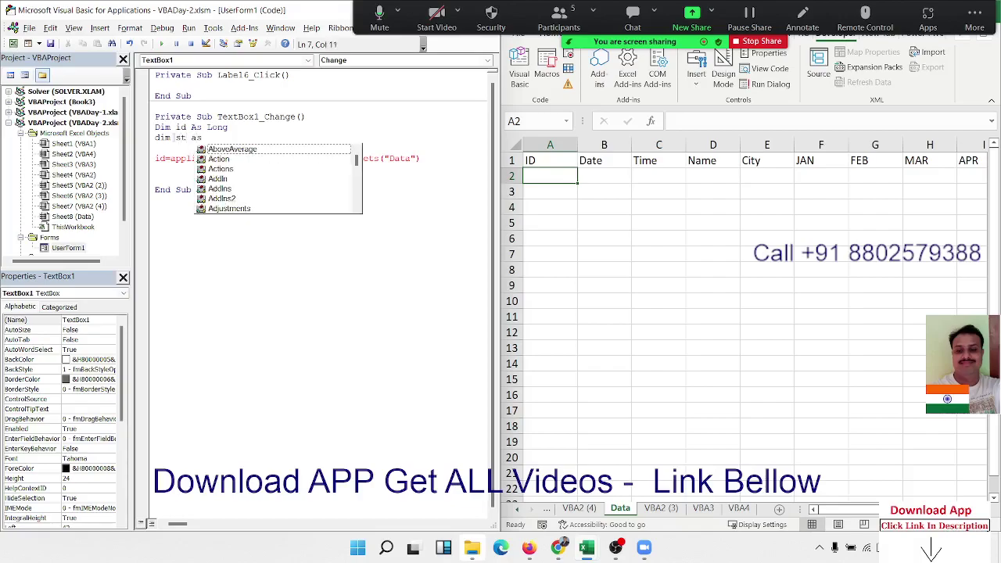
{"action": "type", "text": "wor"}
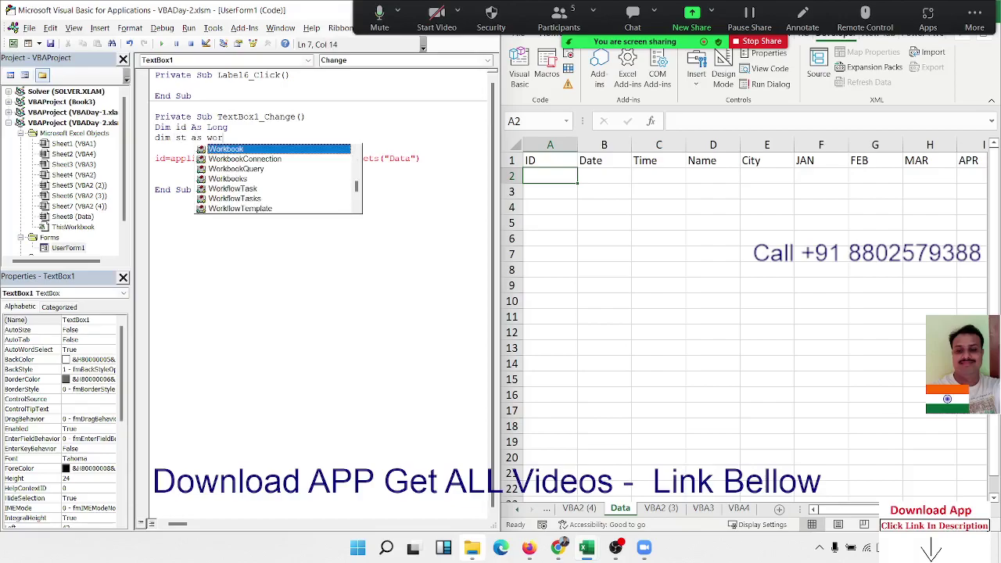
{"action": "key", "text": "Down"}
{"action": "key", "text": "Down"}
{"action": "key", "text": "Down"}
{"action": "key", "text": "Down"}
{"action": "key", "text": "Down"}
{"action": "key", "text": "Down"}
{"action": "key", "text": "Down"}
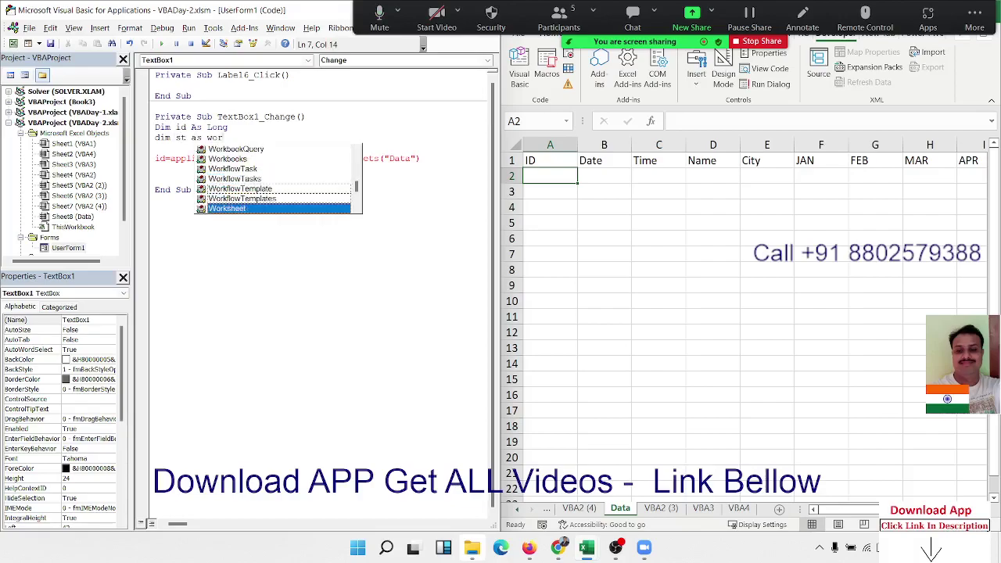
{"action": "key", "text": "Tab"}
{"action": "key", "text": "Return"}
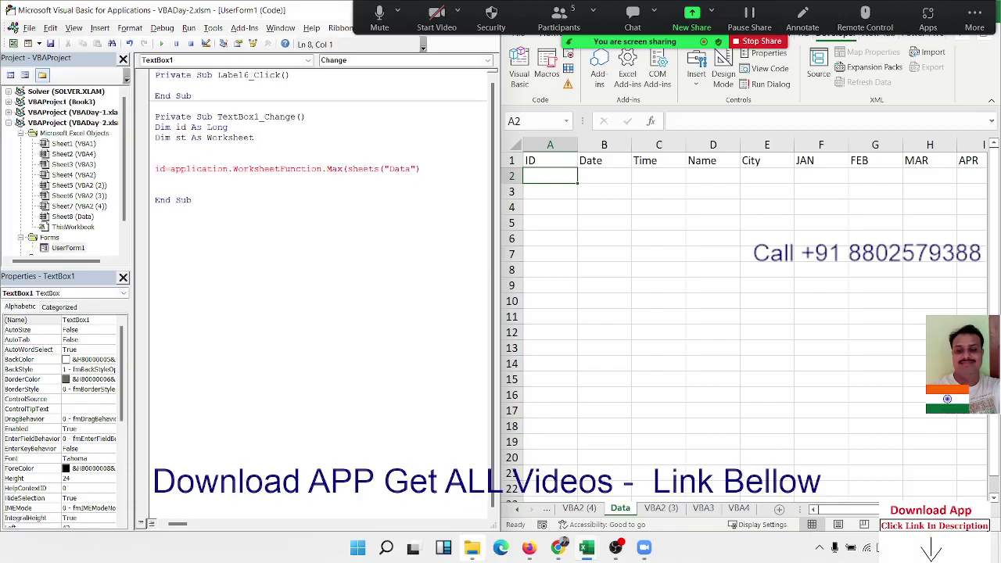
Step: Add the line Set w = Sheets("Data") below the declaration
{"action": "type", "text": "set"}
{"action": "key", "text": "space"}
{"action": "key", "text": "Escape"}
{"action": "left_click", "coordinate": [193, 159]}
{"action": "key", "text": "Return"}
{"action": "type", "text": "w "}
{"action": "type", "text": "="}
{"action": "left_click", "coordinate": [352, 168]}
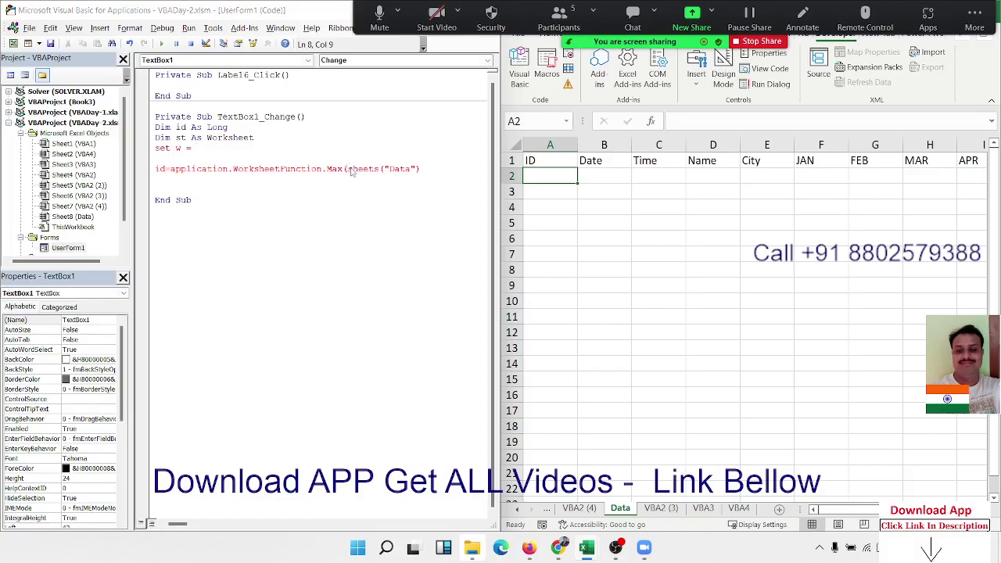
{"action": "key", "text": "Return"}
{"action": "left_click_drag", "start_coordinate": [346, 169], "coordinate": [426, 171]}
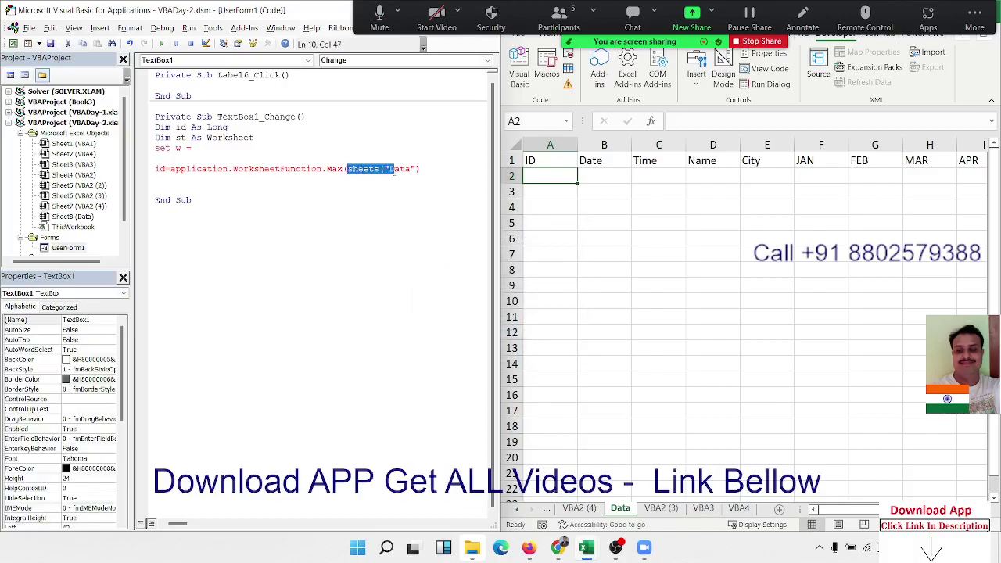
{"action": "left_click", "coordinate": [284, 155]}
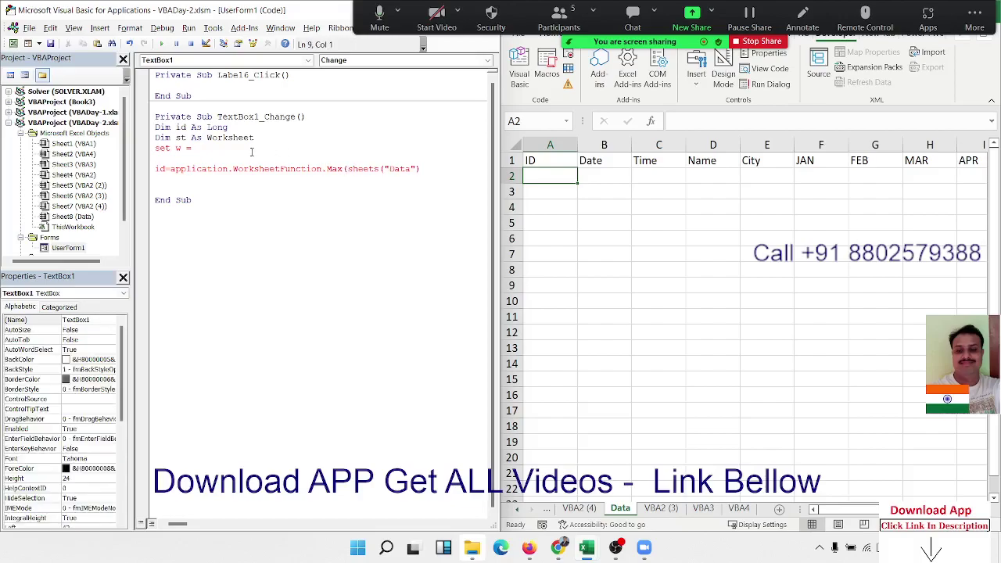
{"action": "left_click", "coordinate": [252, 152]}
{"action": "type", "text": "sheets(\"Data\")"}
Step: Change the Max argument to w.Range("A:A") and start the next line with Me.Te
{"action": "mouse_move", "coordinate": [156, 188]}
{"action": "left_mouse_down"}
{"action": "mouse_move", "coordinate": [334, 196]}
{"action": "mouse_move", "coordinate": [434, 170]}
{"action": "left_mouse_up"}
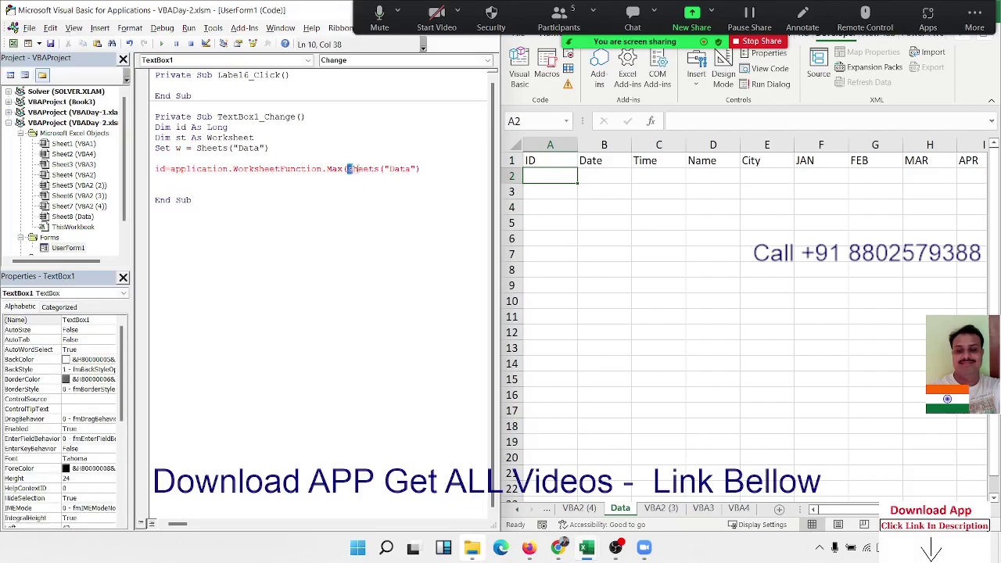
{"action": "key", "text": "BackSpace"}
{"action": "type", "text": "."}
{"action": "type", "text": "range("}
{"action": "type", "text": "\"A:"}
{"action": "type", "text": "A"}
{"action": "type", "text": "))"}
{"action": "key", "text": "Return"}
{"action": "key", "text": "Return"}
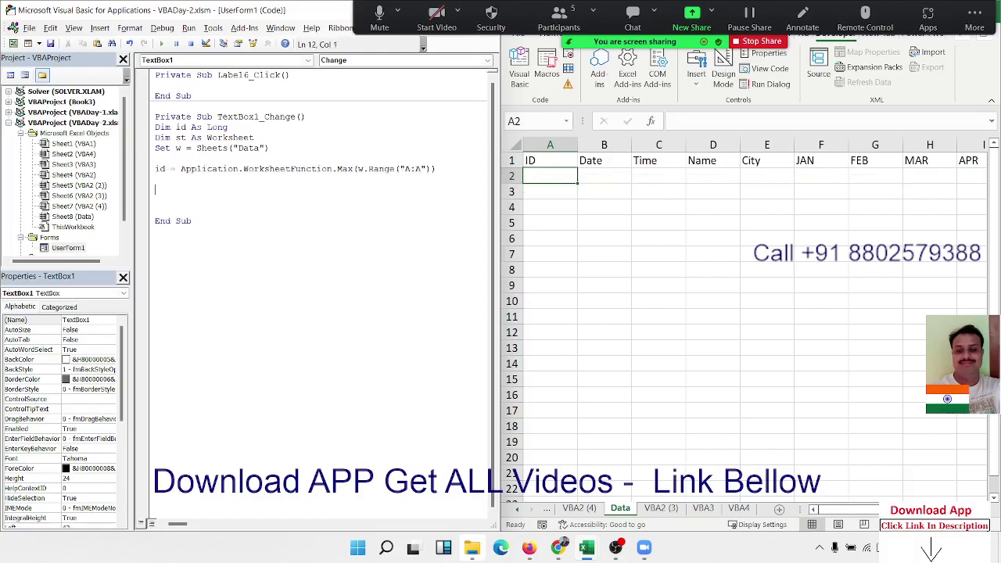
{"action": "type", "text": "m"}
{"action": "type", "text": "c"}
{"action": "type", "text": "."}
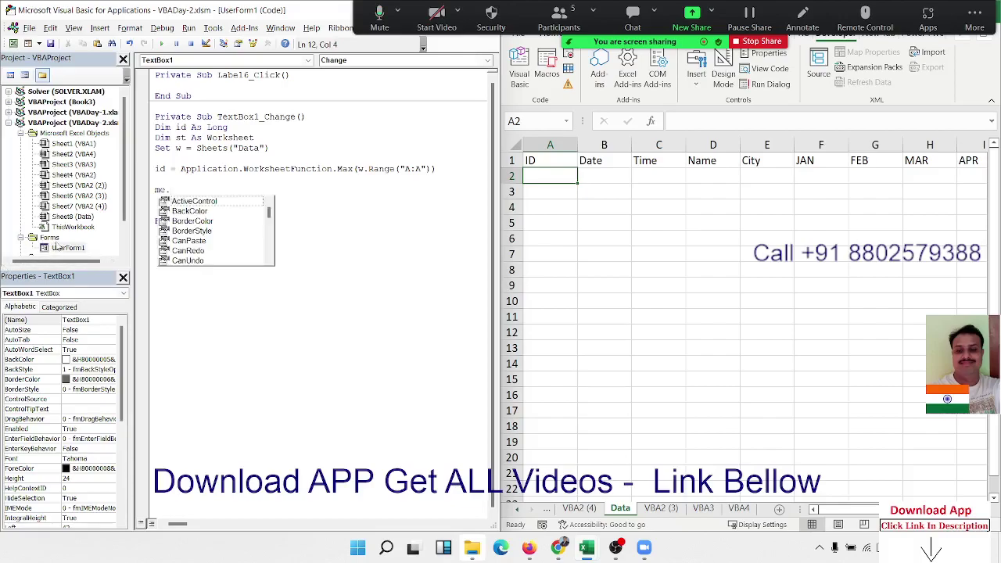
{"action": "type", "text": "te"}
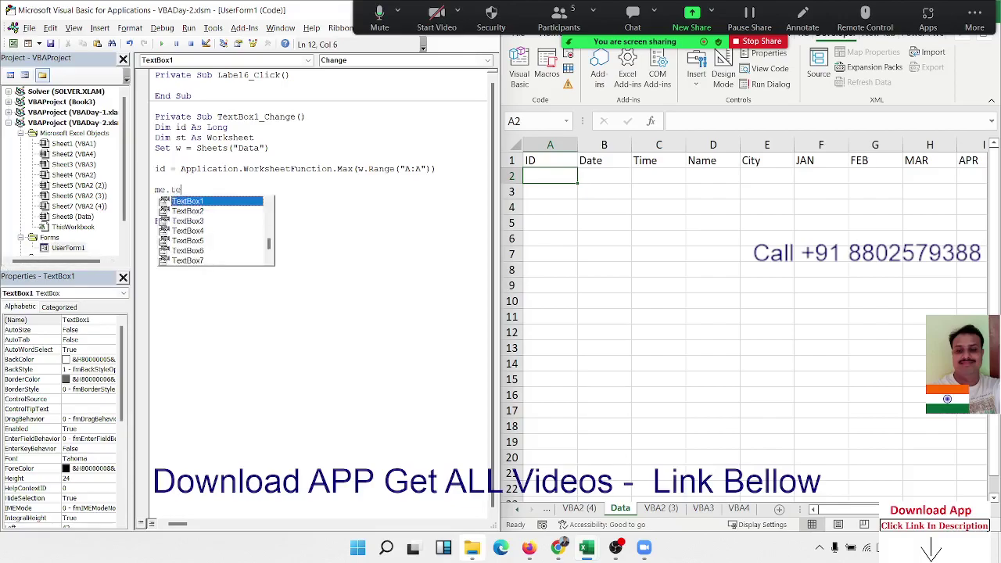
Step: Complete the line Me.TextBox1.Value = id + 1, then return to the UserForm1 design
{"action": "key", "text": "Tab"}
{"action": "type", "text": ".v"}
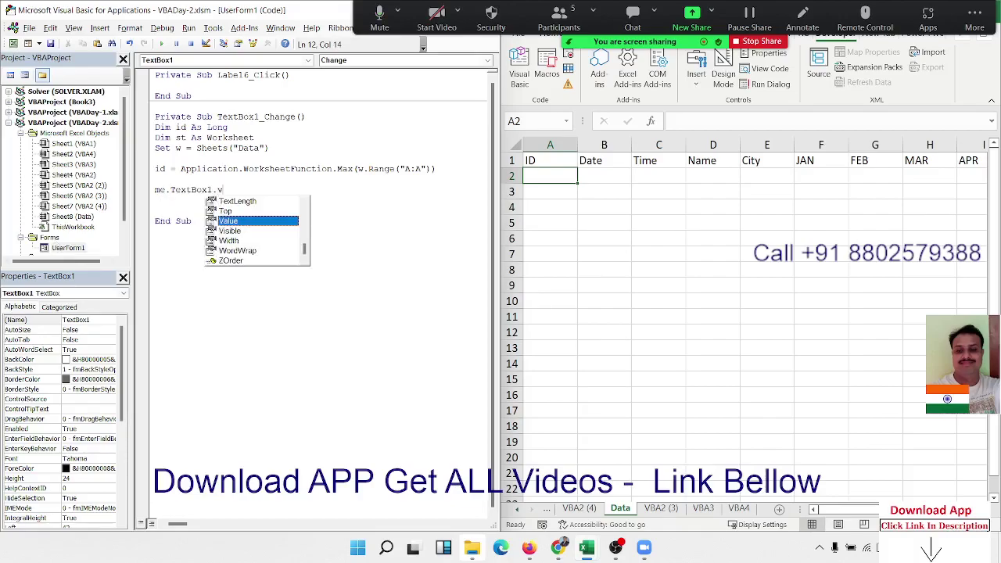
{"action": "key", "text": "Tab"}
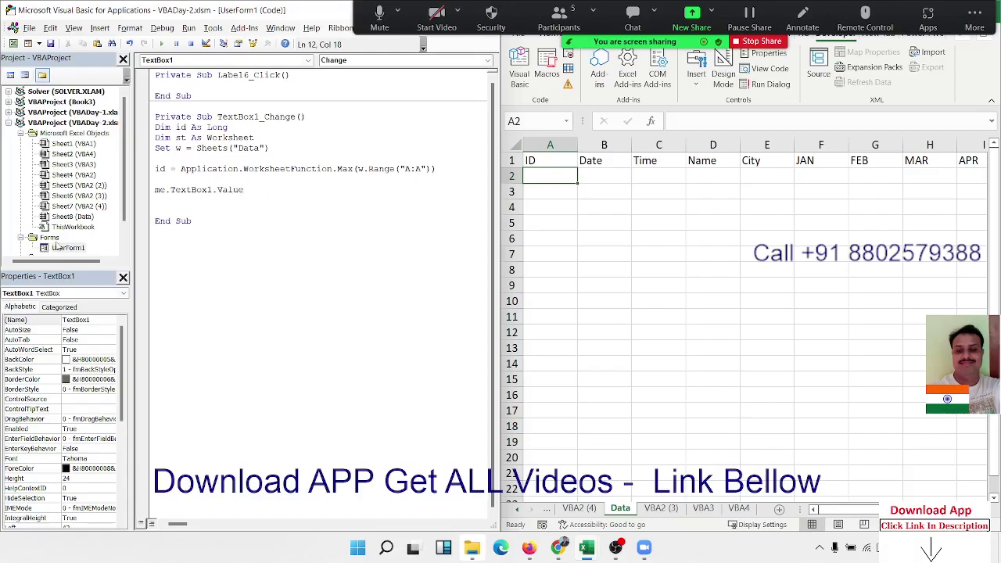
{"action": "type", "text": "= id"}
{"action": "type", "text": "+1"}
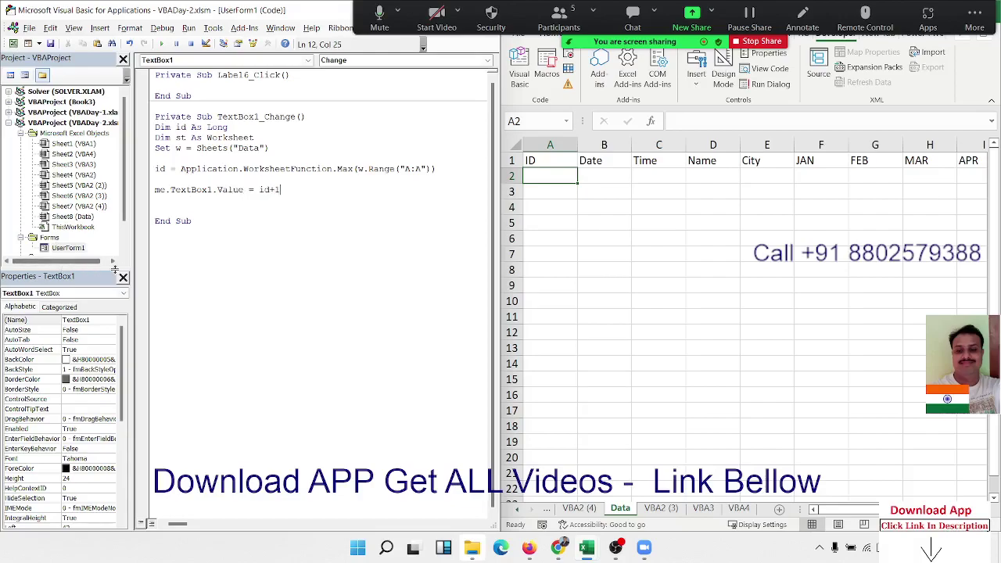
{"action": "left_click", "coordinate": [212, 248]}
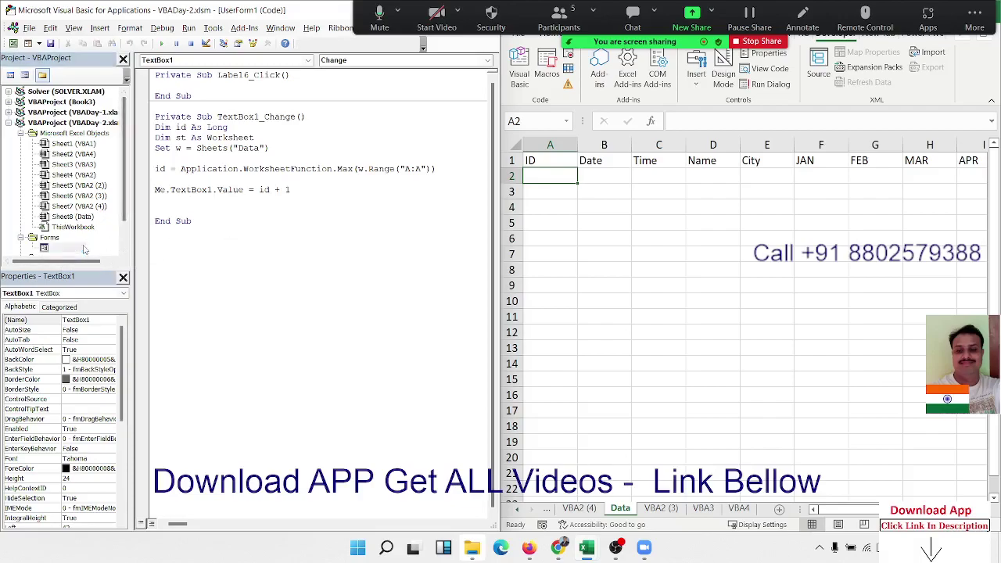
{"action": "double_click", "coordinate": [69, 248]}
Step: Run UserForm1 and move the live Data Entry Form lower and to the right
{"action": "left_click", "coordinate": [162, 44]}
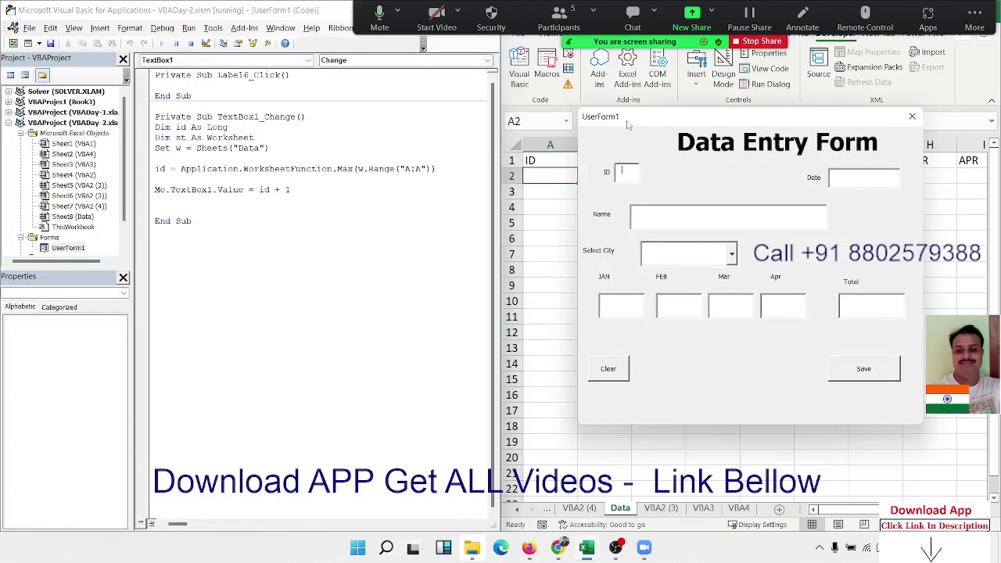
{"action": "mouse_move", "coordinate": [627, 125]}
{"action": "left_mouse_down"}
{"action": "mouse_move", "coordinate": [704, 176]}
{"action": "mouse_move", "coordinate": [628, 188]}
{"action": "mouse_move", "coordinate": [613, 179]}
{"action": "left_mouse_up"}
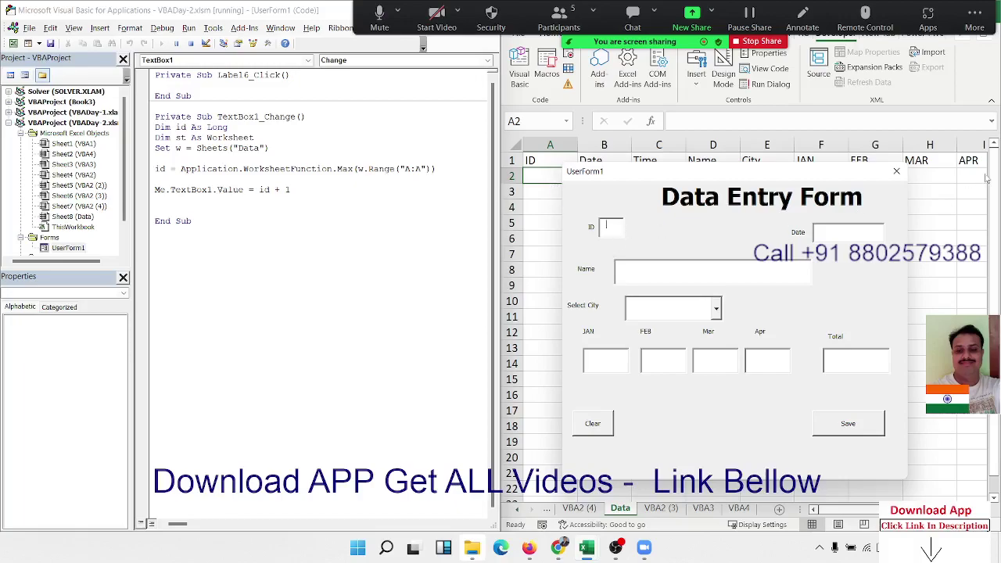
Step: Close the running form and cut the next-ID code out of TextBox1's Change procedure
{"action": "left_click", "coordinate": [896, 170]}
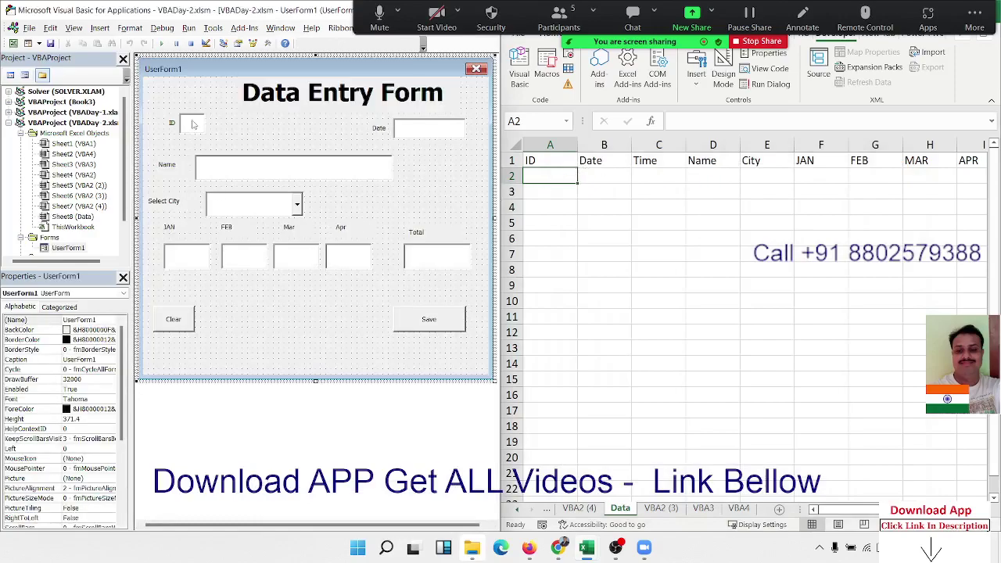
{"action": "left_click", "coordinate": [193, 123]}
{"action": "double_click", "coordinate": [192, 124]}
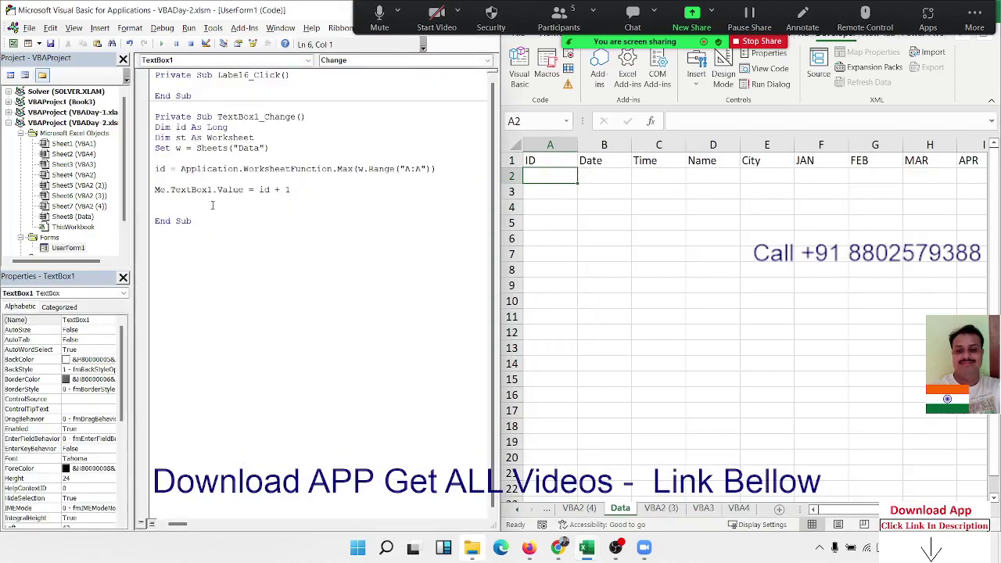
{"action": "left_click_drag", "start_coordinate": [207, 205], "coordinate": [147, 133]}
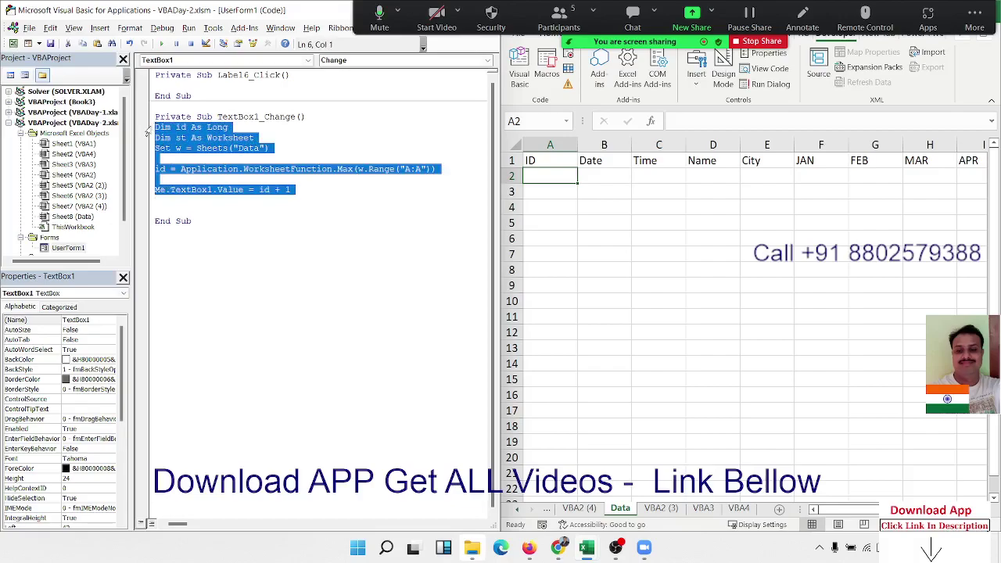
{"action": "key", "text": "Delete"}
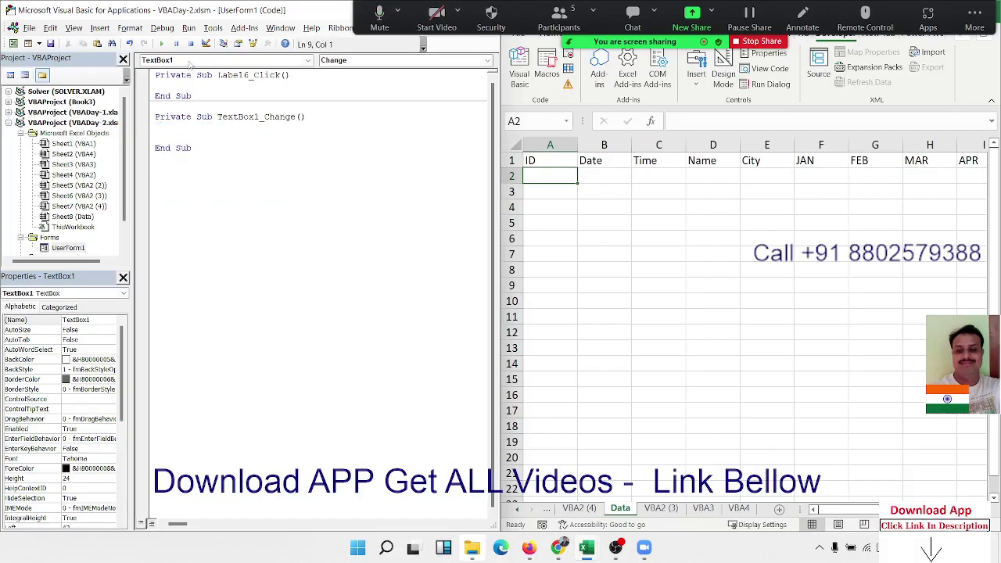
Step: Put the ID code in a new UserForm_Initialize procedure and run the form, which shows ID 1
{"action": "left_click", "coordinate": [189, 62]}
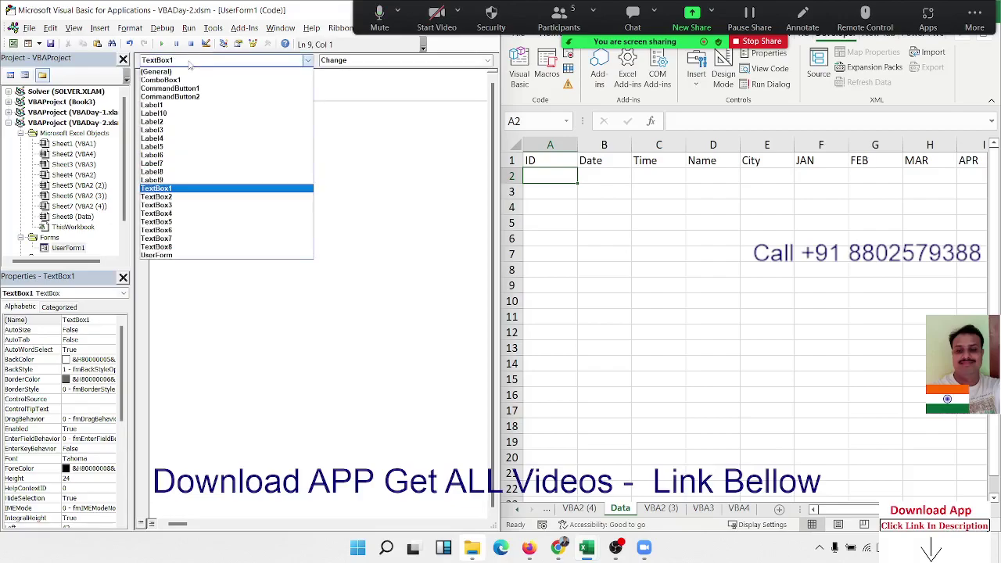
{"action": "left_click", "coordinate": [184, 255]}
{"action": "left_click", "coordinate": [333, 61]}
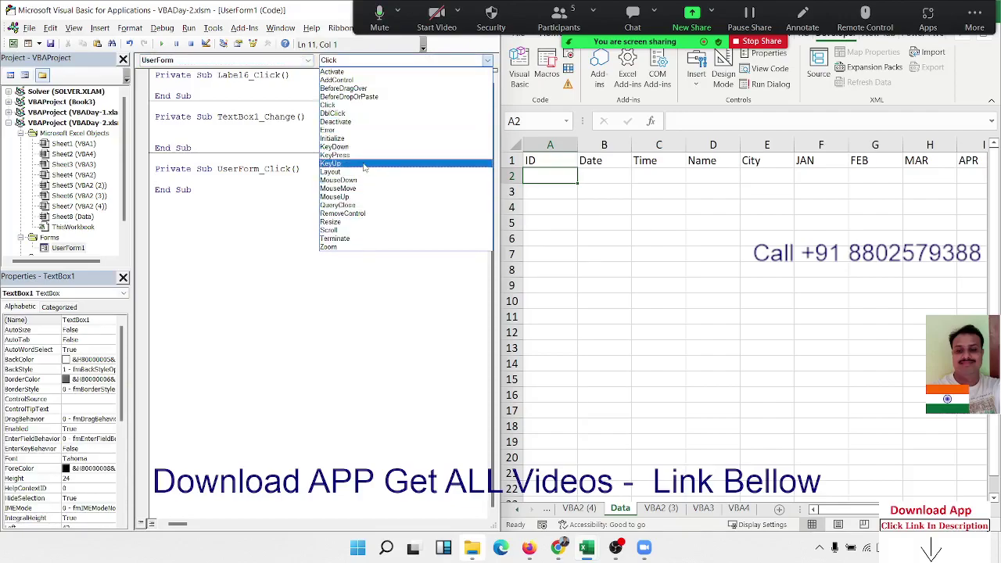
{"action": "left_click", "coordinate": [344, 139]}
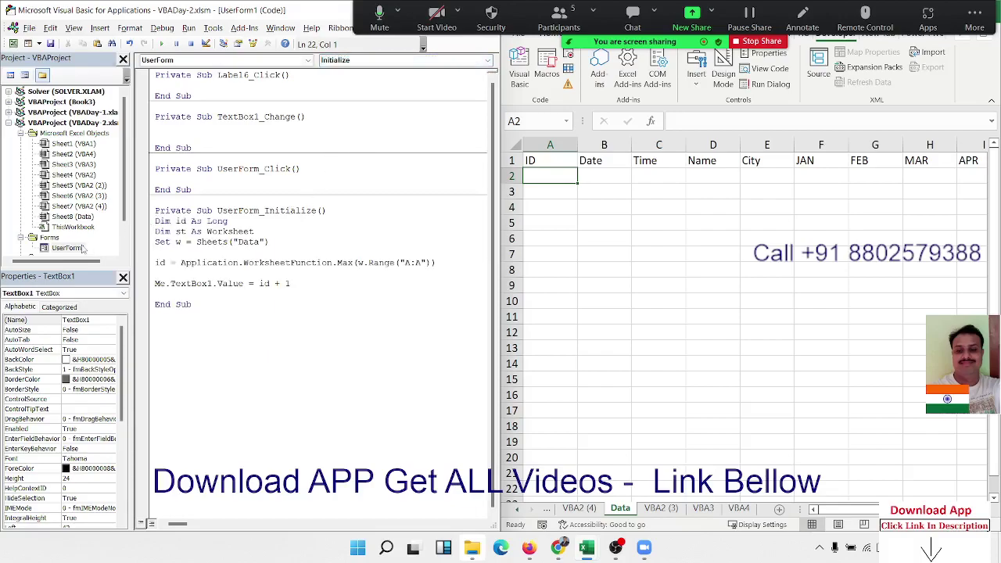
{"action": "double_click", "coordinate": [81, 248]}
{"action": "left_click", "coordinate": [162, 44]}
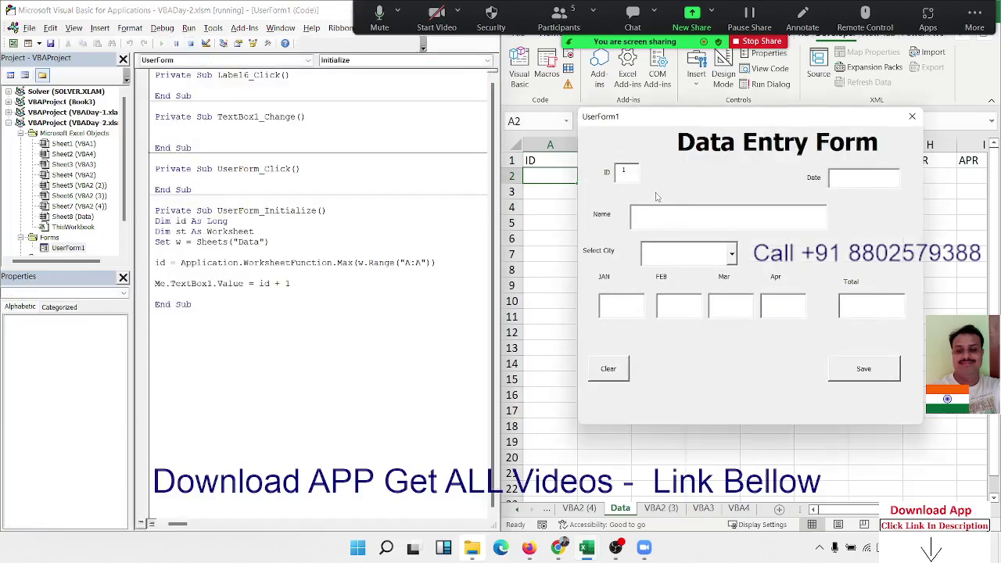
Step: Add Me.TextBox2.Value = Date under the ID line in UserForm_Initialize, then return to the form design
{"action": "left_click", "coordinate": [911, 117]}
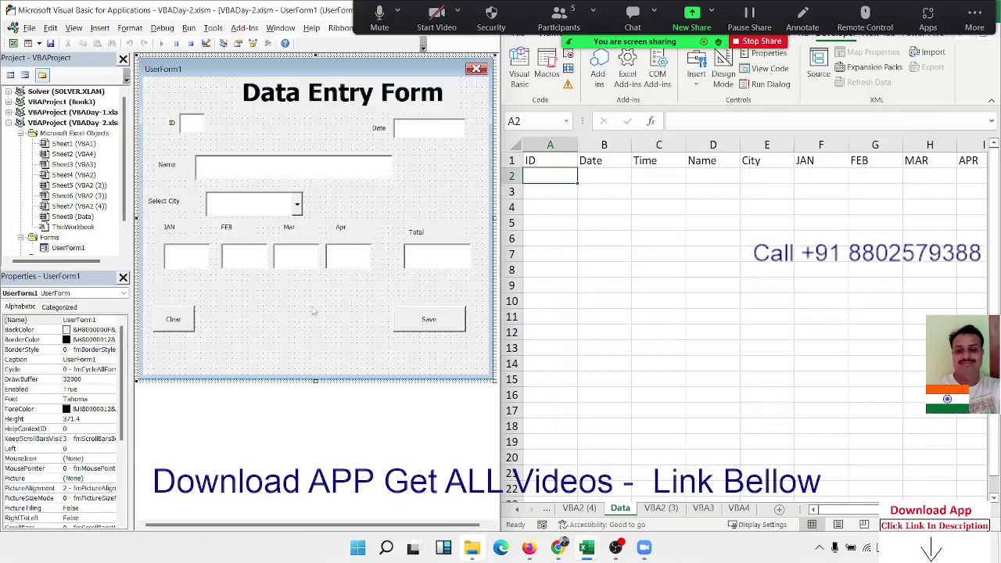
{"action": "key", "text": "F7"}
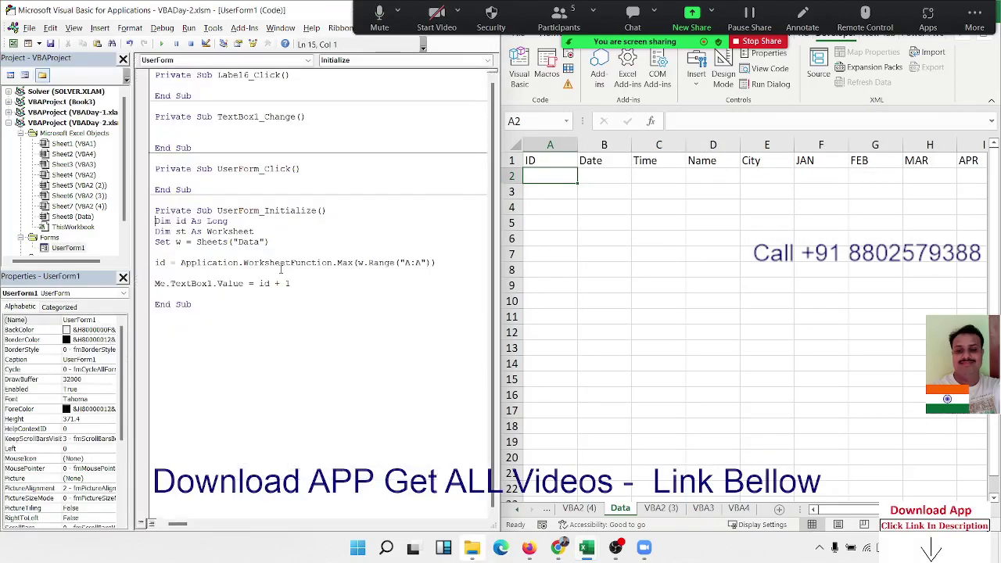
{"action": "left_click", "coordinate": [316, 293]}
{"action": "key", "text": "Return"}
{"action": "key", "text": "Return"}
{"action": "left_click", "coordinate": [320, 290]}
{"action": "type", "text": "me"}
{"action": "type", "text": ".te"}
{"action": "key", "text": "Down"}
{"action": "key", "text": "Tab"}
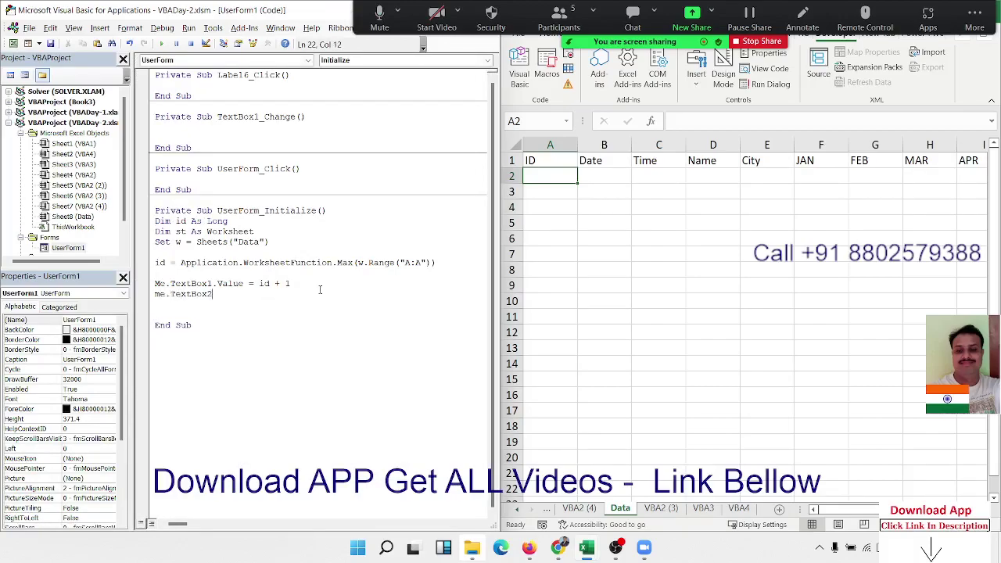
{"action": "type", "text": ".v"}
{"action": "key", "text": "Tab"}
{"action": "type", "text": "= id"}
{"action": "type", "text": "+"}
{"action": "key", "text": "BackSpace"}
{"action": "key", "text": "BackSpace"}
{"action": "key", "text": "BackSpace"}
{"action": "type", "text": "date"}
{"action": "key", "text": "Return"}
{"action": "key", "text": "Return"}
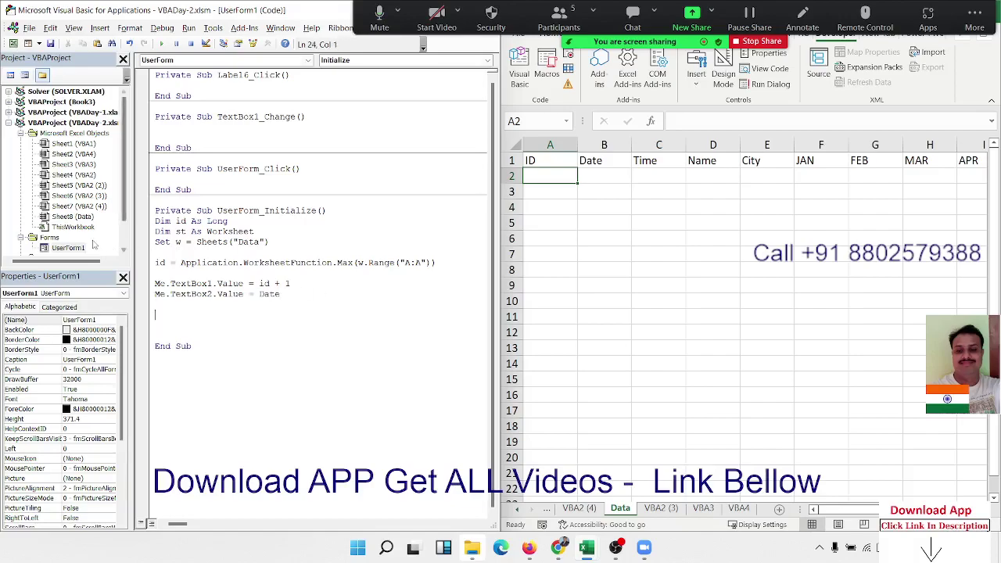
{"action": "double_click", "coordinate": [75, 248]}
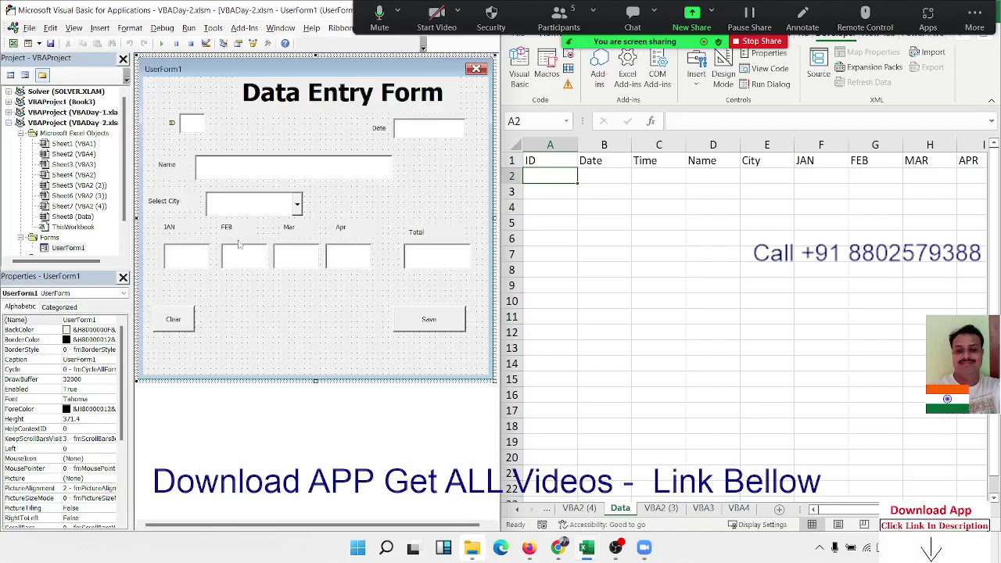
Step: Rename the city combo box to CT and the JAN, FEB and Mar boxes to J, F and M
{"action": "left_click", "coordinate": [243, 214]}
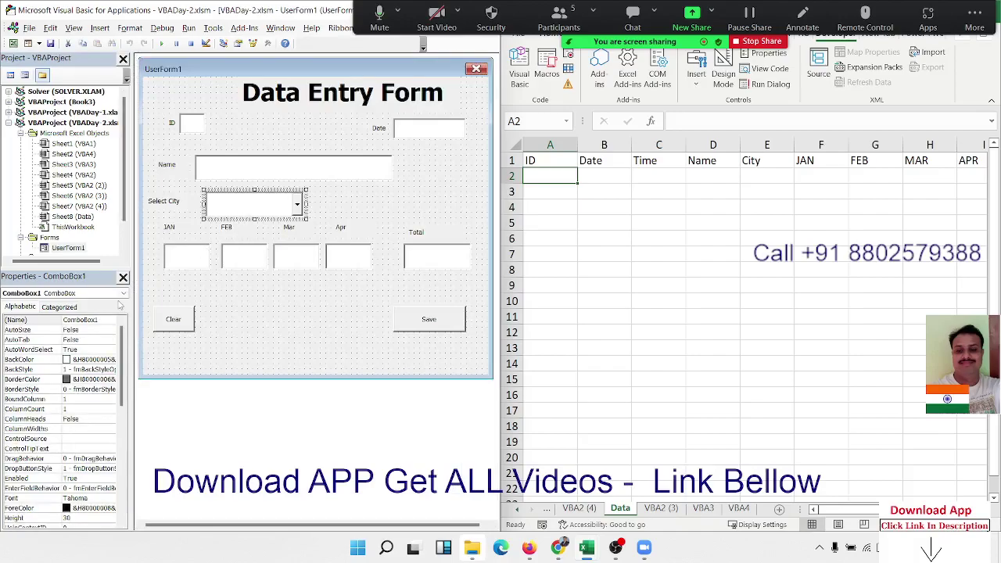
{"action": "left_click", "coordinate": [92, 319]}
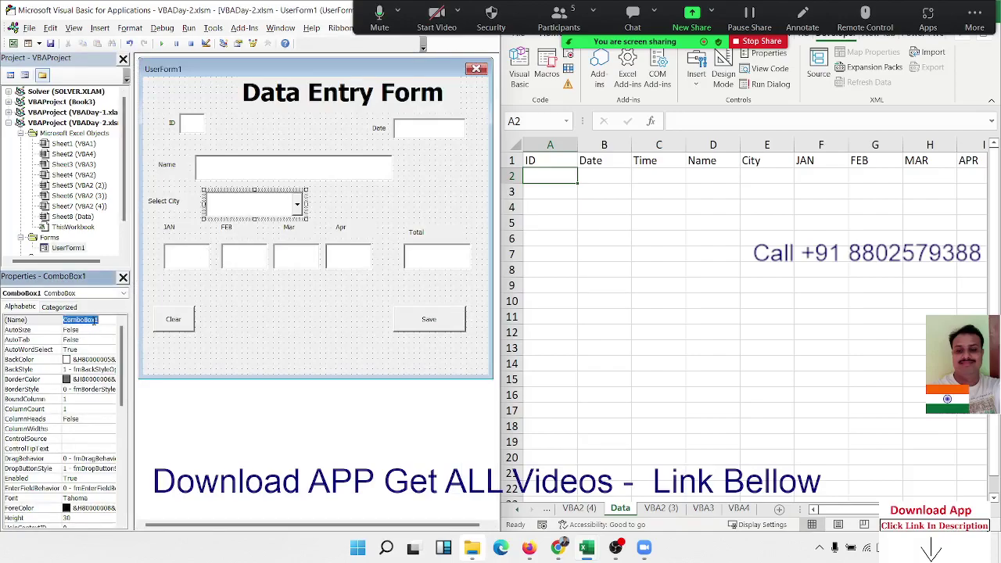
{"action": "type", "text": "CT"}
{"action": "key", "text": "Return"}
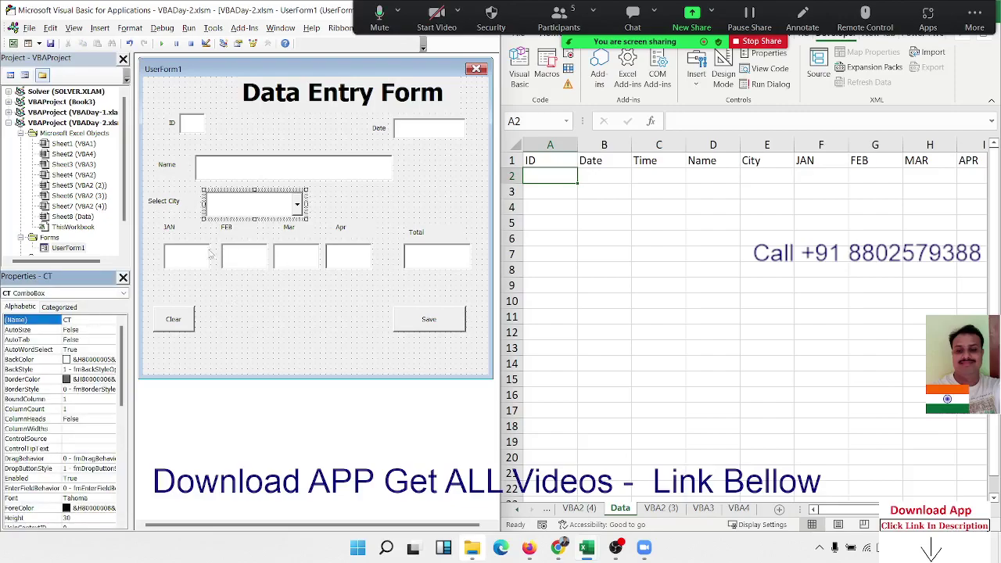
{"action": "left_click", "coordinate": [192, 254]}
{"action": "double_click", "coordinate": [97, 319]}
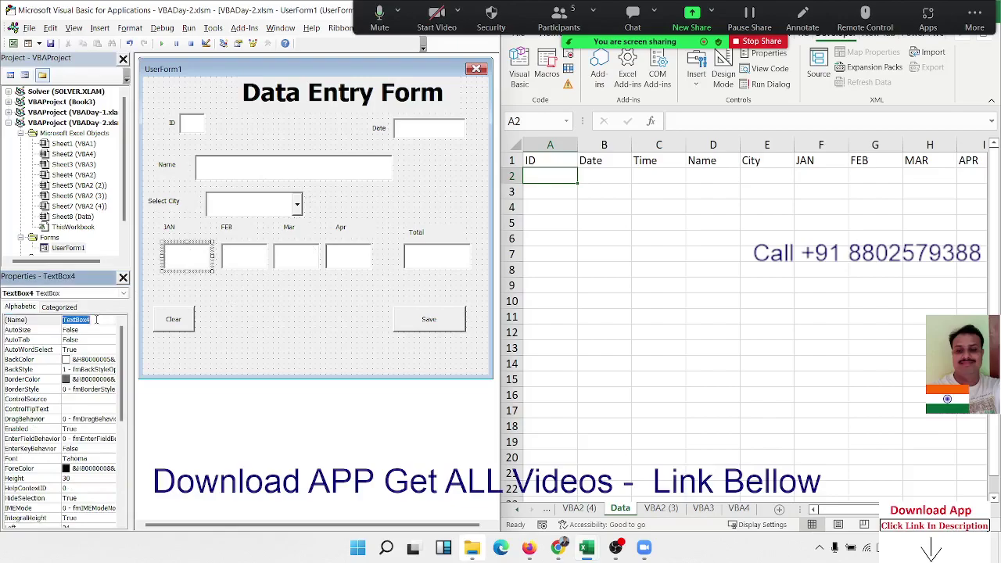
{"action": "type", "text": "J"}
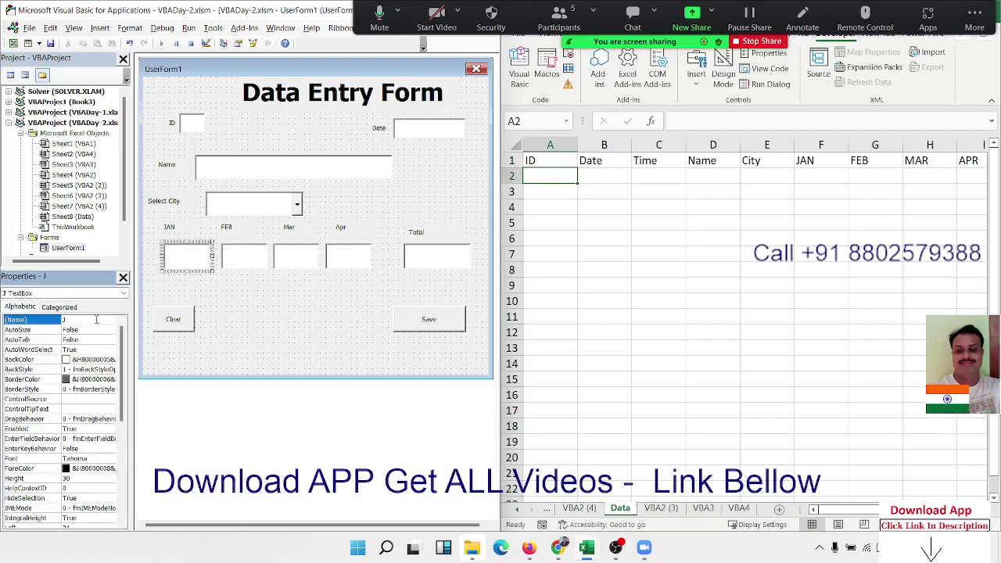
{"action": "left_click", "coordinate": [248, 266]}
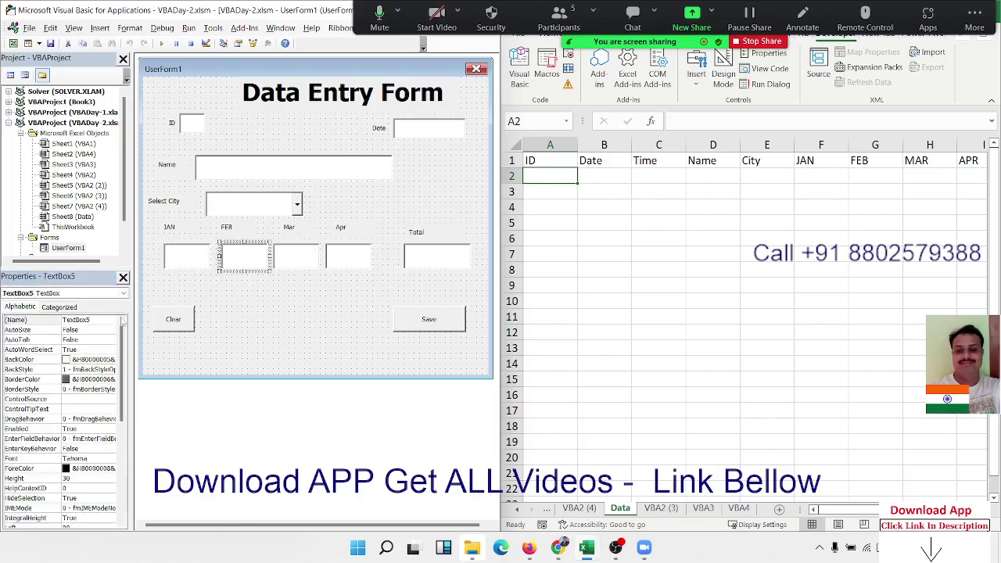
{"action": "double_click", "coordinate": [103, 319]}
{"action": "type", "text": "F"}
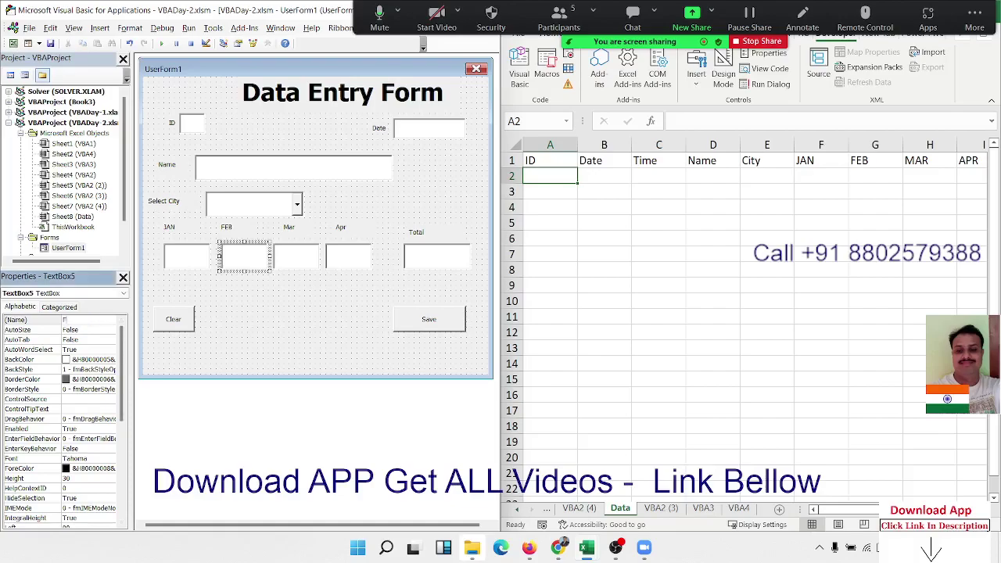
{"action": "left_click", "coordinate": [316, 257]}
{"action": "double_click", "coordinate": [98, 320]}
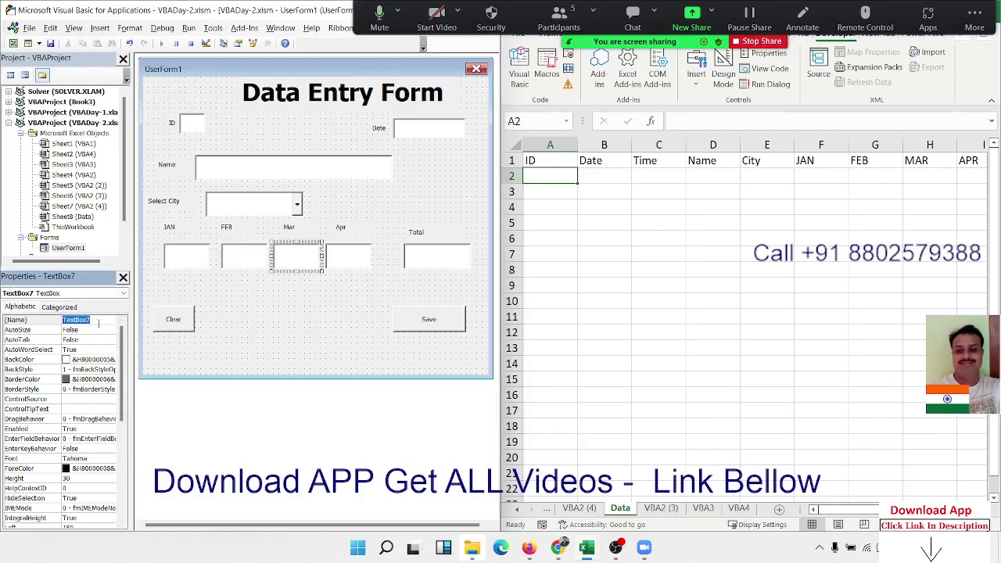
{"action": "type", "text": "M"}
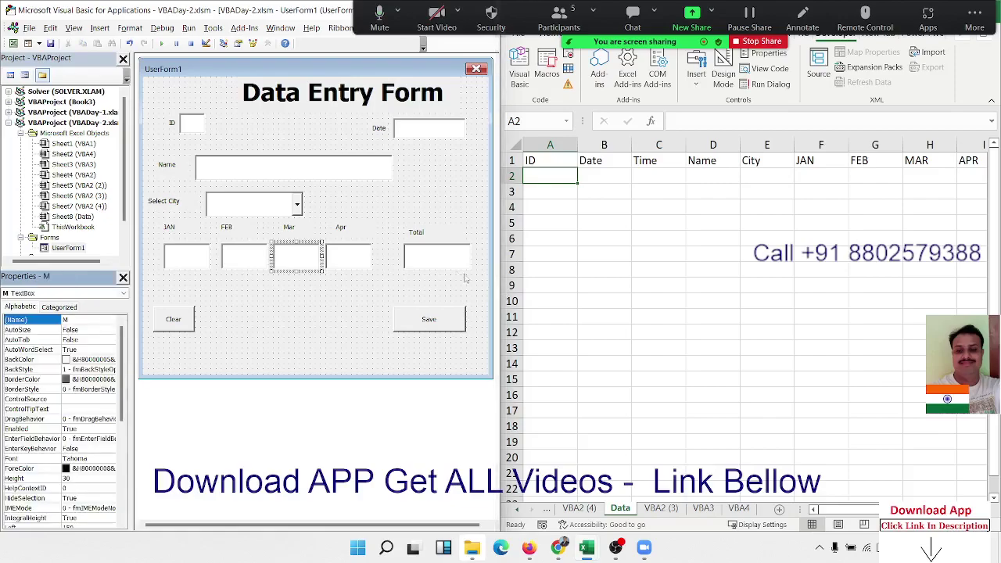
Step: Rename the Apr, Total and Name boxes to A, T and N
{"action": "left_click", "coordinate": [356, 264]}
{"action": "double_click", "coordinate": [72, 320]}
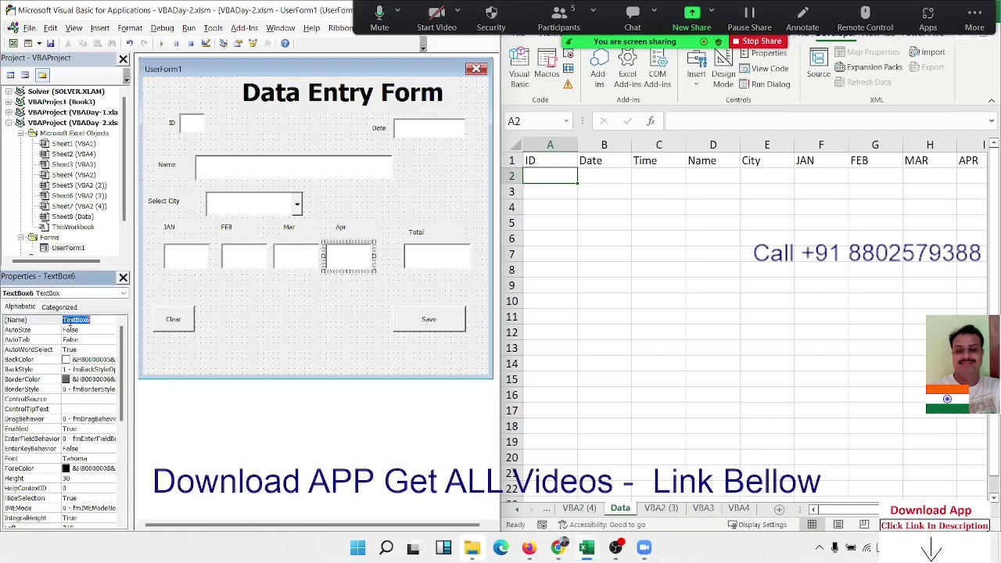
{"action": "type", "text": "A"}
{"action": "left_click", "coordinate": [428, 259]}
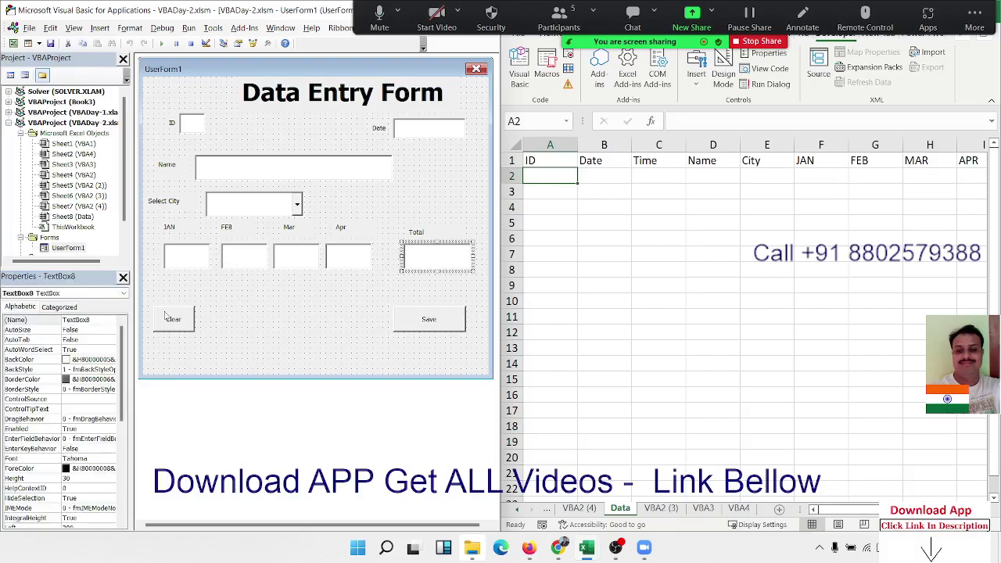
{"action": "double_click", "coordinate": [100, 321]}
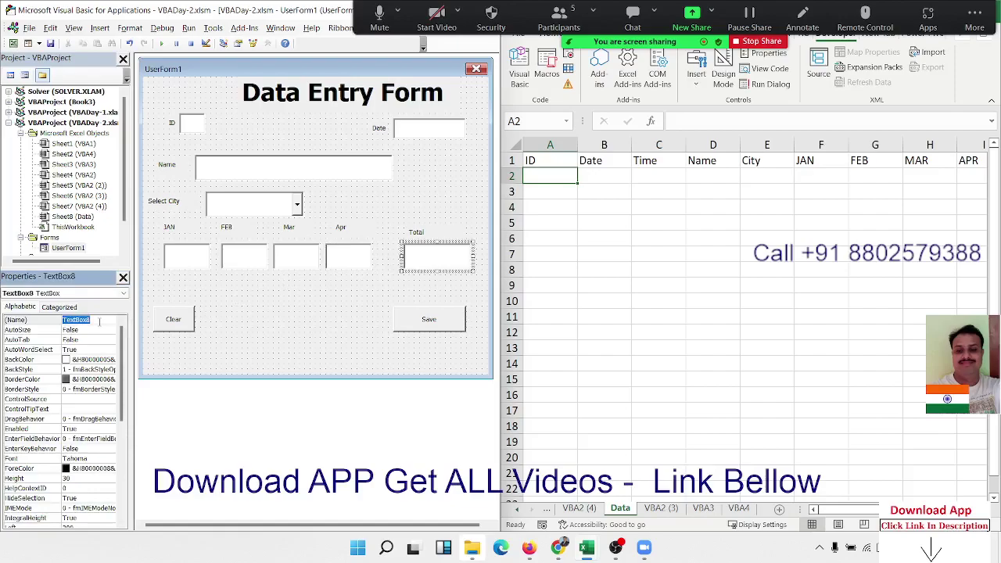
{"action": "type", "text": "T"}
{"action": "key", "text": "Return"}
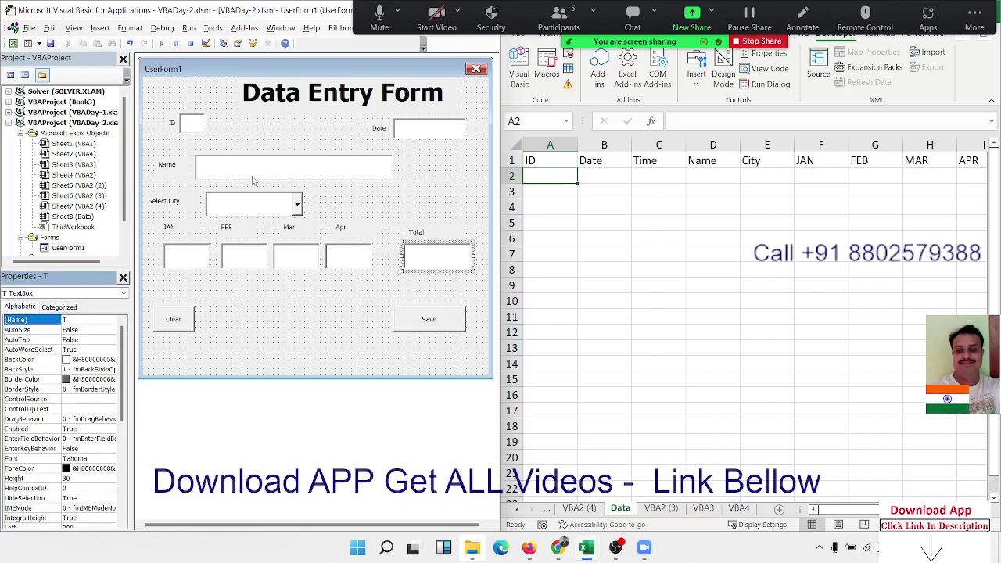
{"action": "left_click", "coordinate": [252, 180]}
{"action": "double_click", "coordinate": [100, 321]}
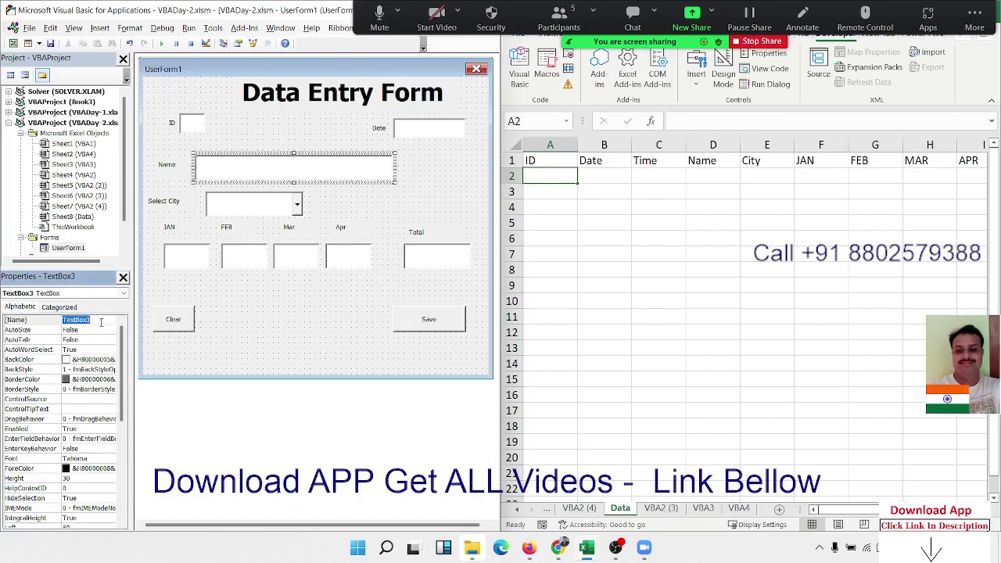
{"action": "type", "text": "N"}
{"action": "key", "text": "Return"}
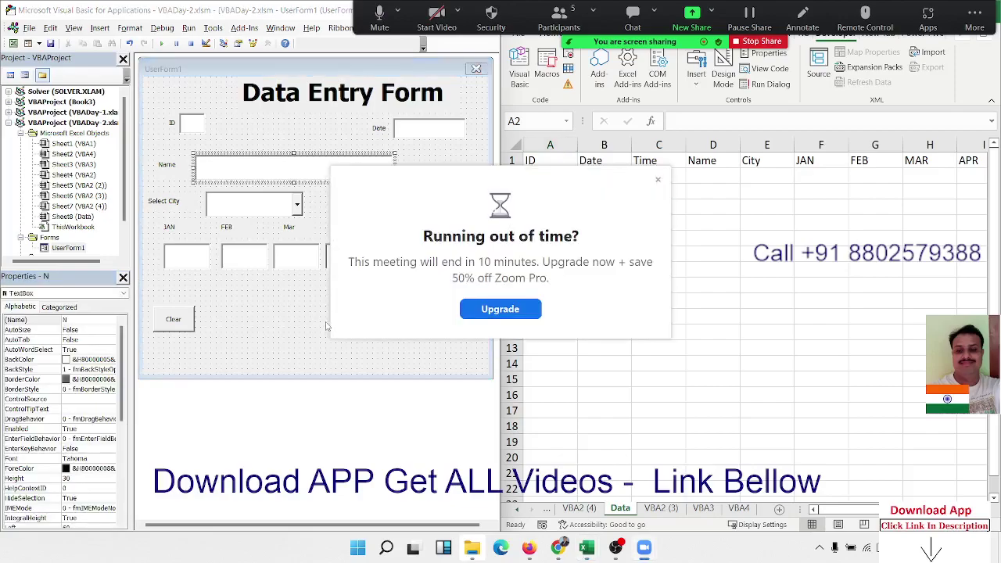
{"action": "left_click", "coordinate": [657, 180]}
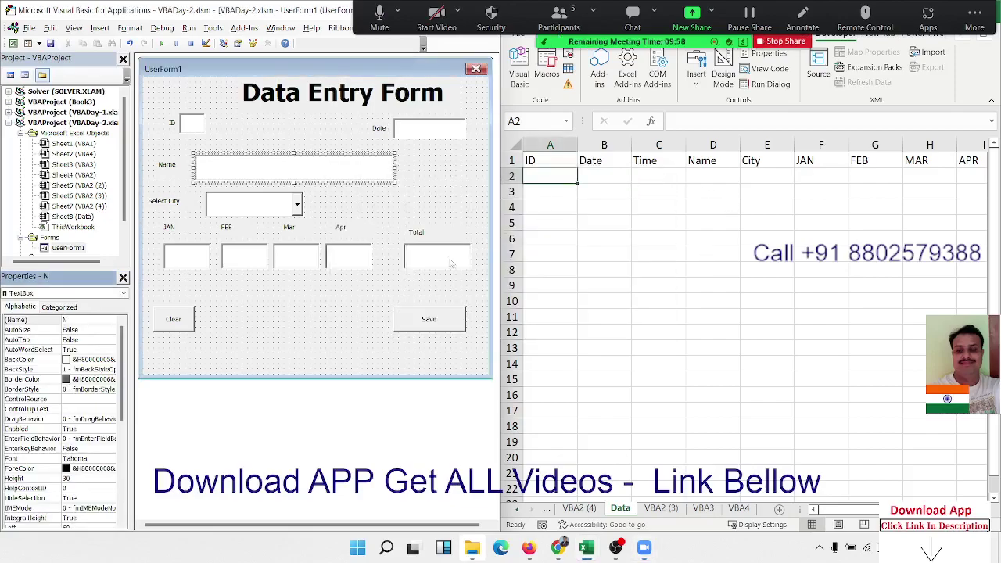
{"action": "left_click", "coordinate": [343, 329]}
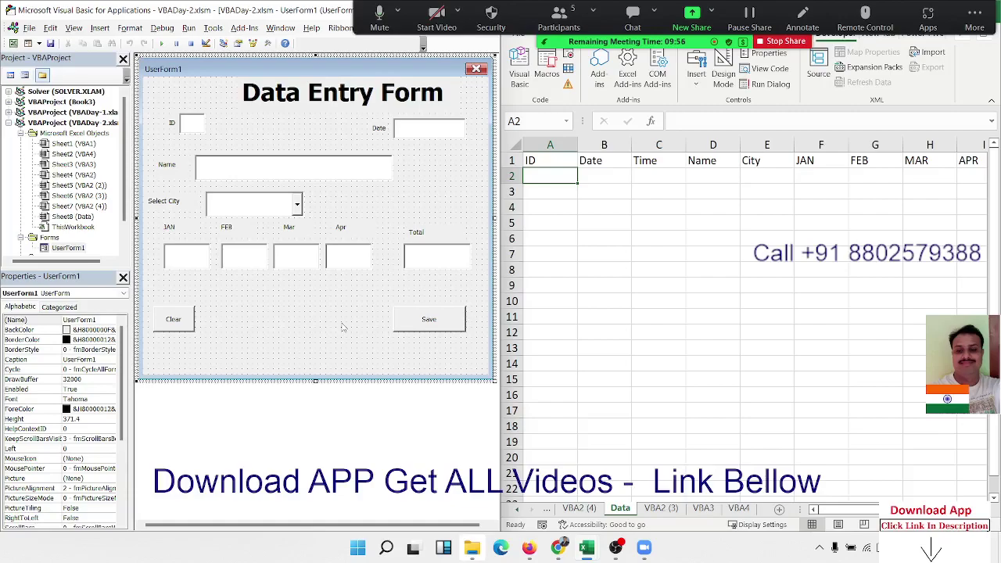
Step: Start a With Me.CT block in UserForm_Initialize with .AddItem "New Delhi"
{"action": "key", "text": "F7"}
{"action": "left_click", "coordinate": [232, 307]}
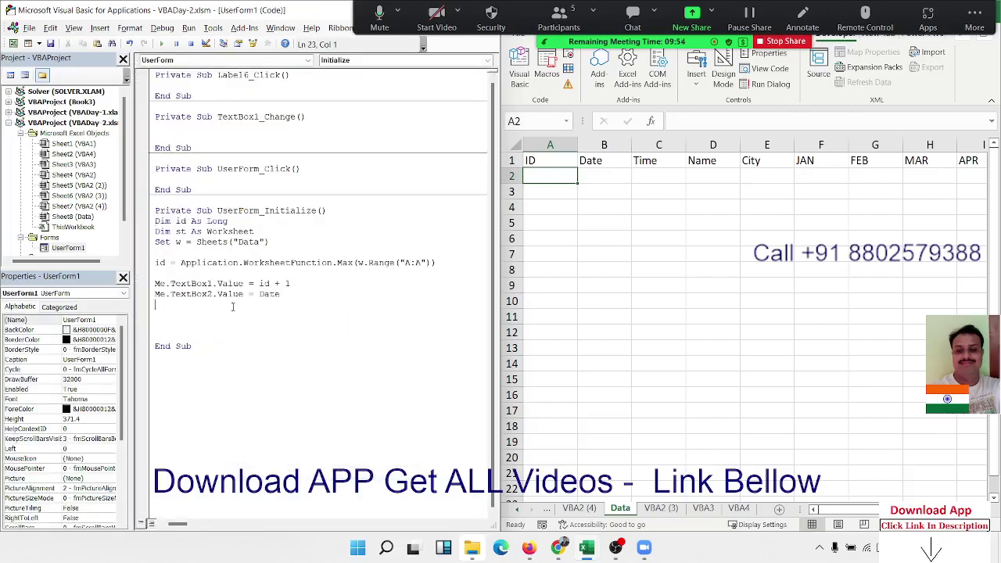
{"action": "key", "text": "Return"}
{"action": "type", "text": "with "}
{"action": "type", "text": "m"}
{"action": "type", "text": "e."}
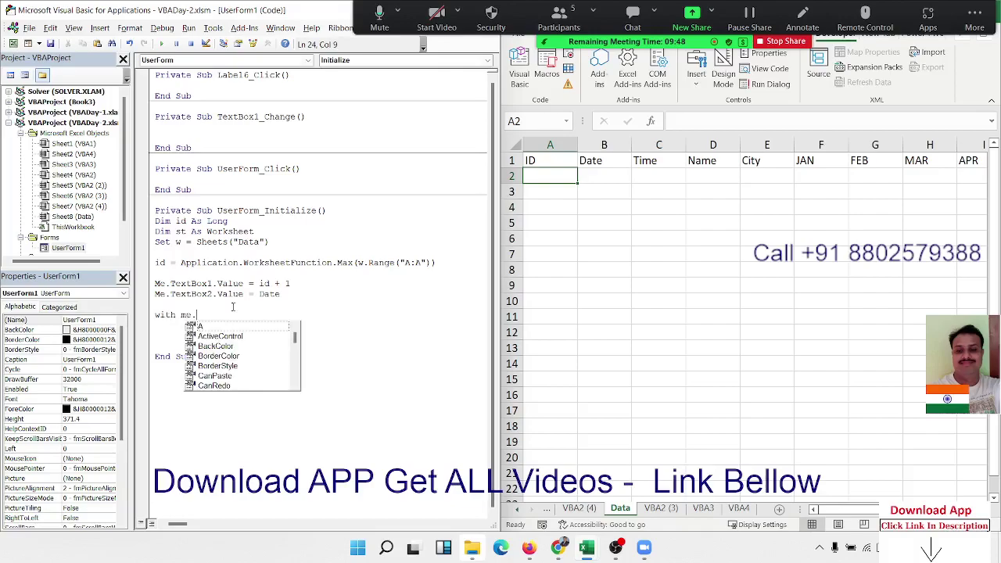
{"action": "type", "text": "c"}
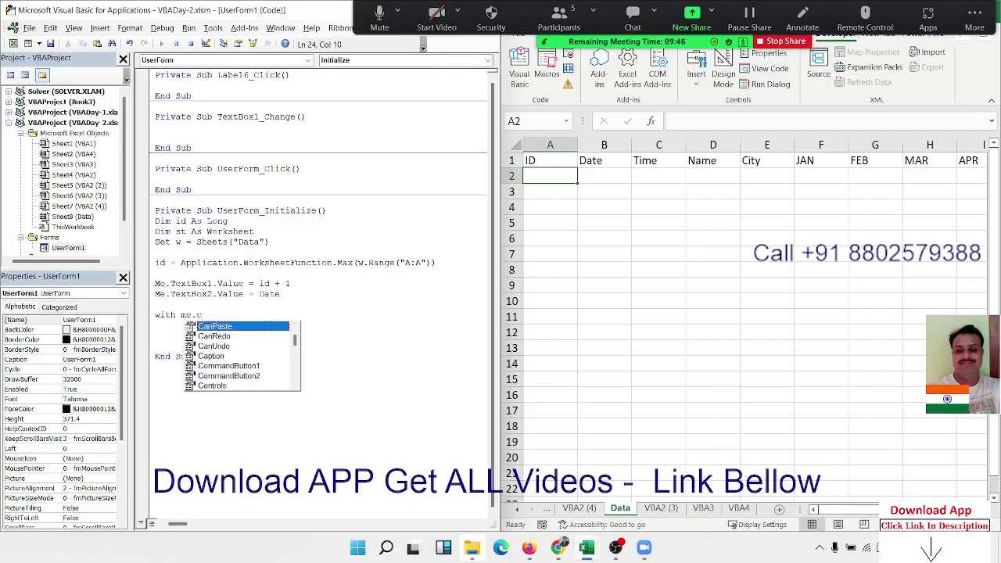
{"action": "type", "text": "t"}
{"action": "key", "text": "Tab"}
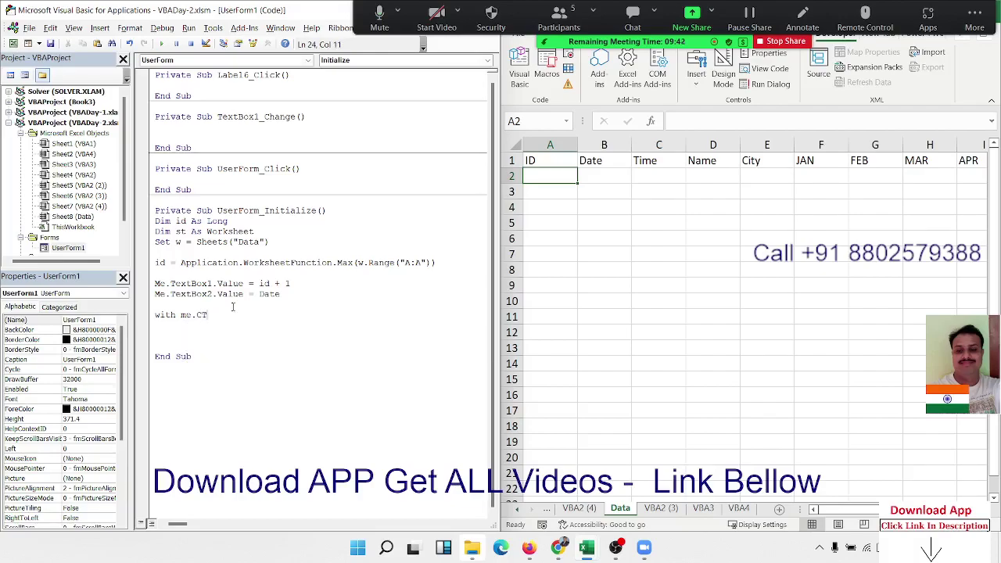
{"action": "key", "text": "Return"}
{"action": "type", "text": ".ad"}
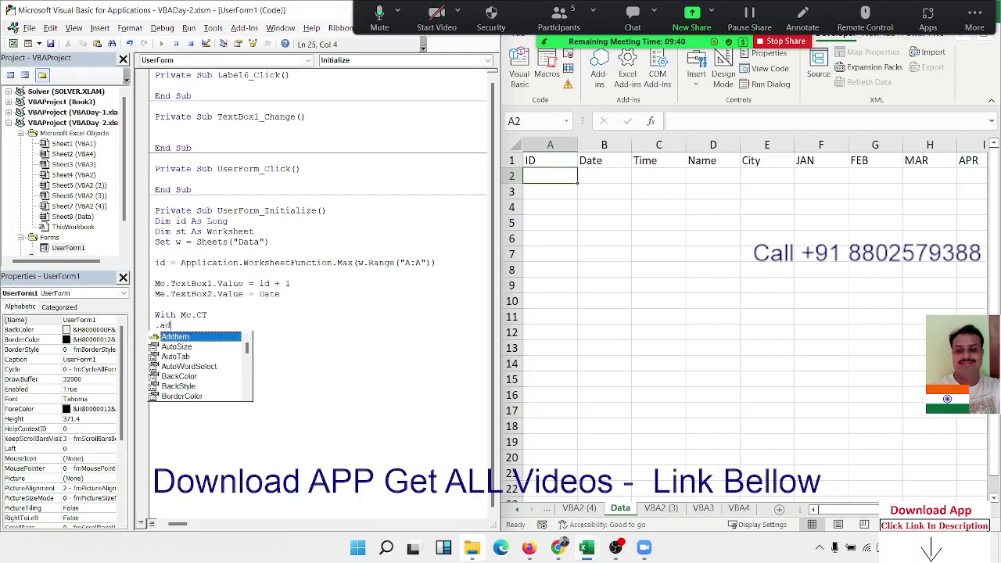
{"action": "key", "text": "Tab"}
{"action": "type", "text": "\""}
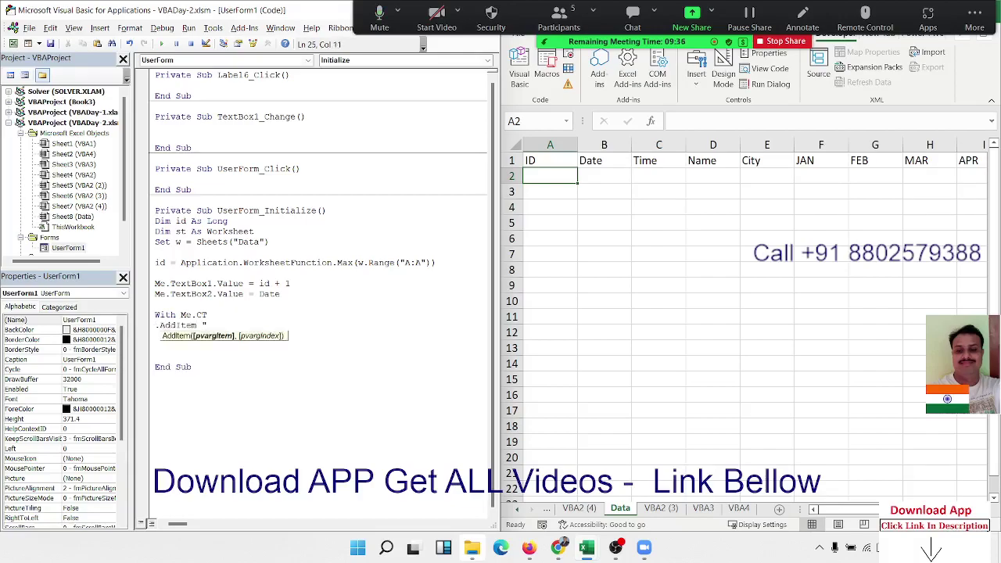
{"action": "type", "text": "NEW"}
{"action": "key", "text": "BackSpace"}
{"action": "key", "text": "BackSpace"}
{"action": "key", "text": "BackSpace"}
{"action": "type", "text": "ew Delhi"}
{"action": "type", "text": "\""}
{"action": "key", "text": "Return"}
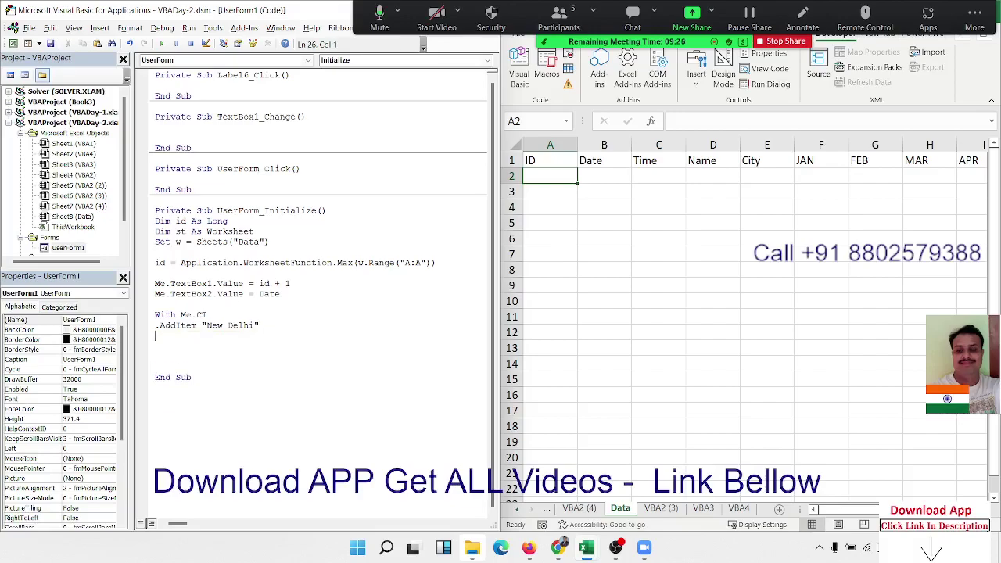
Step: Add .AddItem lines for "Pune" and "Nagpur" inside the With block
{"action": "type", "text": "."}
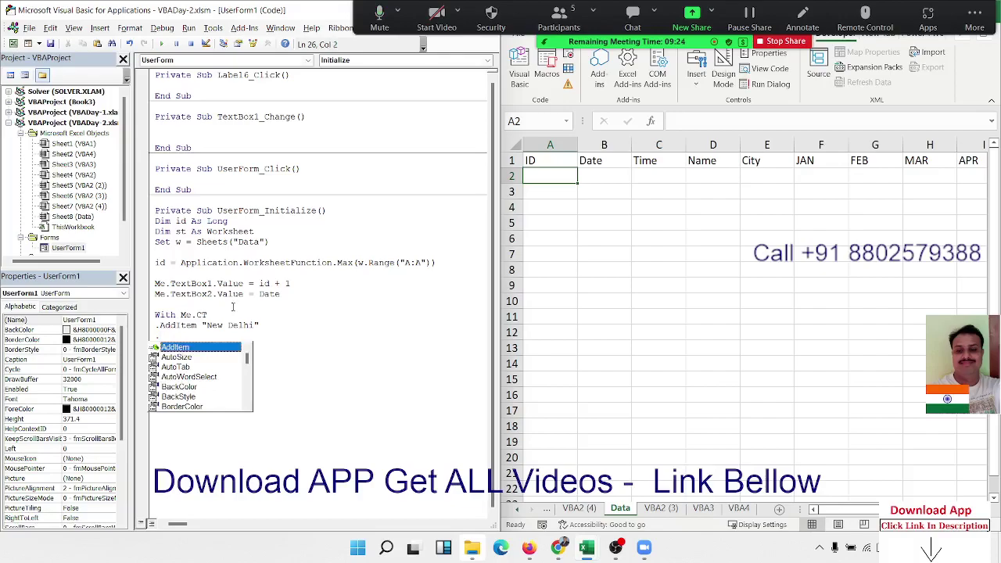
{"action": "key", "text": "Tab"}
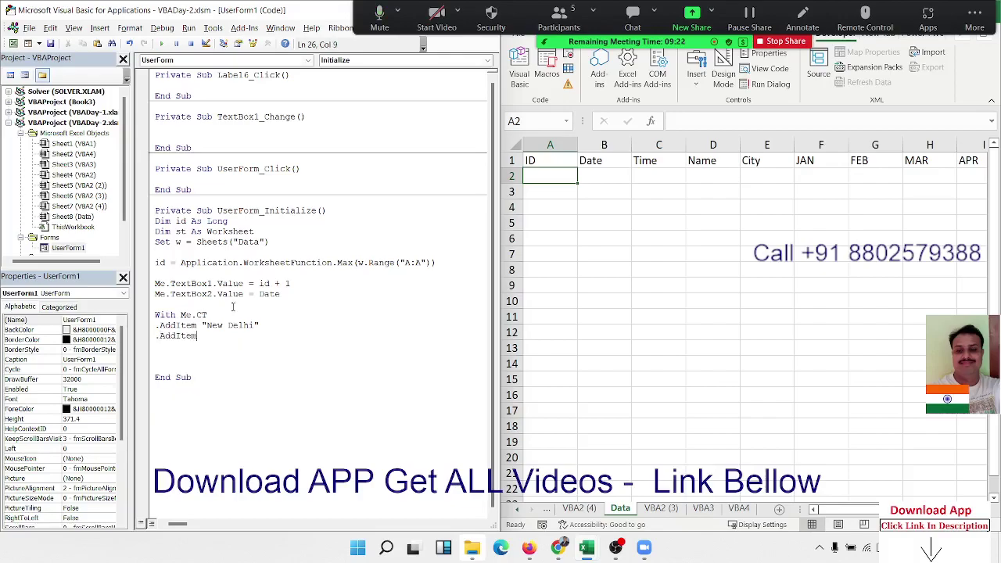
{"action": "type", "text": "\""}
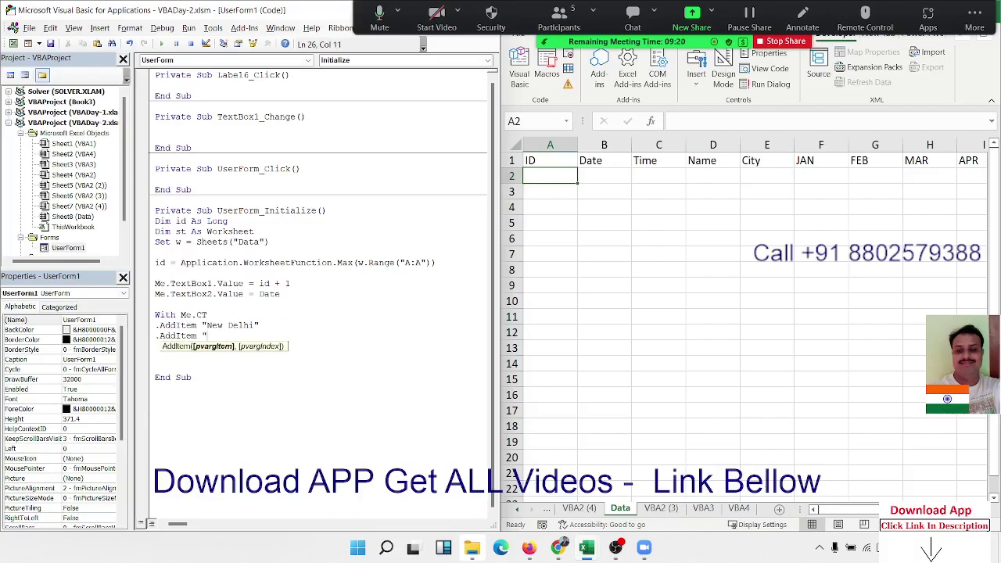
{"action": "type", "text": "Punb"}
{"action": "key", "text": "BackSpace"}
{"action": "type", "text": "e\""}
{"action": "key", "text": "Return"}
{"action": "type", "text": "."}
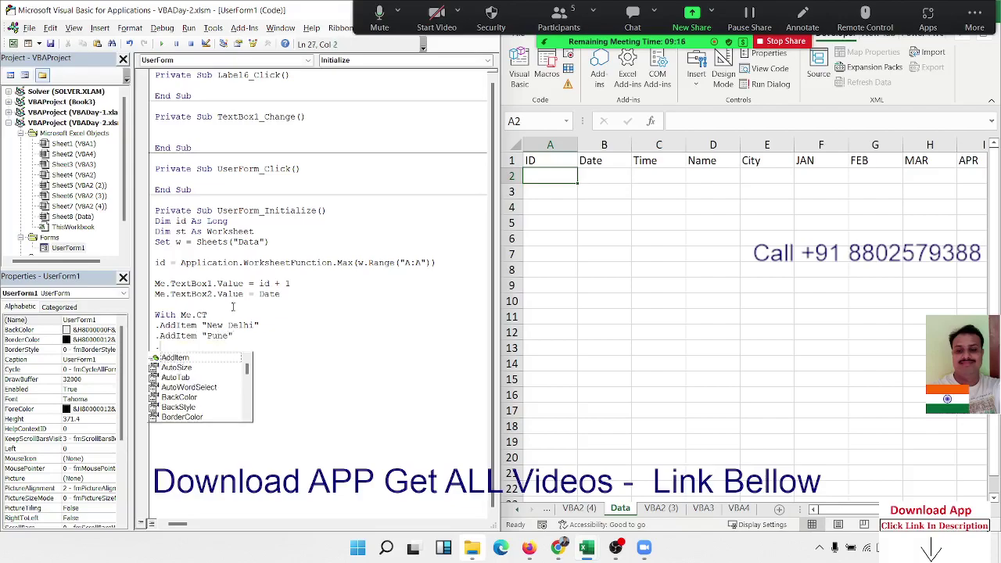
{"action": "type", "text": "A"}
{"action": "key", "text": "Tab"}
{"action": "type", "text": "\""}
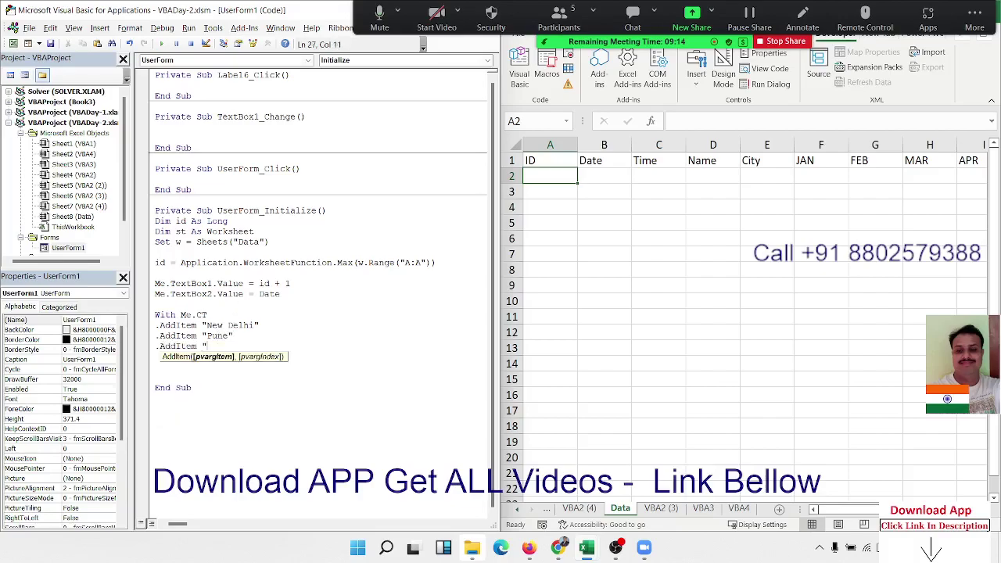
{"action": "type", "text": "Nagpur\""}
{"action": "key", "text": "Return"}
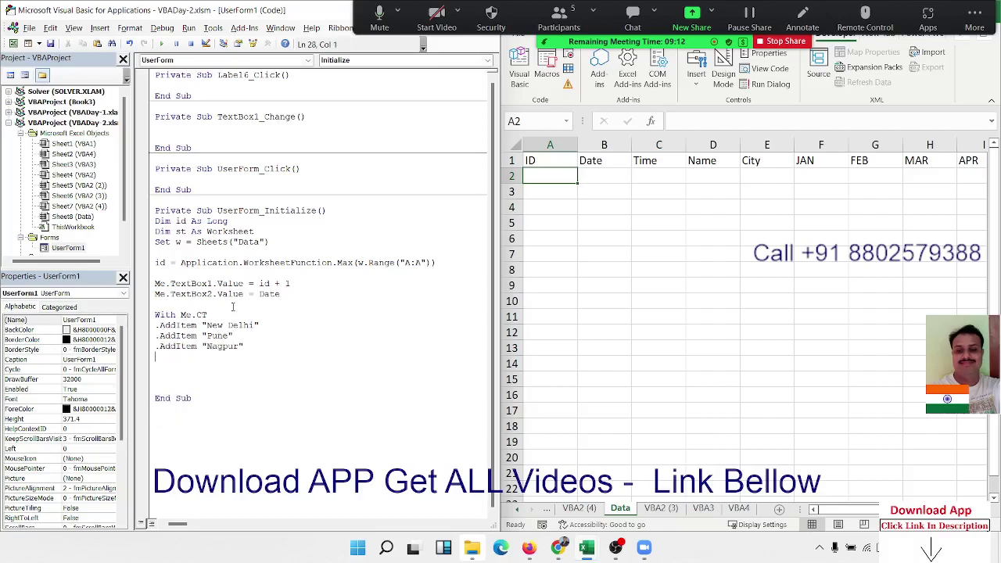
Step: Add "Kanpur" and "Udaypur", close the block with End With, and reopen UserForm1's design
{"action": "type", "text": ".A"}
{"action": "key", "text": "Tab"}
{"action": "type", "text": "\"Kan"}
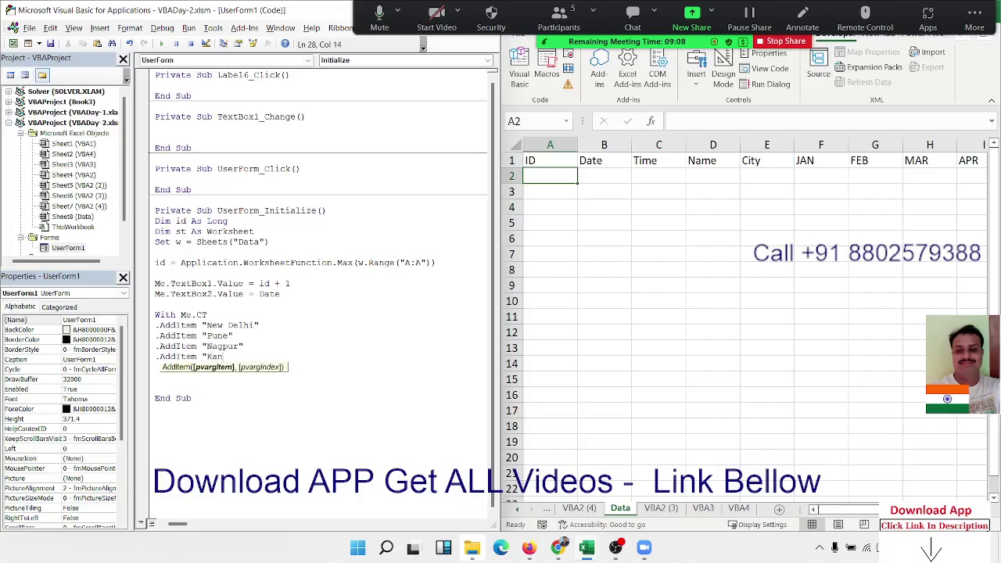
{"action": "type", "text": "pur"}
{"action": "type", "text": "."}
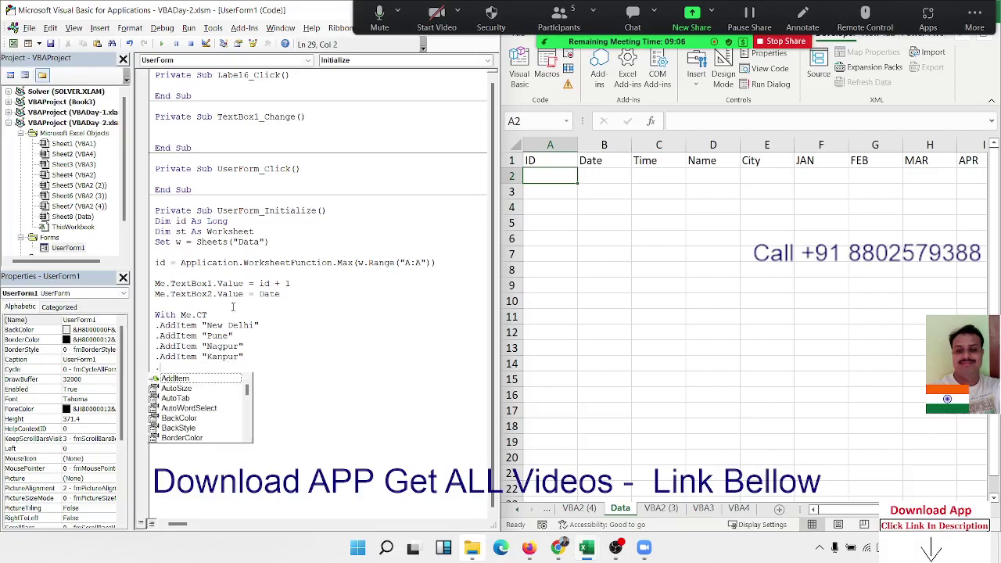
{"action": "type", "text": "AddItem "}
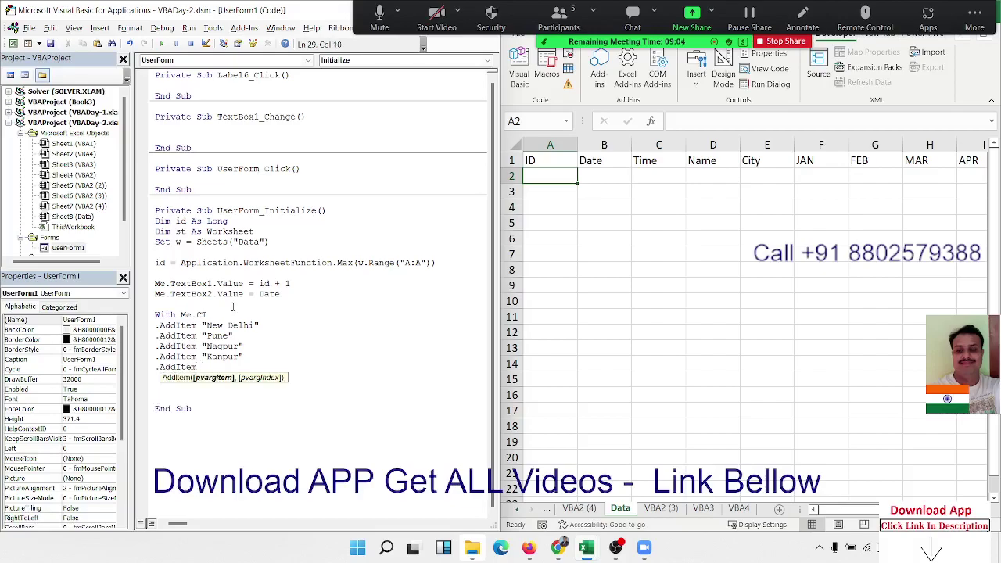
{"action": "type", "text": "\"Uday"}
{"action": "type", "text": "pur"}
{"action": "key", "text": "Return"}
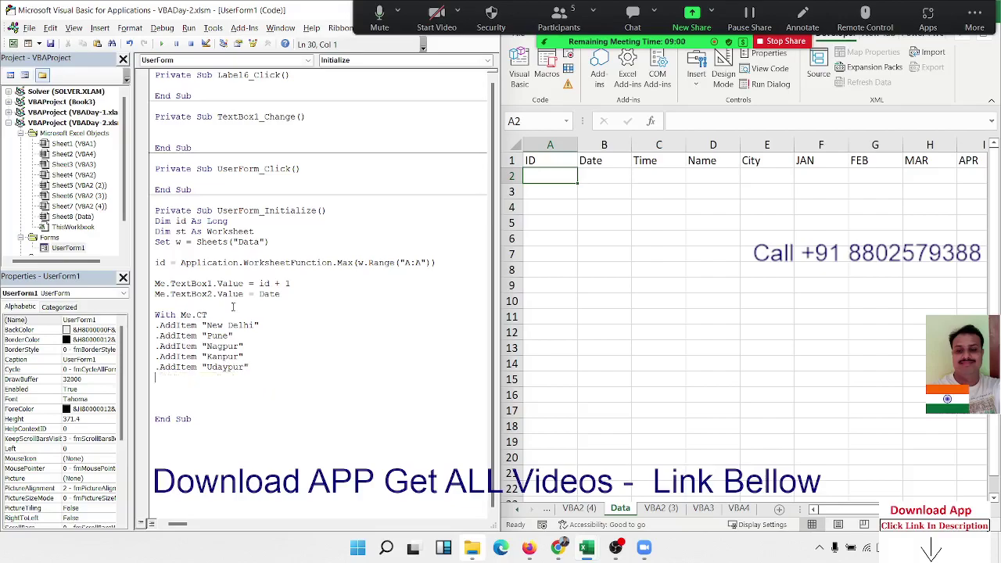
{"action": "type", "text": "end wi"}
{"action": "type", "text": "th"}
{"action": "key", "text": "Return"}
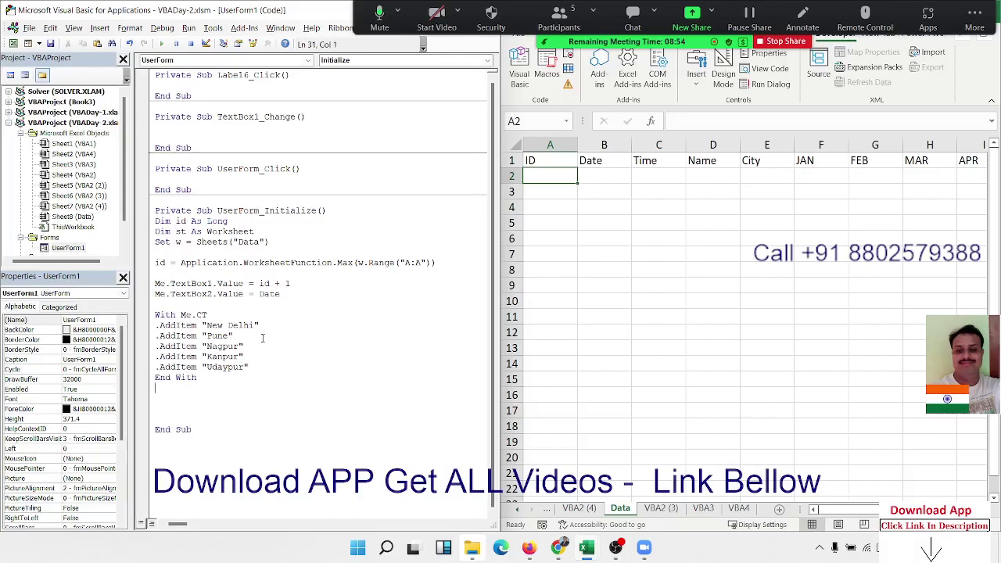
{"action": "left_click", "coordinate": [297, 346]}
{"action": "double_click", "coordinate": [68, 247]}
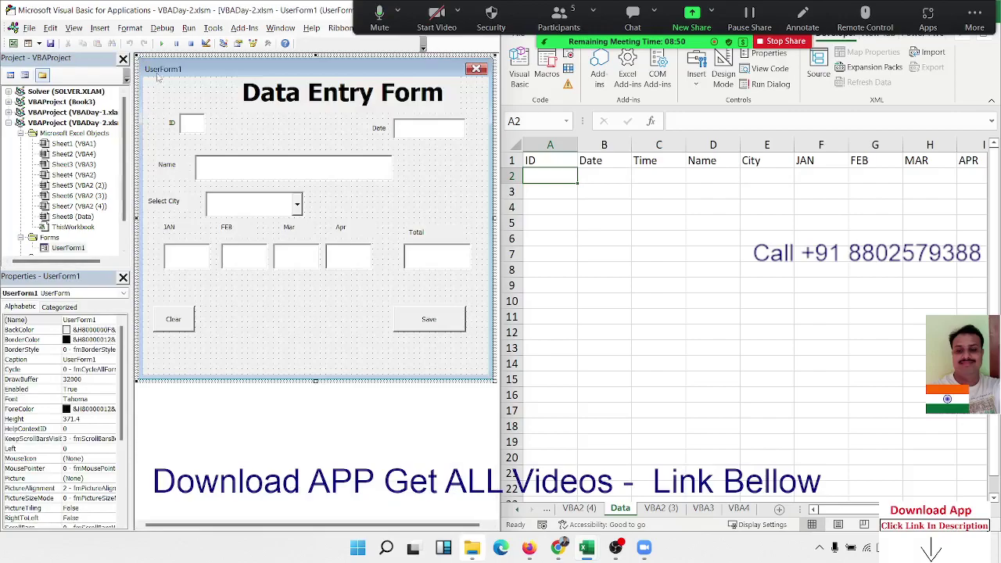
{"action": "left_click", "coordinate": [161, 43]}
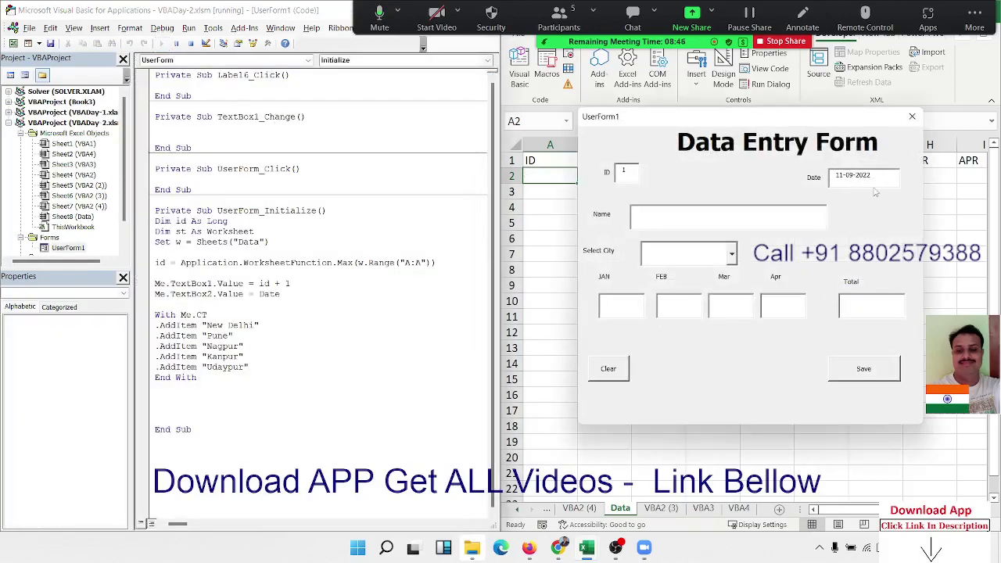
{"action": "left_click", "coordinate": [731, 258]}
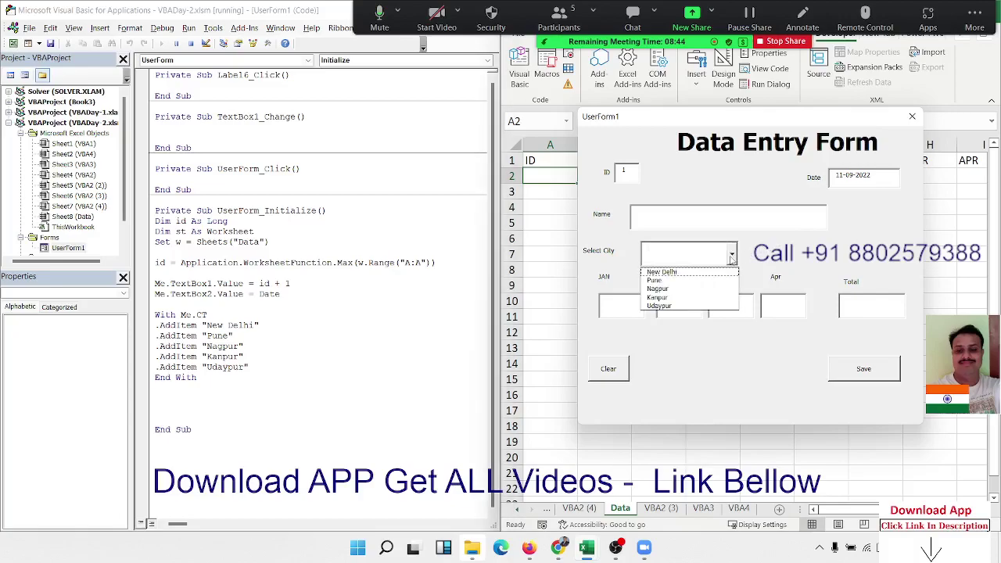
{"action": "left_click", "coordinate": [731, 258]}
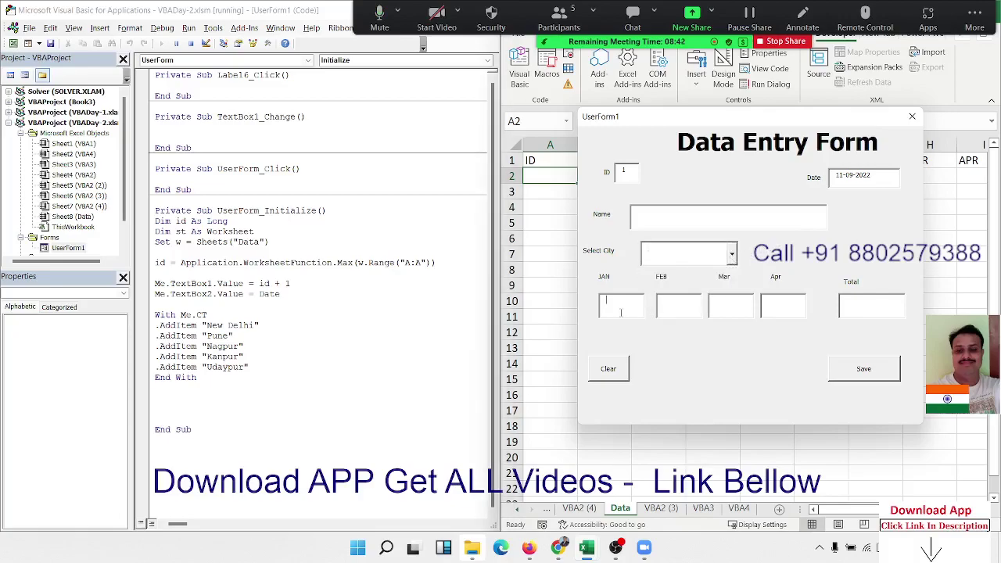
{"action": "left_click", "coordinate": [880, 298]}
{"action": "left_click", "coordinate": [912, 116]}
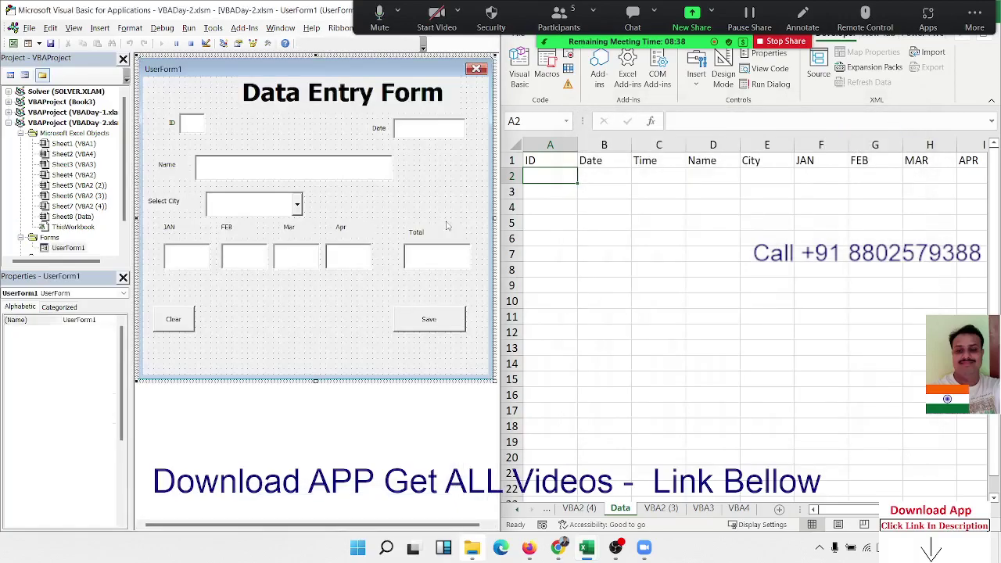
{"action": "left_click", "coordinate": [201, 266]}
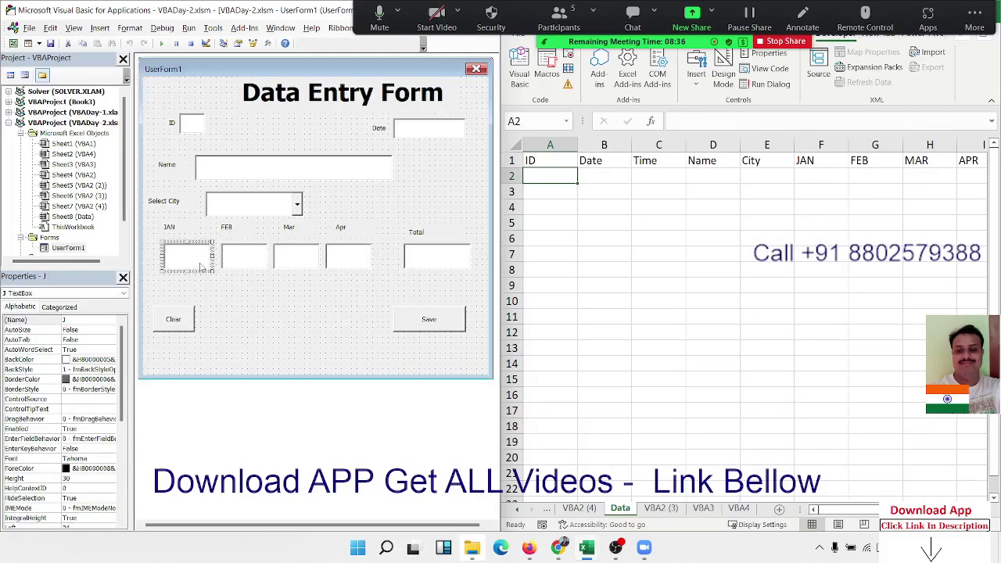
Step: Create the J_Change procedure for the JAN box holding an unfinished Me.T.Value line
{"action": "double_click", "coordinate": [201, 266]}
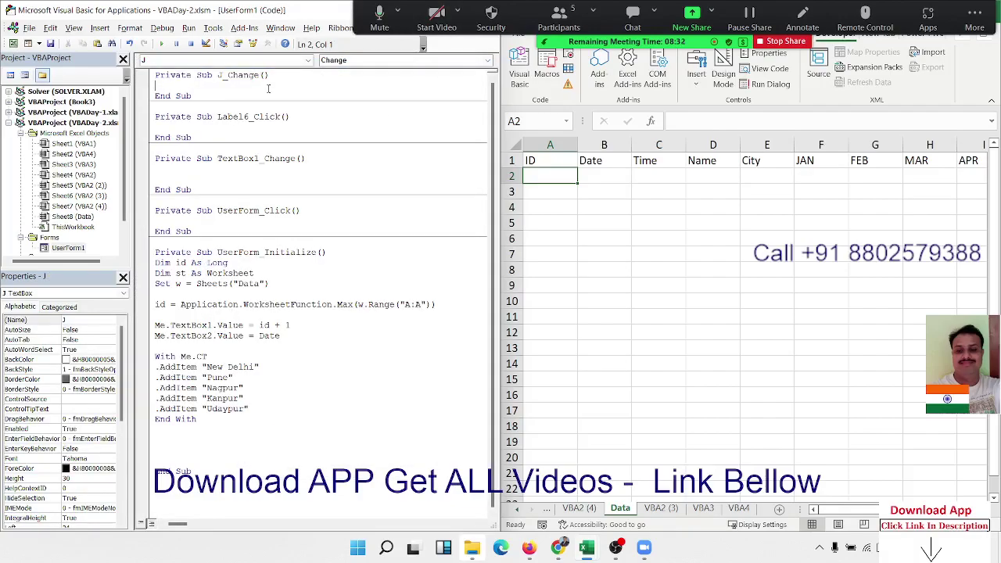
{"action": "key", "text": "Return"}
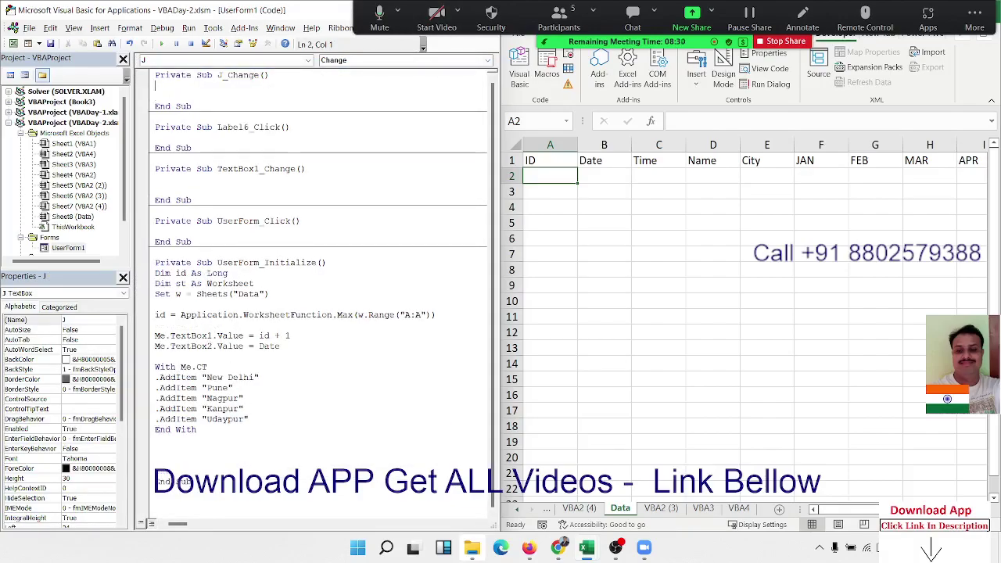
{"action": "type", "text": "t.v"}
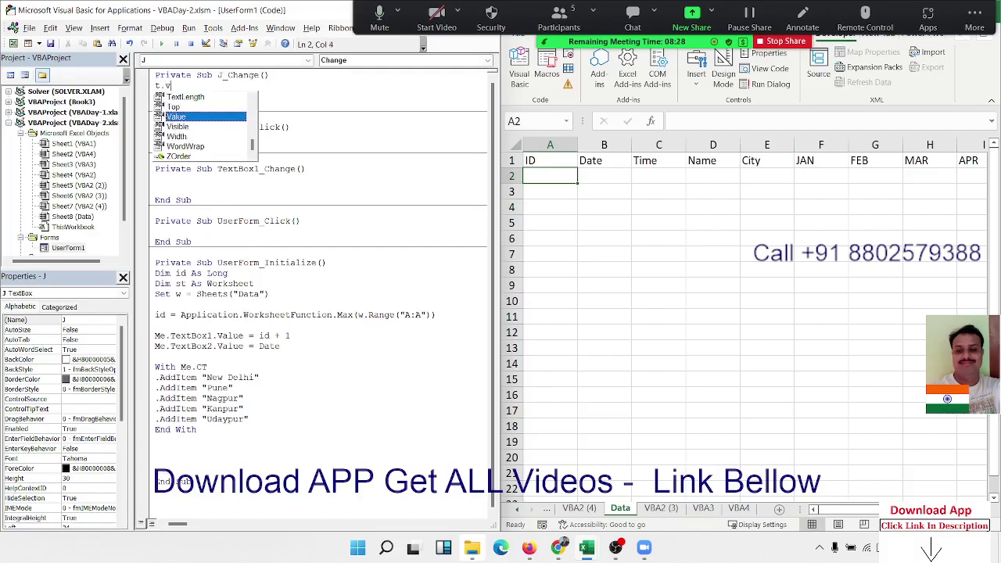
{"action": "key", "text": "BackSpace"}
{"action": "key", "text": "BackSpace"}
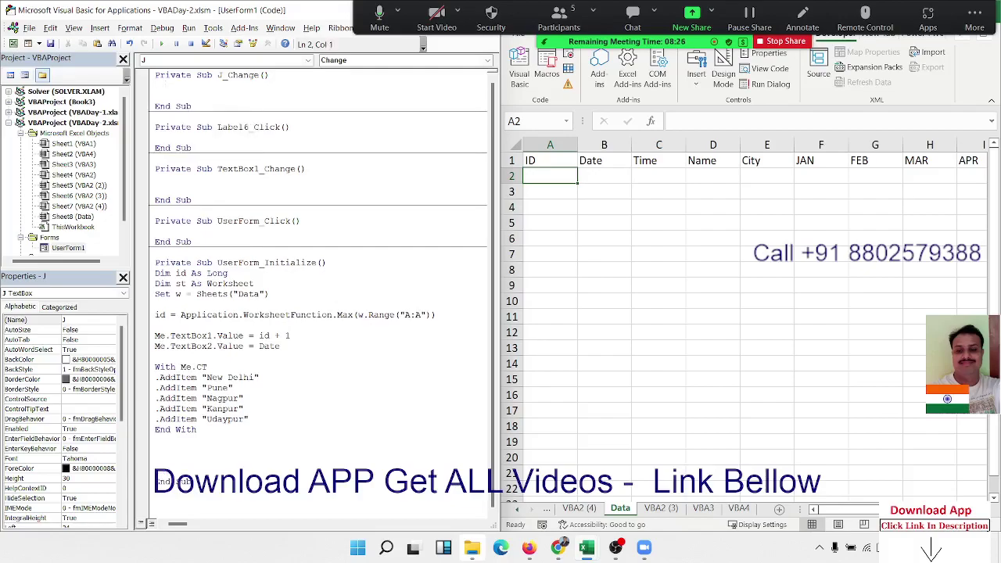
{"action": "type", "text": "me.t"}
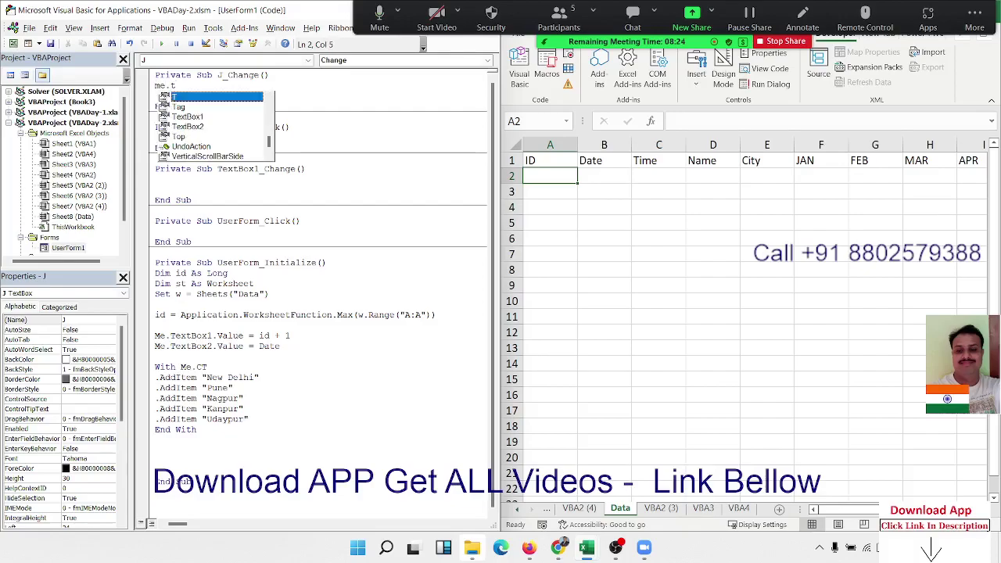
{"action": "type", "text": ".Value "}
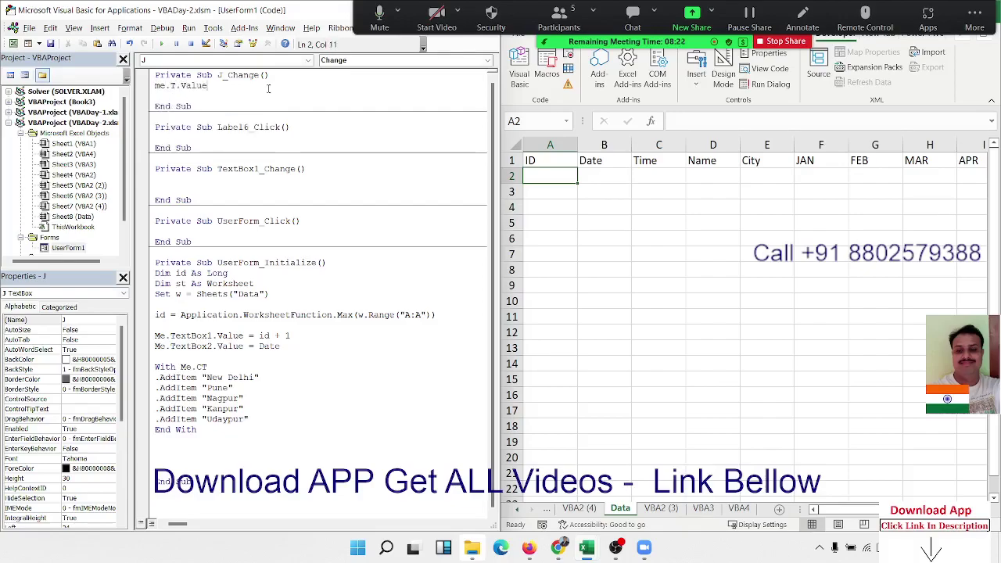
{"action": "type", "text": "= "}
{"action": "type", "text": "m"}
{"action": "type", "text": "e"}
{"action": "key", "text": "BackSpace"}
{"action": "key", "text": "BackSpace"}
{"action": "key", "text": "BackSpace"}
{"action": "key", "text": "BackSpace"}
{"action": "key", "text": "BackSpace"}
{"action": "key", "text": "Left"}
{"action": "key", "text": "Left"}
{"action": "key", "text": "Left"}
{"action": "key", "text": "Left"}
{"action": "key", "text": "Left"}
{"action": "key", "text": "Return"}
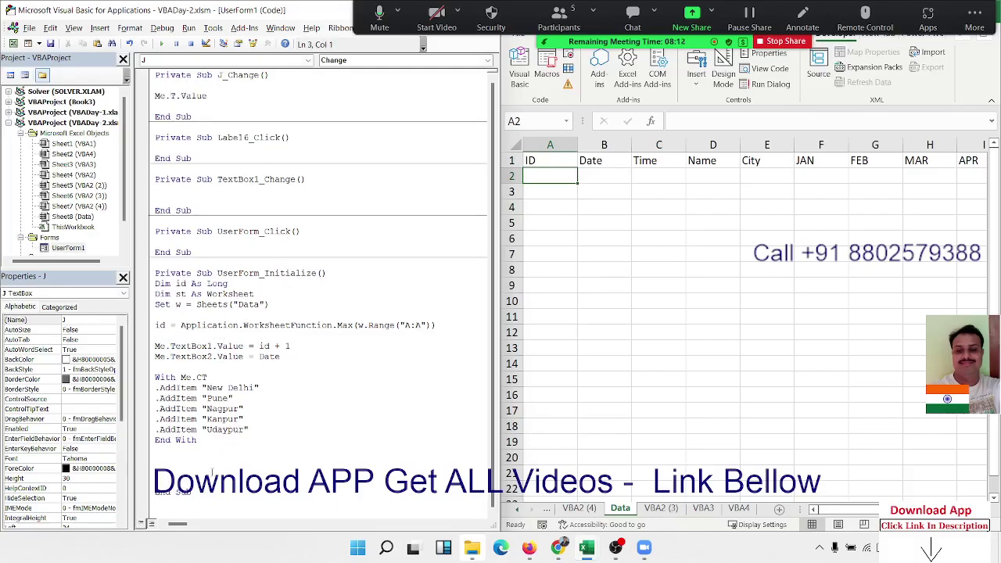
{"action": "left_click", "coordinate": [206, 506]}
Step: Create an empty Function total() below the UserForm_Initialize procedure
{"action": "key", "text": "Return"}
{"action": "key", "text": "Return"}
{"action": "key", "text": "Return"}
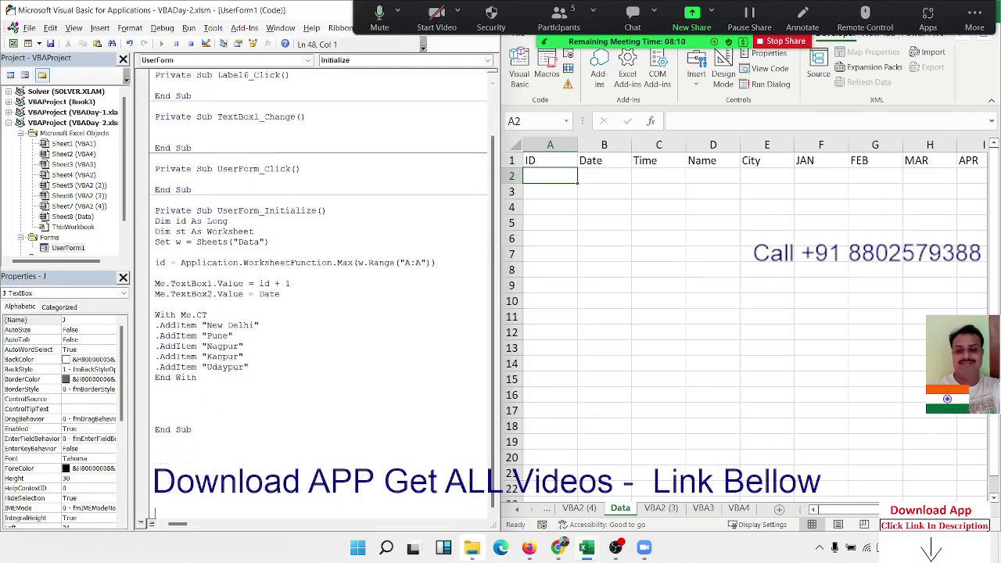
{"action": "key", "text": "Return"}
{"action": "key", "text": "Return"}
{"action": "key", "text": "Return"}
{"action": "left_click", "coordinate": [190, 391]}
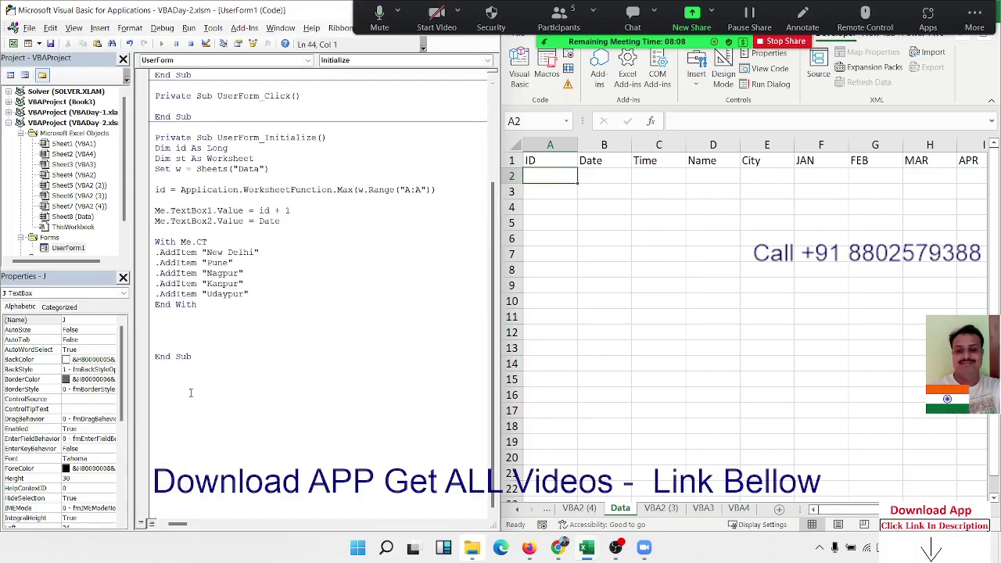
{"action": "type", "text": "function"}
{"action": "type", "text": " total"}
{"action": "type", "text": "("}
{"action": "type", "text": ")"}
{"action": "key", "text": "Return"}
{"action": "key", "text": "Return"}
{"action": "key", "text": "Return"}
{"action": "scroll", "coordinate": [191, 393], "scroll_direction": "down", "scroll_amount": 1}
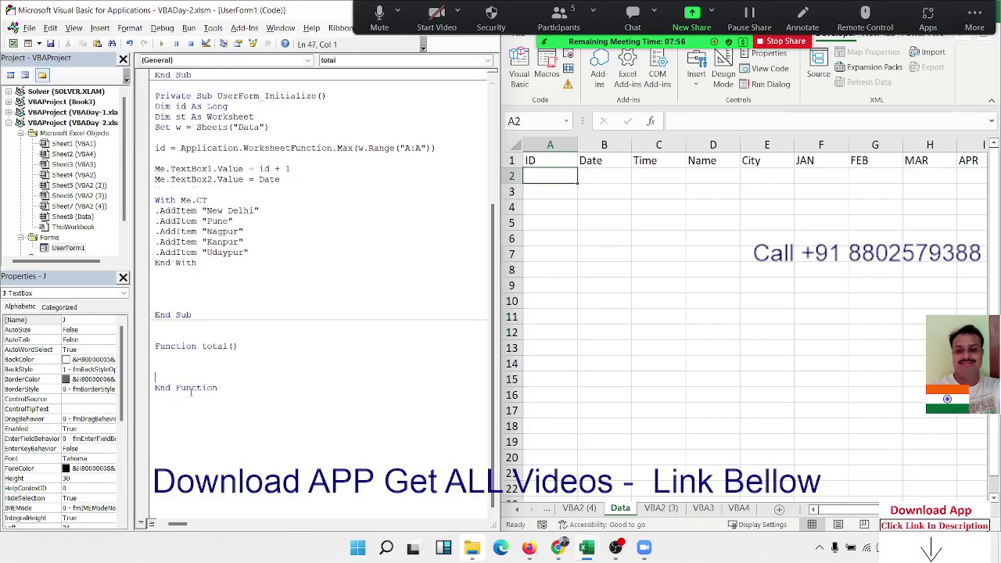
{"action": "left_click", "coordinate": [175, 357]}
Step: Start the body with total = UserForm1.J.Value + UserForm1.F.Value
{"action": "type", "text": "total"}
{"action": "type", "text": " = "}
{"action": "type", "text": "me"}
{"action": "key", "text": "BackSpace"}
{"action": "key", "text": "BackSpace"}
{"action": "type", "text": "userf"}
{"action": "type", "text": "orm1."}
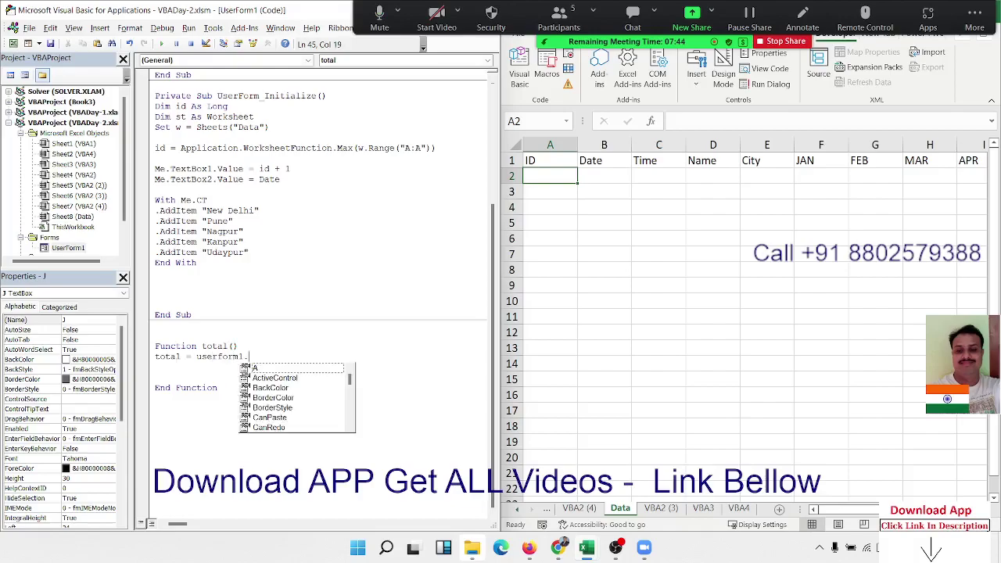
{"action": "type", "text": "T."}
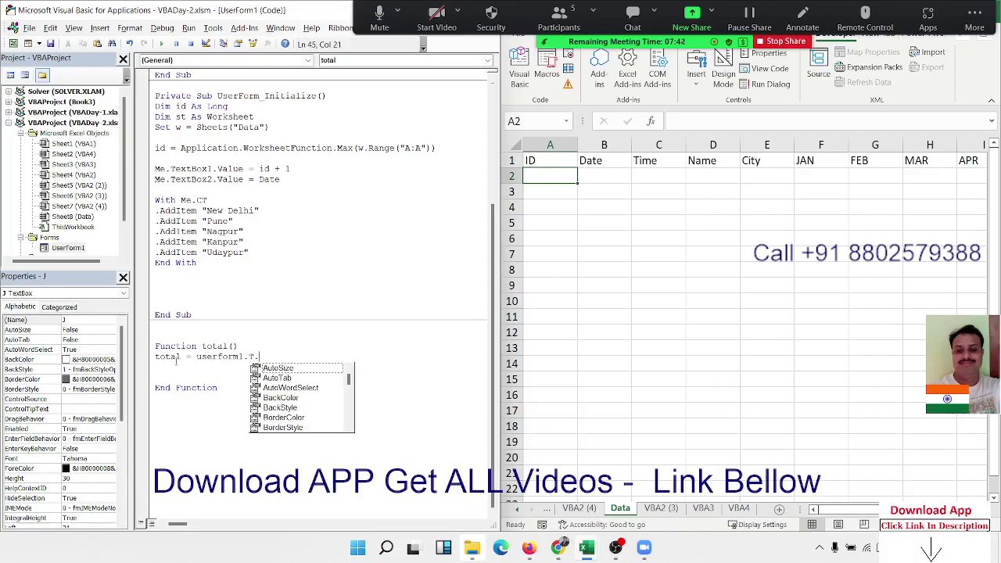
{"action": "key", "text": "BackSpace"}
{"action": "key", "text": "BackSpace"}
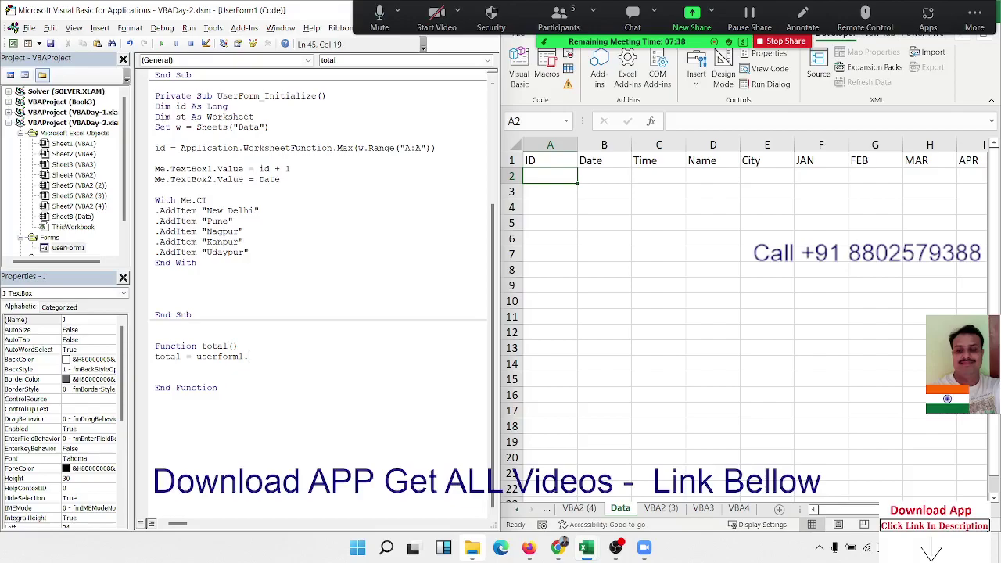
{"action": "type", "text": "j."}
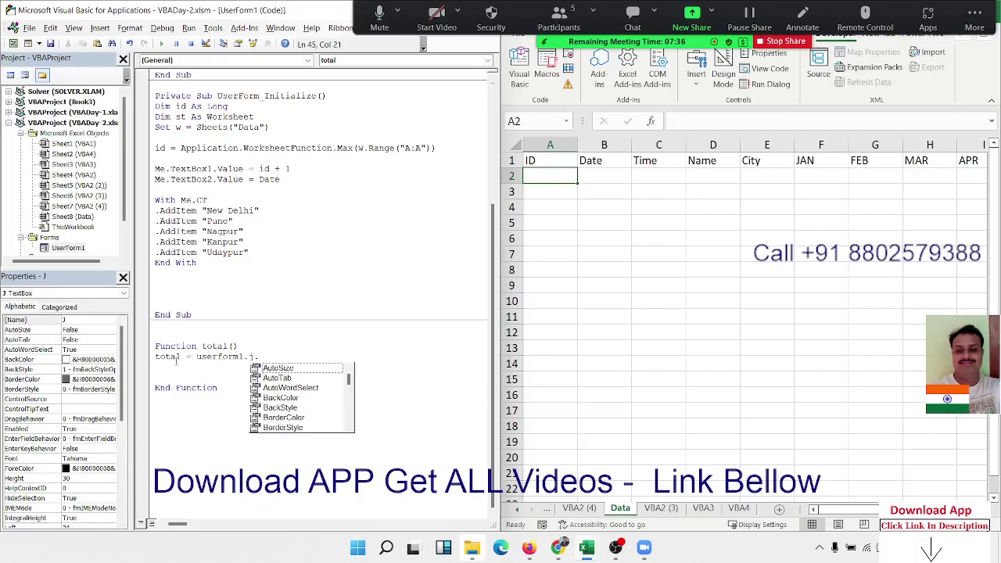
{"action": "type", "text": "v"}
{"action": "key", "text": "Tab"}
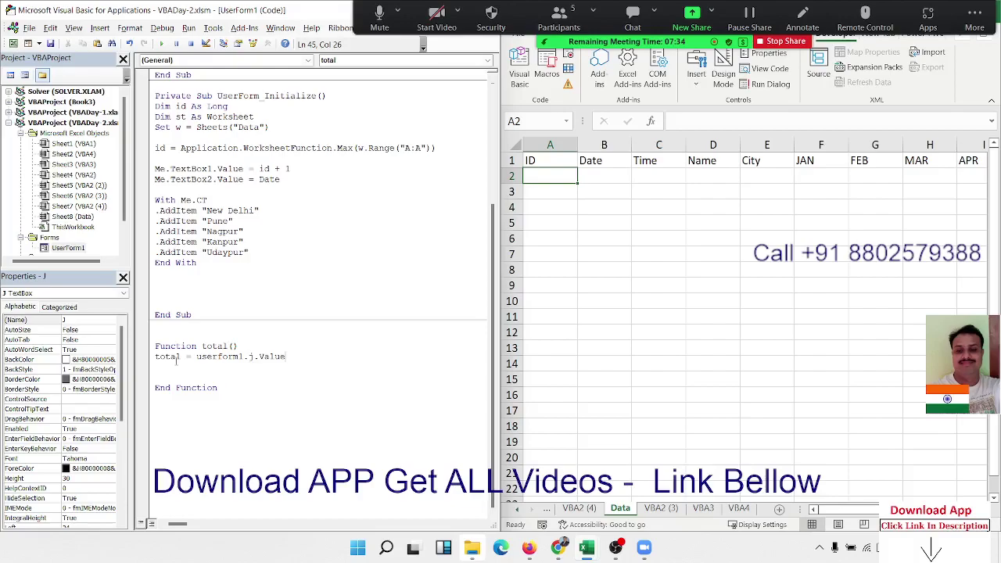
{"action": "type", "text": "+"}
{"action": "type", "text": "us"}
{"action": "type", "text": "er"}
{"action": "type", "text": "form"}
{"action": "type", "text": "1."}
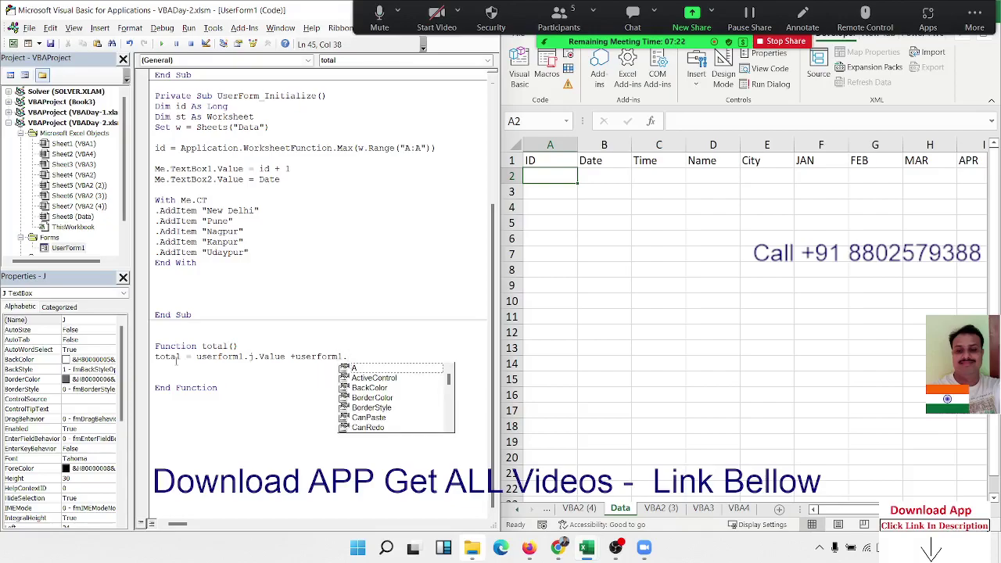
{"action": "type", "text": "f"}
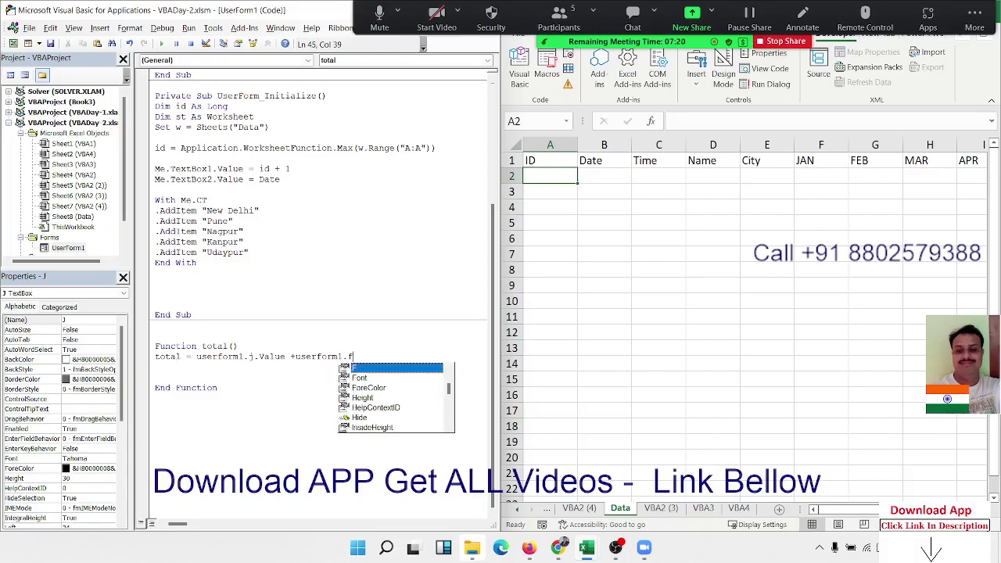
{"action": "key", "text": "Tab"}
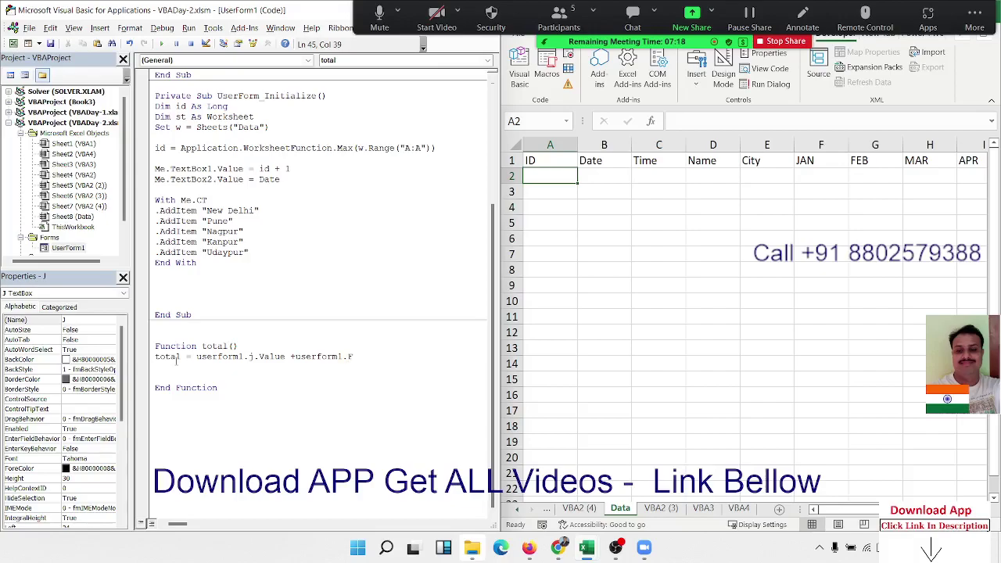
{"action": "type", "text": ".v"}
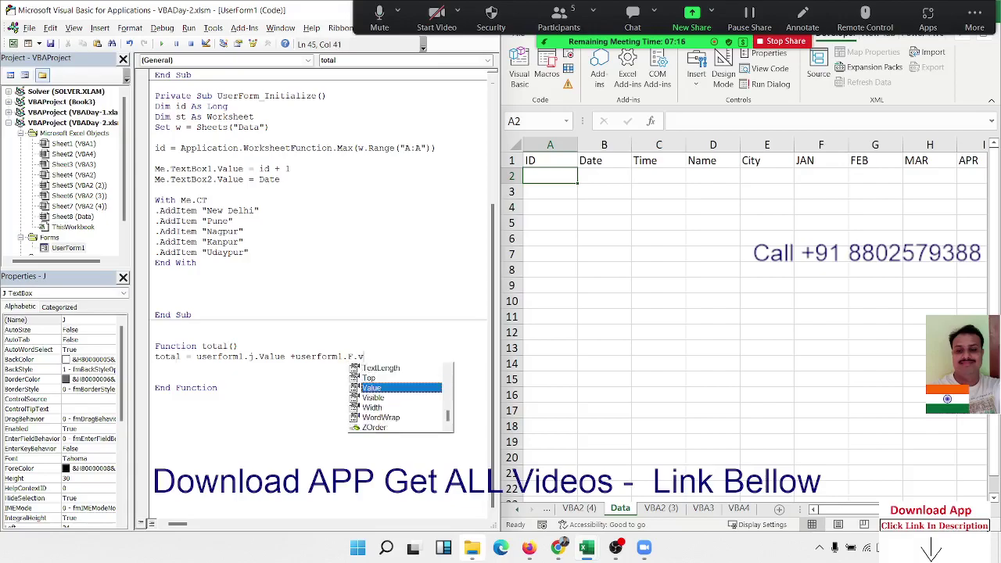
{"action": "key", "text": "Tab"}
Step: Append + UserForm1.M.Value + UserForm1.A.Value to complete the total formula
{"action": "type", "text": "+"}
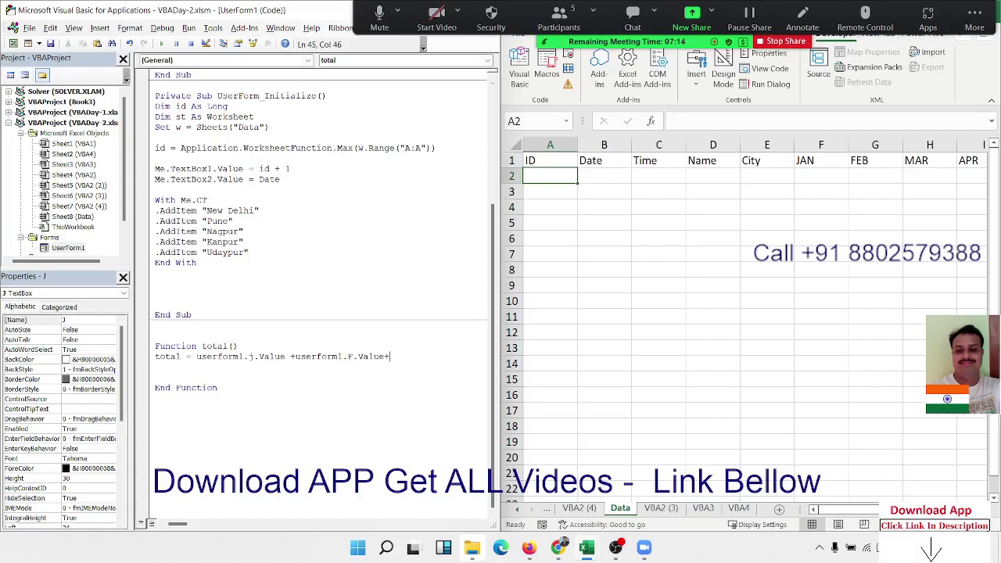
{"action": "type", "text": "user"}
{"action": "type", "text": "form1."}
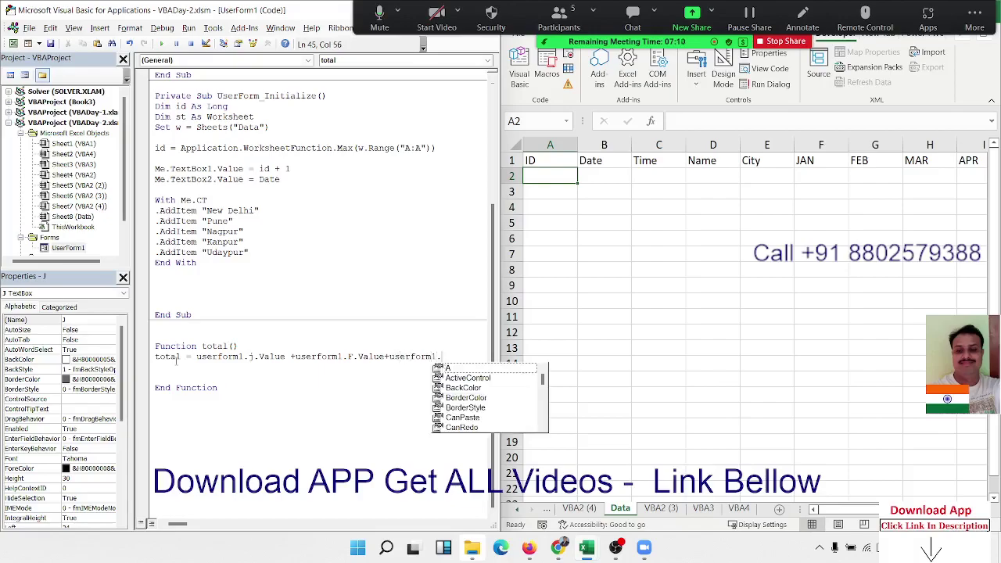
{"action": "type", "text": "m"}
{"action": "key", "text": "Tab"}
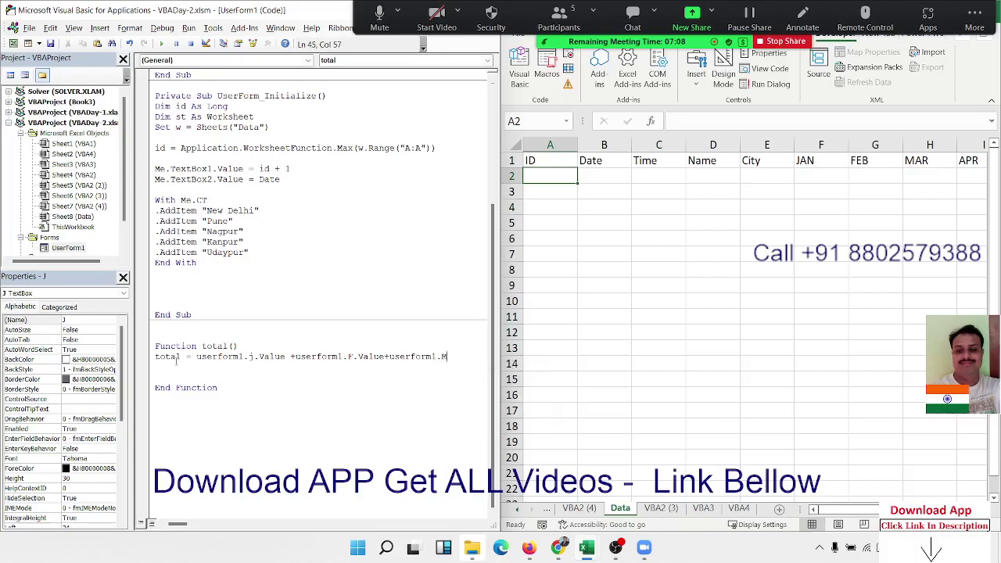
{"action": "type", "text": ".v"}
{"action": "key", "text": "Tab"}
{"action": "type", "text": "+ "}
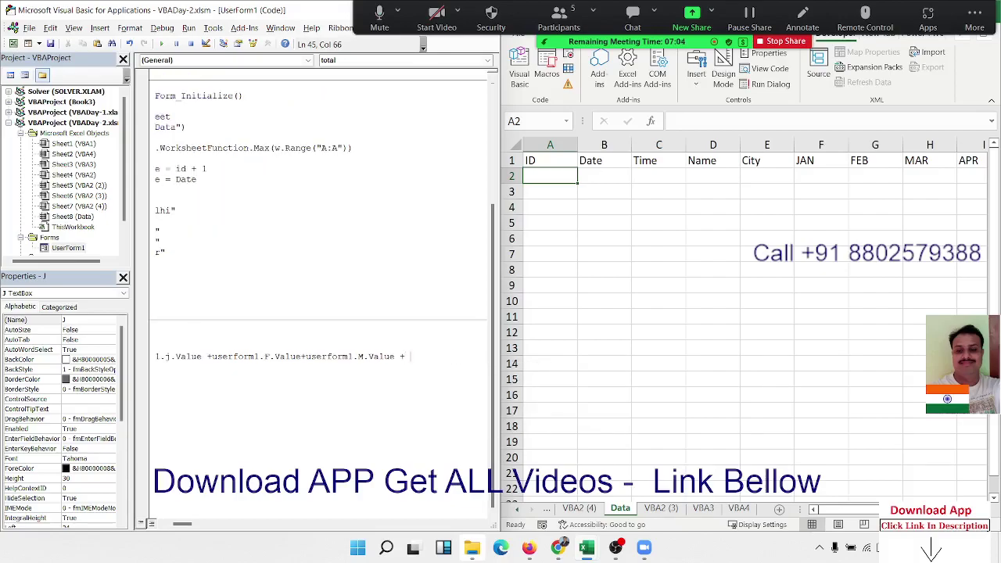
{"action": "type", "text": "userfor"}
{"action": "type", "text": "m1"}
{"action": "type", "text": ".A"}
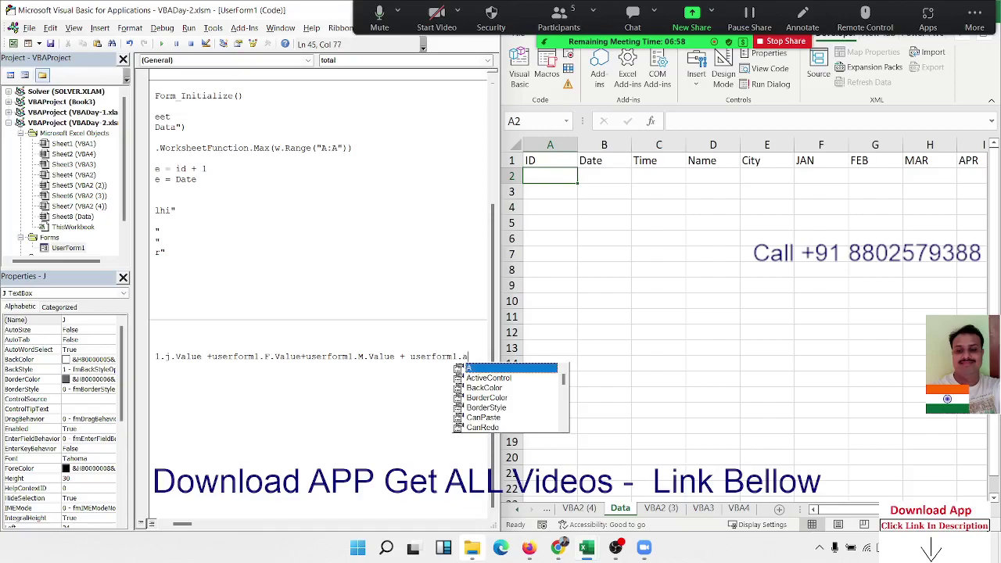
{"action": "key", "text": "Tab"}
{"action": "type", "text": ".Va"}
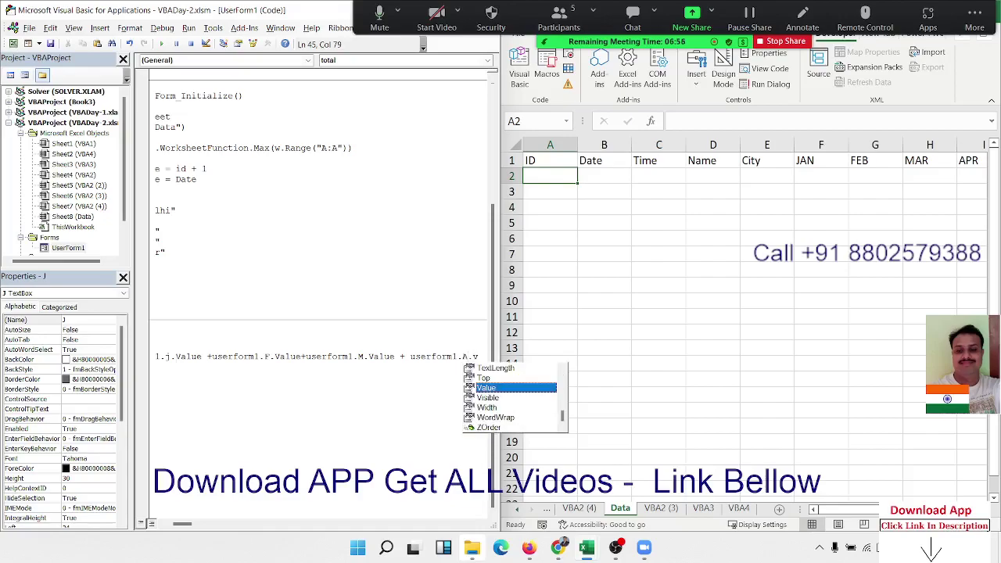
{"action": "key", "text": "Tab"}
{"action": "key", "text": "Down"}
{"action": "key", "text": "Up"}
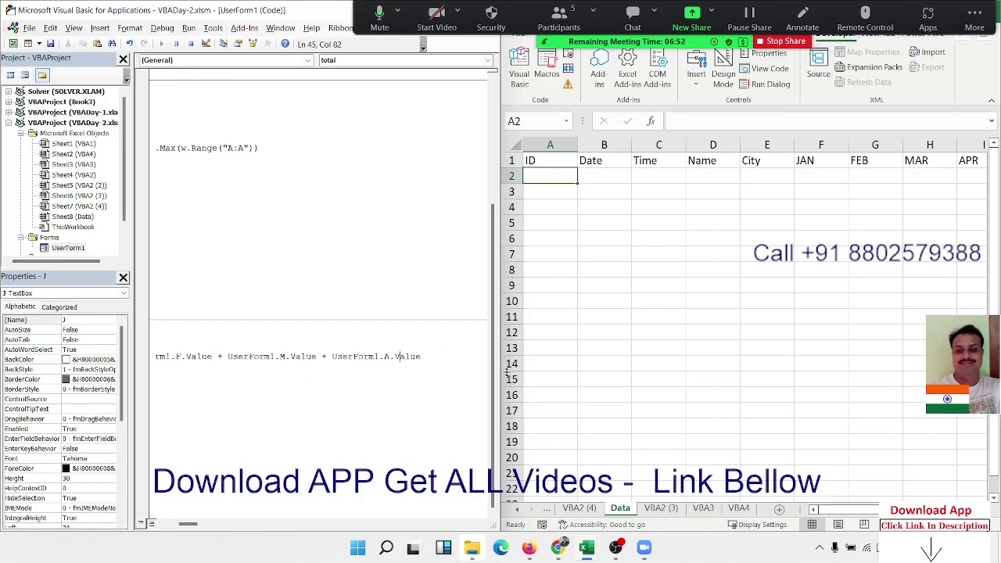
Step: Widen the VBA editor window and review the sum line and the total() function name
{"action": "left_click_drag", "start_coordinate": [496, 373], "coordinate": [603, 375]}
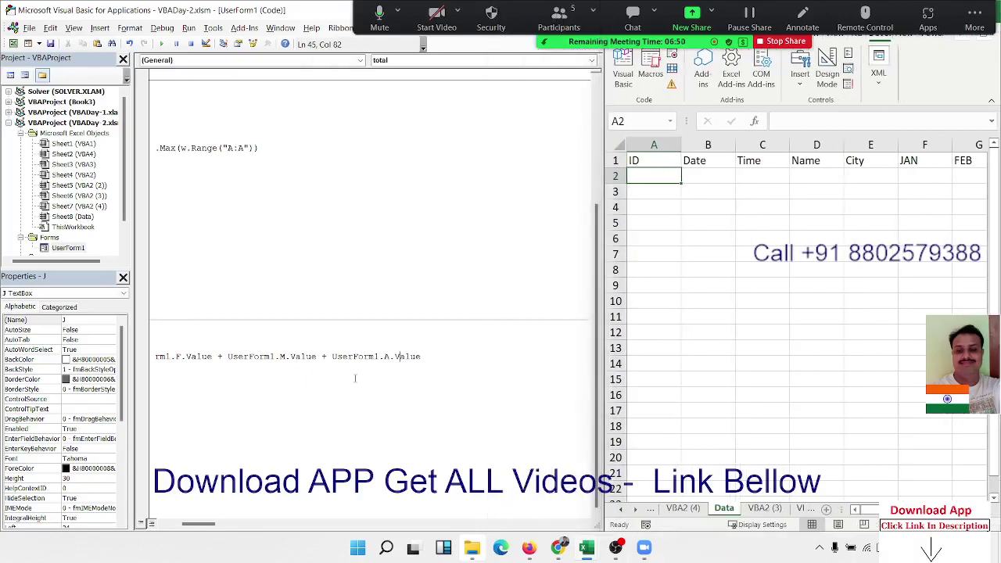
{"action": "left_click_drag", "start_coordinate": [189, 525], "coordinate": [174, 524]}
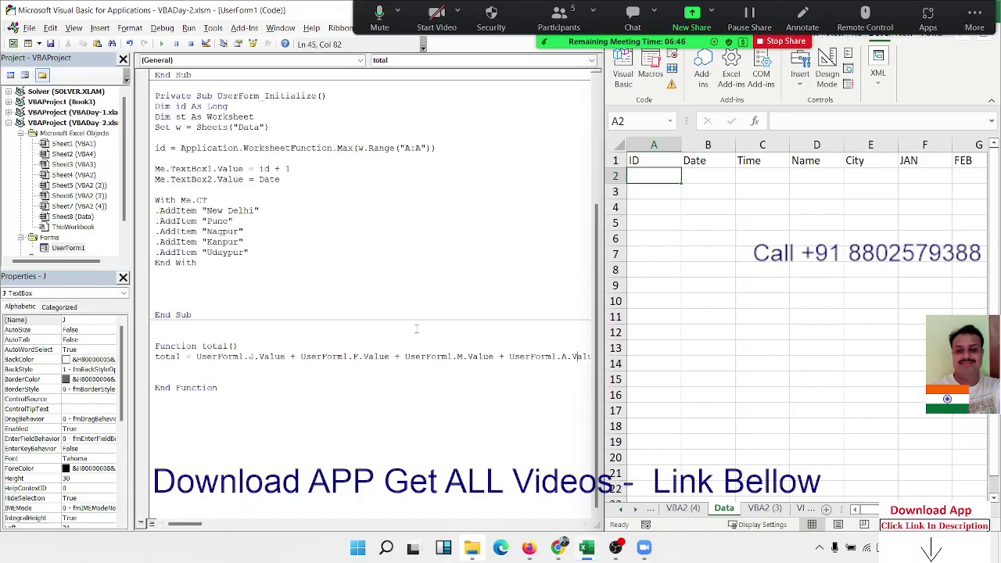
{"action": "left_click_drag", "start_coordinate": [198, 355], "coordinate": [310, 356]}
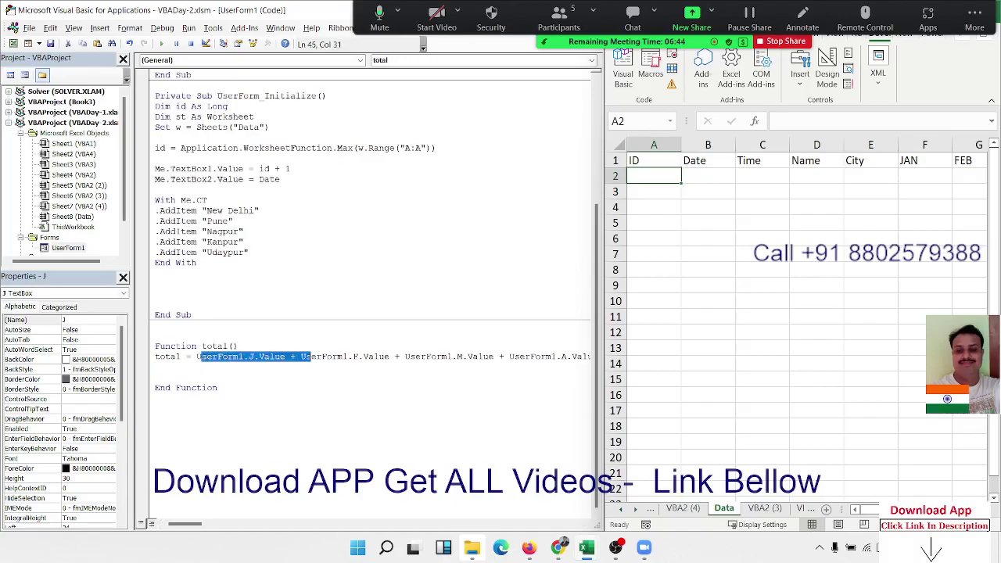
{"action": "left_click", "coordinate": [300, 380]}
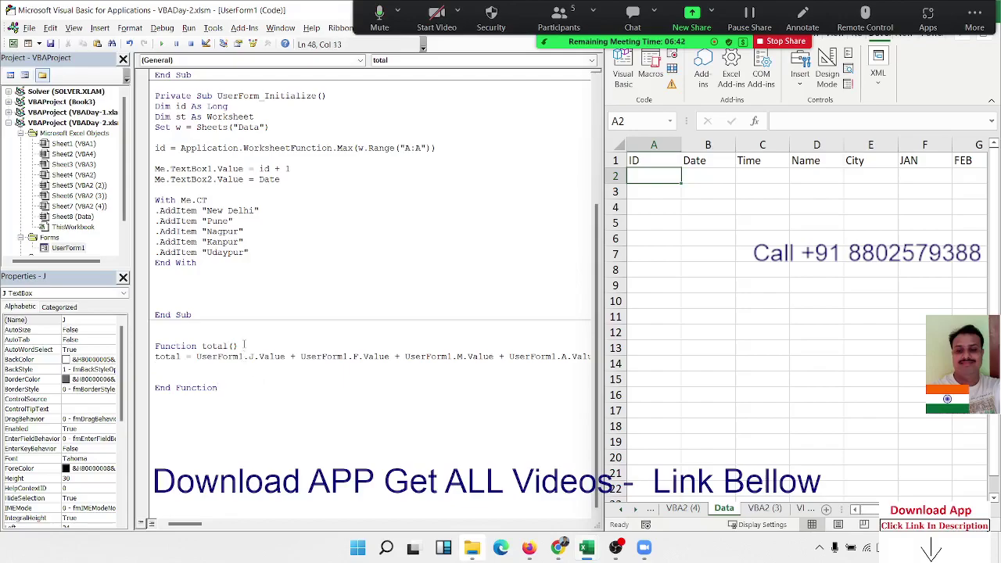
{"action": "left_click_drag", "start_coordinate": [237, 346], "coordinate": [202, 345]}
Step: Complete Me.T.Value = total() in J_Change and paste that line into F_Change
{"action": "scroll", "coordinate": [294, 367], "scroll_direction": "up", "scroll_amount": 6}
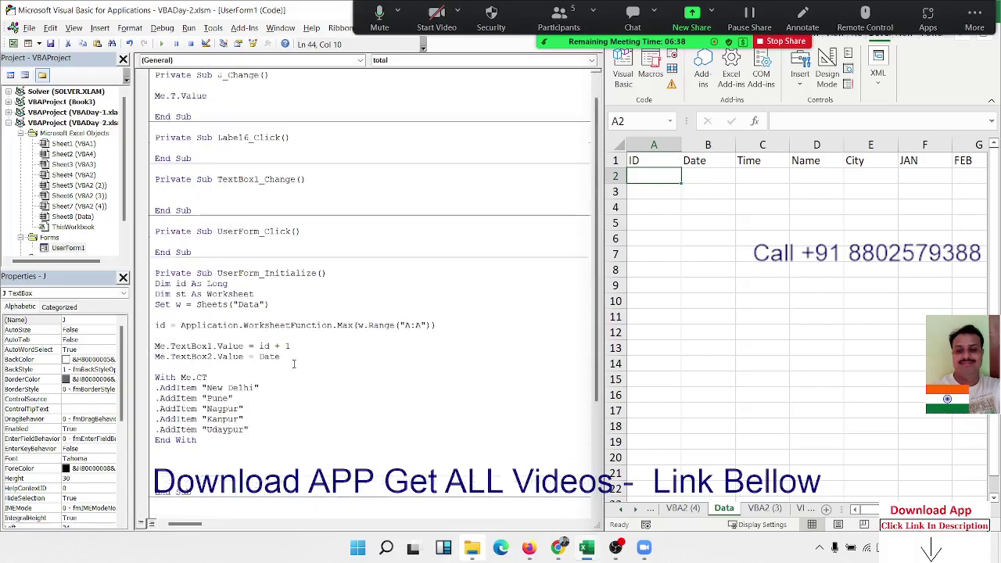
{"action": "left_click", "coordinate": [216, 95]}
{"action": "type", "text": "= "}
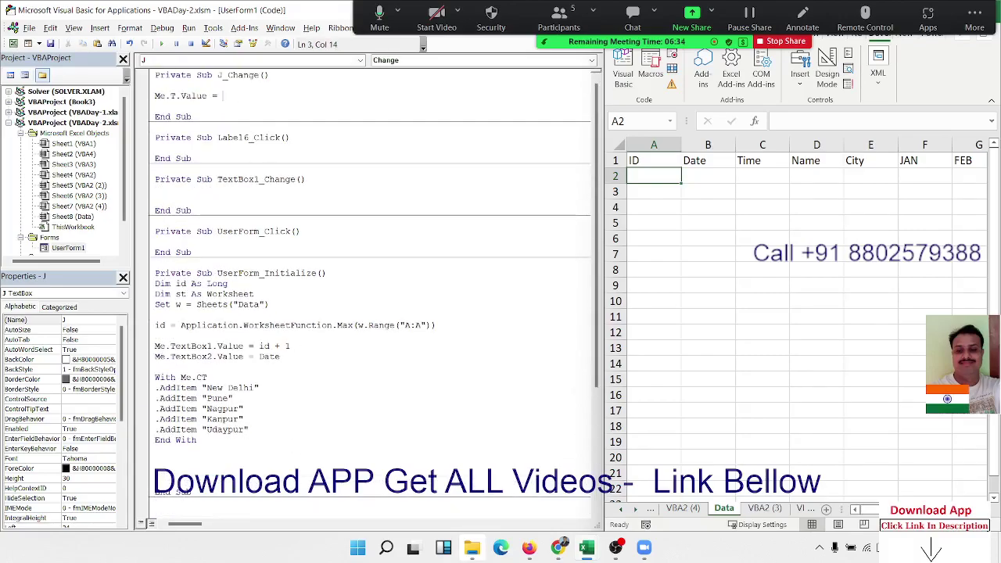
{"action": "type", "text": "total()"}
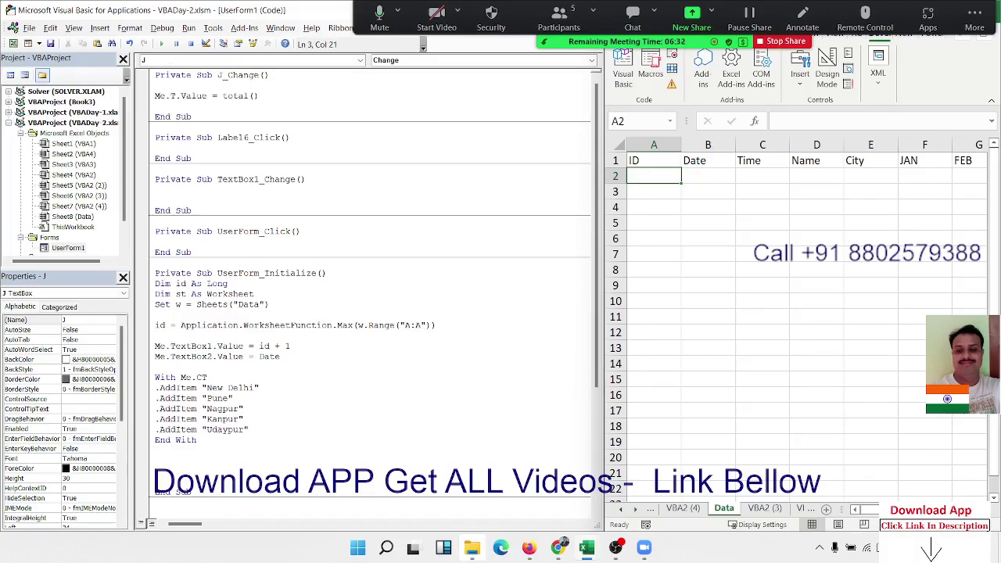
{"action": "key", "text": "Down"}
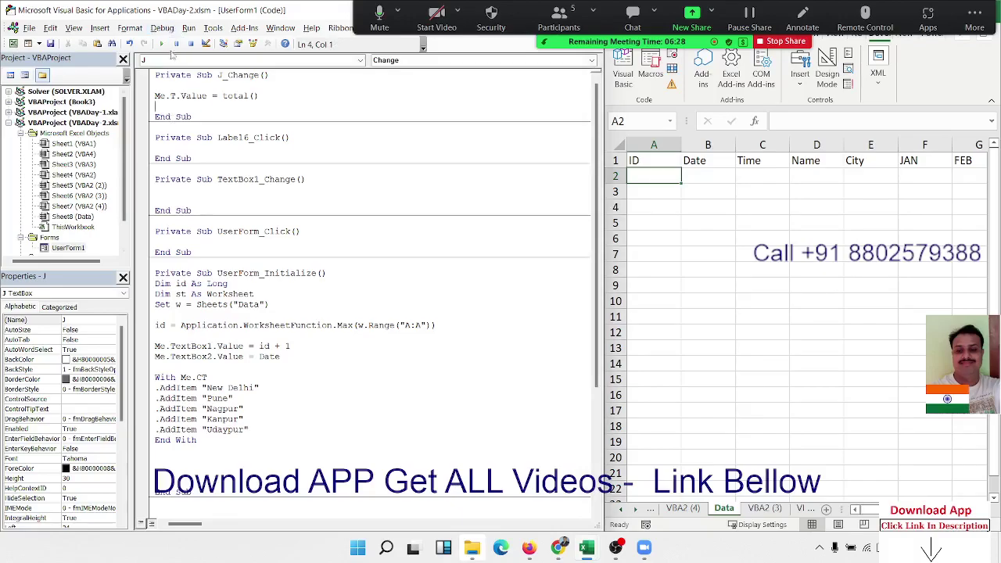
{"action": "left_click", "coordinate": [170, 61]}
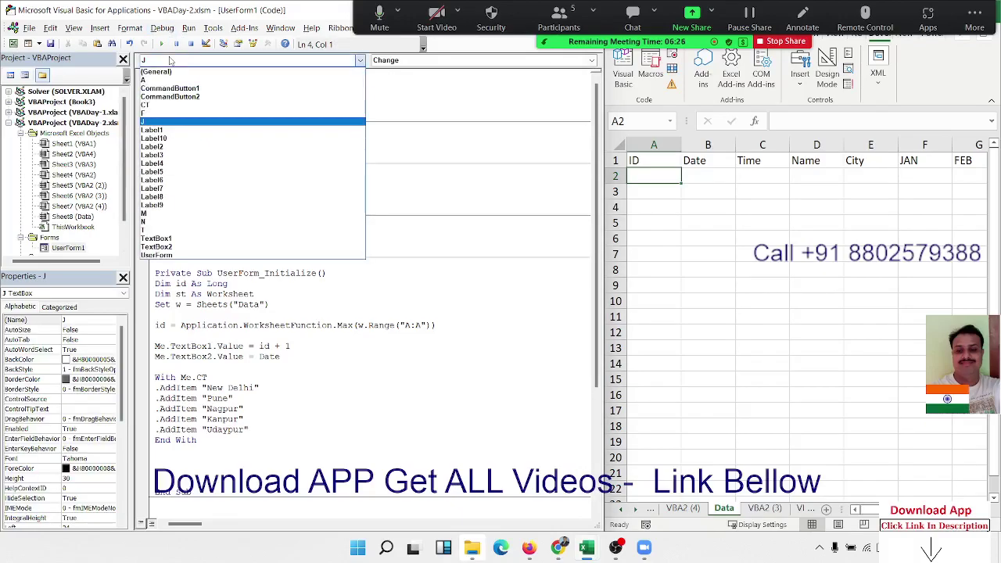
{"action": "left_click", "coordinate": [155, 121]}
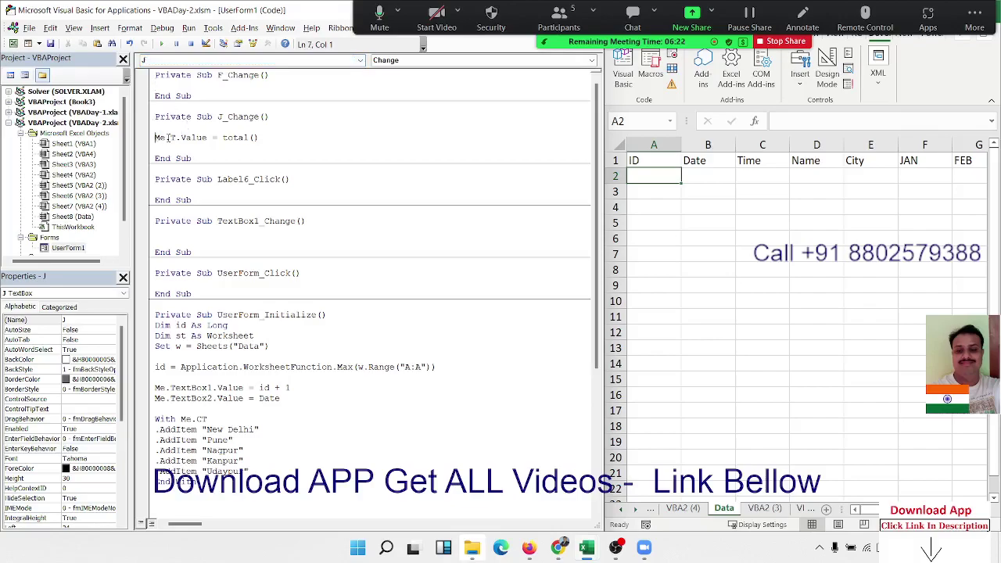
{"action": "left_click_drag", "start_coordinate": [156, 137], "coordinate": [259, 137]}
{"action": "key", "text": "ctrl+c"}
{"action": "left_click", "coordinate": [205, 85]}
{"action": "key", "text": "ctrl+v"}
{"action": "left_click", "coordinate": [204, 146]}
{"action": "scroll", "coordinate": [76, 249], "scroll_direction": "down", "scroll_amount": 1}
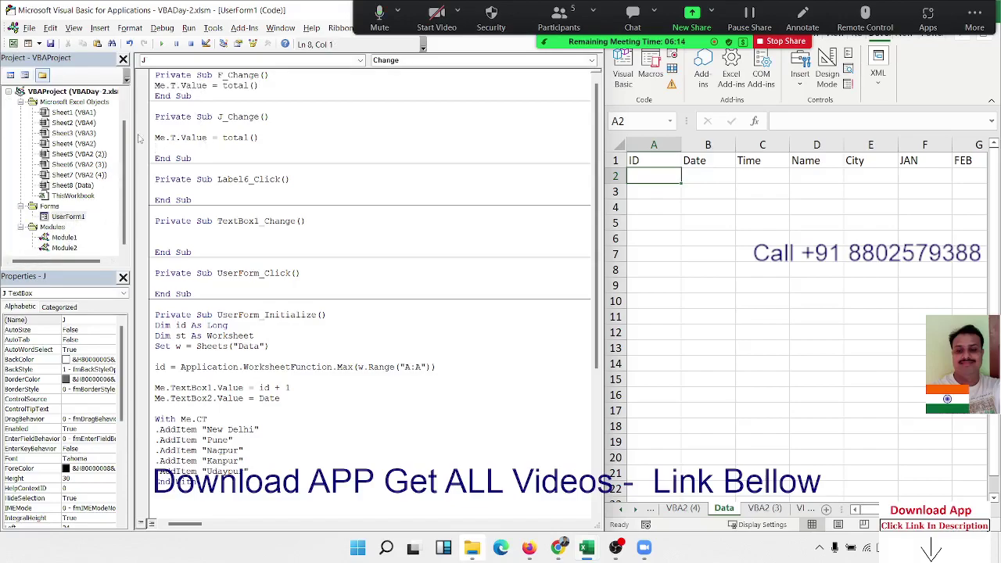
Step: Add Me.T.Value = total() to the new M_Change and A_Change procedures
{"action": "left_click", "coordinate": [359, 61]}
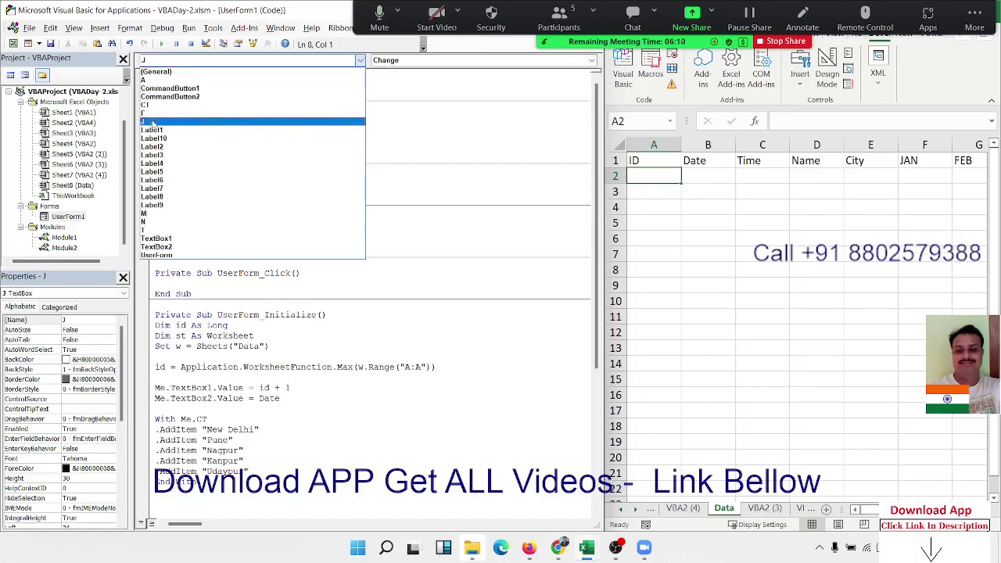
{"action": "left_click", "coordinate": [155, 213]}
{"action": "type", "text": "Me.T.Value = total()"}
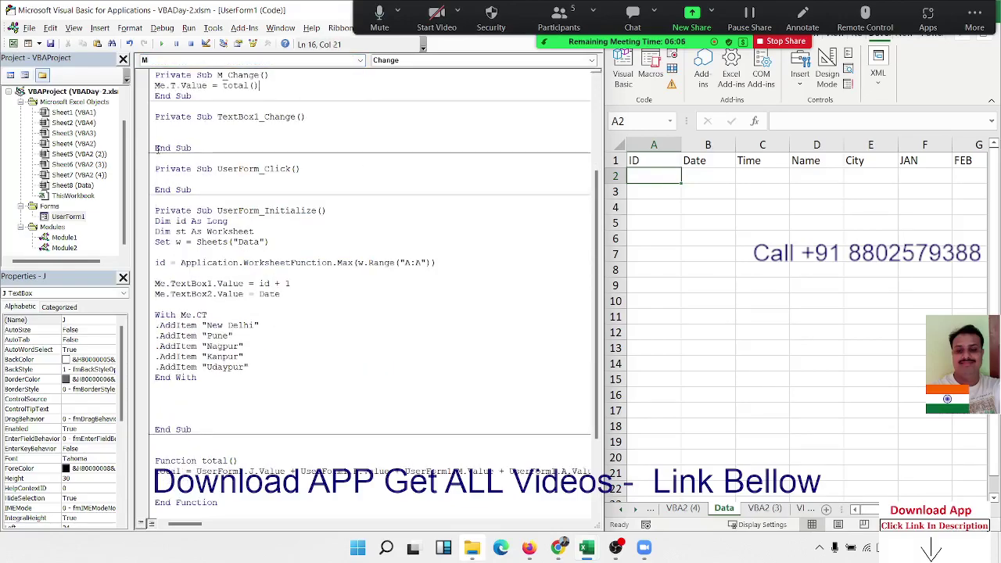
{"action": "left_click", "coordinate": [176, 138]}
{"action": "left_click", "coordinate": [175, 63]}
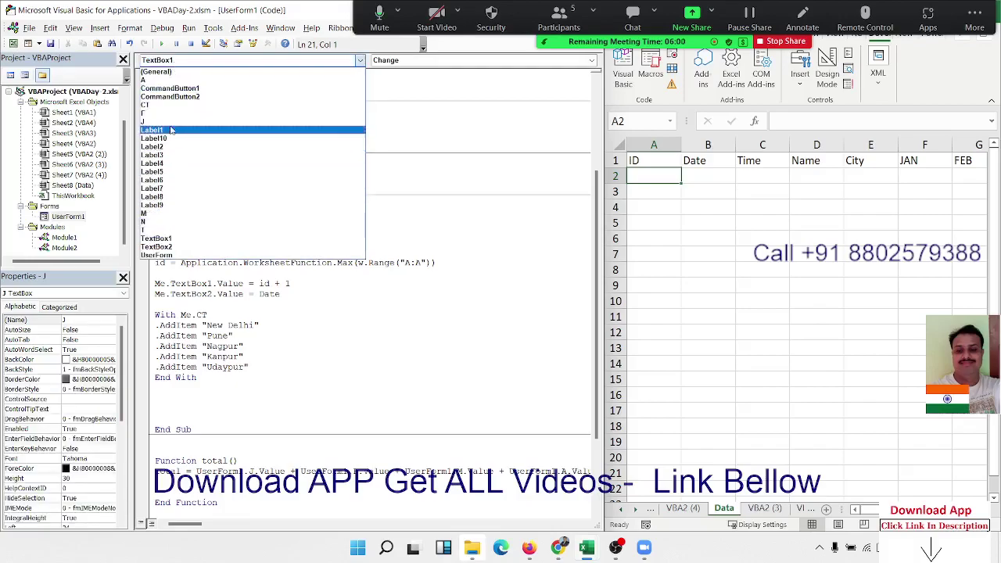
{"action": "left_click", "coordinate": [170, 79]}
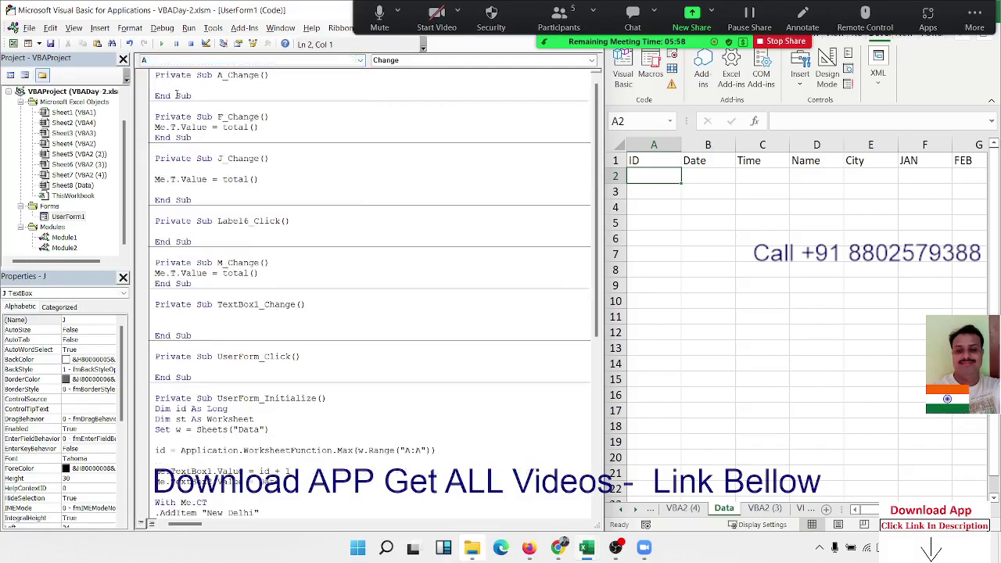
{"action": "key", "text": "ctrl+v"}
Step: Review the F, A, J and M Change handlers for the total line
{"action": "left_click", "coordinate": [350, 139]}
{"action": "left_click", "coordinate": [196, 75]}
{"action": "left_click", "coordinate": [212, 158]}
{"action": "left_click", "coordinate": [225, 283]}
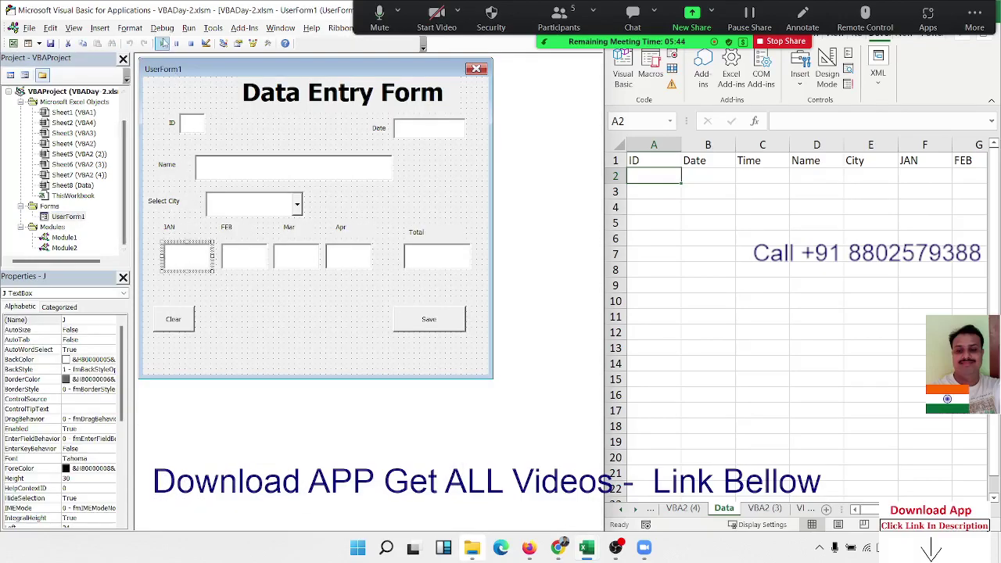
Step: Test-run the form with months 20, 30, 30, 30, which shows Total 20303030, then close it
{"action": "left_click", "coordinate": [161, 43]}
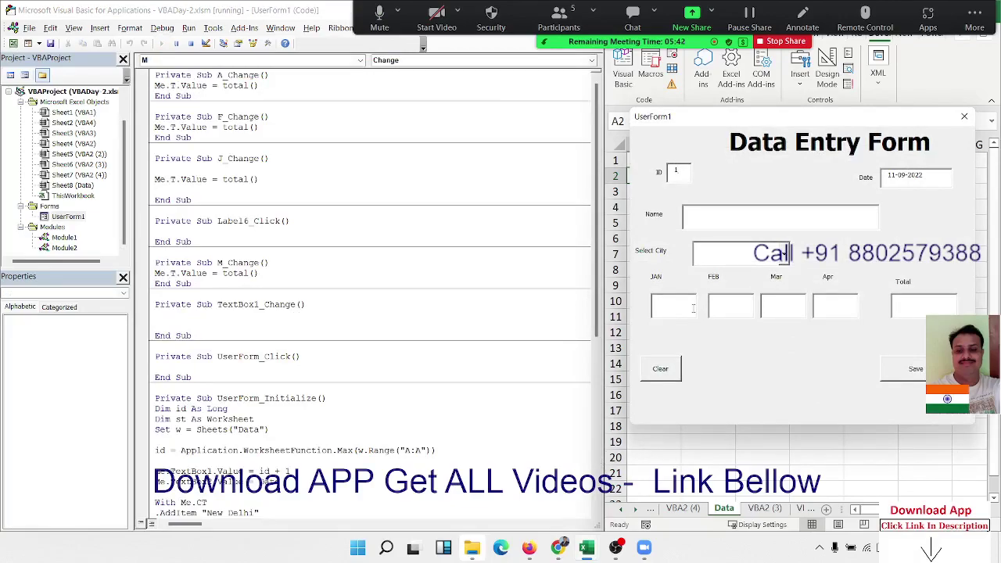
{"action": "type", "text": "20"}
{"action": "type", "text": "30"}
{"action": "type", "text": "30"}
{"action": "type", "text": "30"}
{"action": "left_click", "coordinate": [965, 117]}
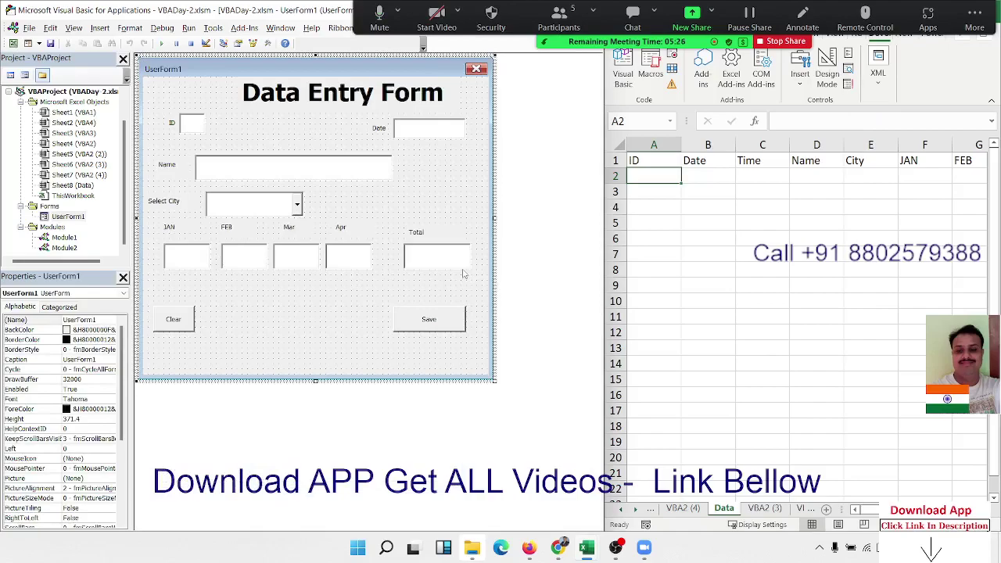
Step: Open the JAN textbox code and scroll down to Function total()
{"action": "double_click", "coordinate": [190, 256]}
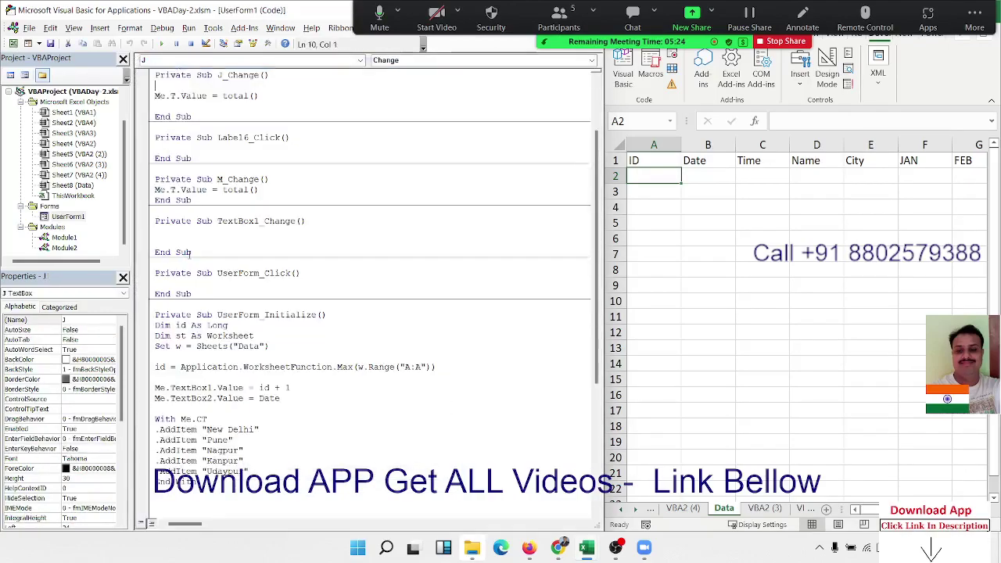
{"action": "scroll", "coordinate": [223, 173], "scroll_direction": "up", "scroll_amount": 2}
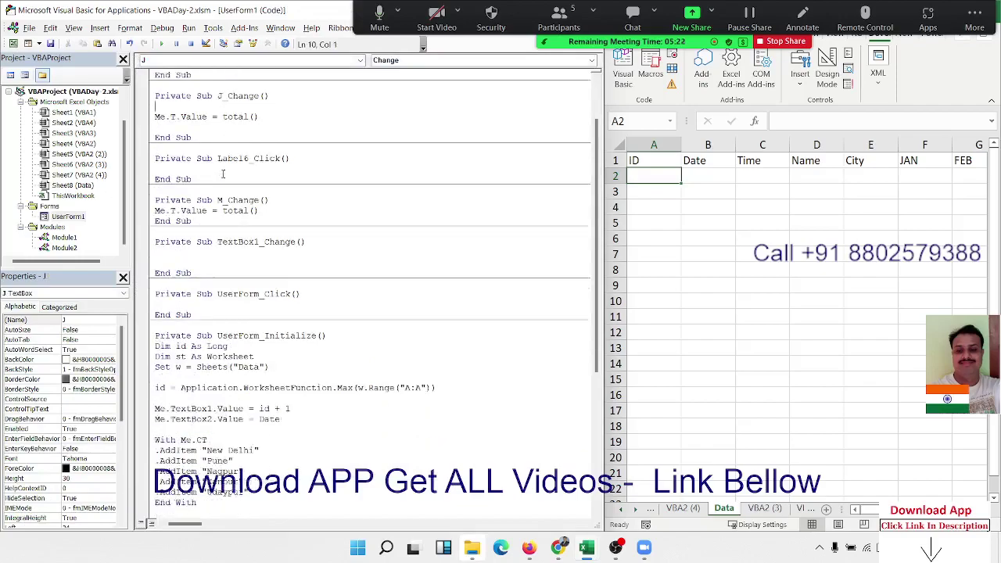
{"action": "scroll", "coordinate": [223, 174], "scroll_direction": "down", "scroll_amount": 5}
{"action": "scroll", "coordinate": [232, 266], "scroll_direction": "down", "scroll_amount": 2}
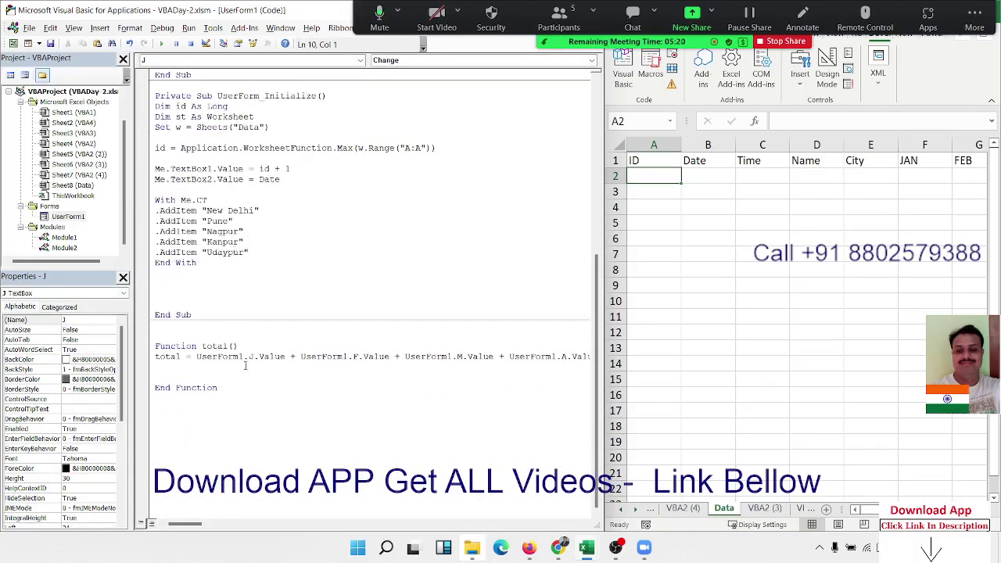
Step: Replace the old total line with Dim v1, v2, v3, v4 As Long
{"action": "left_click", "coordinate": [156, 356]}
{"action": "key", "text": "Return"}
{"action": "key", "text": "Return"}
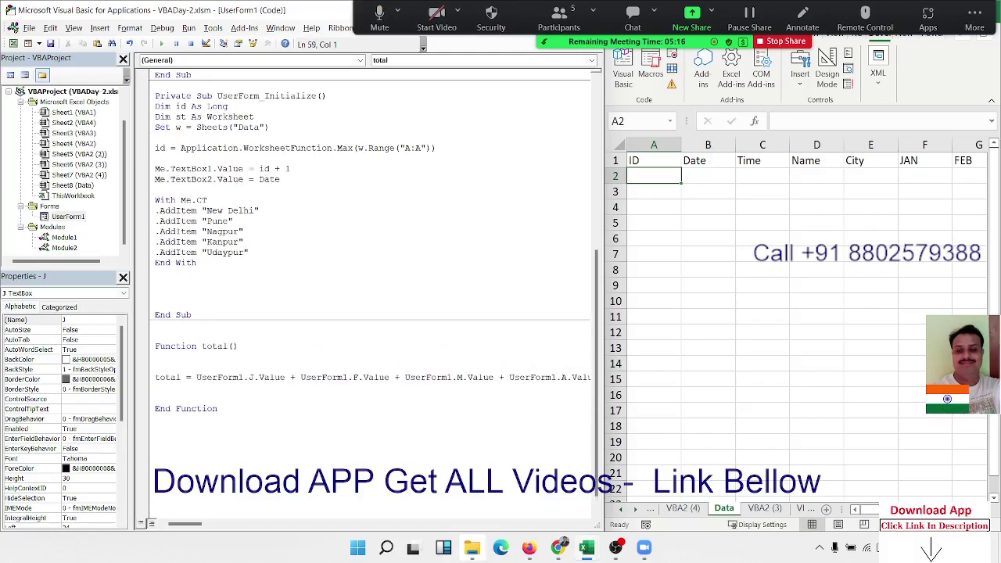
{"action": "key", "text": "shift+Down"}
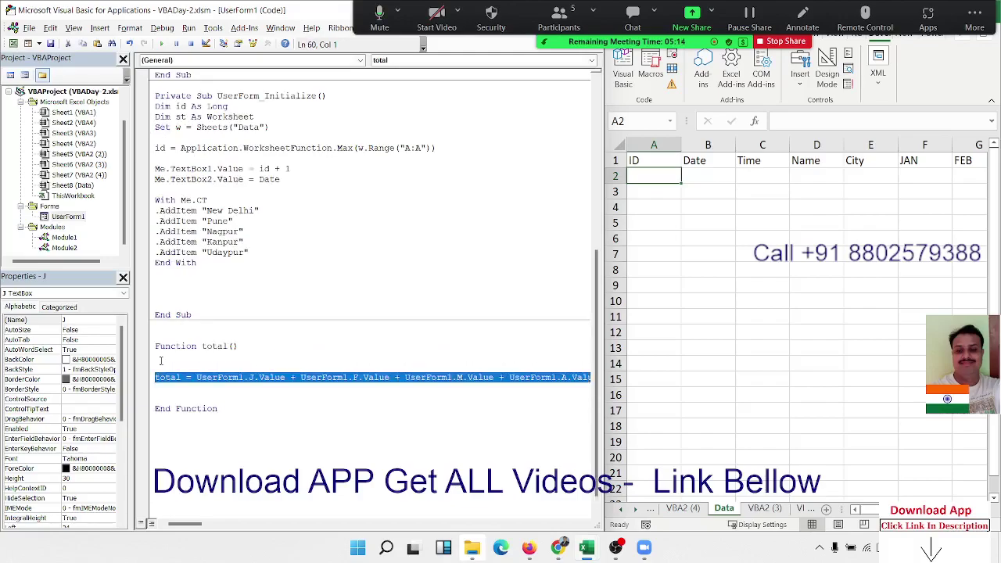
{"action": "key", "text": "Delete"}
{"action": "key", "text": "Up"}
{"action": "key", "text": "Up"}
{"action": "type", "text": "d"}
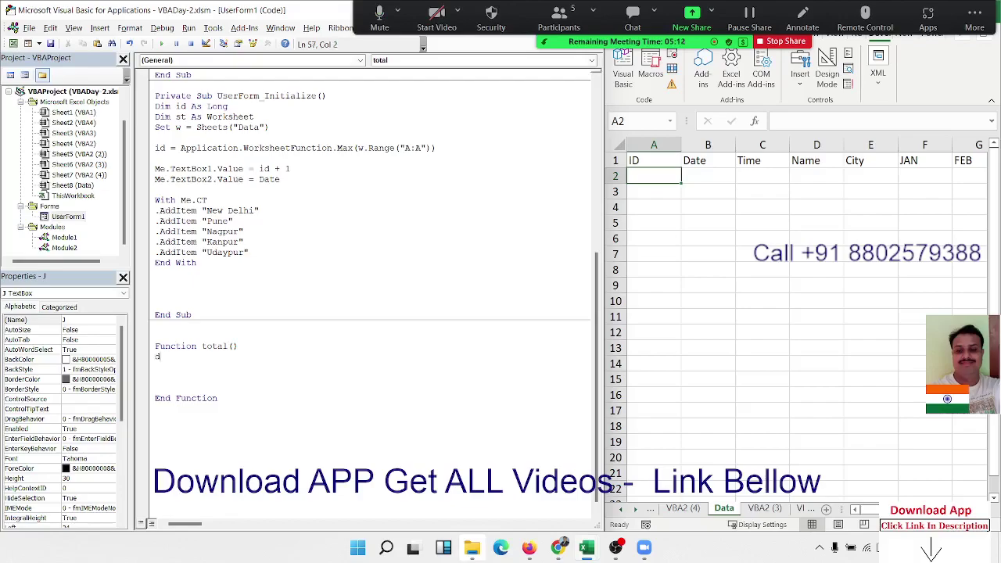
{"action": "type", "text": "im"}
{"action": "type", "text": " v1,"}
{"action": "type", "text": "v2,v3,"}
{"action": "type", "text": "v4"}
{"action": "type", "text": " as lon"}
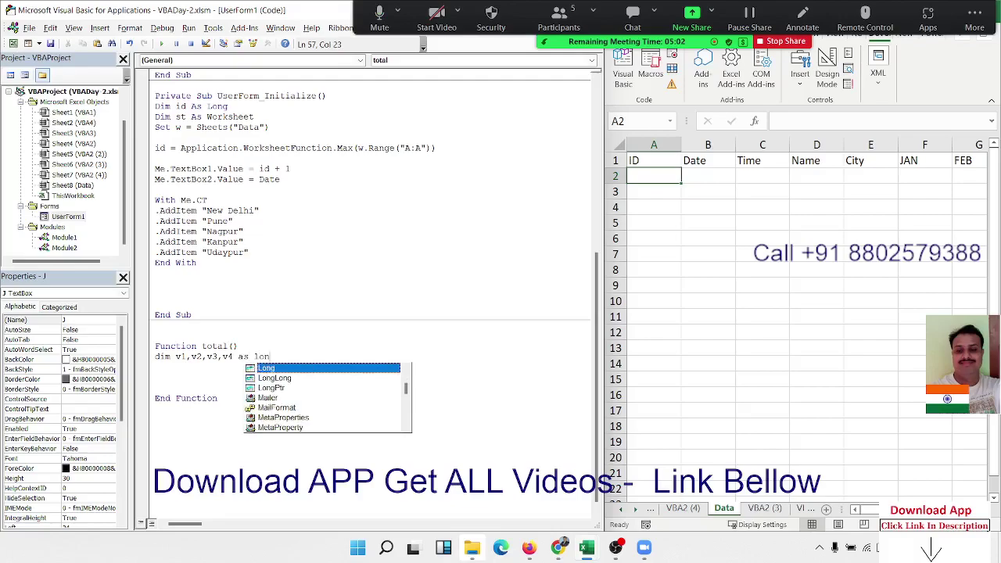
{"action": "key", "text": "Tab"}
{"action": "key", "text": "Return"}
Step: Write v1 = UserForm1.J.Value and duplicate it onto the following lines
{"action": "type", "text": "v"}
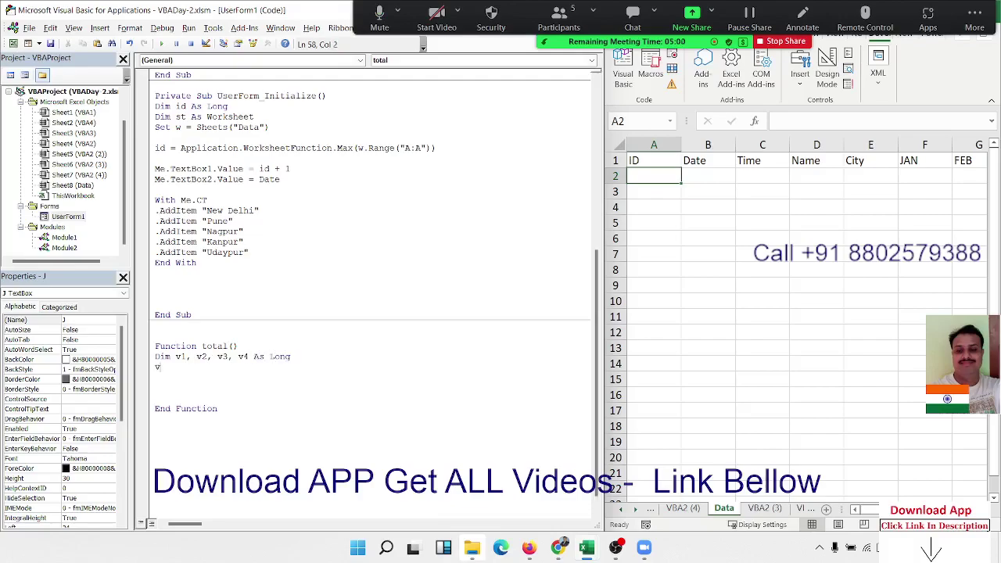
{"action": "type", "text": "1=us"}
{"action": "type", "text": "erform"}
{"action": "type", "text": "1."}
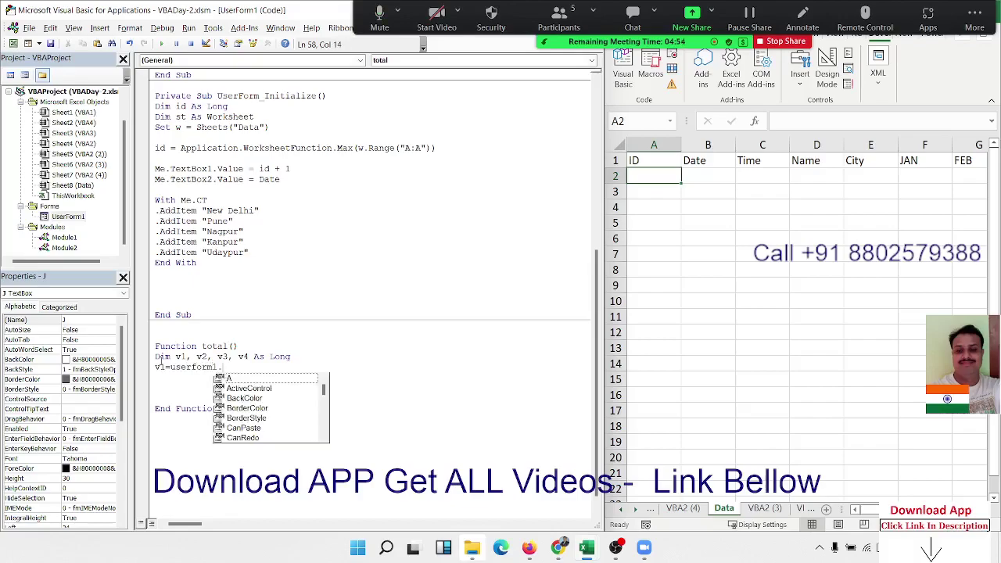
{"action": "type", "text": "j"}
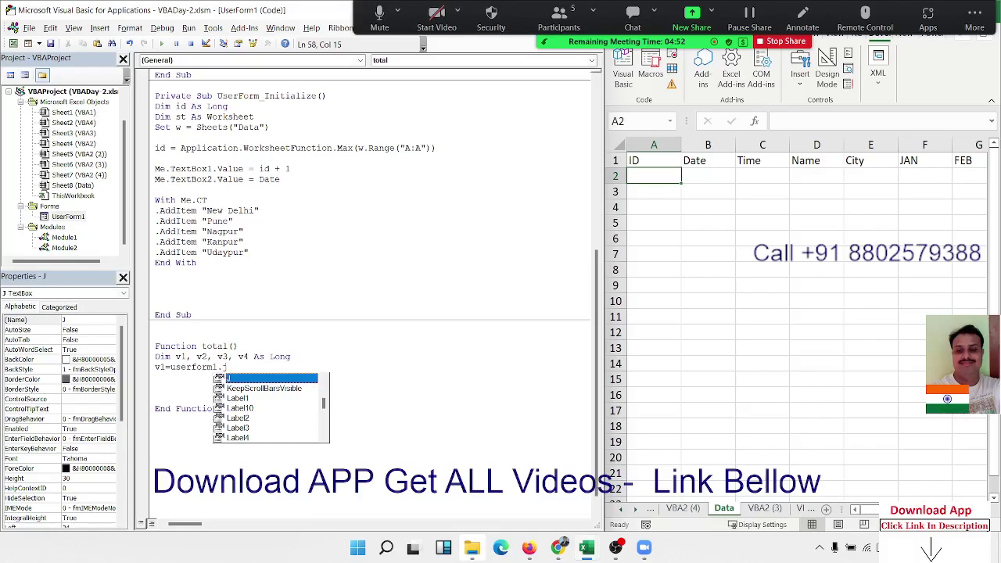
{"action": "type", "text": ".Value"}
{"action": "key", "text": "Return"}
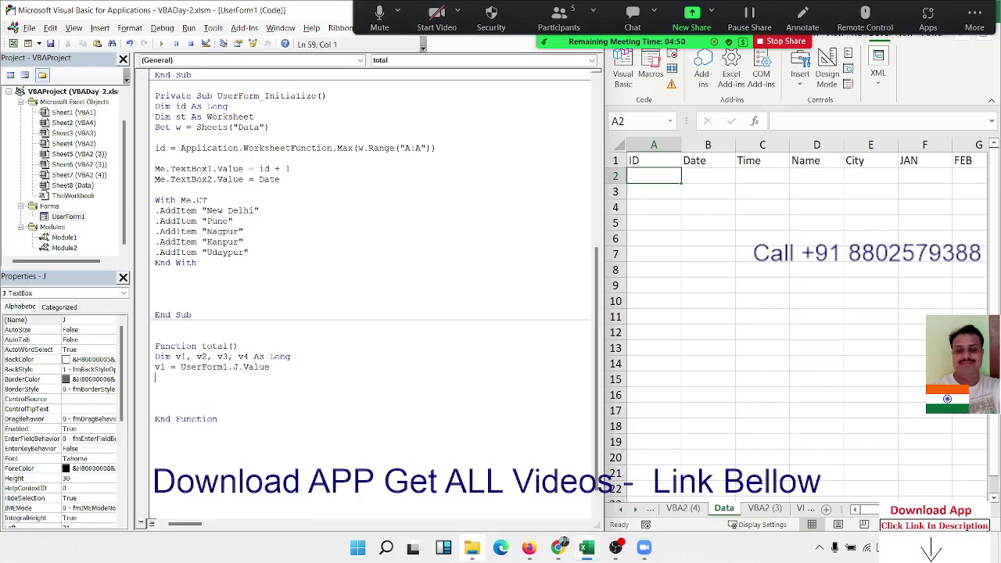
{"action": "key", "text": "shift+Up"}
{"action": "key", "text": "ctrl+c"}
{"action": "key", "text": "ctrl+v"}
{"action": "key", "text": "ctrl+v"}
{"action": "key", "text": "ctrl+v"}
{"action": "key", "text": "ctrl+v"}
Step: Edit the copies into v2 = F, v3 = M and v4 = A value assignments
{"action": "left_click", "coordinate": [155, 376]}
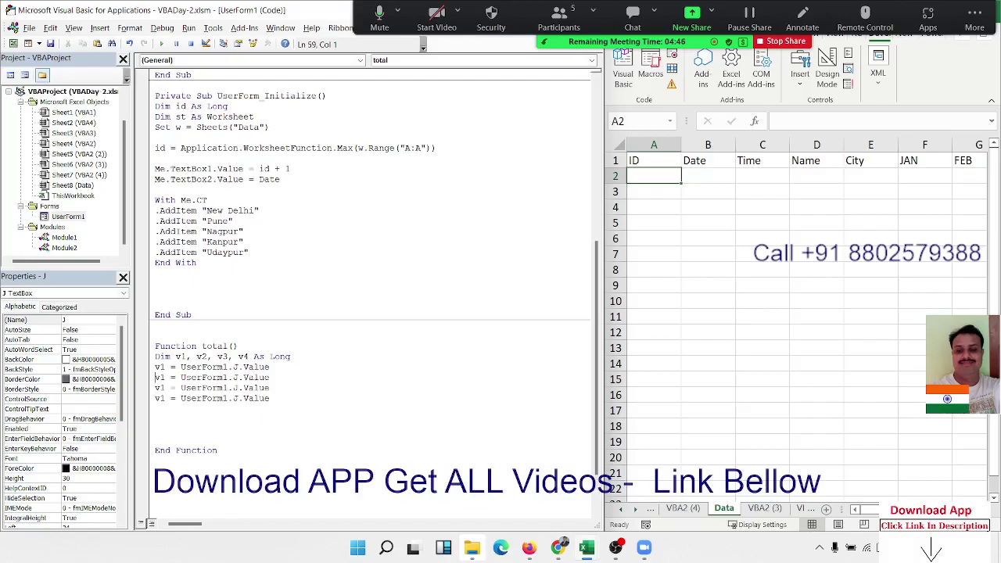
{"action": "key", "text": "Delete"}
{"action": "type", "text": "2"}
{"action": "left_click", "coordinate": [232, 377]}
{"action": "key", "text": "BackSpace"}
{"action": "type", "text": "F"}
{"action": "left_click", "coordinate": [229, 387]}
{"action": "key", "text": "Left"}
{"action": "key", "text": "Left"}
{"action": "key", "text": "Left"}
{"action": "key", "text": "BackSpace"}
{"action": "type", "text": "3"}
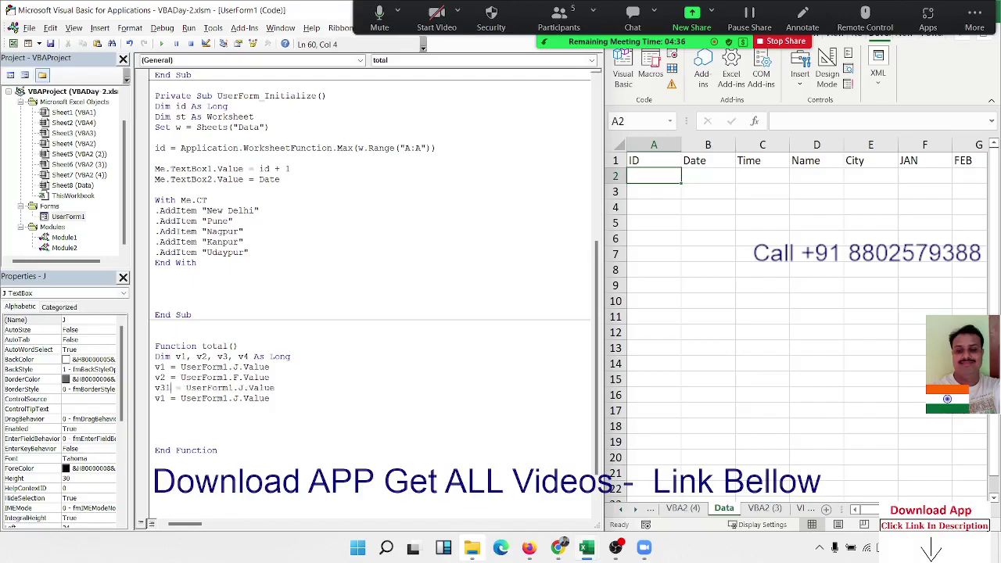
{"action": "left_click", "coordinate": [206, 387]}
{"action": "key", "text": "BackSpace"}
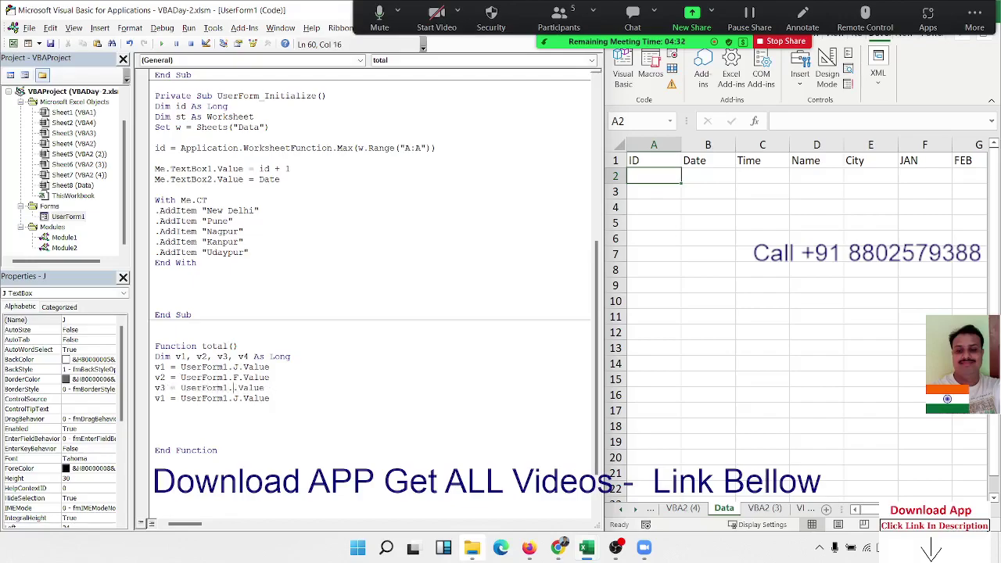
{"action": "type", "text": "M"}
{"action": "left_click", "coordinate": [165, 398]}
{"action": "key", "text": "BackSpace"}
{"action": "type", "text": "4"}
{"action": "left_click", "coordinate": [219, 398]}
{"action": "key", "text": "BackSpace"}
{"action": "type", "text": "A"}
Step: Add the return line total = v1 + v2 + v3 + v4
{"action": "key", "text": "Return"}
{"action": "type", "text": "t"}
{"action": "key", "text": "BackSpace"}
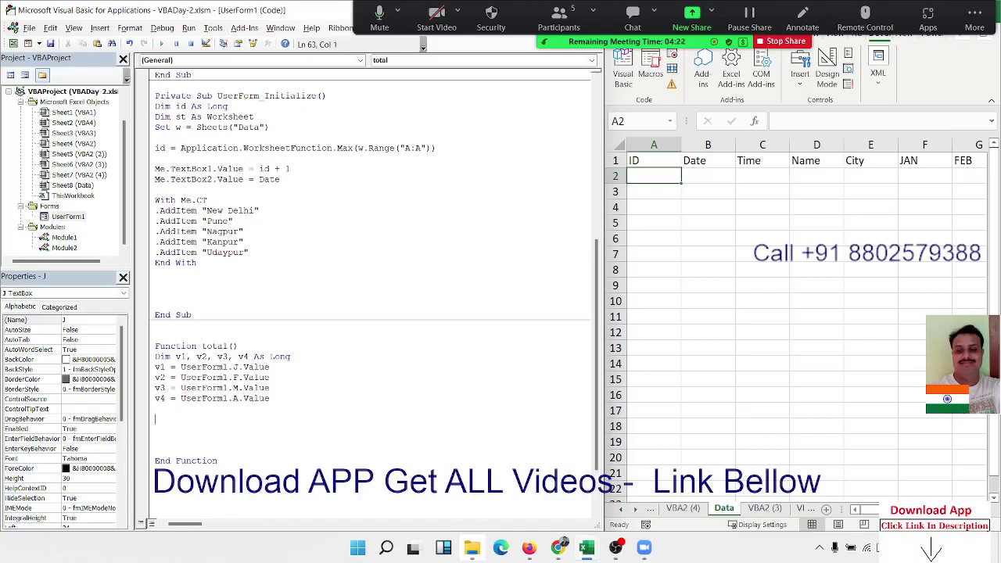
{"action": "type", "text": "user"}
{"action": "key", "text": "BackSpace"}
{"action": "key", "text": "BackSpace"}
{"action": "key", "text": "BackSpace"}
{"action": "key", "text": "BackSpace"}
{"action": "key", "text": "BackSpace"}
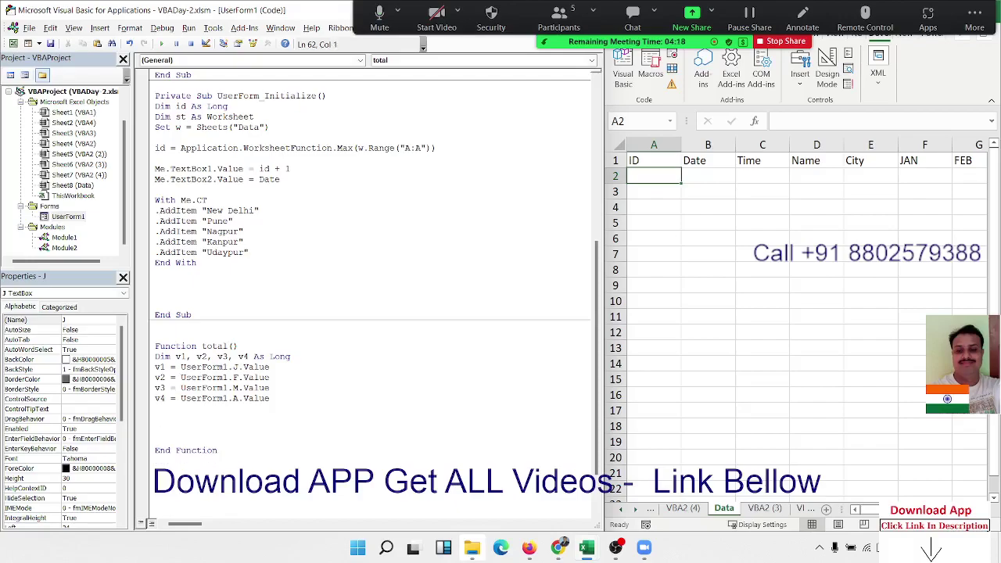
{"action": "type", "text": "total = "}
{"action": "type", "text": "v1 + "}
{"action": "type", "text": "v2 + "}
{"action": "type", "text": "v3 + v"}
{"action": "type", "text": "4"}
Step: Finish the sum line and check Value in the v1 assignment
{"action": "key", "text": "Up"}
{"action": "scroll", "coordinate": [217, 298], "scroll_direction": "up", "scroll_amount": 2}
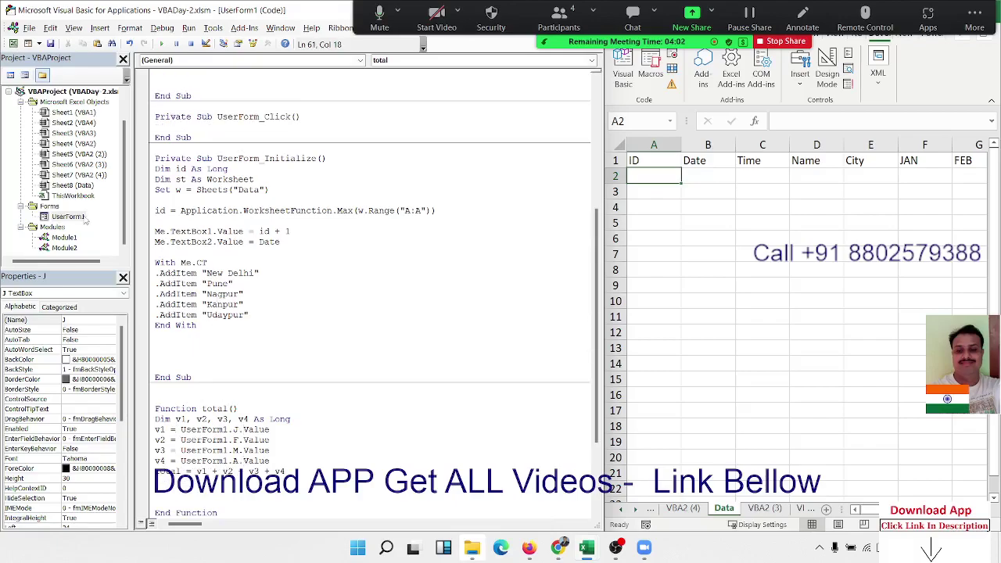
{"action": "double_click", "coordinate": [256, 430]}
Step: Run UserForm1, enter 3 in JAN, and end the run at Type mismatch error 13
{"action": "double_click", "coordinate": [68, 217]}
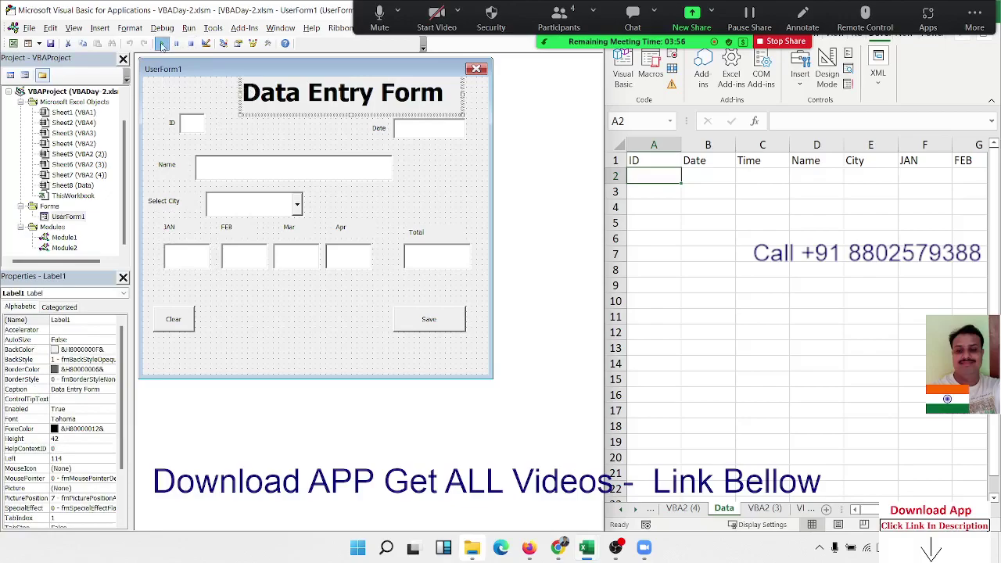
{"action": "left_click", "coordinate": [162, 43]}
{"action": "left_click", "coordinate": [668, 298]}
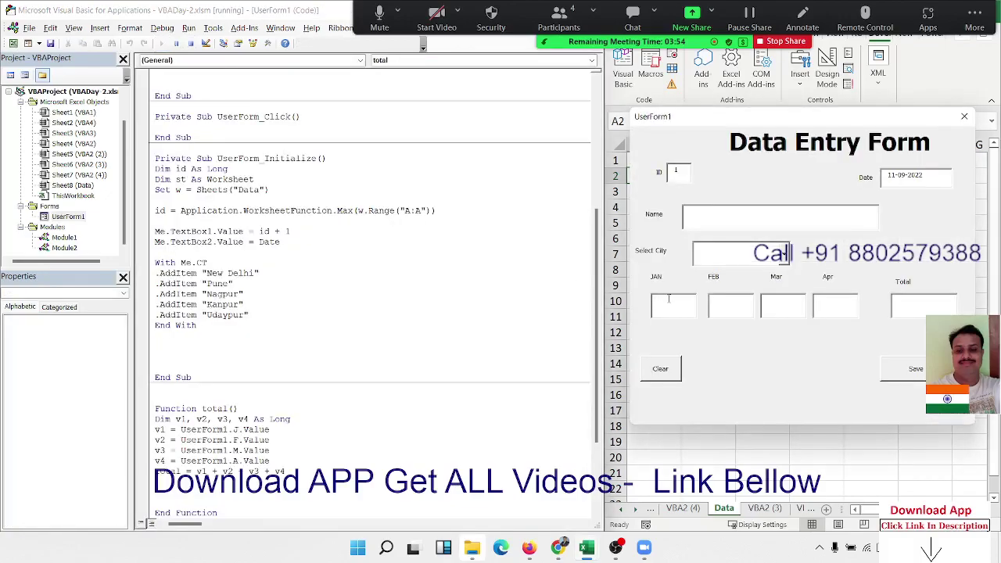
{"action": "type", "text": "3"}
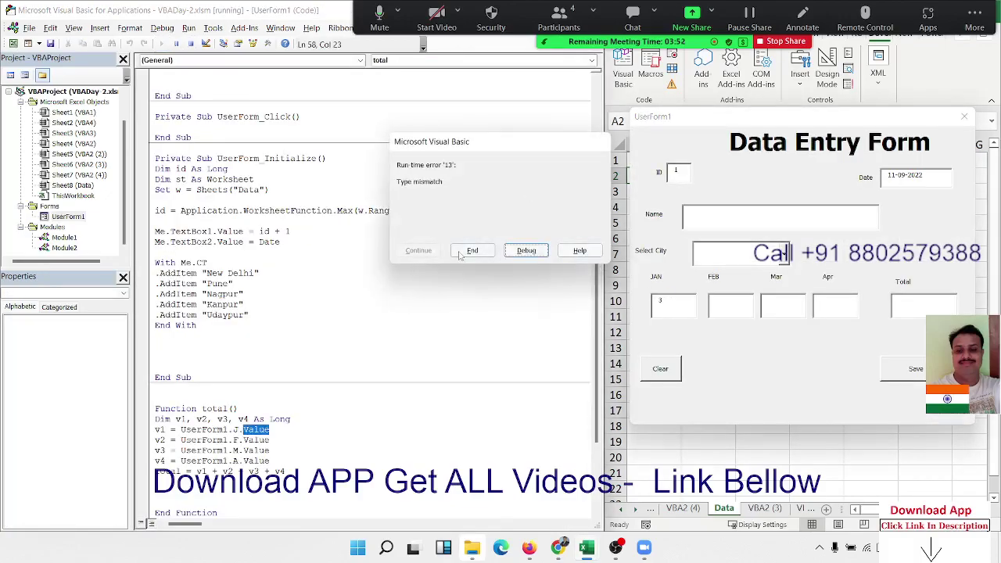
{"action": "left_click", "coordinate": [472, 250]}
{"action": "key", "text": "shift+F7"}
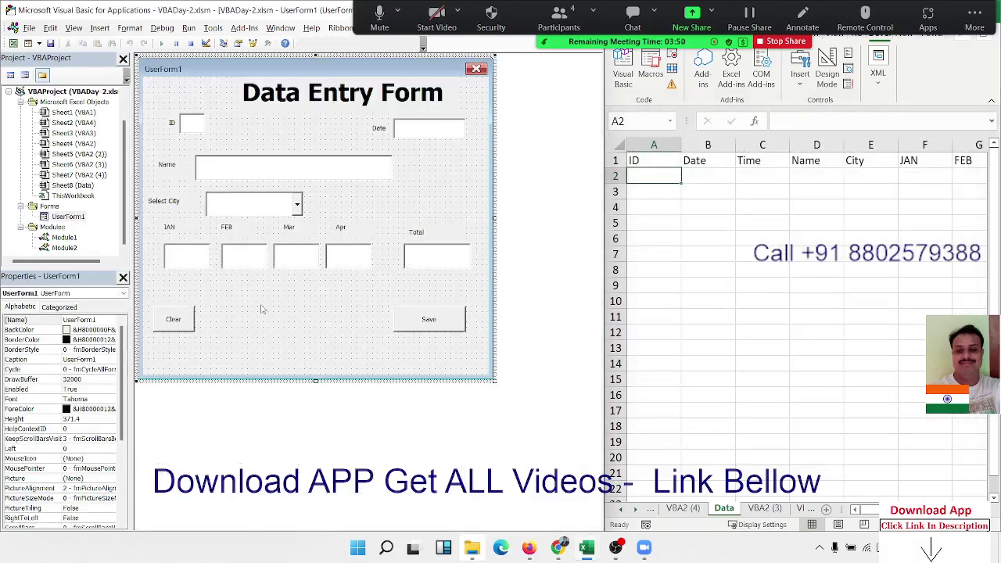
Step: Wrap the v1 and v2 box values in Val(), closing the bracket to clear the compile error
{"action": "left_click", "coordinate": [193, 261]}
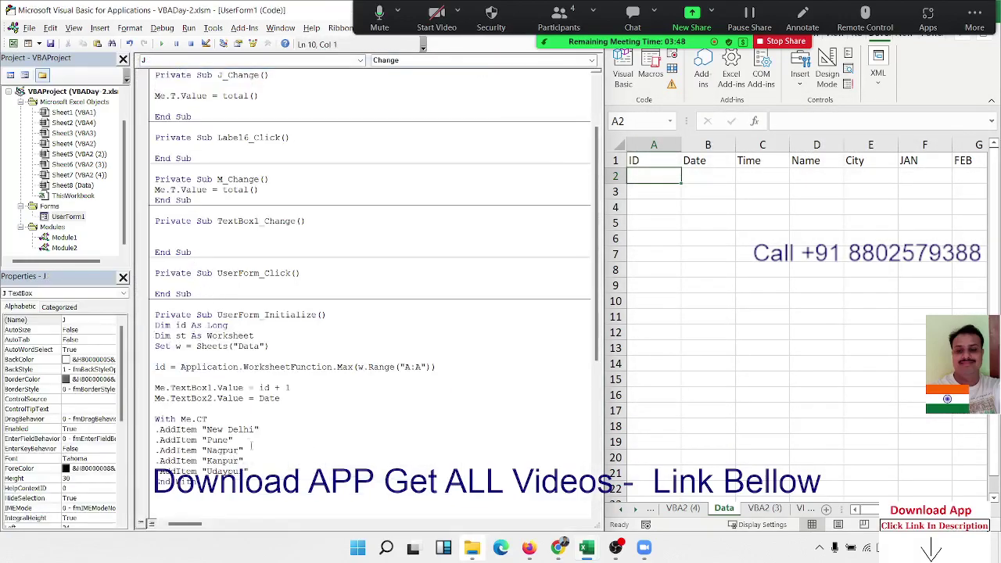
{"action": "scroll", "coordinate": [227, 411], "scroll_direction": "down", "scroll_amount": 1}
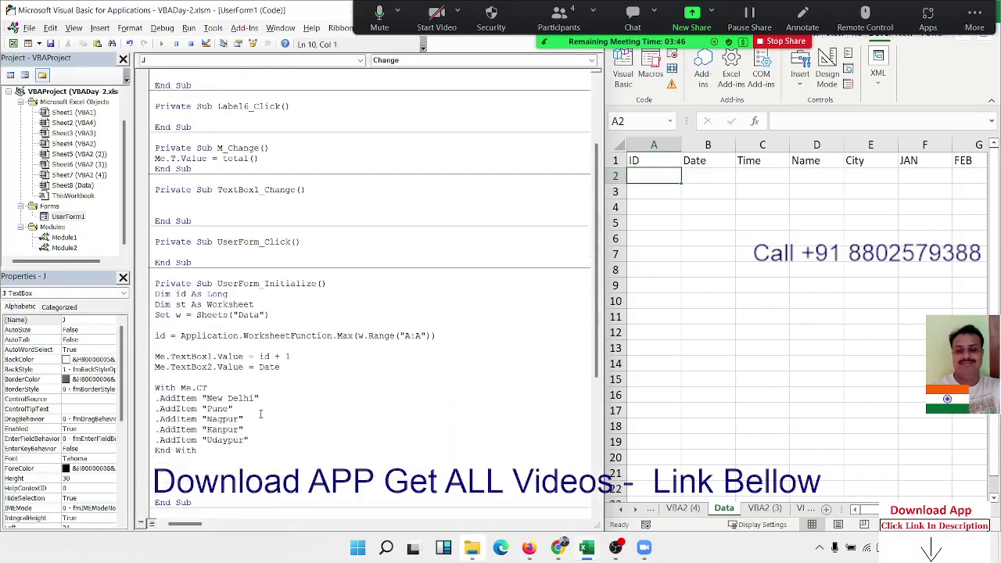
{"action": "scroll", "coordinate": [200, 420], "scroll_direction": "down", "scroll_amount": 6}
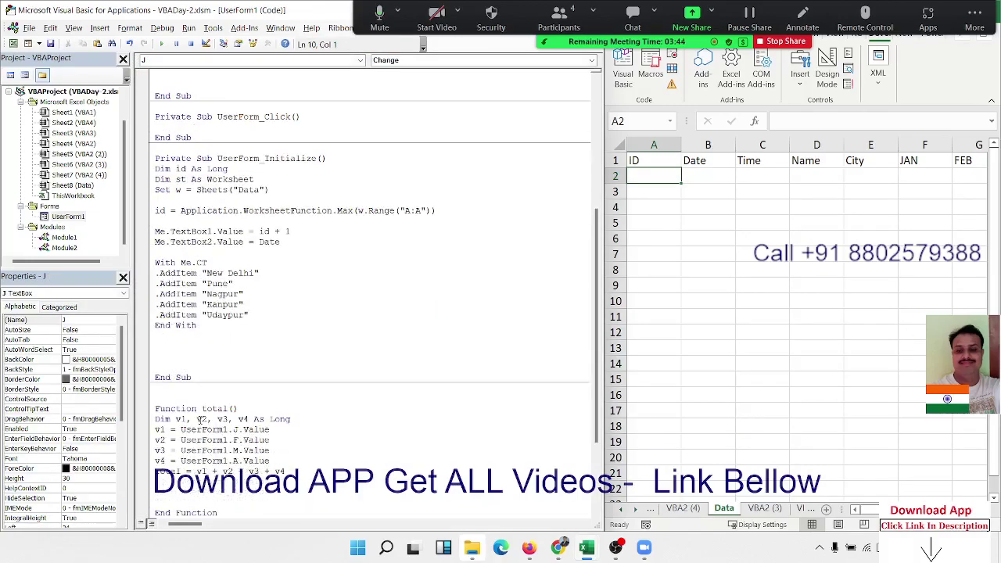
{"action": "scroll", "coordinate": [200, 419], "scroll_direction": "down", "scroll_amount": 2}
{"action": "left_click", "coordinate": [197, 376]}
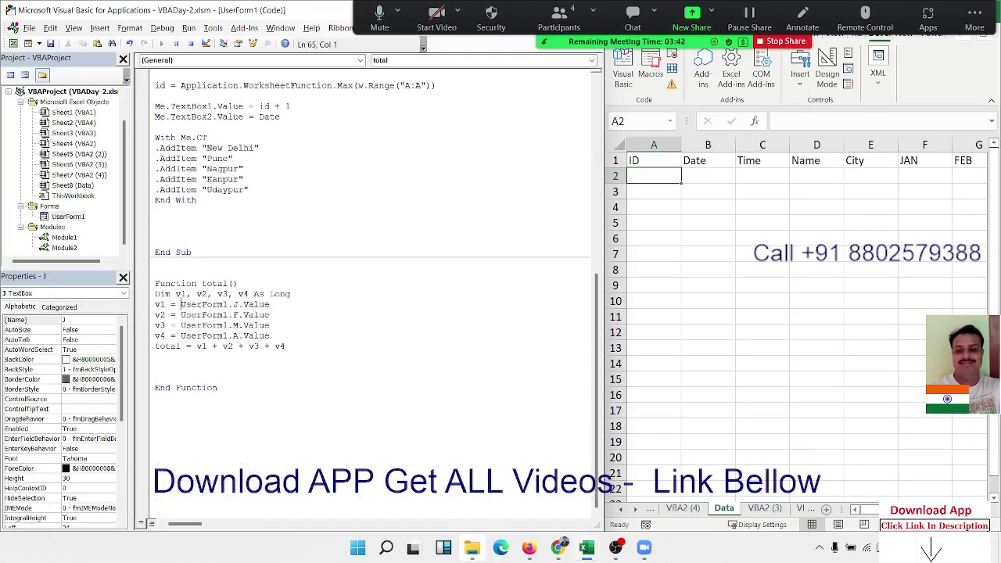
{"action": "left_click", "coordinate": [181, 304]}
{"action": "type", "text": "val"}
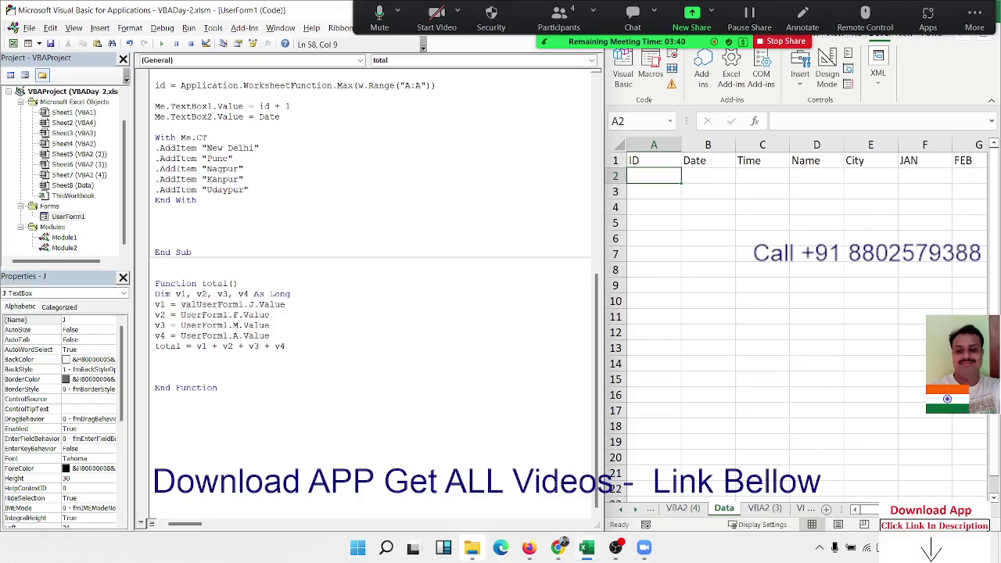
{"action": "type", "text": "("}
{"action": "left_click", "coordinate": [302, 304]}
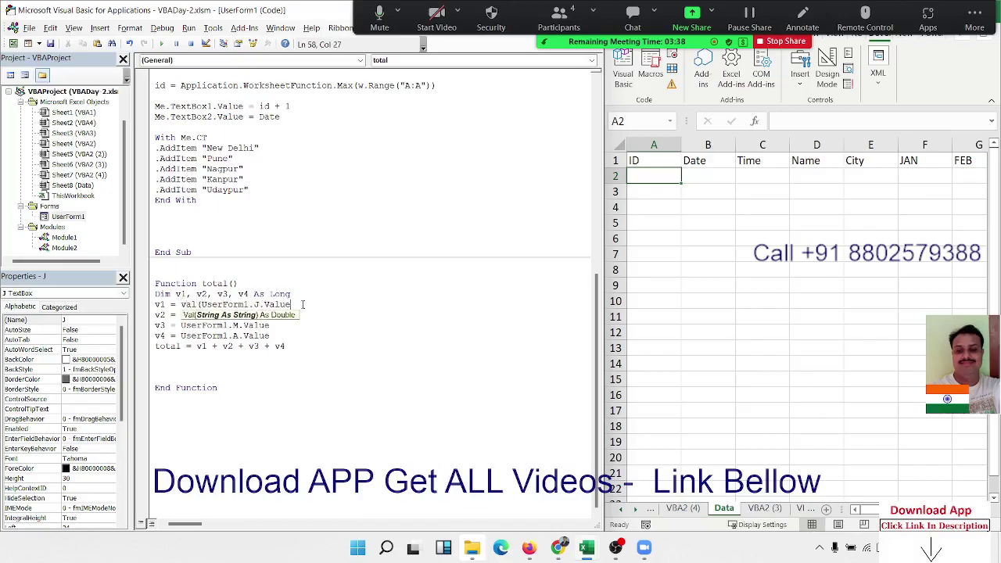
{"action": "type", "text": ")"}
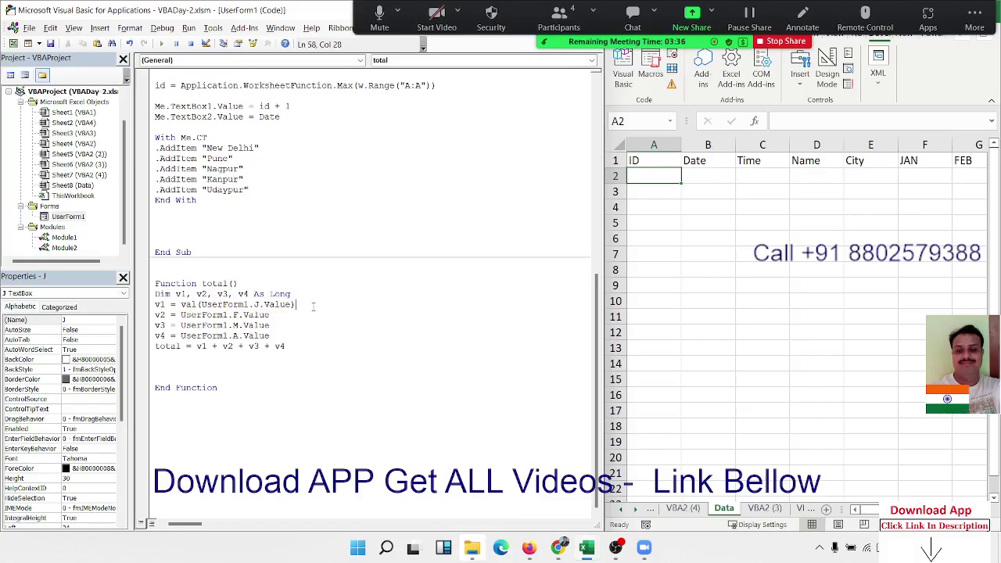
{"action": "left_click", "coordinate": [181, 314]}
{"action": "type", "text": "val"}
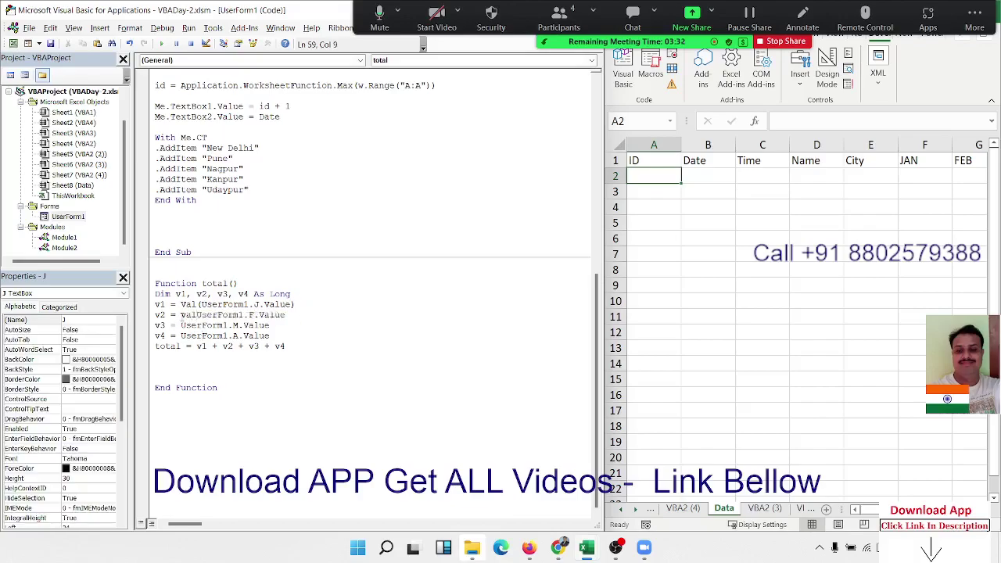
{"action": "type", "text": "("}
{"action": "left_click", "coordinate": [303, 309]}
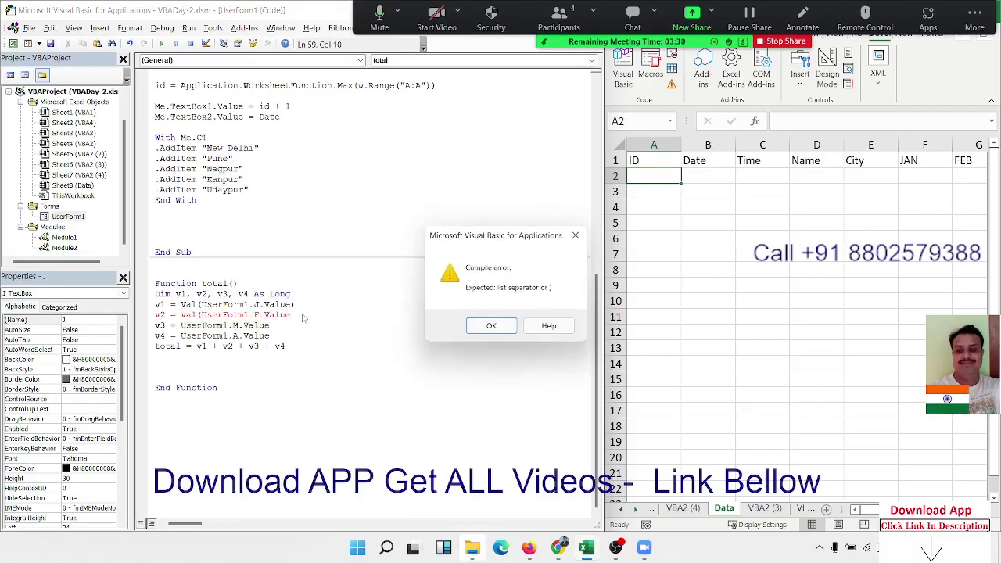
{"action": "key", "text": "Return"}
{"action": "type", "text": ")"}
{"action": "key", "text": "Down"}
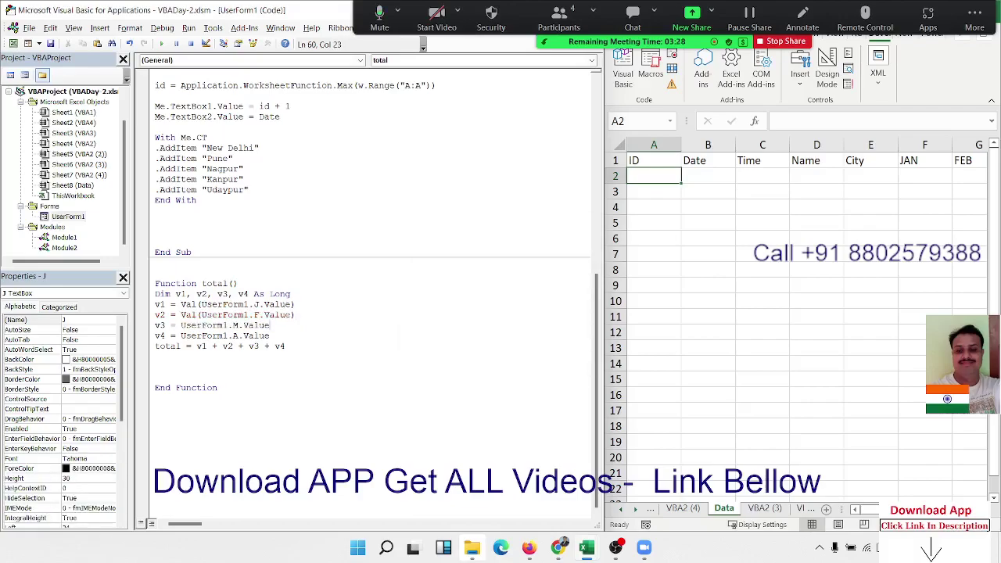
Step: Wrap the v3 and v4 box values in Val() as well
{"action": "left_click", "coordinate": [181, 324]}
{"action": "type", "text": "val"}
{"action": "type", "text": "("}
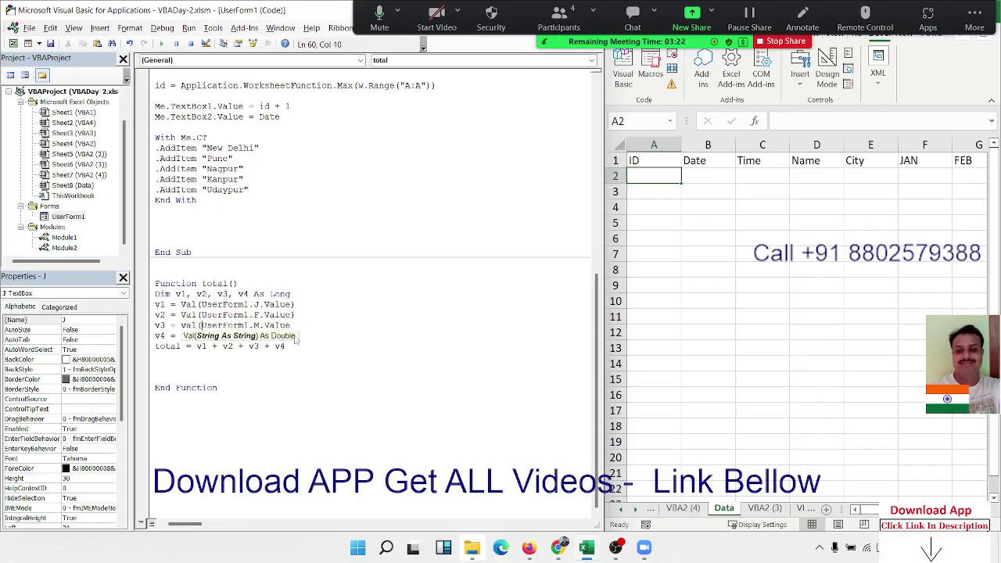
{"action": "left_click", "coordinate": [292, 325]}
{"action": "type", "text": ")"}
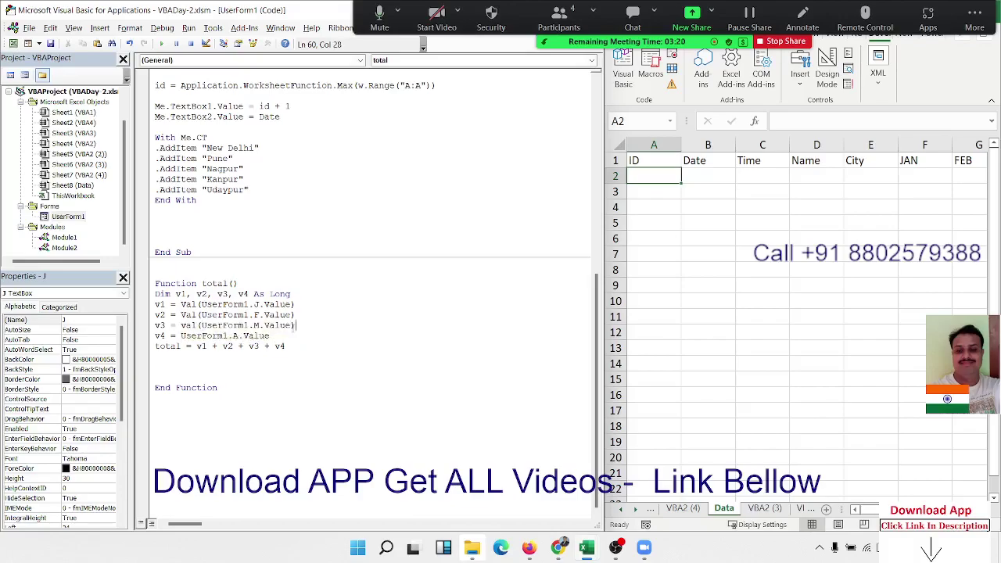
{"action": "left_click", "coordinate": [323, 357]}
{"action": "left_click", "coordinate": [179, 335]}
{"action": "type", "text": "val"}
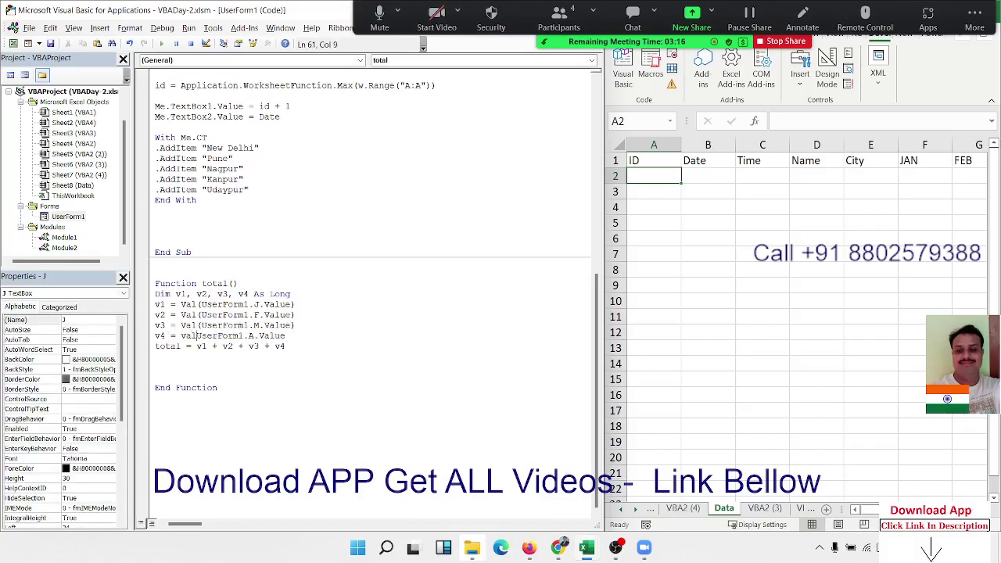
{"action": "type", "text": "("}
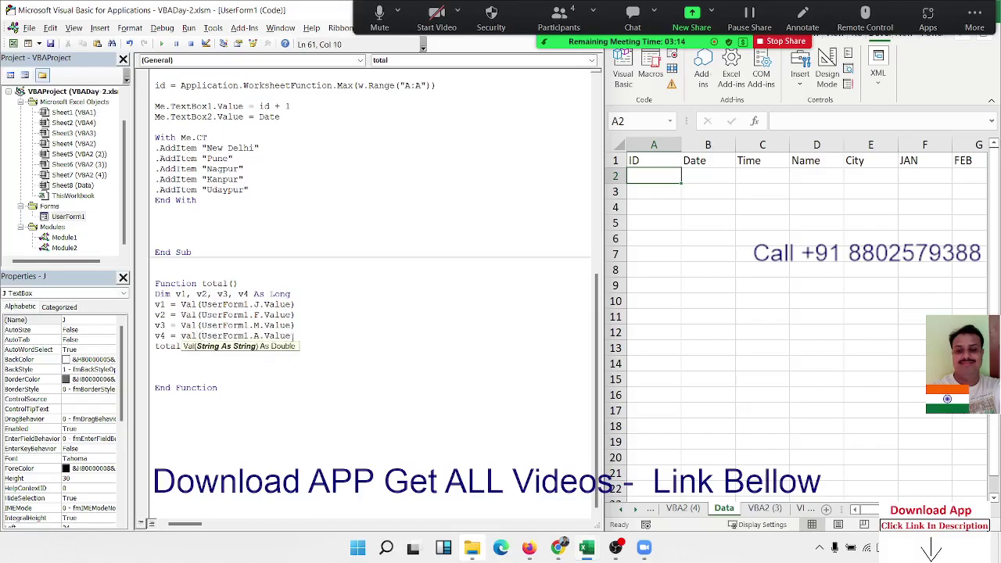
{"action": "left_click", "coordinate": [294, 335]}
{"action": "type", "text": ")"}
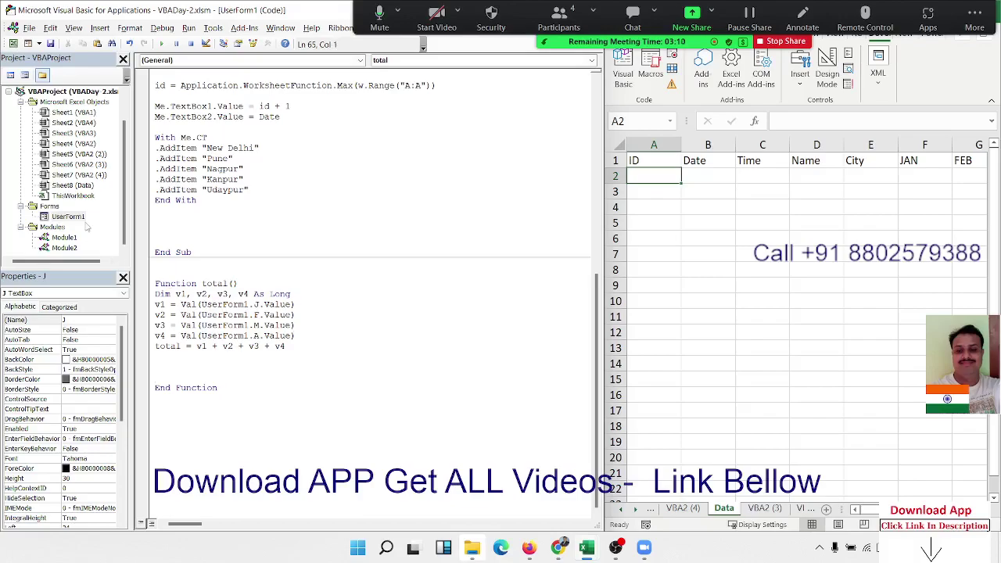
{"action": "left_click", "coordinate": [81, 219]}
Step: Run the form with JAN 20, FEB 30, Mar 32, Apr 40, verify Total 122, then close it
{"action": "double_click", "coordinate": [81, 222]}
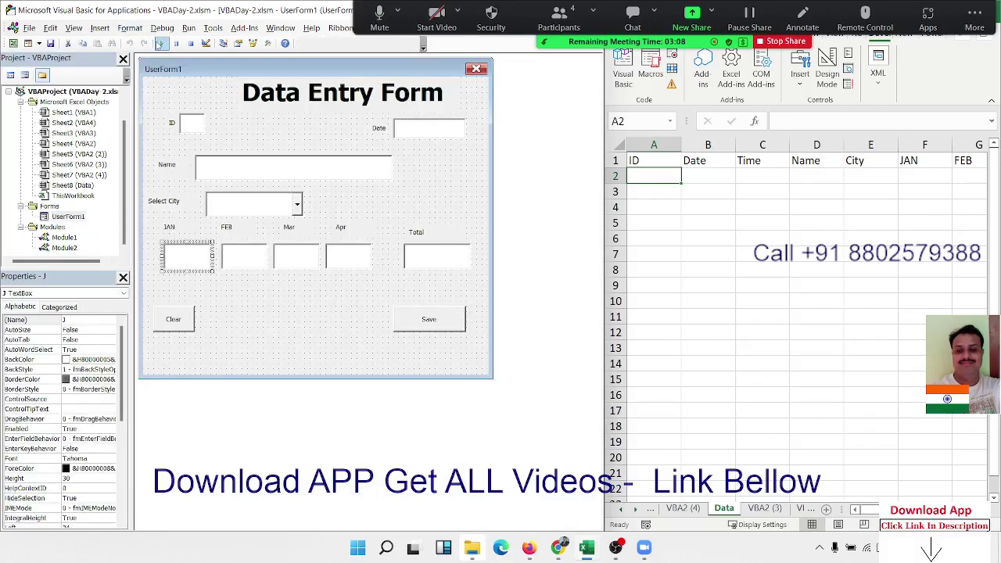
{"action": "left_click", "coordinate": [158, 45]}
{"action": "left_click", "coordinate": [674, 306]}
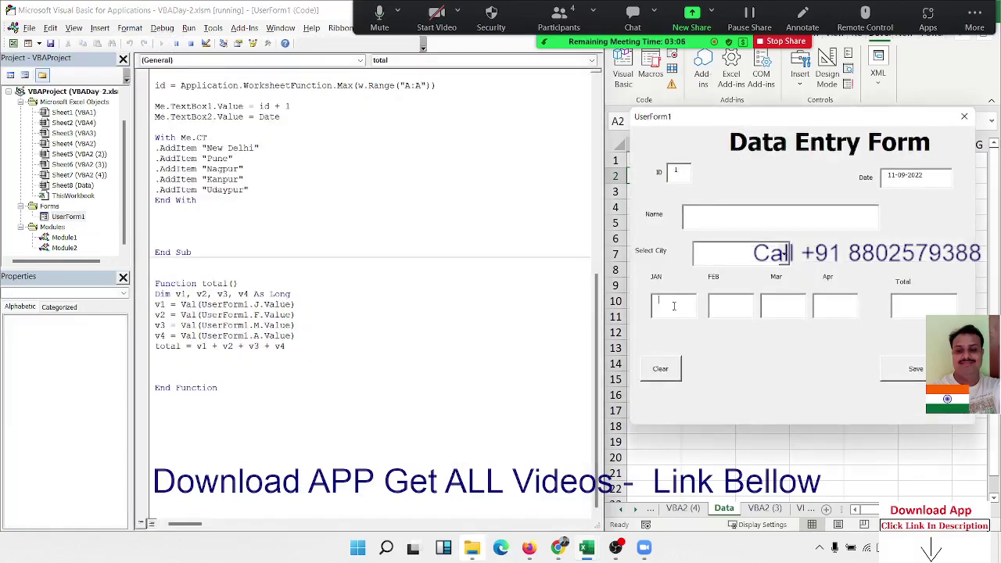
{"action": "type", "text": "20"}
{"action": "left_click", "coordinate": [729, 306]}
{"action": "type", "text": "30"}
{"action": "left_click", "coordinate": [834, 306]}
{"action": "type", "text": "40"}
{"action": "left_click", "coordinate": [771, 303]}
{"action": "type", "text": "32"}
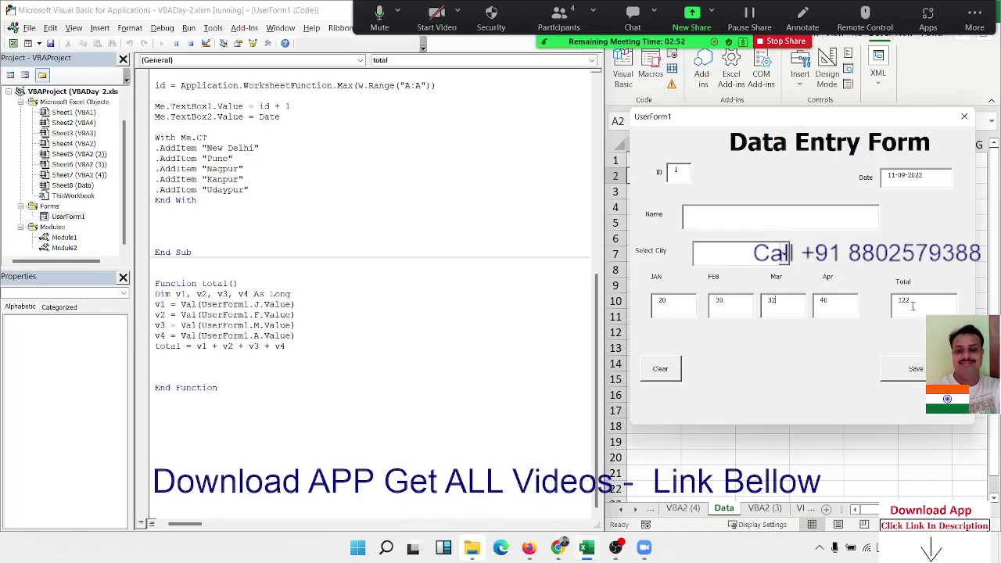
{"action": "left_click_drag", "start_coordinate": [802, 122], "coordinate": [839, 157]}
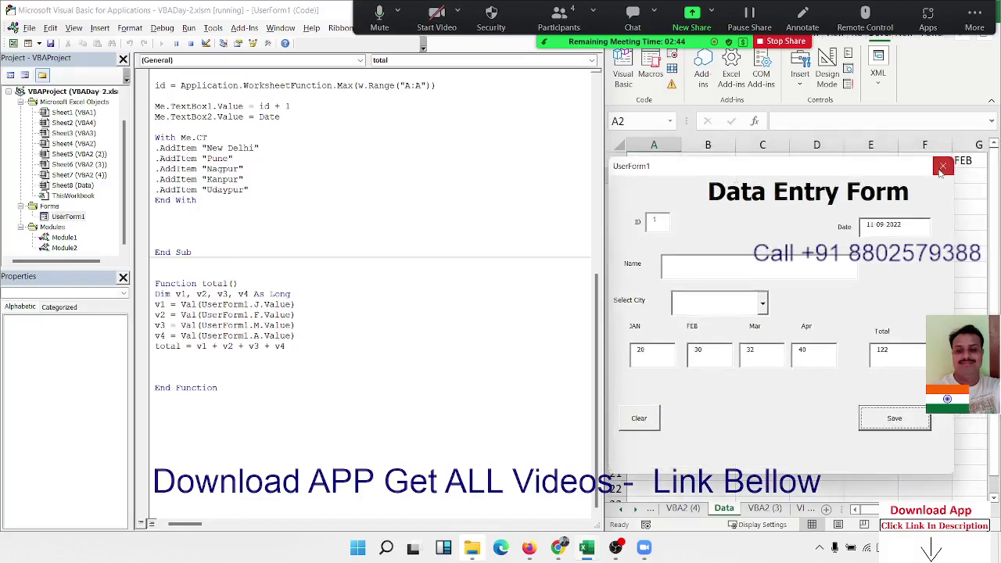
{"action": "left_click", "coordinate": [997, 152]}
Step: Copy the Dim id, Dim st and Set w lines from UserForm_Initialize into CommandButton1_Click
{"action": "double_click", "coordinate": [448, 326]}
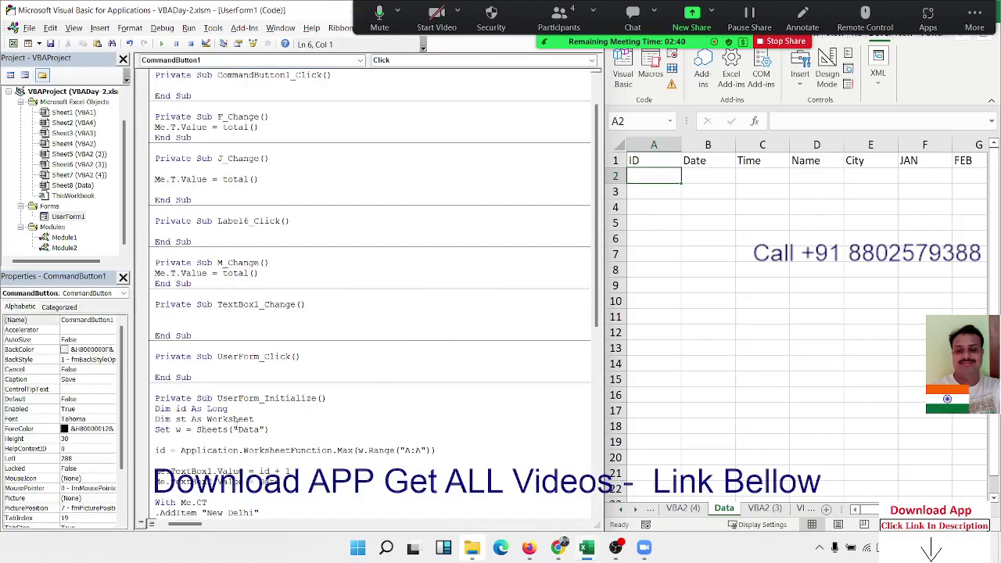
{"action": "left_click_drag", "start_coordinate": [269, 430], "coordinate": [154, 420]}
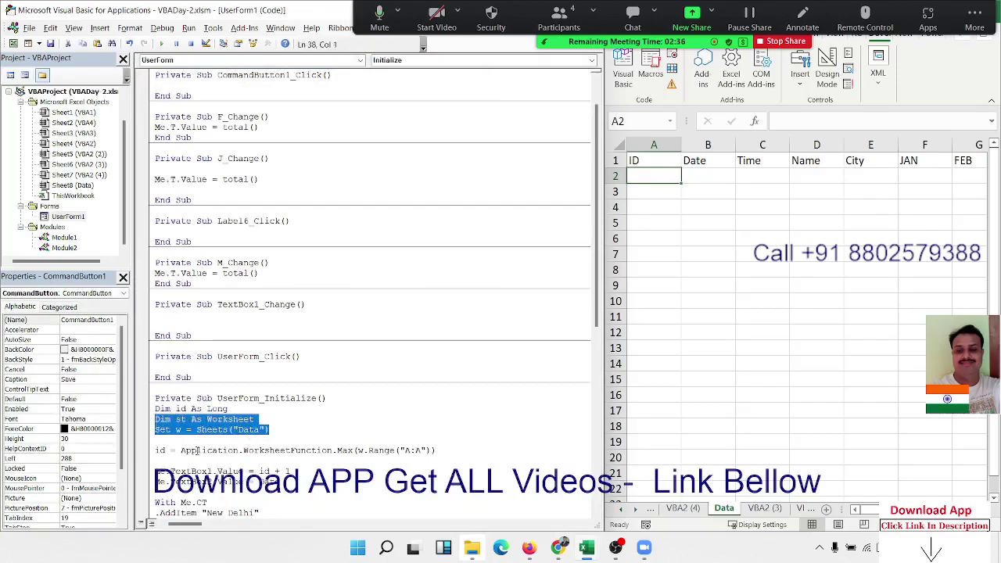
{"action": "left_click_drag", "start_coordinate": [440, 450], "coordinate": [149, 416]}
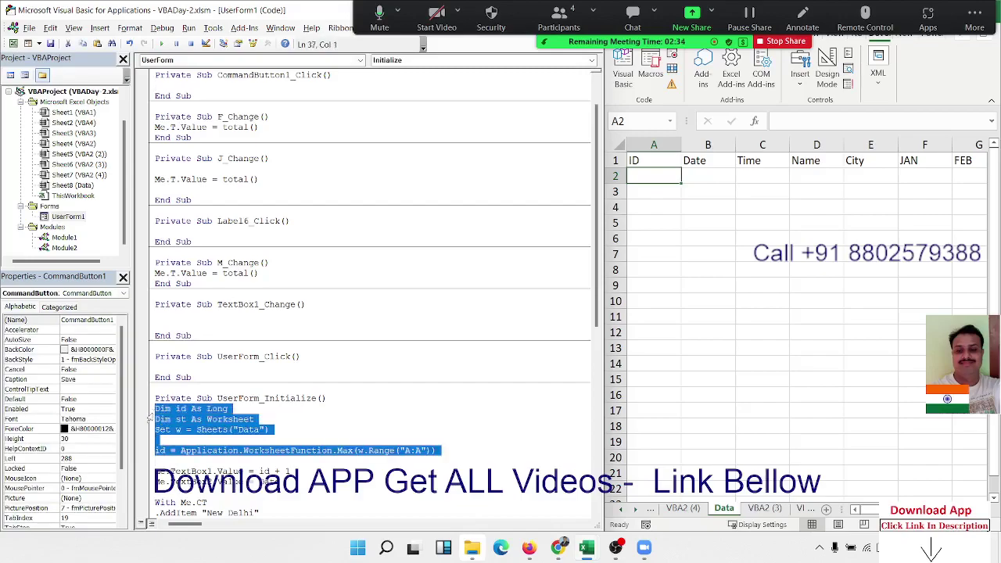
{"action": "scroll", "coordinate": [194, 201], "scroll_direction": "up", "scroll_amount": 3}
{"action": "scroll", "coordinate": [199, 241], "scroll_direction": "down", "scroll_amount": 2}
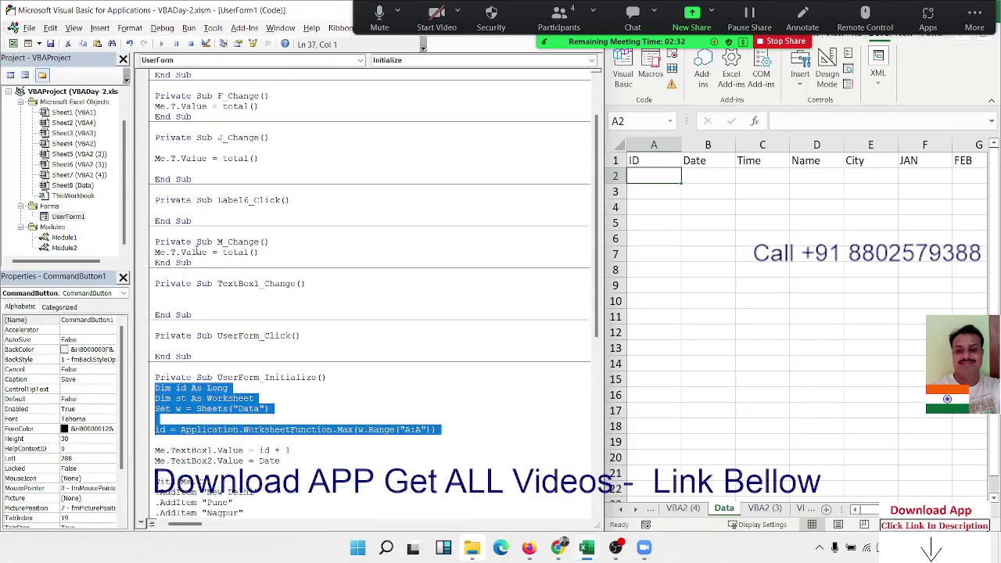
{"action": "left_click", "coordinate": [178, 409]}
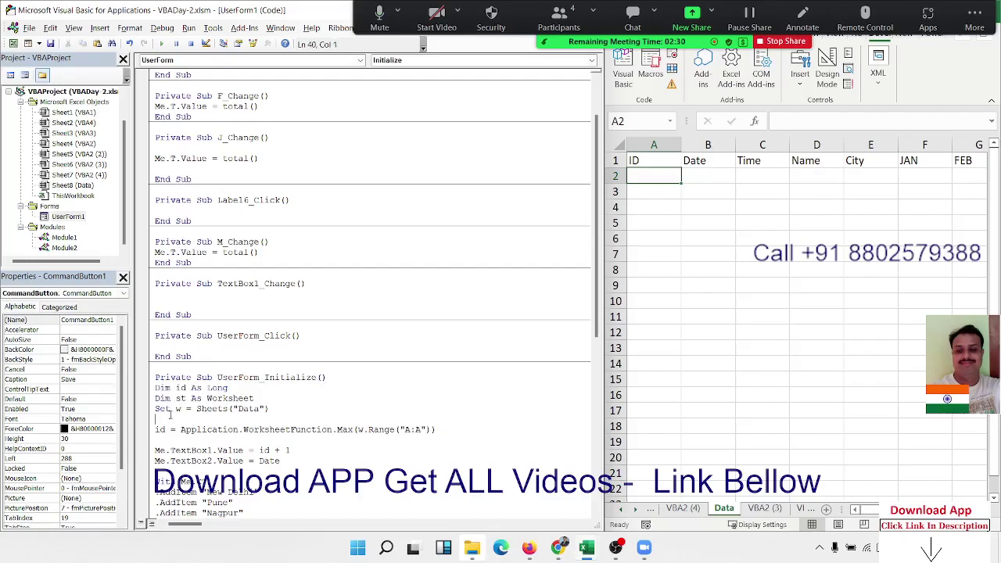
{"action": "left_click_drag", "start_coordinate": [274, 409], "coordinate": [154, 389]}
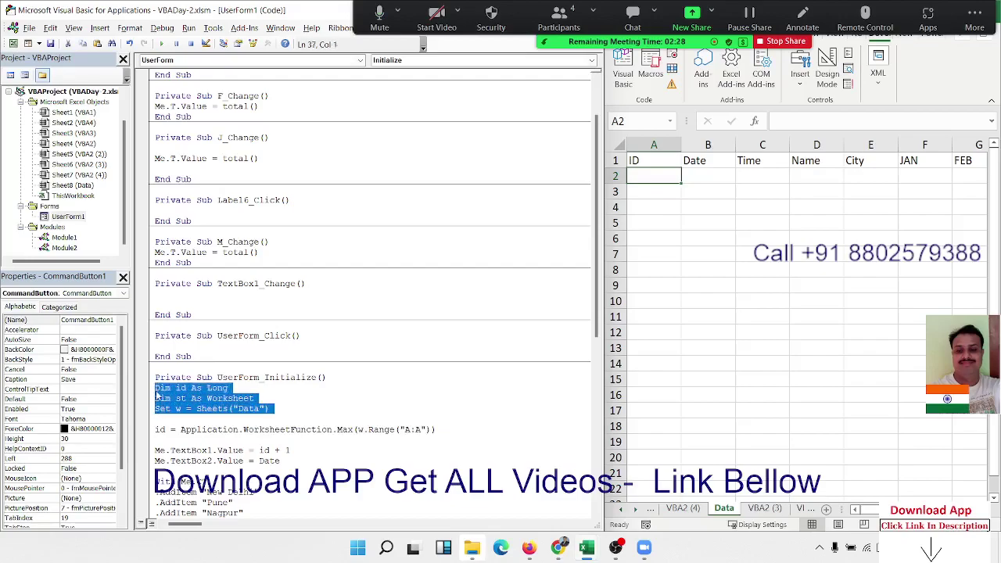
{"action": "scroll", "coordinate": [219, 274], "scroll_direction": "up", "scroll_amount": 2}
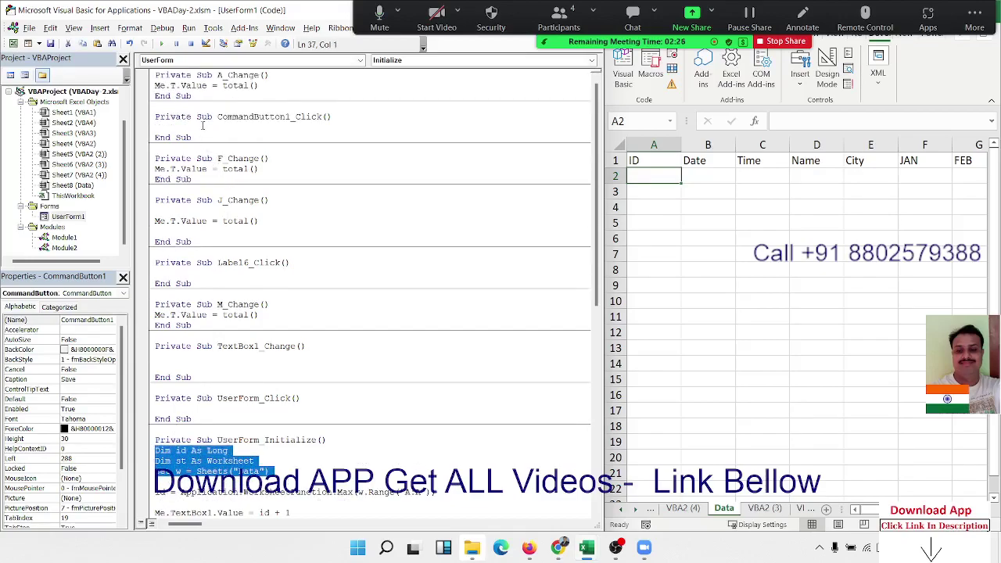
{"action": "left_click", "coordinate": [203, 127]}
{"action": "type", "text": "Dim id As Long Dim st As Worksheet Set w = Sheets(\"Data\")"}
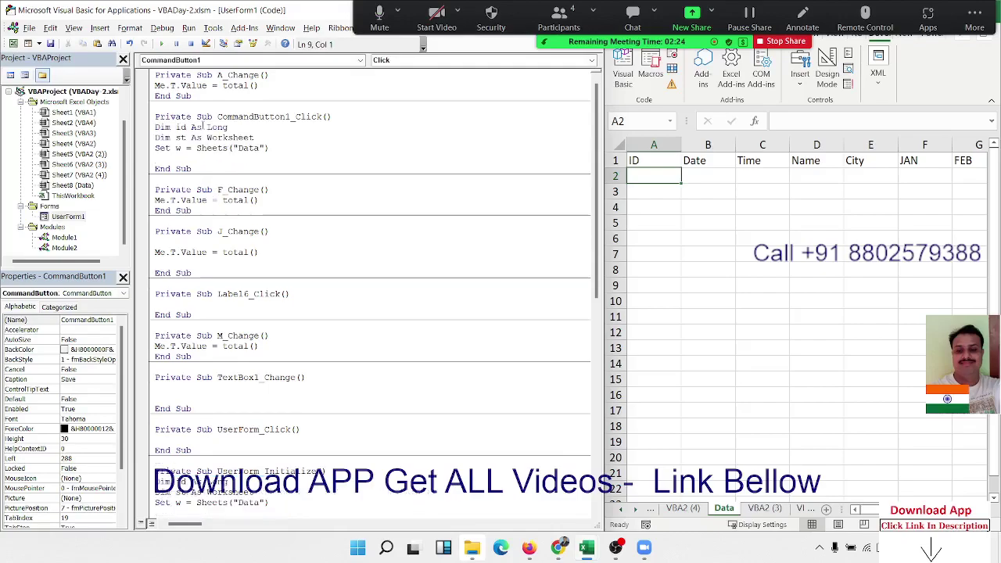
{"action": "key", "text": "Return"}
{"action": "key", "text": "Return"}
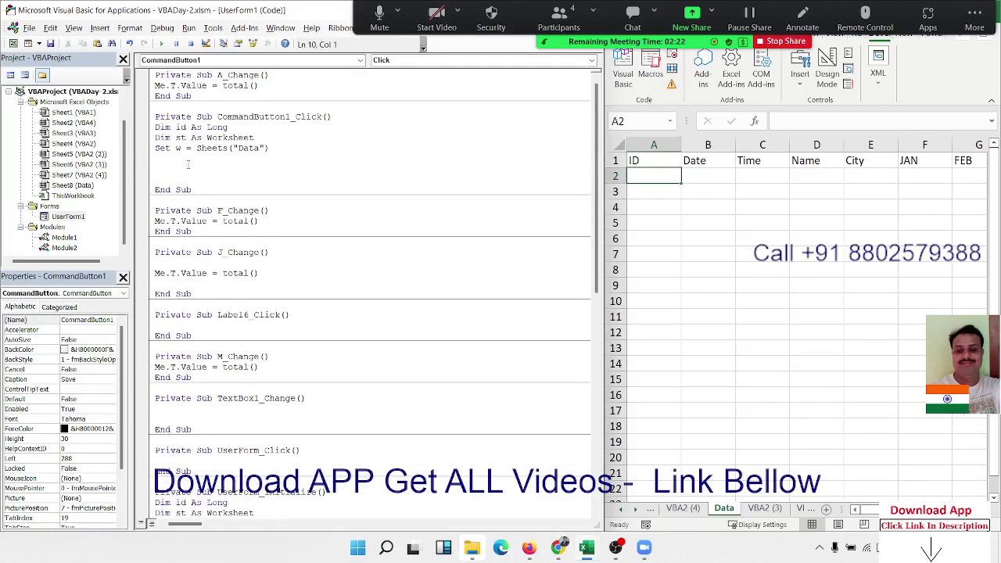
Step: Add a w.Range(...).End(xlUp).Offset(1, 0).Value = Me.TextBox1.Value line, then select it
{"action": "type", "text": "w"}
{"action": "type", "text": "."}
{"action": "type", "text": "range"}
{"action": "type", "text": "("}
{"action": "type", "text": "\"A"}
{"action": "type", "text": "654"}
{"action": "type", "text": "00"}
{"action": "type", "text": "0\""}
{"action": "type", "text": ").end("}
{"action": "type", "text": "xlup"}
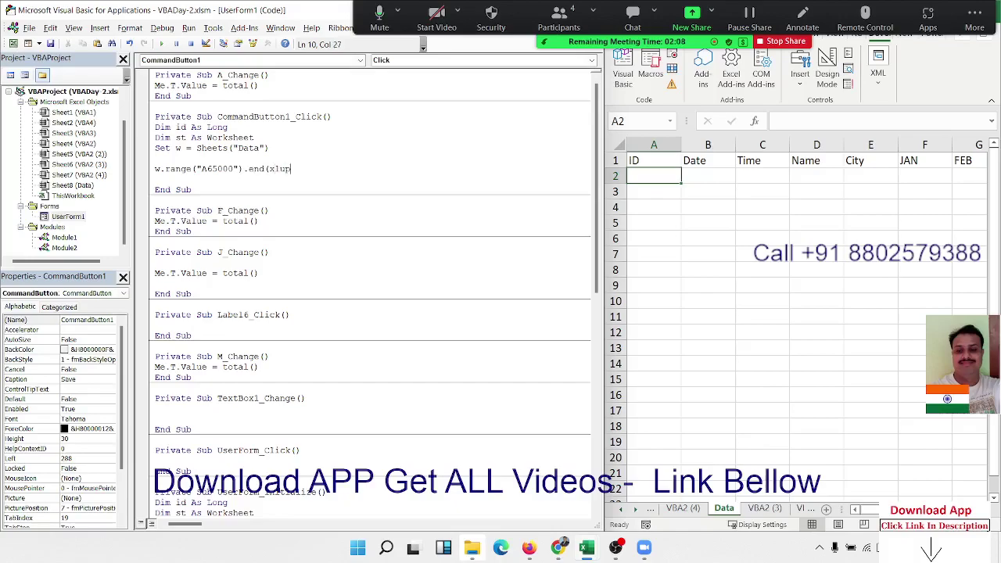
{"action": "type", "text": ".off"}
{"action": "type", "text": "set("}
{"action": "type", "text": "1,0"}
{"action": "type", "text": ").val"}
{"action": "type", "text": "ue ="}
{"action": "type", "text": "me."}
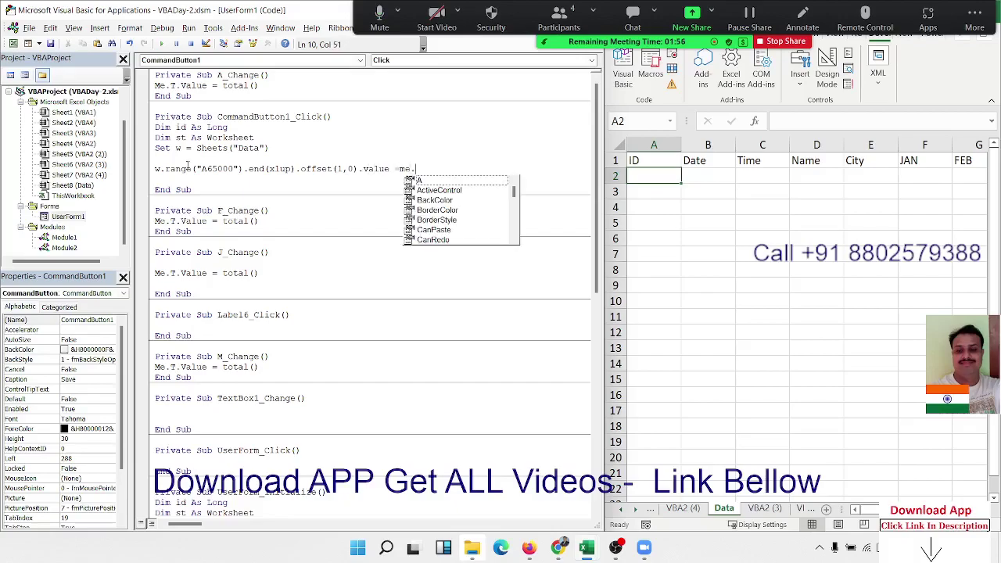
{"action": "type", "text": "text"}
{"action": "key", "text": "Tab"}
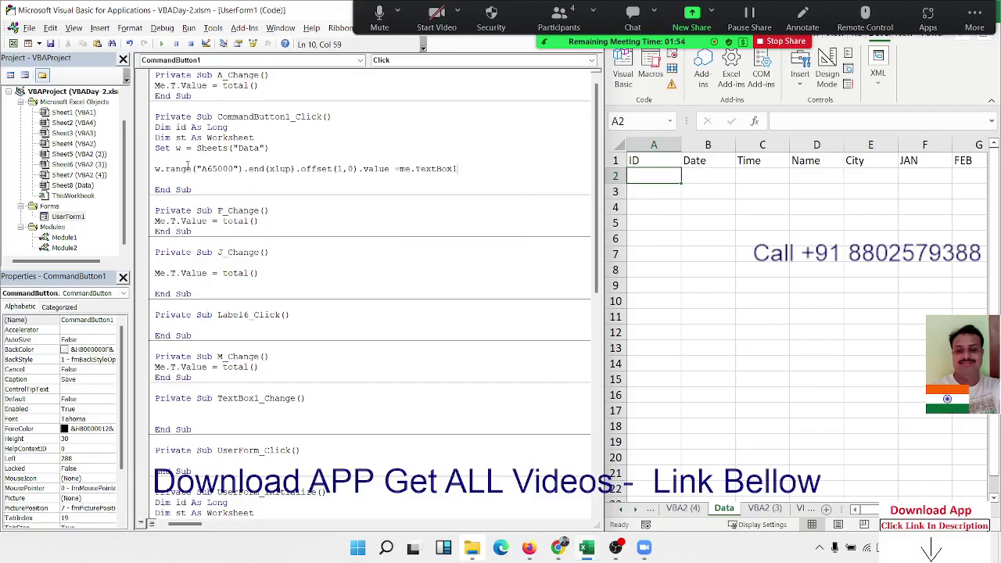
{"action": "type", "text": ".val"}
{"action": "key", "text": "Tab"}
{"action": "key", "text": "Return"}
{"action": "left_click", "coordinate": [155, 168]}
{"action": "key", "text": "shift+Down"}
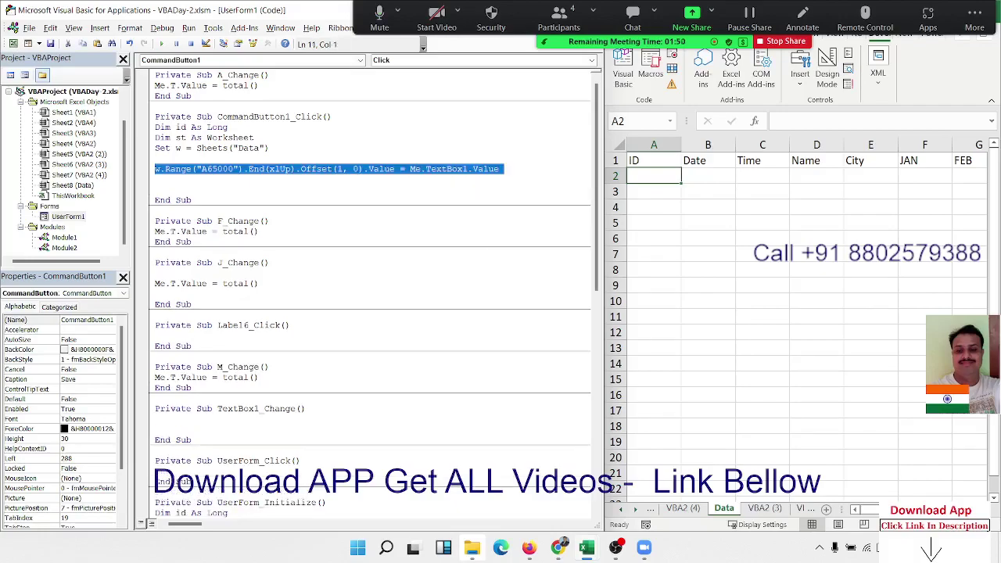
Step: Duplicate the w.Range line so it writes Me.TextBox2 to Offset(0, 1)
{"action": "key", "text": "ctrl+c"}
{"action": "left_click", "coordinate": [361, 185]}
{"action": "key", "text": "ctrl+v"}
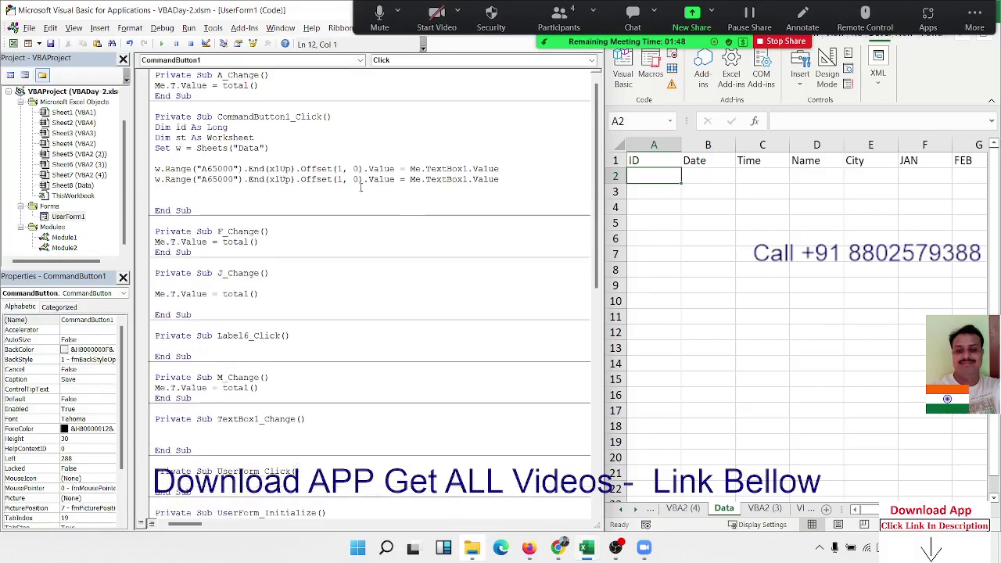
{"action": "left_click", "coordinate": [343, 180]}
{"action": "key", "text": "BackSpace"}
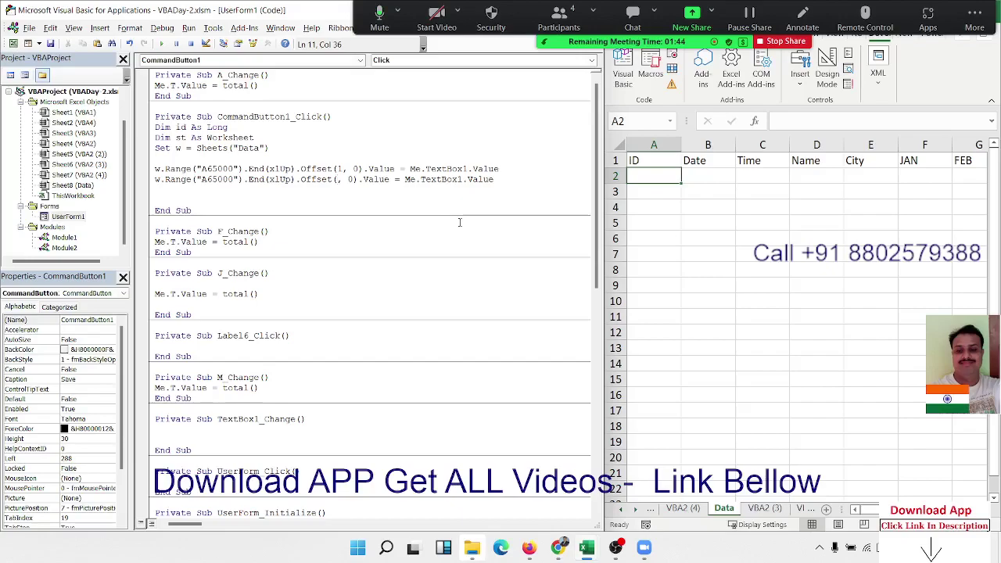
{"action": "type", "text": "0"}
{"action": "key", "text": "Right"}
{"action": "key", "text": "Right"}
{"action": "key", "text": "Right"}
{"action": "key", "text": "BackSpace"}
{"action": "type", "text": "1"}
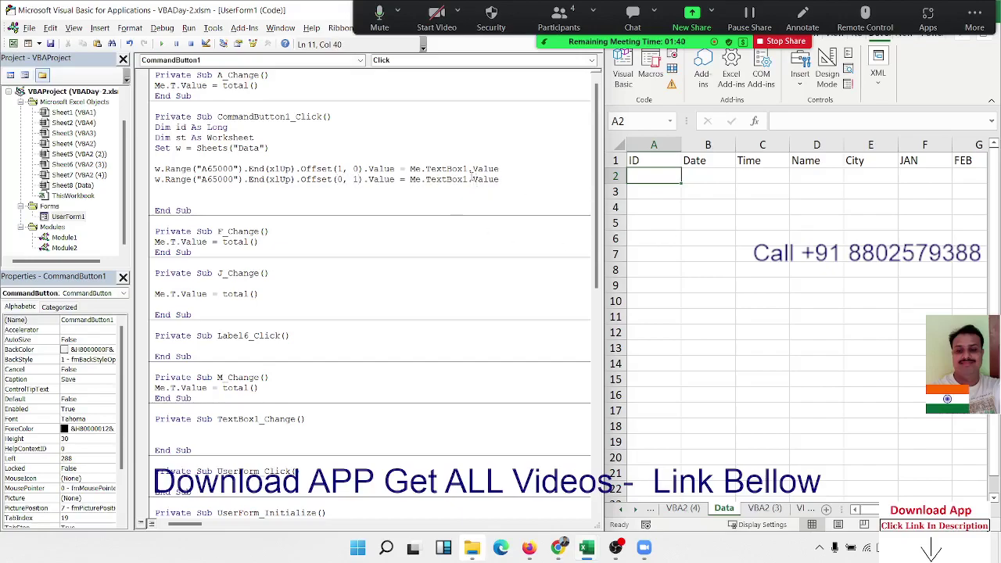
{"action": "left_click", "coordinate": [468, 179]}
{"action": "key", "text": "BackSpace"}
{"action": "type", "text": "2"}
Step: Add a line writing Time to column Offset(0, 2)
{"action": "key", "text": "Down"}
{"action": "key", "text": "ctrl+v"}
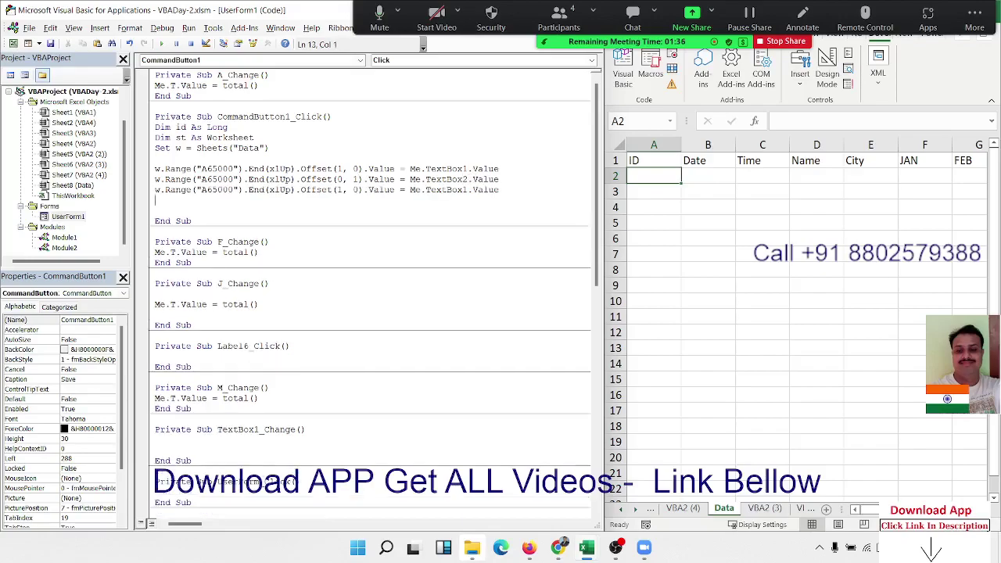
{"action": "left_click_drag", "start_coordinate": [405, 190], "coordinate": [509, 190]}
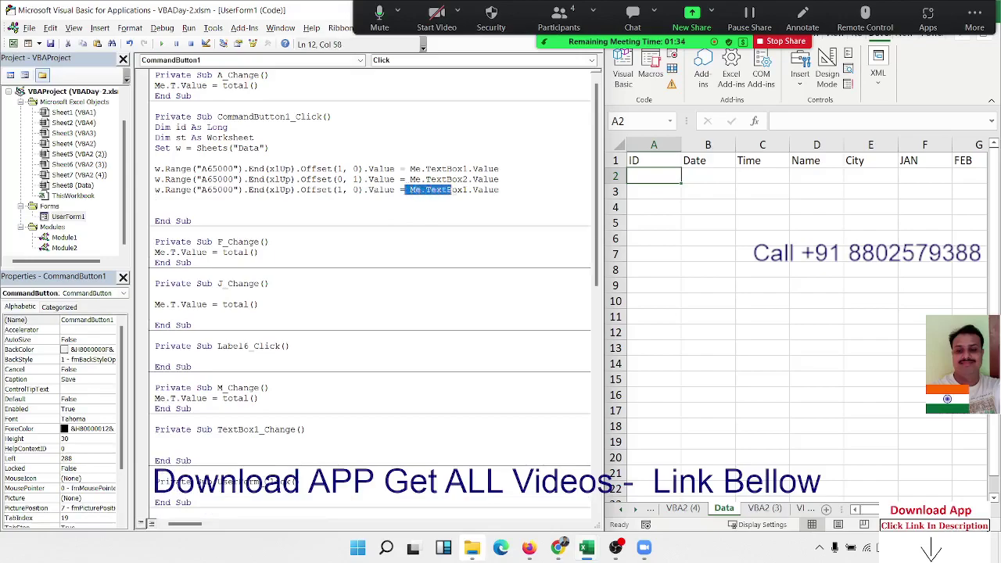
{"action": "type", "text": "tim"}
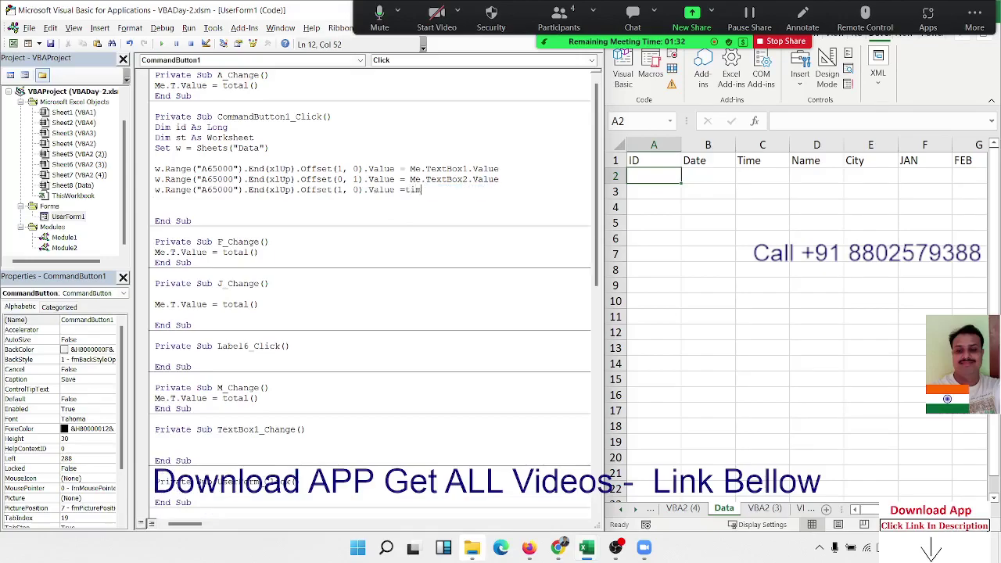
{"action": "type", "text": "r"}
{"action": "key", "text": "BackSpace"}
{"action": "type", "text": "e"}
{"action": "key", "text": "Return"}
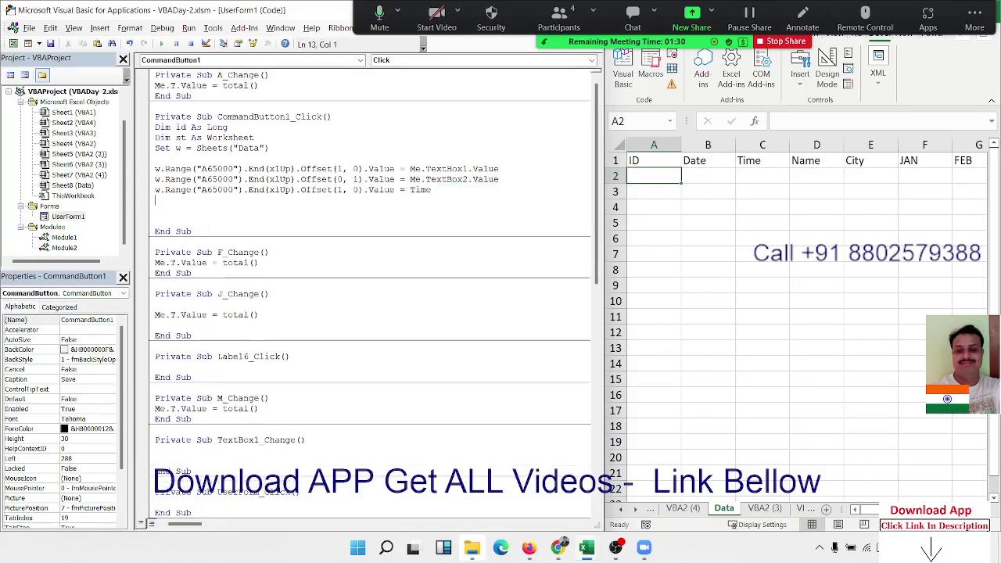
{"action": "double_click", "coordinate": [356, 190]}
{"action": "type", "text": "2"}
{"action": "key", "text": "Left"}
{"action": "key", "text": "Left"}
{"action": "key", "text": "Left"}
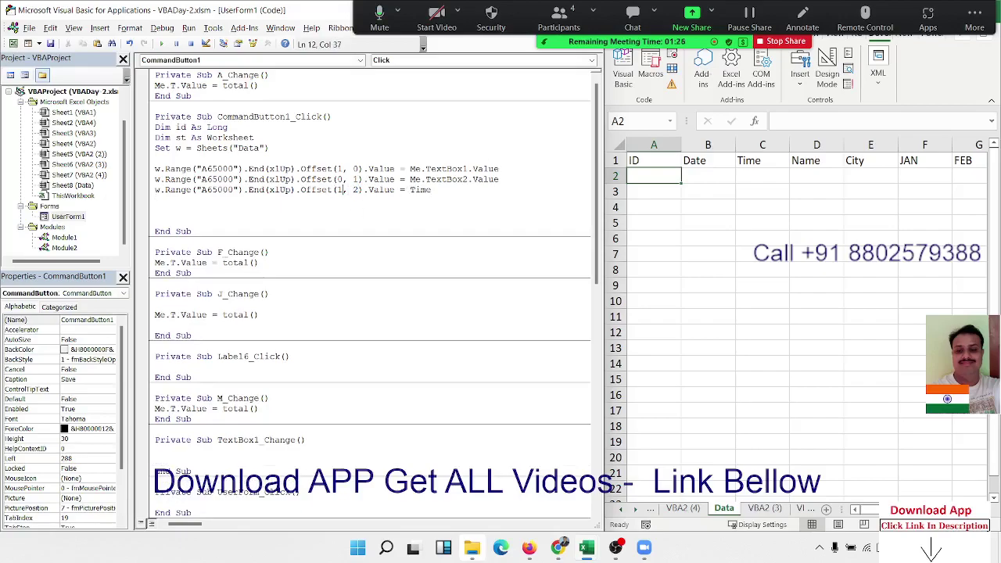
{"action": "key", "text": "BackSpace"}
{"action": "type", "text": "0"}
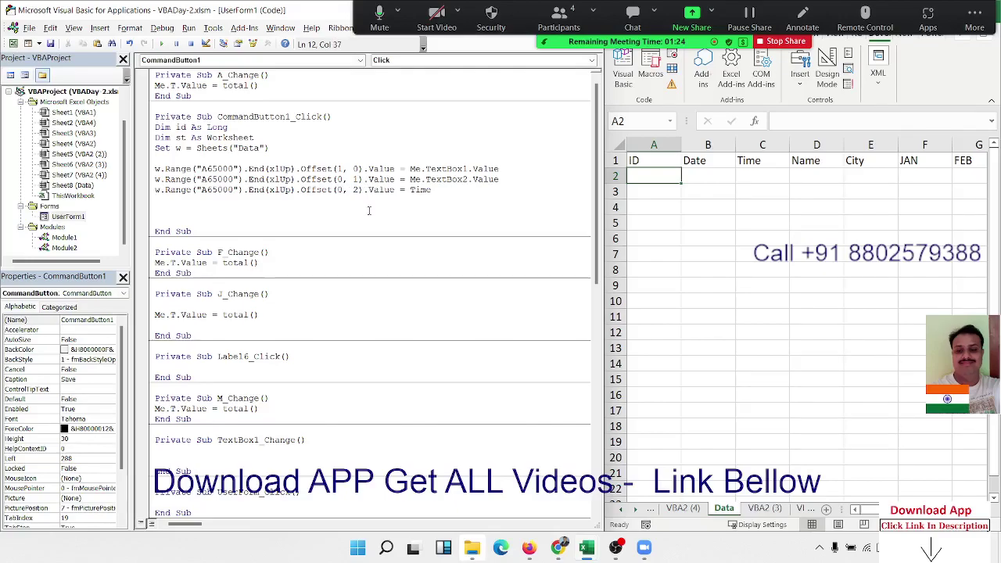
Step: Add a line writing Me.N to column Offset(0, 3)
{"action": "left_click", "coordinate": [369, 208]}
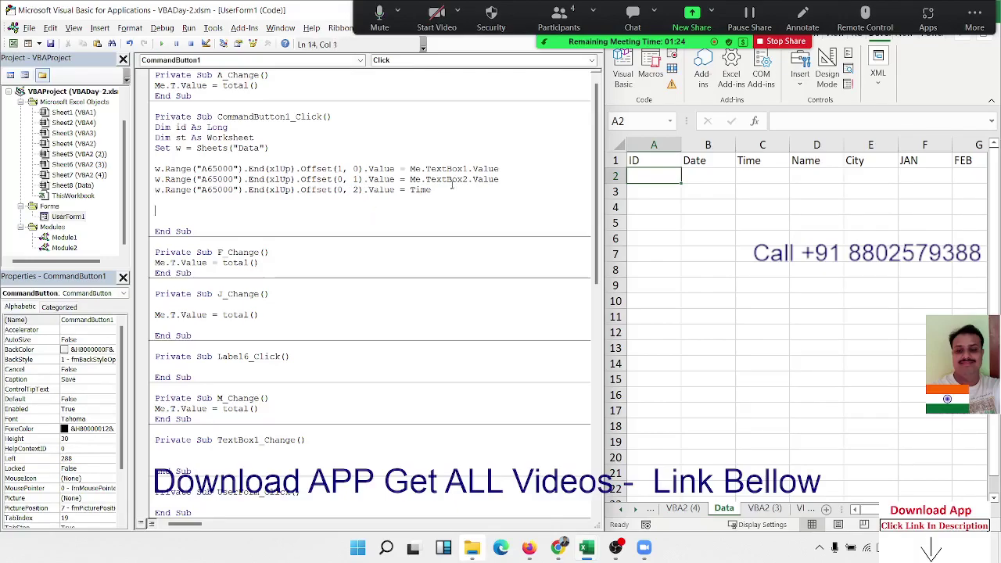
{"action": "left_click", "coordinate": [147, 181]}
{"action": "left_click", "coordinate": [147, 201]}
{"action": "key", "text": "ctrl+v"}
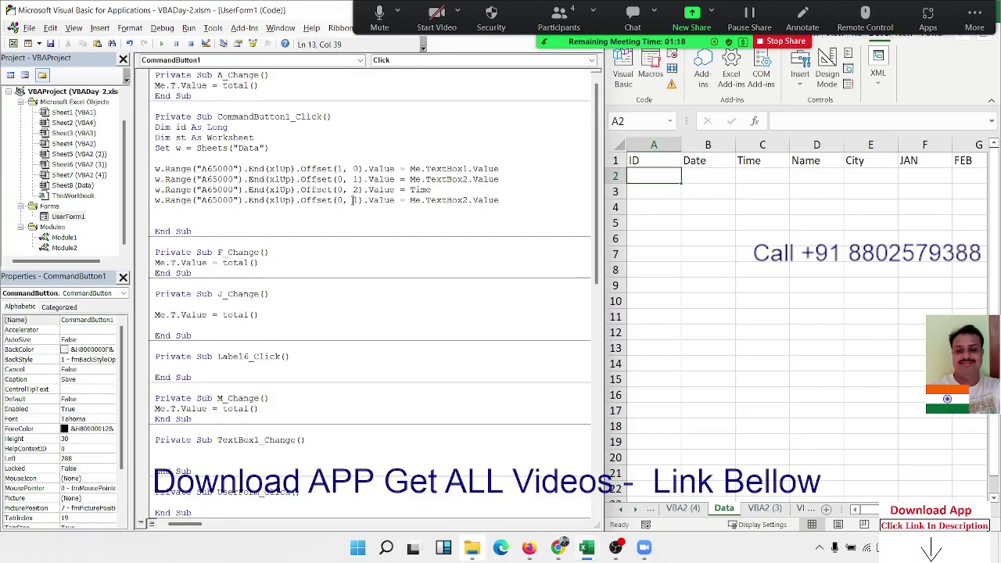
{"action": "double_click", "coordinate": [355, 200]}
{"action": "type", "text": "3"}
{"action": "left_click", "coordinate": [385, 223]}
{"action": "left_click_drag", "start_coordinate": [425, 200], "coordinate": [467, 200]}
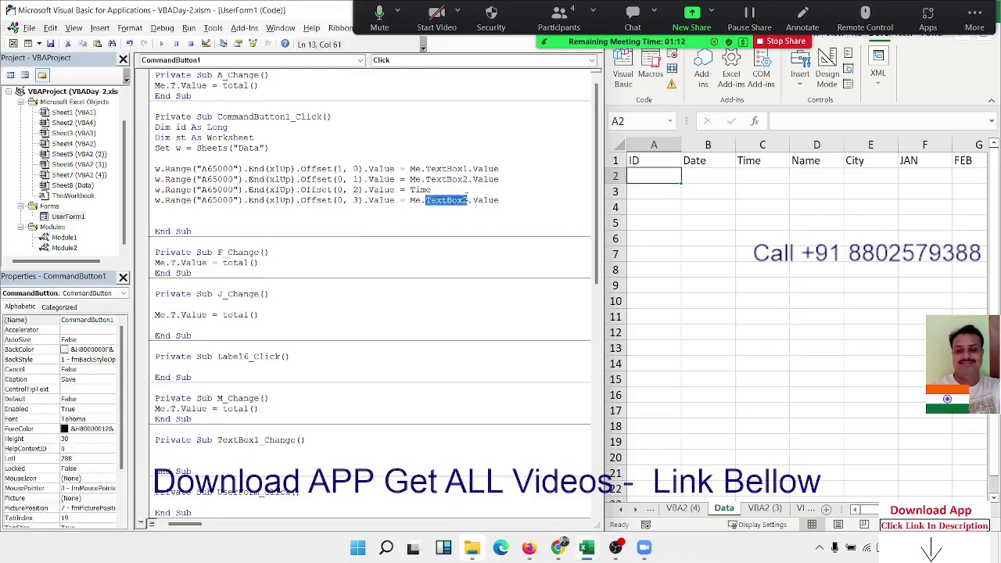
{"action": "type", "text": "N"}
{"action": "left_click", "coordinate": [430, 218]}
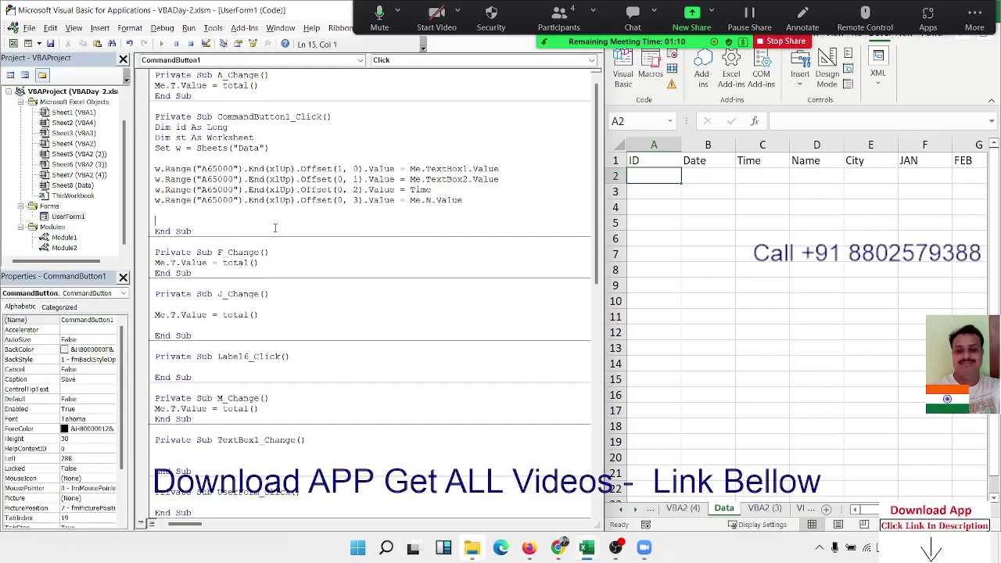
Step: Copy the Me.N line and change the copy to write Me.CT at Offset(0, 4)
{"action": "left_click", "coordinate": [149, 208]}
{"action": "key", "text": "shift+Down"}
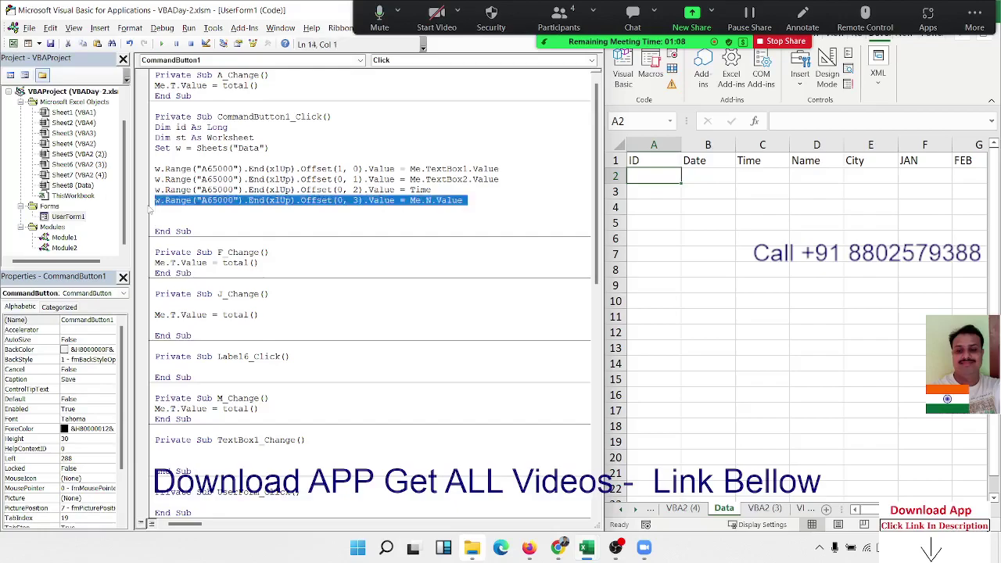
{"action": "key", "text": "ctrl+c"}
{"action": "key", "text": "Right"}
{"action": "key", "text": "ctrl+v"}
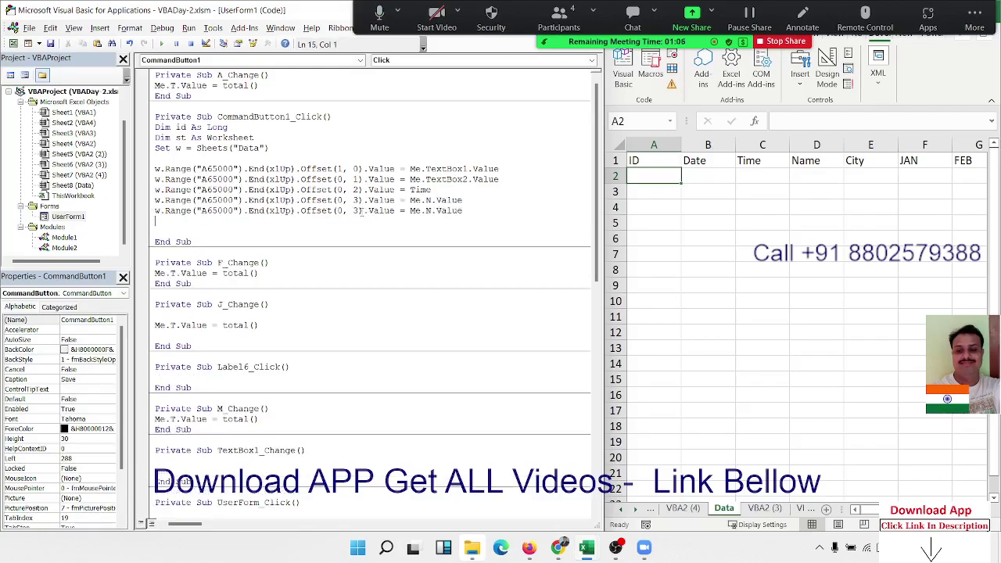
{"action": "left_click", "coordinate": [351, 211]}
{"action": "left_click", "coordinate": [356, 211]}
{"action": "key", "text": "BackSpace"}
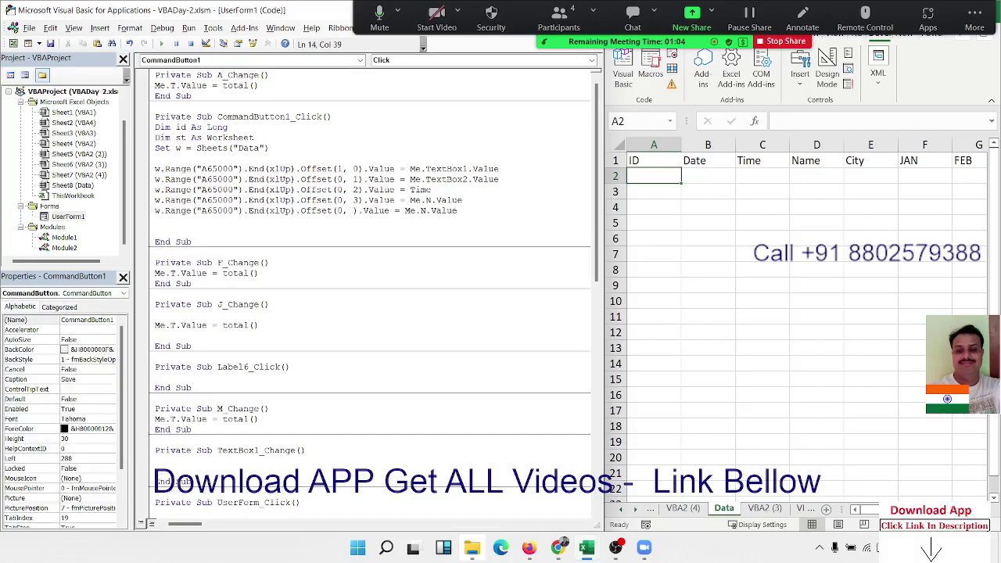
{"action": "type", "text": "4"}
{"action": "double_click", "coordinate": [428, 212]}
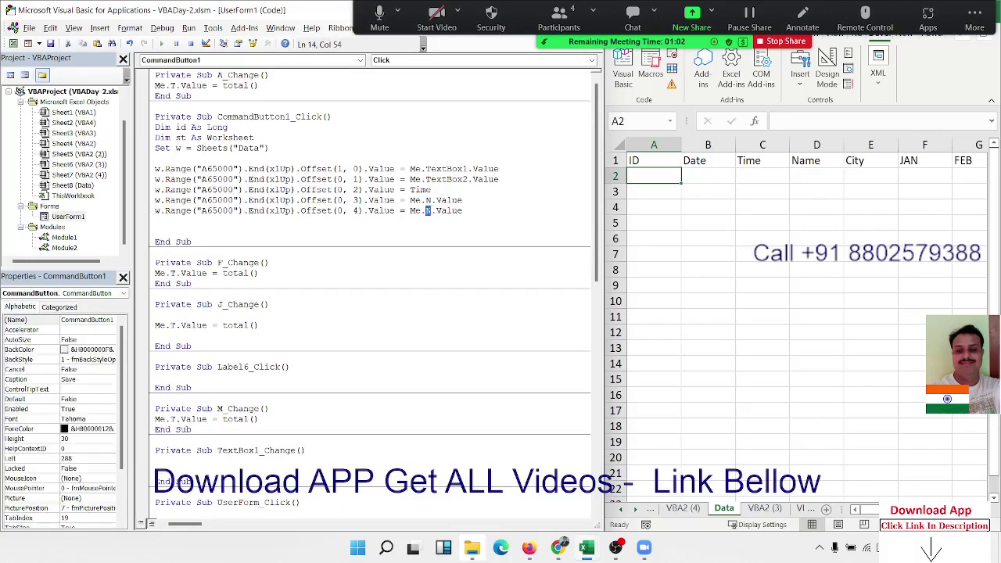
{"action": "type", "text": "CT"}
{"action": "key", "text": "Down"}
{"action": "key", "text": "ctrl+v"}
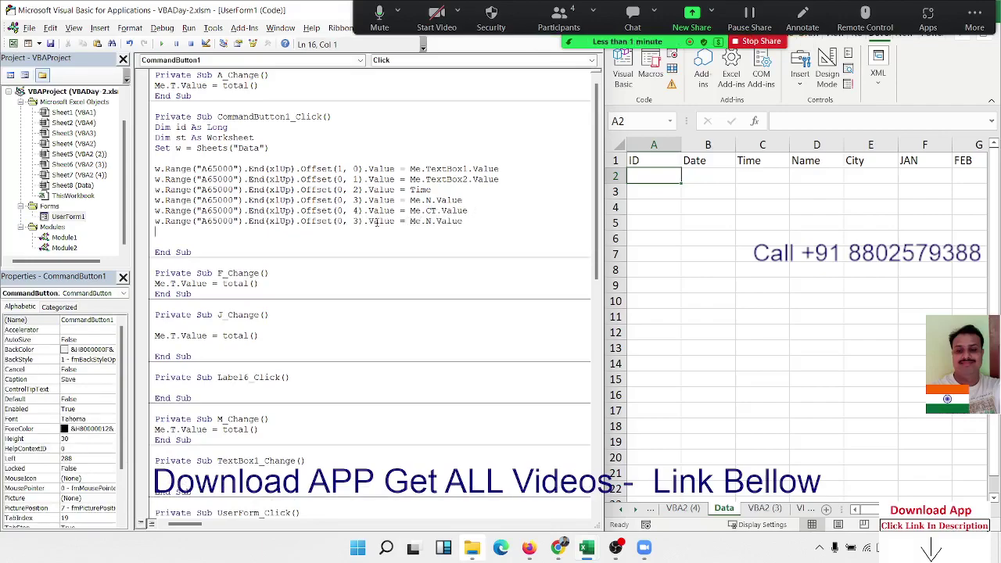
Step: Add data lines writing Me.J at offset 5 and Me.F at offset 6
{"action": "double_click", "coordinate": [356, 221]}
{"action": "type", "text": "5"}
{"action": "double_click", "coordinate": [428, 222]}
{"action": "type", "text": "J"}
{"action": "key", "text": "Home"}
{"action": "key", "text": "shift+Down"}
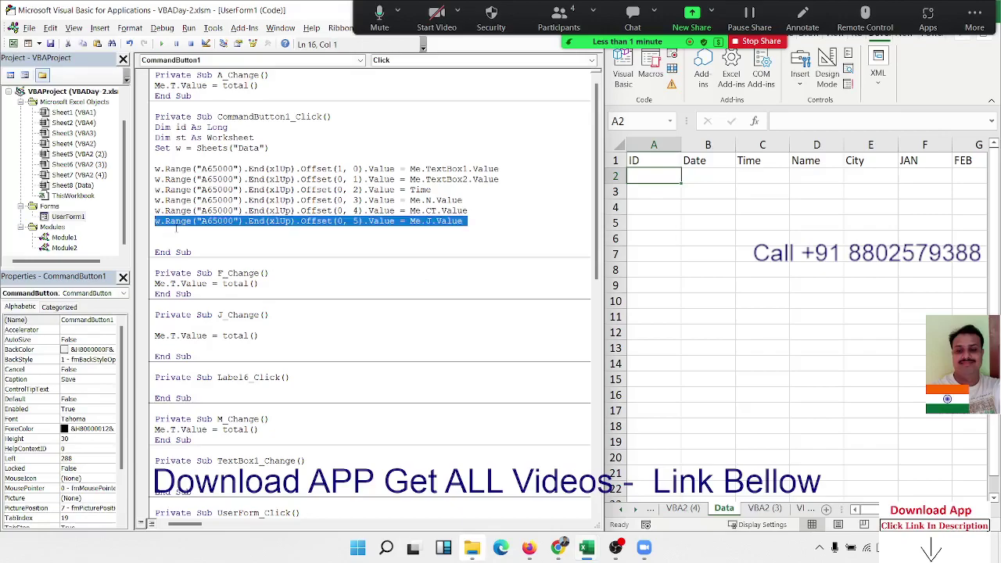
{"action": "left_click", "coordinate": [387, 227]}
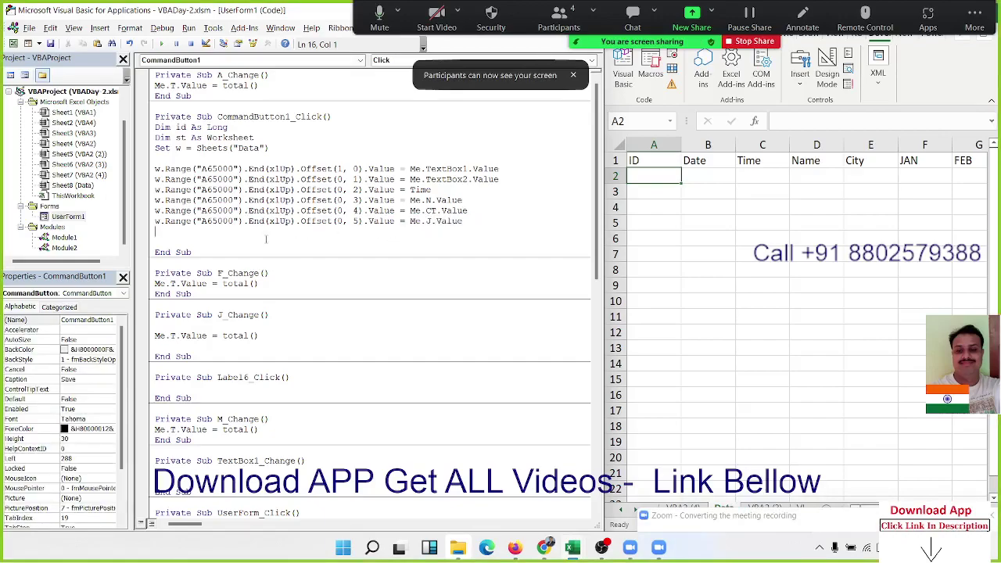
{"action": "left_click", "coordinate": [193, 245]}
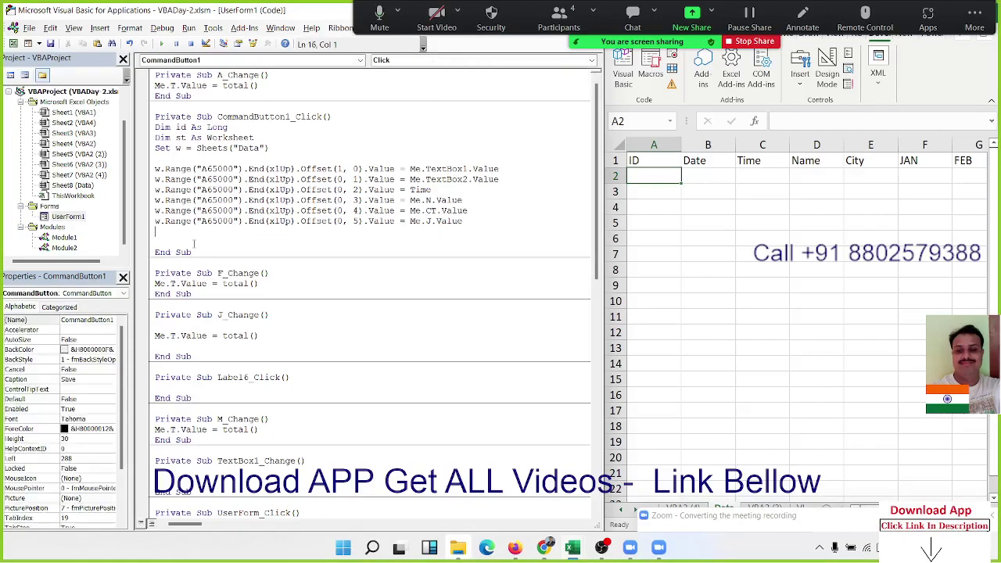
{"action": "key", "text": "ctrl+v"}
{"action": "double_click", "coordinate": [342, 232]}
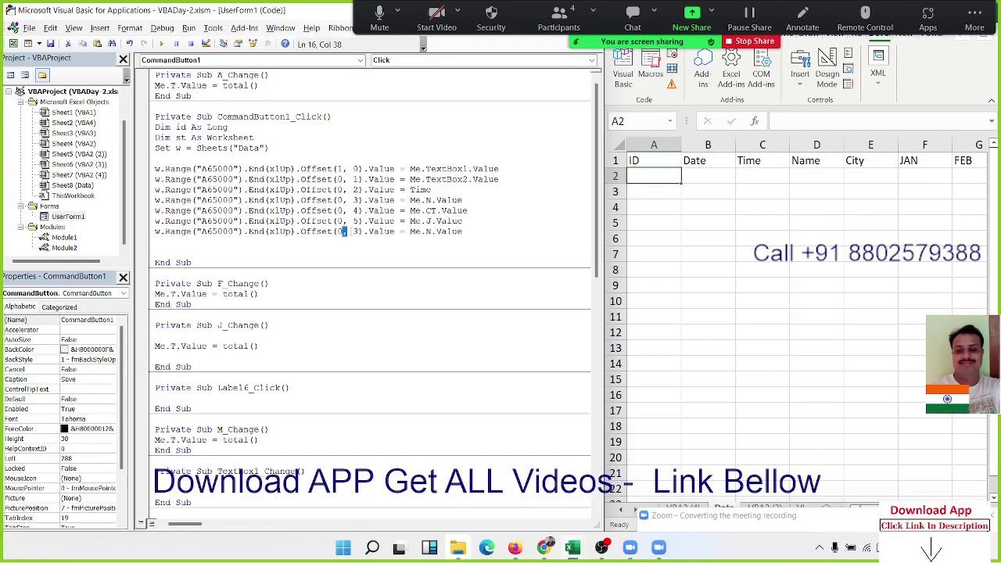
{"action": "double_click", "coordinate": [356, 231]}
{"action": "type", "text": "6"}
{"action": "double_click", "coordinate": [428, 232]}
{"action": "type", "text": "F"}
Step: Add data lines writing Me.M at offset 7 and Me.A at offset 8
{"action": "key", "text": "Down"}
{"action": "key", "text": "ctrl+v"}
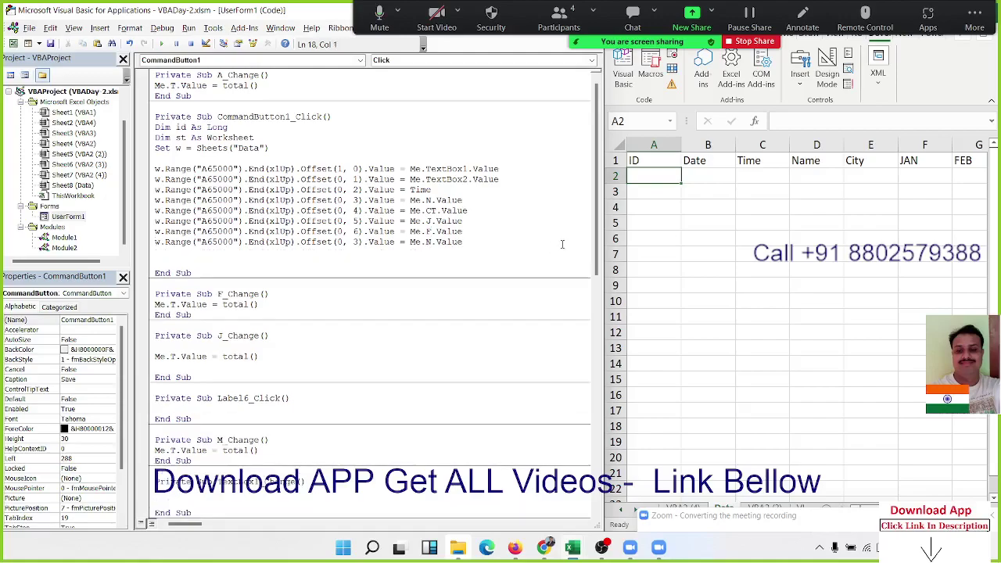
{"action": "double_click", "coordinate": [356, 241]}
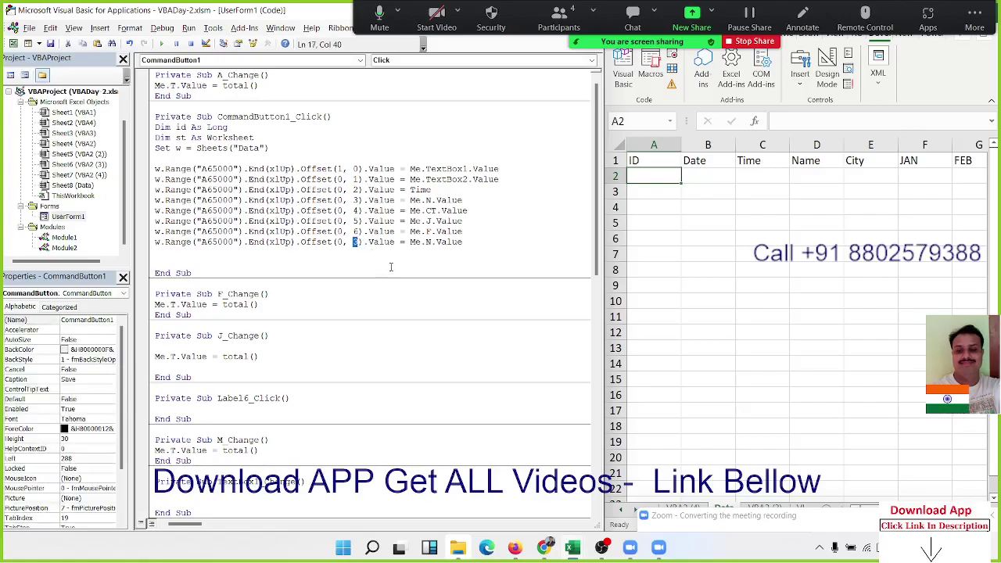
{"action": "type", "text": "7"}
{"action": "double_click", "coordinate": [428, 241]}
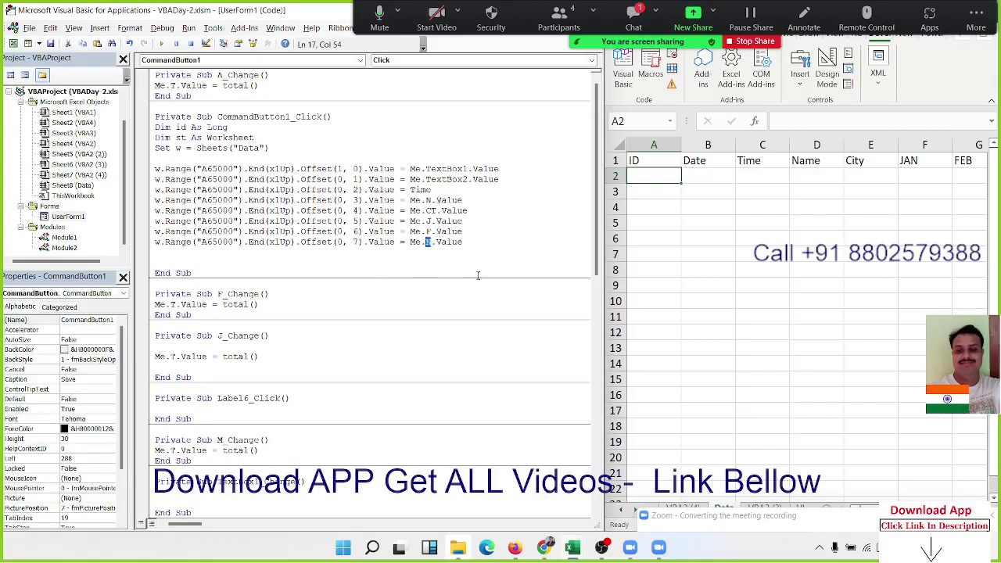
{"action": "type", "text": "M"}
{"action": "key", "text": "Down"}
{"action": "key", "text": "ctrl+v"}
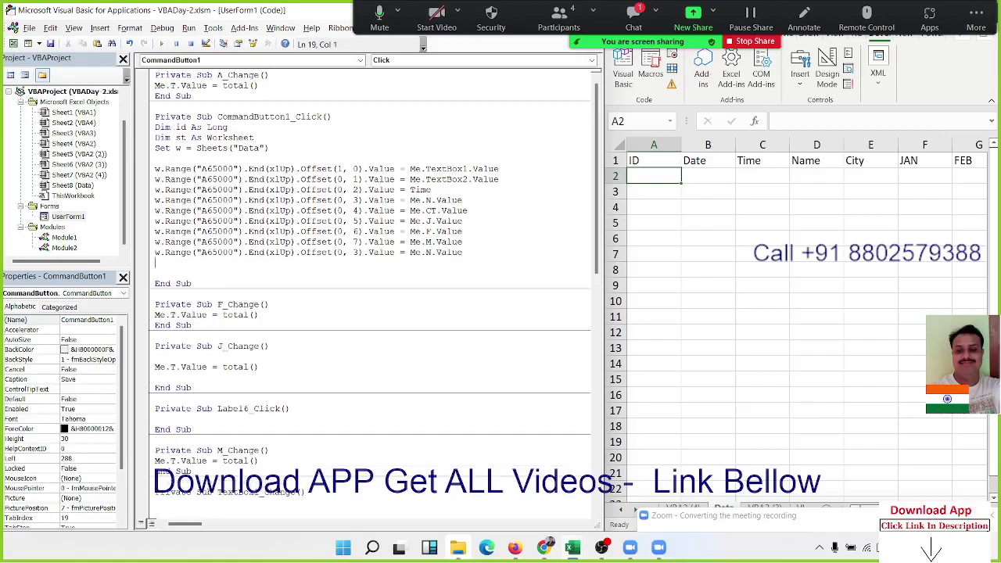
{"action": "double_click", "coordinate": [356, 252]}
{"action": "type", "text": "8"}
{"action": "left_click", "coordinate": [425, 252]}
{"action": "double_click", "coordinate": [426, 252]}
{"action": "type", "text": "A"}
Step: Add a line writing Me.T at offset 9, then leave a blank line before End Sub
{"action": "key", "text": "Down"}
{"action": "key", "text": "ctrl+v"}
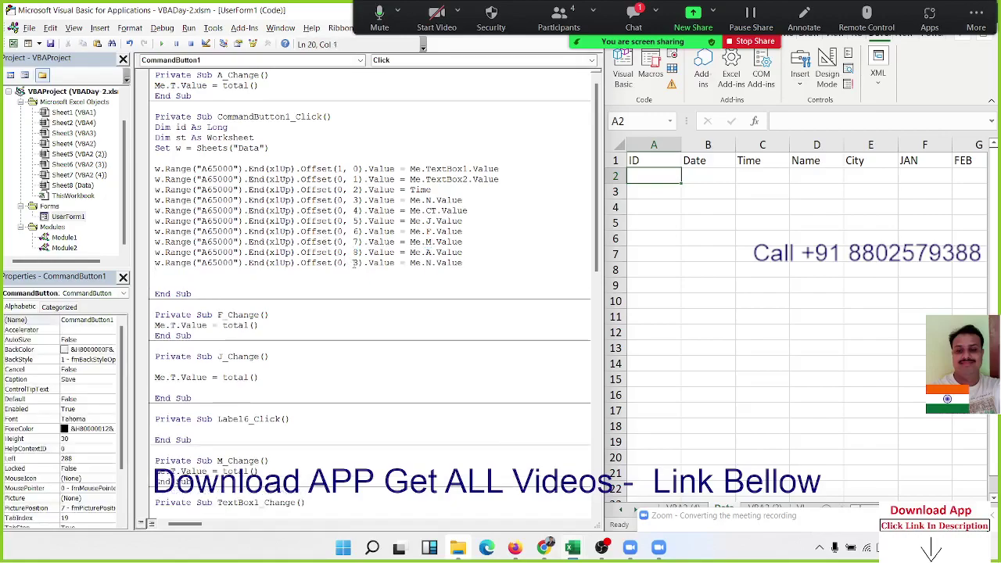
{"action": "double_click", "coordinate": [355, 263]}
{"action": "type", "text": "9"}
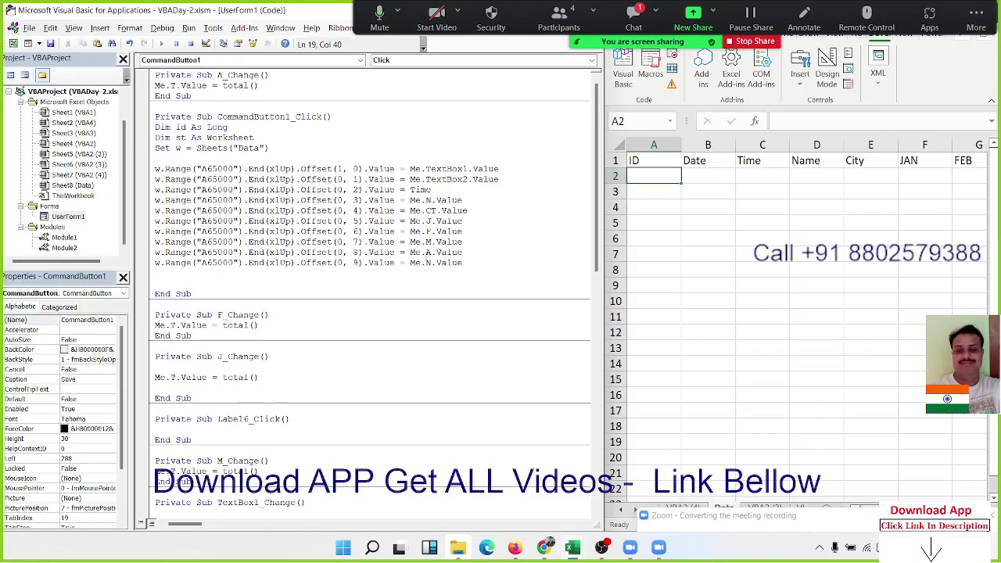
{"action": "double_click", "coordinate": [428, 262]}
{"action": "type", "text": "T"}
{"action": "left_click", "coordinate": [156, 273]}
{"action": "key", "text": "Return"}
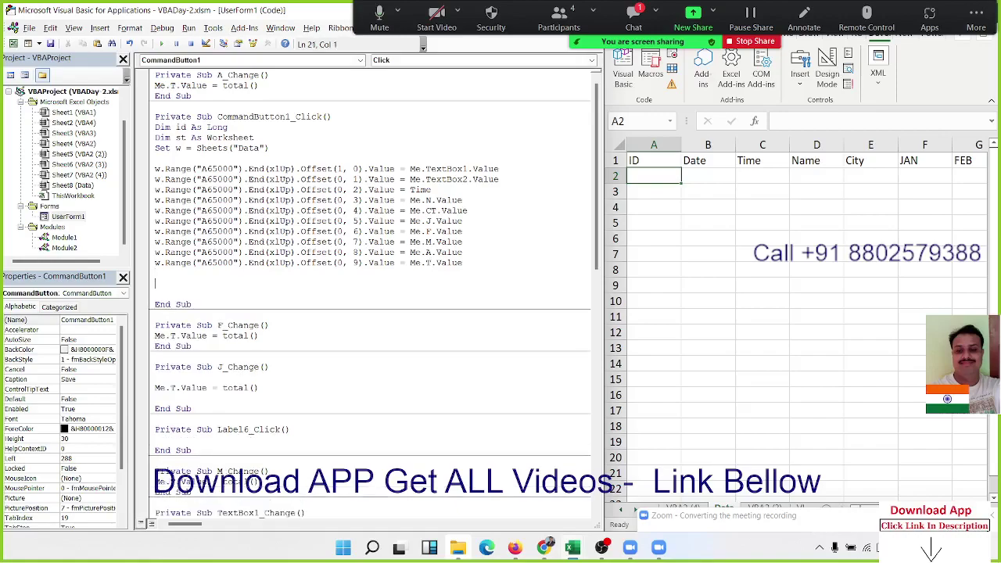
Step: Add MsgBox "Data Save" after the writes and begin a Me. statement on the next line
{"action": "type", "text": "msgb"}
{"action": "type", "text": "ox "}
{"action": "type", "text": "D"}
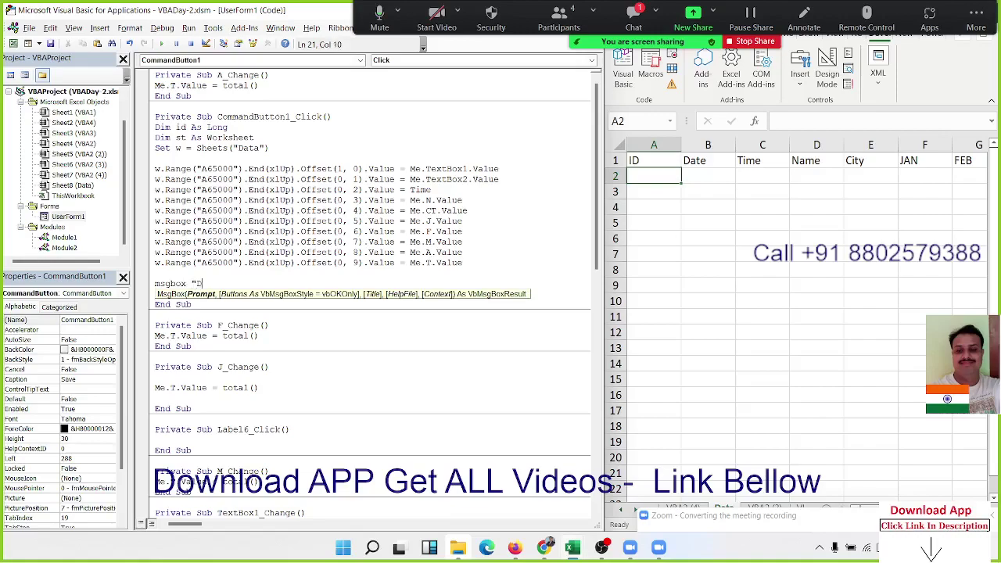
{"action": "type", "text": "ata"}
{"action": "type", "text": "Sa"}
{"action": "type", "text": "ve"}
{"action": "type", "text": "\""}
{"action": "key", "text": "Return"}
{"action": "key", "text": "Return"}
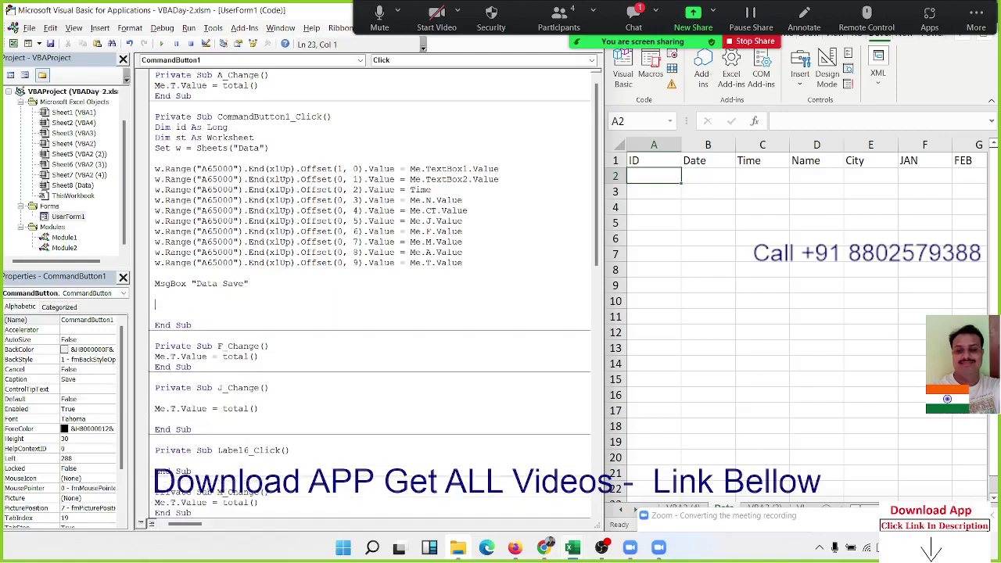
{"action": "type", "text": "m"}
{"action": "type", "text": "e."}
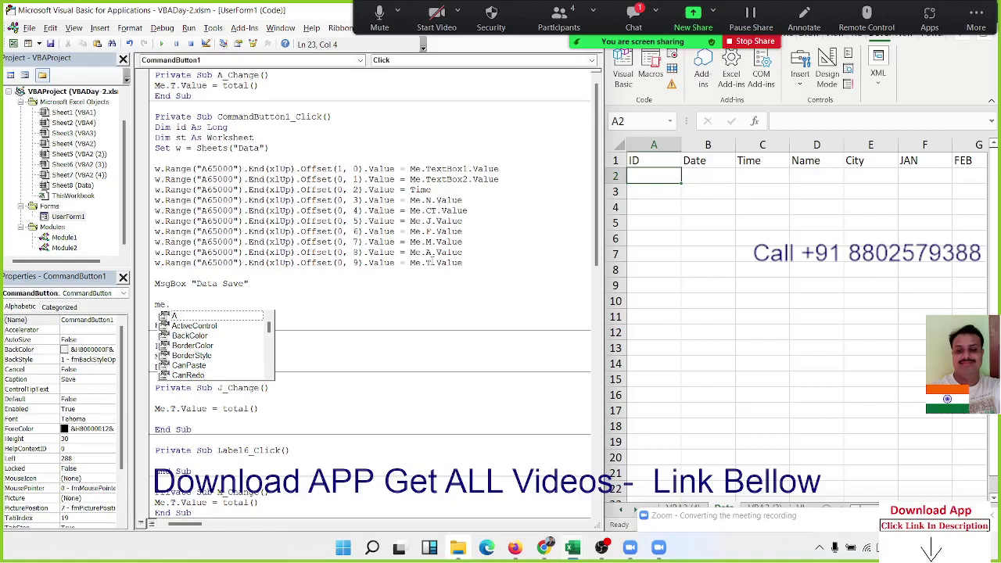
Step: Delete the stray 'me.' line and run the UserForm1 data entry form
{"action": "key", "text": "BackSpace"}
{"action": "key", "text": "BackSpace"}
{"action": "key", "text": "BackSpace"}
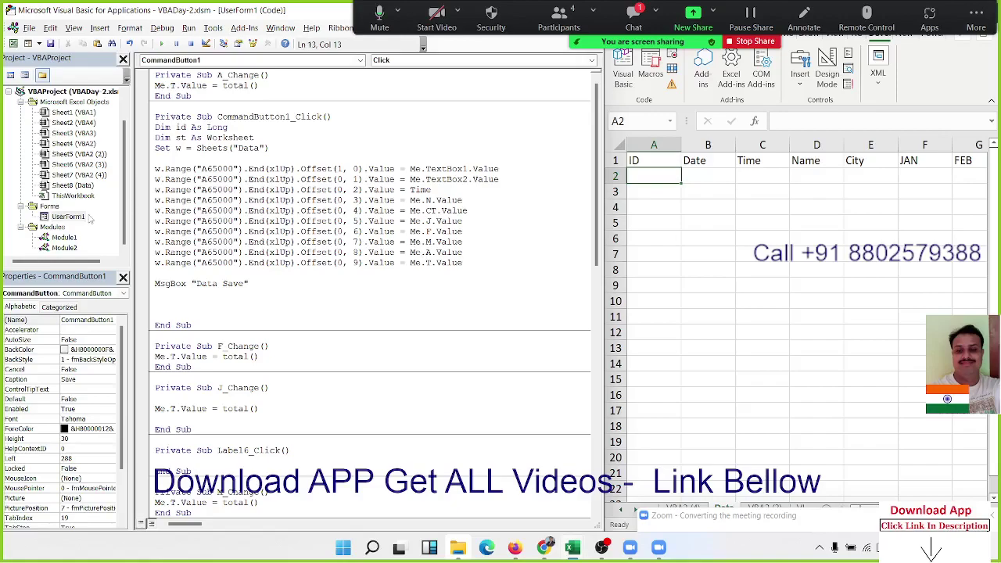
{"action": "left_click", "coordinate": [79, 217]}
{"action": "double_click", "coordinate": [79, 216]}
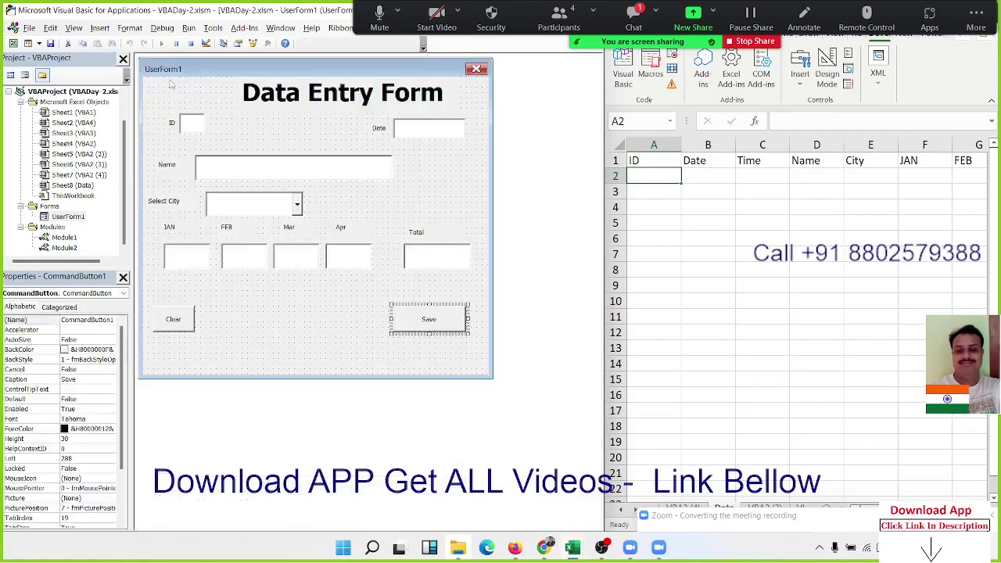
{"action": "left_click", "coordinate": [160, 43]}
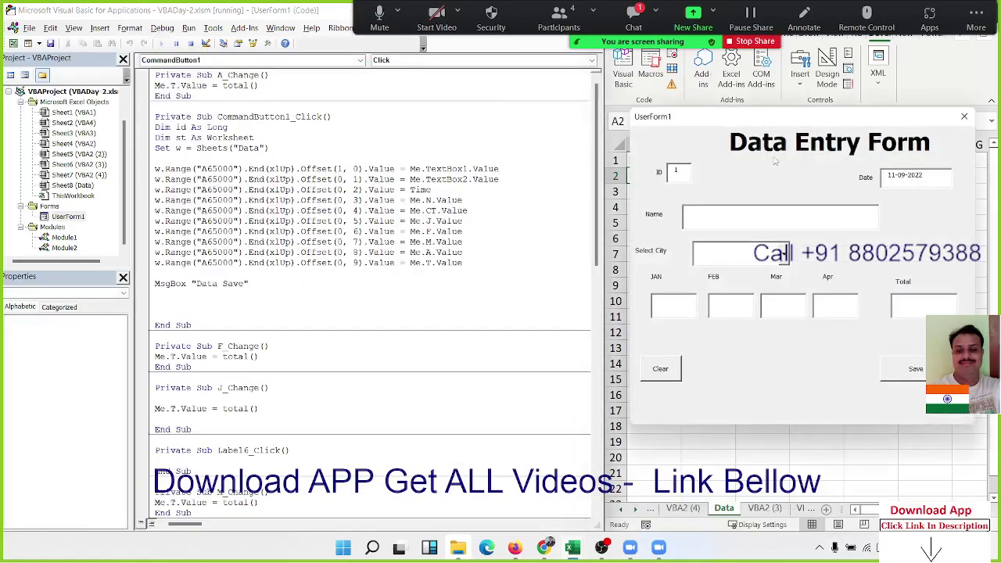
Step: Enter a name, city New Delhi, and month values 20, 30, 65, 54 on the form
{"action": "left_click", "coordinate": [685, 211]}
{"action": "type", "text": "Puja"}
{"action": "left_click", "coordinate": [784, 254]}
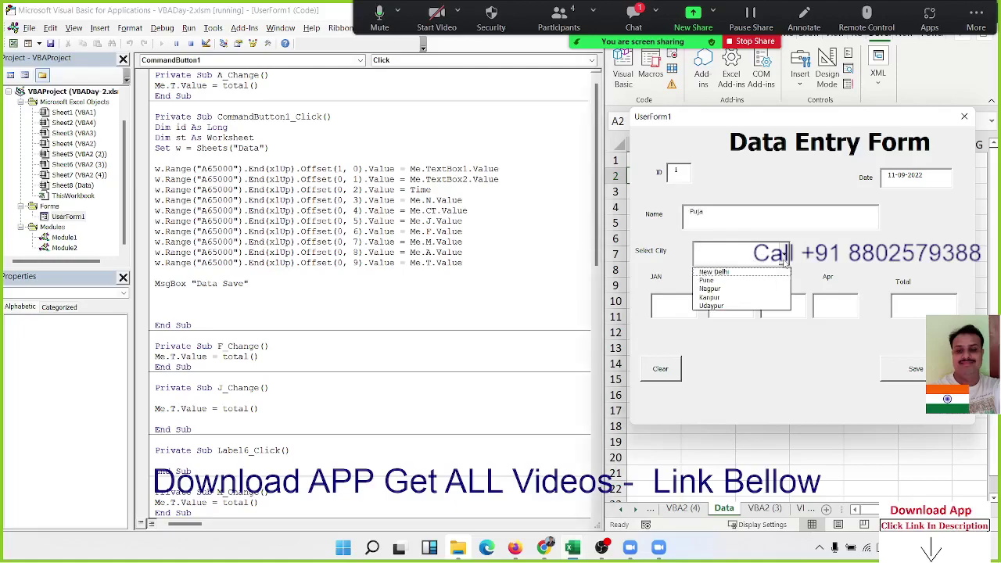
{"action": "left_click", "coordinate": [746, 273]}
{"action": "left_click", "coordinate": [682, 308]}
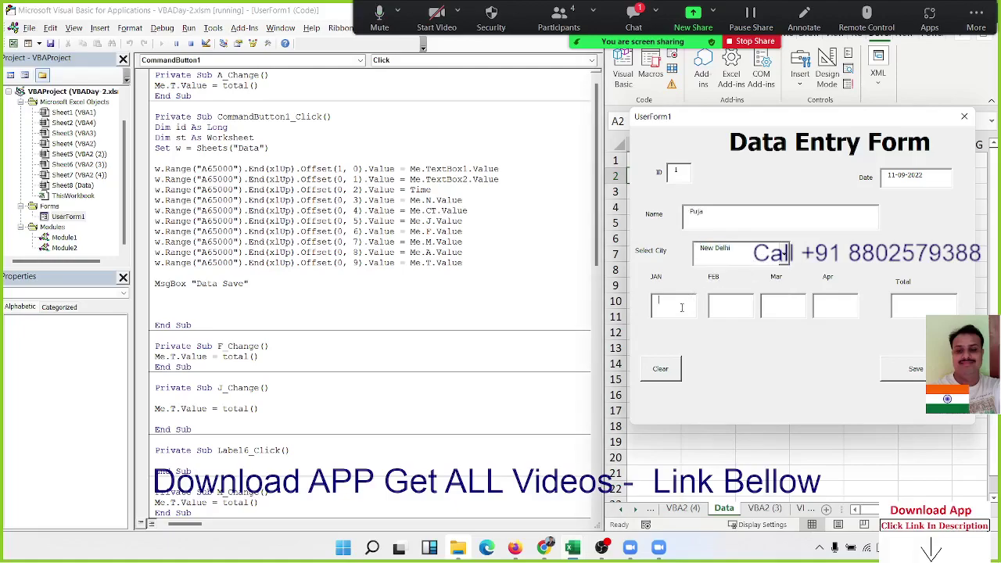
{"action": "type", "text": "20"}
{"action": "type", "text": "30"}
{"action": "key", "text": "Tab"}
{"action": "type", "text": "54"}
{"action": "type", "text": "6"}
{"action": "type", "text": "5"}
{"action": "key", "text": "Tab"}
Step: Save the record, acknowledge the Data Save message, and close the form
{"action": "left_click", "coordinate": [903, 372]}
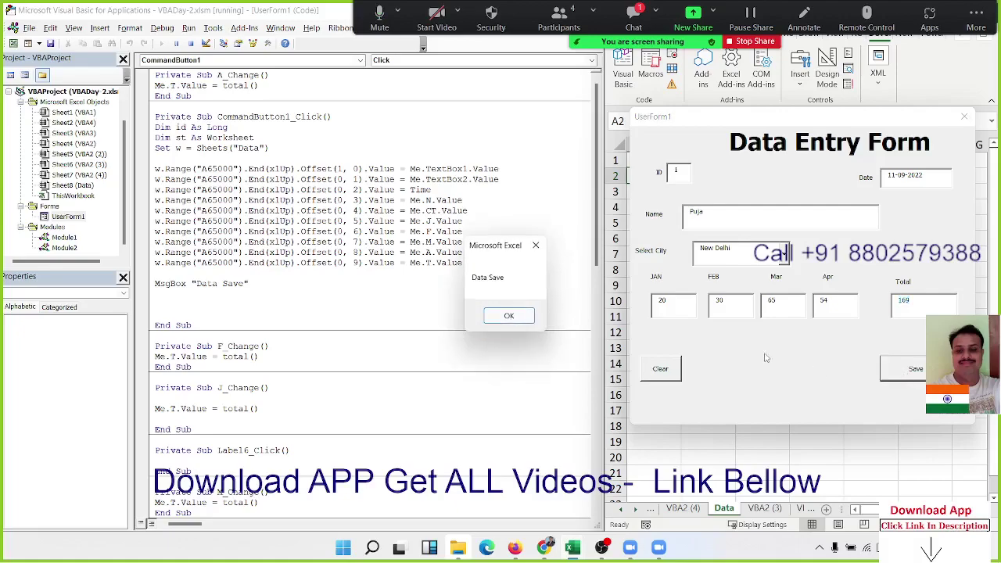
{"action": "left_click", "coordinate": [523, 317]}
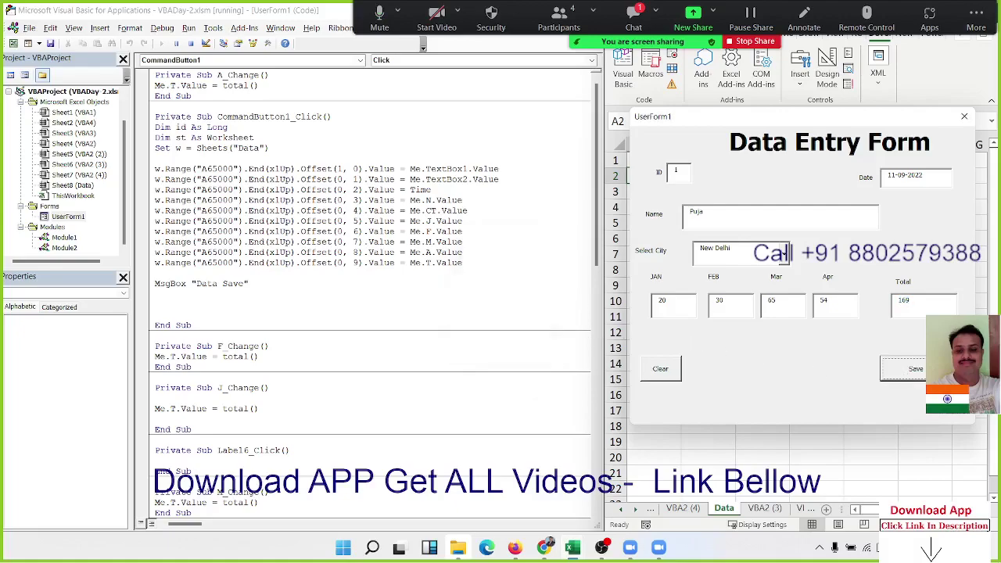
{"action": "left_click", "coordinate": [964, 116]}
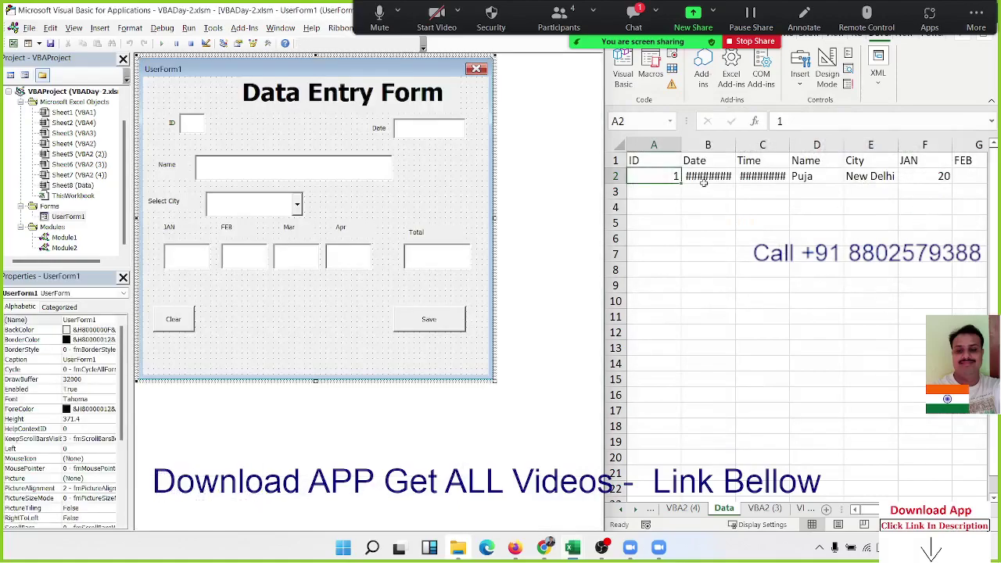
Step: Check the saved record in row 2 of the Data sheet, then view UserForm1's code
{"action": "left_click", "coordinate": [704, 183]}
{"action": "key", "text": "Right"}
{"action": "key", "text": "Right"}
{"action": "key", "text": "Right"}
{"action": "key", "text": "Right"}
{"action": "key", "text": "Right"}
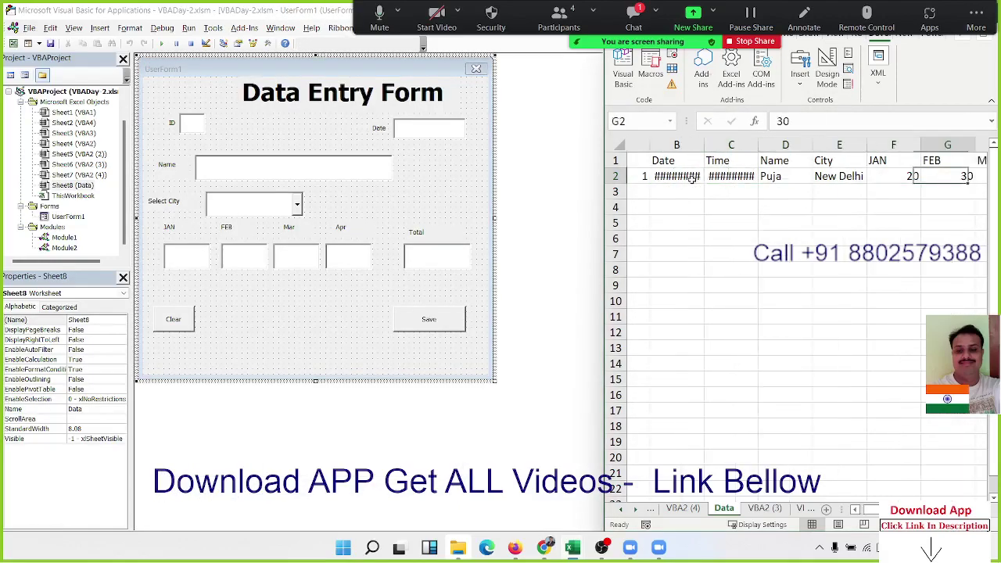
{"action": "key", "text": "Right"}
{"action": "key", "text": "Right"}
{"action": "key", "text": "Right"}
{"action": "key", "text": "Right"}
{"action": "key", "text": "Left"}
{"action": "key", "text": "Home"}
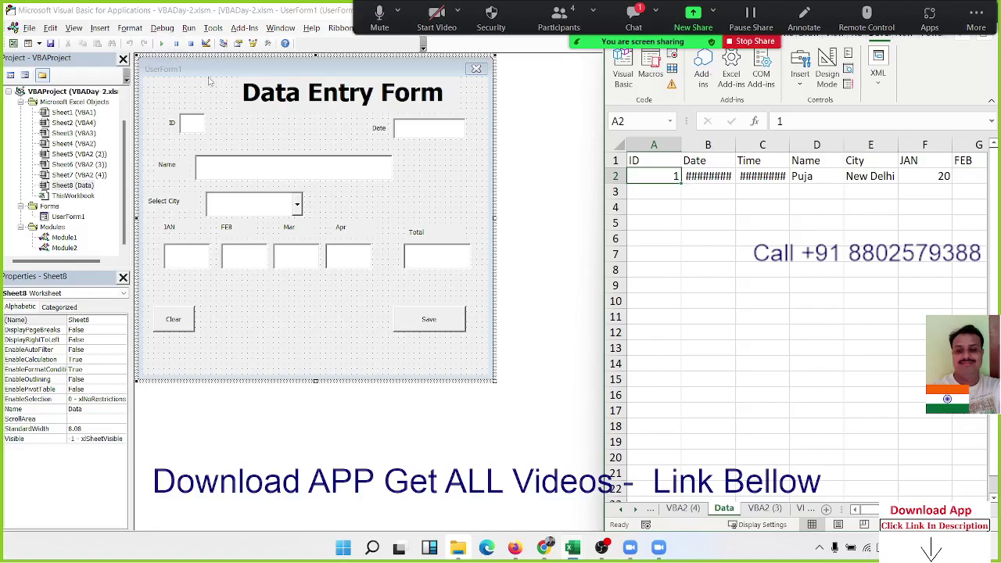
{"action": "left_click", "coordinate": [212, 83]}
{"action": "key", "text": "F7"}
Step: Declare a new function named cl below the total function
{"action": "scroll", "coordinate": [287, 394], "scroll_direction": "down", "scroll_amount": 1}
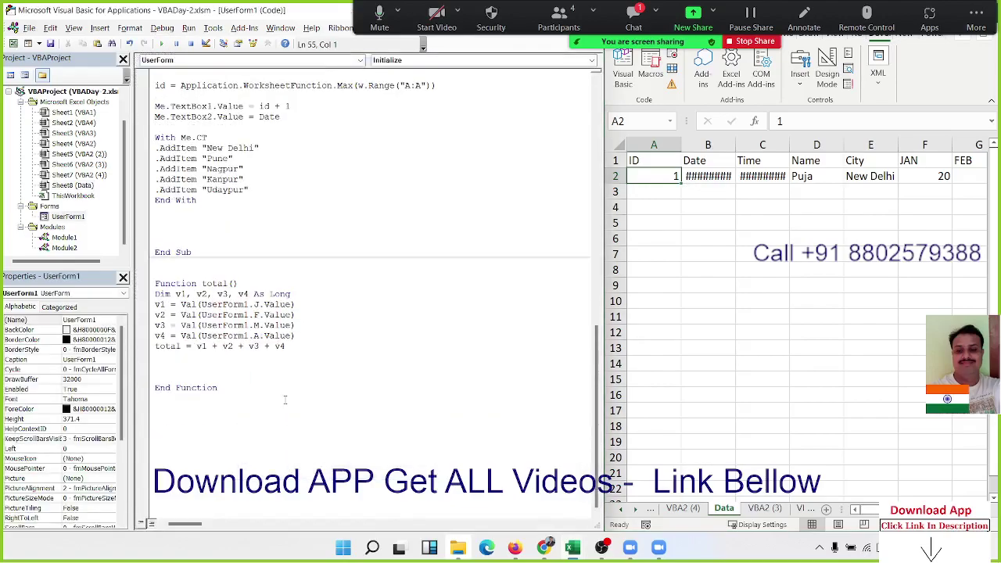
{"action": "left_click", "coordinate": [237, 429]}
{"action": "type", "text": "func"}
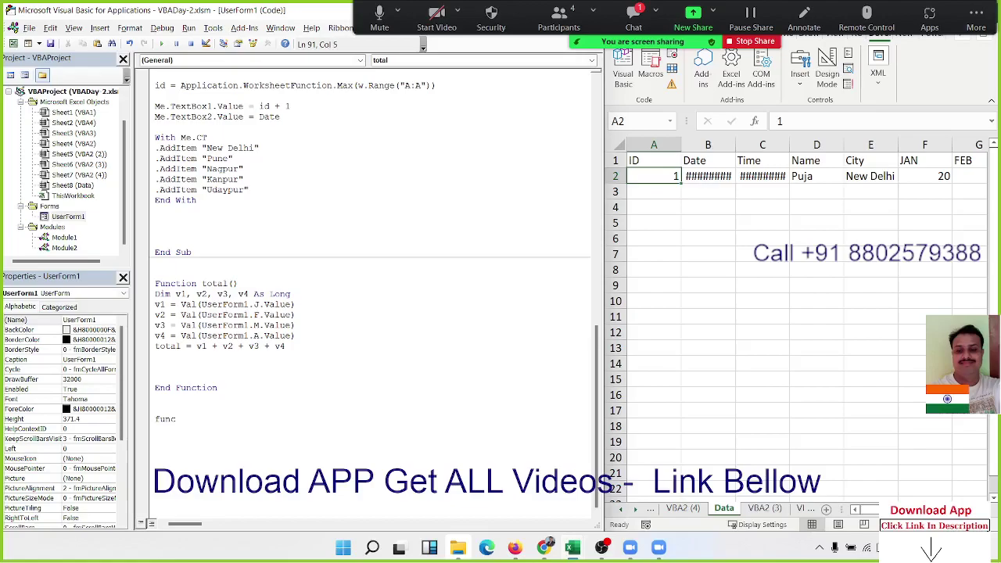
{"action": "type", "text": "tion c"}
{"action": "type", "text": "l"}
{"action": "key", "text": "Return"}
{"action": "key", "text": "Return"}
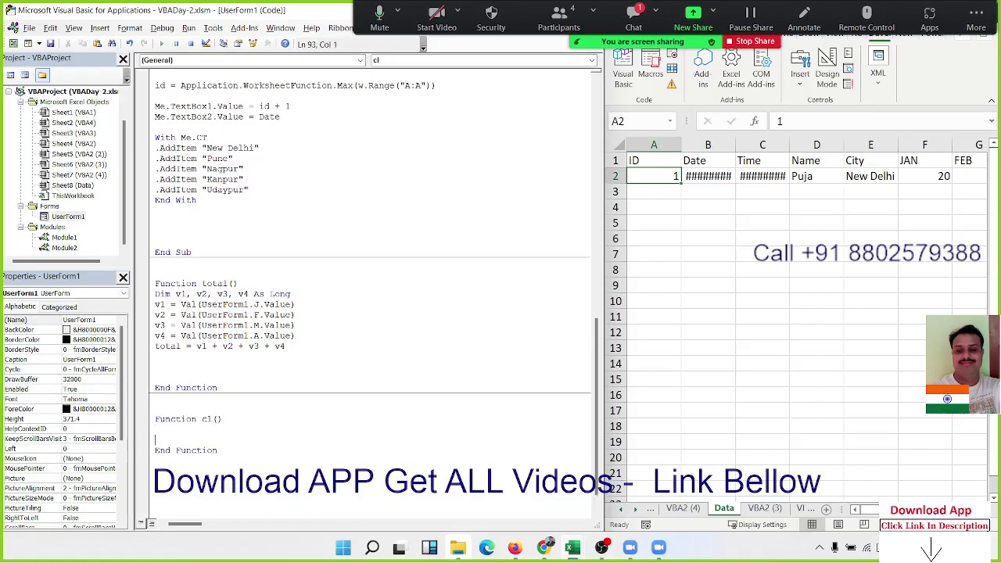
{"action": "key", "text": "Return"}
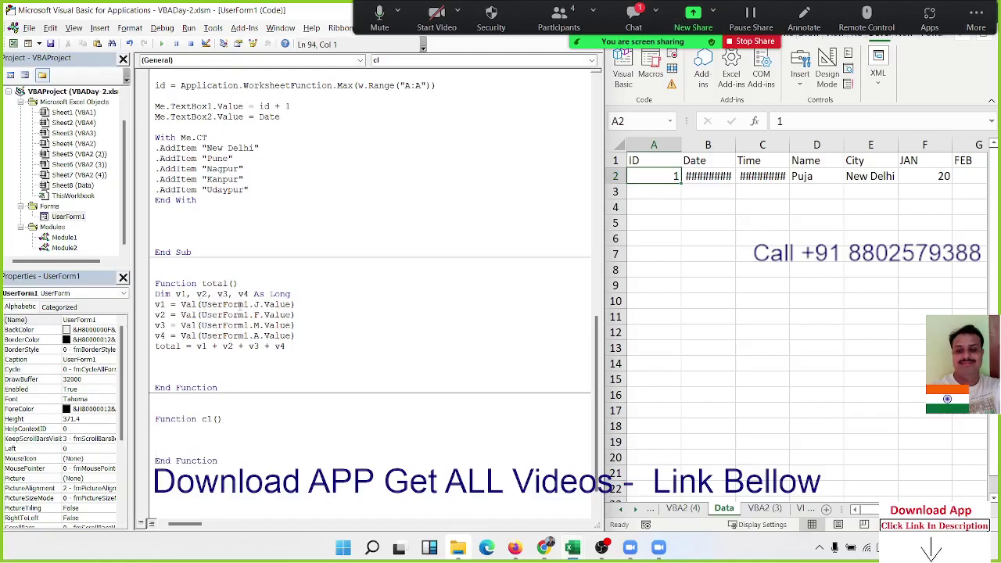
{"action": "left_click", "coordinate": [188, 428]}
{"action": "left_click", "coordinate": [178, 436]}
Step: Select and remove the Set w and id lines in UserForm_Initialize
{"action": "scroll", "coordinate": [251, 346], "scroll_direction": "up", "scroll_amount": 3}
{"action": "scroll", "coordinate": [250, 345], "scroll_direction": "up", "scroll_amount": 6}
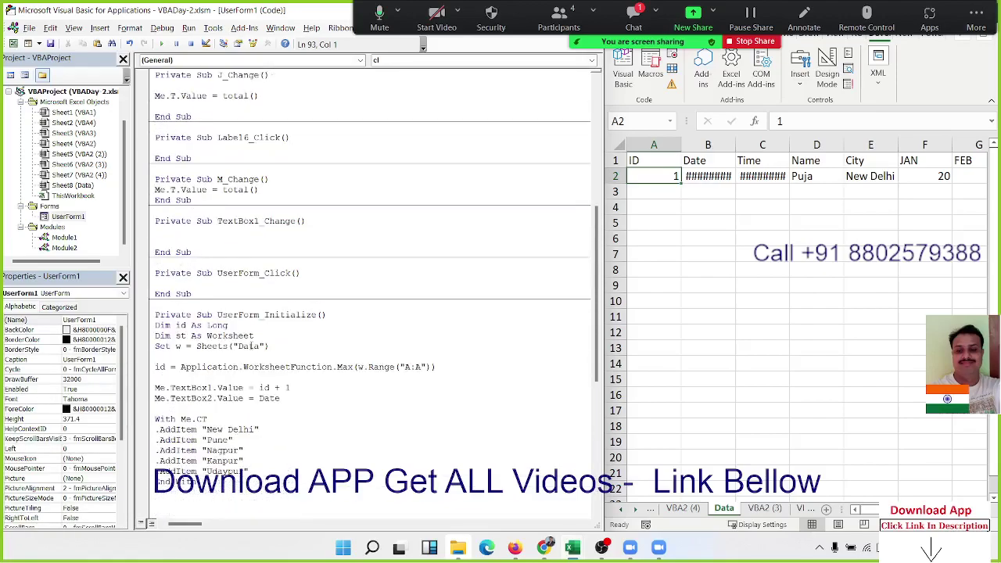
{"action": "scroll", "coordinate": [251, 346], "scroll_direction": "up", "scroll_amount": 1}
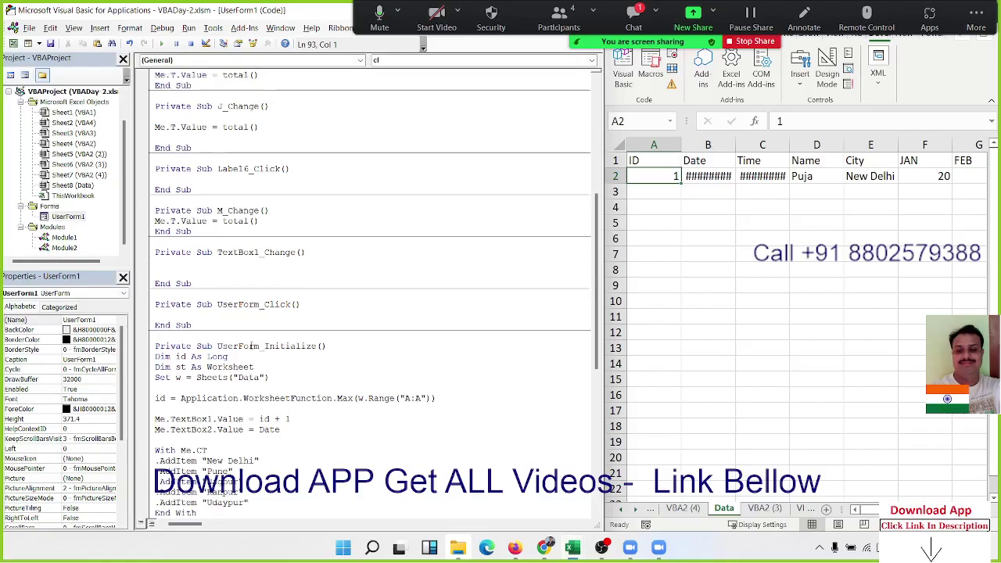
{"action": "scroll", "coordinate": [251, 345], "scroll_direction": "up", "scroll_amount": 1}
{"action": "scroll", "coordinate": [251, 345], "scroll_direction": "up", "scroll_amount": 4}
{"action": "scroll", "coordinate": [251, 346], "scroll_direction": "up", "scroll_amount": 2}
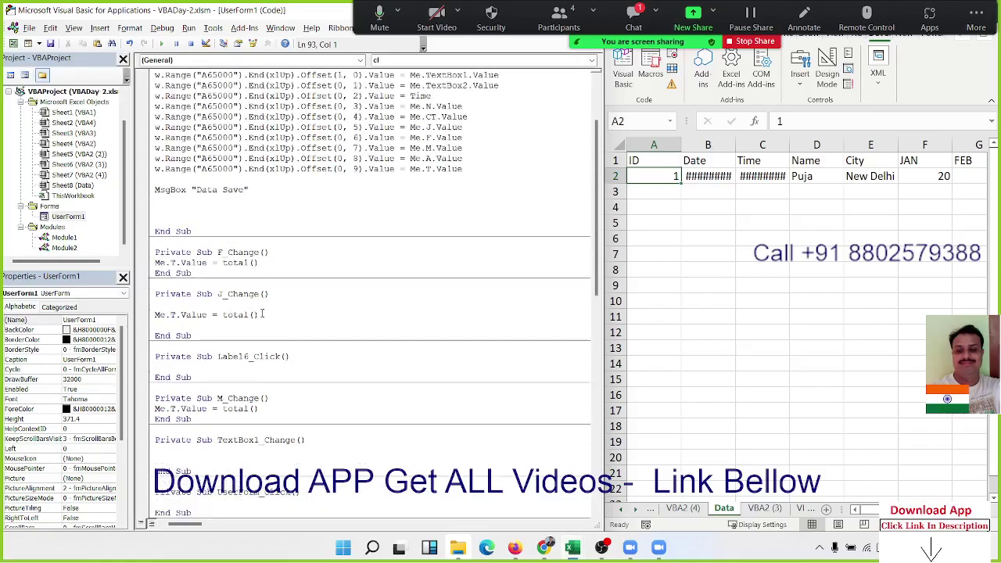
{"action": "scroll", "coordinate": [251, 345], "scroll_direction": "up", "scroll_amount": 1}
{"action": "scroll", "coordinate": [289, 310], "scroll_direction": "up", "scroll_amount": 1}
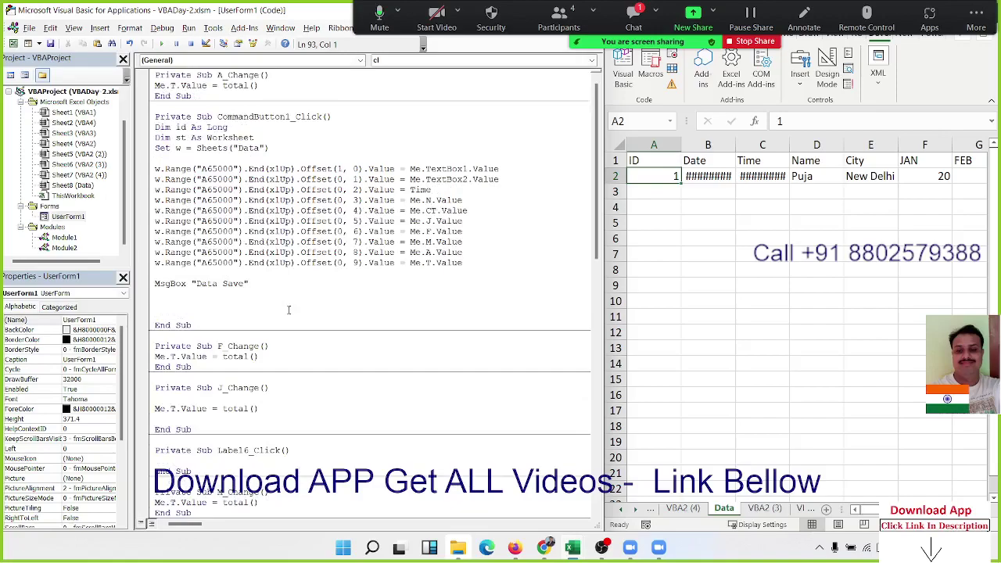
{"action": "scroll", "coordinate": [289, 310], "scroll_direction": "down", "scroll_amount": 1}
{"action": "scroll", "coordinate": [289, 310], "scroll_direction": "up", "scroll_amount": 1}
{"action": "scroll", "coordinate": [289, 310], "scroll_direction": "down", "scroll_amount": 6}
{"action": "scroll", "coordinate": [289, 310], "scroll_direction": "down", "scroll_amount": 4}
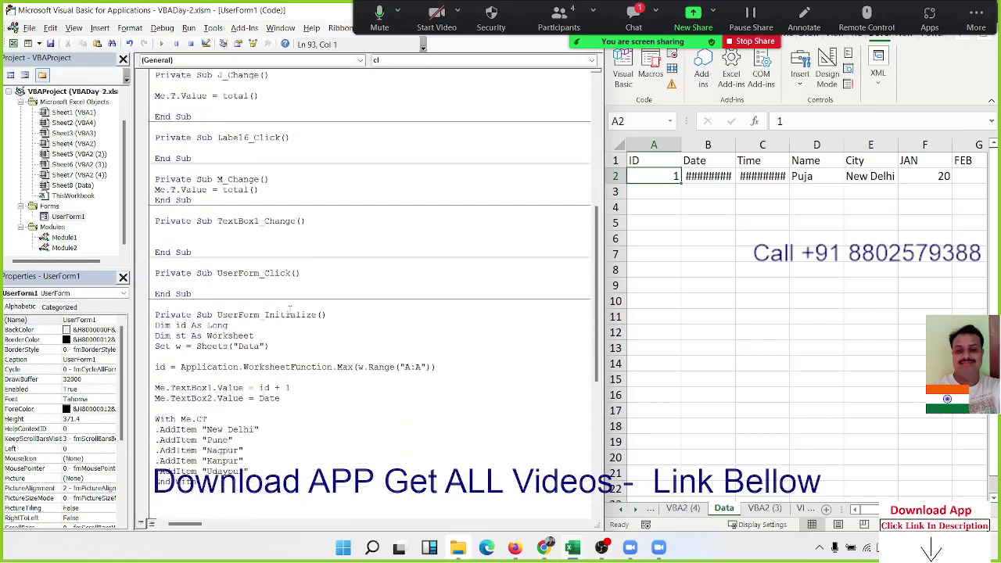
{"action": "scroll", "coordinate": [290, 310], "scroll_direction": "down", "scroll_amount": 2}
{"action": "left_click", "coordinate": [317, 357]}
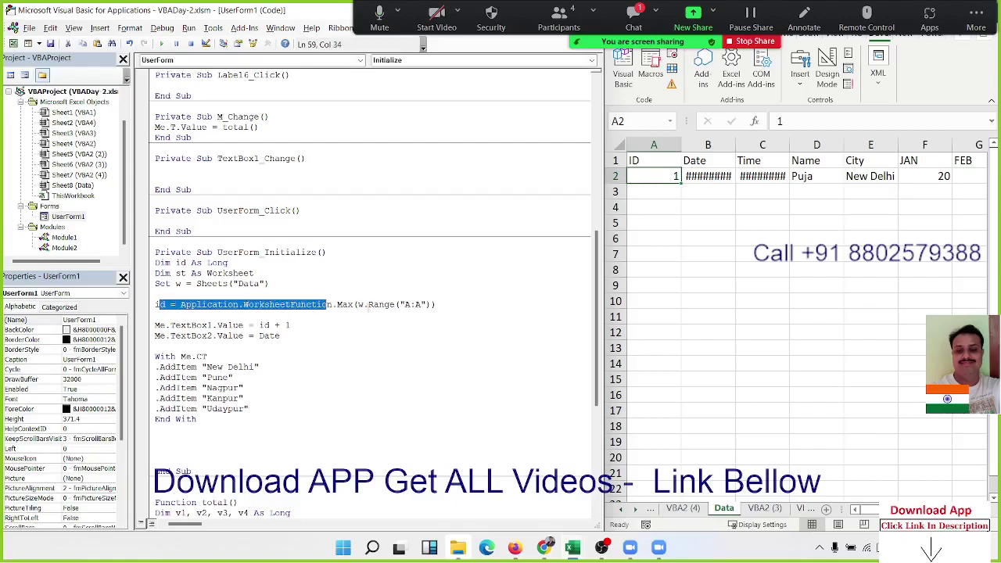
{"action": "left_click_drag", "start_coordinate": [158, 304], "coordinate": [380, 305]}
{"action": "left_click", "coordinate": [395, 336]}
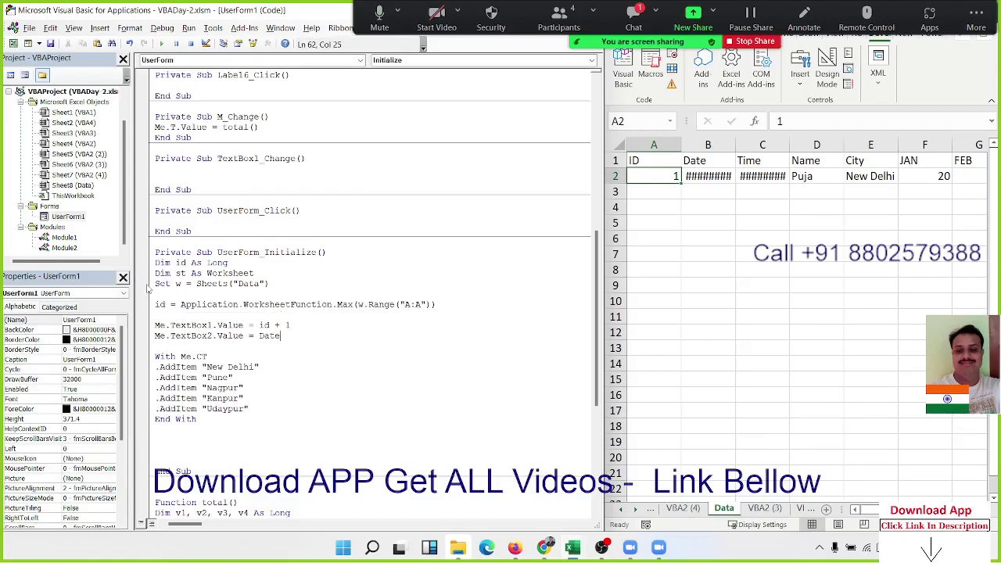
{"action": "mouse_move", "coordinate": [152, 285]}
{"action": "left_mouse_down"}
{"action": "mouse_move", "coordinate": [178, 306]}
{"action": "mouse_move", "coordinate": [452, 311]}
{"action": "left_mouse_up"}
{"action": "key", "text": "ctrl+c"}
{"action": "key", "text": "Delete"}
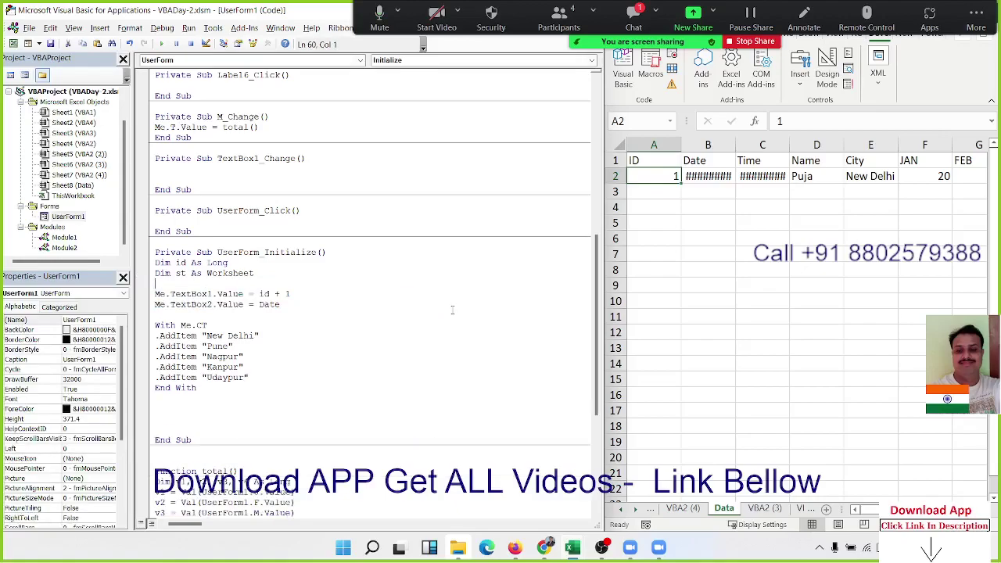
Step: Restore the Set w and id lines in UserForm_Initialize with undo
{"action": "scroll", "coordinate": [425, 339], "scroll_direction": "down", "scroll_amount": 4}
{"action": "scroll", "coordinate": [270, 399], "scroll_direction": "down", "scroll_amount": 6}
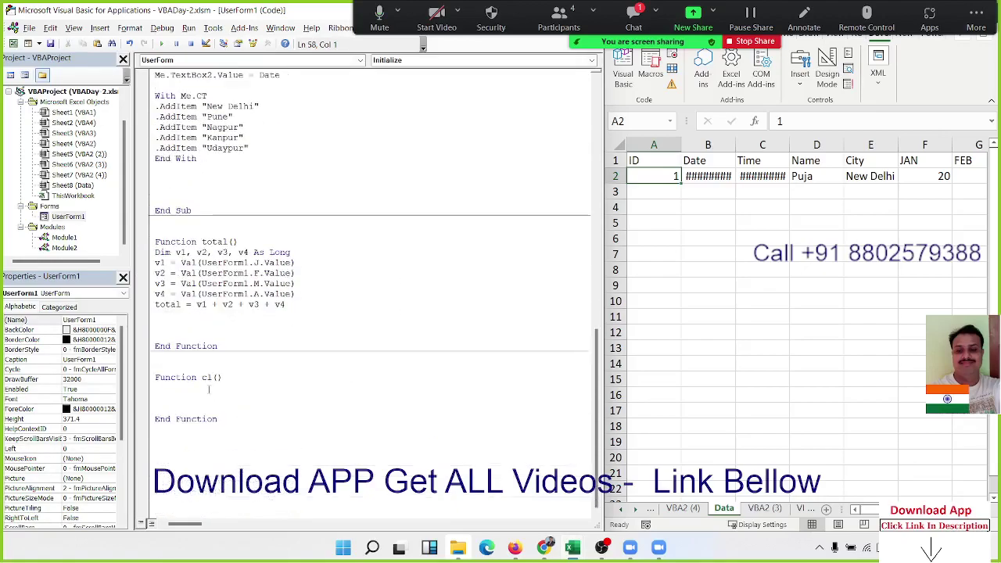
{"action": "left_click", "coordinate": [199, 388]}
{"action": "scroll", "coordinate": [246, 376], "scroll_direction": "up", "scroll_amount": 2}
{"action": "scroll", "coordinate": [251, 367], "scroll_direction": "up", "scroll_amount": 5}
{"action": "scroll", "coordinate": [254, 352], "scroll_direction": "up", "scroll_amount": 3}
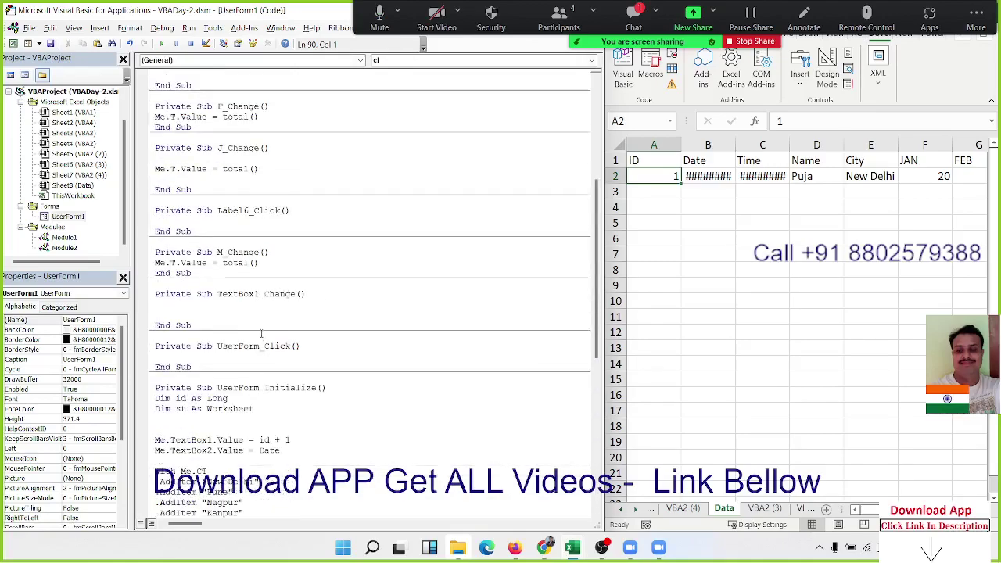
{"action": "scroll", "coordinate": [261, 335], "scroll_direction": "up", "scroll_amount": 5}
{"action": "scroll", "coordinate": [261, 333], "scroll_direction": "up", "scroll_amount": 2}
{"action": "key", "text": "ctrl+shift+F2"}
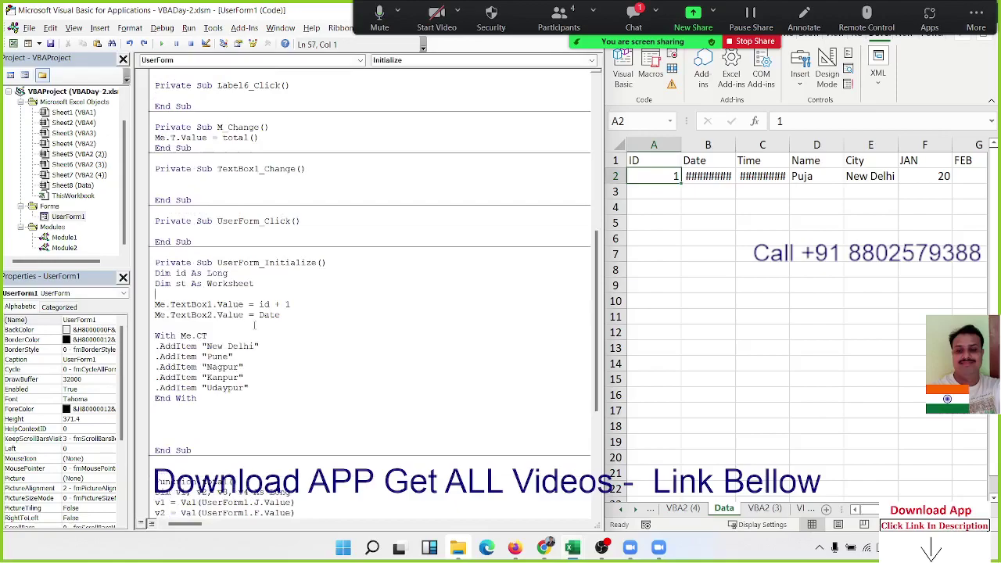
{"action": "key", "text": "ctrl+z"}
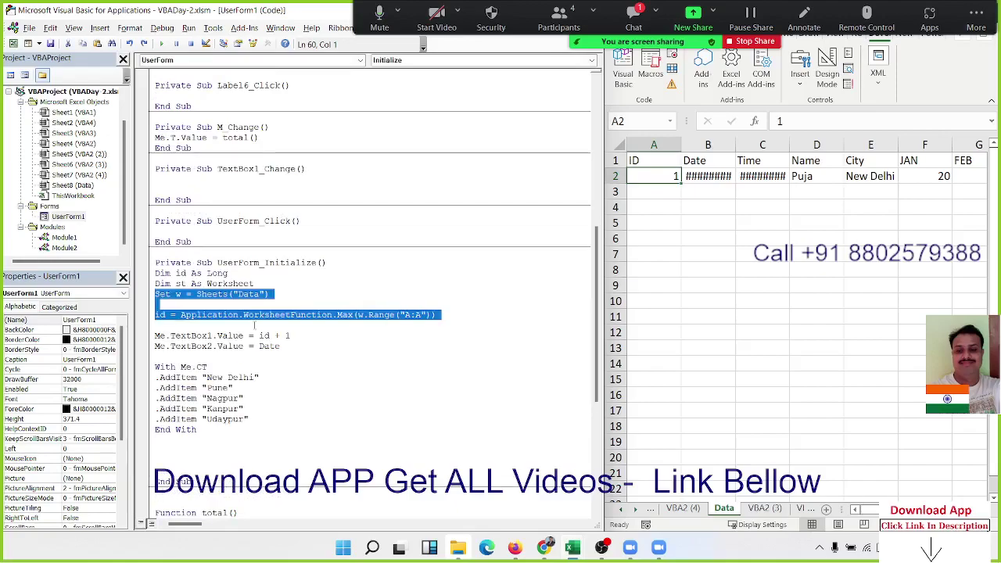
{"action": "scroll", "coordinate": [255, 325], "scroll_direction": "down", "scroll_amount": 6}
{"action": "scroll", "coordinate": [254, 326], "scroll_direction": "down", "scroll_amount": 3}
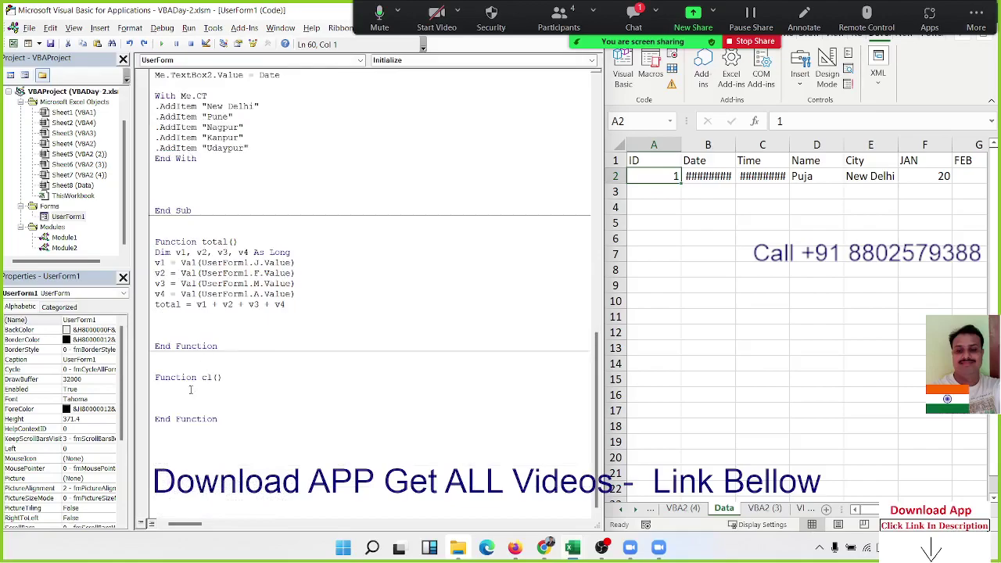
Step: Paste the Set w and id lines into cl and add Me.TextBox1.Value = id + 1
{"action": "left_click", "coordinate": [190, 389]}
{"action": "key", "text": "ctrl+v"}
{"action": "key", "text": "Return"}
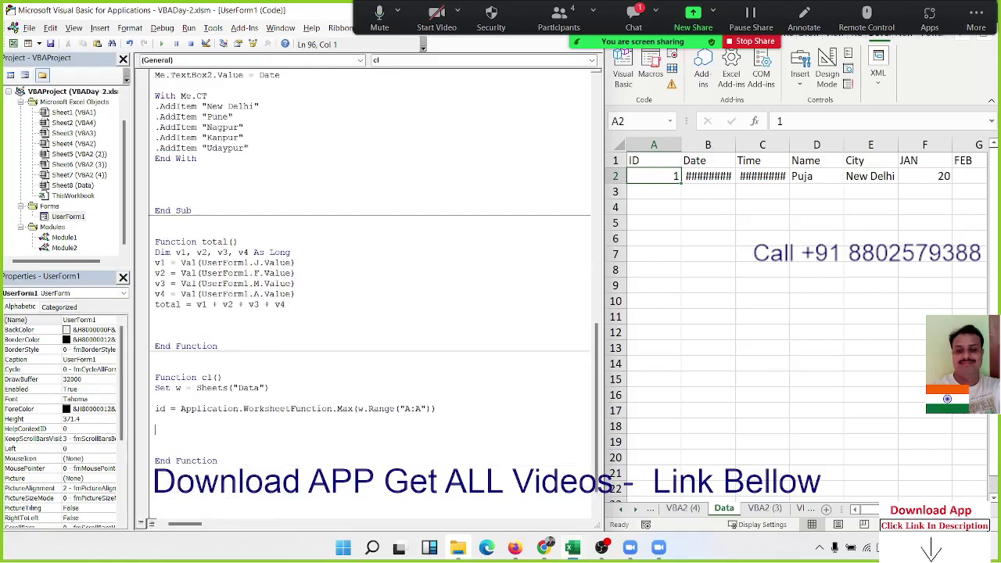
{"action": "scroll", "coordinate": [325, 403], "scroll_direction": "down", "scroll_amount": 1}
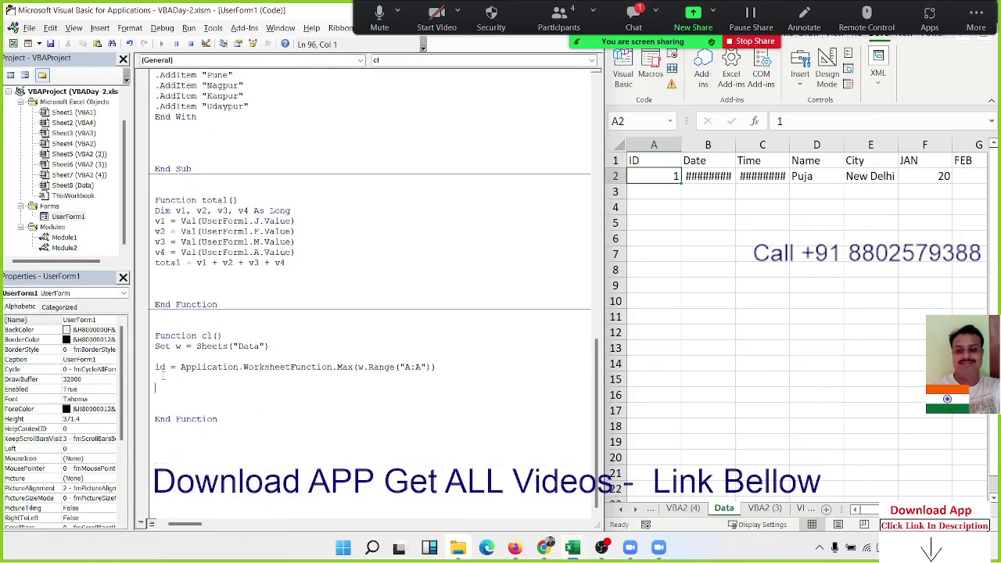
{"action": "left_click", "coordinate": [163, 377]}
{"action": "key", "text": "Down"}
{"action": "type", "text": "me.te"}
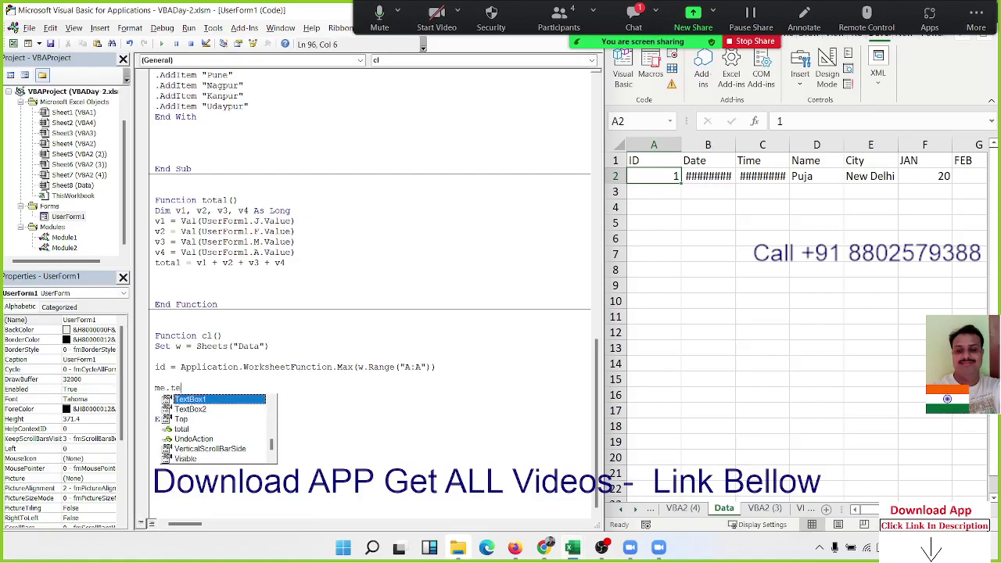
{"action": "type", "text": "xtBox1.v"}
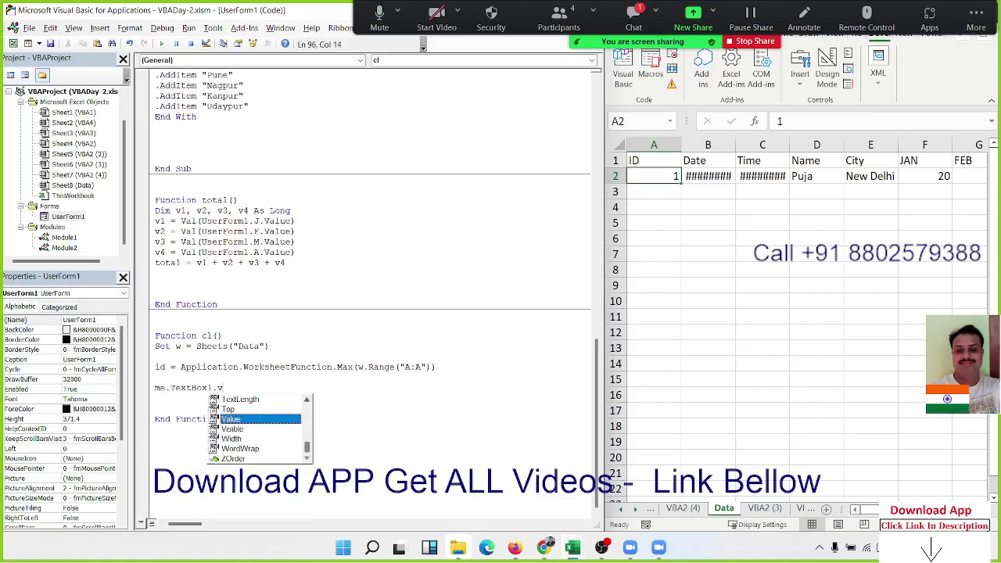
{"action": "key", "text": "Tab"}
{"action": "type", "text": "="}
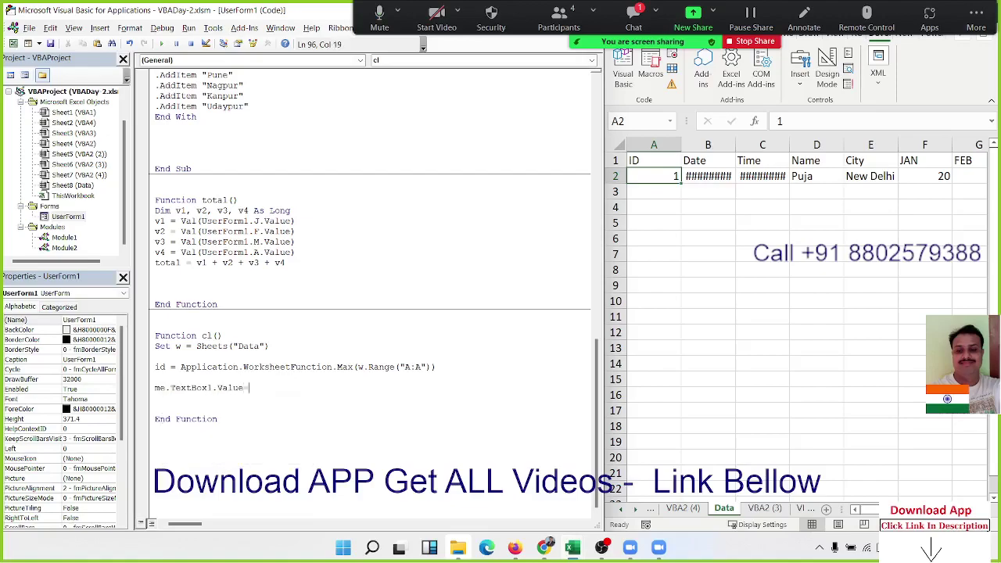
{"action": "type", "text": "id"}
{"action": "type", "text": "+1"}
{"action": "key", "text": "Return"}
{"action": "key", "text": "Return"}
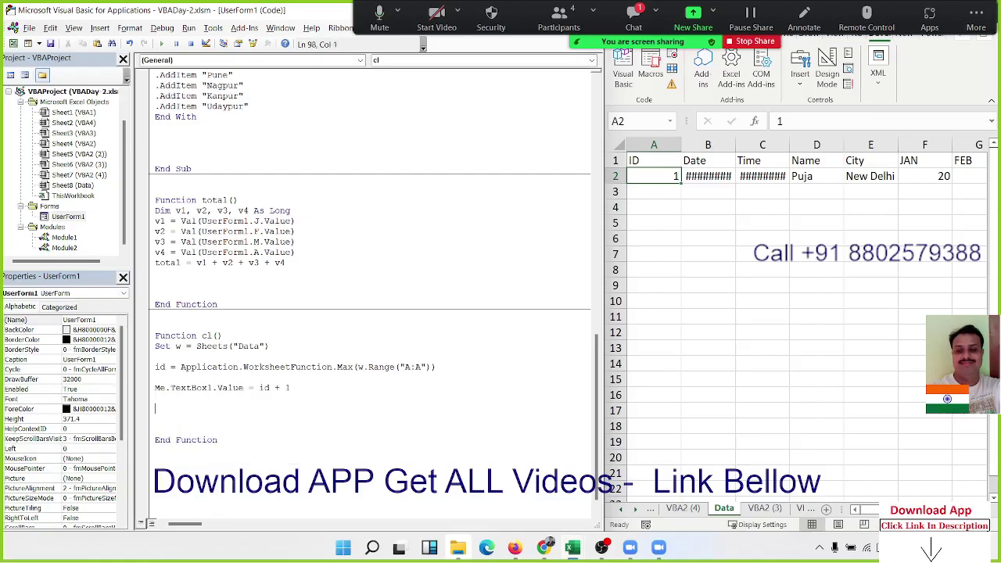
Step: Reset Me.N.Value and Me.CT.Value to empty strings in cl
{"action": "type", "text": "me."}
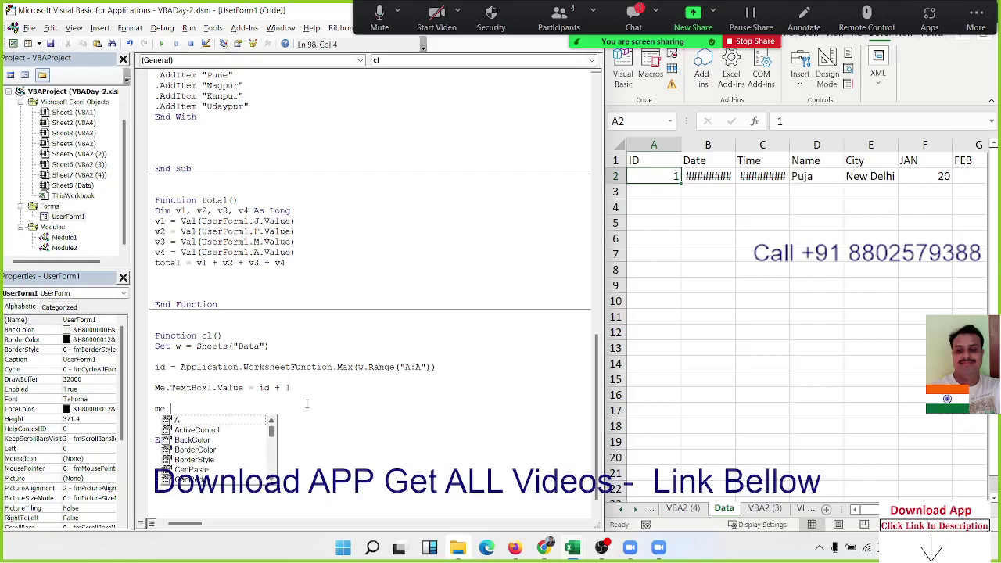
{"action": "type", "text": "N"}
{"action": "key", "text": "Escape"}
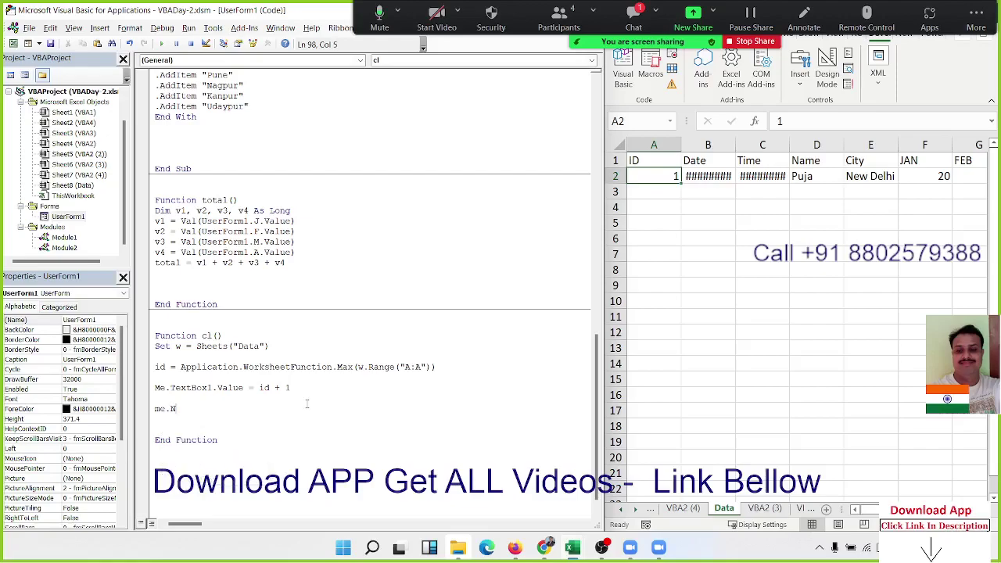
{"action": "type", "text": ".v"}
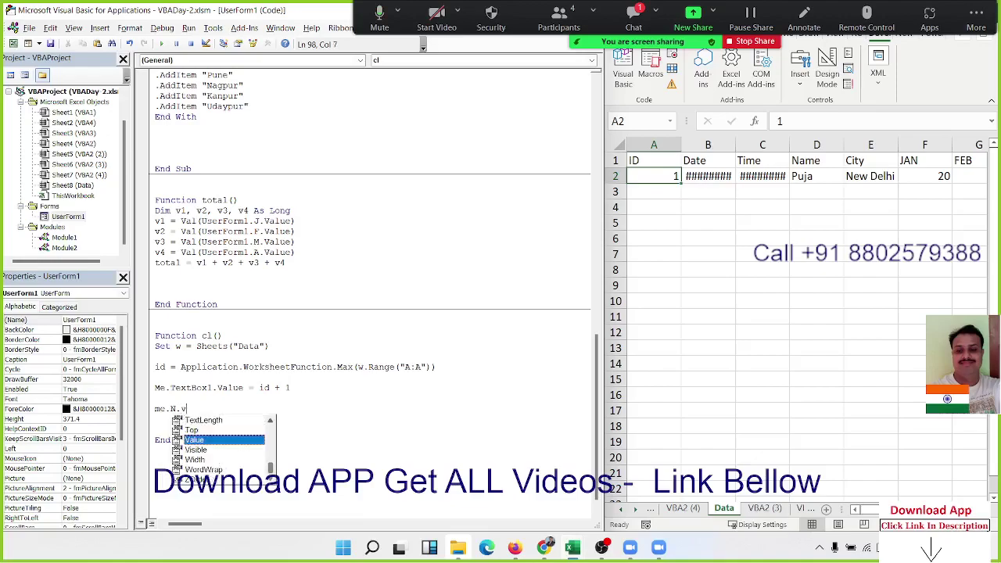
{"action": "key", "text": "Tab"}
{"action": "type", "text": "= "}
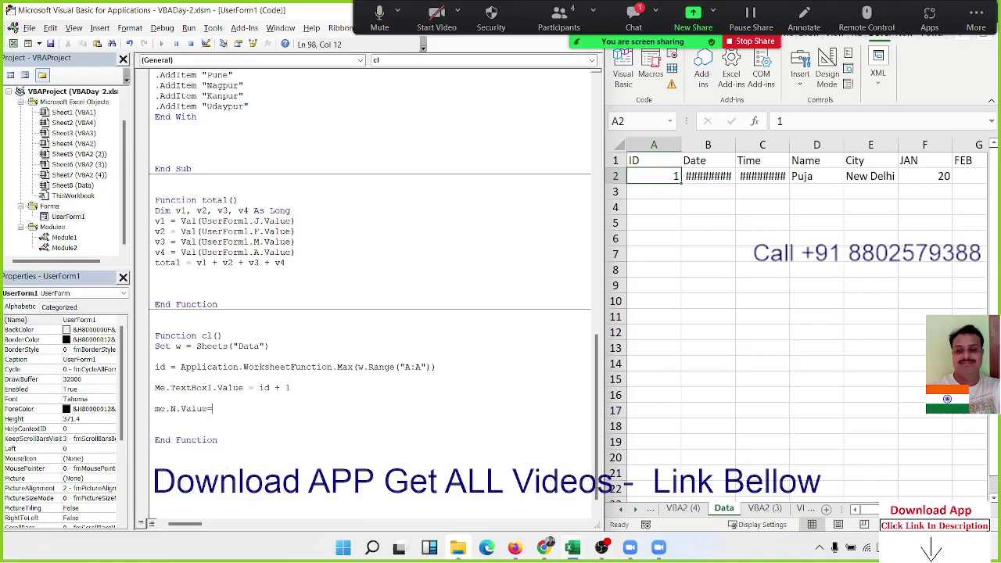
{"action": "type", "text": "\"\""}
{"action": "key", "text": "Return"}
{"action": "type", "text": "me."}
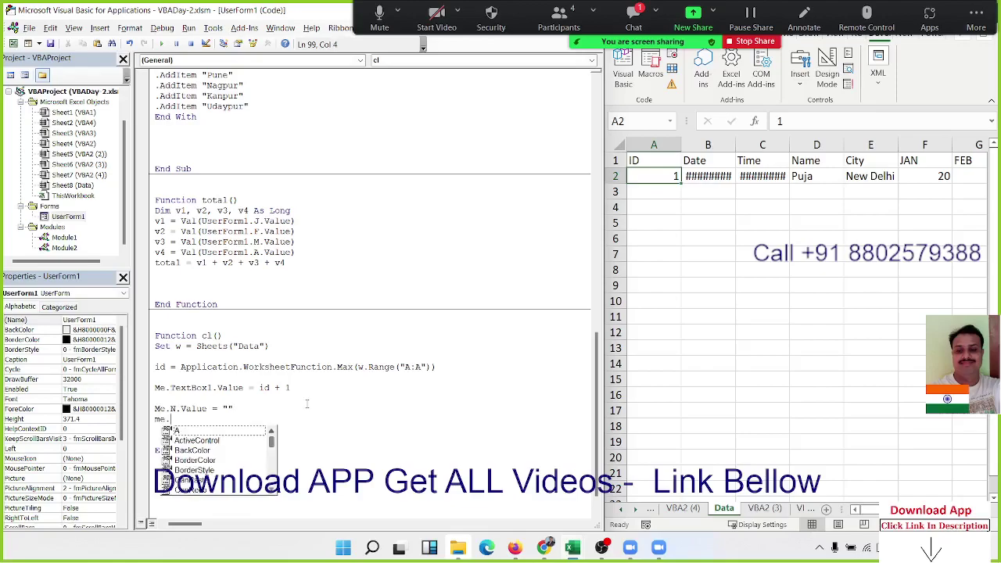
{"action": "type", "text": "ct"}
{"action": "key", "text": "Tab"}
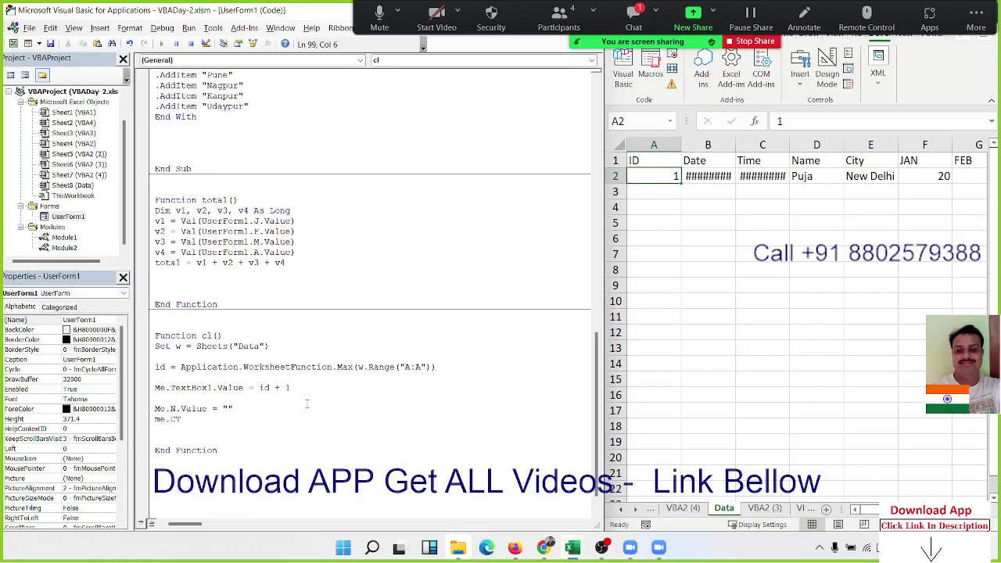
{"action": "type", "text": ".v"}
{"action": "key", "text": "Tab"}
{"action": "type", "text": "= "}
{"action": "type", "text": "\"\""}
{"action": "key", "text": "Return"}
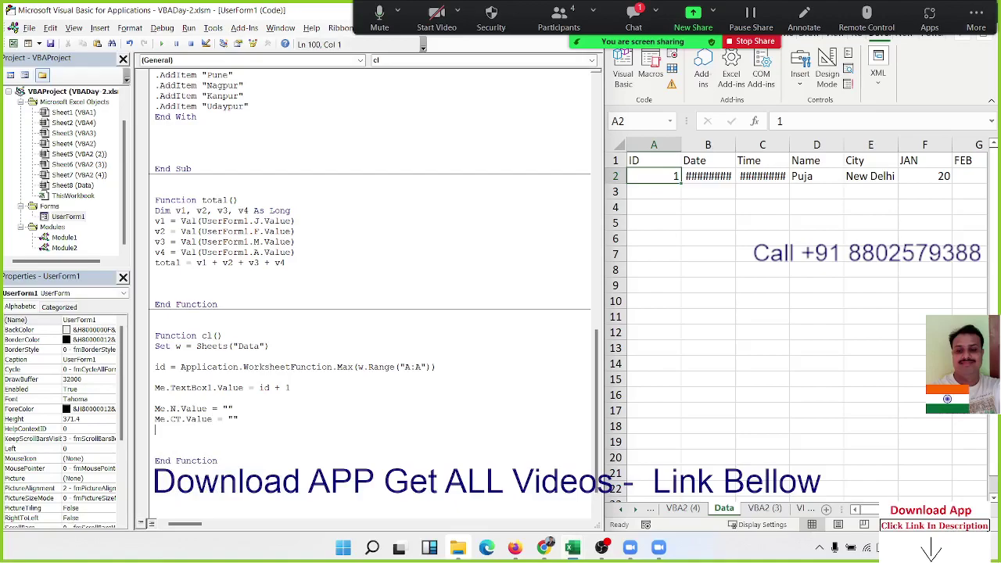
Step: Add Me.J.Value = 0 to cl
{"action": "type", "text": "me.j"}
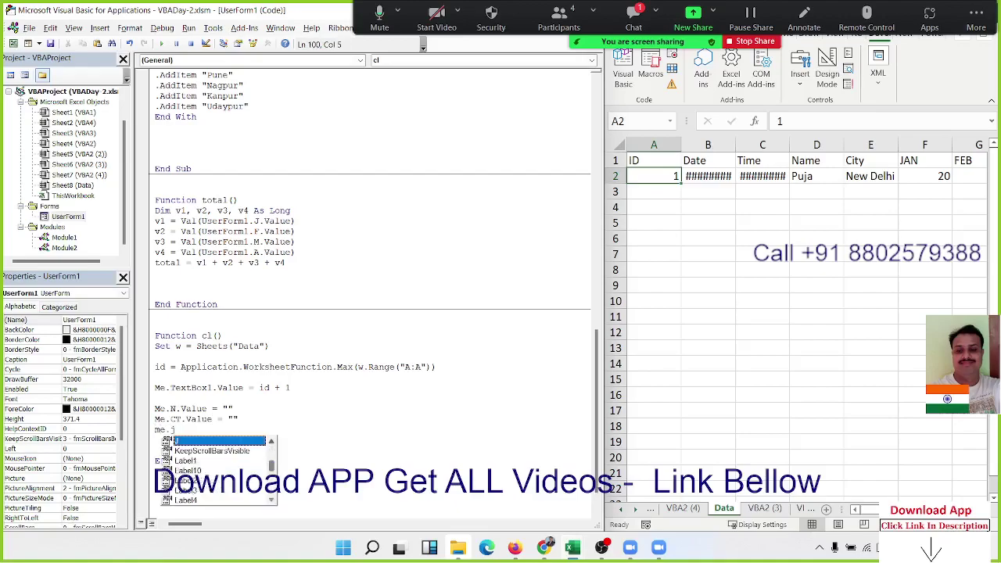
{"action": "key", "text": "Tab"}
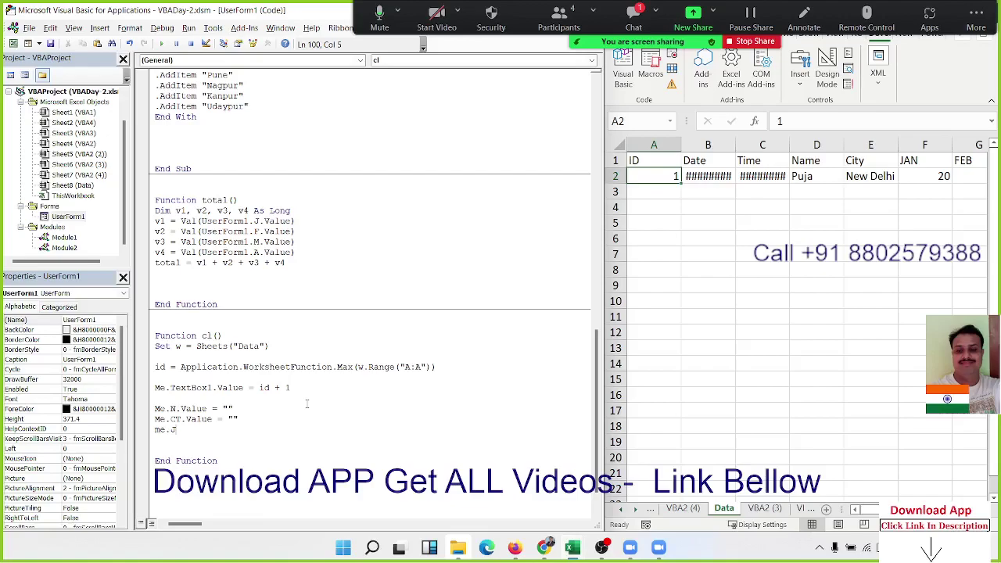
{"action": "type", "text": ".cl"}
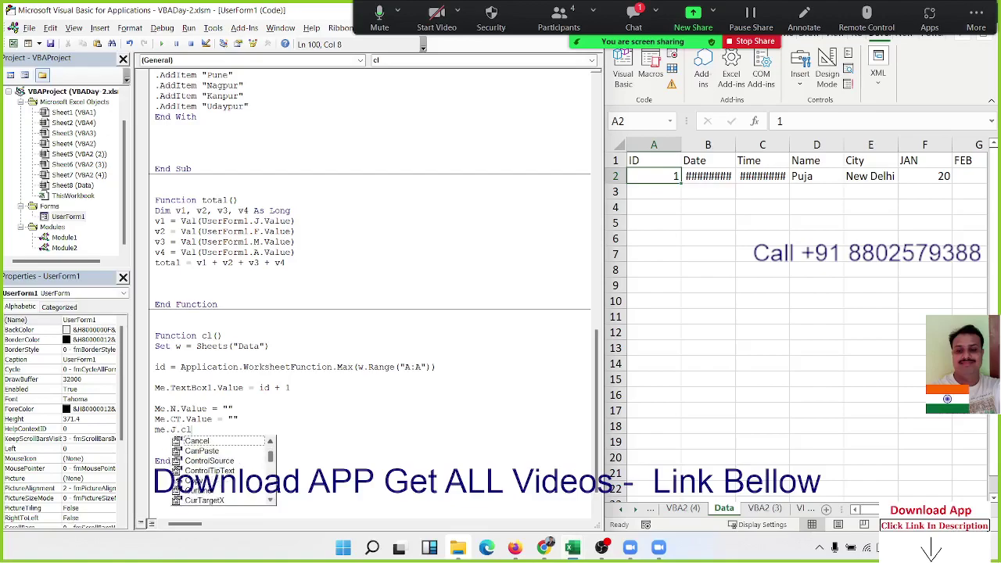
{"action": "key", "text": "BackSpace"}
{"action": "key", "text": "BackSpace"}
{"action": "type", "text": "va"}
{"action": "key", "text": "Tab"}
{"action": "type", "text": "="}
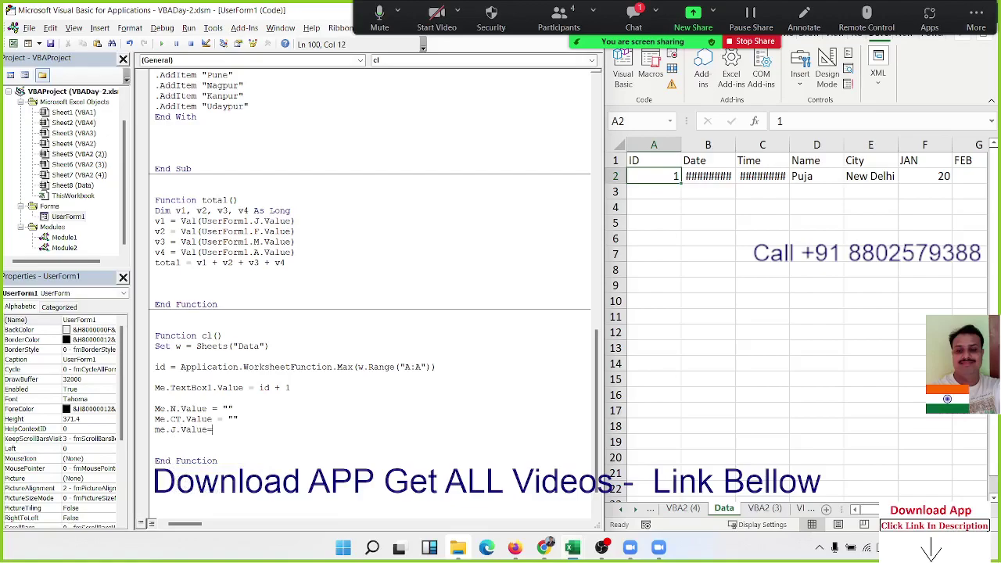
{"action": "type", "text": "0"}
{"action": "key", "text": "Return"}
Step: Duplicate the J line to also zero the F, M and A month boxes
{"action": "key", "text": "shift+Down"}
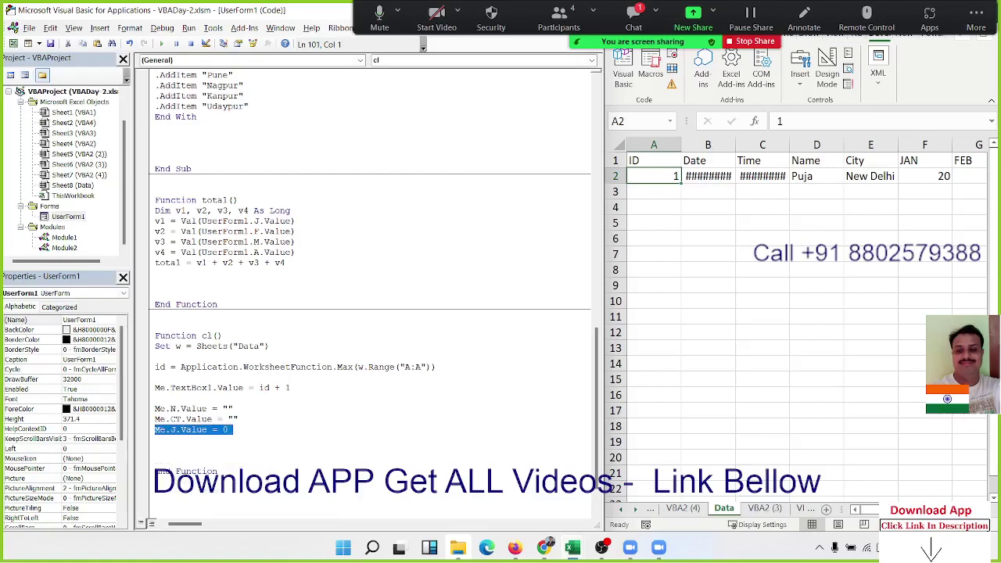
{"action": "key", "text": "ctrl+c"}
{"action": "key", "text": "ctrl+v"}
{"action": "key", "text": "ctrl+v"}
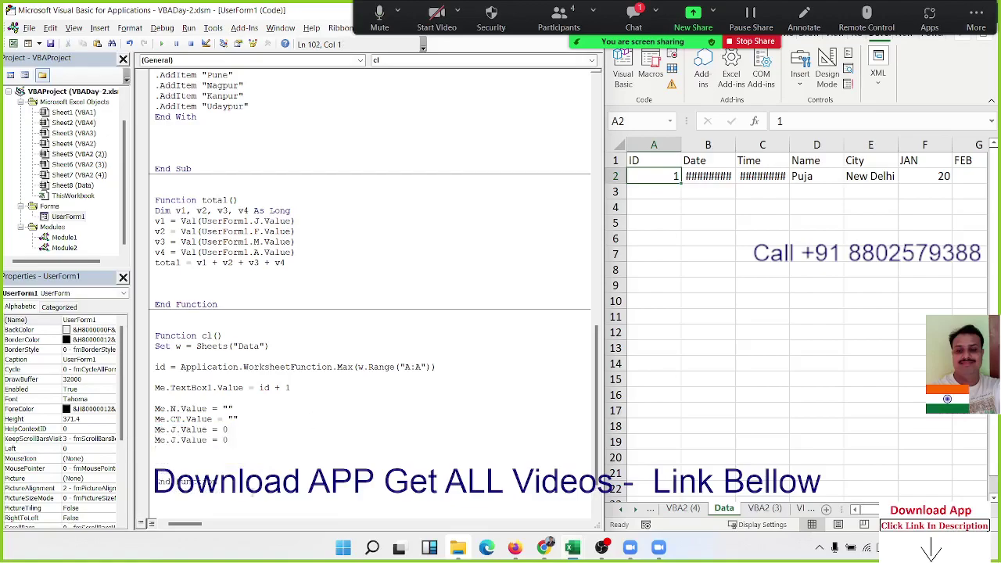
{"action": "left_click", "coordinate": [175, 440]}
{"action": "key", "text": "BackSpace"}
{"action": "type", "text": "F"}
{"action": "left_click", "coordinate": [234, 451]}
{"action": "key", "text": "ctrl+v"}
{"action": "double_click", "coordinate": [173, 450]}
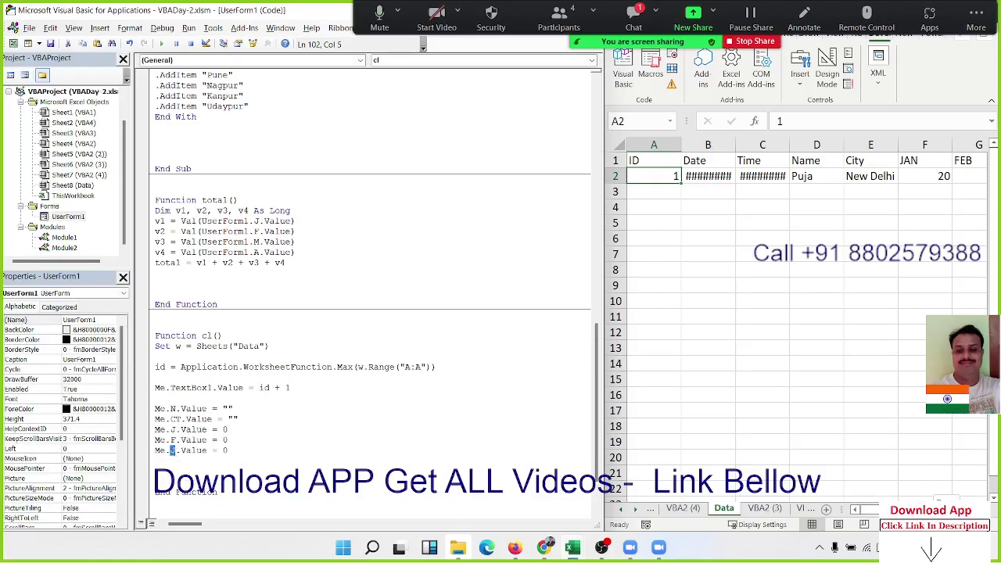
{"action": "type", "text": "M"}
{"action": "key", "text": "ctrl+v"}
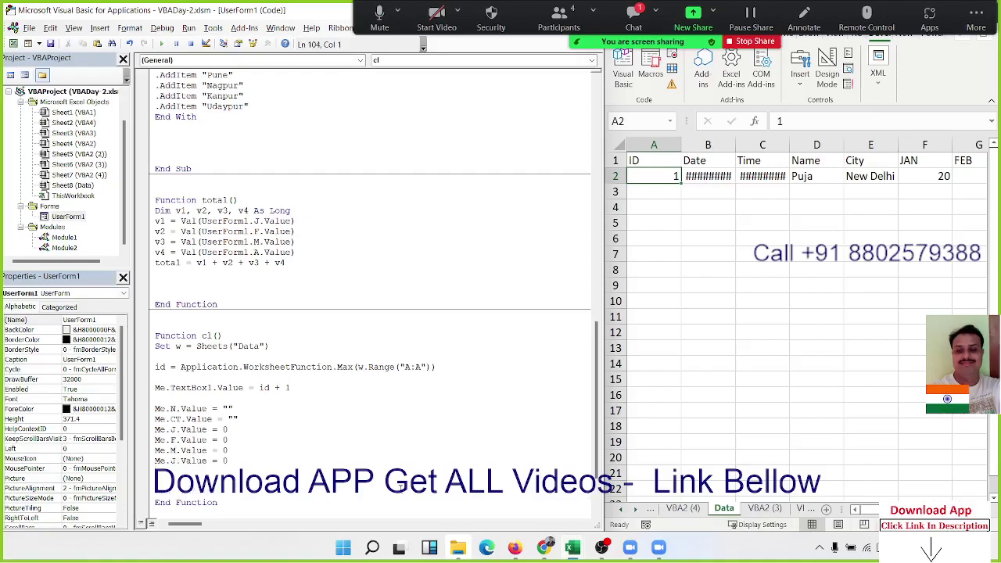
{"action": "double_click", "coordinate": [173, 461]}
{"action": "type", "text": "A"}
Step: Call cl() after the Data Save message in CommandButton1_Click
{"action": "scroll", "coordinate": [178, 461], "scroll_direction": "down", "scroll_amount": 2}
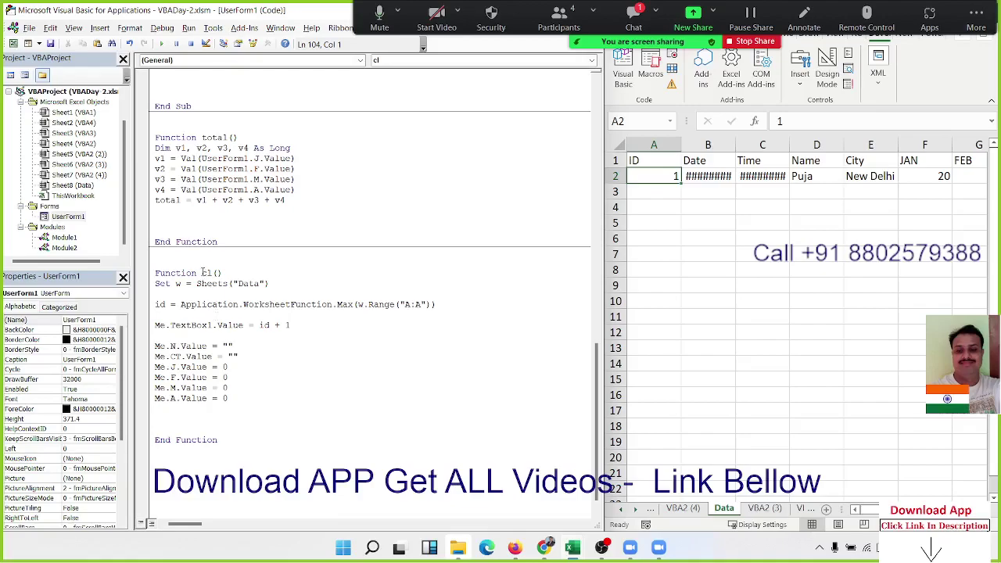
{"action": "left_click_drag", "start_coordinate": [202, 273], "coordinate": [223, 273]}
{"action": "scroll", "coordinate": [224, 278], "scroll_direction": "up", "scroll_amount": 9}
{"action": "scroll", "coordinate": [235, 280], "scroll_direction": "up", "scroll_amount": 6}
{"action": "scroll", "coordinate": [260, 283], "scroll_direction": "up", "scroll_amount": 4}
{"action": "left_click", "coordinate": [227, 231]}
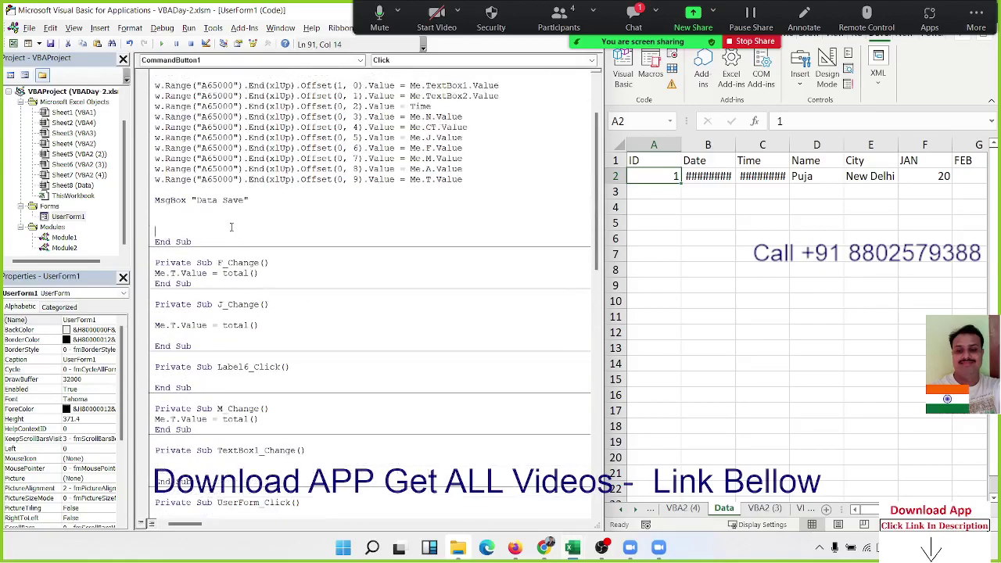
{"action": "type", "text": "cl()"}
{"action": "scroll", "coordinate": [228, 271], "scroll_direction": "down", "scroll_amount": 4}
{"action": "scroll", "coordinate": [227, 271], "scroll_direction": "up", "scroll_amount": 5}
Step: Make the Save and Clear button handlers both call p = cl()
{"action": "double_click", "coordinate": [71, 217]}
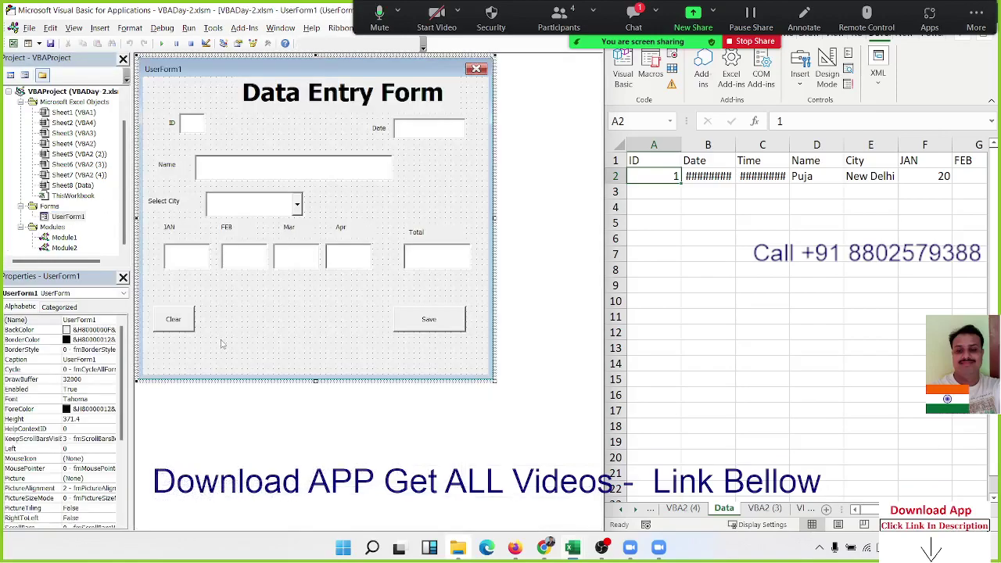
{"action": "double_click", "coordinate": [189, 327]}
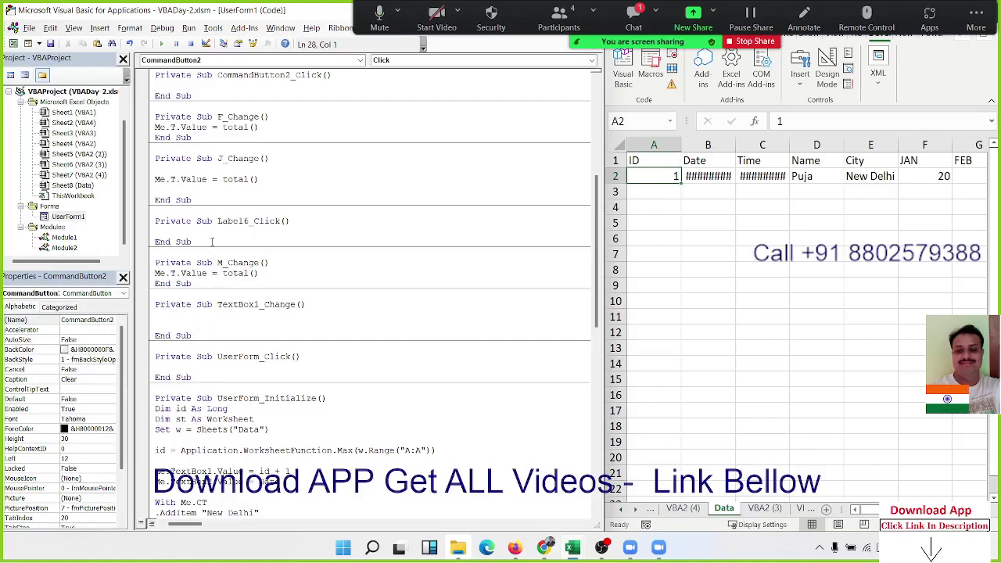
{"action": "scroll", "coordinate": [211, 244], "scroll_direction": "up", "scroll_amount": 2}
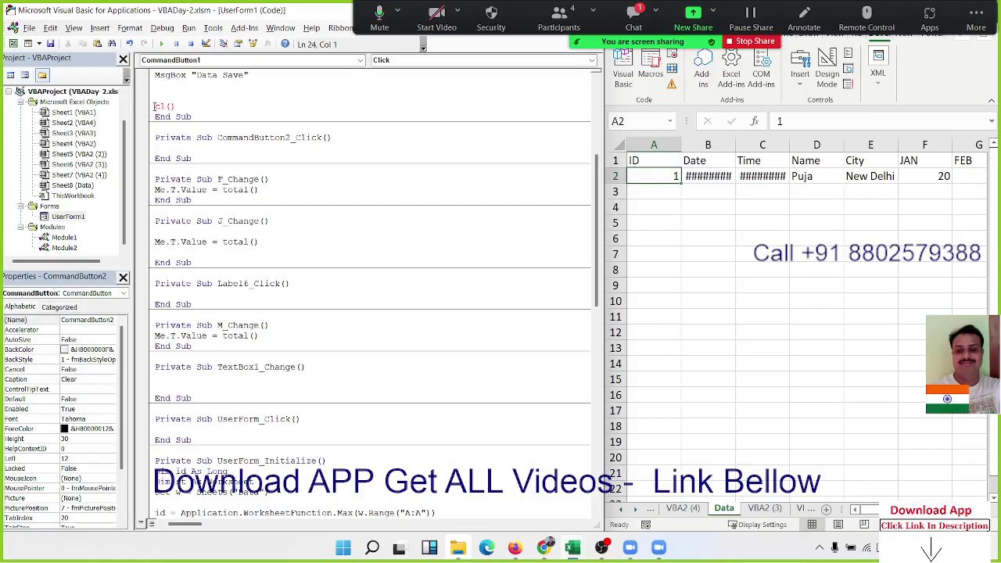
{"action": "type", "text": "p"}
{"action": "type", "text": "e"}
{"action": "left_click", "coordinate": [176, 148]}
{"action": "type", "text": "p="}
{"action": "type", "text": "cl()"}
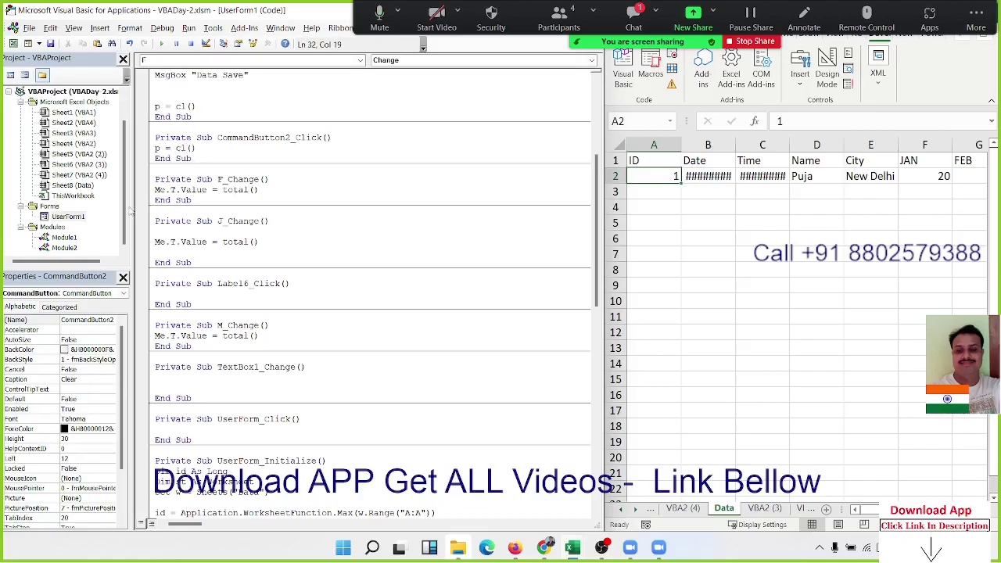
{"action": "double_click", "coordinate": [68, 216]}
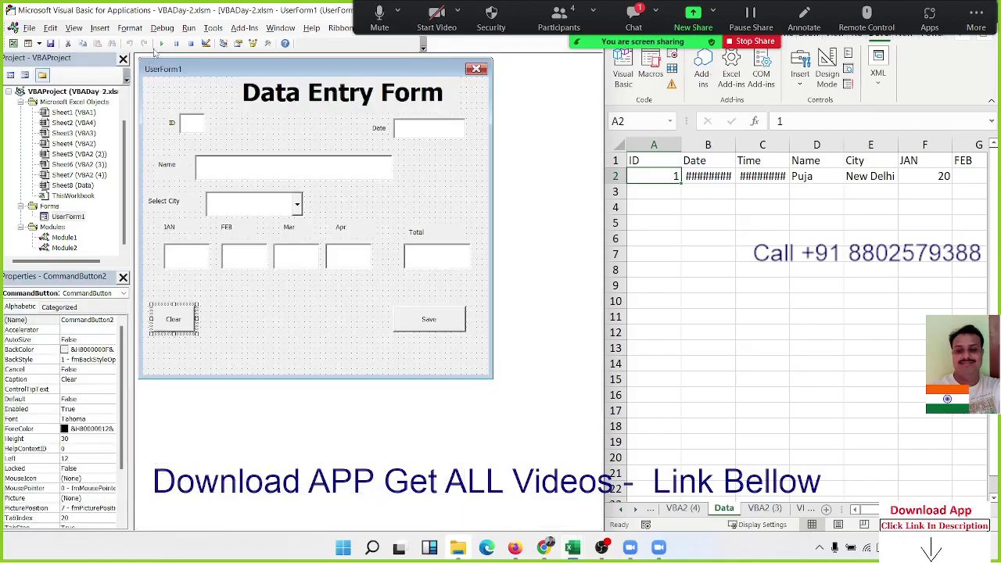
Step: Run the Data Entry Form, enter a name, and set the city to Nagpur
{"action": "left_click", "coordinate": [160, 43]}
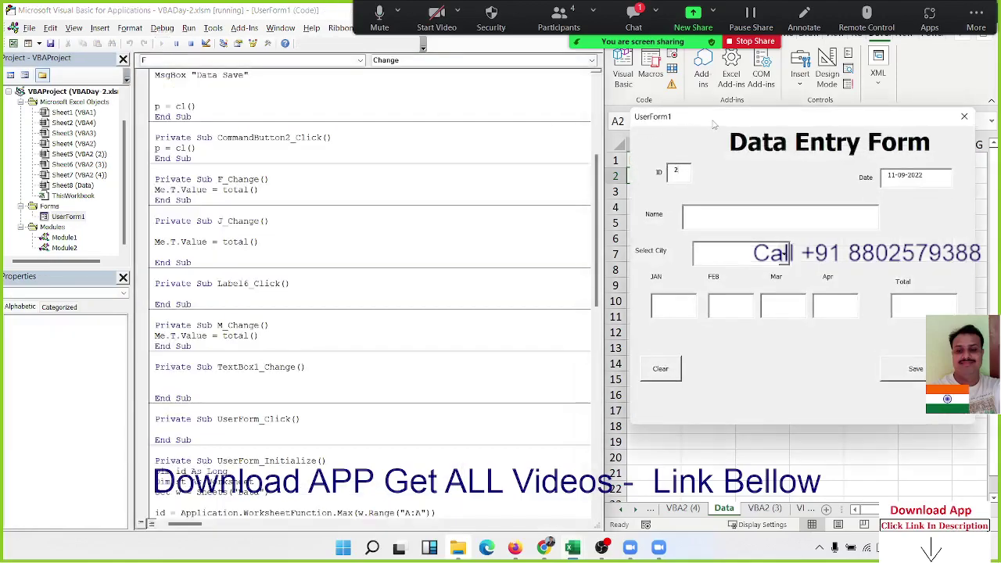
{"action": "mouse_move", "coordinate": [715, 124]}
{"action": "left_mouse_down"}
{"action": "mouse_move", "coordinate": [674, 159]}
{"action": "mouse_move", "coordinate": [717, 160]}
{"action": "left_mouse_up"}
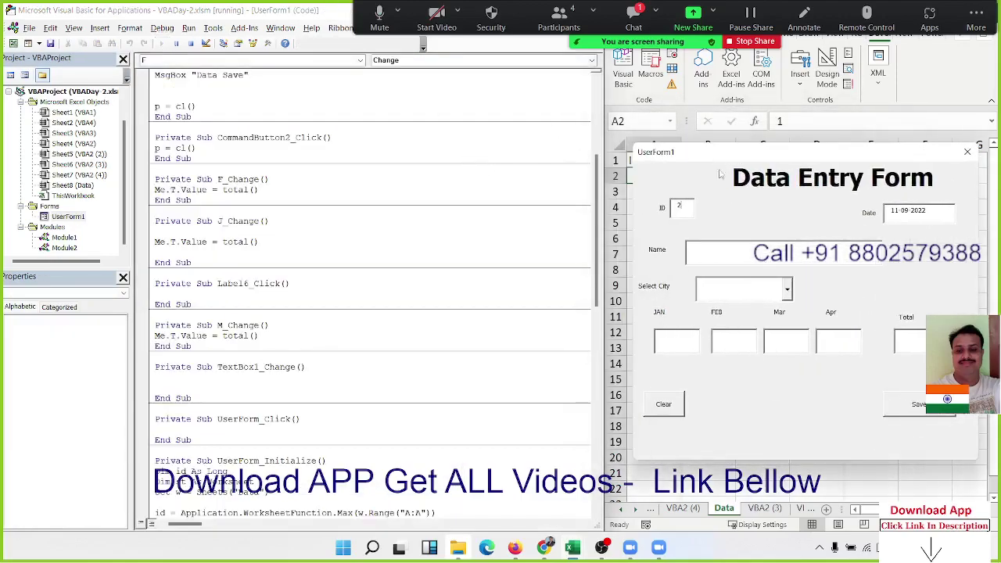
{"action": "left_click", "coordinate": [715, 253]}
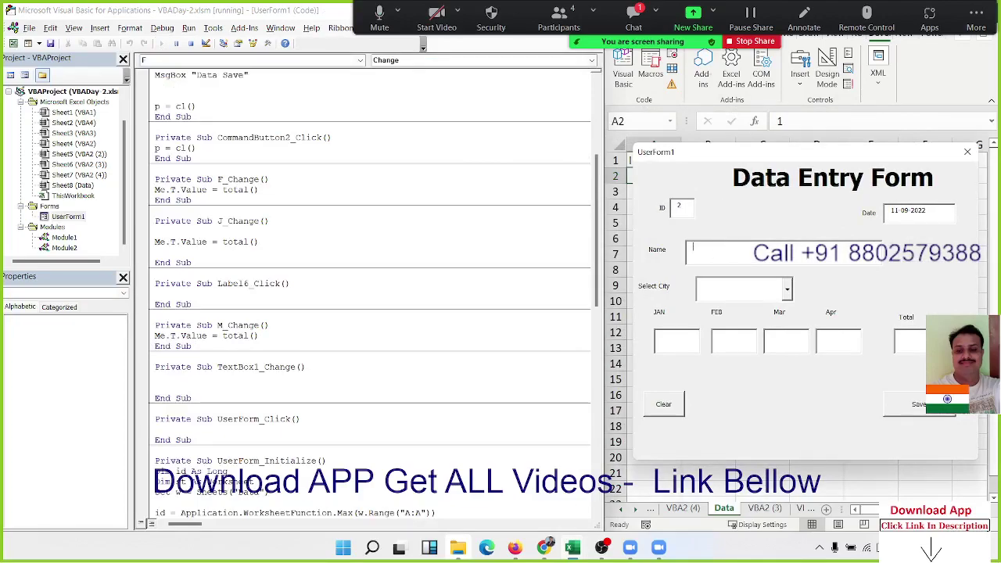
{"action": "type", "text": "Mohan"}
{"action": "left_click", "coordinate": [788, 290]}
{"action": "left_click", "coordinate": [746, 318]}
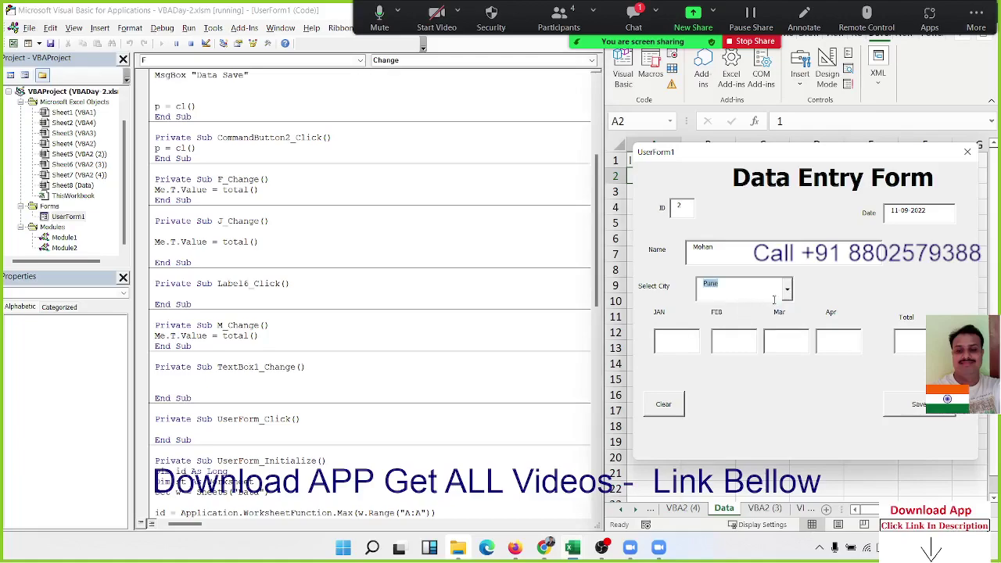
{"action": "left_click", "coordinate": [787, 290]}
{"action": "left_click", "coordinate": [753, 332]}
Step: Enter JAN amount 203056, put 8 in the Mar box, and save the record to the Data sheet
{"action": "left_click", "coordinate": [692, 342]}
{"action": "type", "text": "20"}
{"action": "type", "text": "30"}
{"action": "type", "text": "56"}
{"action": "left_click", "coordinate": [770, 336]}
{"action": "type", "text": "8"}
{"action": "left_click", "coordinate": [892, 409]}
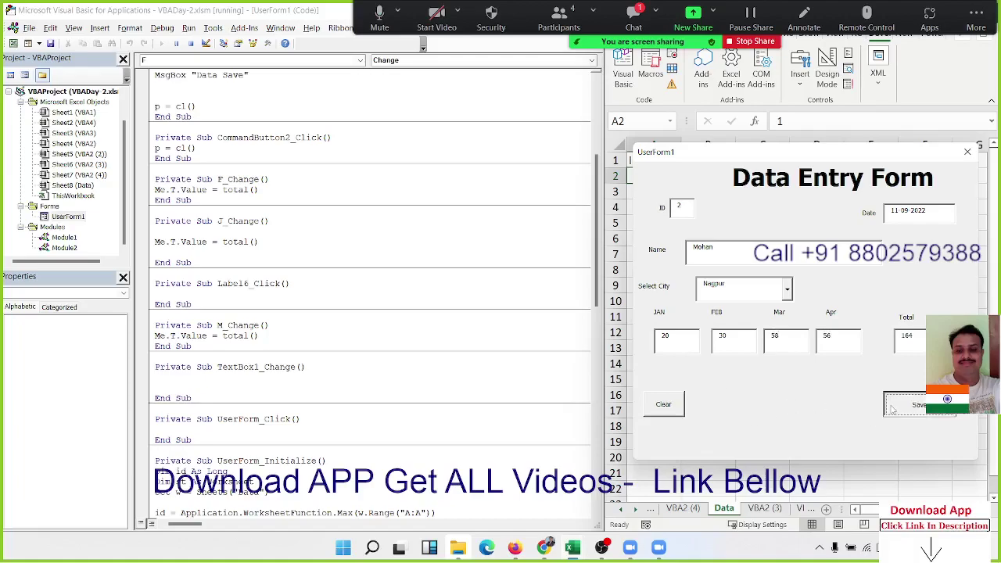
{"action": "left_click", "coordinate": [517, 317]}
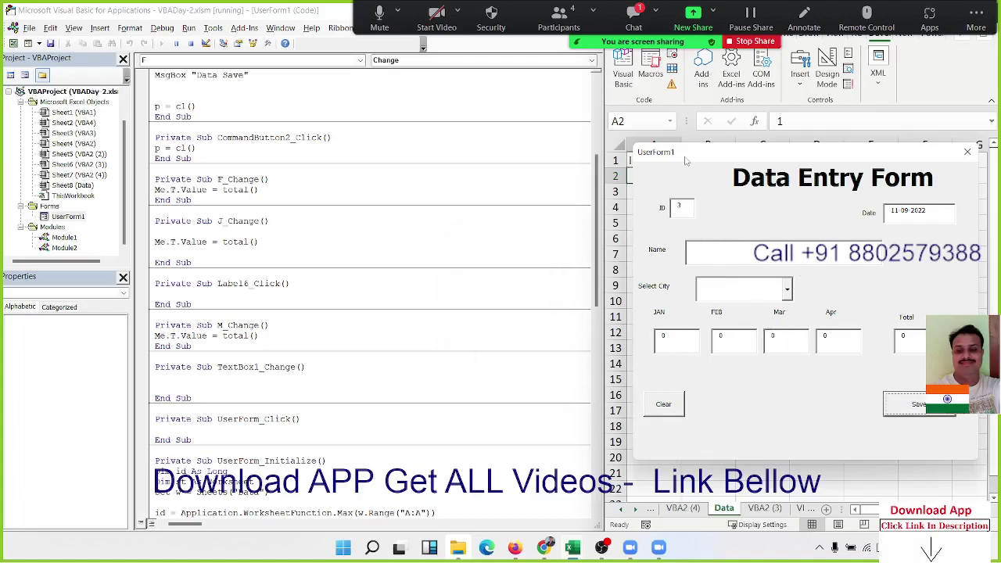
Step: Close the Zoom chat and participants panels, then stop the running Data Entry Form
{"action": "left_click_drag", "start_coordinate": [687, 161], "coordinate": [681, 198]}
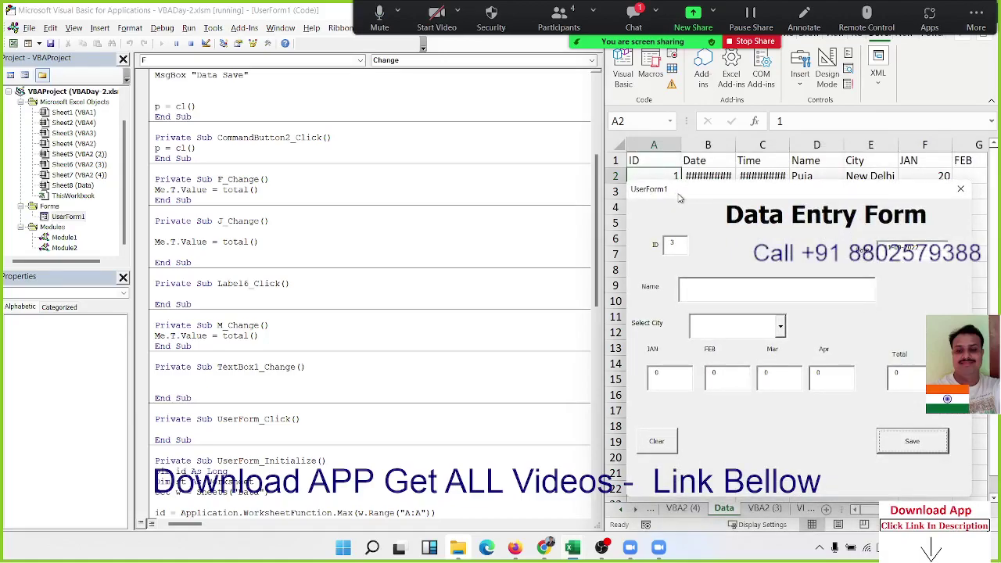
{"action": "left_click", "coordinate": [633, 19]}
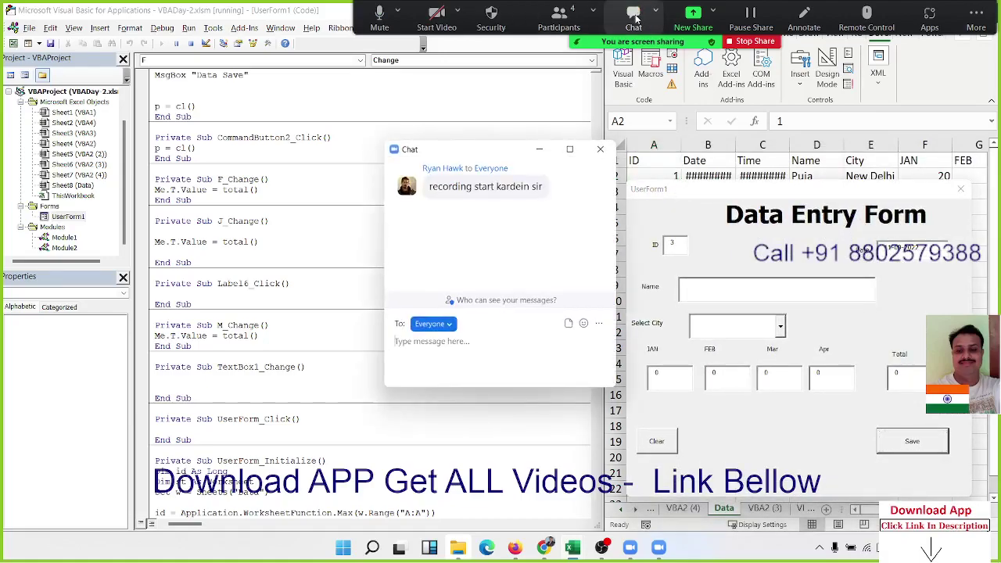
{"action": "left_click", "coordinate": [600, 149]}
{"action": "left_click", "coordinate": [976, 17]}
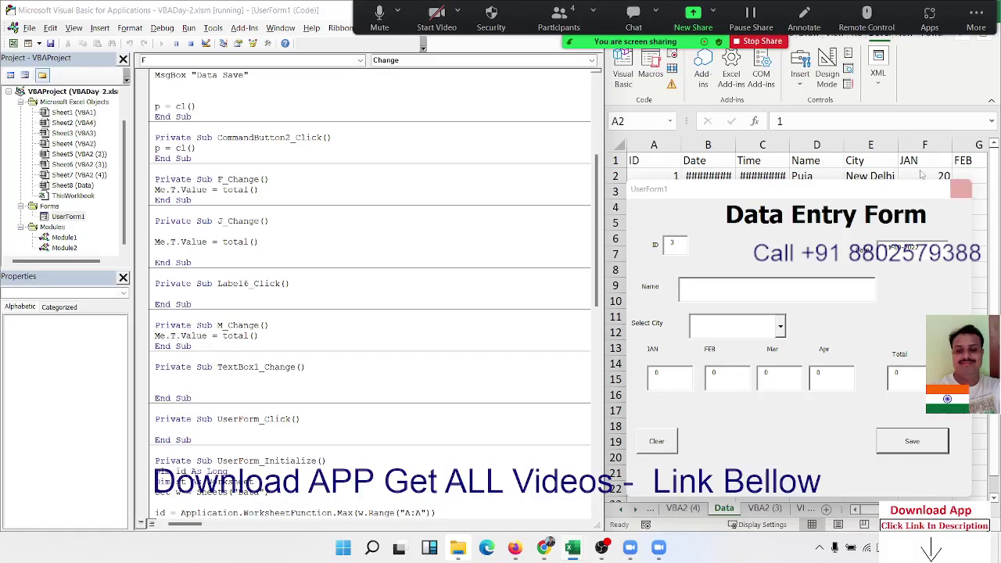
{"action": "left_click", "coordinate": [578, 28]}
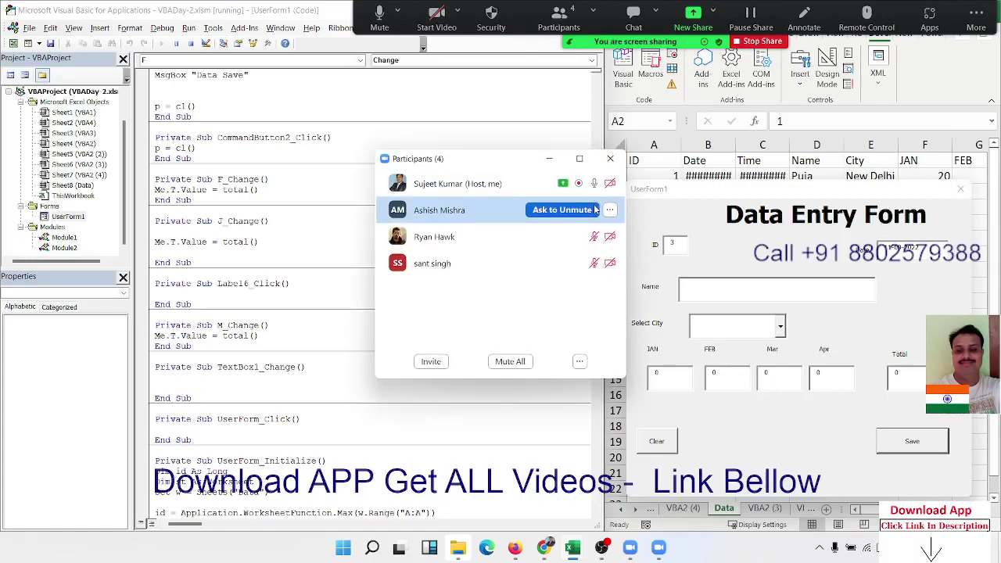
{"action": "mouse_move", "coordinate": [614, 239]}
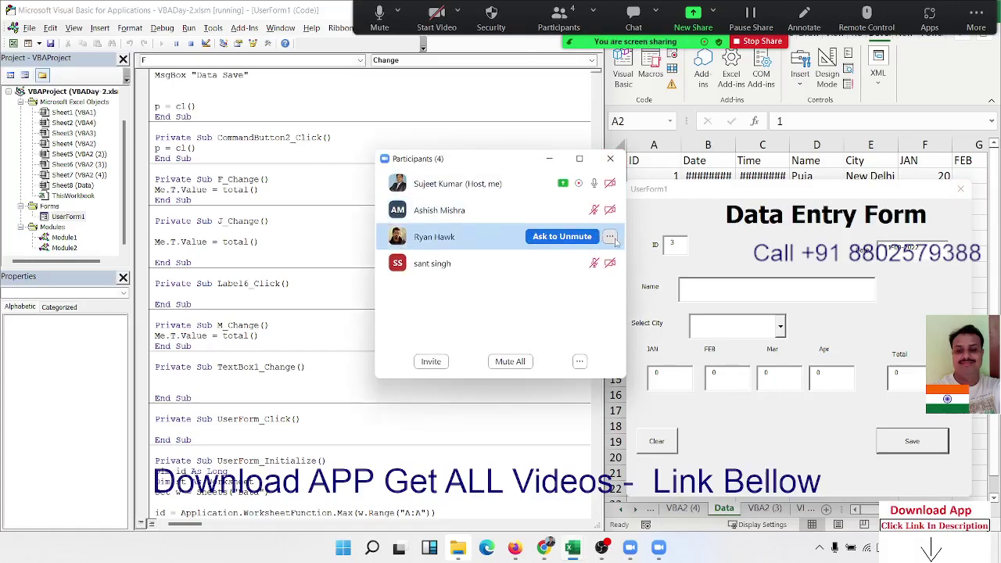
{"action": "left_click", "coordinate": [610, 236]}
{"action": "left_click", "coordinate": [610, 159]}
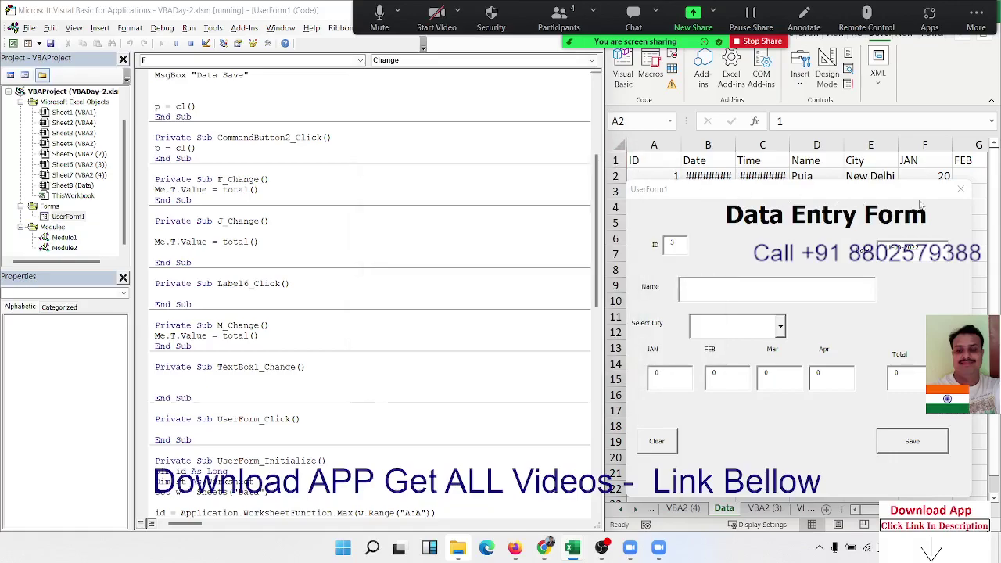
{"action": "left_click", "coordinate": [961, 190]}
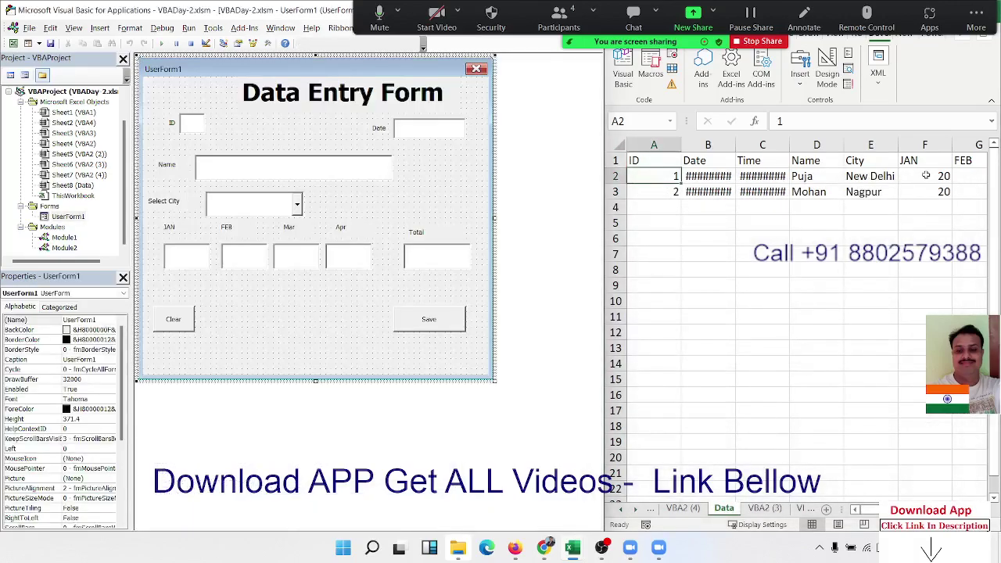
{"action": "mouse_move", "coordinate": [543, 548]}
{"action": "left_click", "coordinate": [470, 485]}
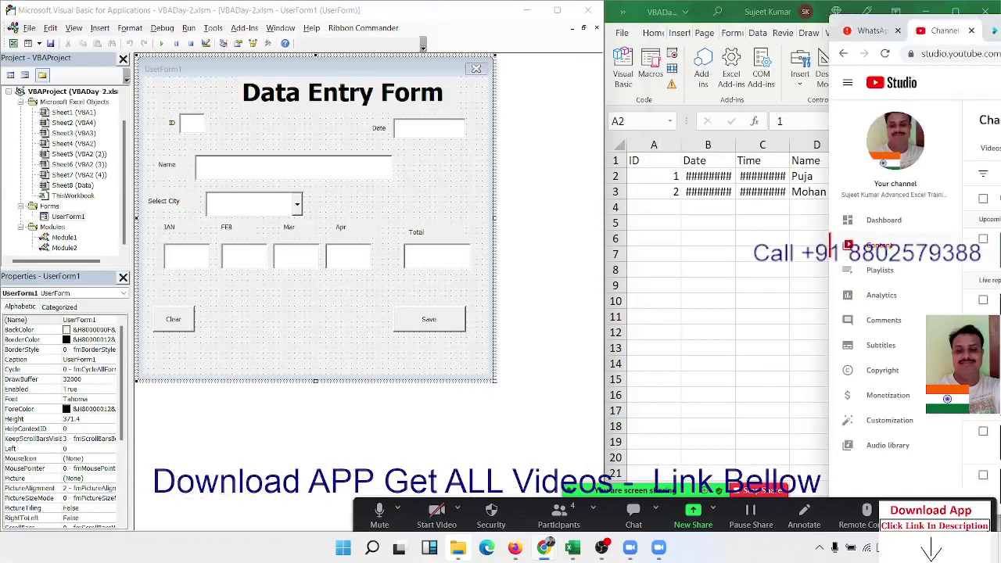
{"action": "key", "text": "alt+Tab"}
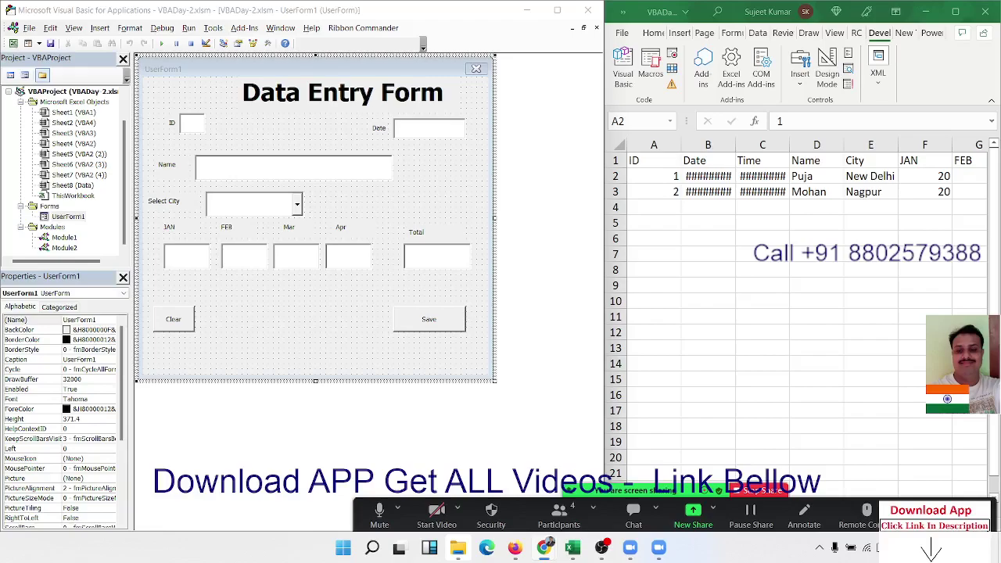
Step: Go to the VBA4 sheet and add two new blank worksheets after it
{"action": "left_click", "coordinate": [785, 269]}
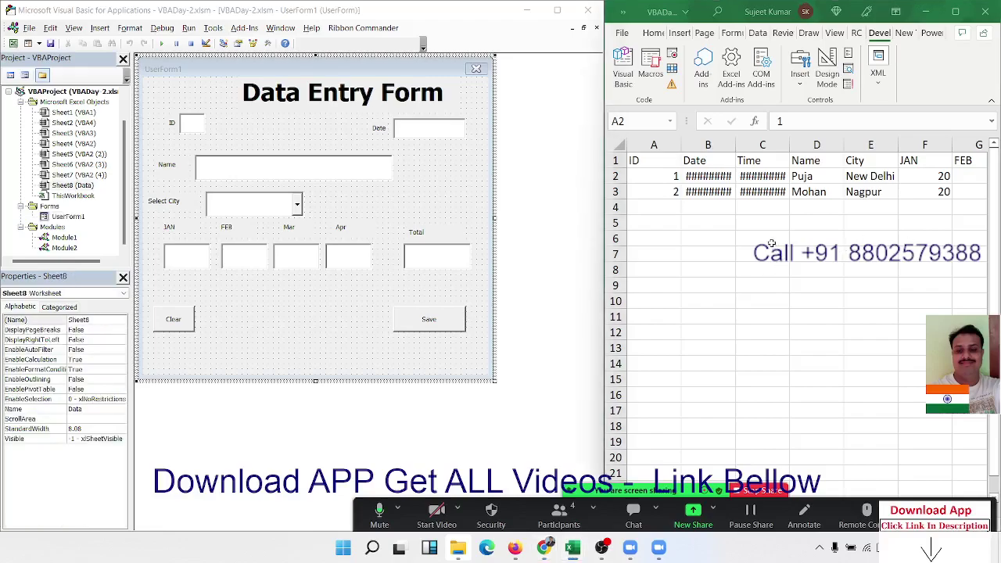
{"action": "left_click", "coordinate": [762, 270]}
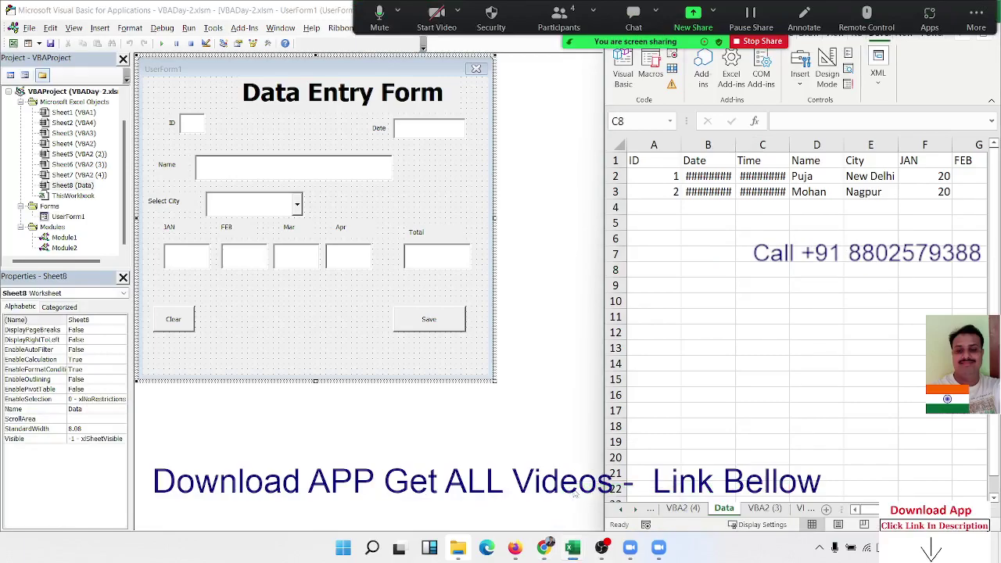
{"action": "double_click", "coordinate": [635, 510]}
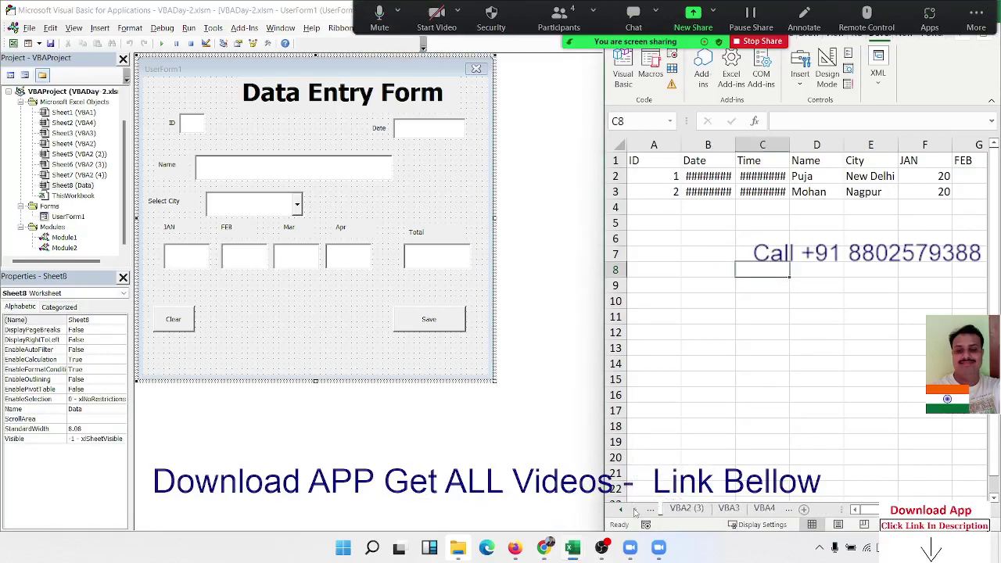
{"action": "left_click", "coordinate": [720, 509]}
{"action": "left_click", "coordinate": [761, 510]}
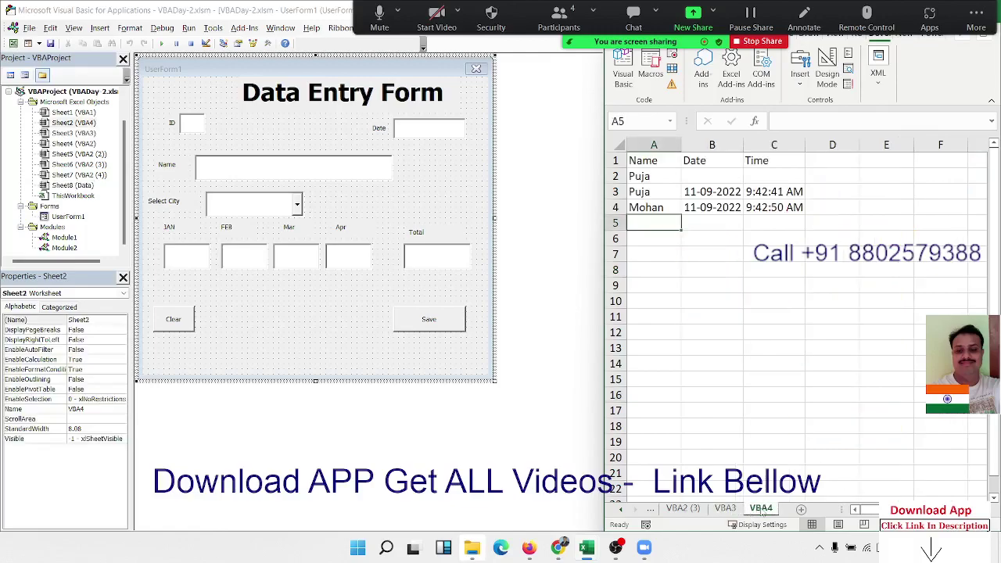
{"action": "left_click", "coordinate": [800, 509]}
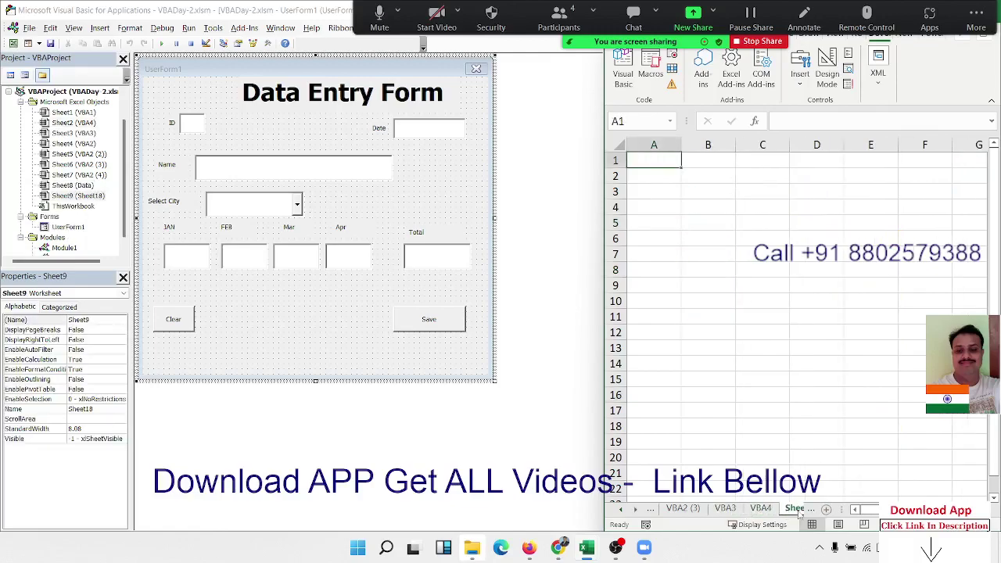
{"action": "left_click", "coordinate": [825, 509]}
Step: Rename Sheet18 to Mail and select its cell A1
{"action": "left_click", "coordinate": [751, 509]}
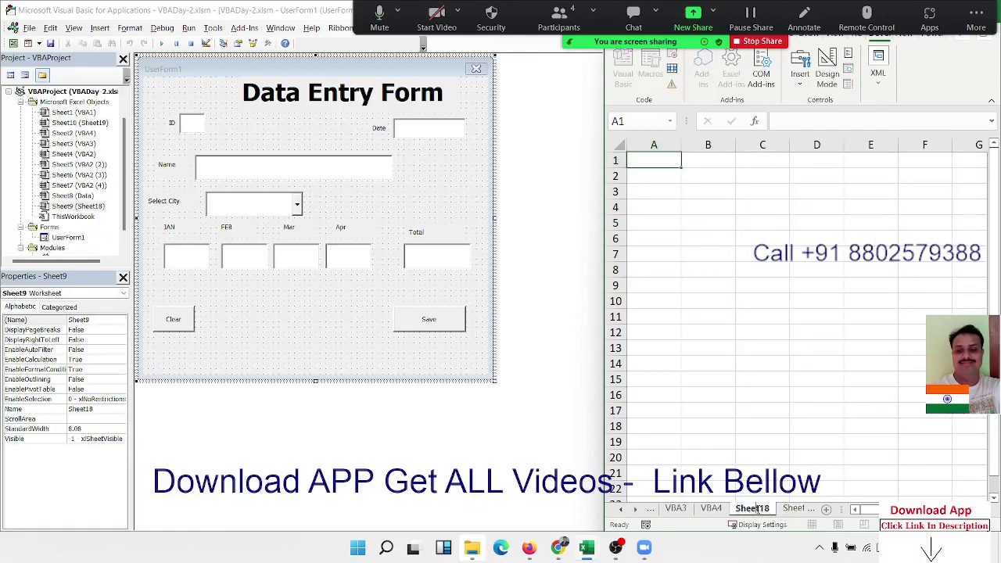
{"action": "double_click", "coordinate": [756, 509]}
{"action": "type", "text": "Mail"}
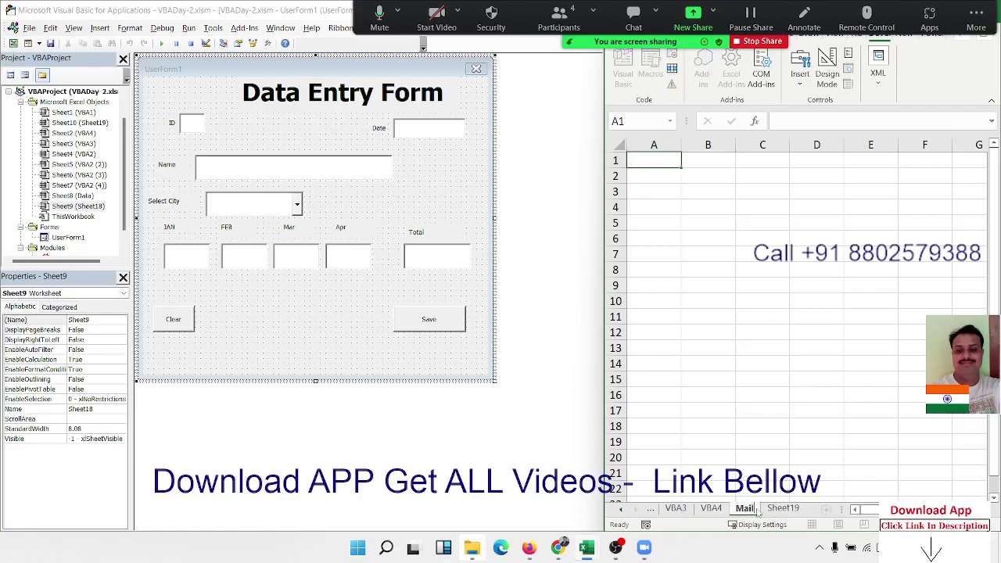
{"action": "left_click", "coordinate": [711, 349]}
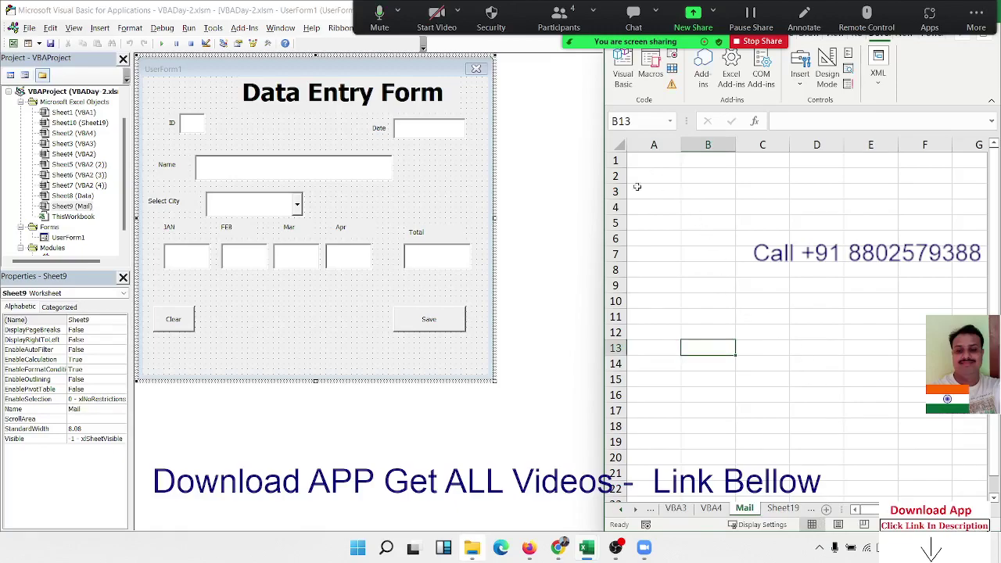
{"action": "left_click", "coordinate": [641, 157]}
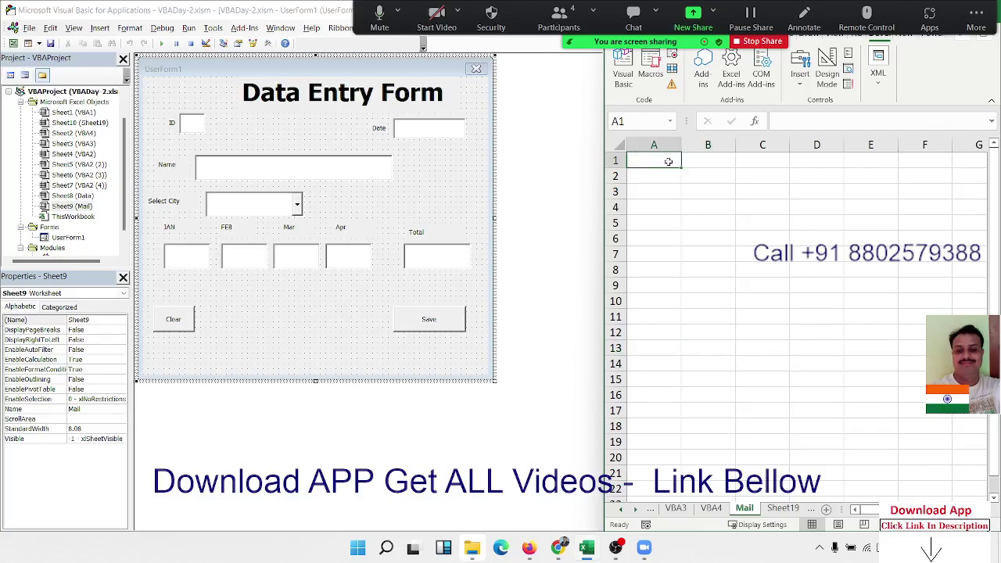
Step: Type the header 'Emial' in A1 and the first e-mail address in A2
{"action": "type", "text": "E"}
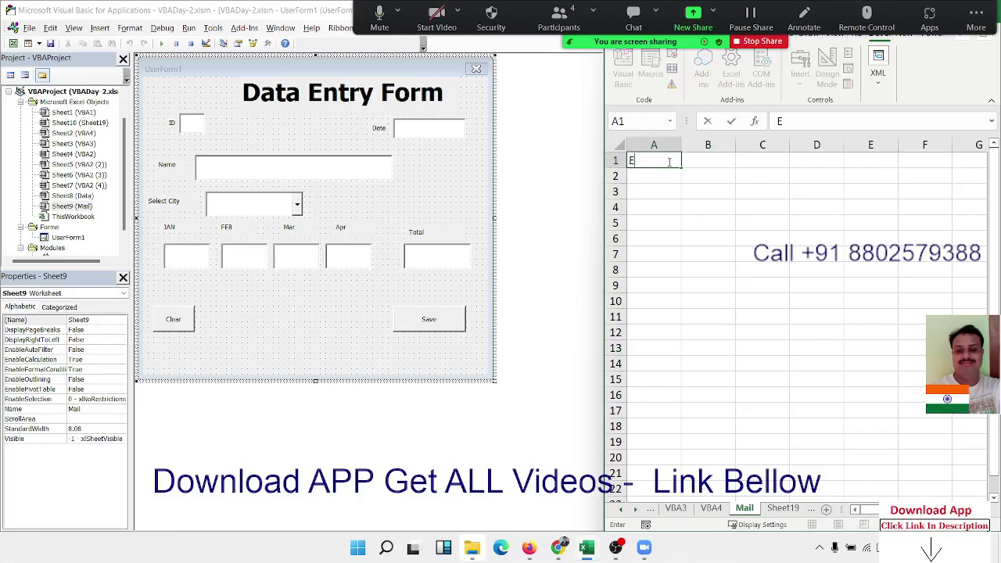
{"action": "type", "text": "mial"}
{"action": "key", "text": "Return"}
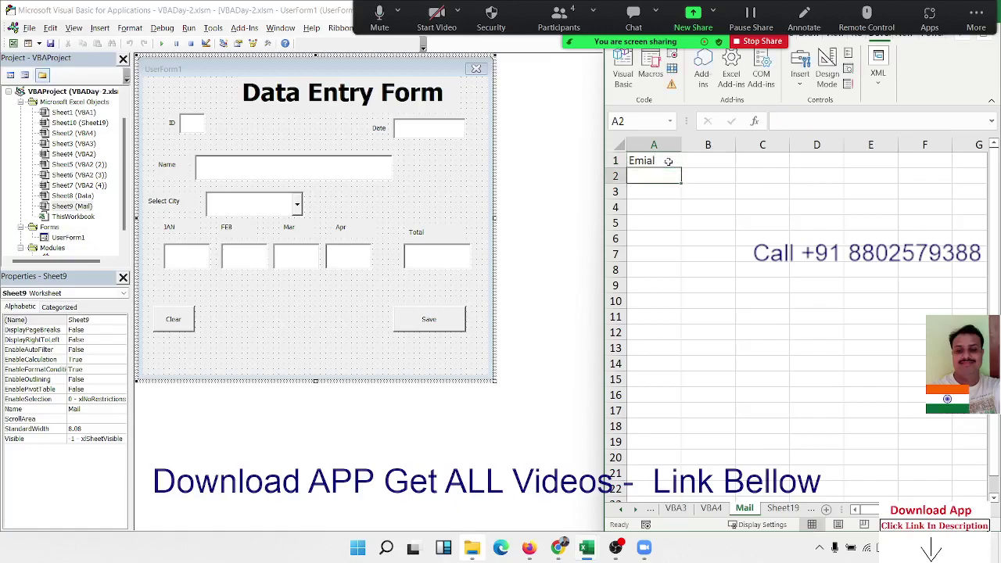
{"action": "type", "text": "ipt"}
{"action": "key", "text": "BackSpace"}
{"action": "key", "text": "BackSpace"}
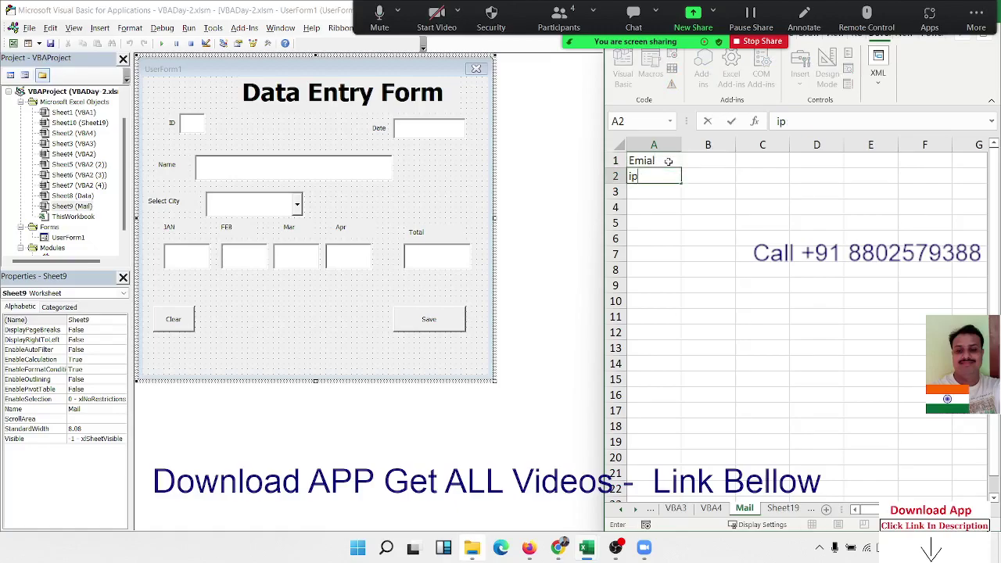
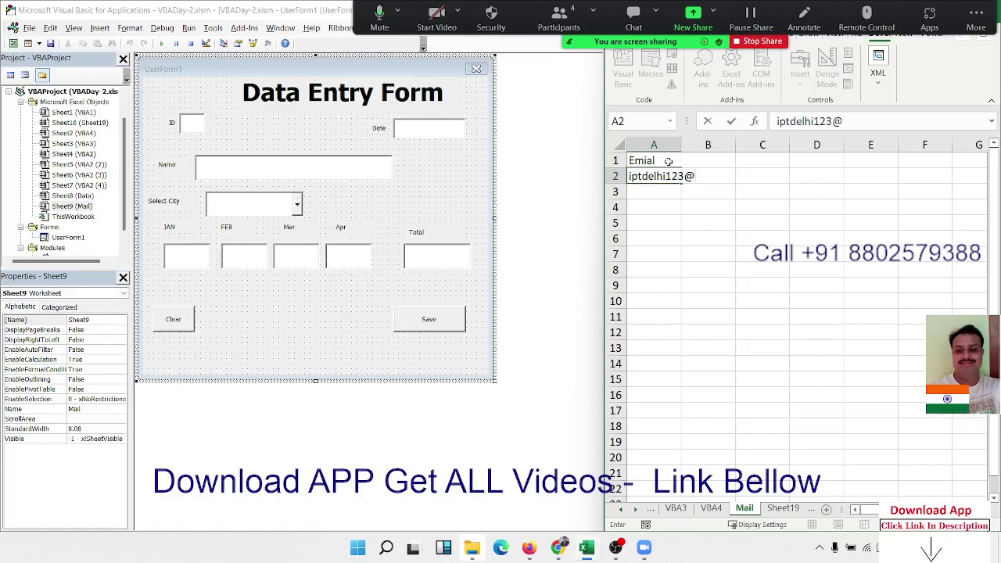
{"action": "key", "text": "Return"}
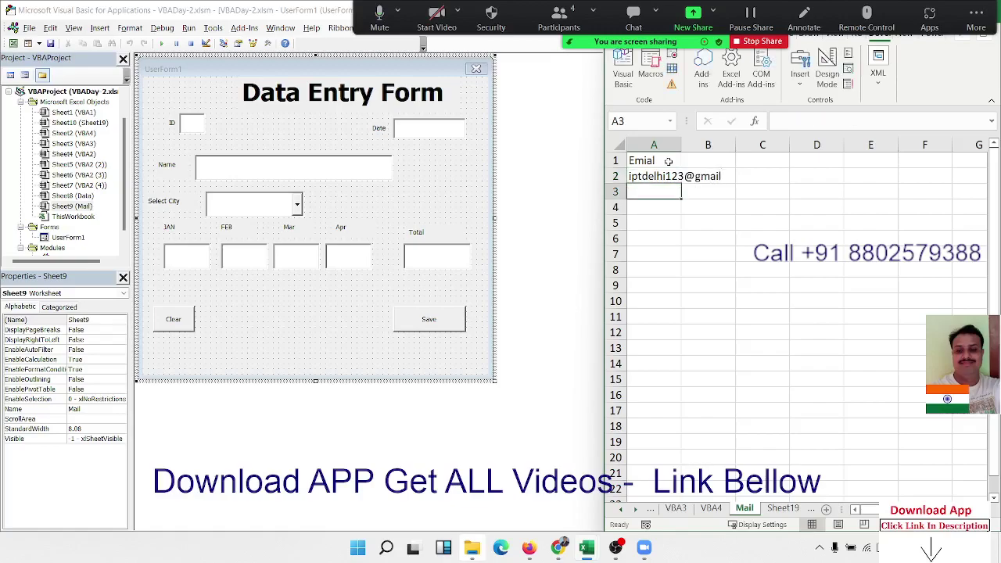
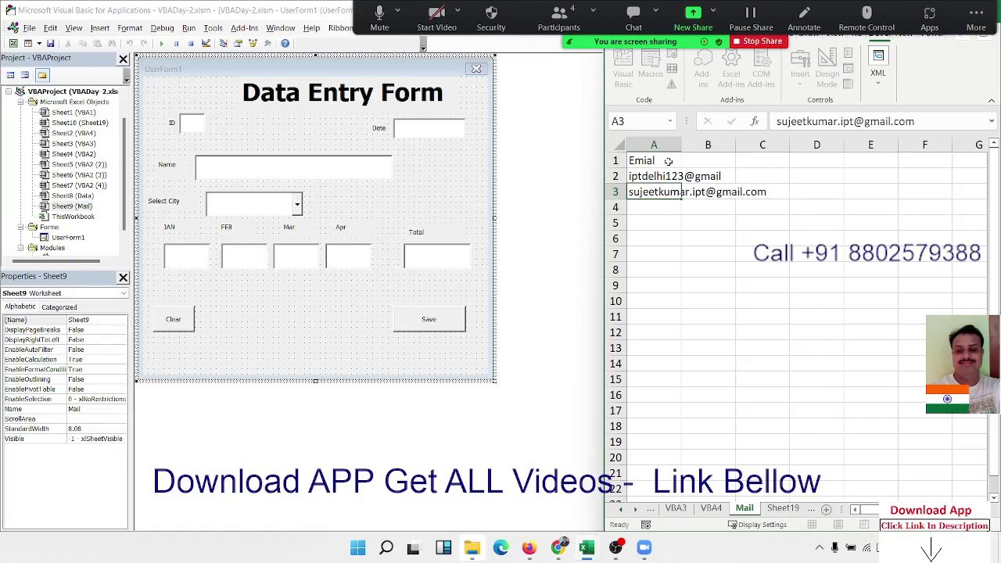
Step: Enter the remaining e-mail addresses in A3 through A6, then show Sheet19
{"action": "key", "text": "Return"}
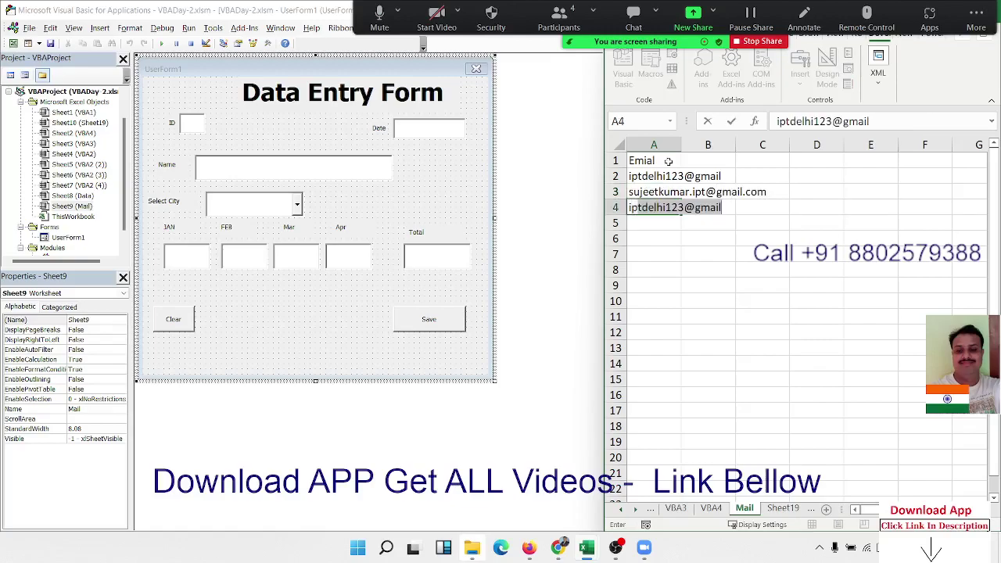
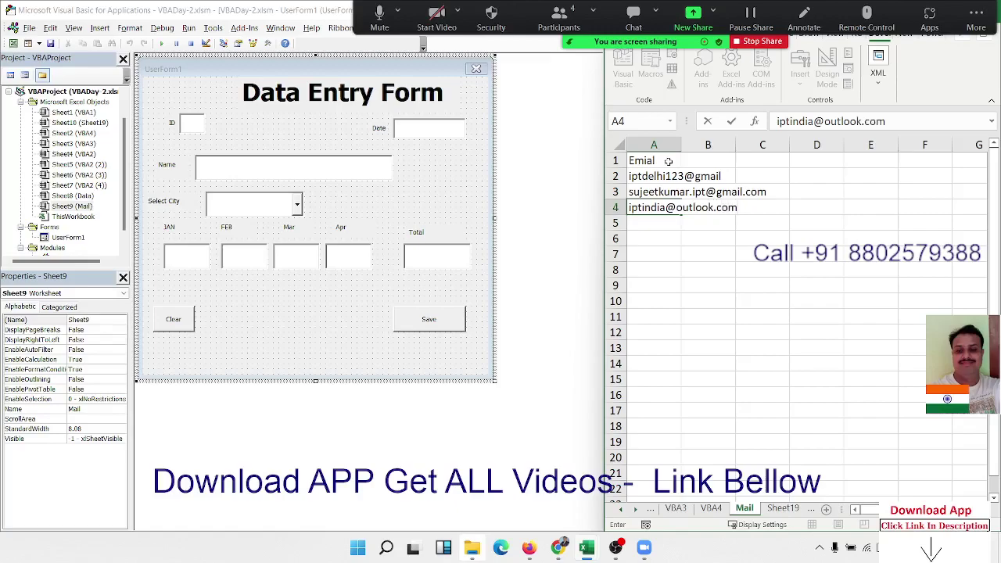
{"action": "key", "text": "Return"}
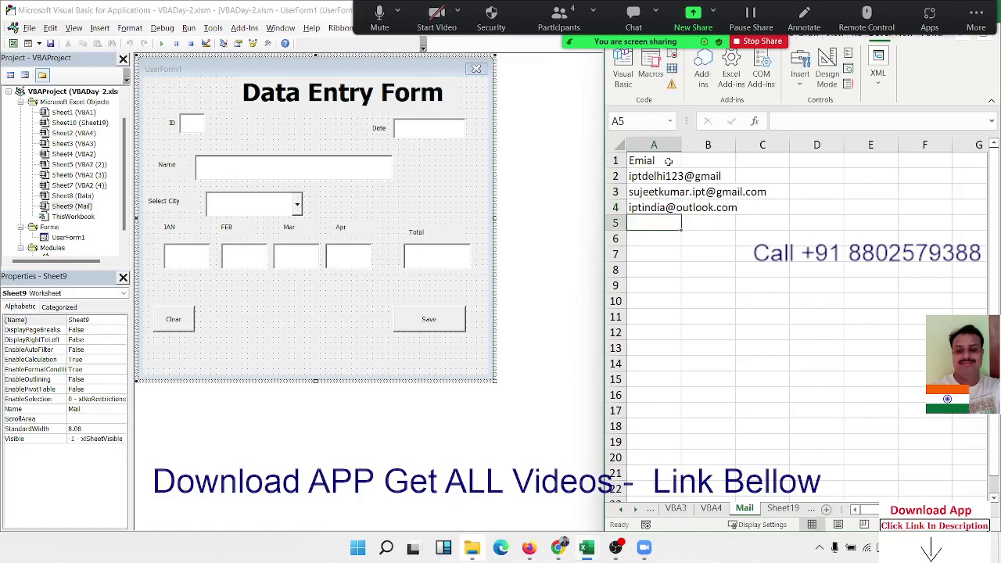
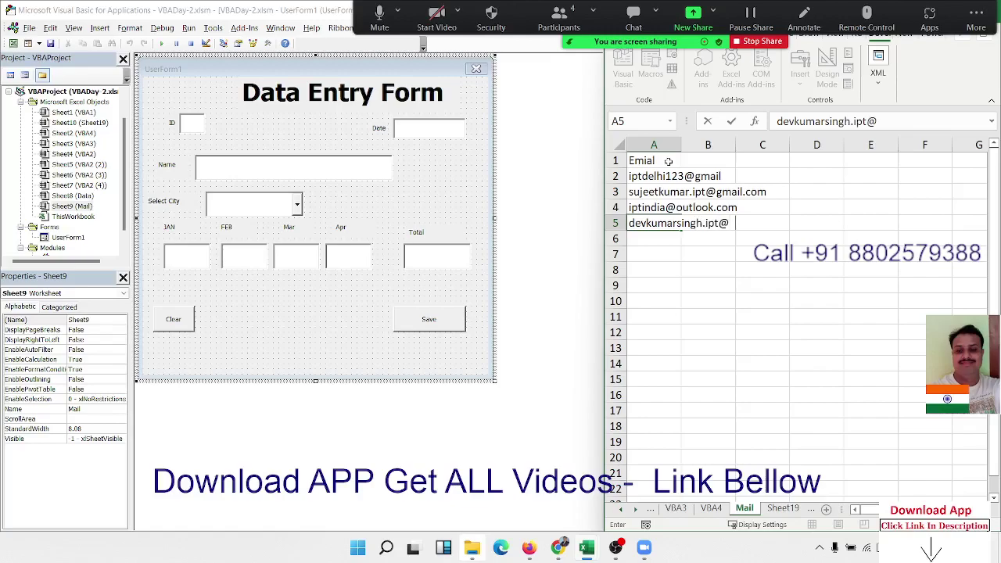
{"action": "key", "text": "Return"}
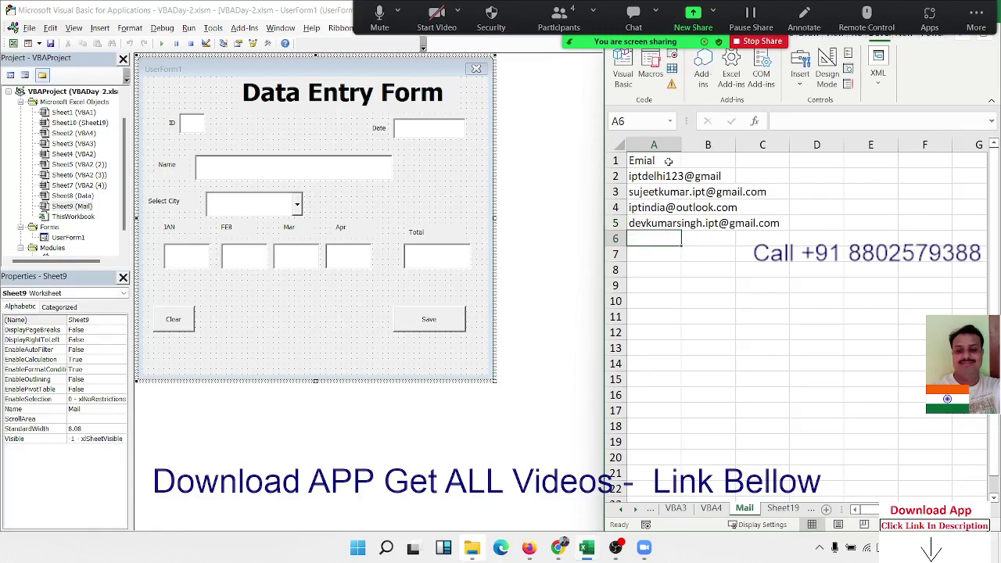
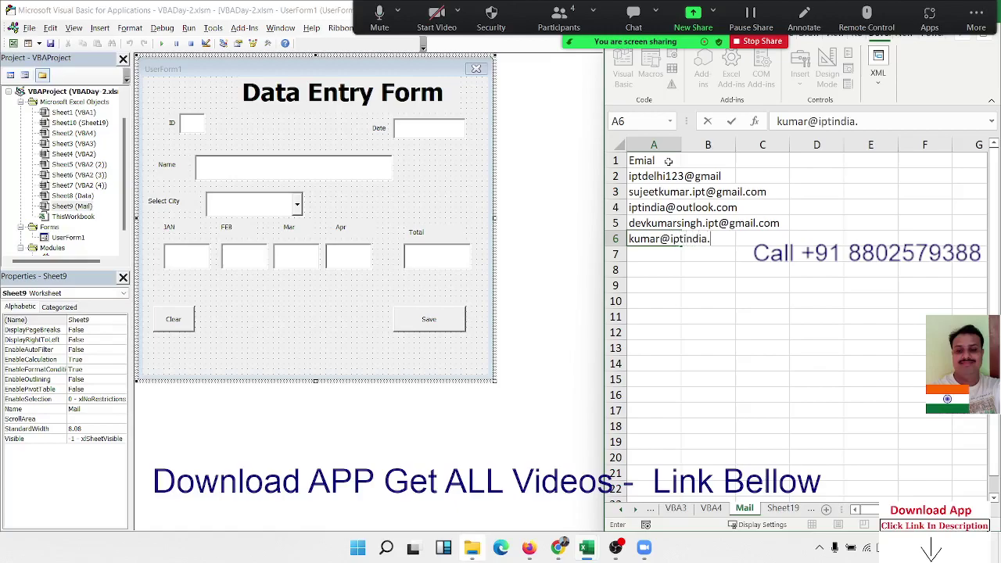
{"action": "key", "text": "Return"}
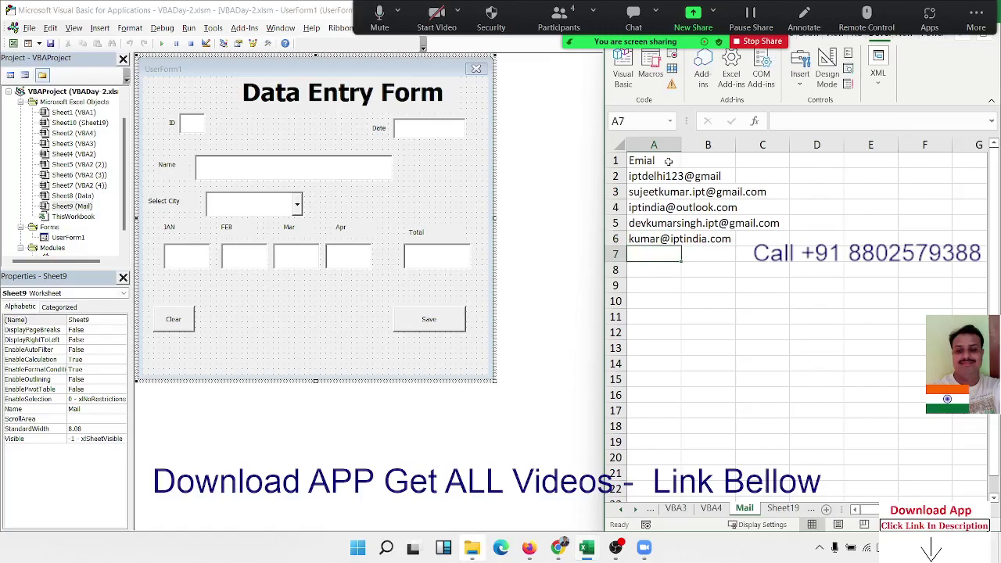
{"action": "left_click", "coordinate": [782, 508]}
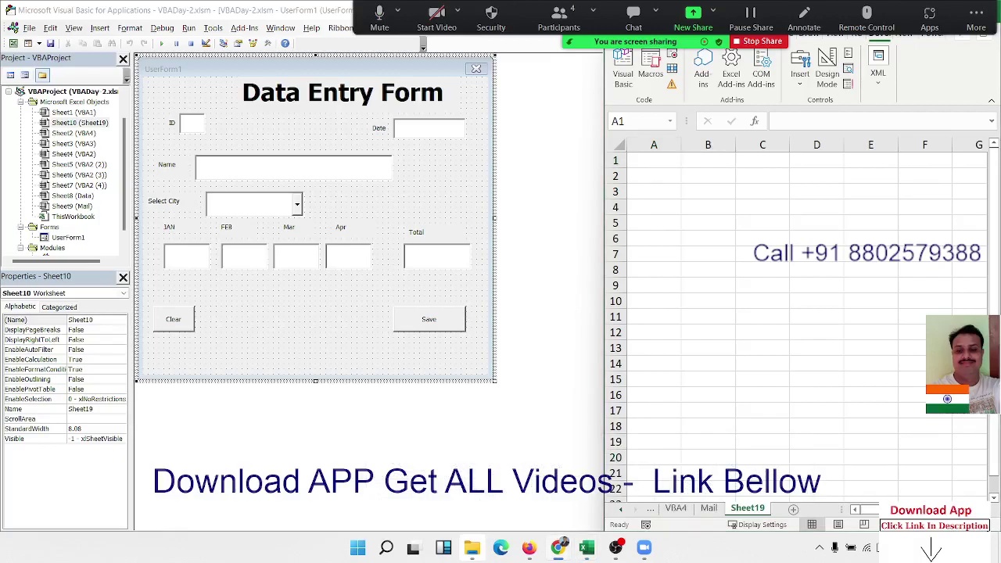
Step: Search the Start menu for Outlook and launch the Outlook app
{"action": "key", "text": "super"}
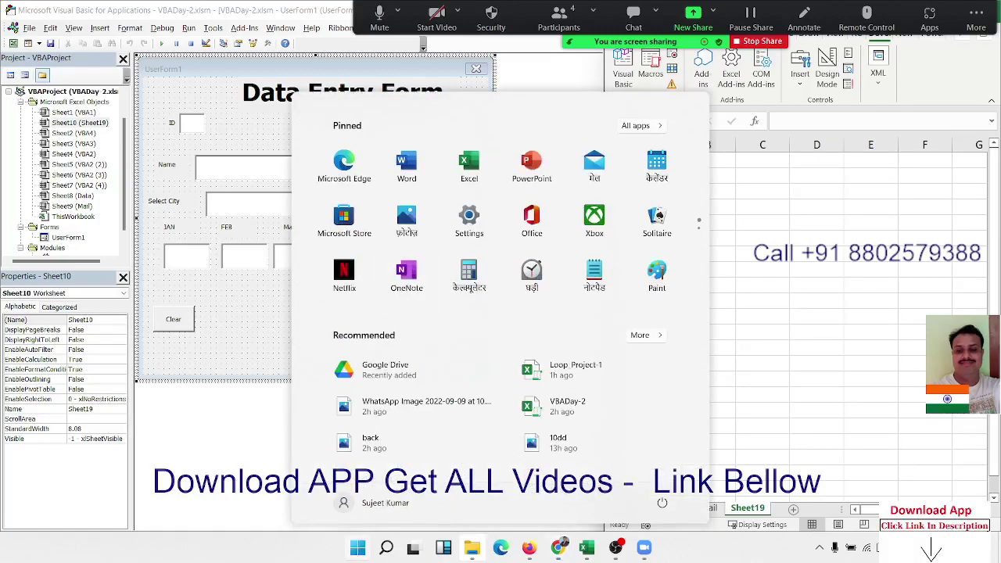
{"action": "type", "text": "t"}
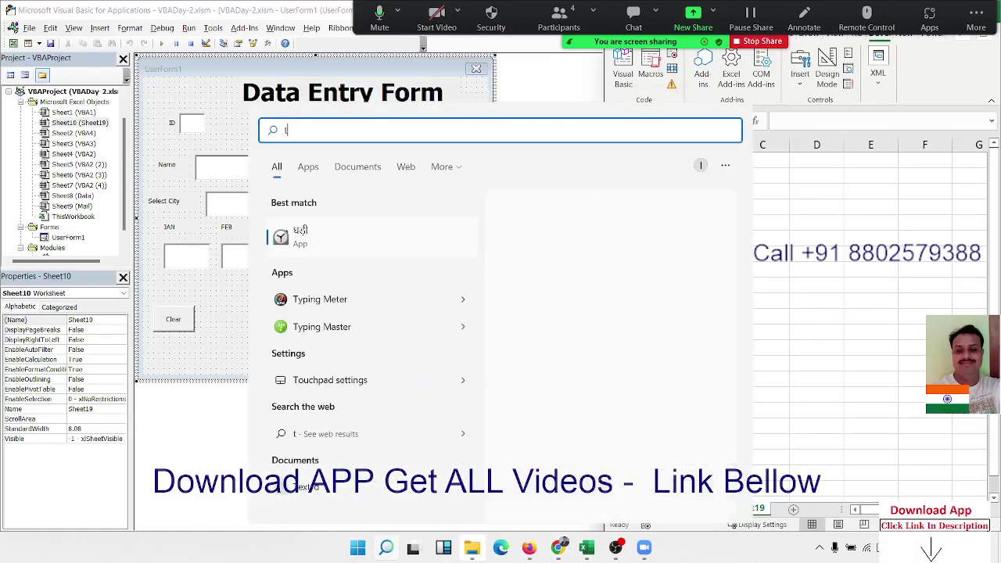
{"action": "type", "text": "out"}
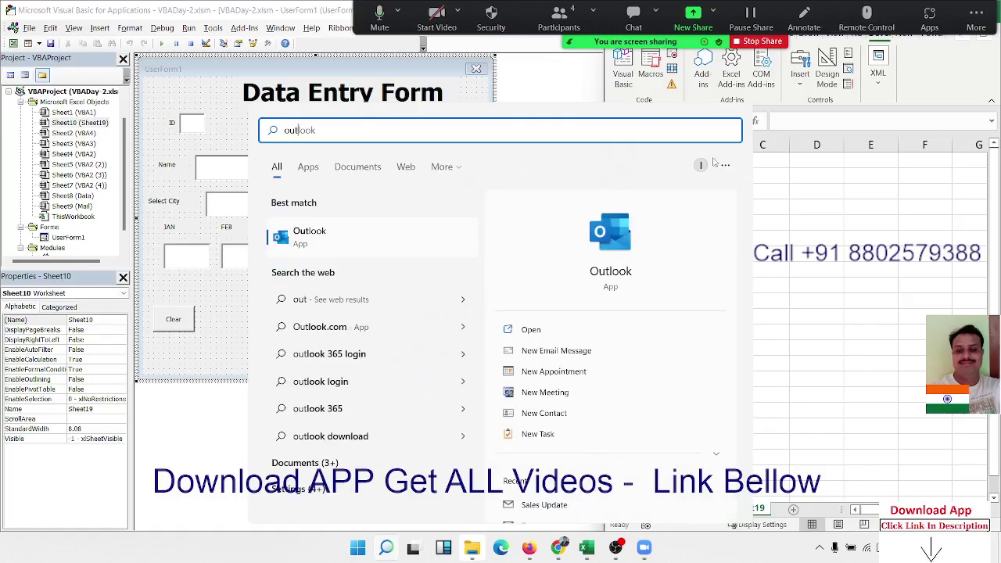
{"action": "left_click", "coordinate": [622, 229]}
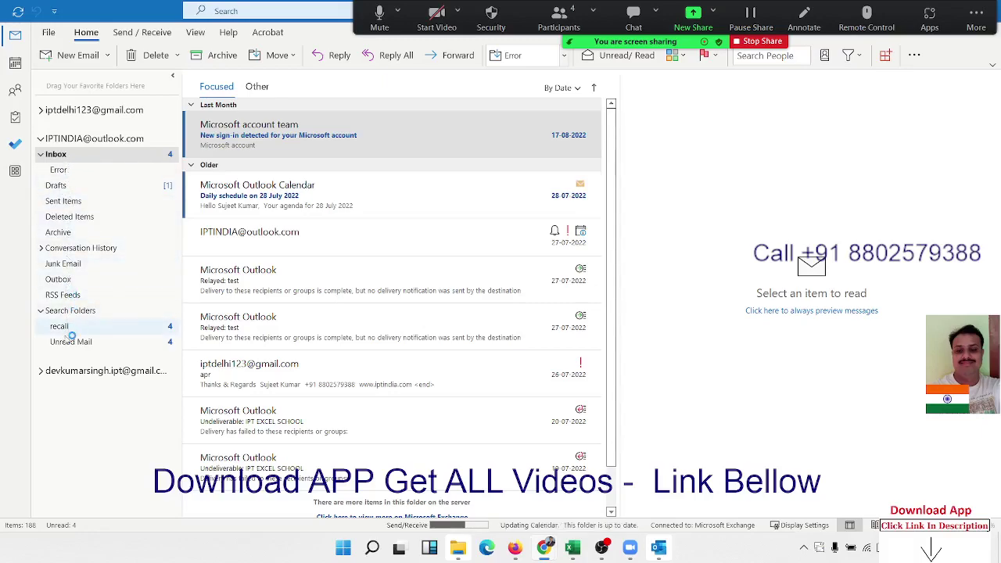
Step: Open the IPT EXCEL SCHOOL message in Sent Items and select its entire course-table body
{"action": "left_click", "coordinate": [66, 202]}
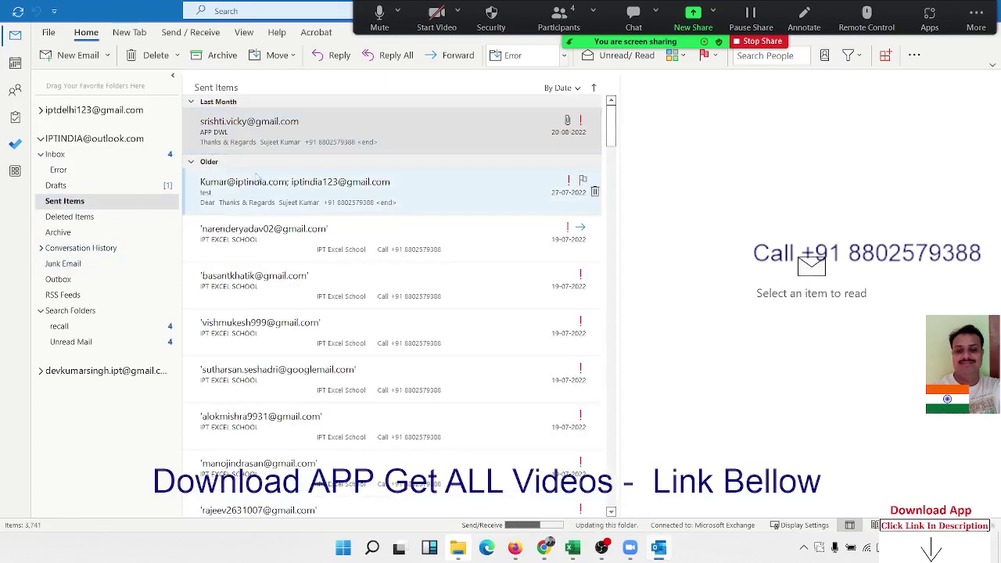
{"action": "left_click", "coordinate": [263, 192]}
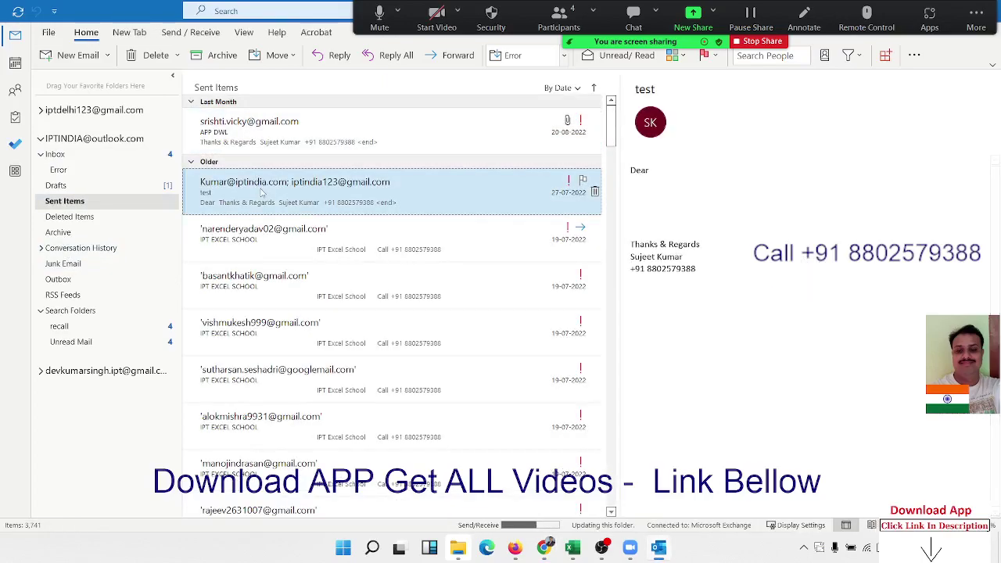
{"action": "left_click", "coordinate": [258, 241]}
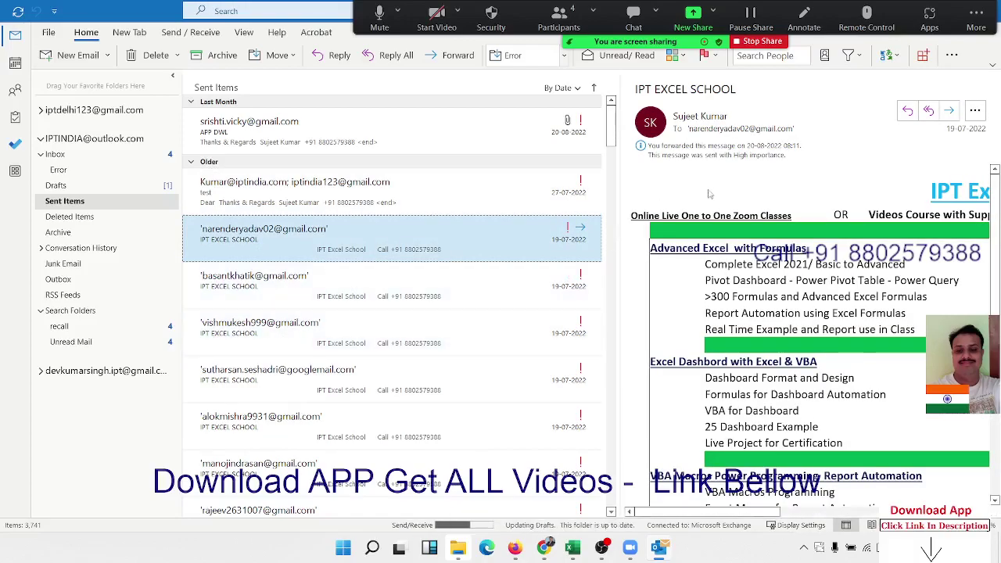
{"action": "left_click_drag", "start_coordinate": [907, 195], "coordinate": [954, 301]}
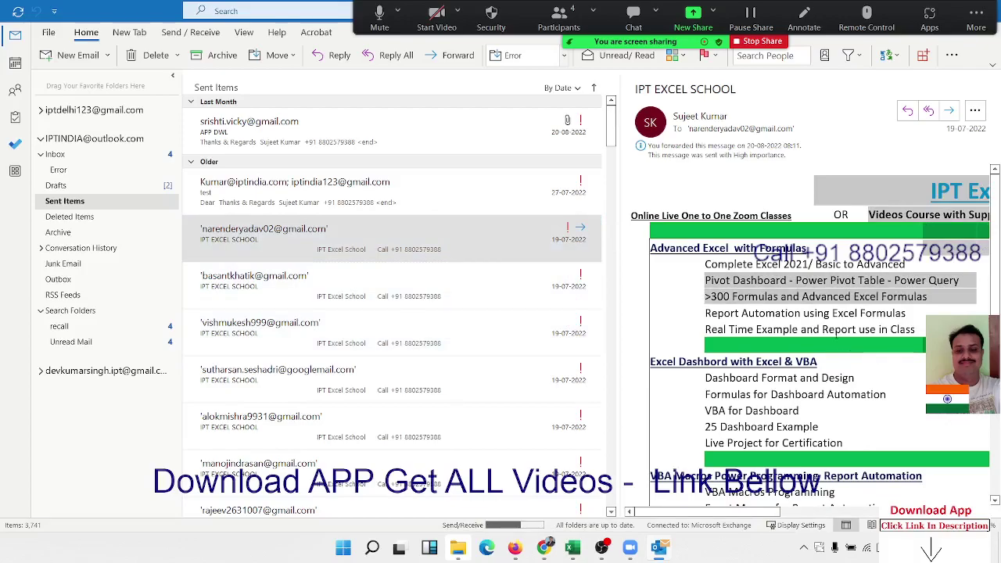
{"action": "scroll", "coordinate": [837, 334], "scroll_direction": "down", "scroll_amount": 5}
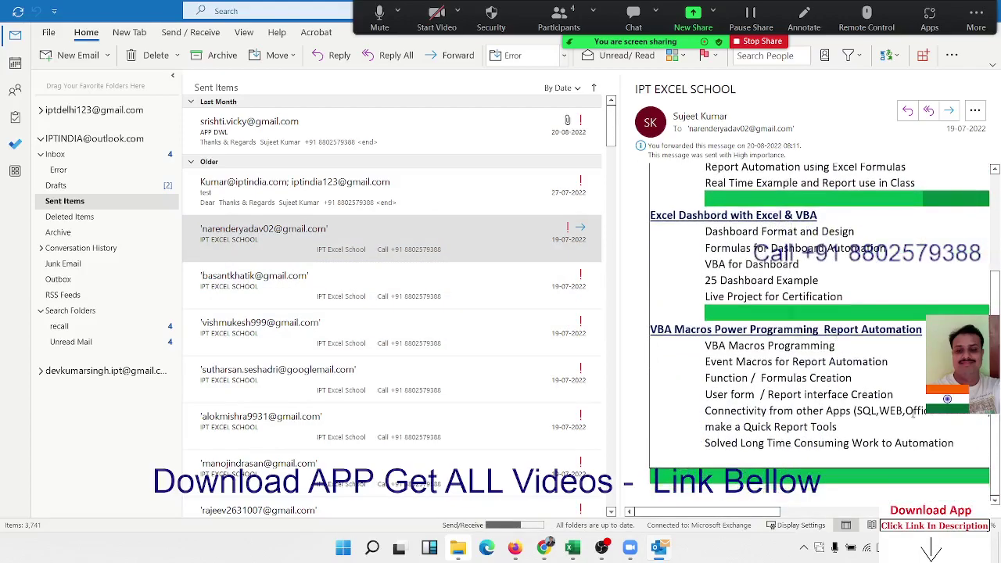
{"action": "triple_click", "coordinate": [958, 452]}
{"action": "left_click_drag", "start_coordinate": [969, 475], "coordinate": [970, 479]}
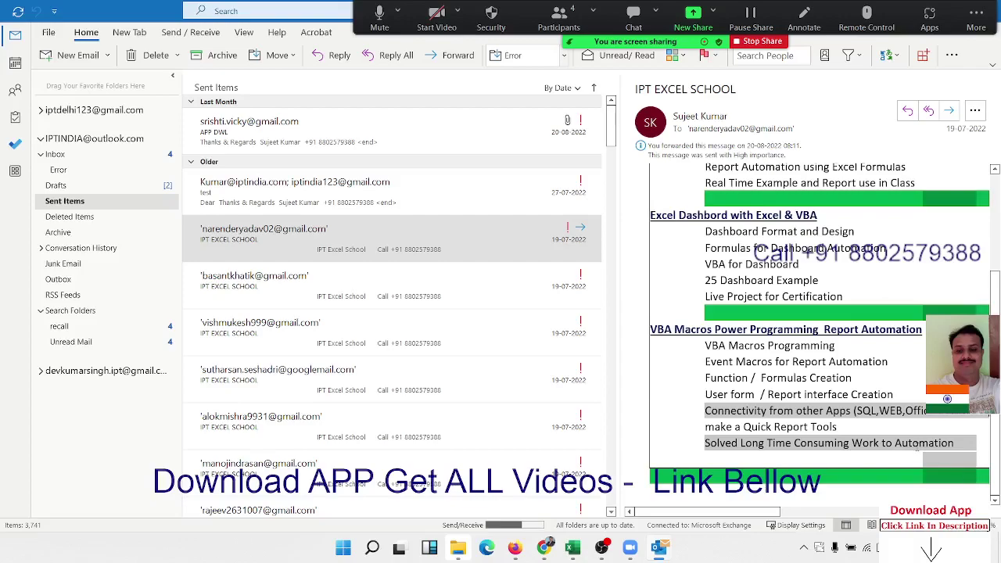
{"action": "left_click_drag", "start_coordinate": [857, 410], "coordinate": [991, 412]}
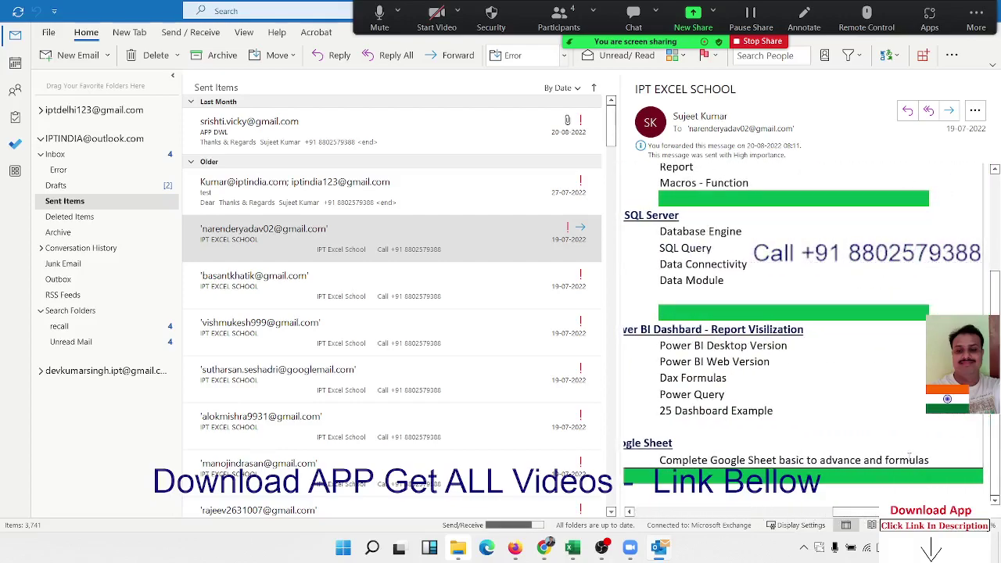
{"action": "key", "text": "ctrl+a"}
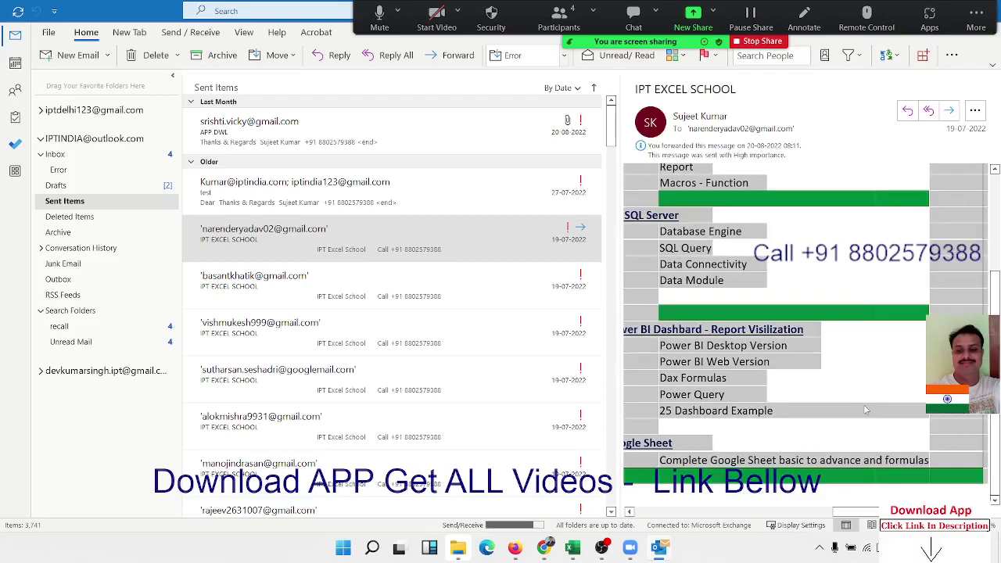
{"action": "left_click", "coordinate": [865, 410]}
Step: Back in Excel, name the pasted course-table range aa and move the meeting toolbar aside
{"action": "key", "text": "super+Tab"}
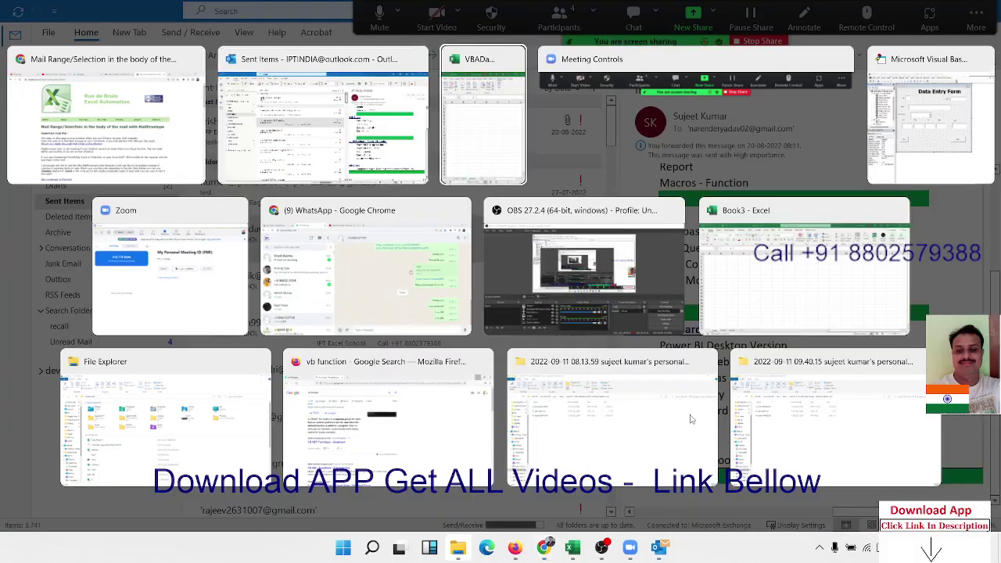
{"action": "left_click", "coordinate": [722, 233]}
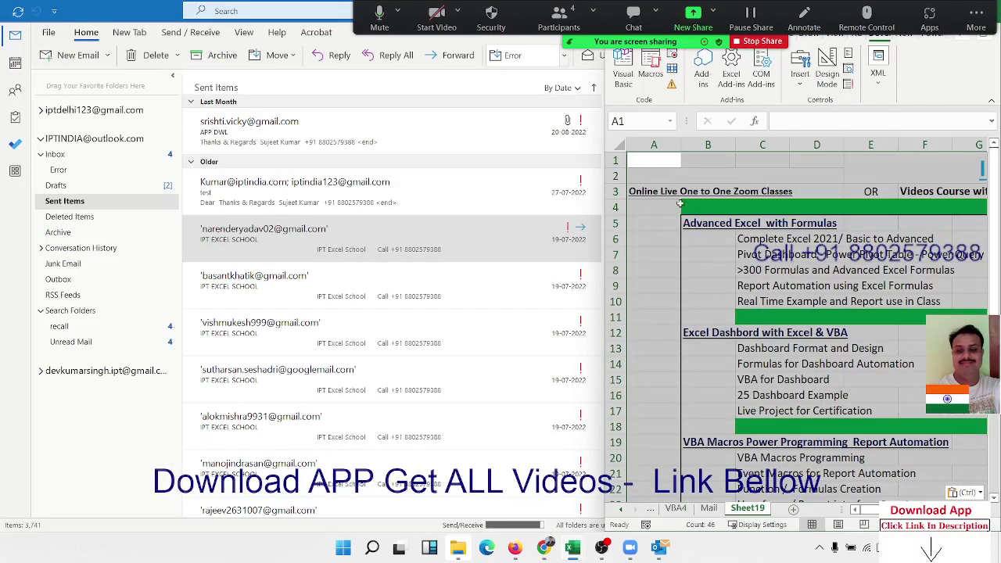
{"action": "left_click", "coordinate": [644, 121]}
{"action": "type", "text": "a"}
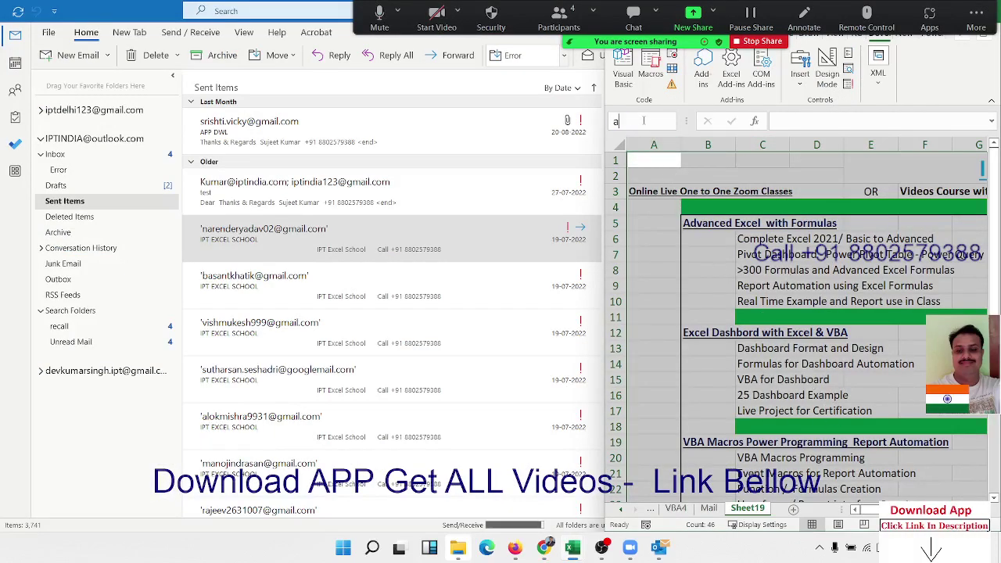
{"action": "type", "text": "a"}
{"action": "key", "text": "Return"}
{"action": "left_click_drag", "start_coordinate": [869, 510], "coordinate": [882, 510]}
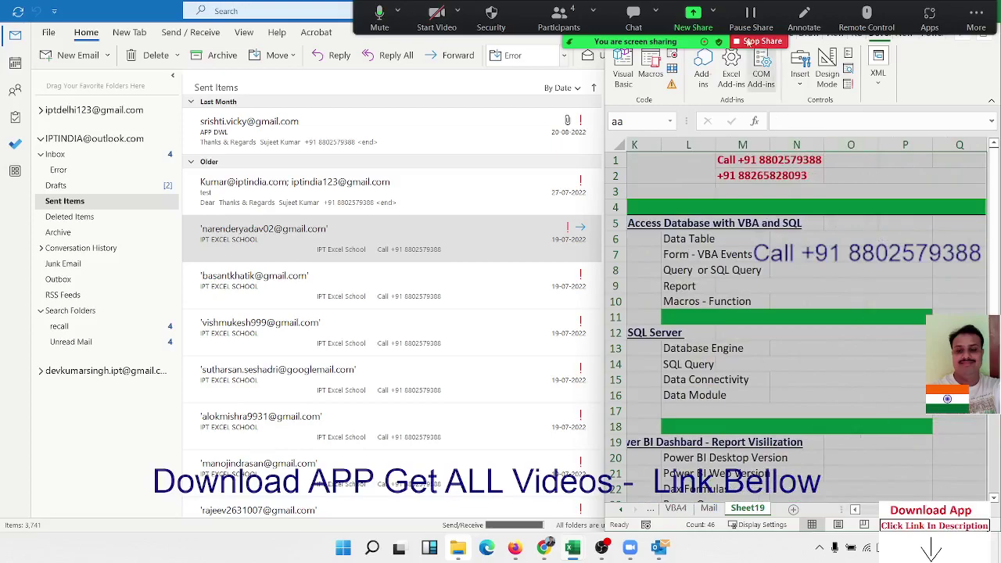
{"action": "left_click_drag", "start_coordinate": [564, 38], "coordinate": [565, 534]}
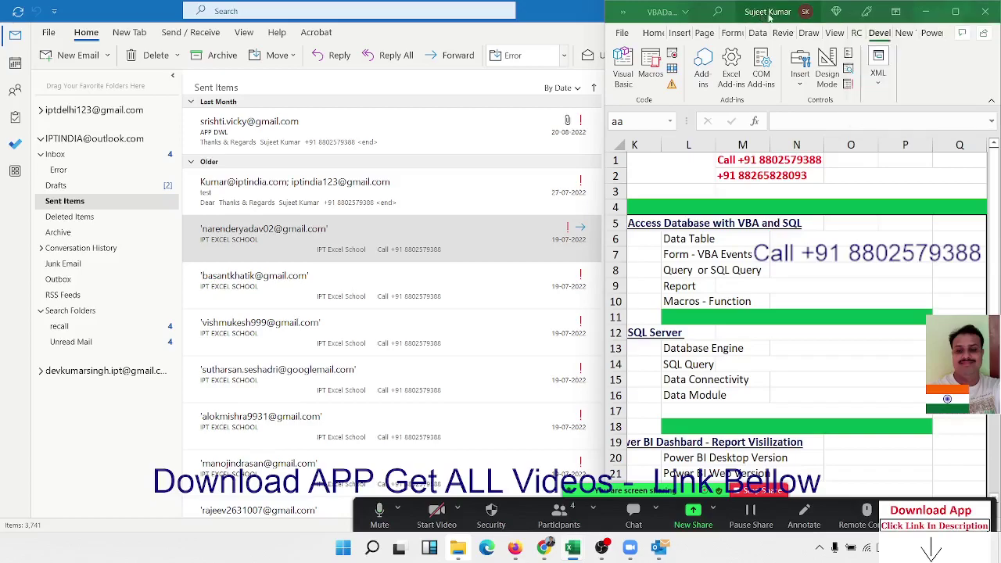
Step: Maximize Excel and return to column A of row 7 on Sheet19
{"action": "left_click", "coordinate": [956, 13]}
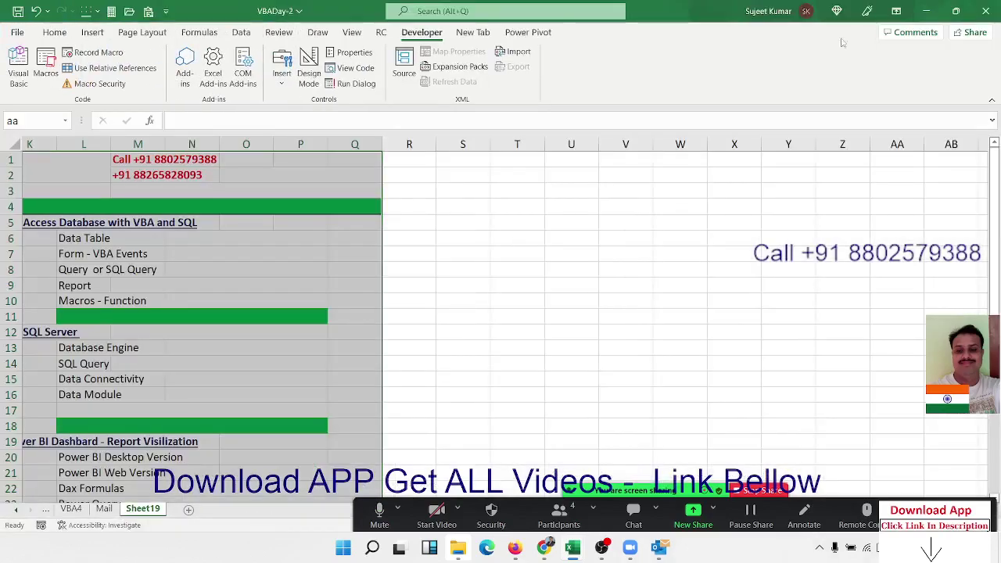
{"action": "left_click", "coordinate": [558, 256]}
{"action": "key", "text": "ctrl+Left"}
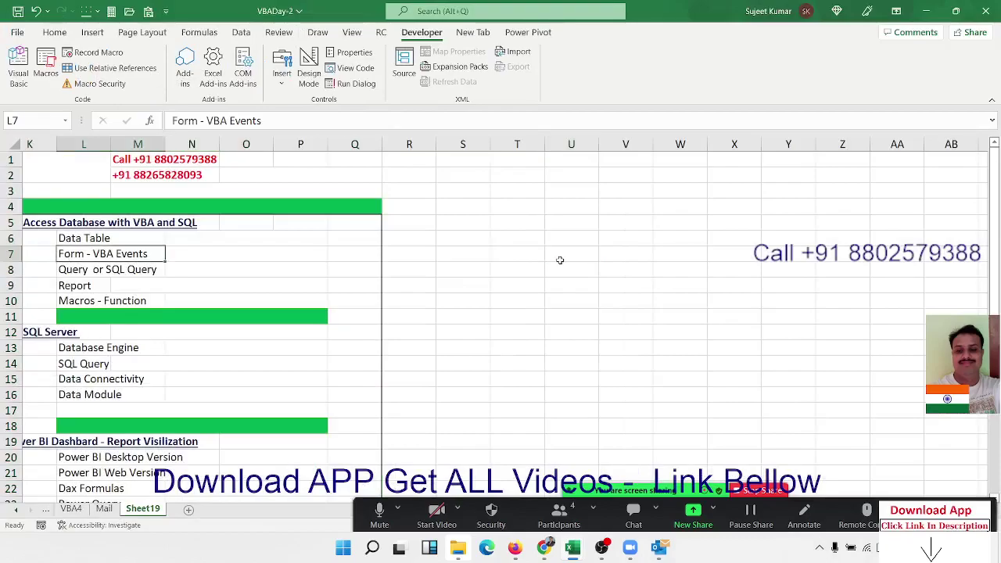
{"action": "key", "text": "Home"}
{"action": "scroll", "coordinate": [564, 264], "scroll_direction": "down", "scroll_amount": 5}
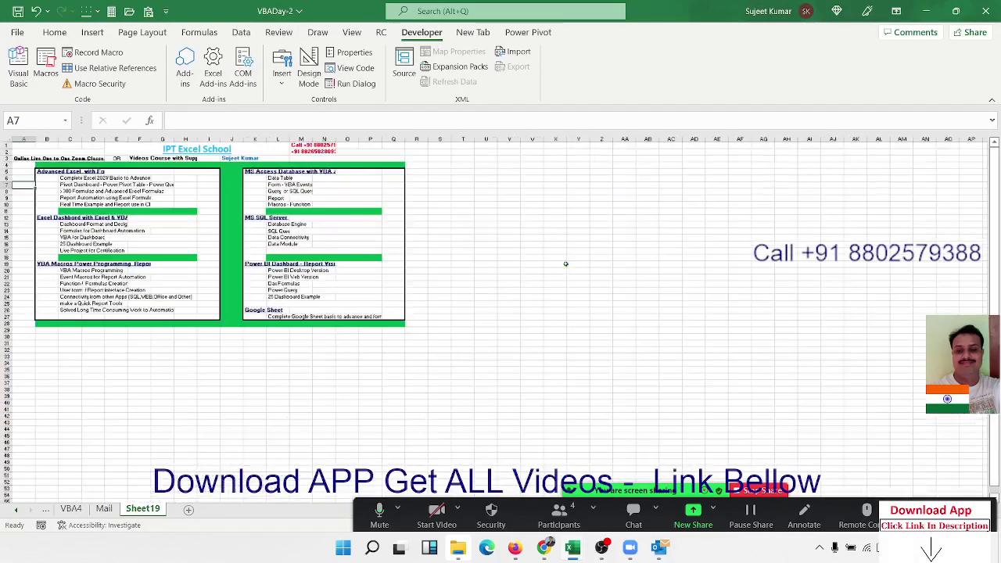
{"action": "scroll", "coordinate": [504, 270], "scroll_direction": "up", "scroll_amount": 3}
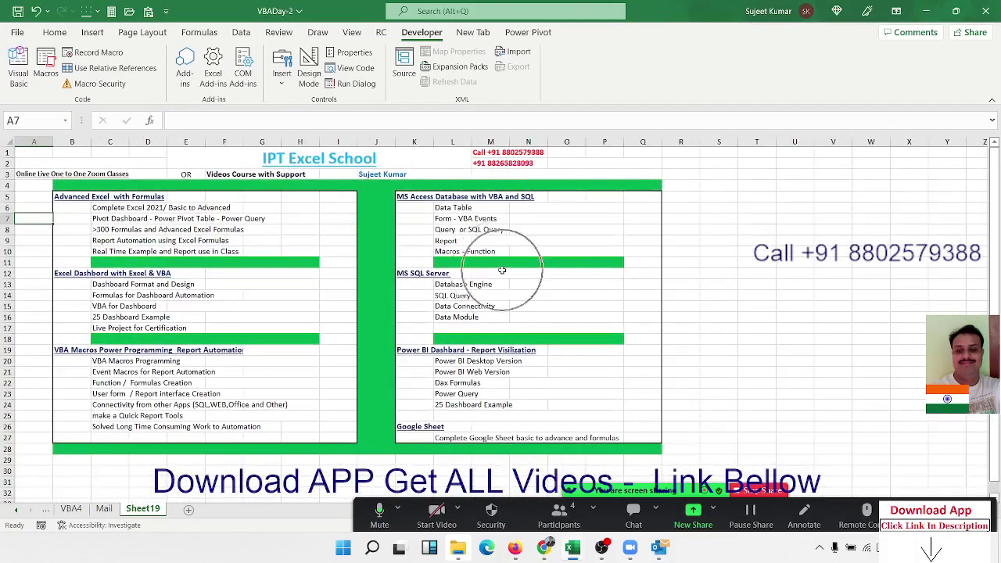
Step: Review the IPT EXCEL SCHOOL message in its own Outlook window, then minimize Outlook
{"action": "key", "text": "alt+Tab"}
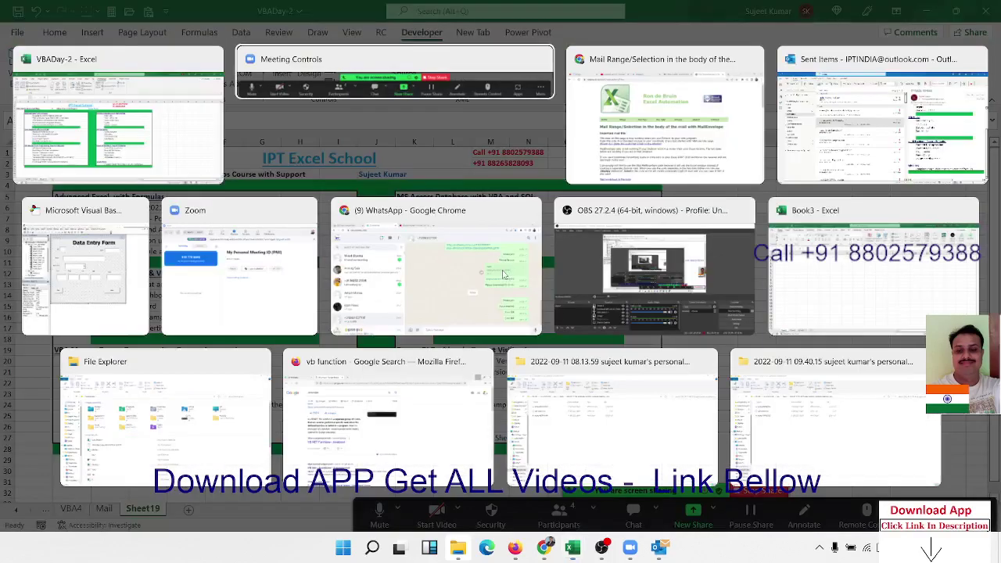
{"action": "left_click", "coordinate": [802, 145]}
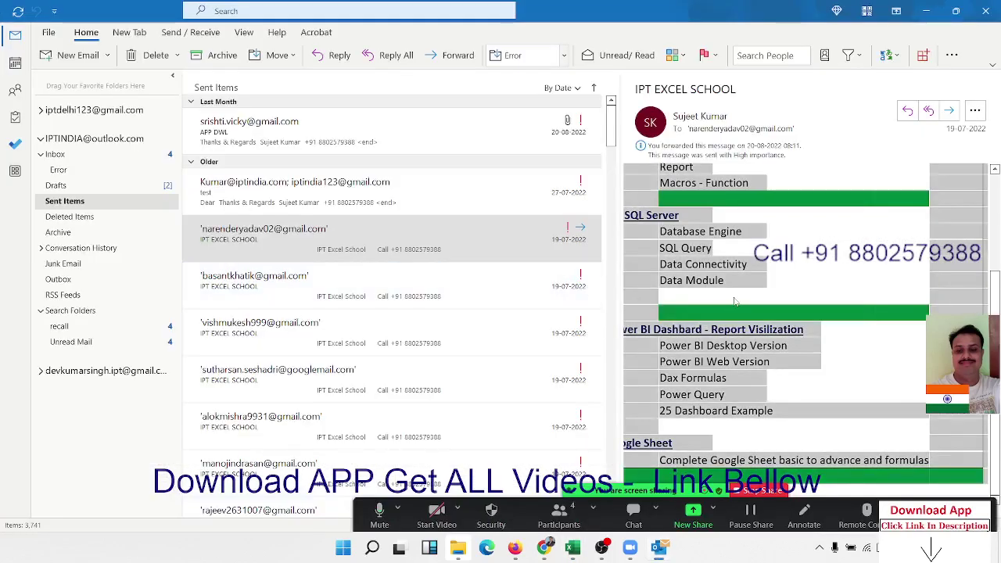
{"action": "left_click", "coordinate": [334, 251]}
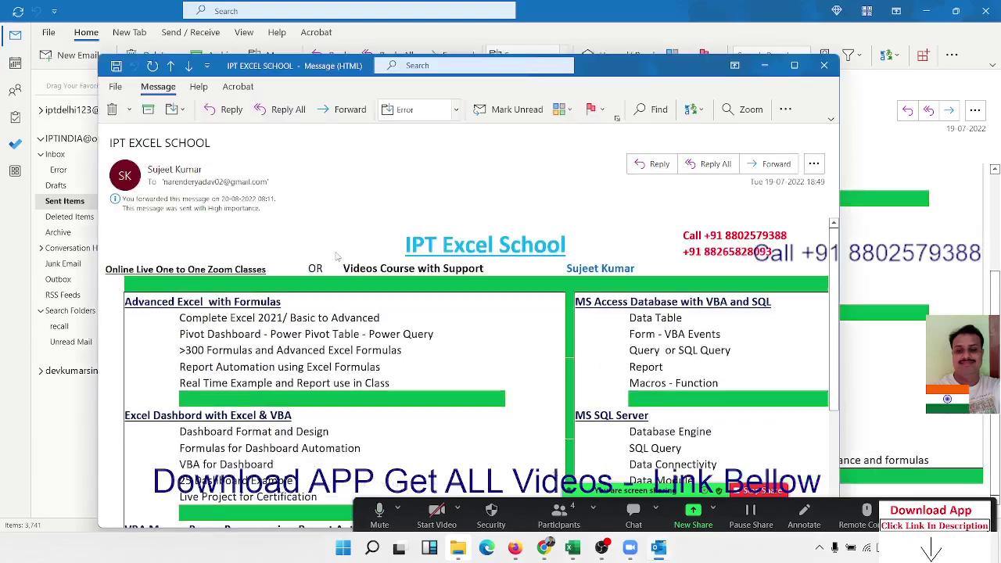
{"action": "scroll", "coordinate": [336, 251], "scroll_direction": "down", "scroll_amount": 3}
{"action": "scroll", "coordinate": [336, 251], "scroll_direction": "up", "scroll_amount": 3}
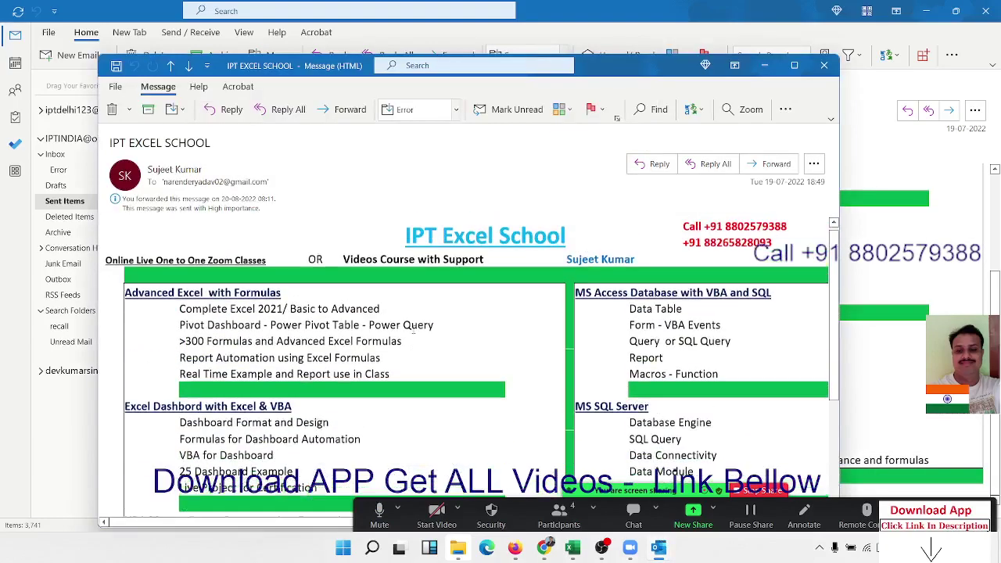
{"action": "left_click", "coordinate": [824, 64]}
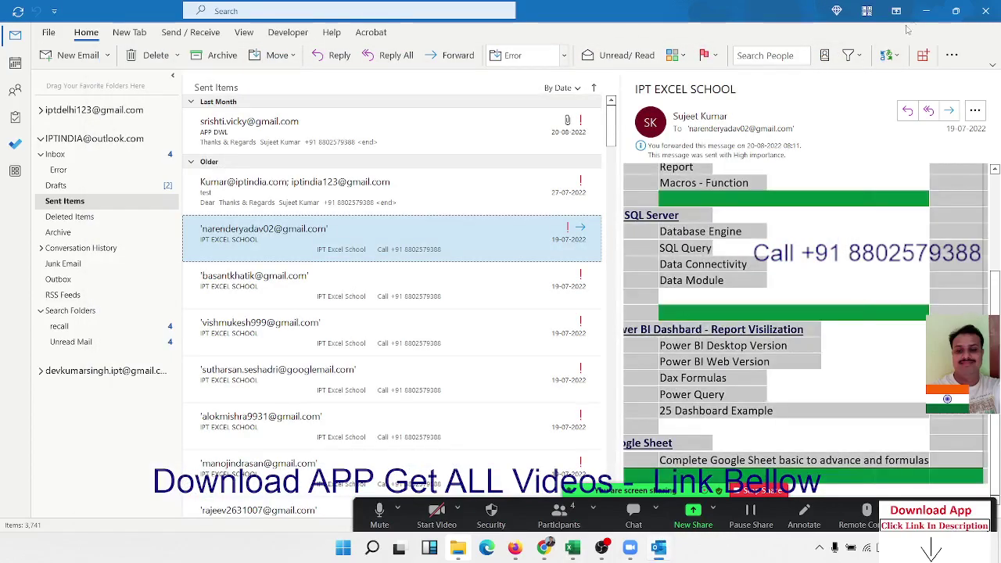
{"action": "left_click", "coordinate": [927, 12]}
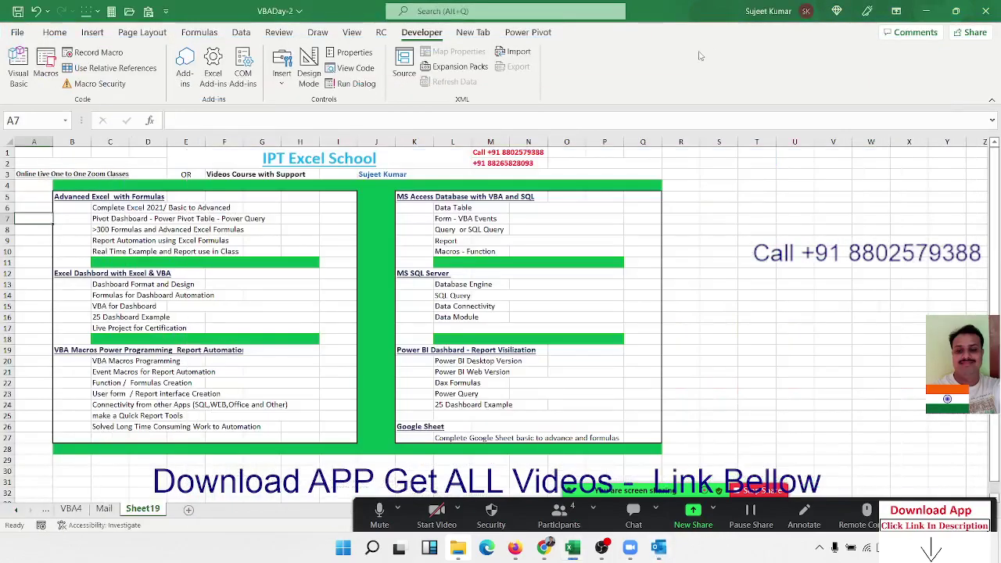
Step: Cycle through open windows with Alt+Tab until the VBA editor is in front
{"action": "key", "text": "alt+Tab"}
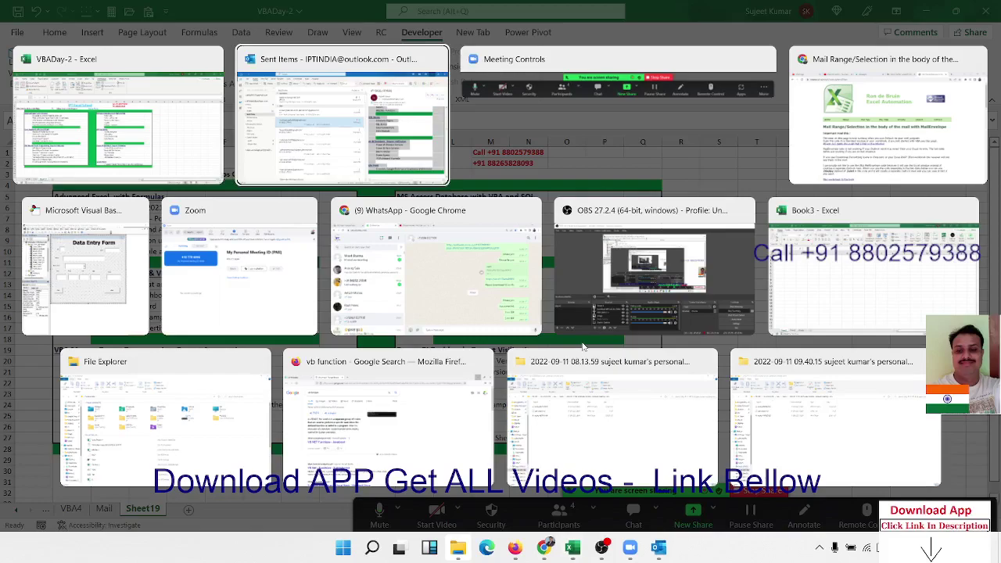
{"action": "key", "text": "Tab"}
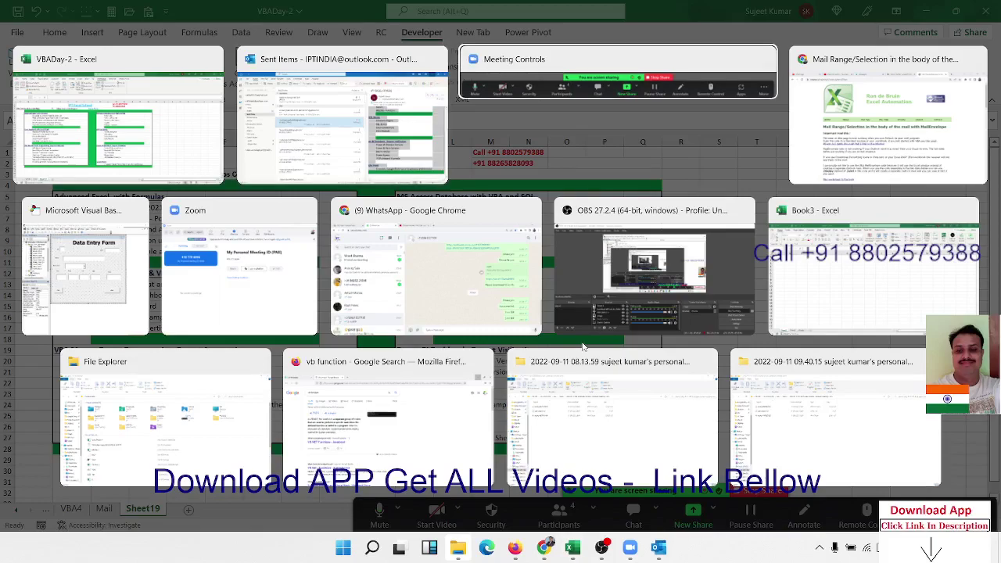
{"action": "key", "text": "Tab"}
{"action": "key", "text": "Tab"}
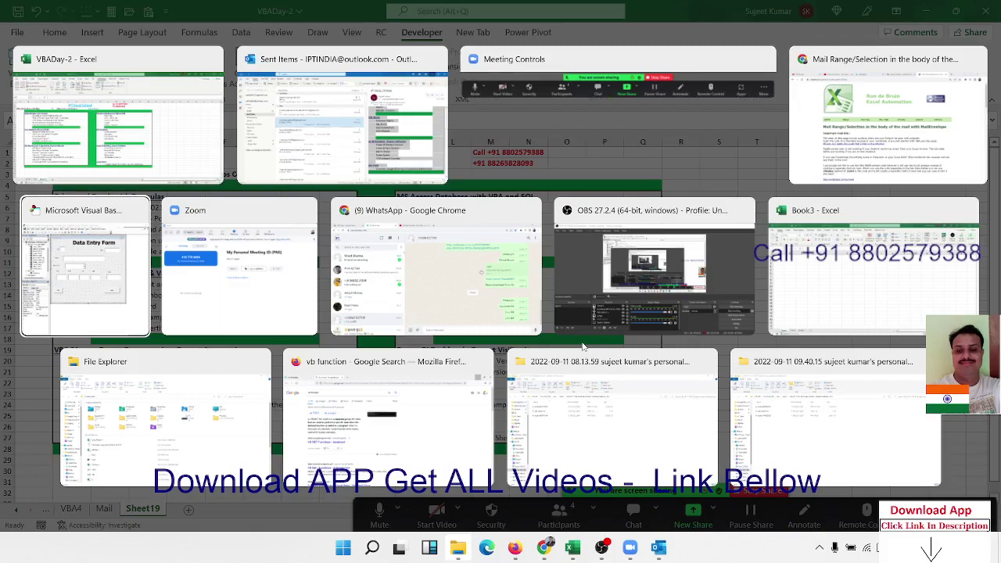
{"action": "key", "text": "Tab"}
{"action": "key", "text": "shift+Tab"}
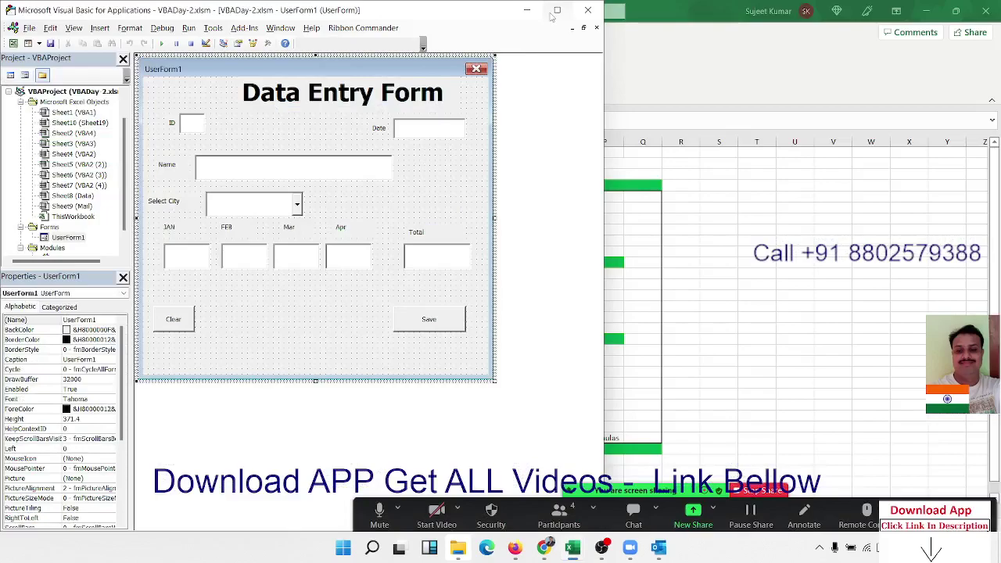
Step: Maximize the VBA editor, open Module2, and add Sub sent_mail1() below End Function
{"action": "left_click", "coordinate": [556, 10]}
{"action": "scroll", "coordinate": [118, 221], "scroll_direction": "down", "scroll_amount": 1}
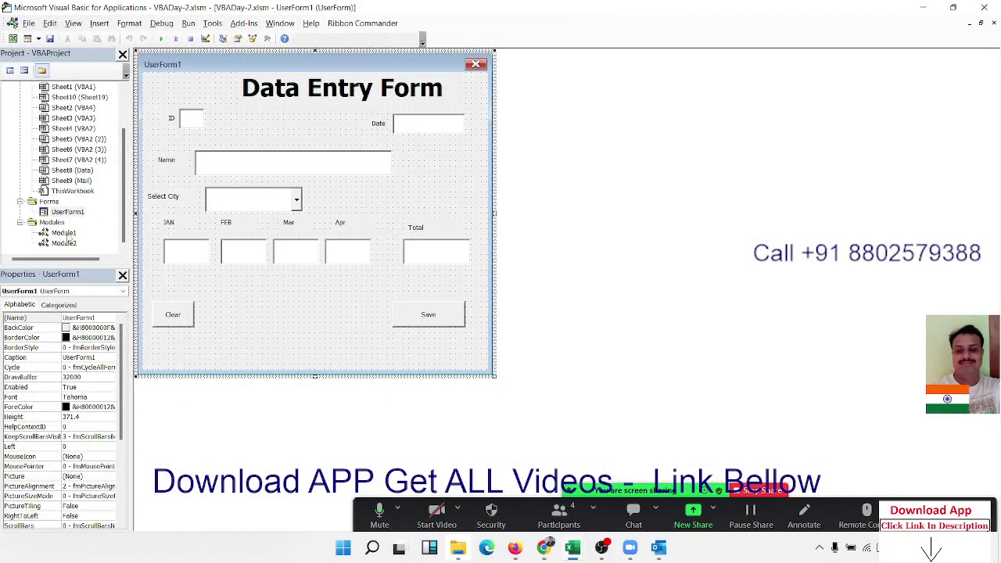
{"action": "double_click", "coordinate": [64, 242]}
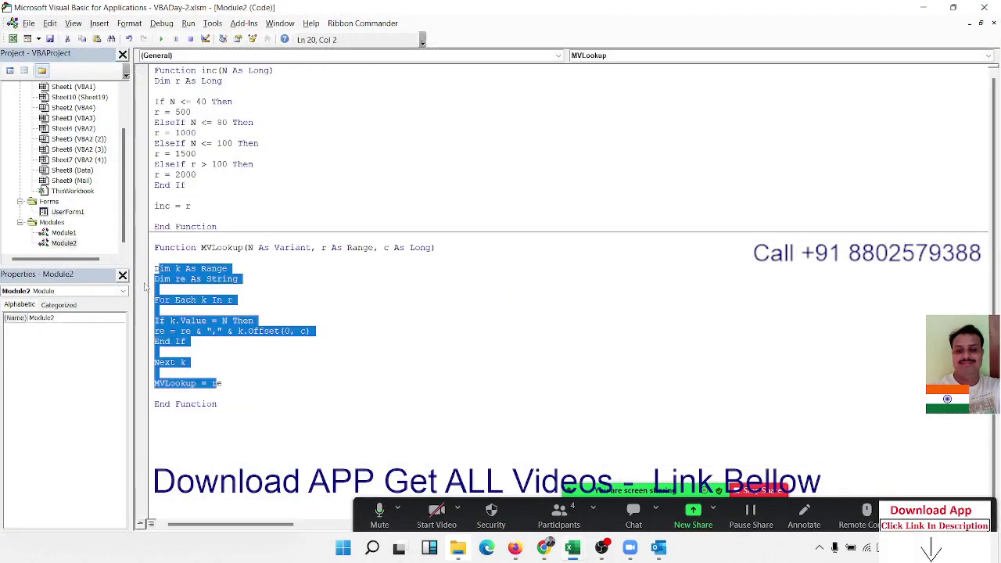
{"action": "left_click", "coordinate": [259, 413]}
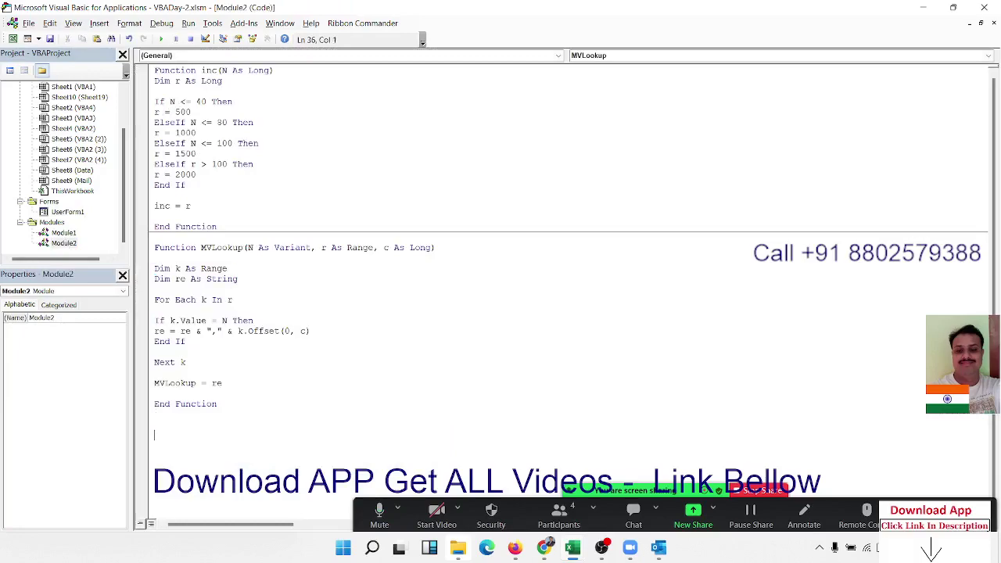
{"action": "key", "text": "Return"}
{"action": "key", "text": "Return"}
{"action": "key", "text": "Return"}
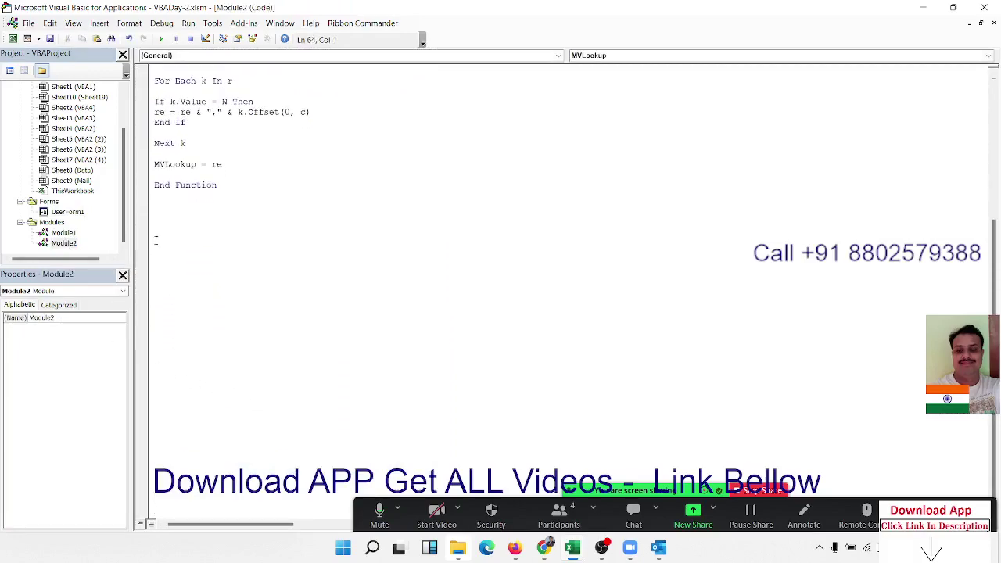
{"action": "left_click", "coordinate": [170, 227]}
{"action": "type", "text": "sub"}
{"action": "type", "text": "sent"}
{"action": "type", "text": "_mail"}
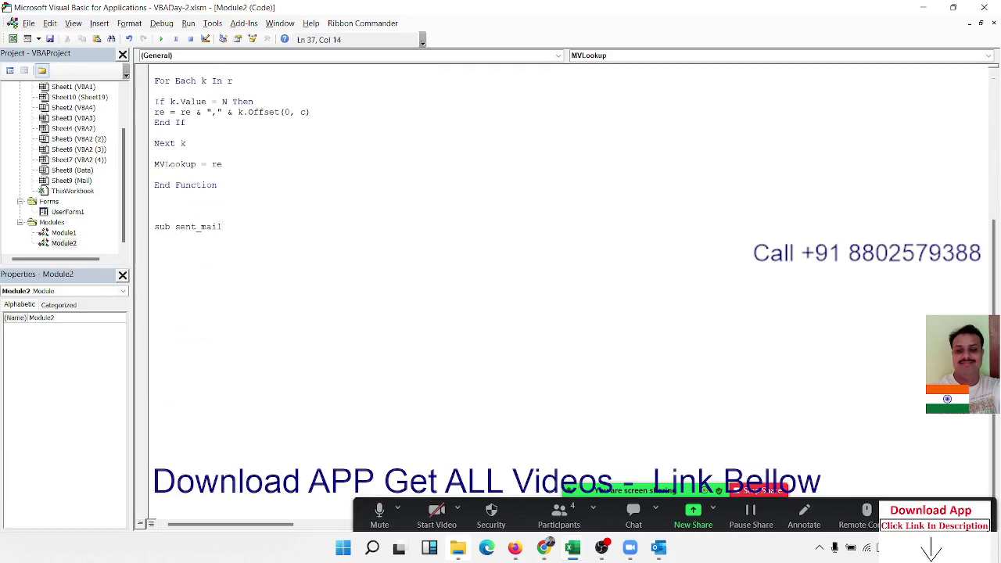
{"action": "type", "text": "1()"}
{"action": "key", "text": "Return"}
{"action": "key", "text": "Return"}
{"action": "key", "text": "Return"}
{"action": "key", "text": "Return"}
{"action": "key", "text": "Return"}
{"action": "key", "text": "Return"}
{"action": "key", "text": "Return"}
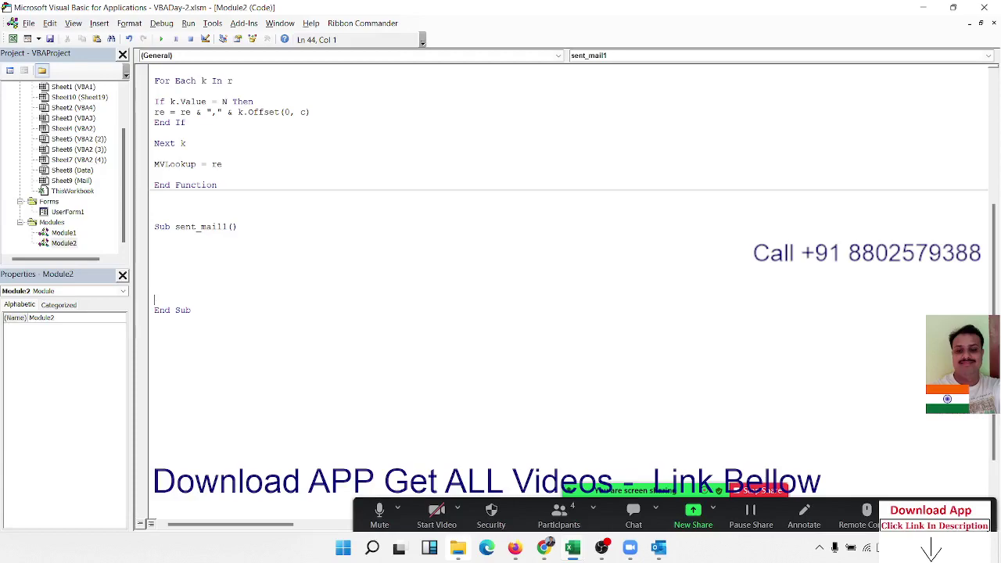
Step: Add the statement ActiveWorkbook.EnvelopeVisible = True to sent_mail1
{"action": "left_click", "coordinate": [206, 252]}
{"action": "type", "text": "wi"}
{"action": "type", "text": "th "}
{"action": "type", "text": "range"}
{"action": "type", "text": "(\"aa\""}
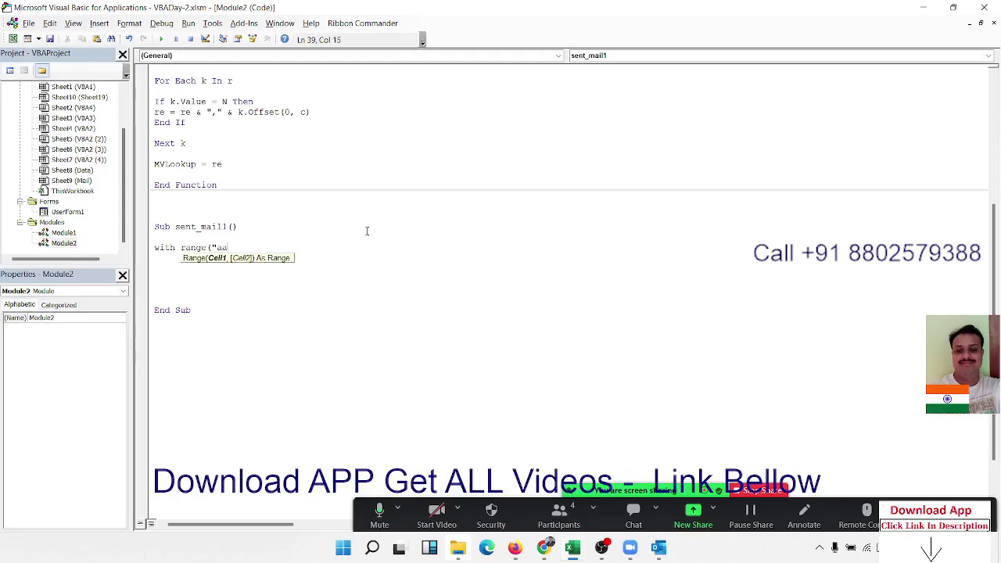
{"action": "type", "text": ")"}
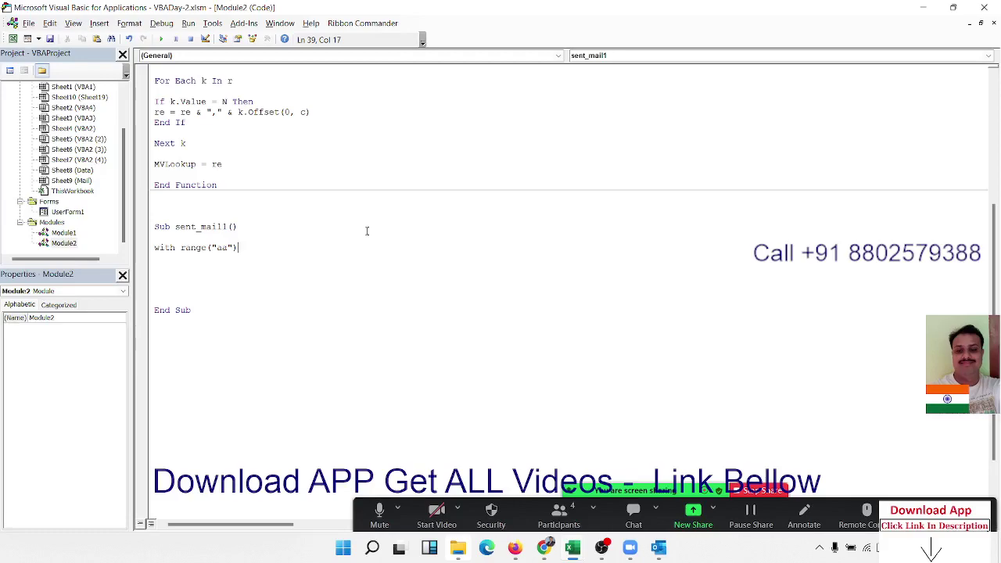
{"action": "key", "text": "BackSpace"}
{"action": "key", "text": "BackSpace"}
{"action": "key", "text": "BackSpace"}
{"action": "key", "text": "BackSpace"}
{"action": "key", "text": "BackSpace"}
{"action": "key", "text": "BackSpace"}
{"action": "key", "text": "BackSpace"}
{"action": "key", "text": "BackSpace"}
{"action": "key", "text": "BackSpace"}
{"action": "key", "text": "BackSpace"}
{"action": "key", "text": "BackSpace"}
{"action": "key", "text": "Return"}
{"action": "key", "text": "Up"}
{"action": "type", "text": "a"}
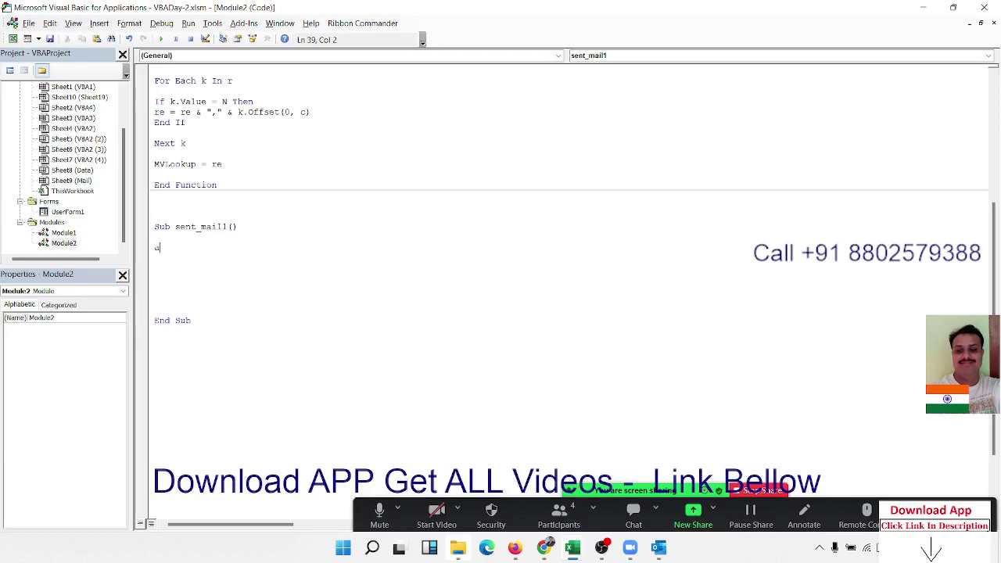
{"action": "type", "text": "pplication"}
{"action": "type", "text": "."}
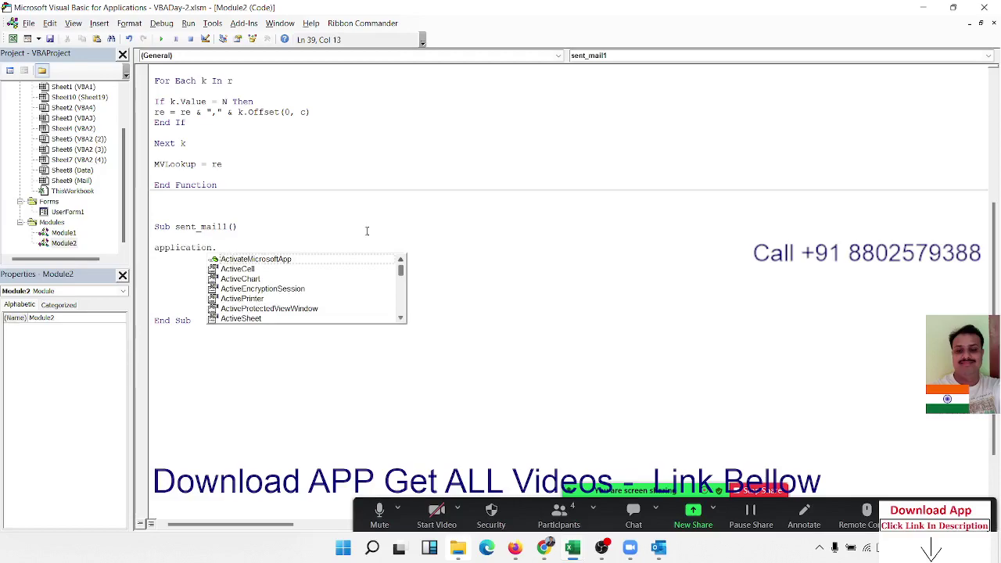
{"action": "key", "text": "BackSpace"}
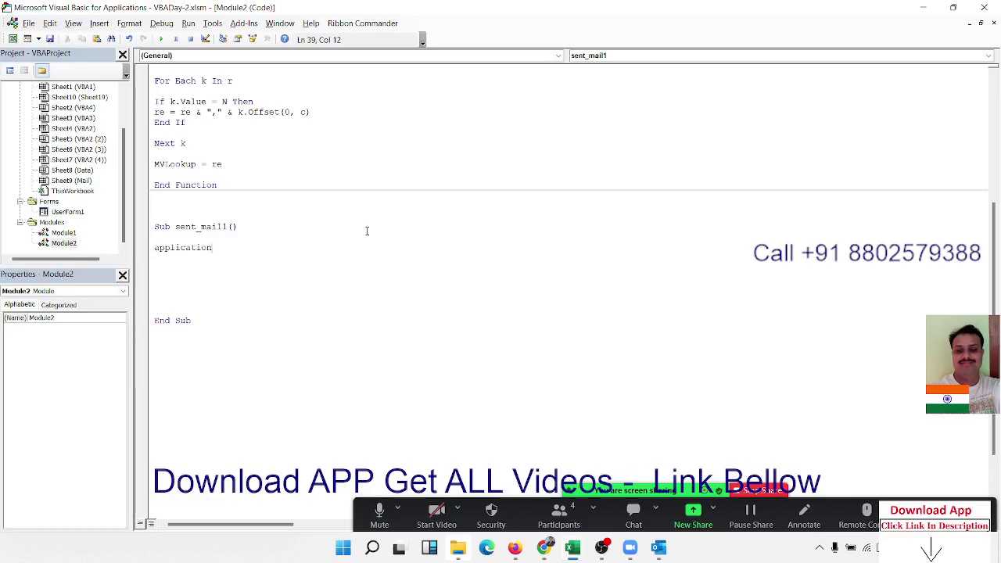
{"action": "key", "text": "BackSpace"}
{"action": "key", "text": "BackSpace"}
{"action": "key", "text": "BackSpace"}
{"action": "key", "text": "BackSpace"}
{"action": "key", "text": "BackSpace"}
{"action": "type", "text": "ct"}
{"action": "type", "text": "ivewor"}
{"action": "type", "text": "k"}
{"action": "type", "text": "book"}
{"action": "type", "text": ".en"}
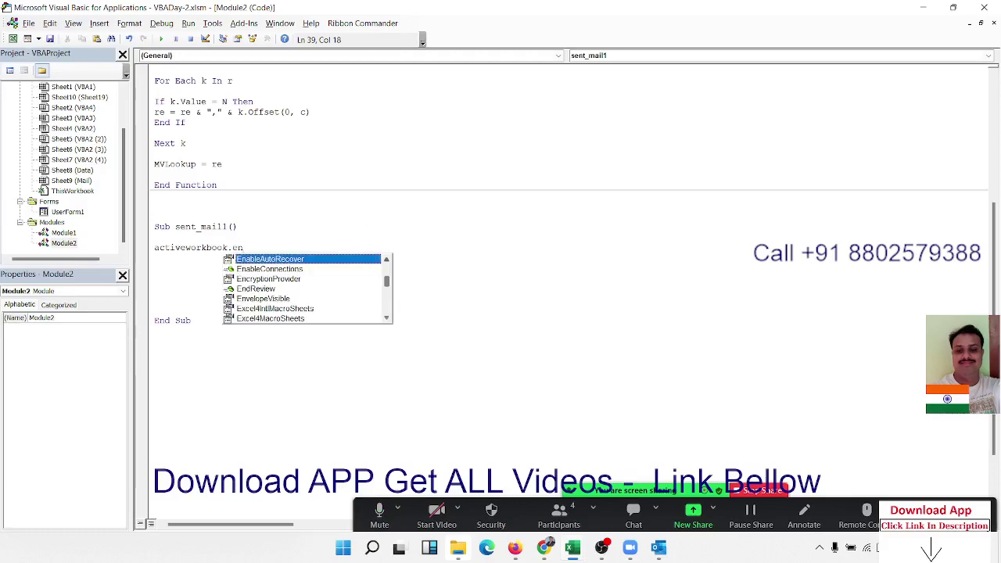
{"action": "key", "text": "Down"}
{"action": "key", "text": "Down"}
{"action": "key", "text": "Down"}
{"action": "key", "text": "Down"}
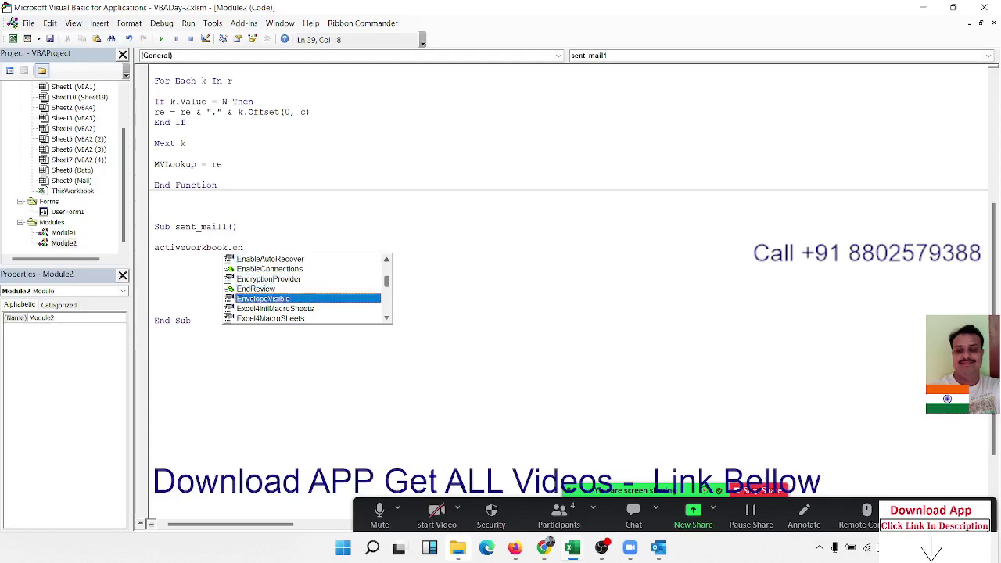
{"action": "key", "text": "Tab"}
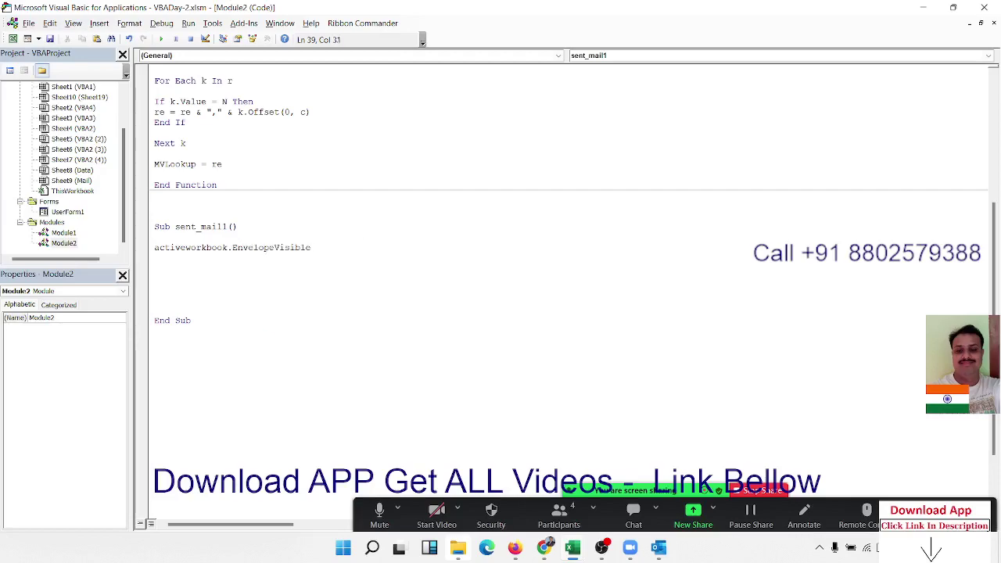
{"action": "type", "text": "=tr"}
{"action": "key", "text": "Tab"}
{"action": "key", "text": "Return"}
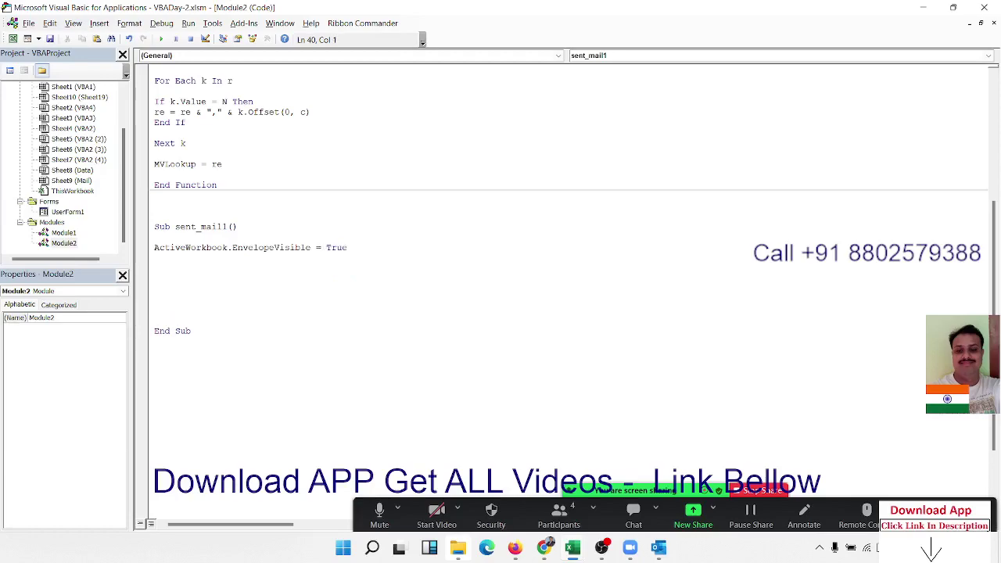
{"action": "key", "text": "Return"}
Step: Write the line With Range("AA").Parent.MailEnvelope.Item
{"action": "type", "text": "w"}
{"action": "type", "text": "ith"}
{"action": "type", "text": "ran"}
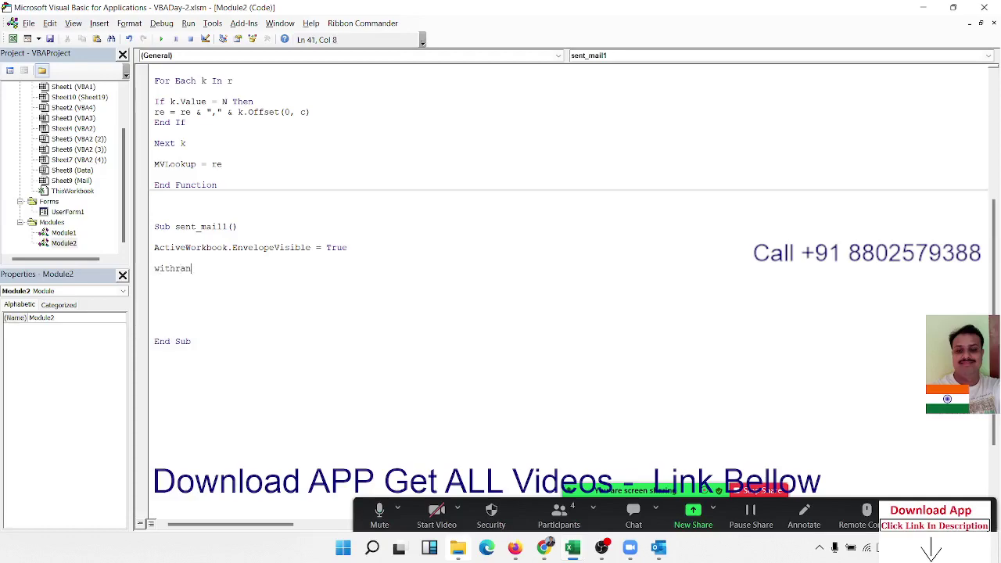
{"action": "type", "text": "ge"}
{"action": "key", "text": "BackSpace"}
{"action": "key", "text": "BackSpace"}
{"action": "key", "text": "BackSpace"}
{"action": "key", "text": "BackSpace"}
{"action": "key", "text": "BackSpace"}
{"action": "type", "text": "range("}
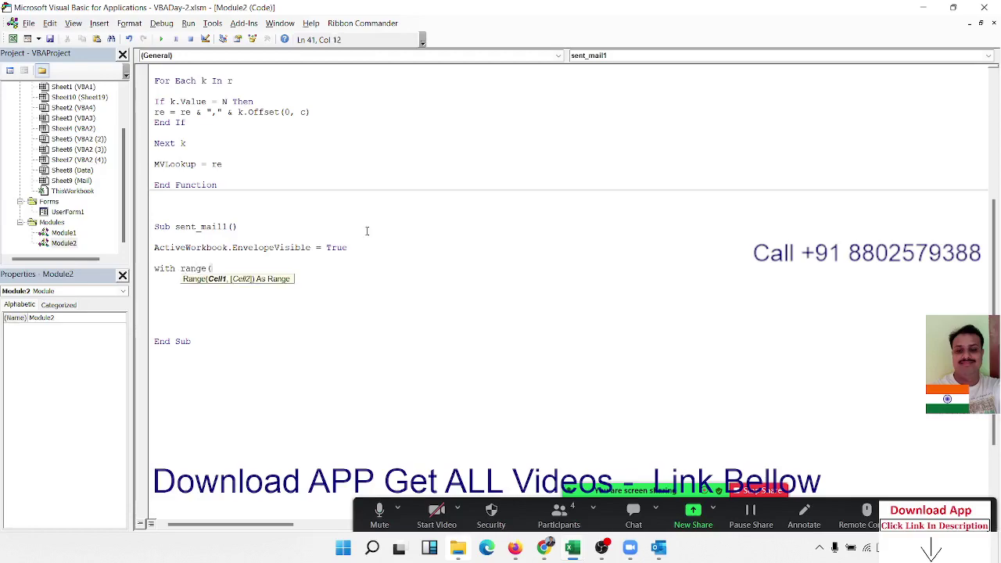
{"action": "type", "text": "\"A"}
{"action": "type", "text": "A"}
{"action": "type", "text": "\")"}
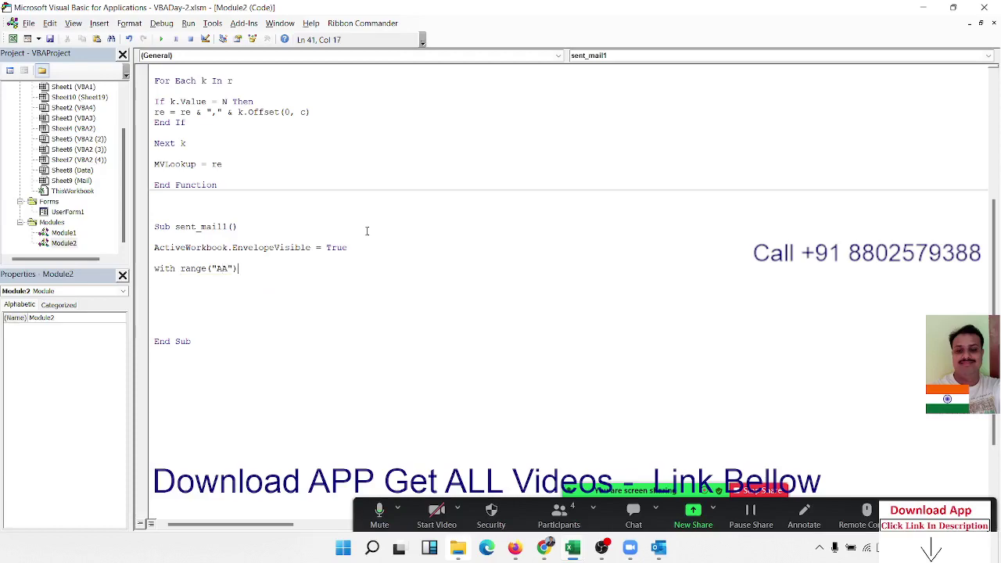
{"action": "type", "text": "."}
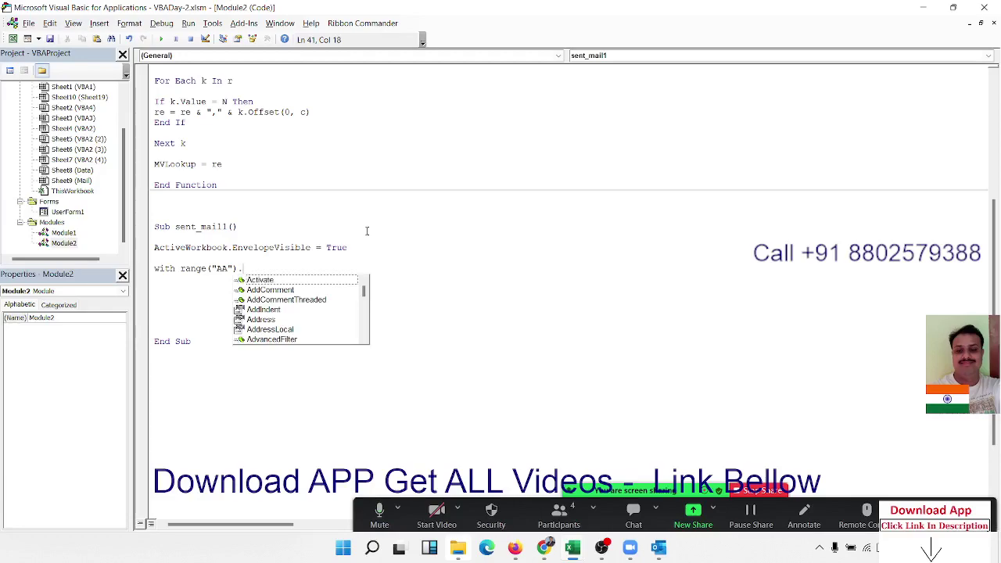
{"action": "type", "text": "mai"}
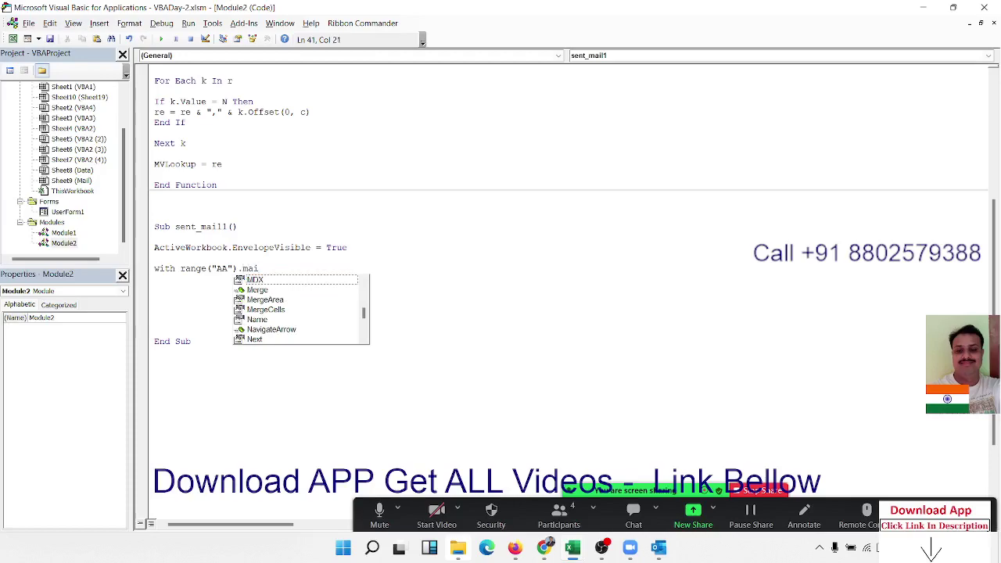
{"action": "key", "text": "BackSpace"}
{"action": "key", "text": "BackSpace"}
{"action": "key", "text": "BackSpace"}
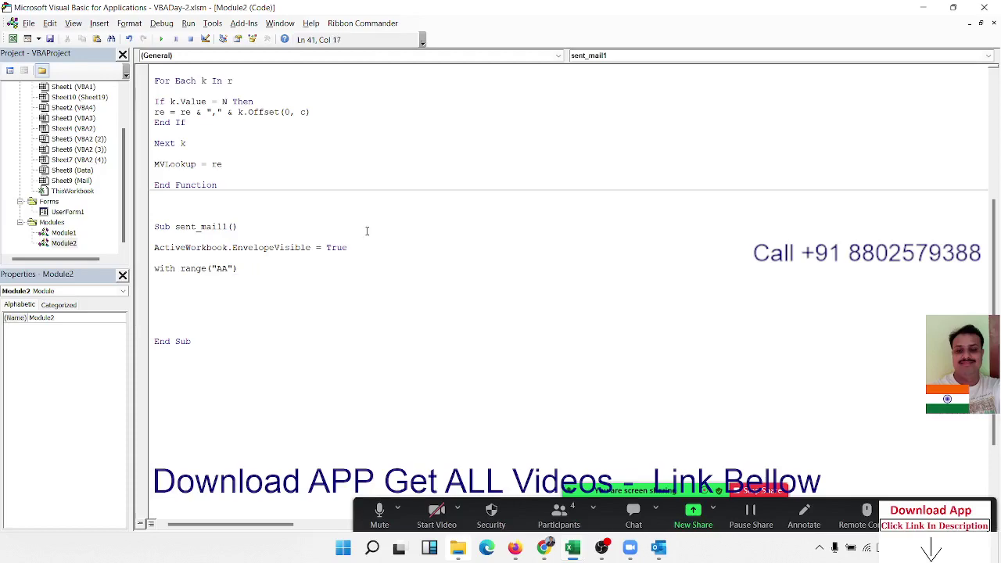
{"action": "type", "text": ".pa"}
{"action": "type", "text": "r"}
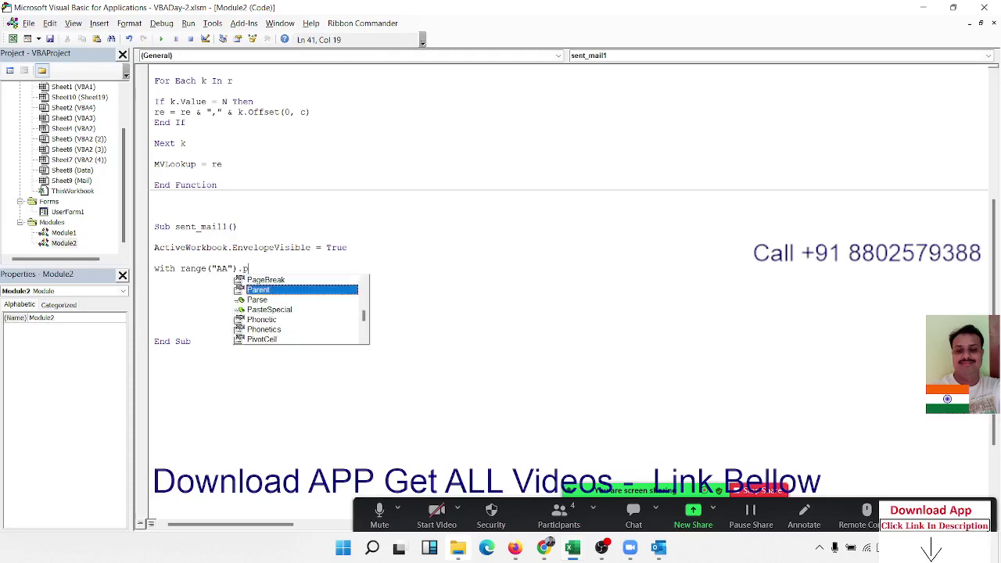
{"action": "key", "text": "Tab"}
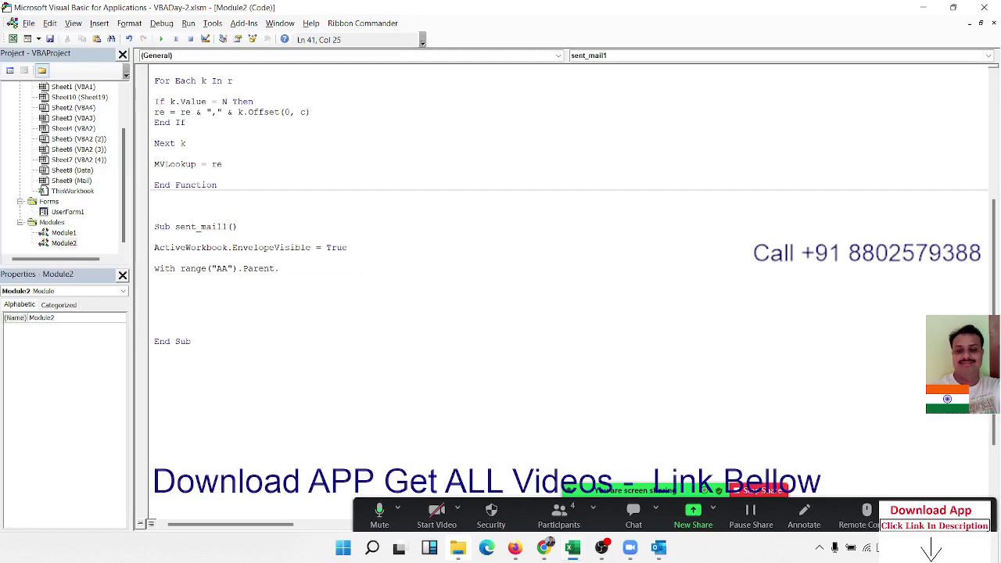
{"action": "type", "text": "mail"}
{"action": "type", "text": "en"}
{"action": "type", "text": "volop"}
{"action": "type", "text": "e."}
{"action": "type", "text": "ite"}
{"action": "type", "text": "n"}
{"action": "key", "text": "Return"}
{"action": "key", "text": "Return"}
{"action": "type", "text": "w"}
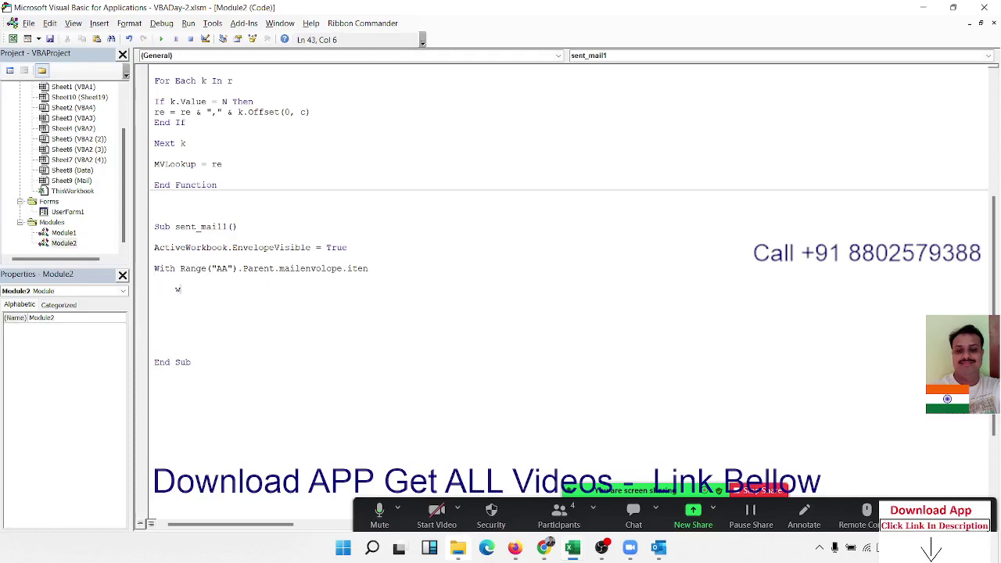
Step: Remove stray text and begin a .To = line inside the With block
{"action": "type", "text": "ith"}
{"action": "key", "text": "BackSpace"}
{"action": "key", "text": "BackSpace"}
{"action": "key", "text": "BackSpace"}
{"action": "key", "text": "BackSpace"}
{"action": "key", "text": "BackSpace"}
{"action": "left_click", "coordinate": [346, 268]}
{"action": "key", "text": "End"}
{"action": "key", "text": "Return"}
{"action": "key", "text": "Right"}
{"action": "key", "text": "Right"}
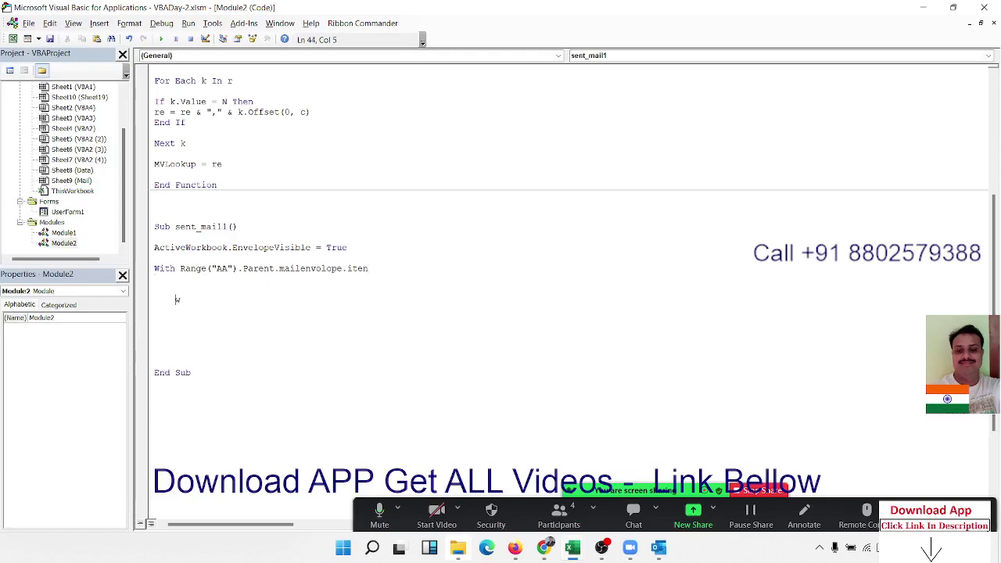
{"action": "key", "text": "BackSpace"}
{"action": "key", "text": "BackSpace"}
{"action": "key", "text": "BackSpace"}
{"action": "type", "text": "To"}
{"action": "type", "text": " ="}
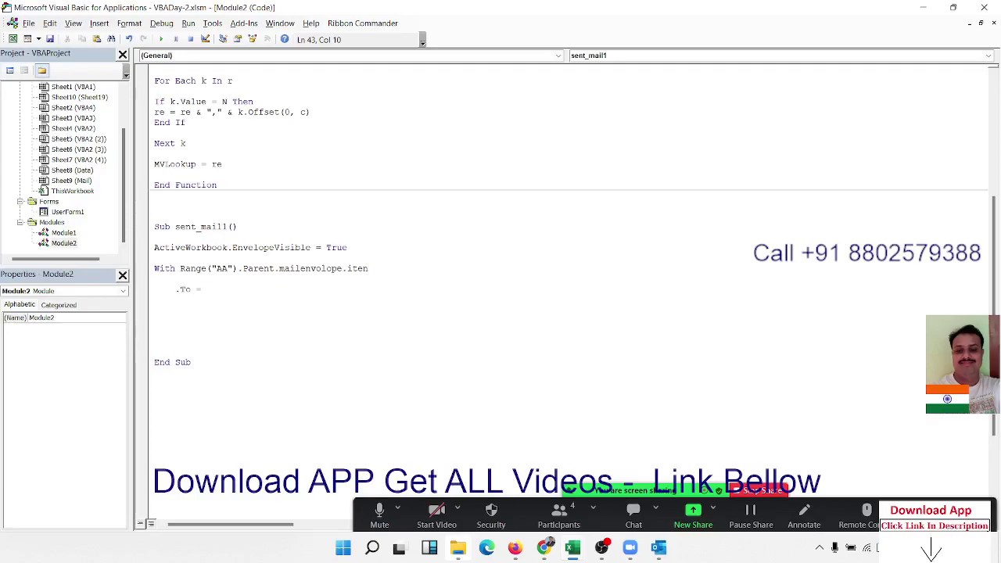
Step: After checking the Mail sheet, complete the To line as .To = Sheet9.Range("A2").Value
{"action": "key", "text": "alt+F11"}
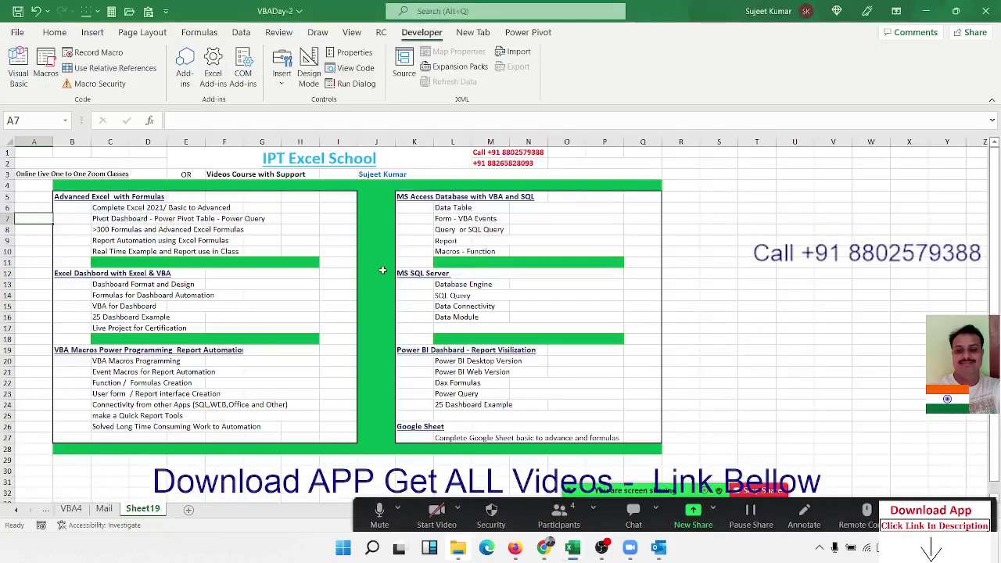
{"action": "left_click", "coordinate": [104, 508]}
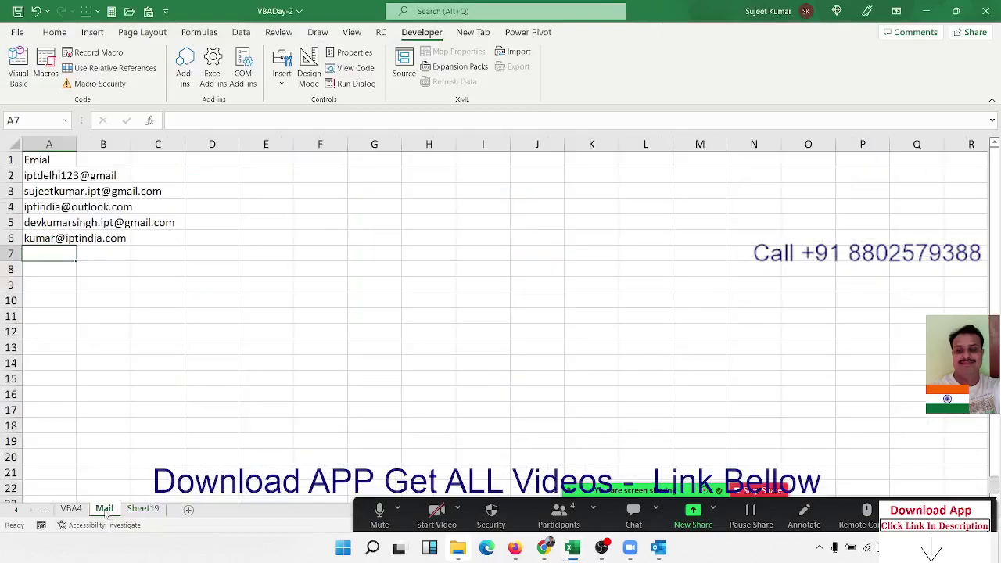
{"action": "key", "text": "alt+F11"}
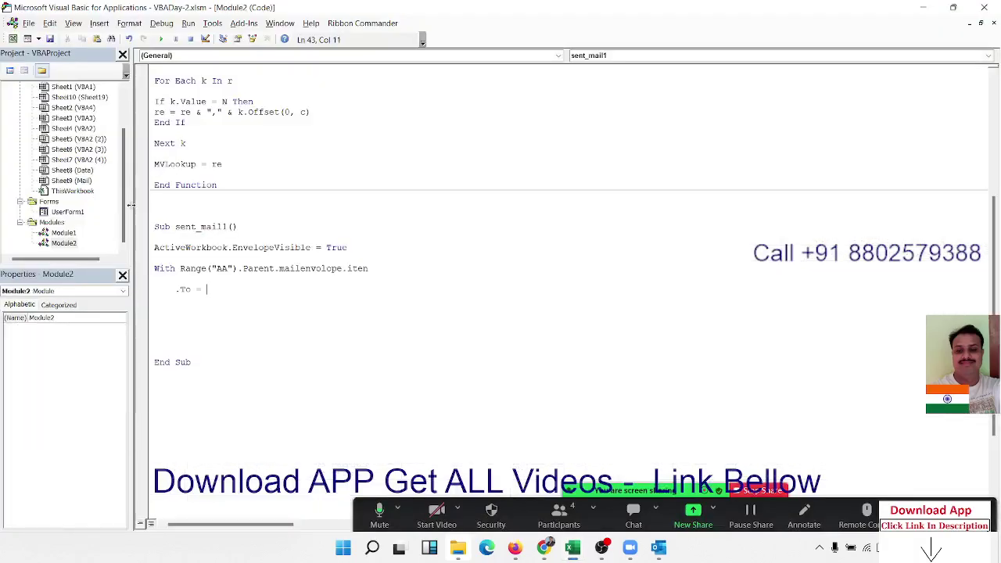
{"action": "type", "text": "range"}
{"action": "type", "text": "(\"A"}
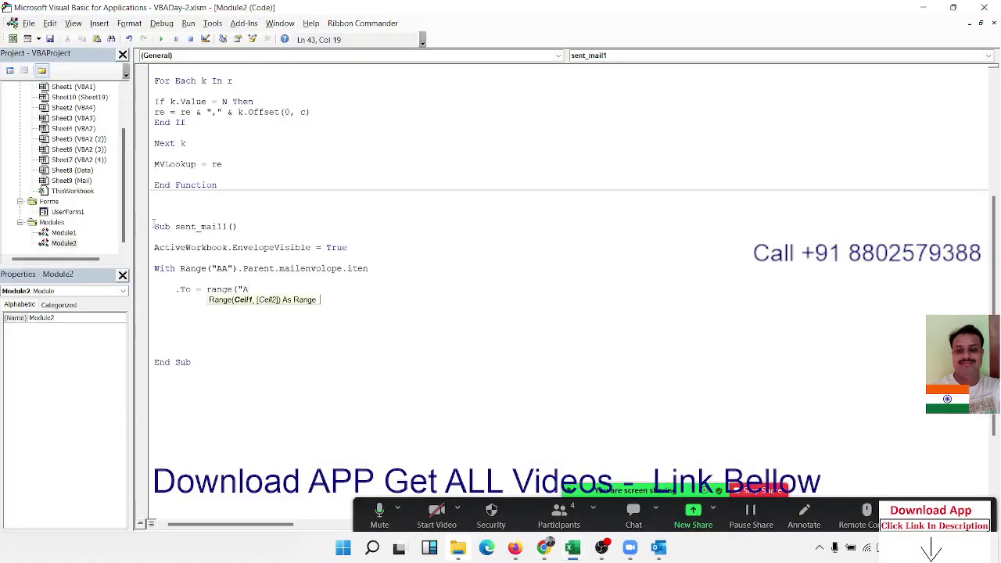
{"action": "type", "text": "2\""}
{"action": "type", "text": ").Val"}
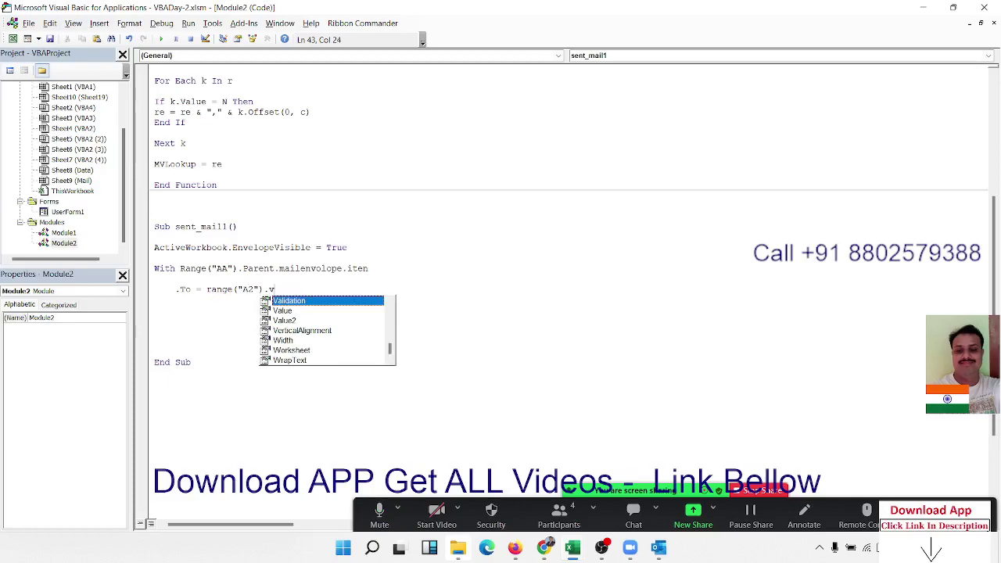
{"action": "key", "text": "Tab"}
{"action": "left_click", "coordinate": [208, 289]}
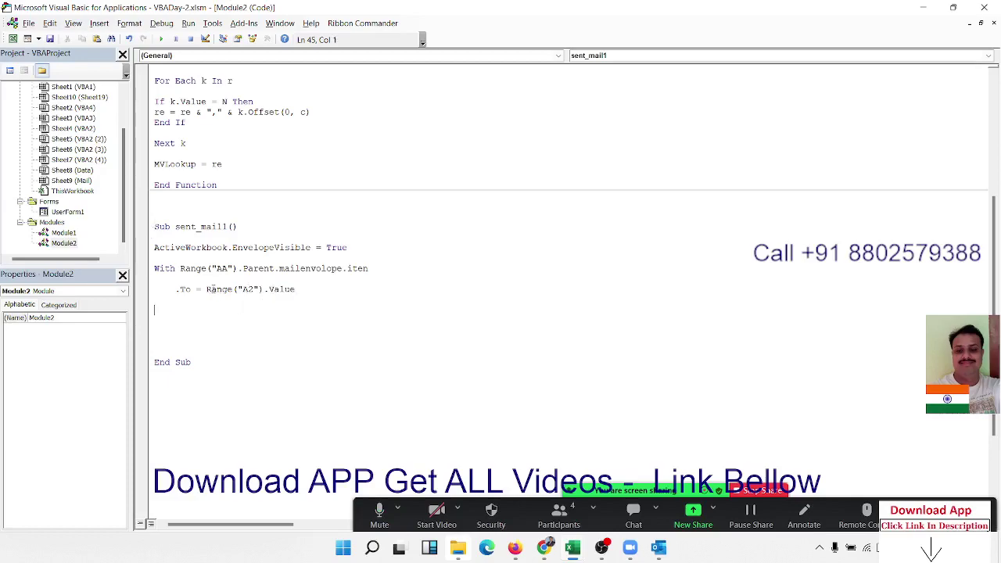
{"action": "key", "text": "Left"}
{"action": "type", "text": "sheet9"}
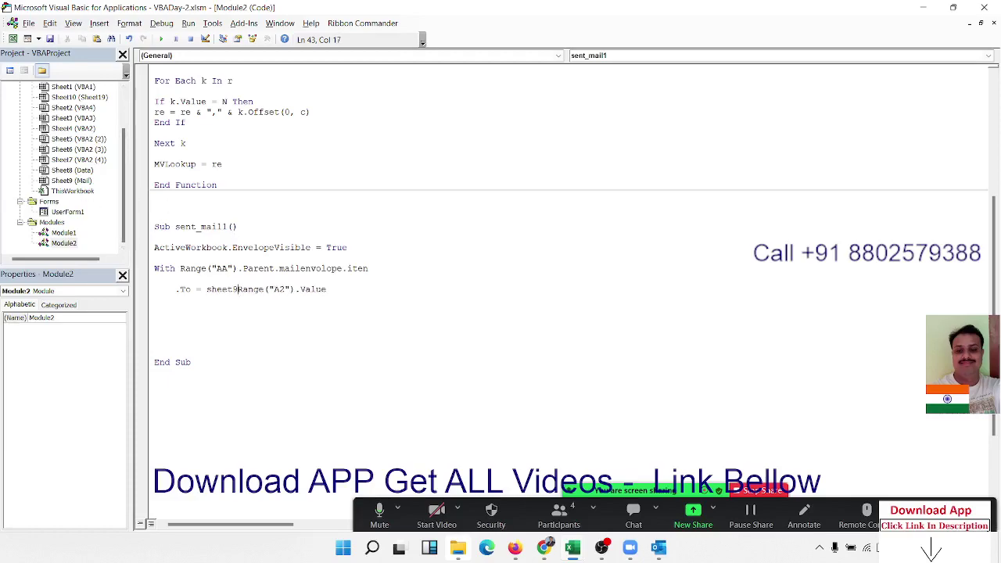
{"action": "type", "text": "."}
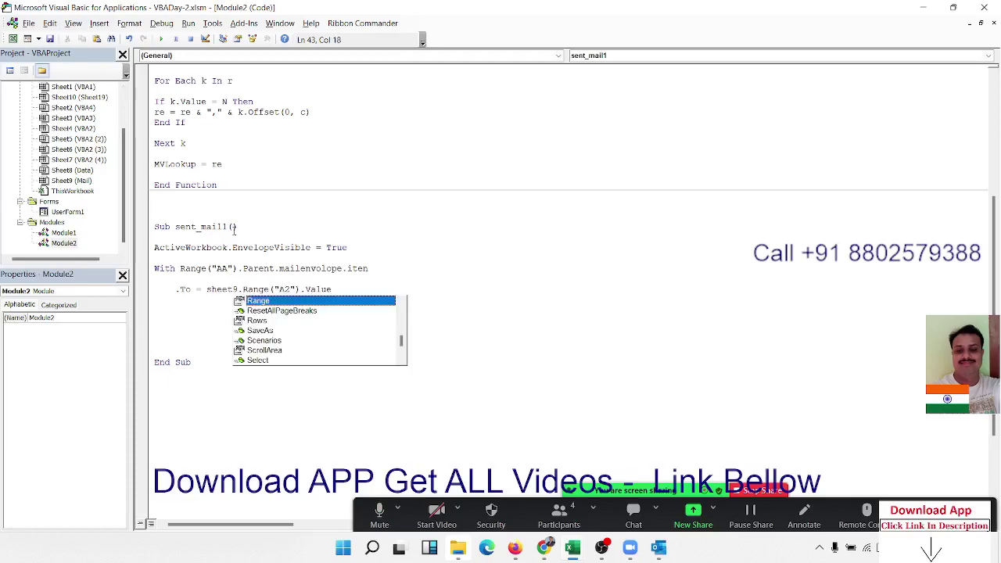
{"action": "key", "text": "Escape"}
Step: Add empty .cc and .Bcc, subject "This is Test Mail", .send and End With
{"action": "key", "text": "Down"}
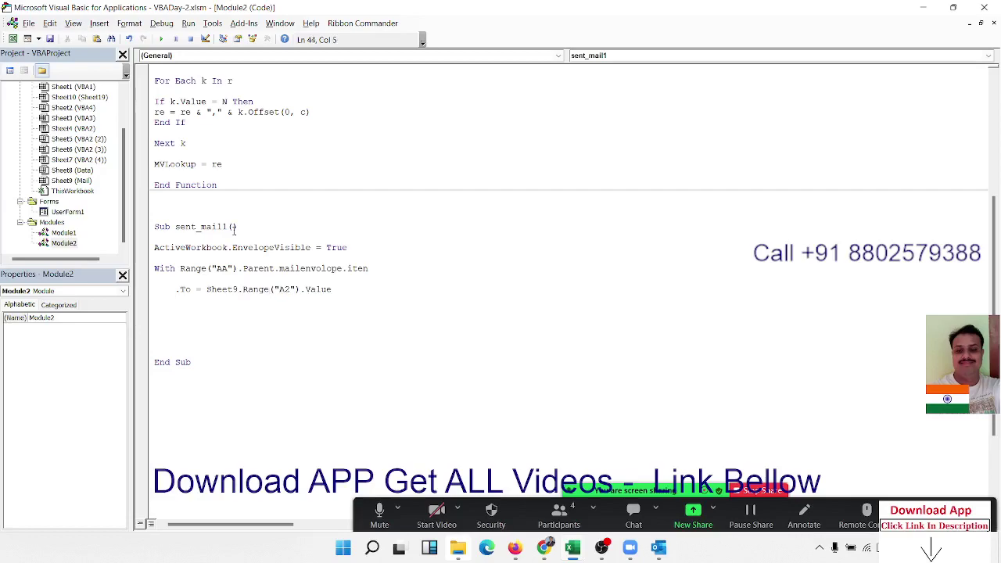
{"action": "type", "text": "cc = "}
{"action": "type", "text": "\"\""}
{"action": "key", "text": "Return"}
{"action": "type", "text": "."}
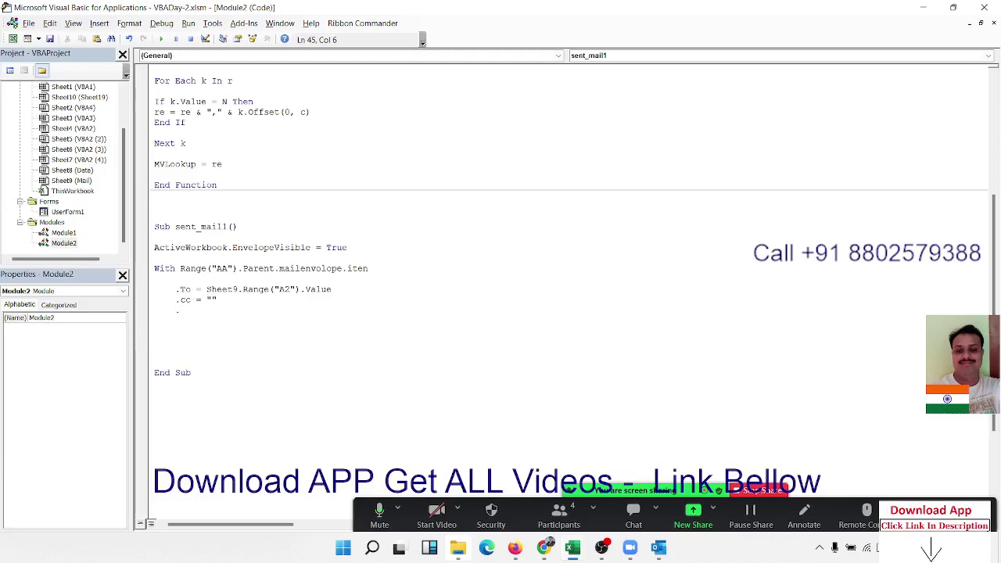
{"action": "type", "text": "Bcc = \"\""}
{"action": "key", "text": "Return"}
{"action": "type", "text": "Su"}
{"action": "type", "text": "bject "}
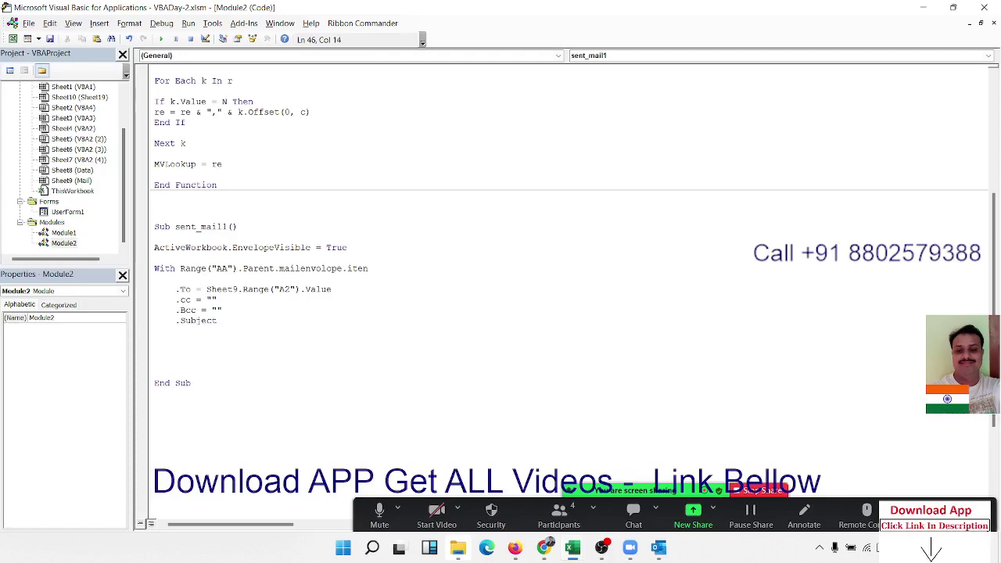
{"action": "type", "text": "= \""}
{"action": "type", "text": "This is "}
{"action": "type", "text": "Test "}
{"action": "type", "text": "Mail:"}
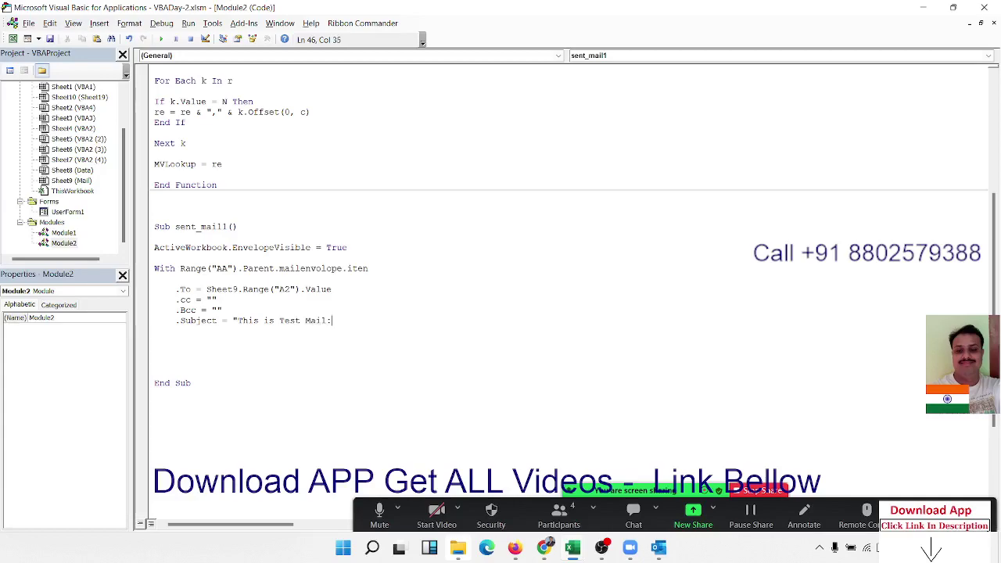
{"action": "key", "text": "BackSpace"}
{"action": "type", "text": "\""}
{"action": "key", "text": "Return"}
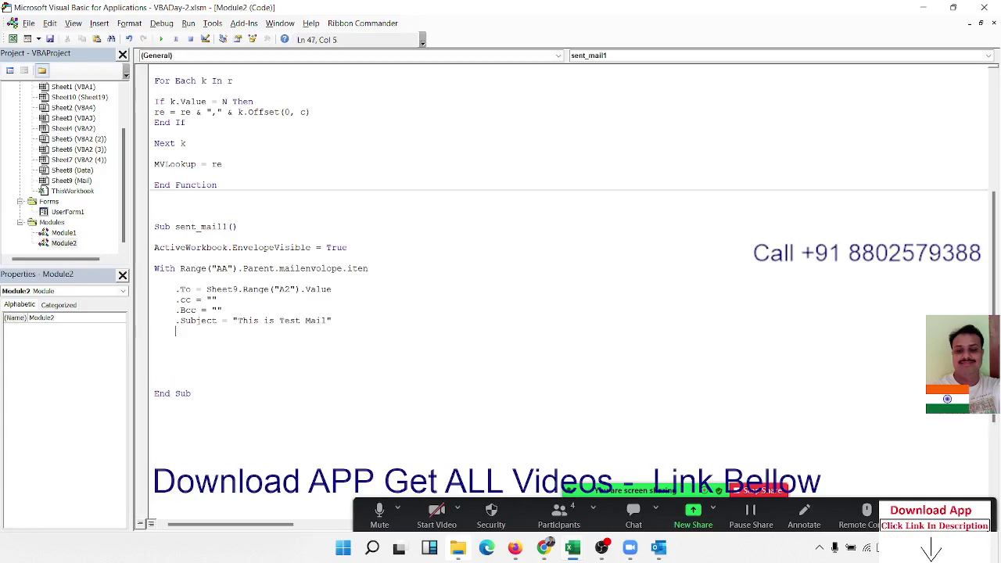
{"action": "type", "text": ".s"}
{"action": "type", "text": "end"}
{"action": "key", "text": "Return"}
{"action": "type", "text": "e"}
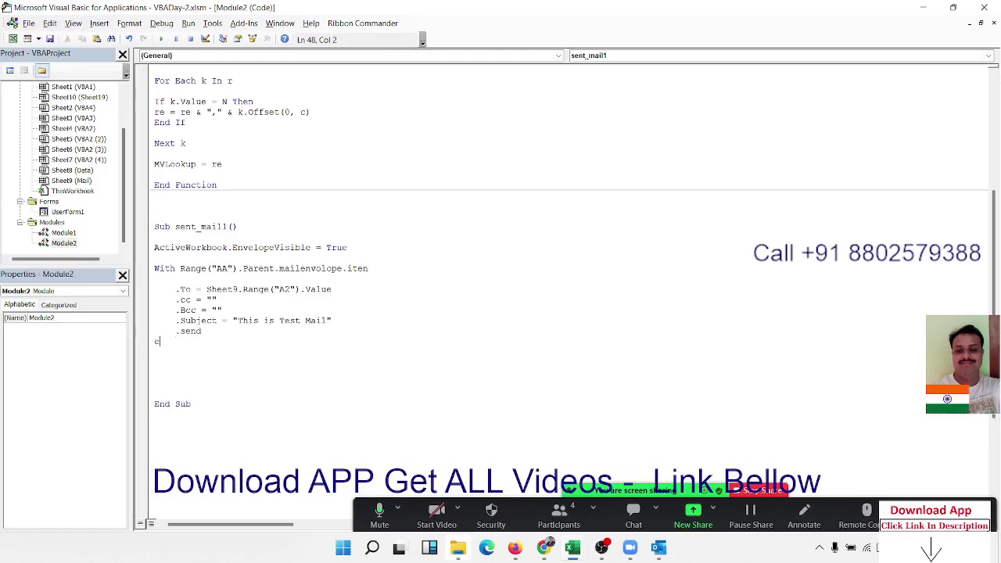
{"action": "type", "text": "nd with"}
Step: Run sent_mail1 from Sheet19 and debug the error it raises
{"action": "key", "text": "alt+F11"}
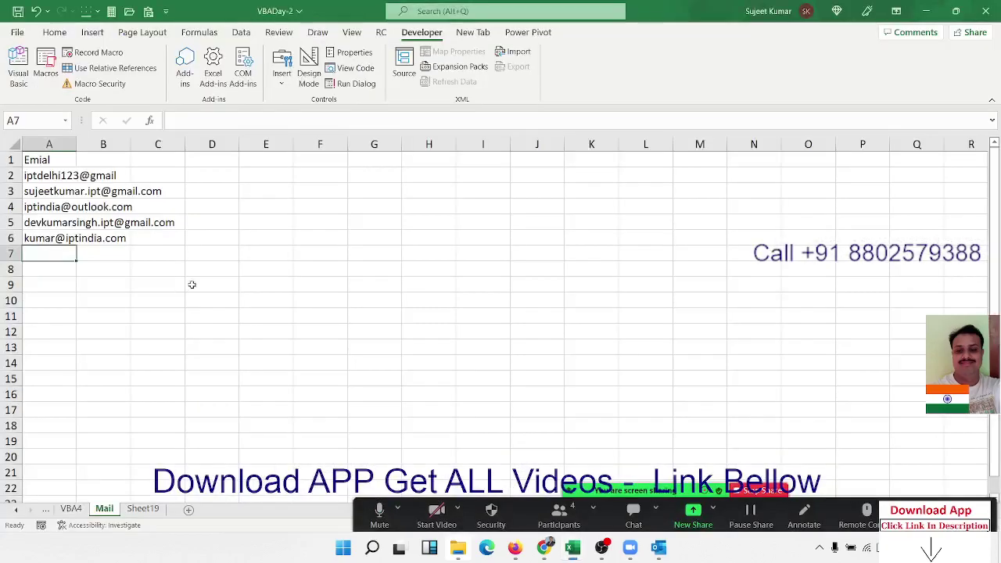
{"action": "left_click", "coordinate": [147, 509]}
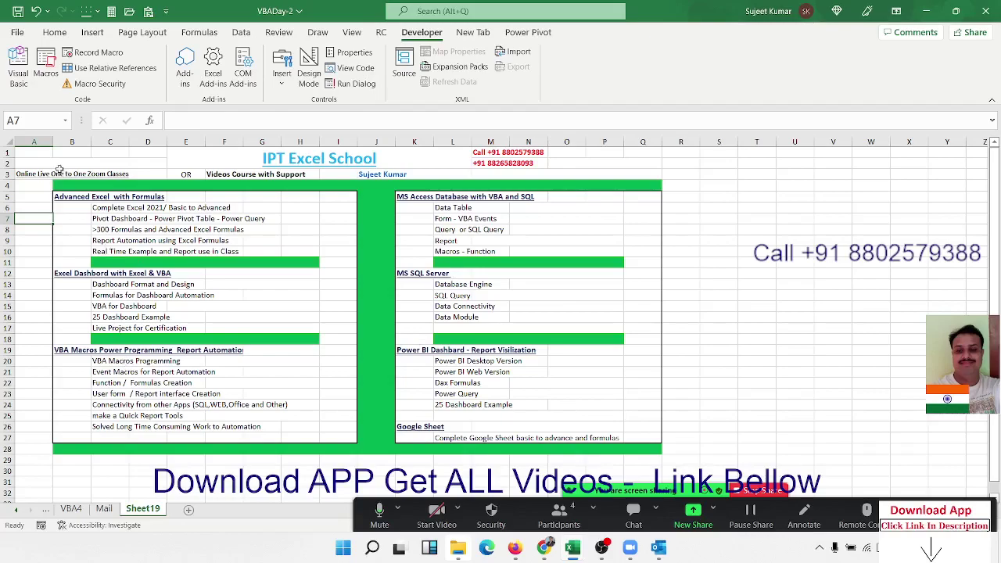
{"action": "left_click", "coordinate": [46, 74]}
{"action": "scroll", "coordinate": [323, 297], "scroll_direction": "down", "scroll_amount": 13}
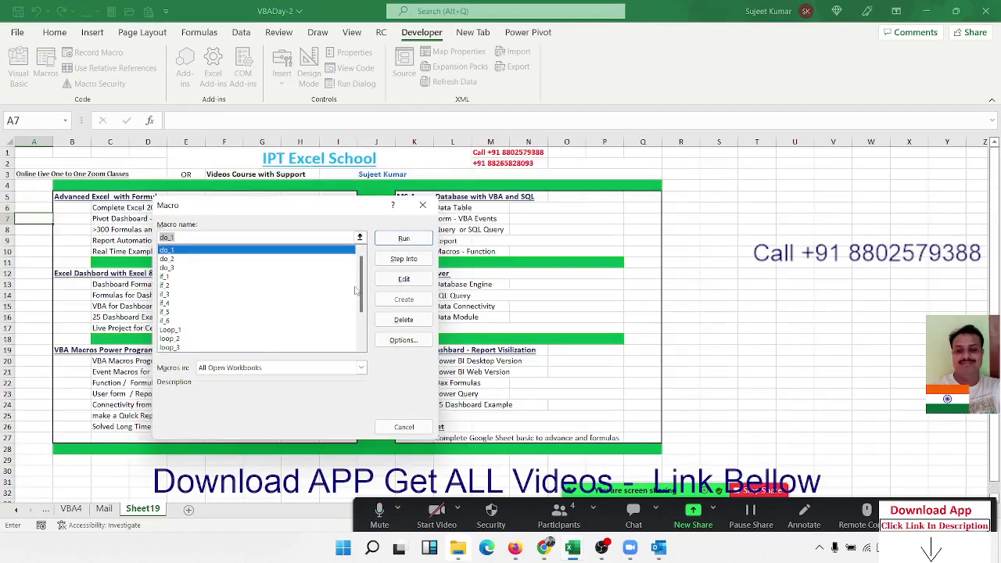
{"action": "scroll", "coordinate": [356, 291], "scroll_direction": "down", "scroll_amount": 4}
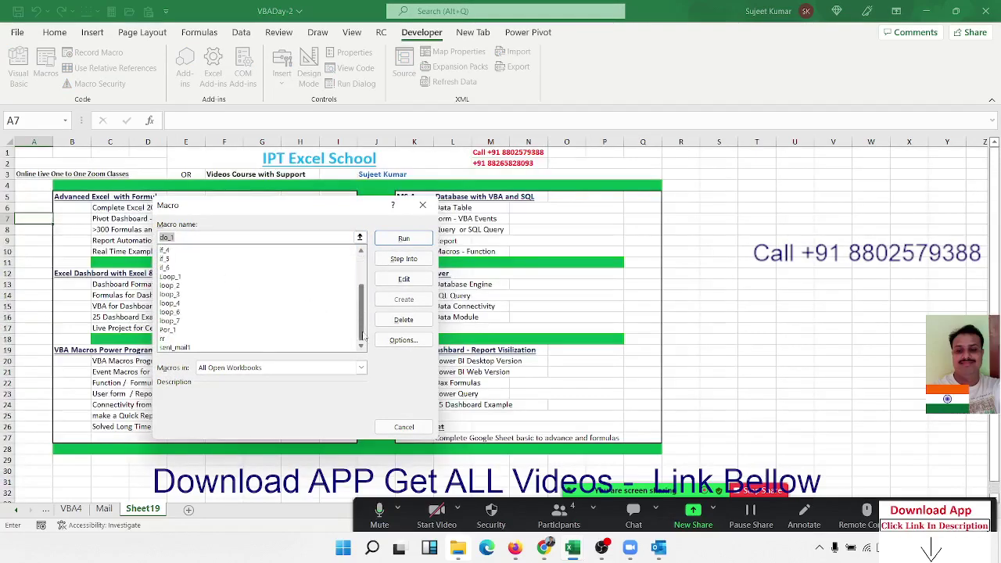
{"action": "left_click", "coordinate": [206, 350]}
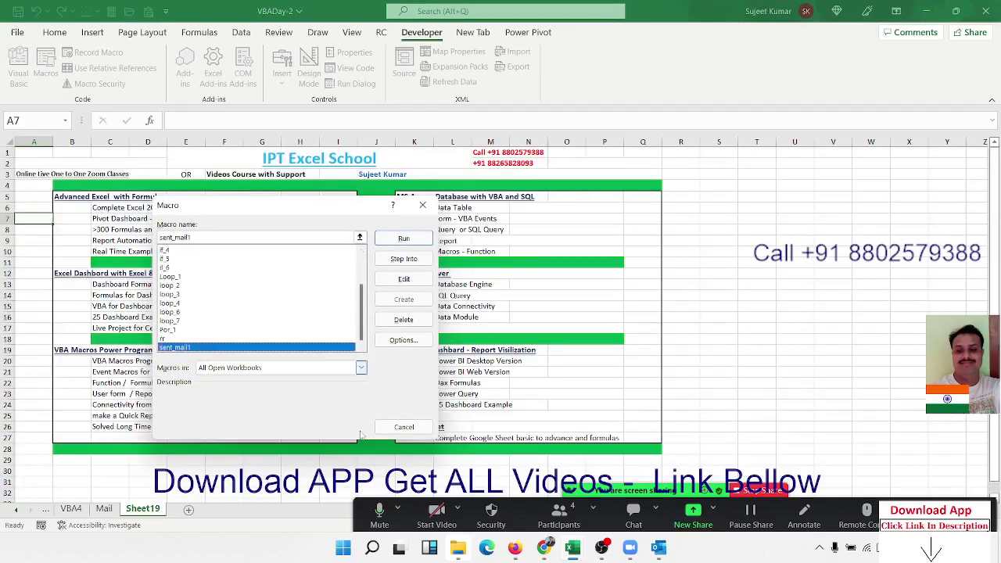
{"action": "left_click", "coordinate": [405, 238]}
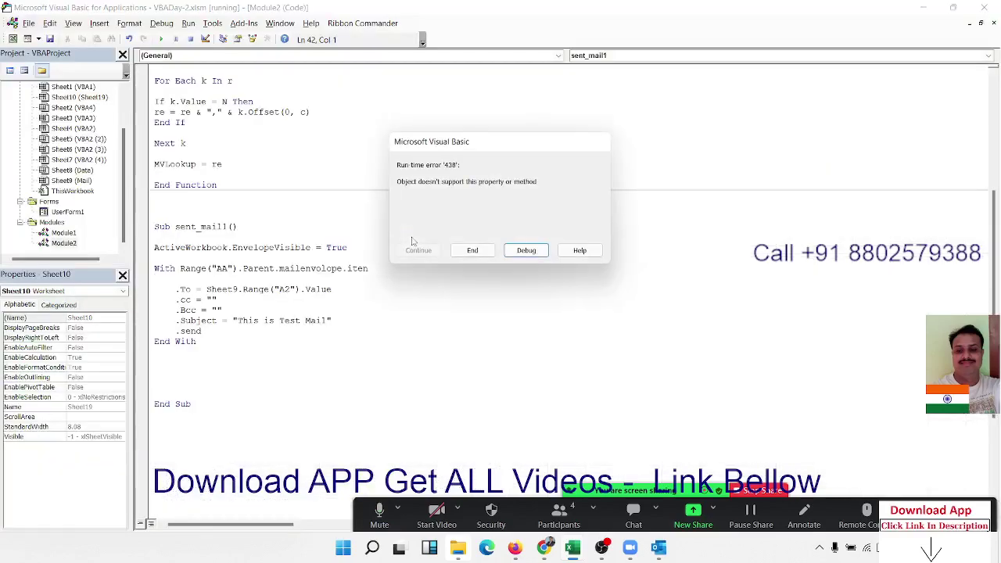
{"action": "left_click", "coordinate": [525, 253]}
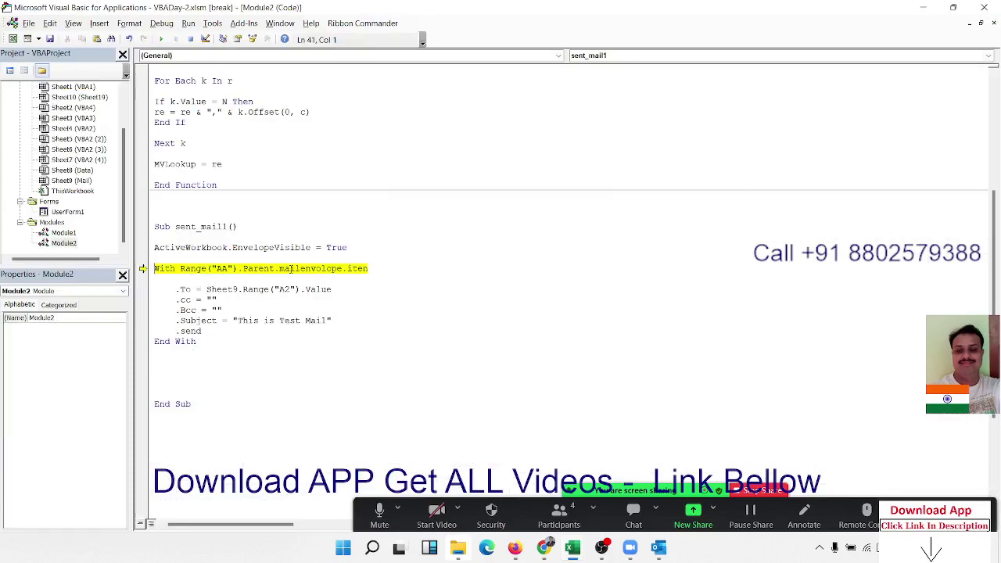
Step: Correct 'iten' to 'Item' on the With line, reset the project and rerun with F5
{"action": "left_click", "coordinate": [377, 268]}
{"action": "key", "text": "BackSpace"}
{"action": "type", "text": "m"}
{"action": "left_click", "coordinate": [386, 286]}
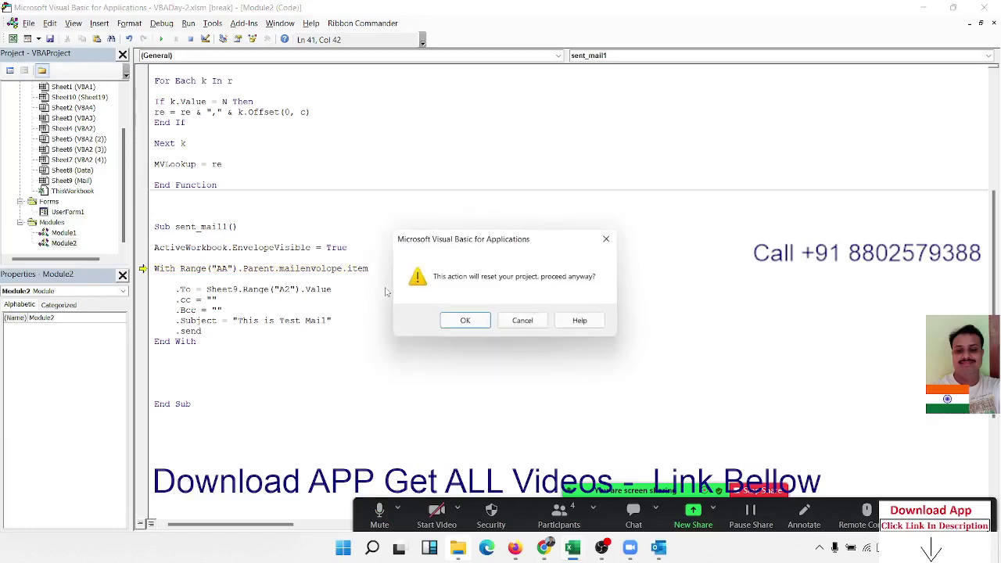
{"action": "left_click", "coordinate": [466, 322]}
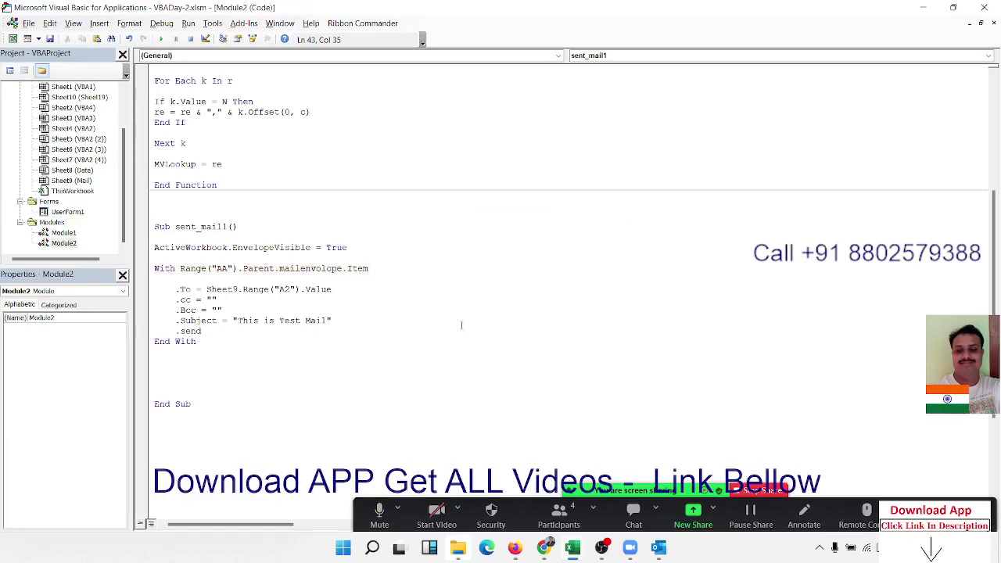
{"action": "key", "text": "F5"}
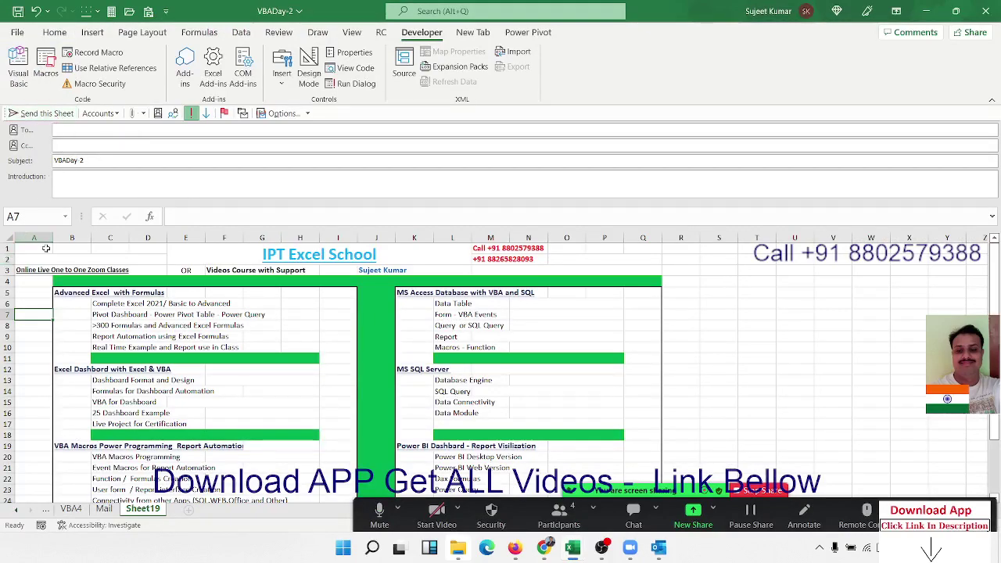
Step: Send the sheet from the envelope after entering a suggested recipient address in To
{"action": "left_click", "coordinate": [67, 115]}
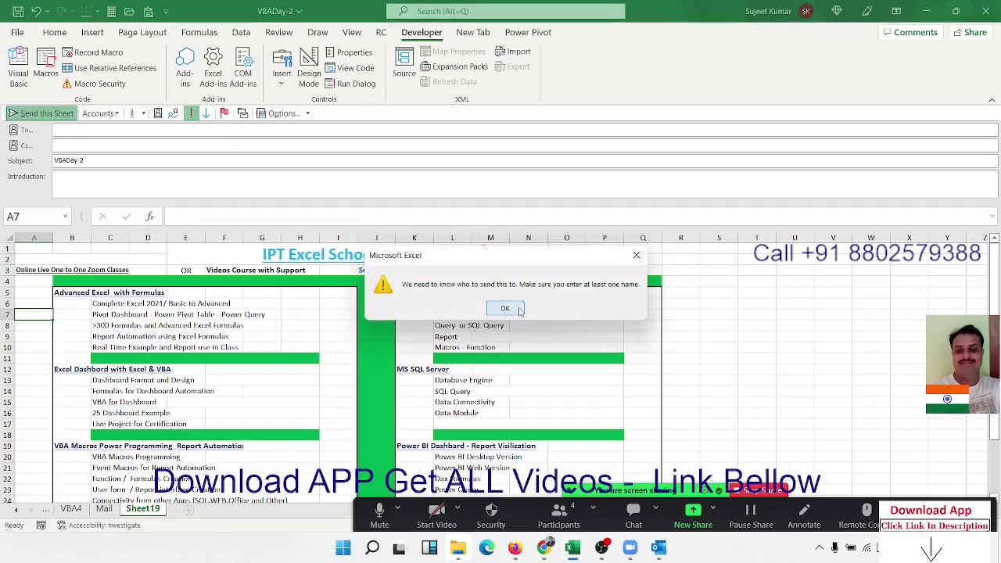
{"action": "left_click", "coordinate": [522, 310]}
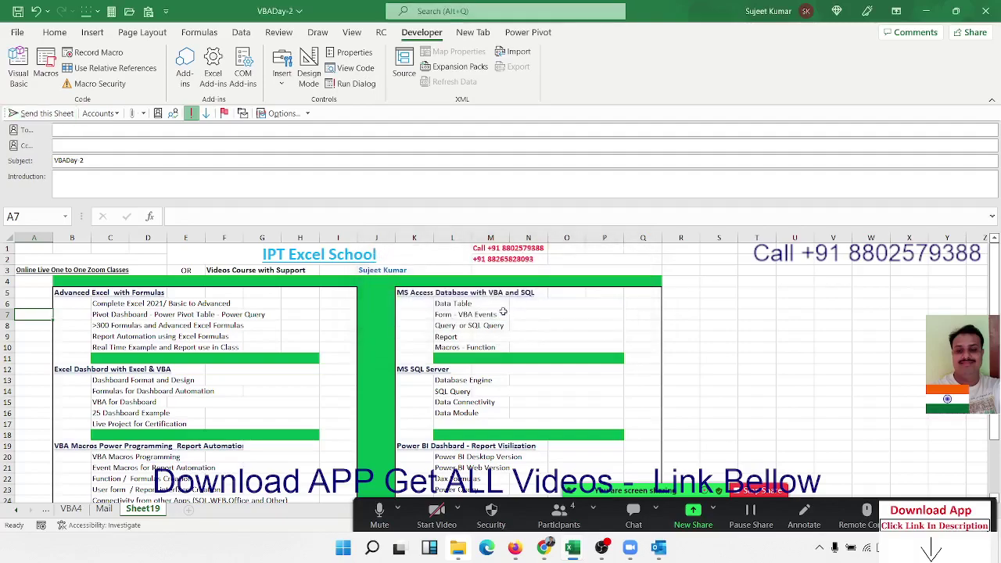
{"action": "left_click", "coordinate": [86, 130]}
{"action": "type", "text": "ku"}
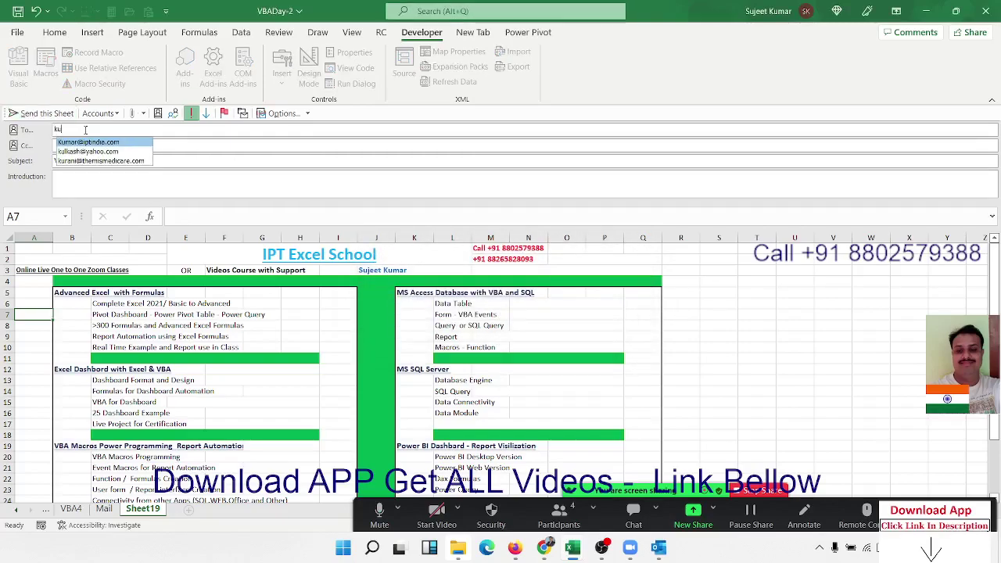
{"action": "type", "text": "ma"}
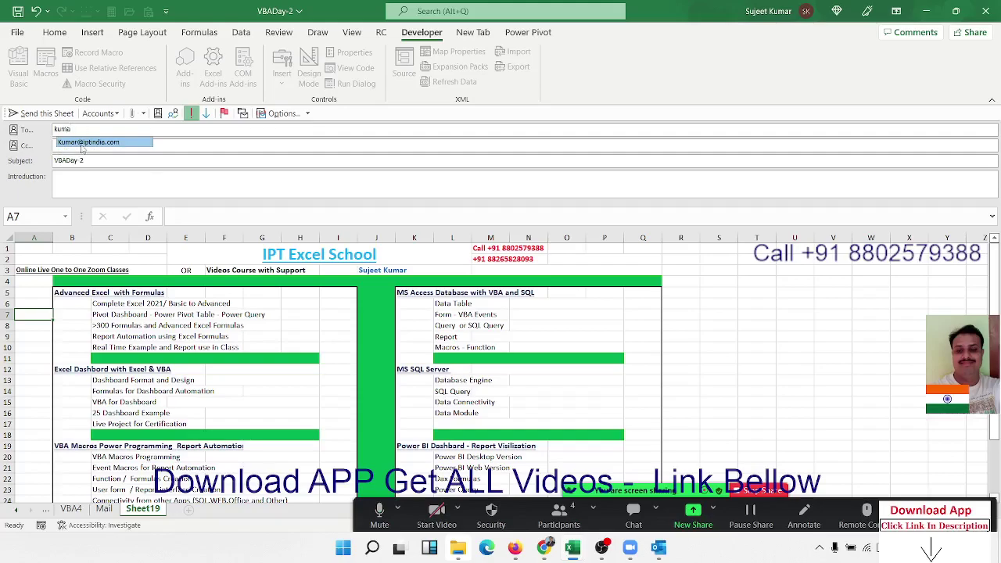
{"action": "key", "text": "Return"}
{"action": "left_click", "coordinate": [173, 325]}
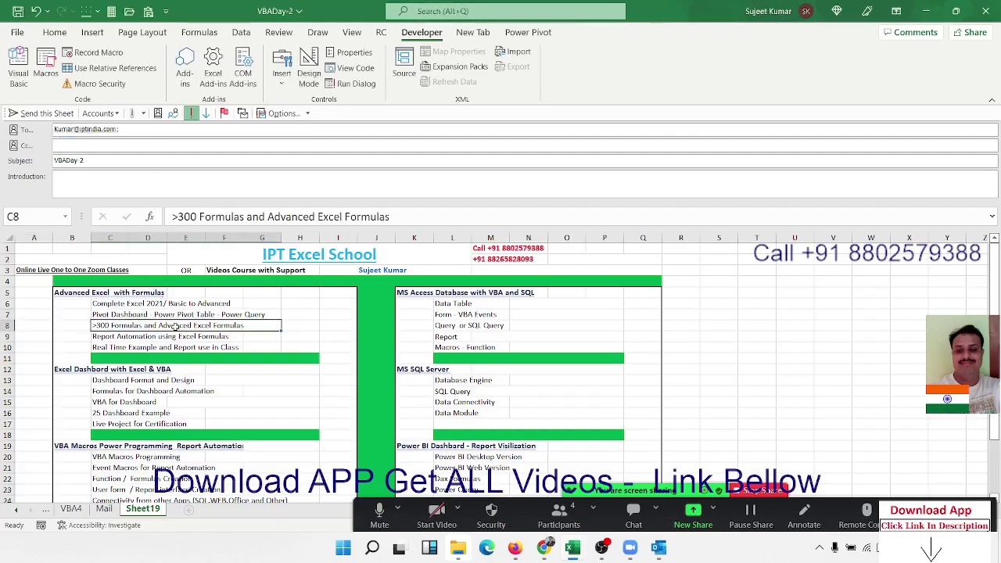
{"action": "left_click", "coordinate": [39, 114]}
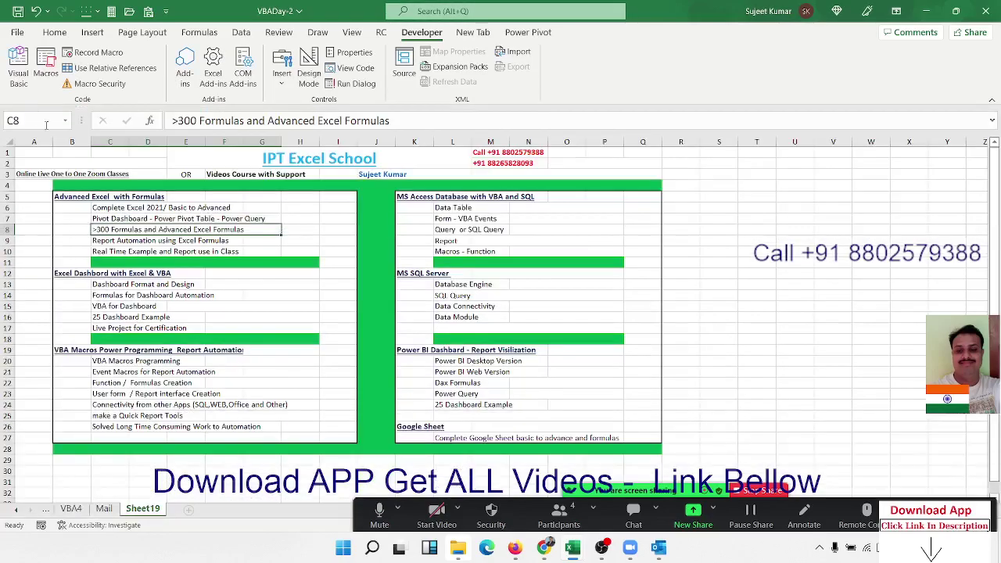
Step: Rerun sent_mail1 from the Macros list and debug the run-time error 438
{"action": "left_click", "coordinate": [47, 74]}
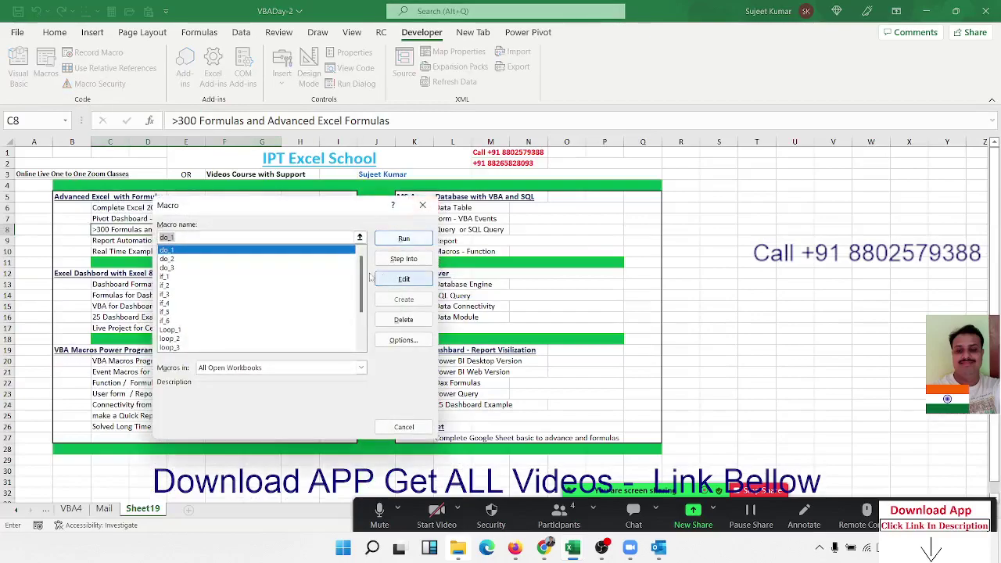
{"action": "scroll", "coordinate": [362, 329], "scroll_direction": "down", "scroll_amount": 5}
{"action": "left_click", "coordinate": [236, 347]}
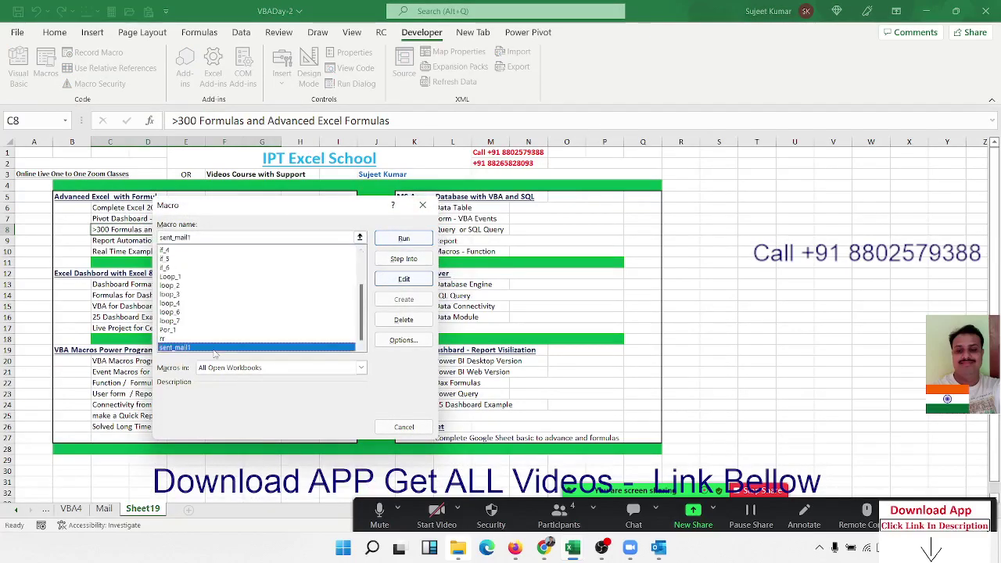
{"action": "left_click", "coordinate": [403, 239]}
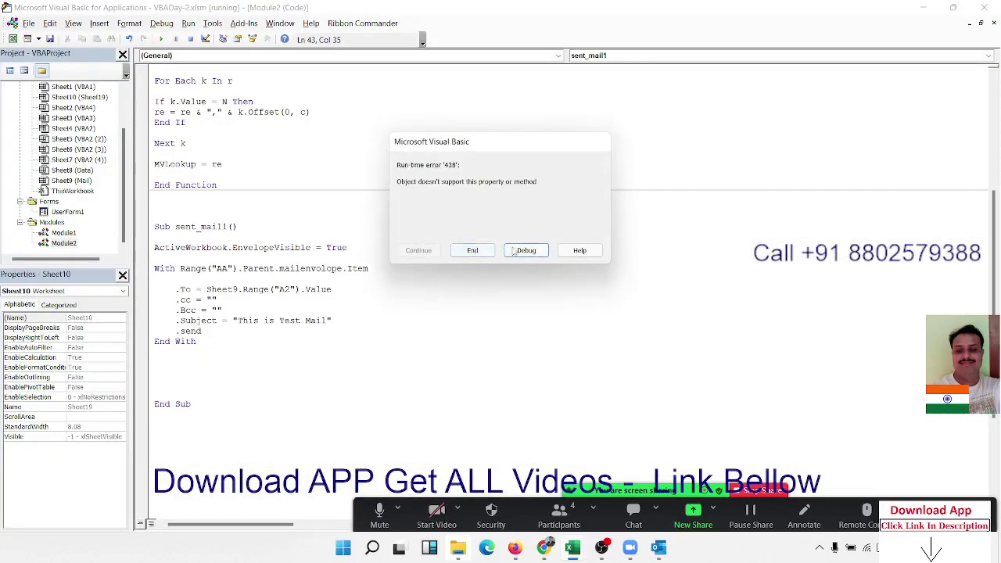
{"action": "left_click", "coordinate": [514, 251]}
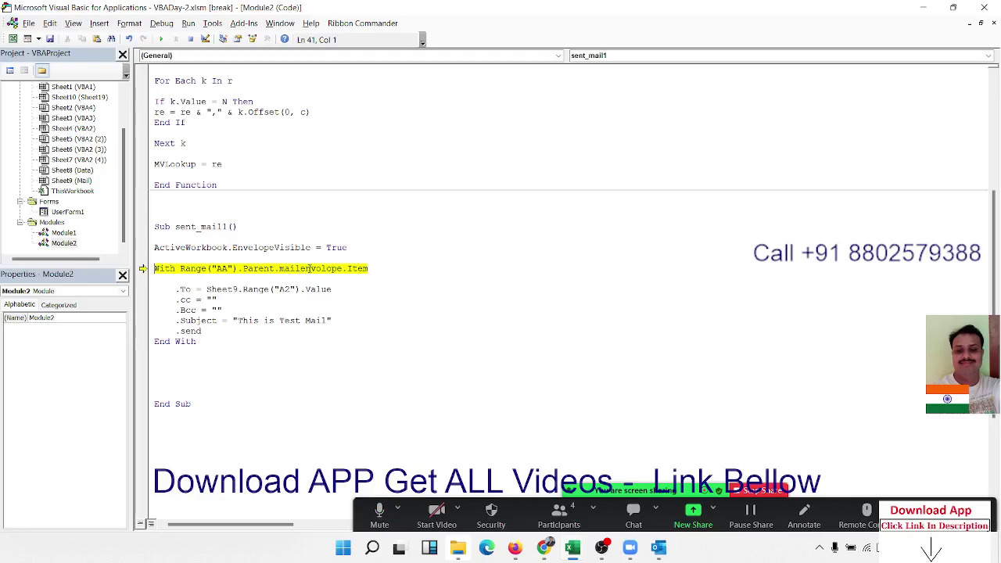
Step: Correct 'mailenvolope' to 'MailEnvelope' in sent_mail1 and reset the paused project
{"action": "left_click", "coordinate": [316, 269]}
{"action": "key", "text": "Delete"}
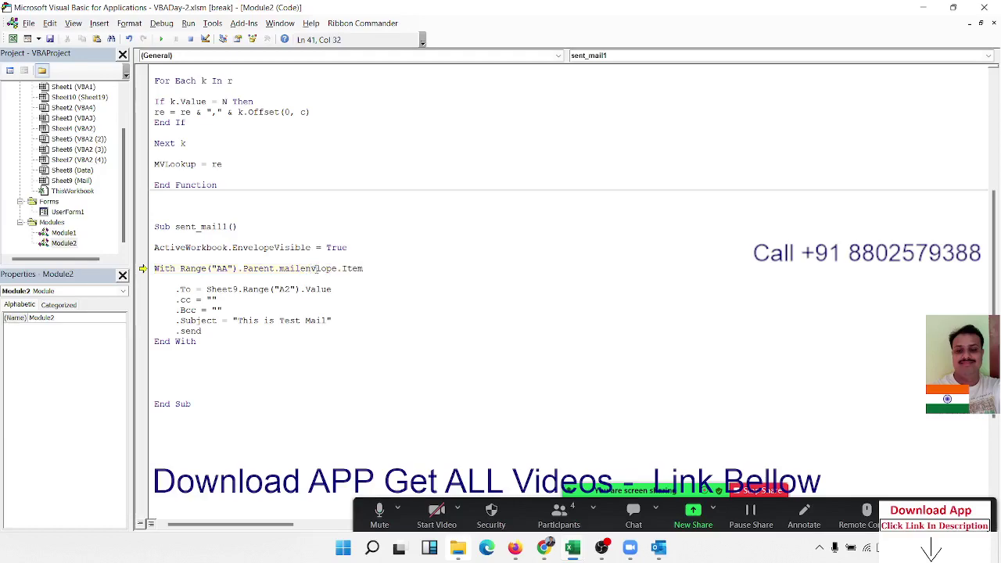
{"action": "type", "text": "e"}
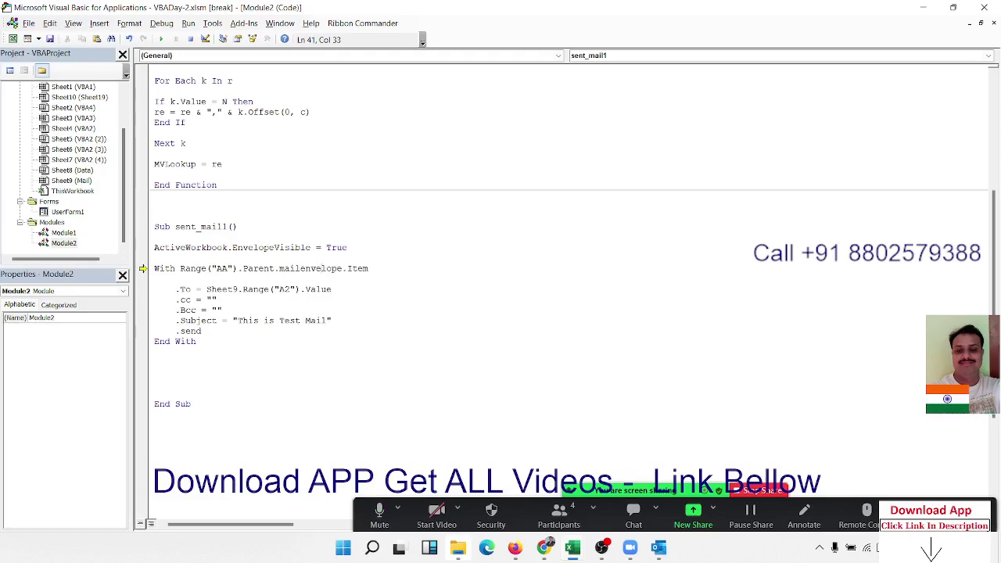
{"action": "key", "text": "Return"}
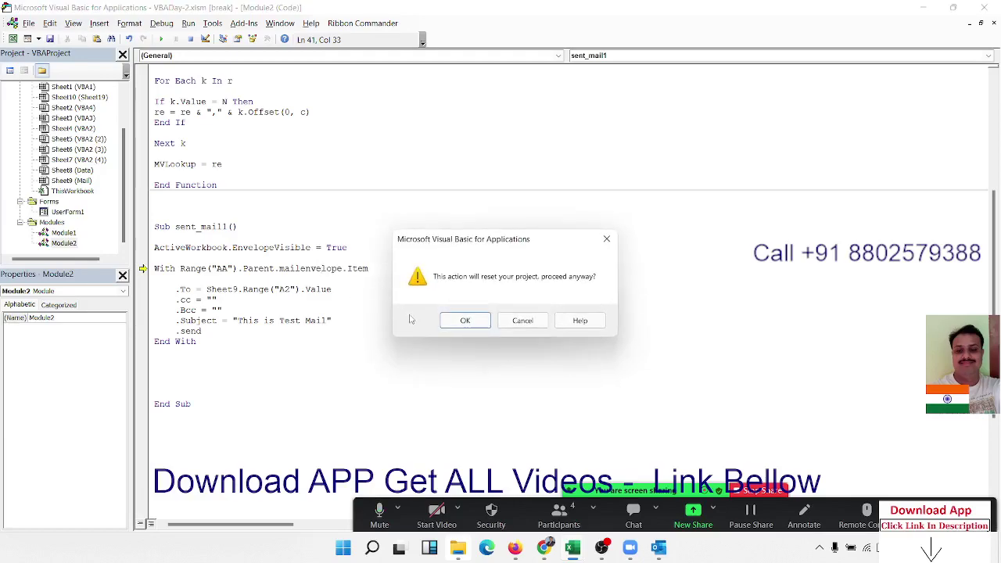
{"action": "left_click", "coordinate": [443, 323]}
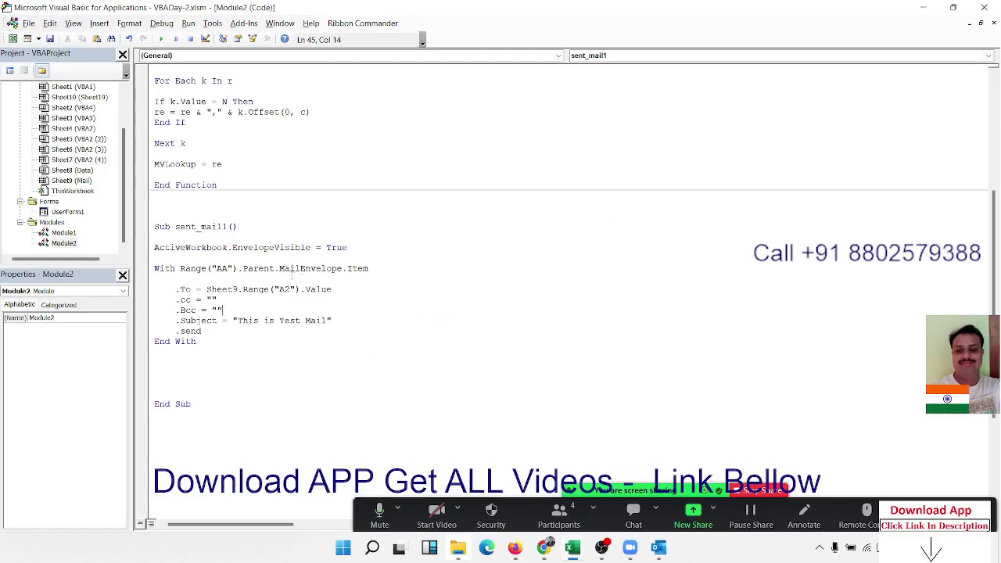
{"action": "left_click", "coordinate": [287, 277]}
Step: Clear the leftover mail header in the workbook and run the sent_mail1 macro
{"action": "left_click", "coordinate": [923, 7]}
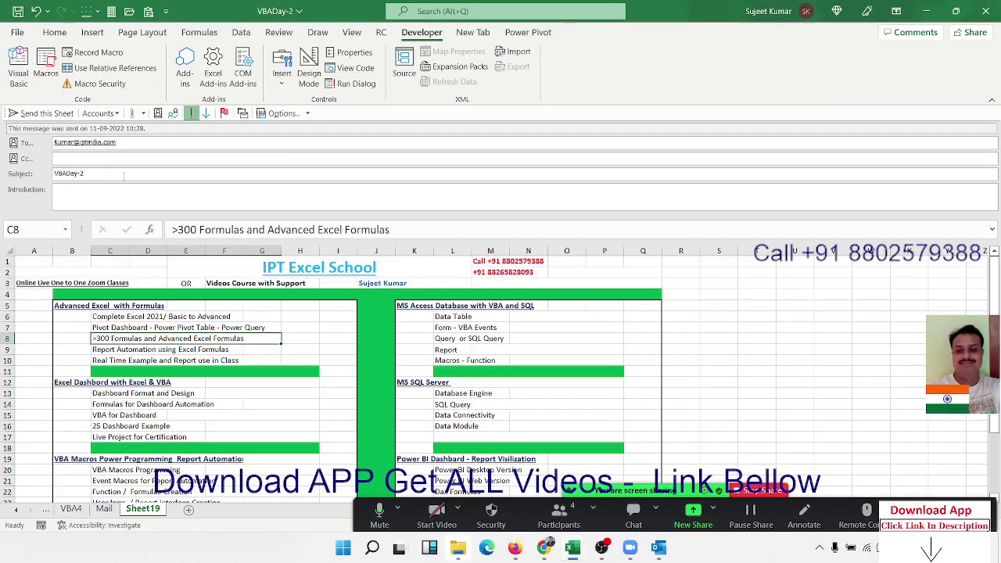
{"action": "left_click", "coordinate": [49, 117]}
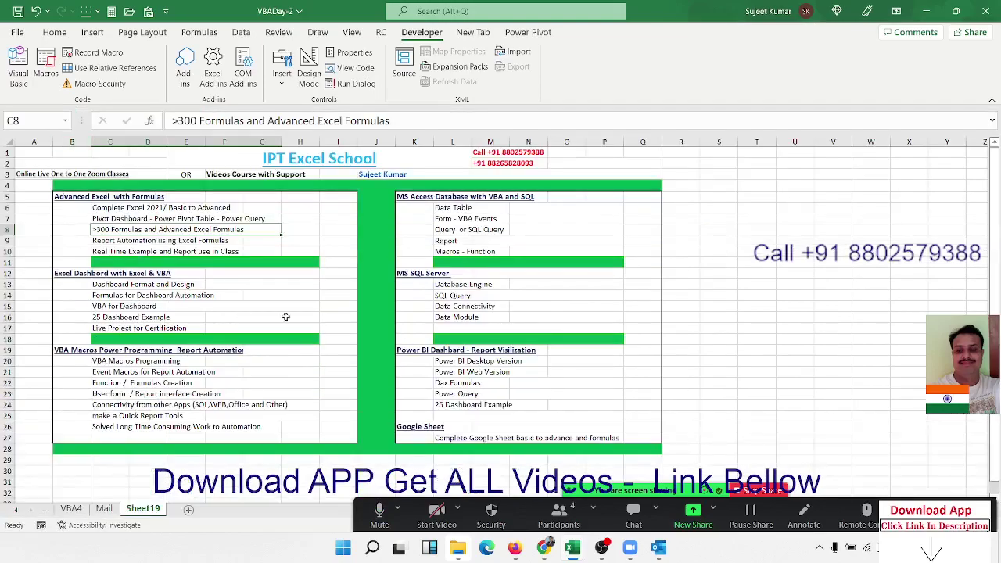
{"action": "left_click", "coordinate": [349, 261]}
{"action": "left_click", "coordinate": [43, 69]}
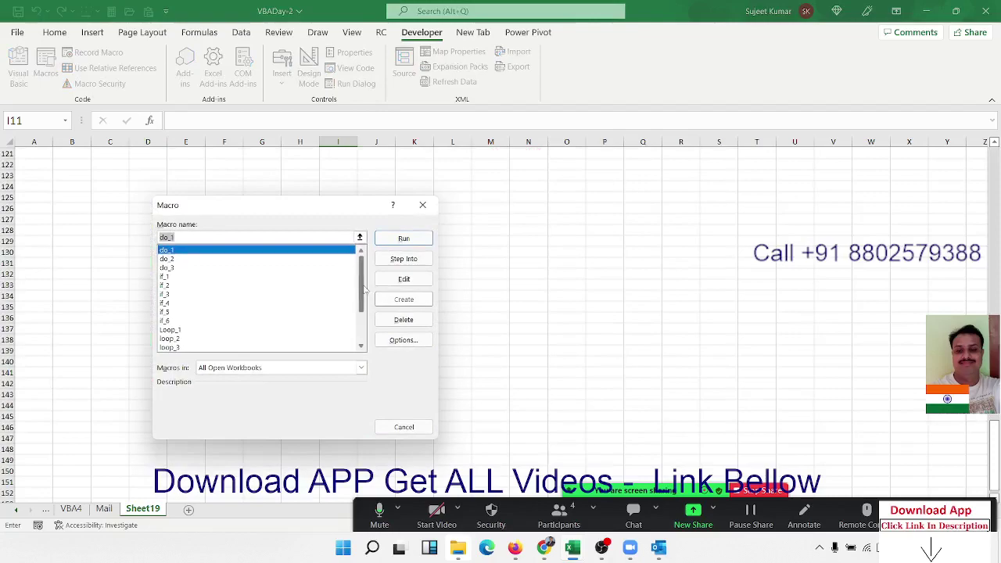
{"action": "scroll", "coordinate": [219, 334], "scroll_direction": "down", "scroll_amount": 3}
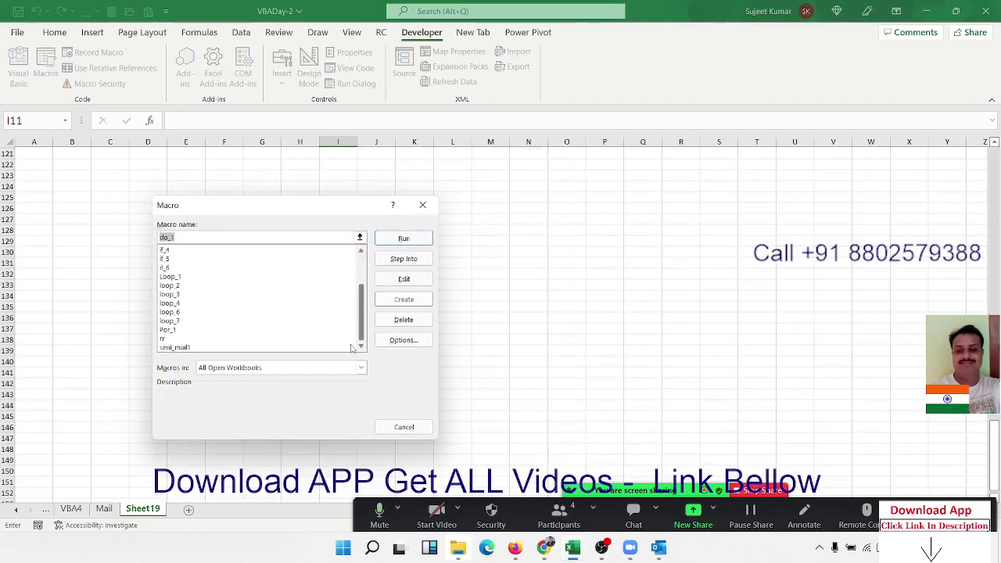
{"action": "left_click", "coordinate": [192, 338]}
{"action": "left_click", "coordinate": [192, 346]}
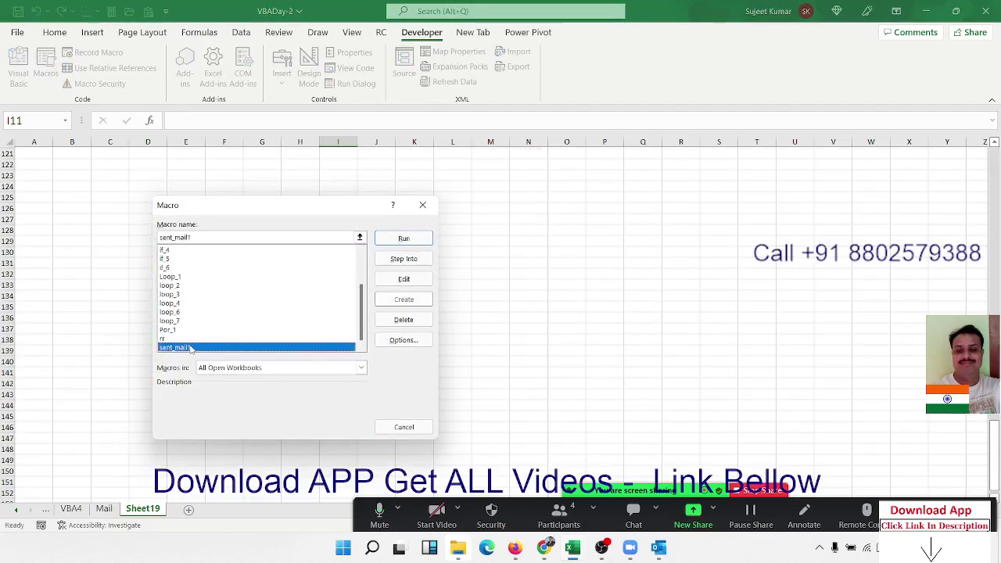
{"action": "left_click", "coordinate": [387, 239]}
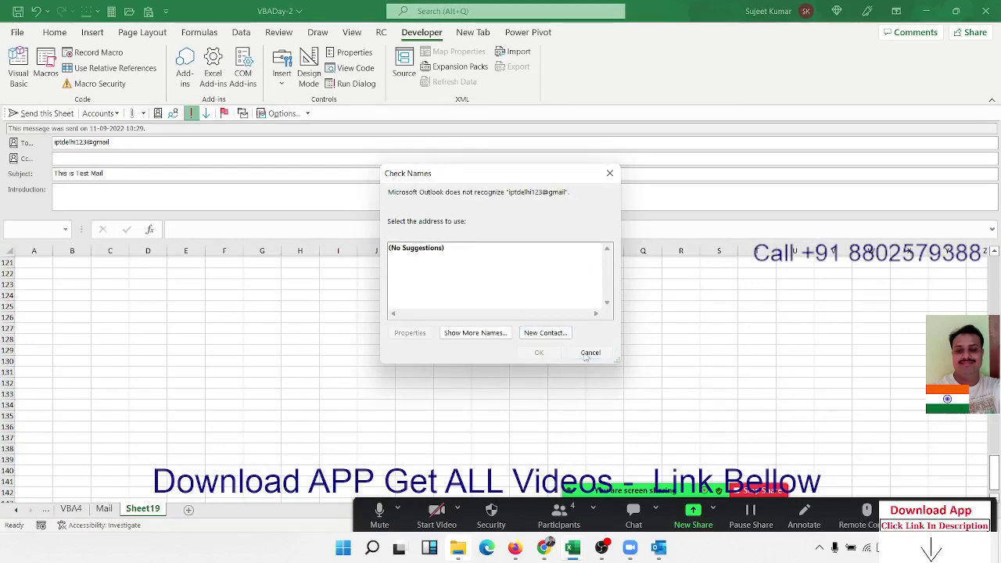
Step: Dismiss the unrecognised-address warnings, complete the recipient address, and send the test mail
{"action": "left_click", "coordinate": [587, 354]}
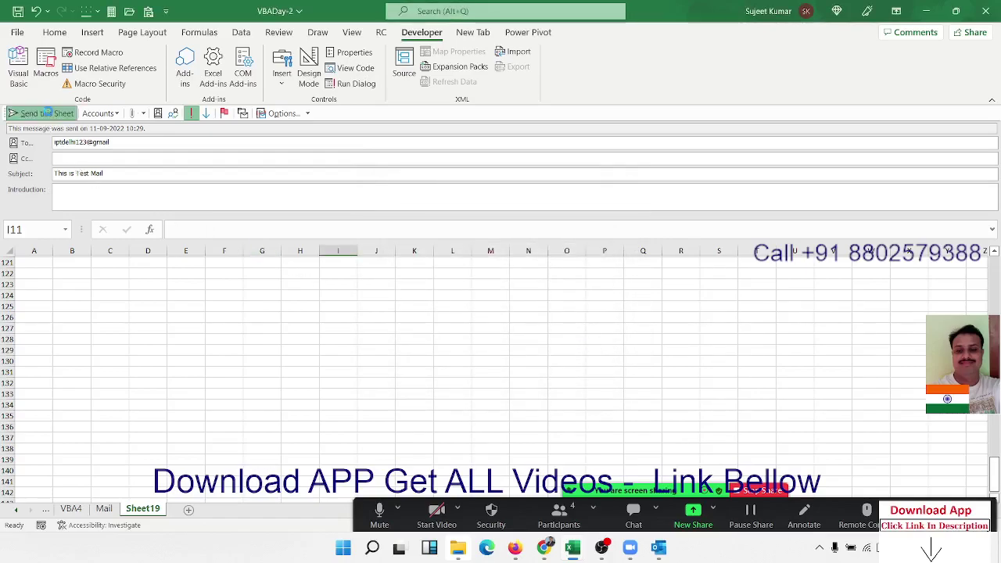
{"action": "left_click", "coordinate": [46, 113]}
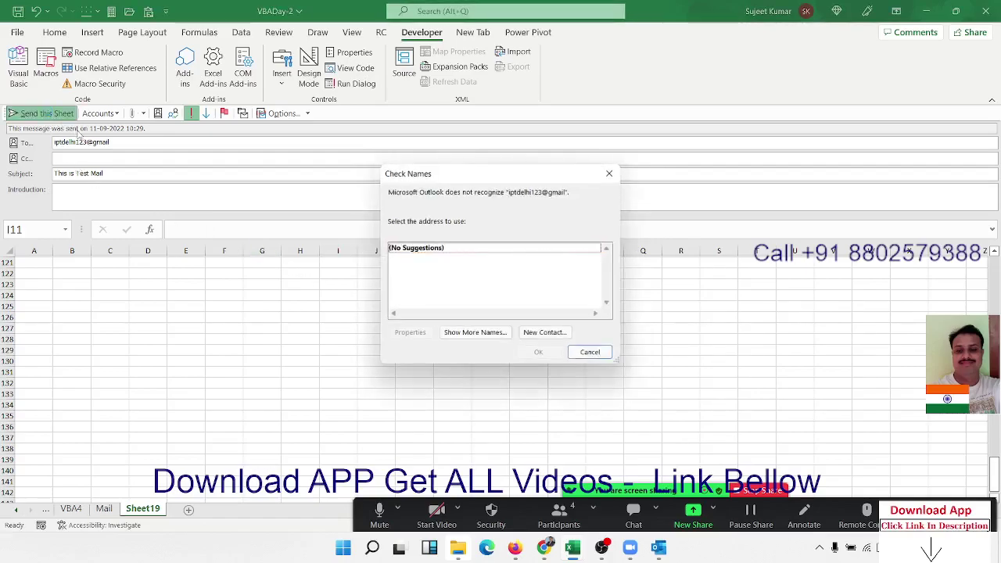
{"action": "left_click", "coordinate": [571, 356]}
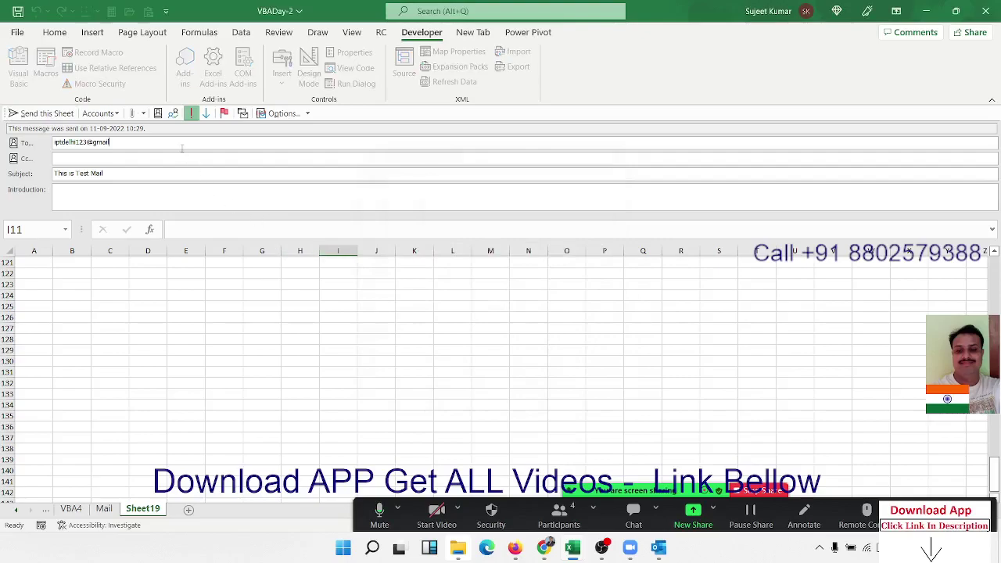
{"action": "type", "text": ".com"}
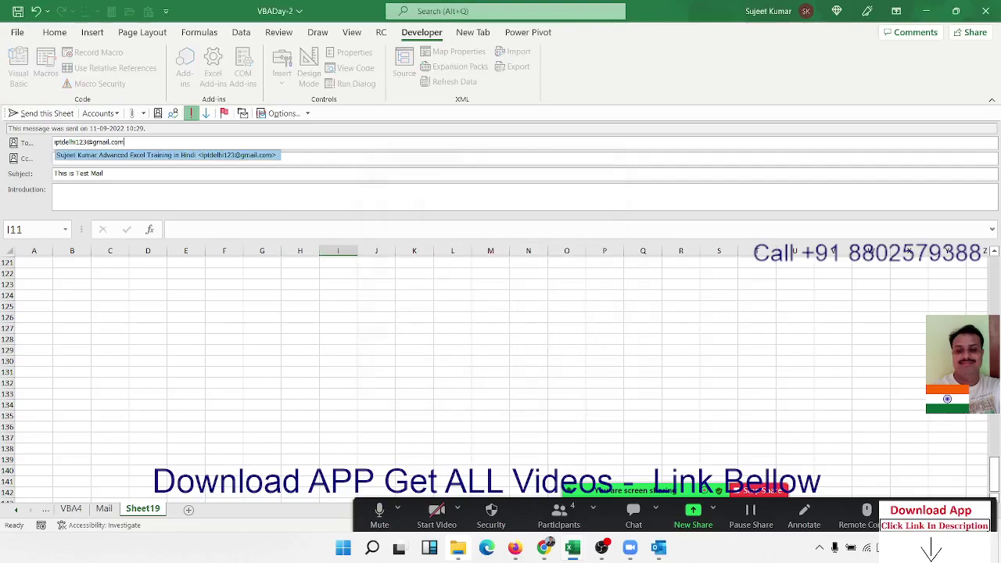
{"action": "left_click", "coordinate": [39, 113]}
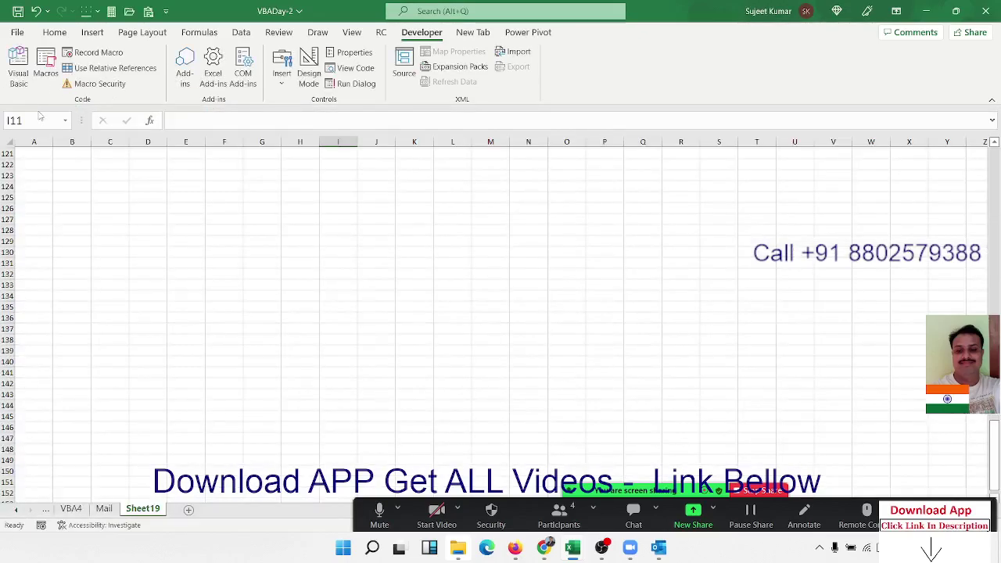
Step: Append '.com' to the recipient address in cell A2 of the Mail sheet
{"action": "left_click", "coordinate": [107, 509]}
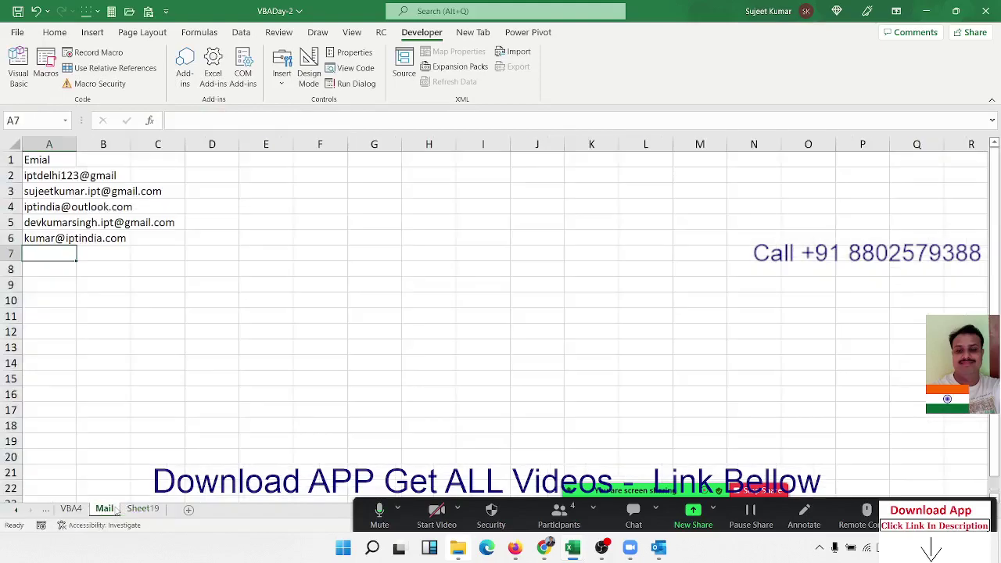
{"action": "left_click", "coordinate": [76, 175]}
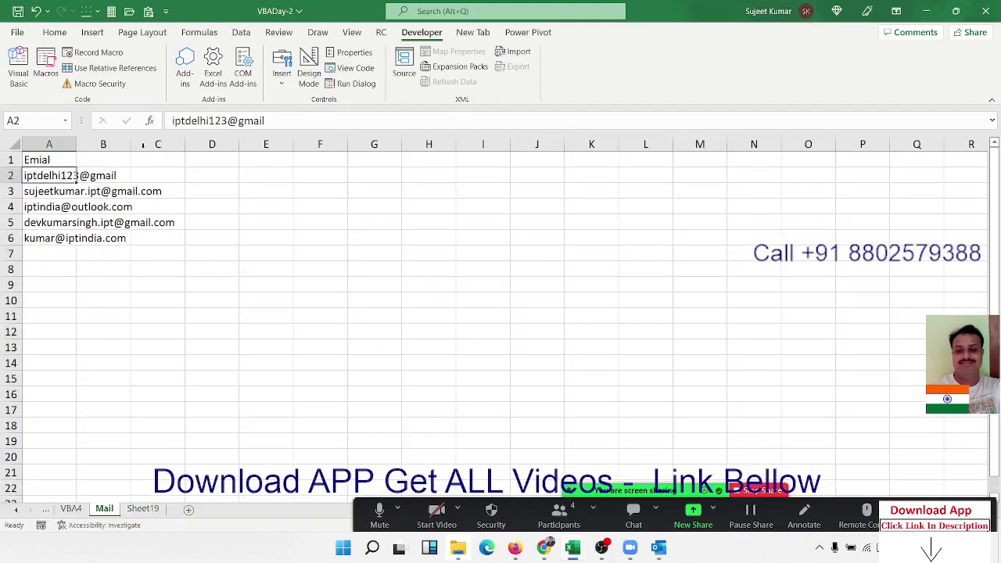
{"action": "left_click", "coordinate": [266, 120]}
{"action": "type", "text": "."}
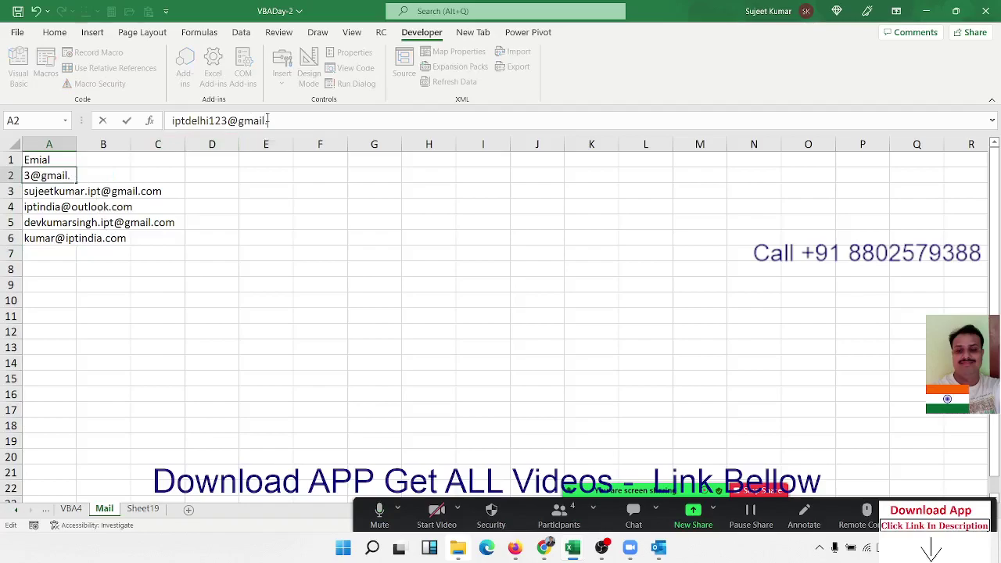
{"action": "type", "text": "com"}
{"action": "left_click", "coordinate": [271, 176]}
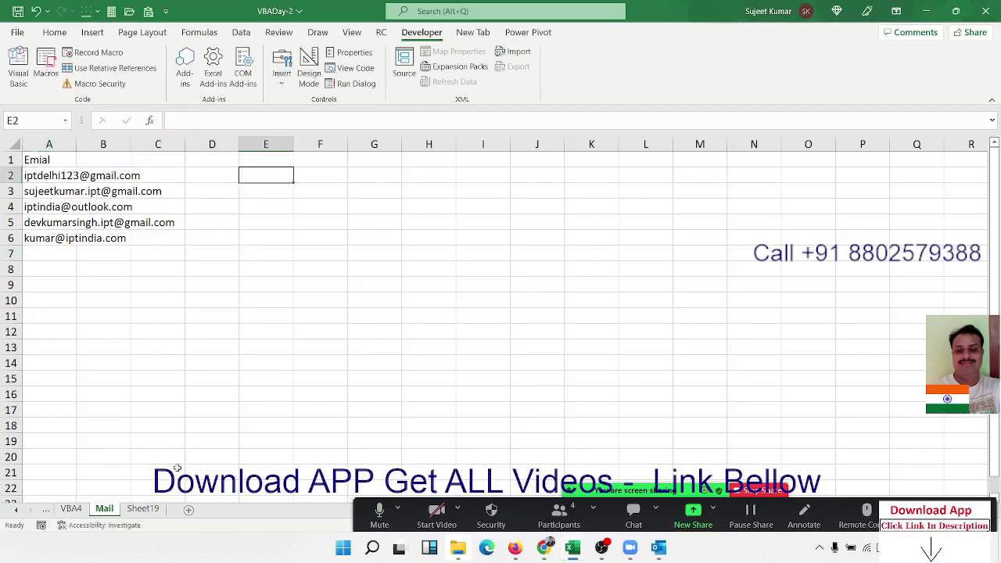
Step: Run sent_mail1 from Sheet19, then jump back to the top of the course sheet
{"action": "left_click", "coordinate": [142, 508]}
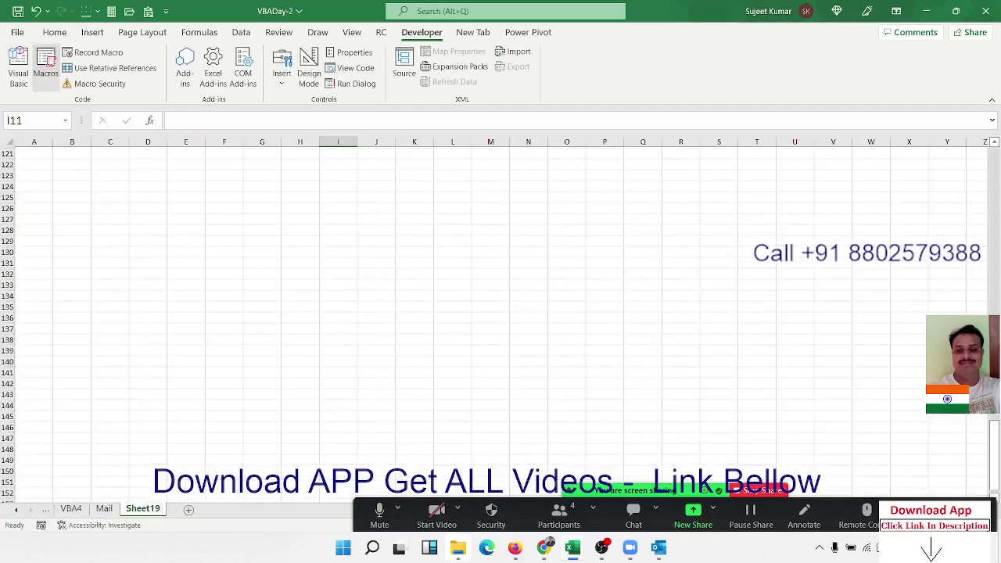
{"action": "left_click", "coordinate": [47, 64]}
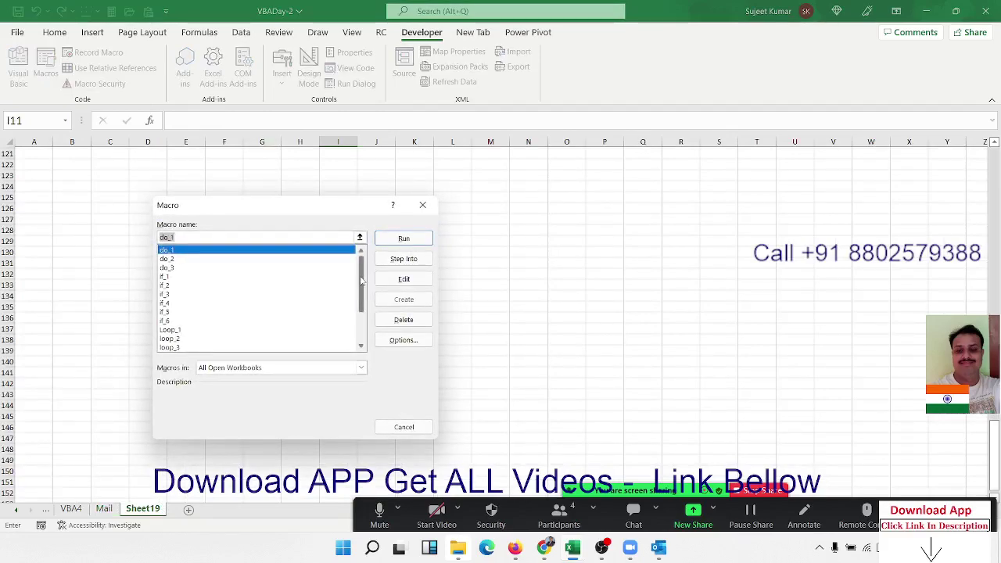
{"action": "left_click_drag", "start_coordinate": [361, 281], "coordinate": [363, 312]}
{"action": "left_click", "coordinate": [195, 348]}
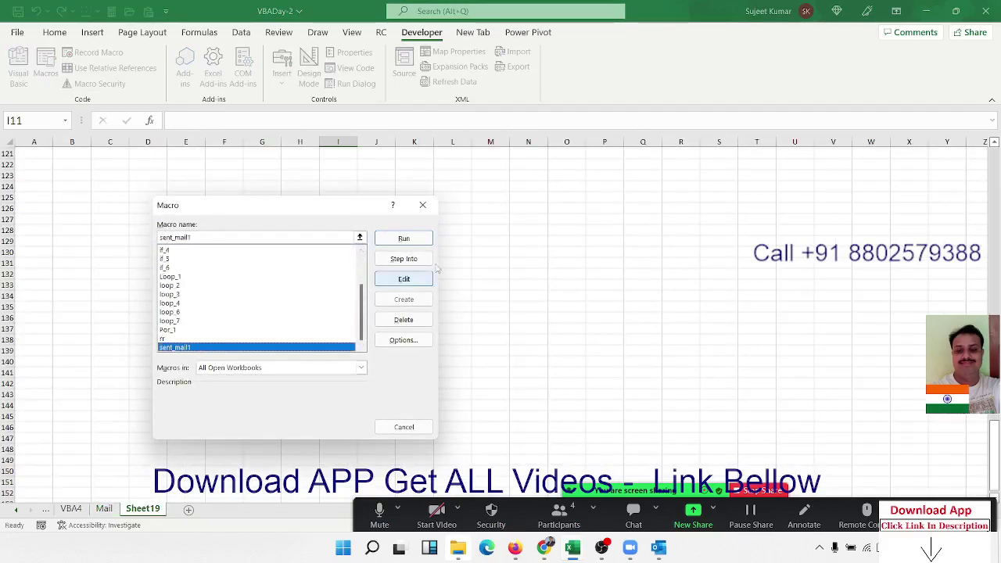
{"action": "left_click", "coordinate": [403, 238]}
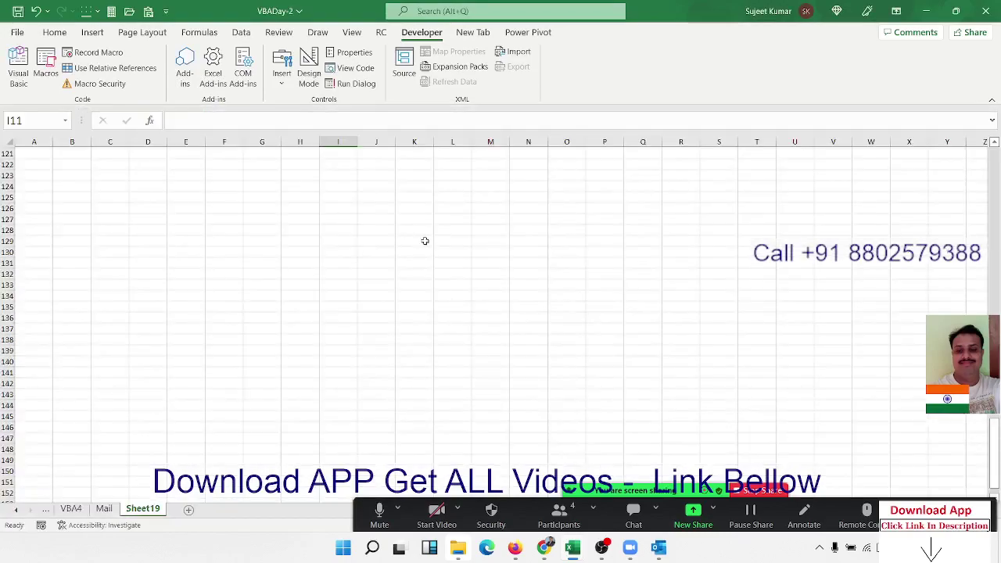
{"action": "scroll", "coordinate": [134, 215], "scroll_direction": "up", "scroll_amount": 20}
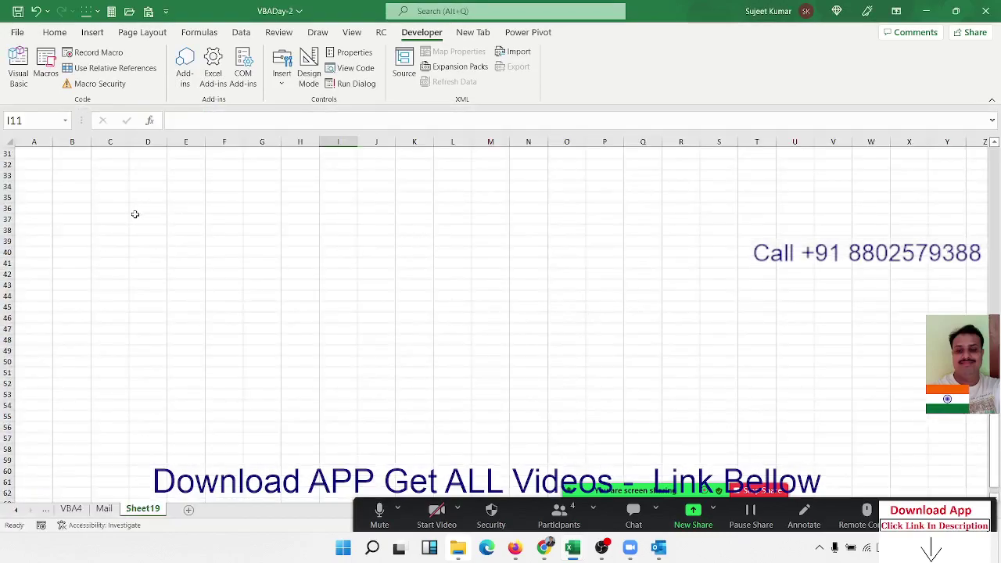
{"action": "left_click", "coordinate": [135, 214]}
{"action": "key", "text": "ctrl+Up"}
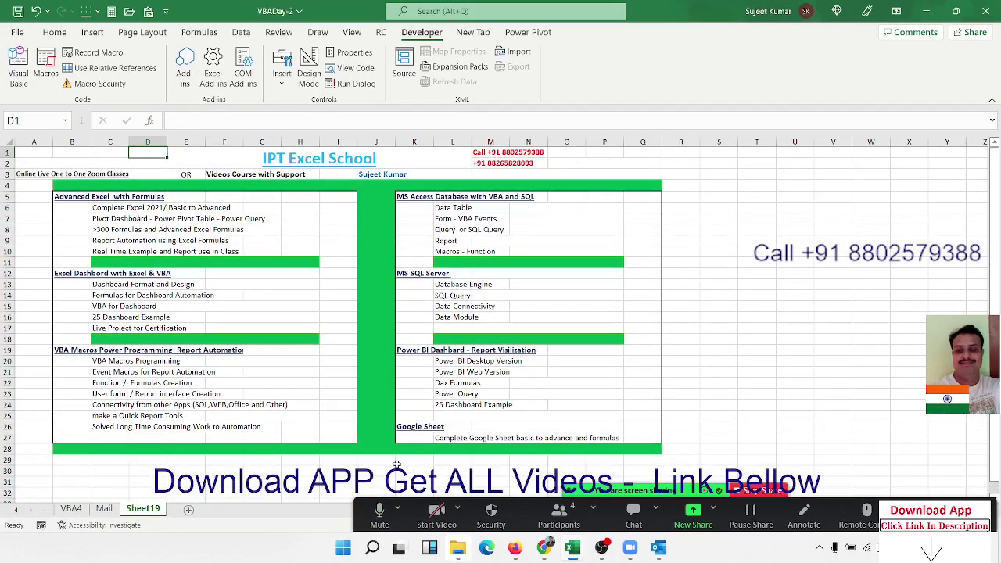
Step: Check the newest 'This is Test Mail' message in Outlook's Sent Items
{"action": "left_click", "coordinate": [655, 554]}
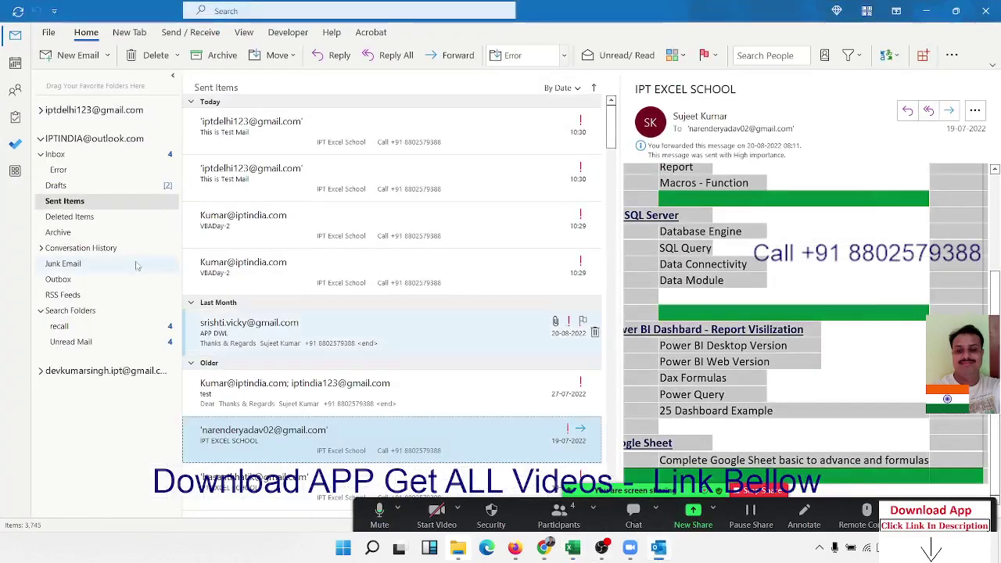
{"action": "left_click", "coordinate": [244, 144]}
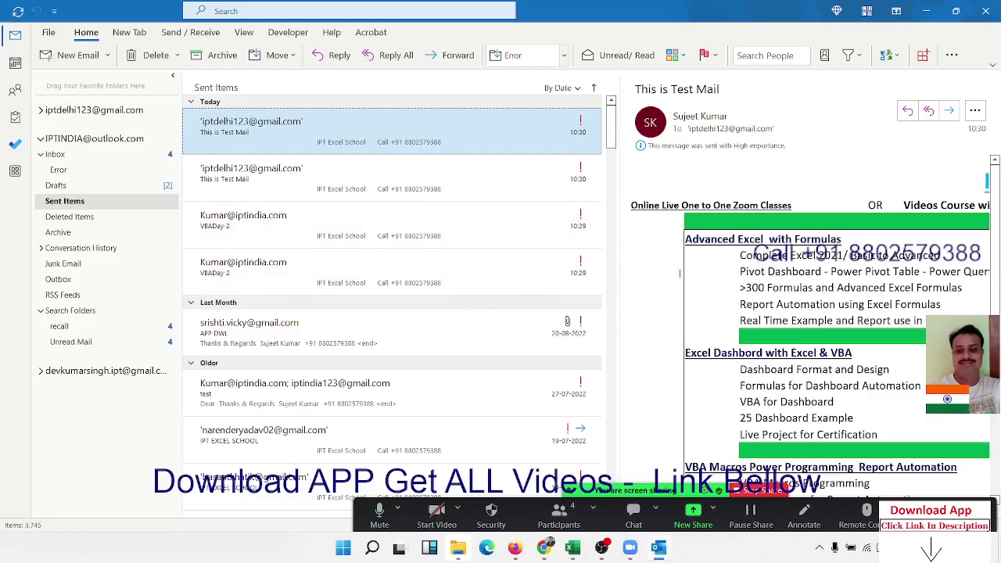
{"action": "left_click", "coordinate": [296, 244]}
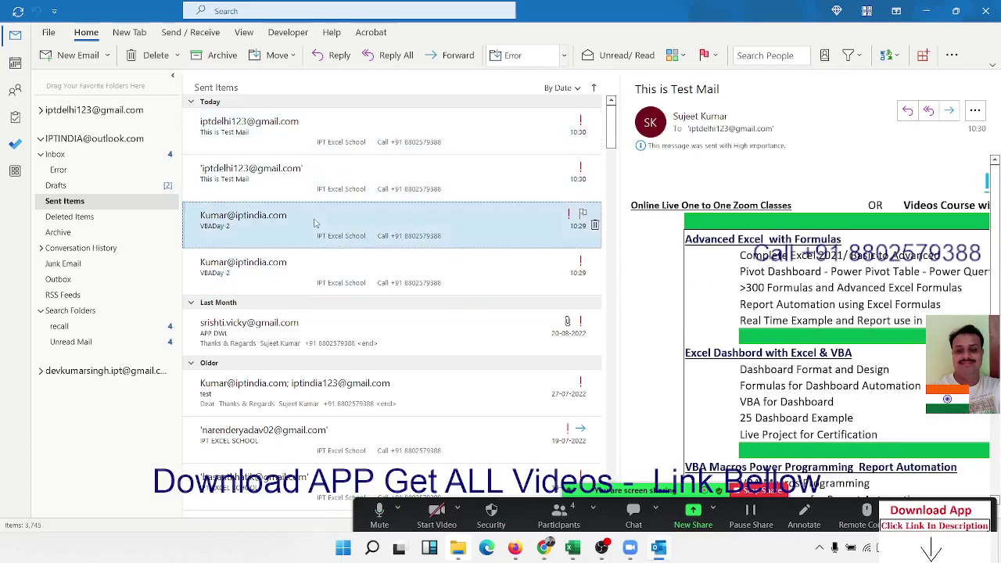
{"action": "left_click", "coordinate": [297, 183]}
{"action": "left_click", "coordinate": [292, 153]}
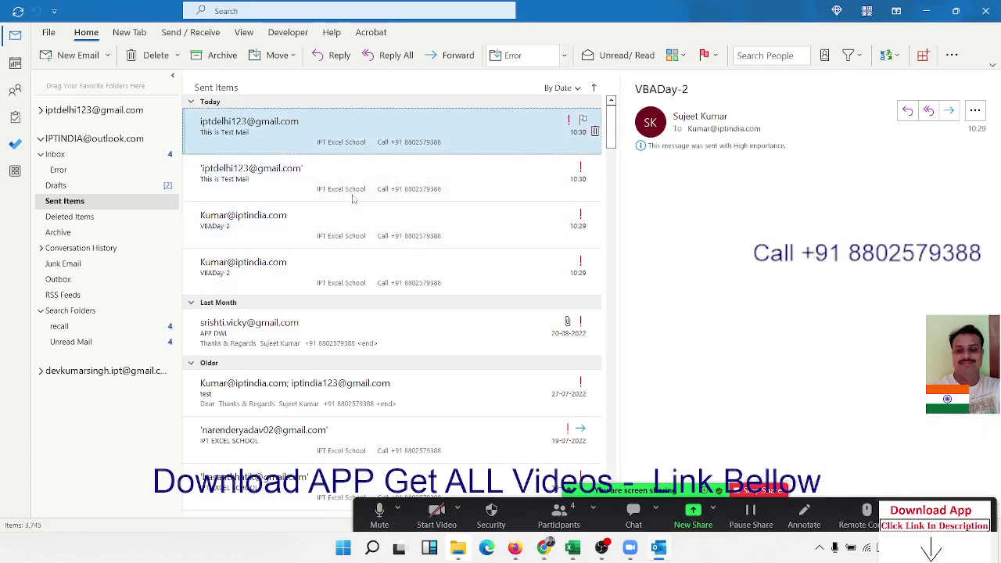
Step: Select and copy the Mail sheet's recipient addresses in A2:A6, then return to the VBA editor
{"action": "key", "text": "alt+Tab"}
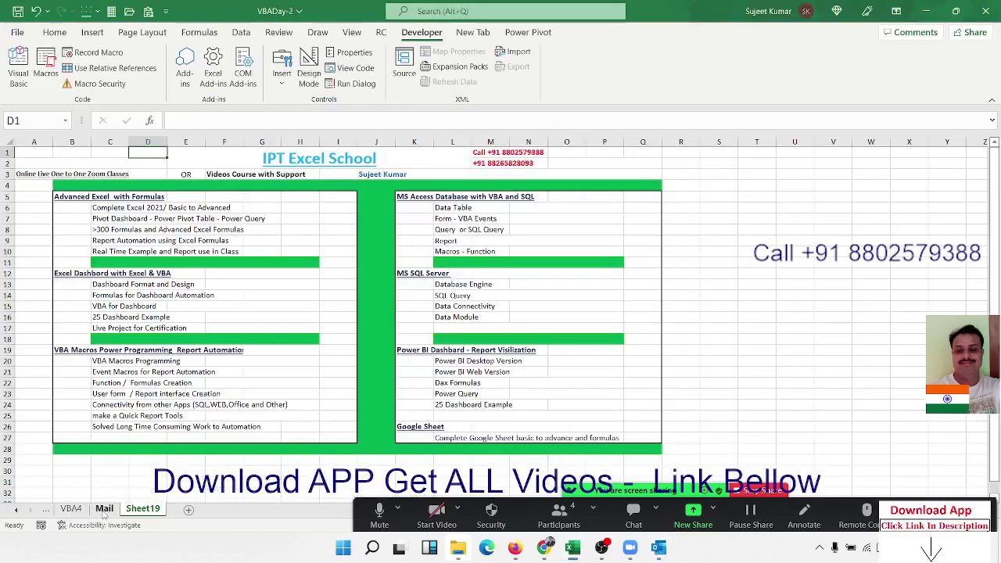
{"action": "left_click", "coordinate": [104, 508]}
{"action": "left_click_drag", "start_coordinate": [57, 175], "coordinate": [56, 231]}
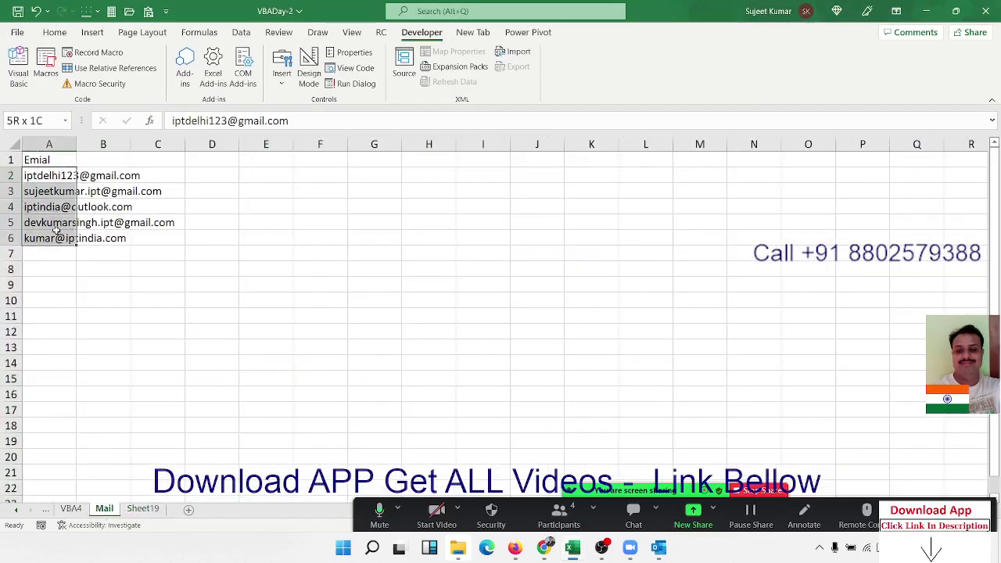
{"action": "key", "text": "ctrl+c"}
{"action": "key", "text": "alt+Tab"}
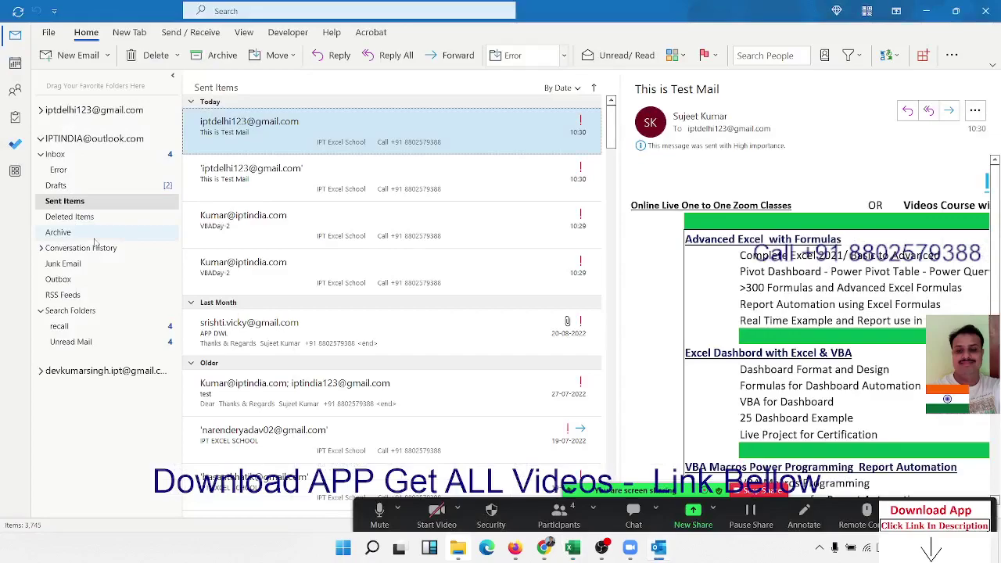
{"action": "key", "text": "alt+Tab"}
{"action": "key", "text": "alt+Tab"}
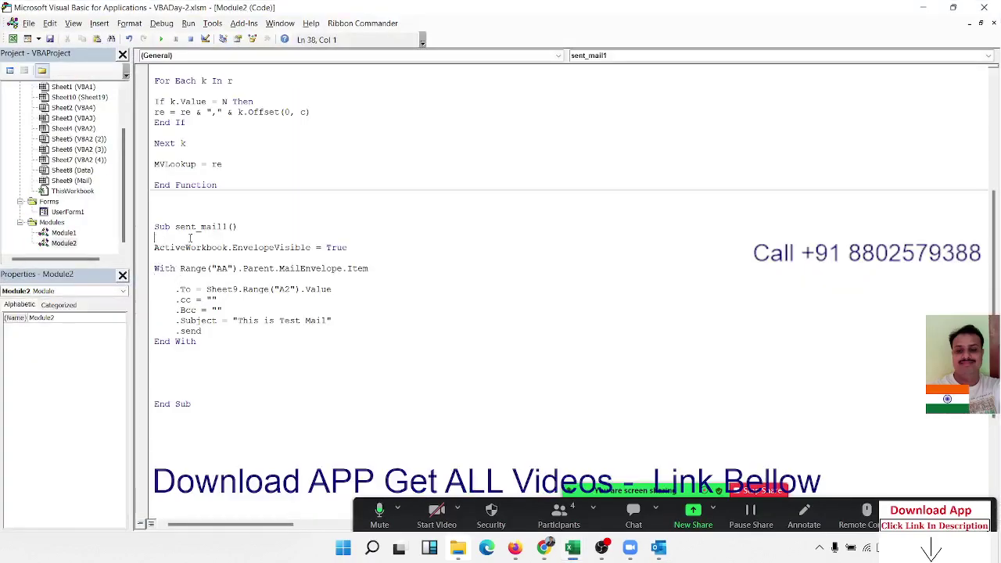
Step: Wrap sent_mail1 in a For i = 2 To 5 … Next i loop using Range("A" & i)
{"action": "key", "text": "Return"}
{"action": "key", "text": "Return"}
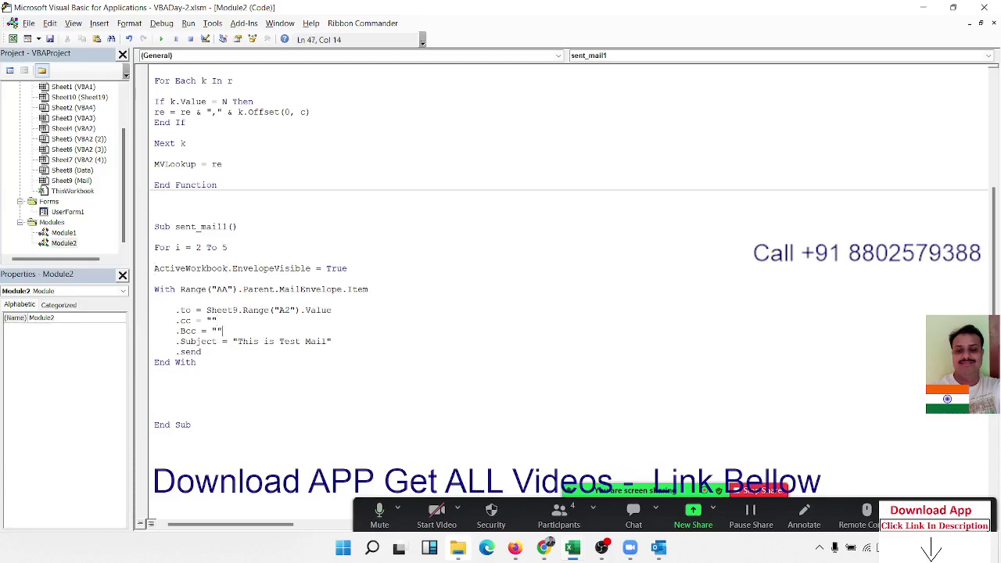
{"action": "left_click", "coordinate": [196, 362]}
{"action": "type", "text": "i"}
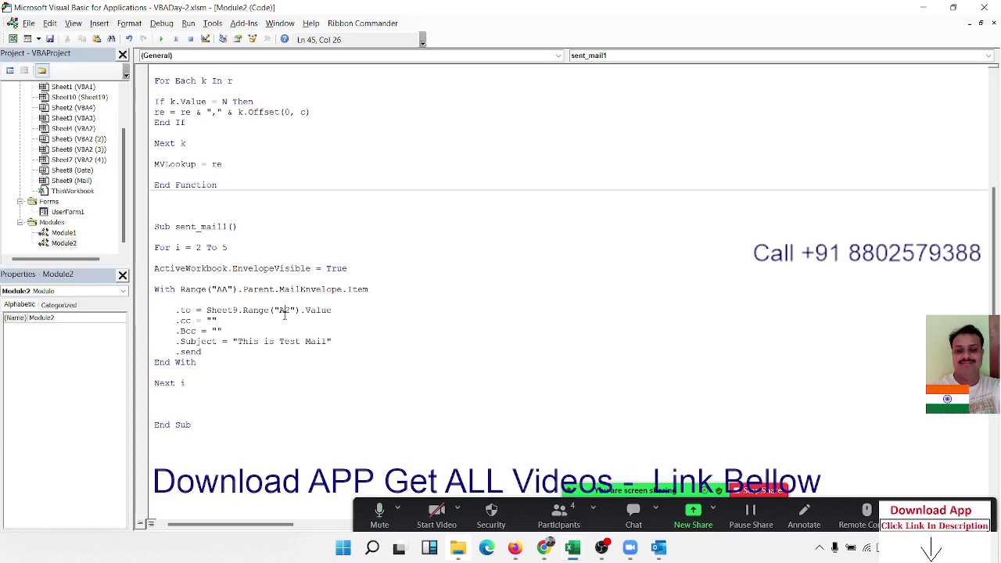
{"action": "key", "text": "Delete"}
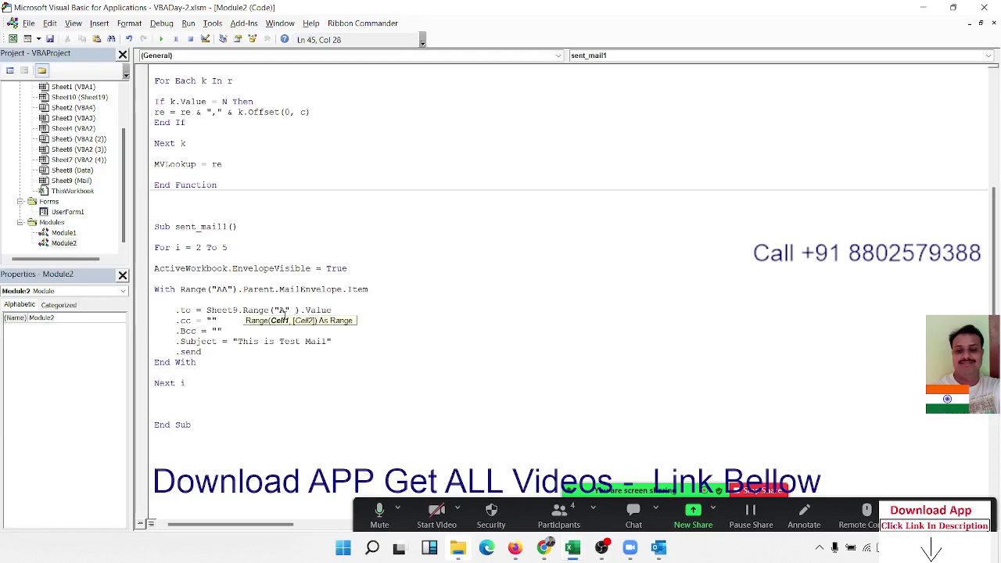
{"action": "type", "text": "& i"}
{"action": "left_click", "coordinate": [432, 353]}
Step: Rename the Sheet19 tab to 'Format'
{"action": "key", "text": "alt+Tab"}
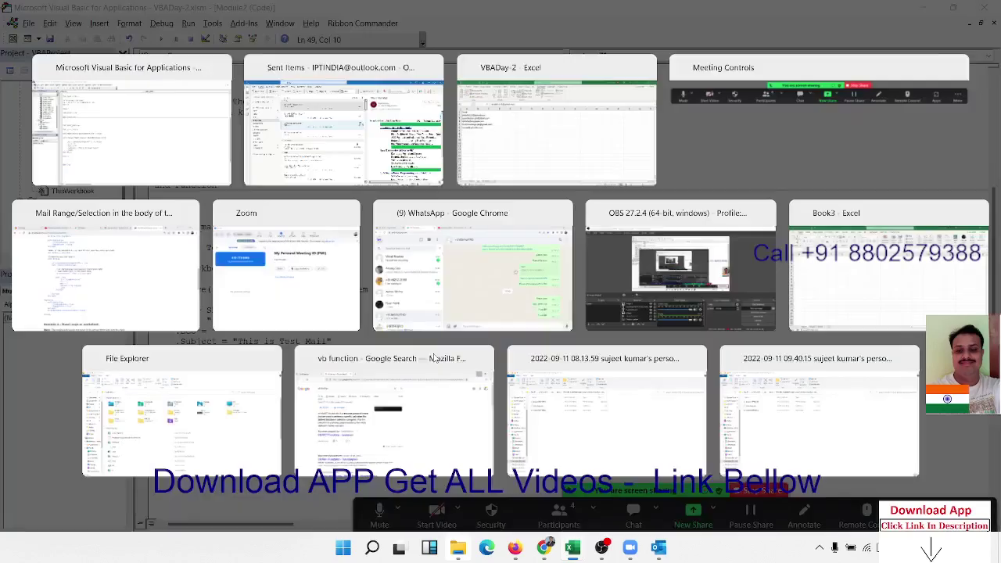
{"action": "key", "text": "alt+Tab"}
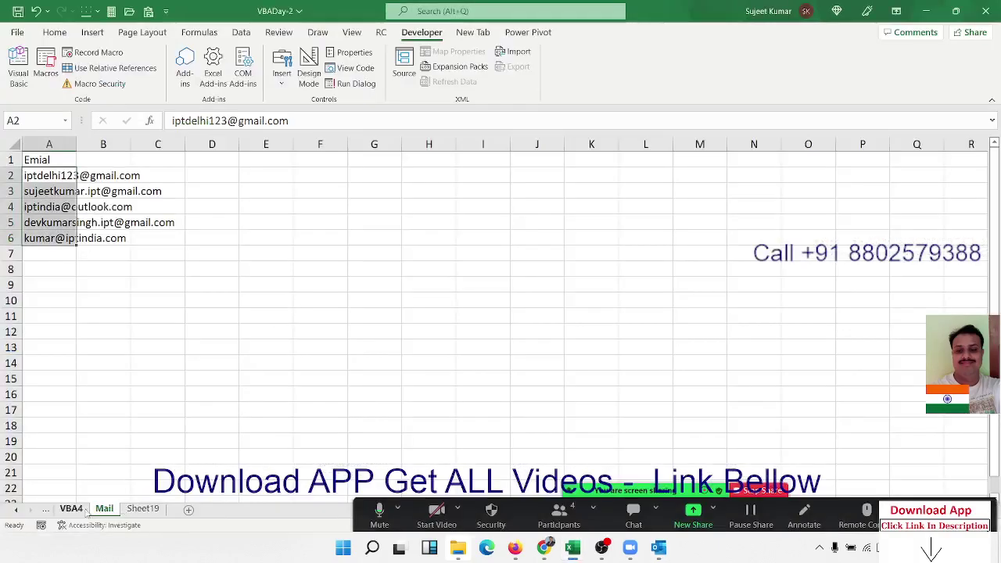
{"action": "left_click", "coordinate": [142, 509]}
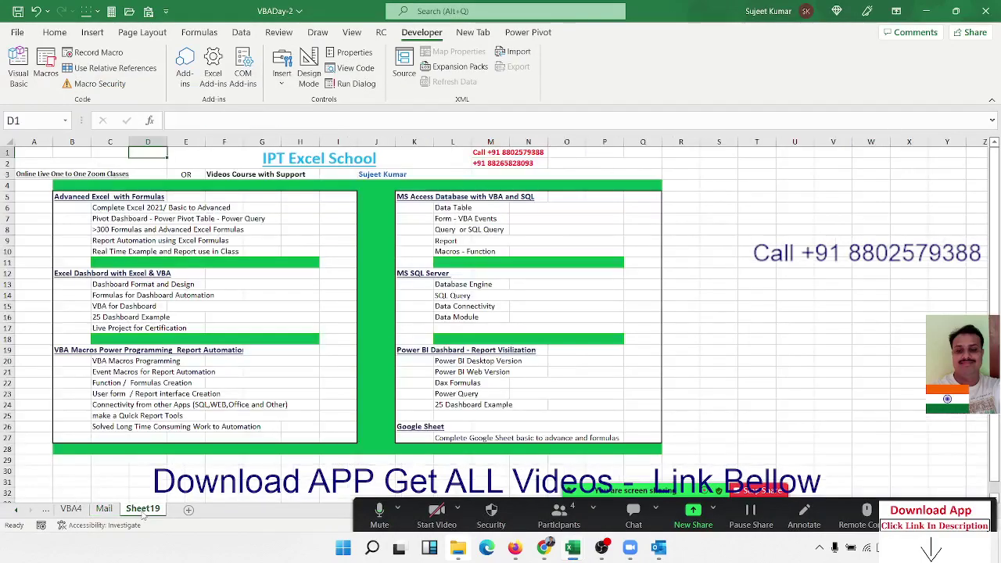
{"action": "double_click", "coordinate": [148, 509]}
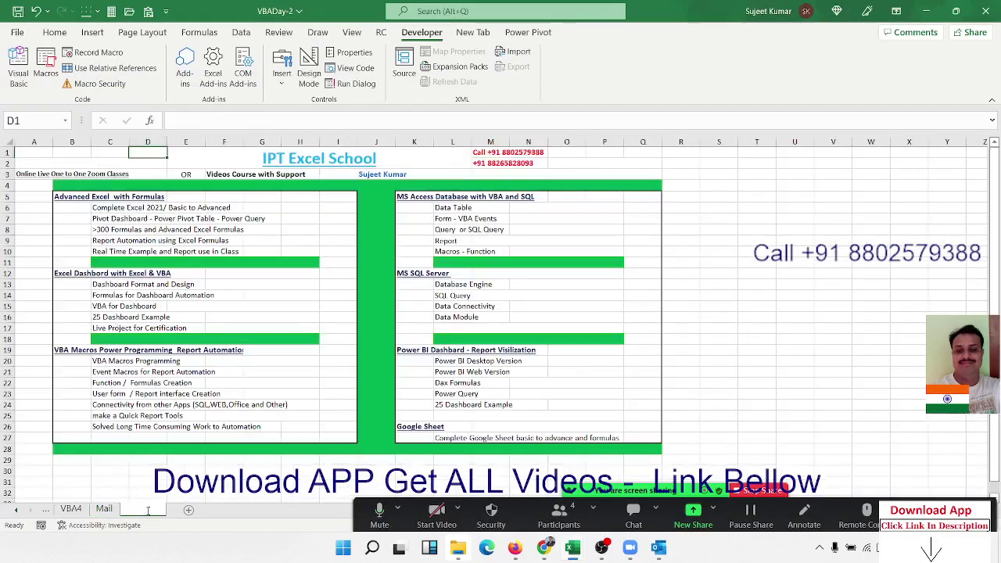
{"action": "type", "text": "For"}
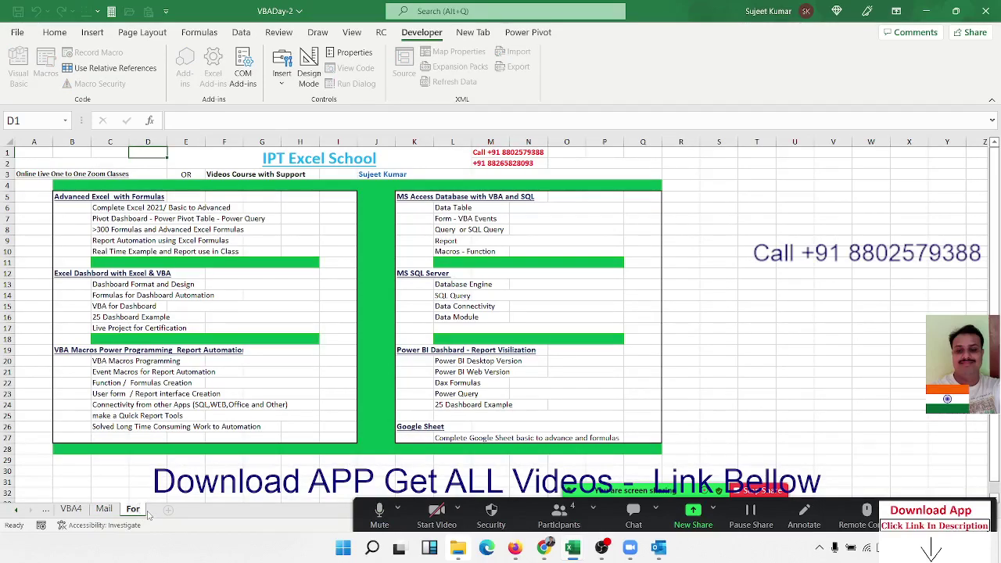
{"action": "type", "text": "mat"}
{"action": "left_click", "coordinate": [225, 298]}
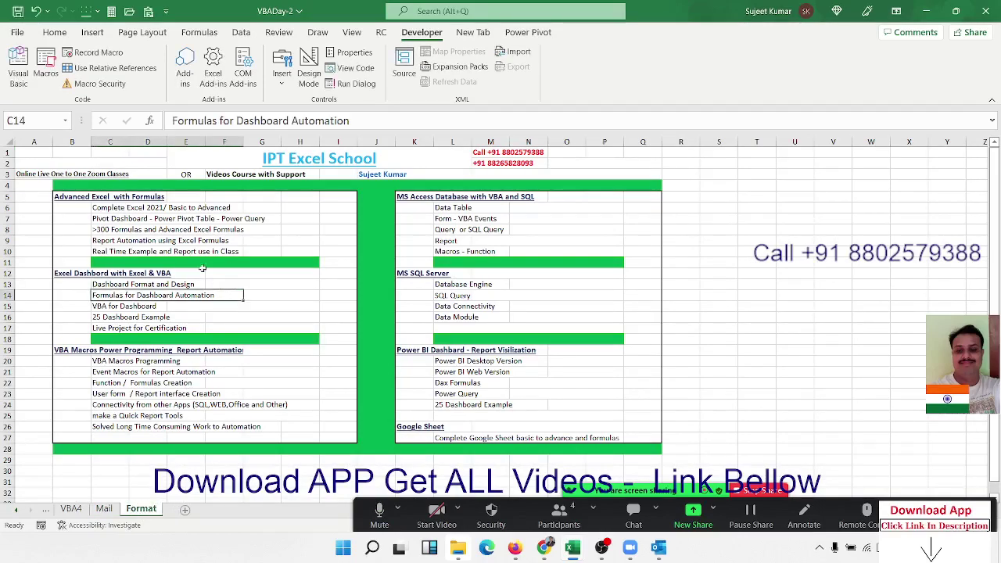
Step: Run the looped sent_mail1 macro to send the mails
{"action": "left_click", "coordinate": [46, 78]}
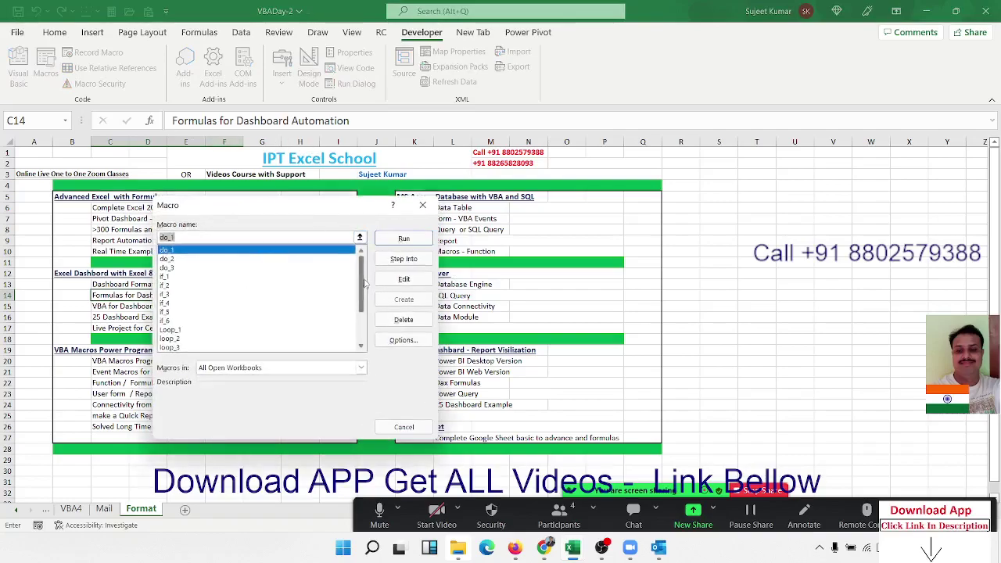
{"action": "scroll", "coordinate": [364, 284], "scroll_direction": "down", "scroll_amount": 2}
{"action": "left_click", "coordinate": [194, 348]}
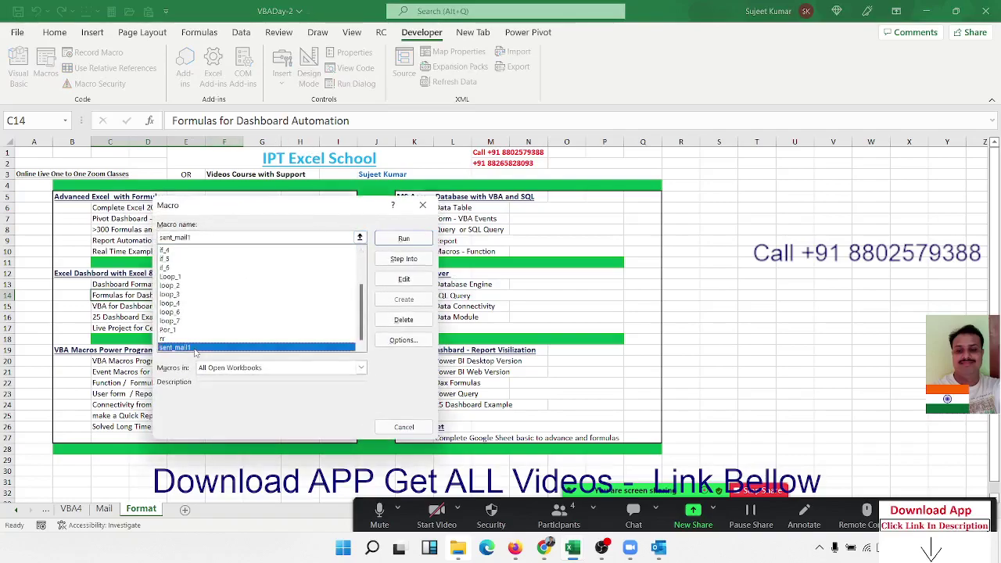
{"action": "left_click", "coordinate": [394, 239]}
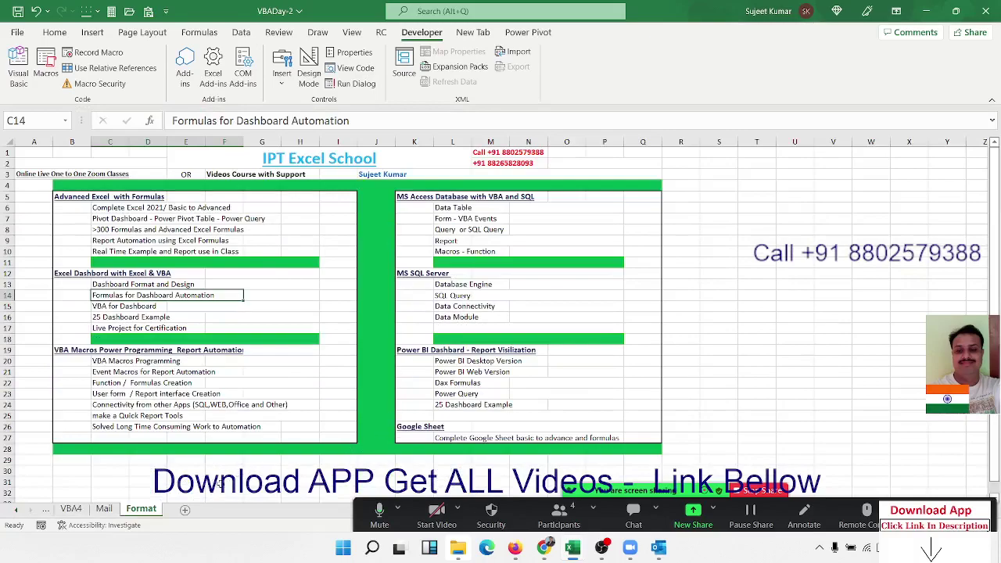
Step: View the newest 'This is Test Mail' message in Outlook's Sent Items reading pane
{"action": "left_click", "coordinate": [659, 548]}
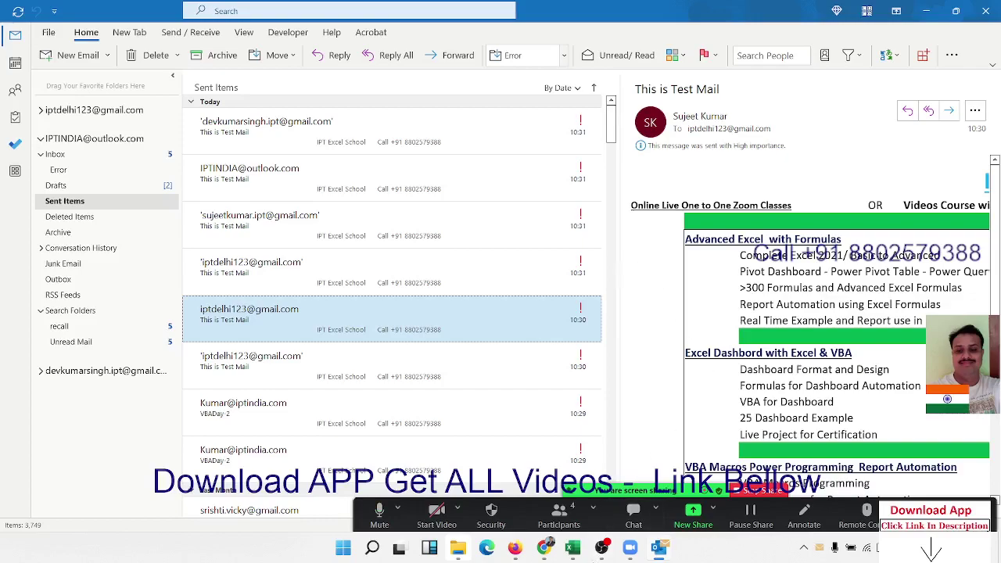
{"action": "left_click", "coordinate": [426, 121]}
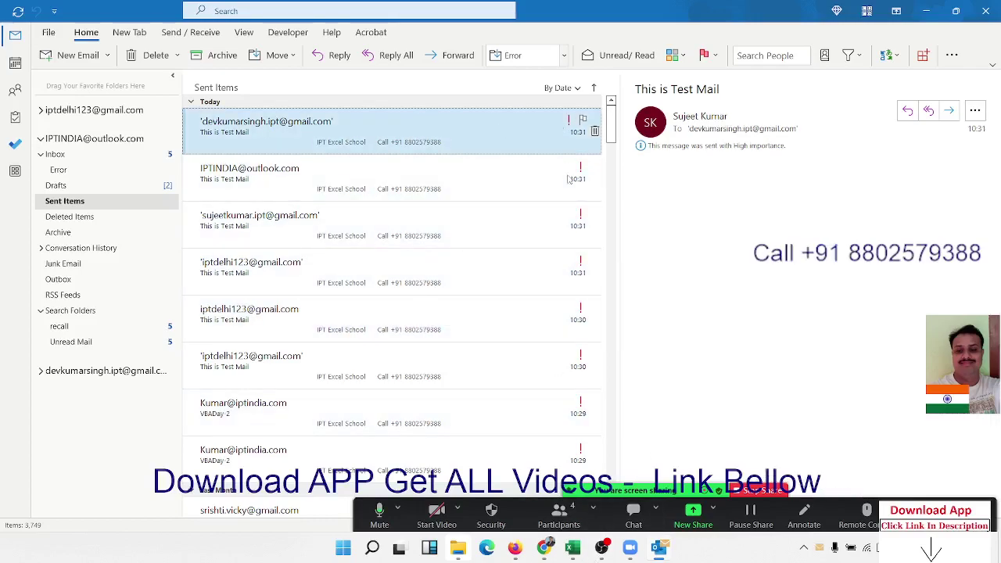
{"action": "mouse_move", "coordinate": [635, 555]}
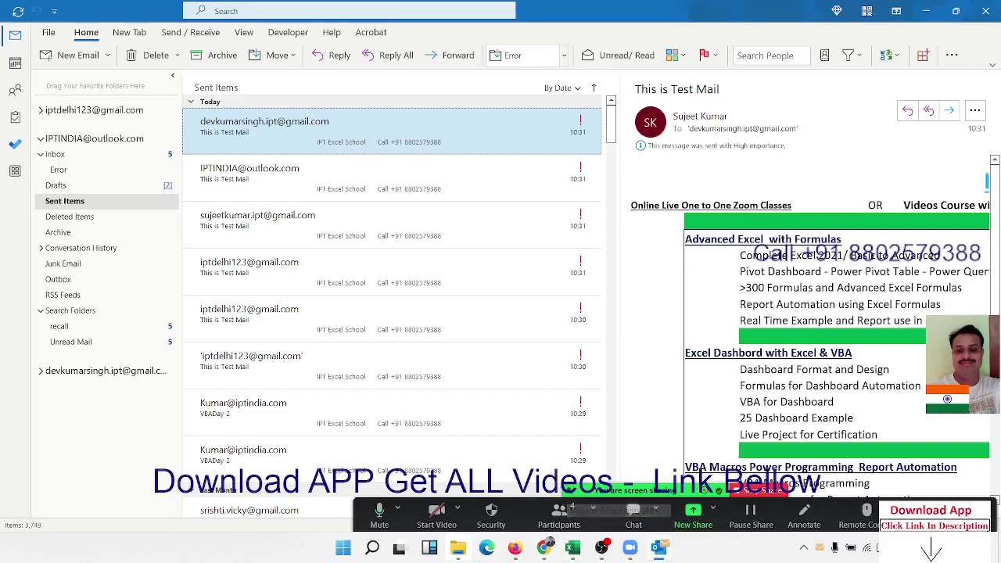
Step: Search the Downloads folder in File Explorer for '*.pdf' files
{"action": "mouse_move", "coordinate": [453, 549]}
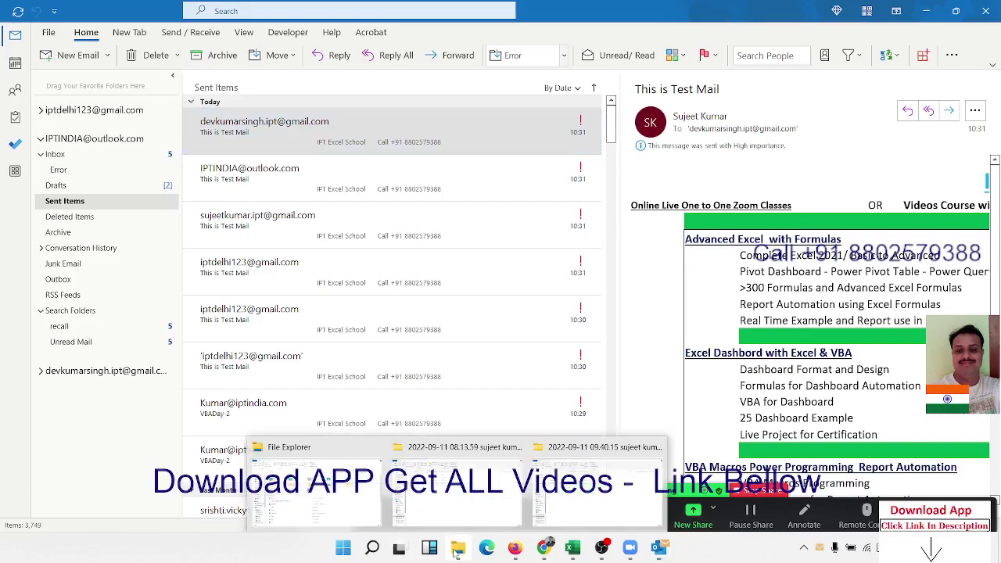
{"action": "left_click", "coordinate": [383, 512]}
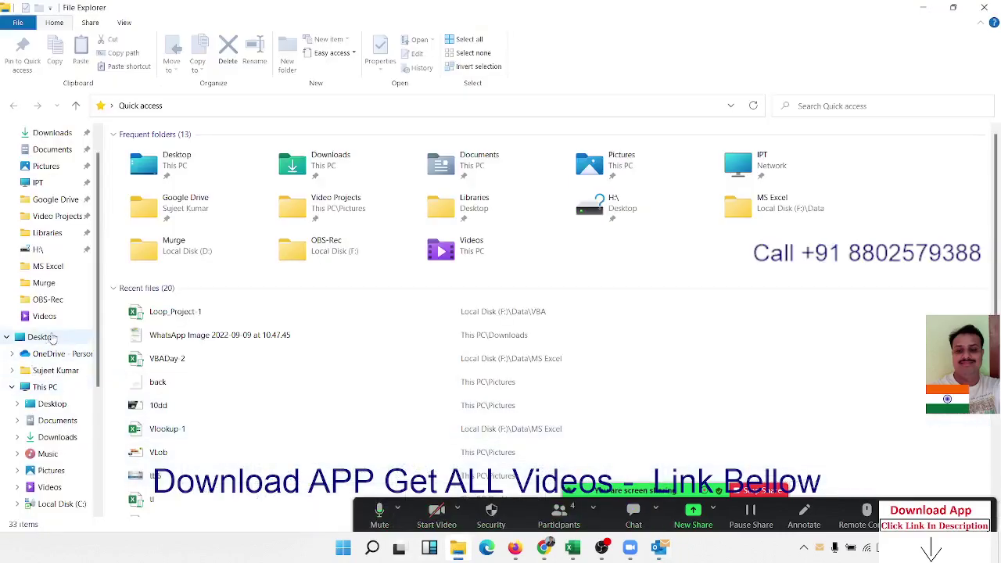
{"action": "left_click", "coordinate": [54, 437]}
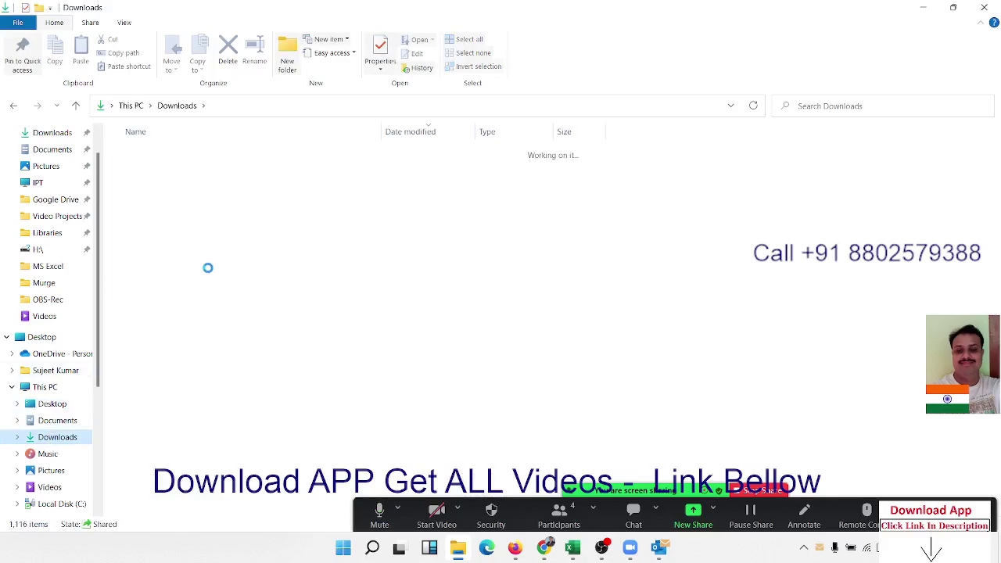
{"action": "scroll", "coordinate": [269, 369], "scroll_direction": "down", "scroll_amount": 6}
{"action": "scroll", "coordinate": [269, 368], "scroll_direction": "down", "scroll_amount": 6}
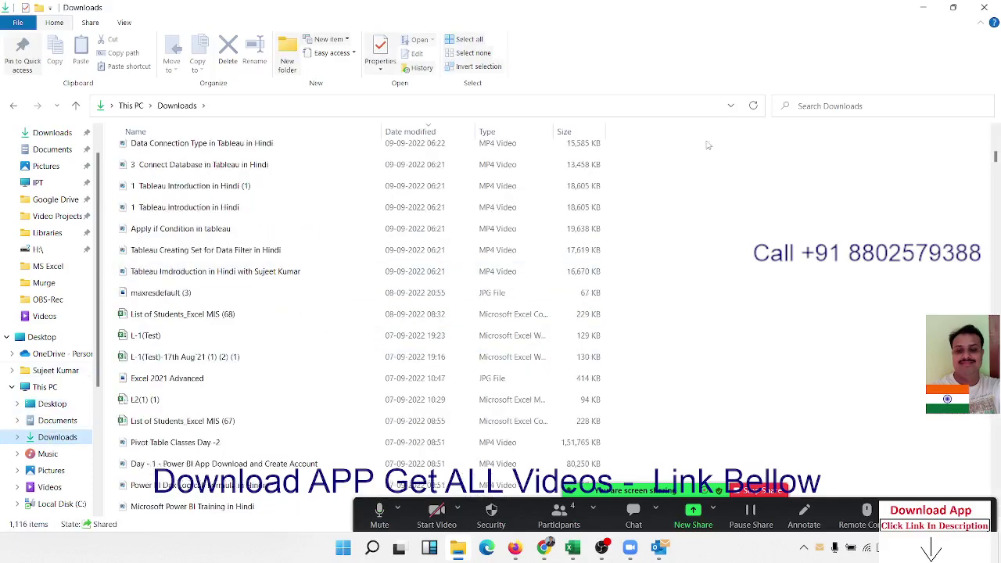
{"action": "left_click", "coordinate": [882, 105]}
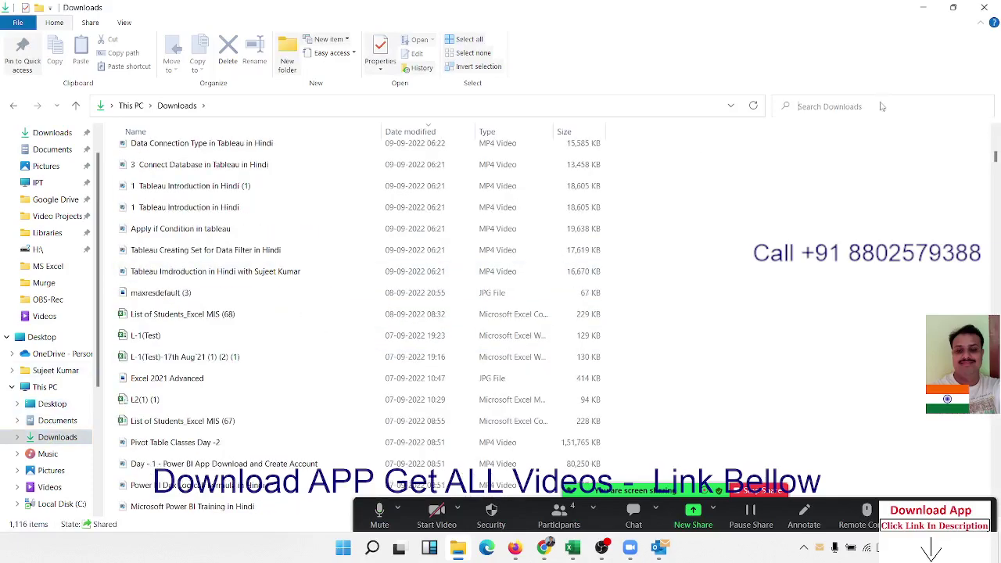
{"action": "type", "text": "*"}
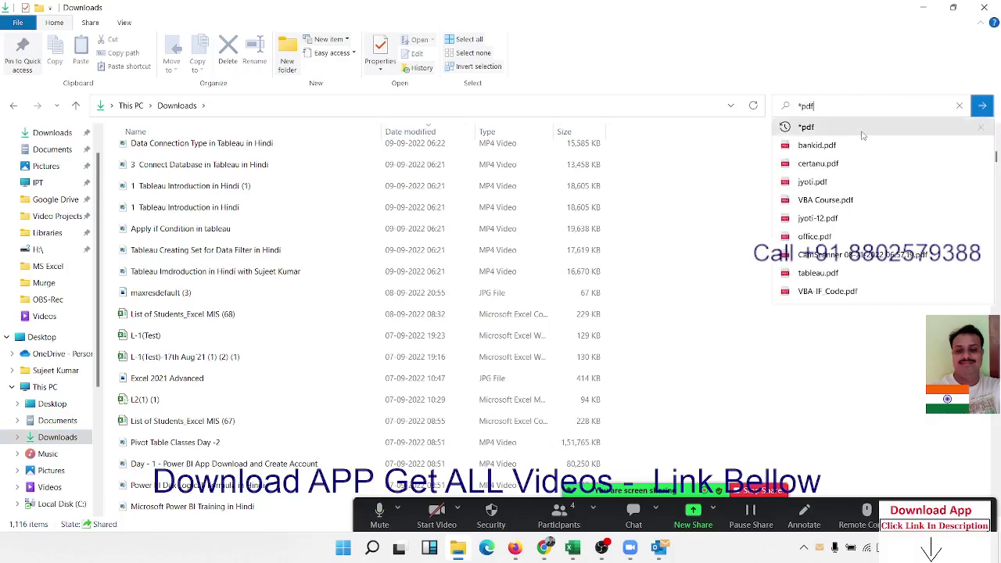
{"action": "left_click", "coordinate": [860, 129]}
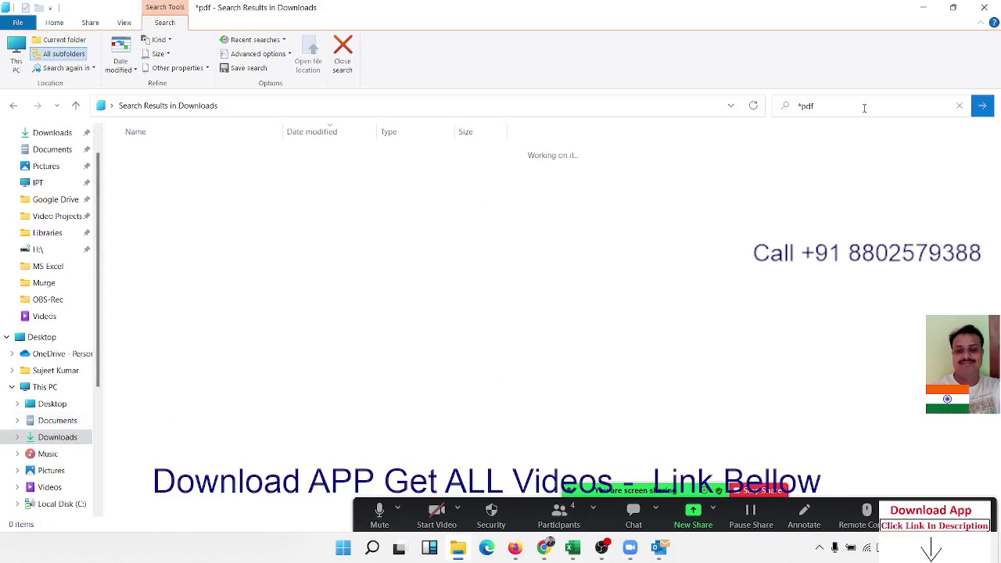
{"action": "left_click", "coordinate": [814, 109]}
{"action": "type", "text": "."}
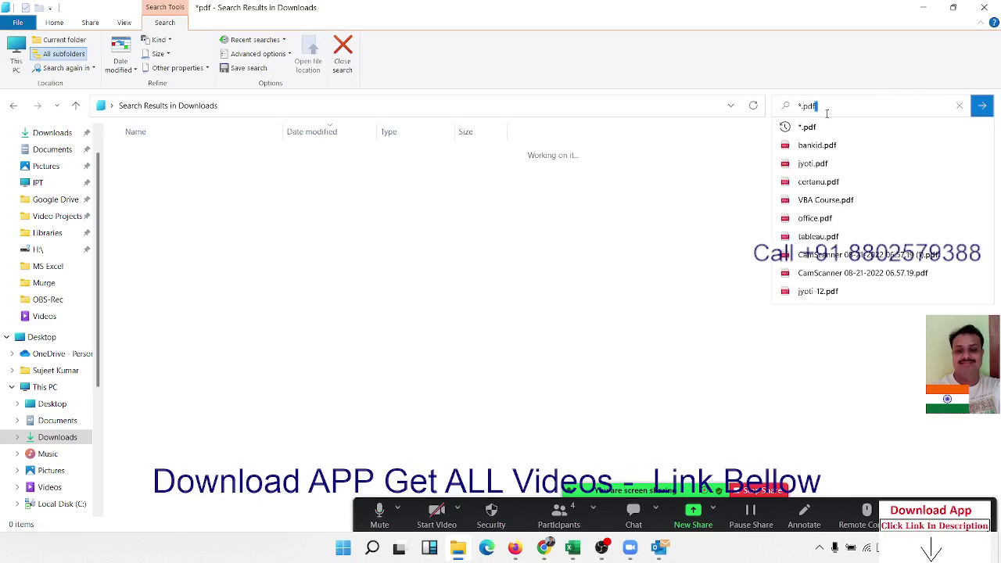
{"action": "key", "text": "Return"}
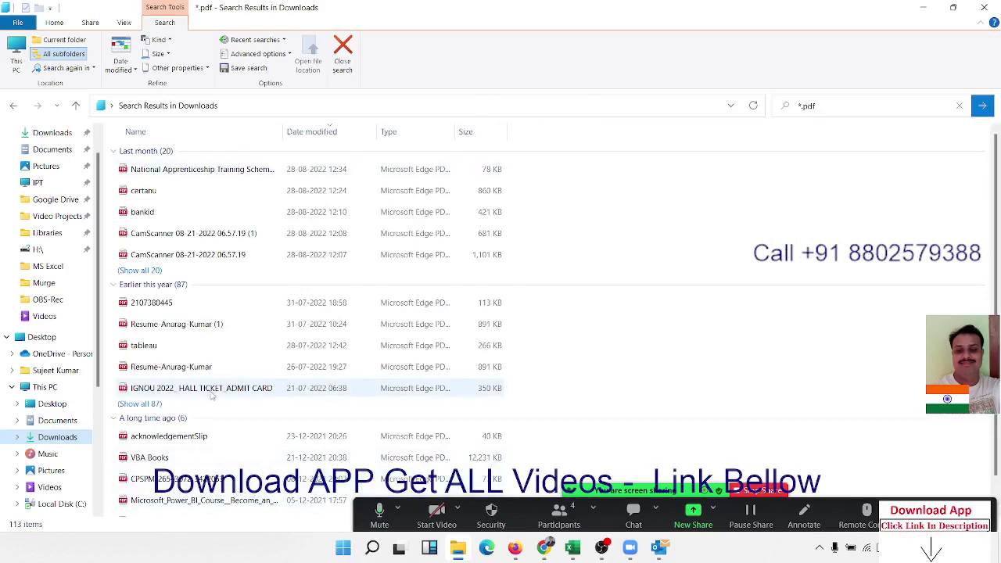
Step: Open Properties for Advanced_Excel_With_Formulas and select its Location path for copying
{"action": "scroll", "coordinate": [204, 457], "scroll_direction": "down", "scroll_amount": 1}
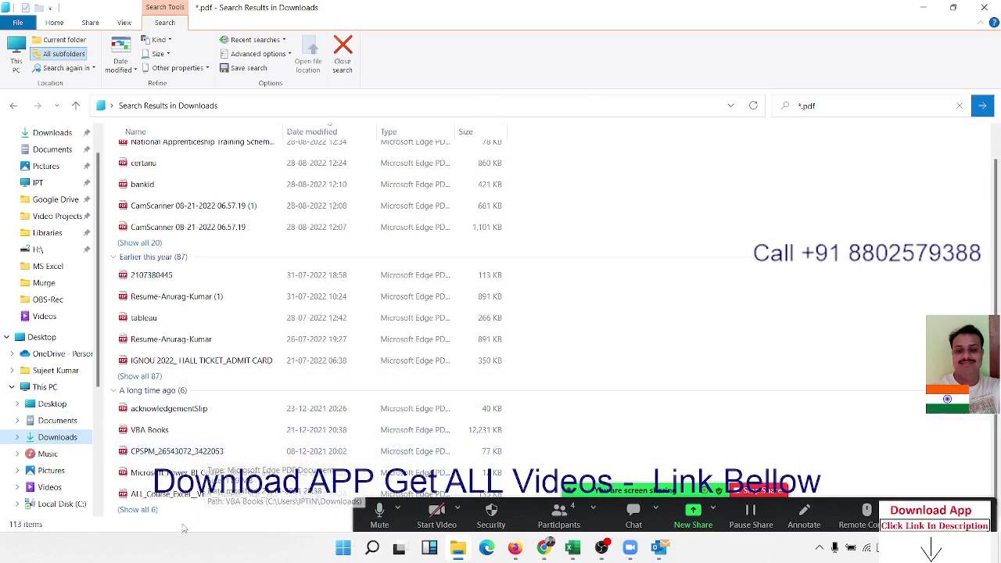
{"action": "left_click", "coordinate": [194, 475]}
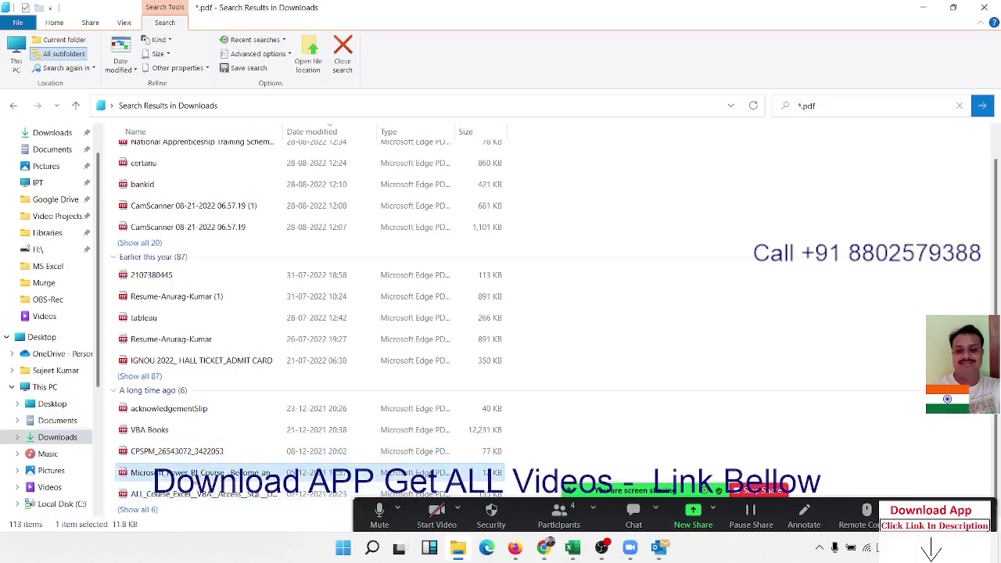
{"action": "scroll", "coordinate": [194, 469], "scroll_direction": "up", "scroll_amount": 1}
{"action": "left_click", "coordinate": [146, 272]}
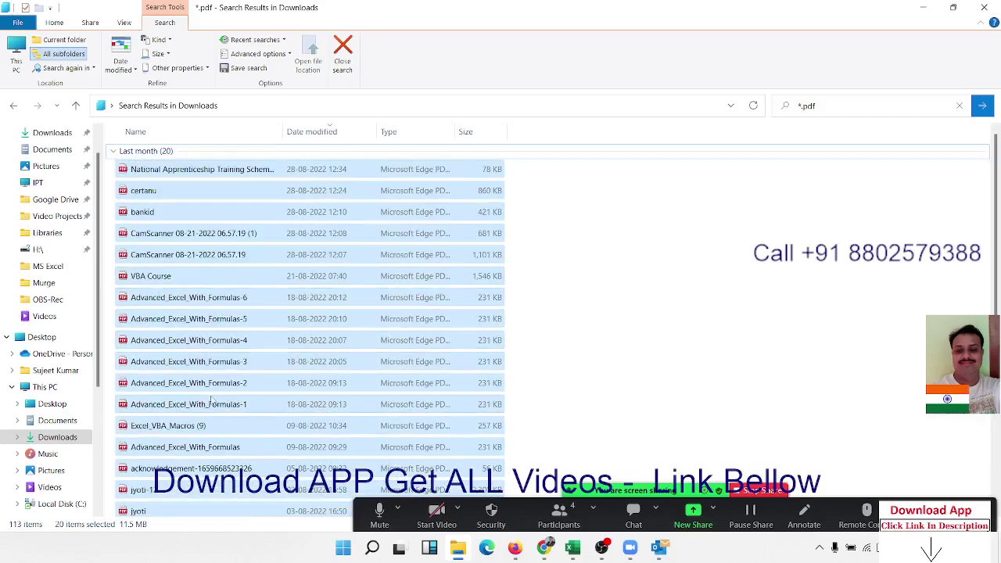
{"action": "left_click", "coordinate": [204, 451]}
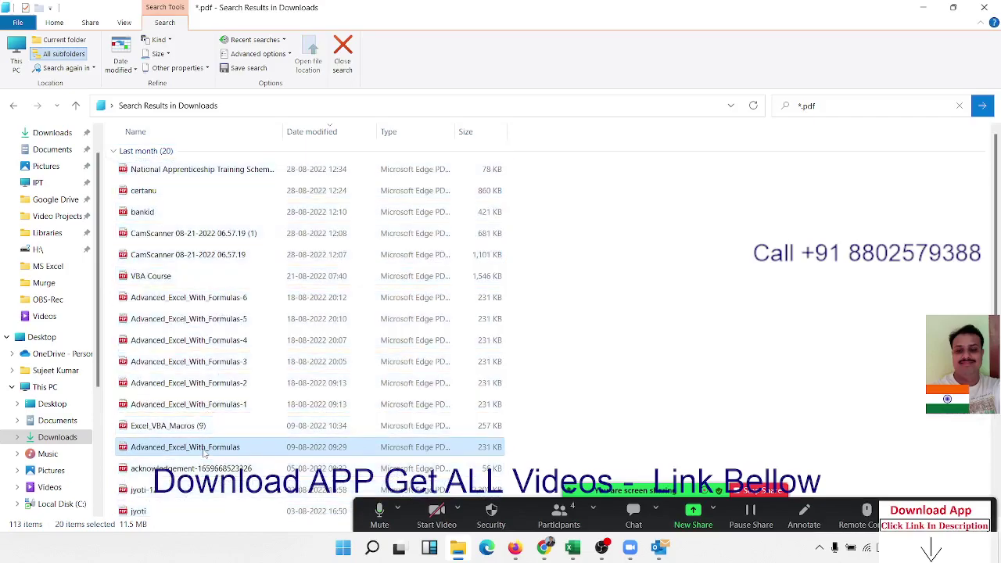
{"action": "right_click", "coordinate": [204, 452]}
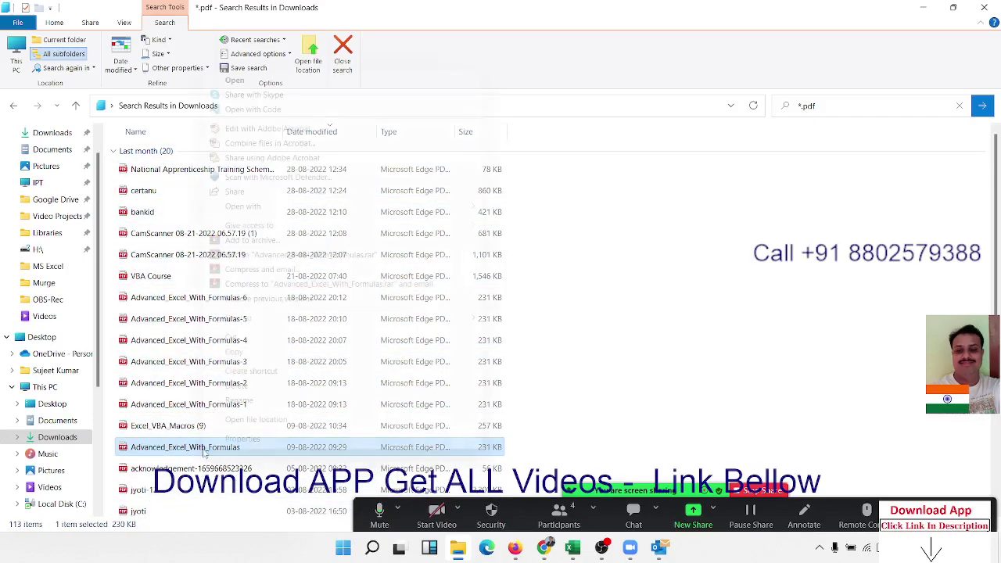
{"action": "left_click", "coordinate": [242, 439]}
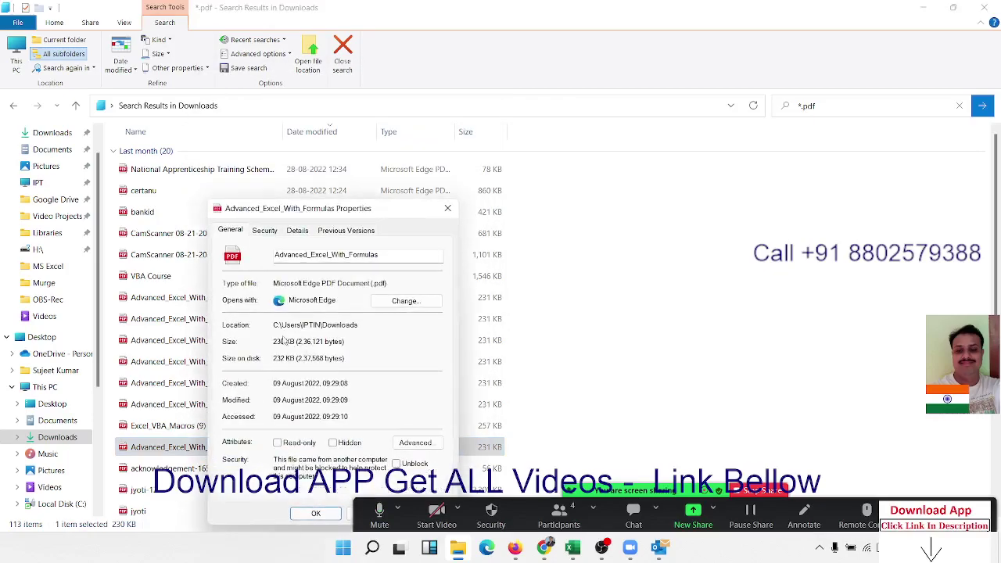
{"action": "left_click_drag", "start_coordinate": [275, 325], "coordinate": [367, 325]}
{"action": "key", "text": "ctrl+c"}
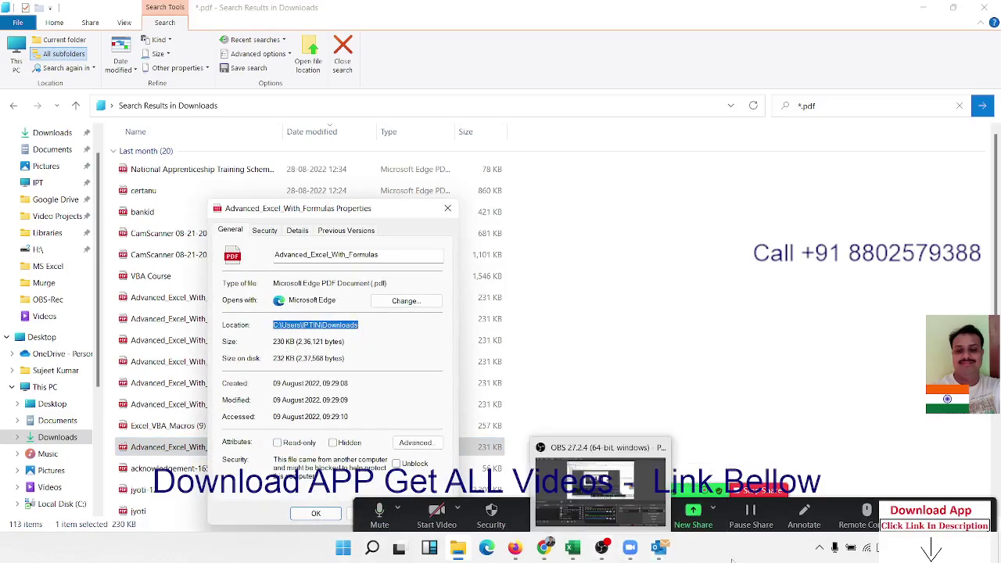
Step: Add an attachments.add line after Subject, pasting the Downloads folder path
{"action": "mouse_move", "coordinate": [573, 551]}
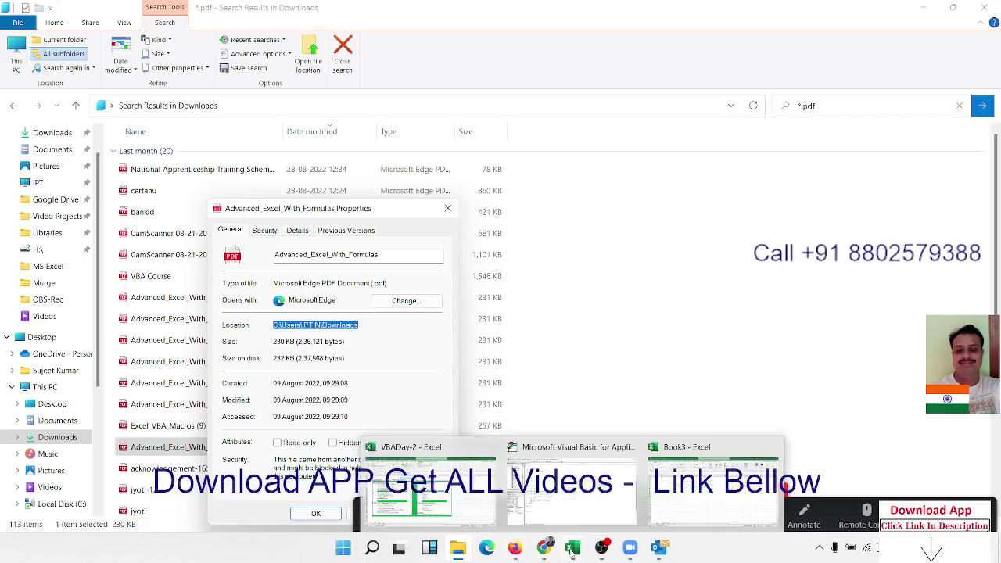
{"action": "left_click", "coordinate": [563, 500]}
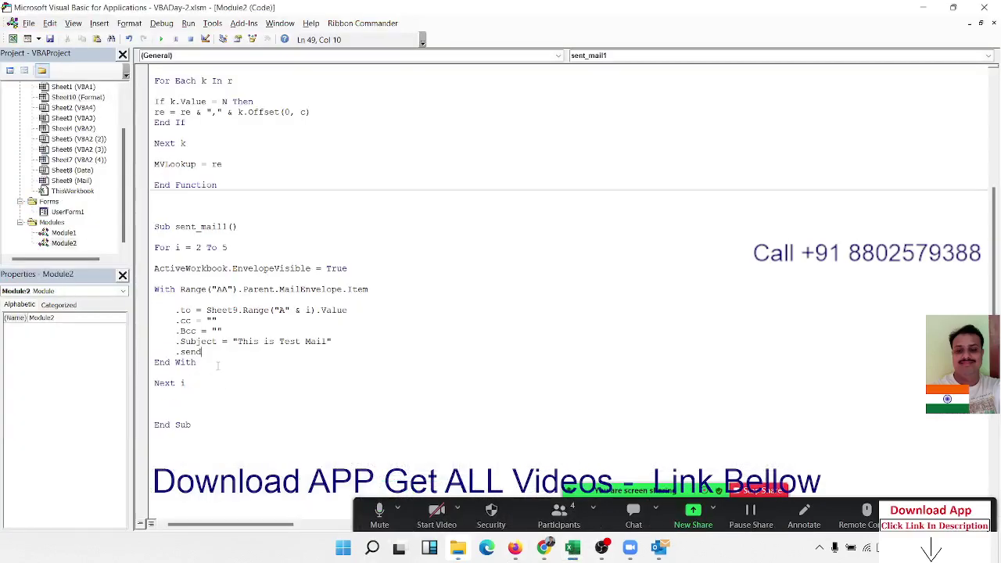
{"action": "left_click", "coordinate": [211, 359]}
{"action": "left_click", "coordinate": [337, 346]}
{"action": "key", "text": "Return"}
{"action": "type", "text": "."}
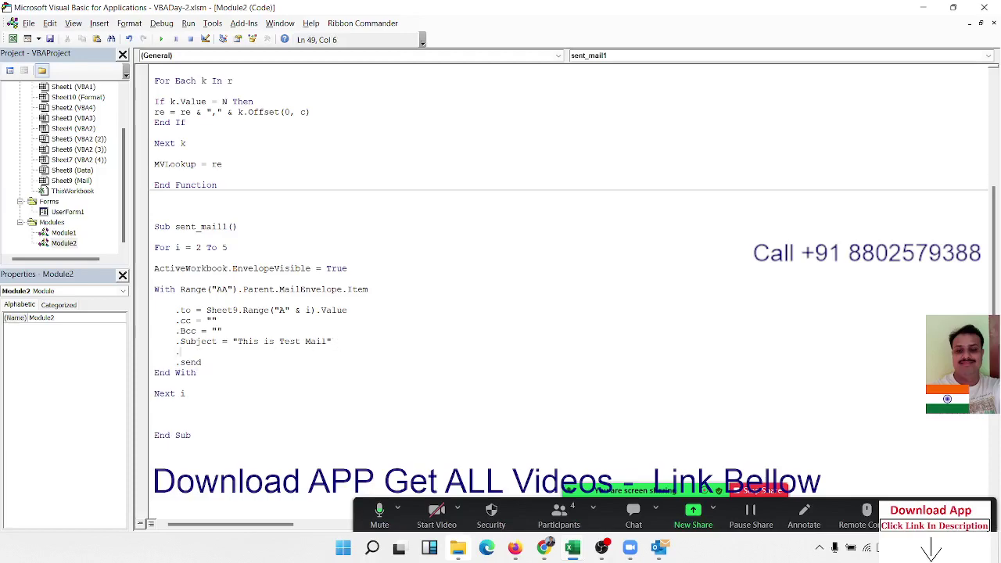
{"action": "type", "text": "at"}
{"action": "type", "text": "ta"}
{"action": "type", "text": "chment"}
{"action": "type", "text": "s"}
{"action": "type", "text": ".a"}
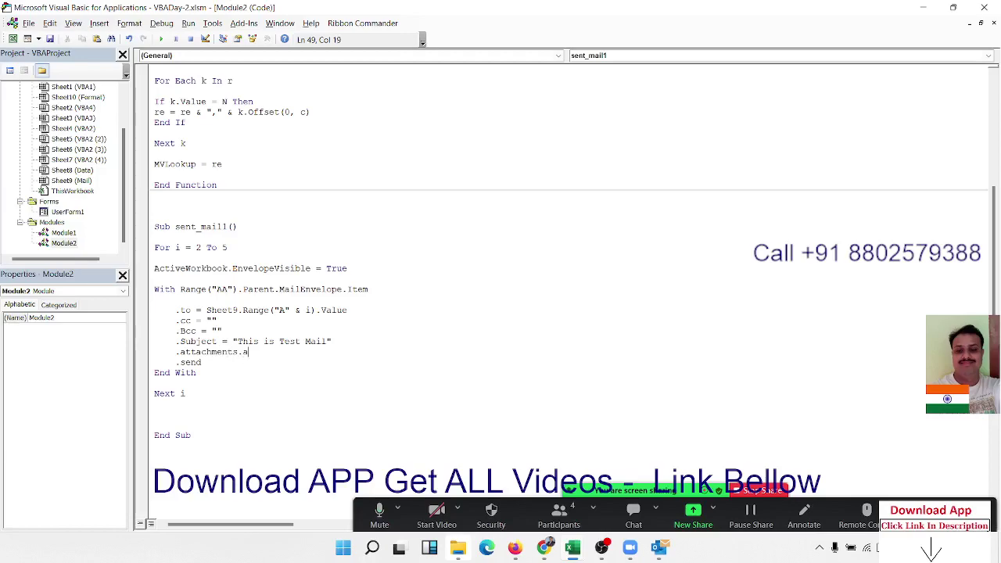
{"action": "type", "text": "dd \""}
{"action": "key", "text": "ctrl+v"}
{"action": "type", "text": "\\"}
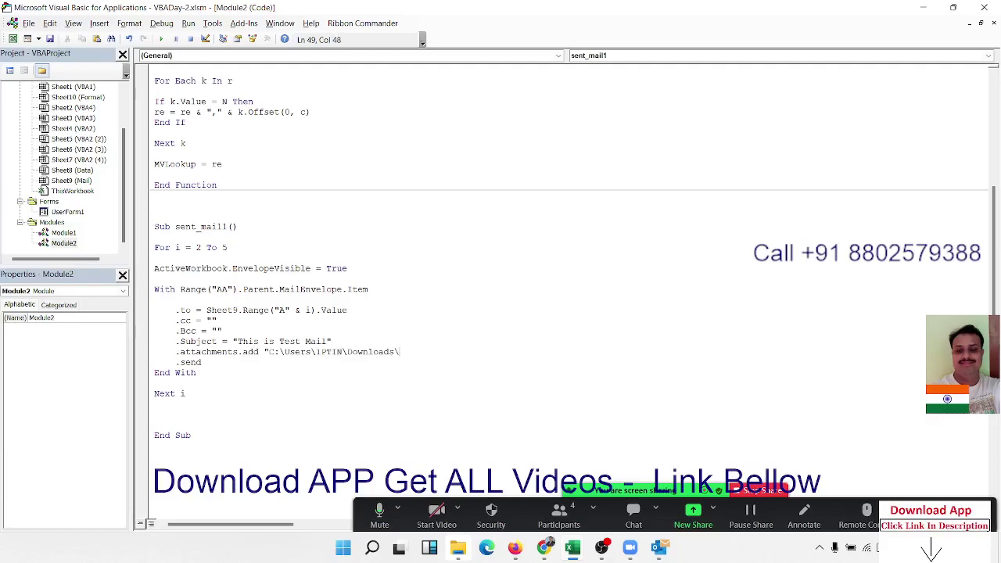
Step: Complete the attachment path with the copied file name Advanced_Excel_With_Formulas plus '.pdf'
{"action": "key", "text": "alt+Tab"}
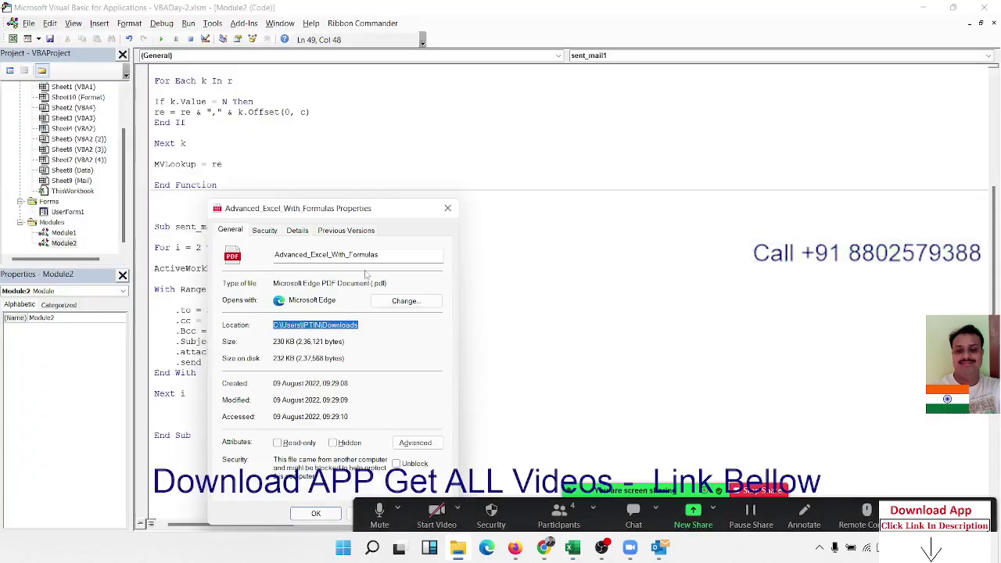
{"action": "double_click", "coordinate": [385, 258]}
{"action": "key", "text": "ctrl+c"}
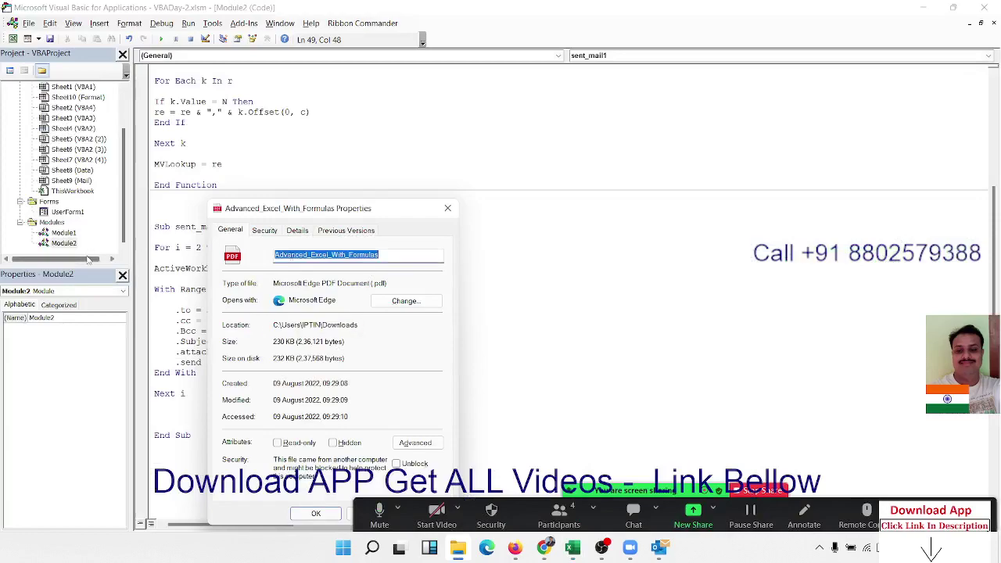
{"action": "key", "text": "alt+Tab"}
{"action": "key", "text": "ctrl+v"}
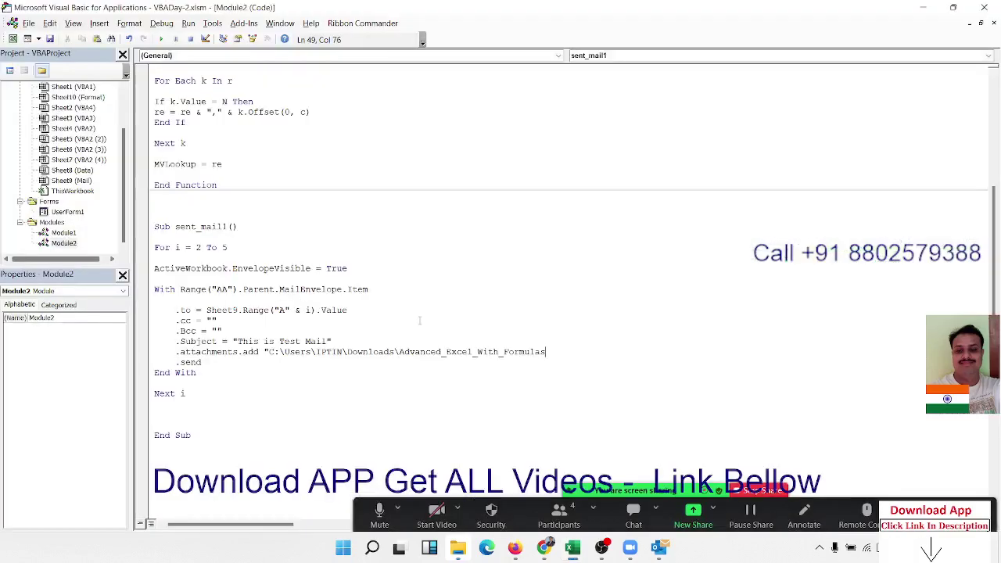
{"action": "type", "text": ".p"}
{"action": "type", "text": "df"}
{"action": "left_click", "coordinate": [202, 362]}
{"action": "left_click", "coordinate": [571, 352]}
{"action": "left_click", "coordinate": [242, 365]}
{"action": "mouse_move", "coordinate": [573, 547]}
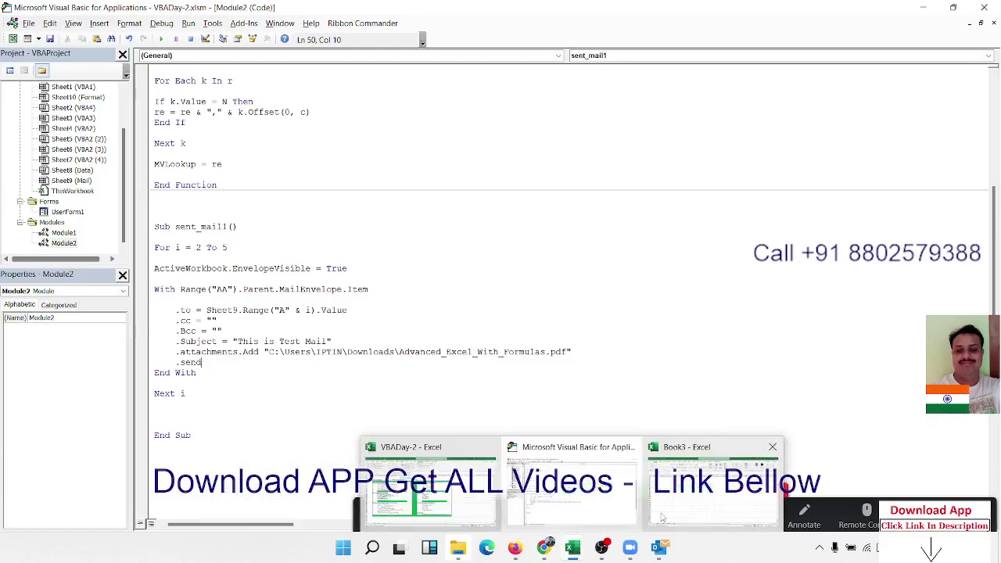
Step: Run sent_mail1 from the VBADay-2 workbook, then bring Outlook to the front
{"action": "left_click", "coordinate": [383, 507]}
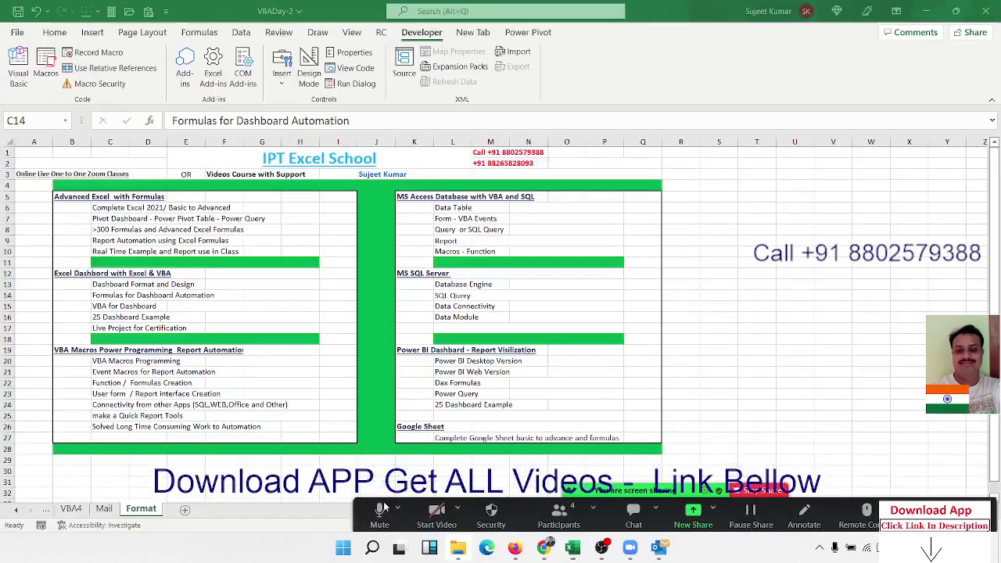
{"action": "left_click", "coordinate": [47, 78]}
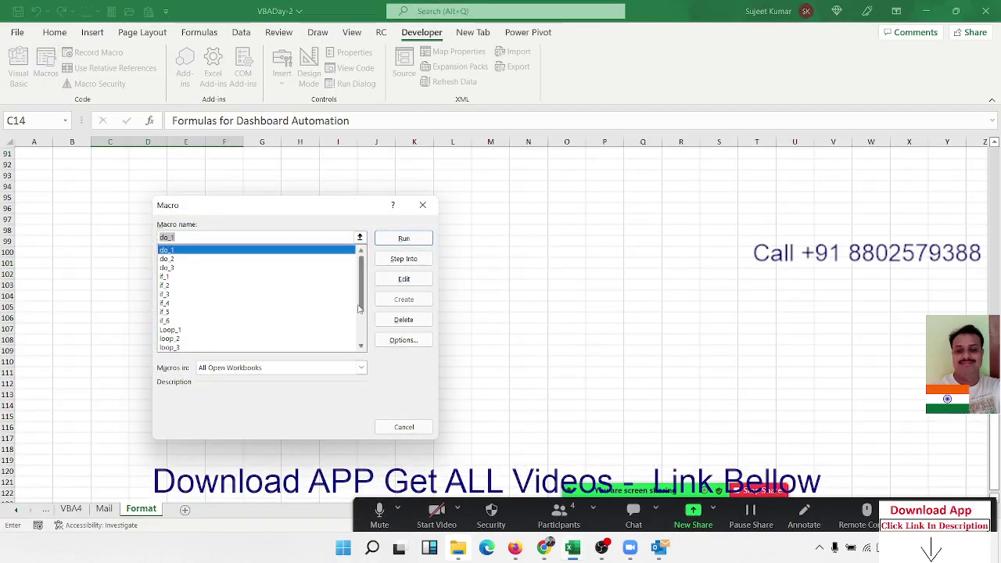
{"action": "left_click_drag", "start_coordinate": [359, 309], "coordinate": [361, 343]}
{"action": "left_click", "coordinate": [186, 347]}
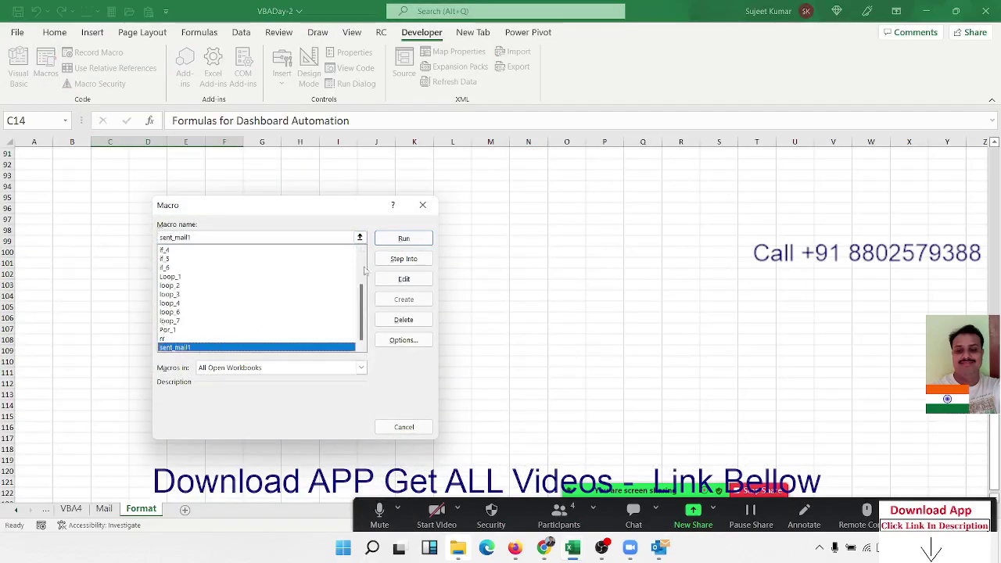
{"action": "left_click", "coordinate": [411, 237]}
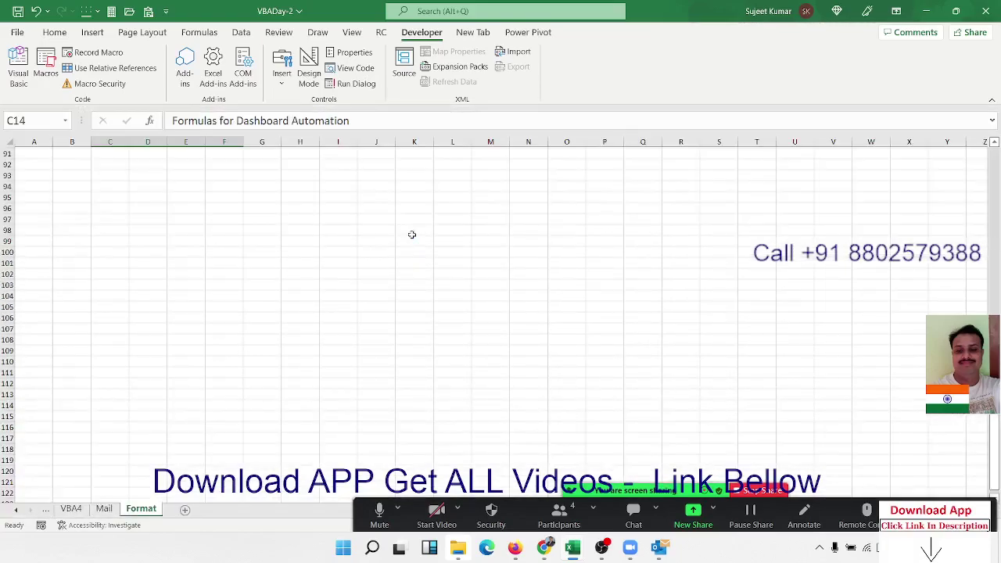
{"action": "left_click", "coordinate": [659, 549]}
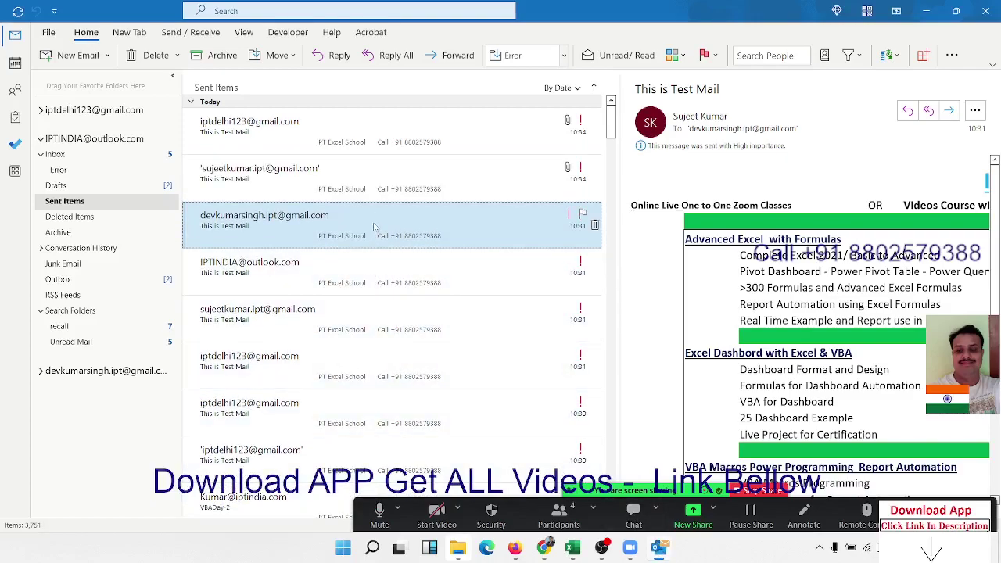
Step: Check the PDF attachment on the newest mail in Outlook Sent Items, then return to the VBA editor
{"action": "left_click", "coordinate": [381, 198]}
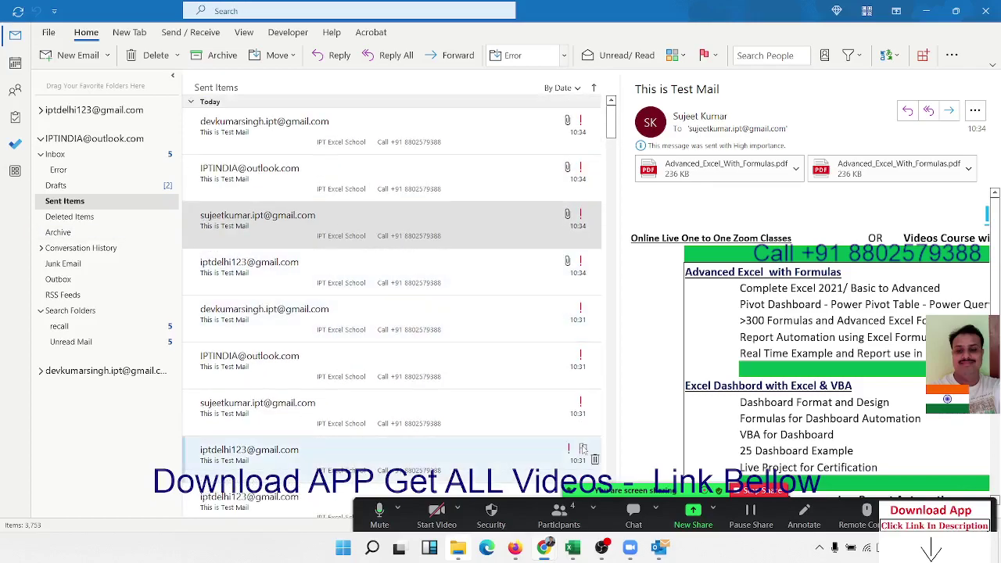
{"action": "mouse_move", "coordinate": [574, 546]}
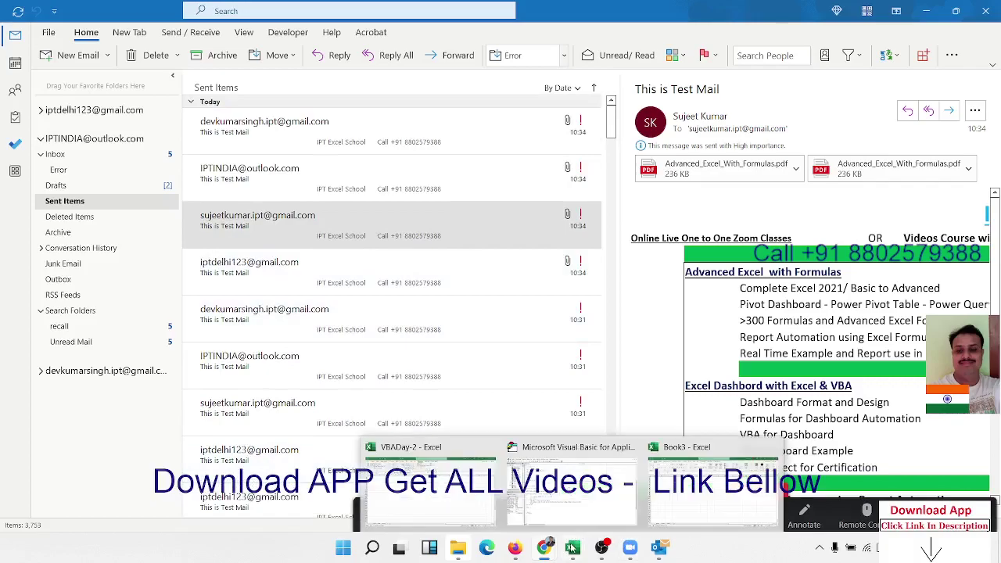
{"action": "left_click", "coordinate": [601, 516]}
Step: Add a new Sub send_Mail_2 below the existing macro's End Sub
{"action": "scroll", "coordinate": [201, 319], "scroll_direction": "down", "scroll_amount": 5}
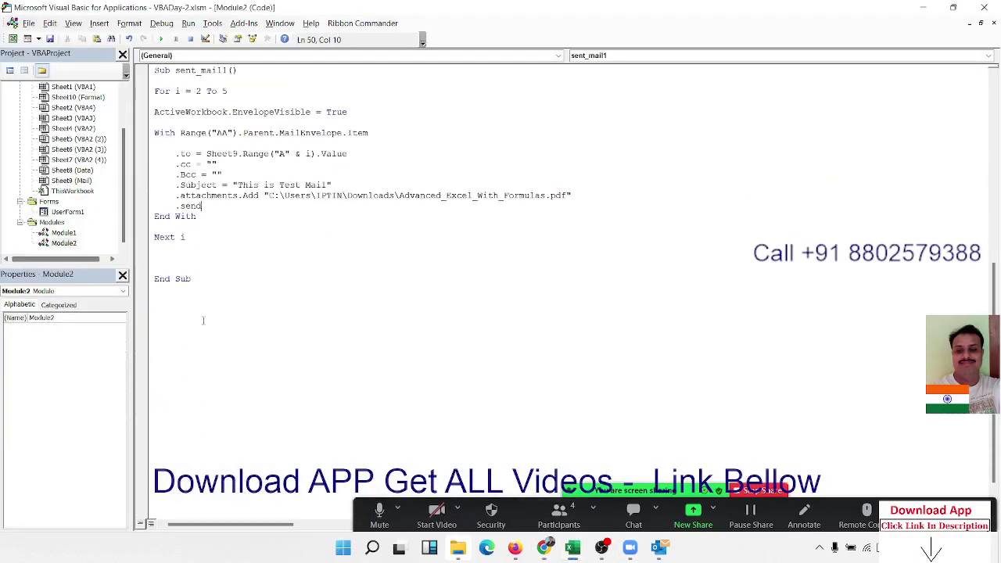
{"action": "scroll", "coordinate": [201, 301], "scroll_direction": "down", "scroll_amount": 2}
{"action": "left_click", "coordinate": [203, 277]}
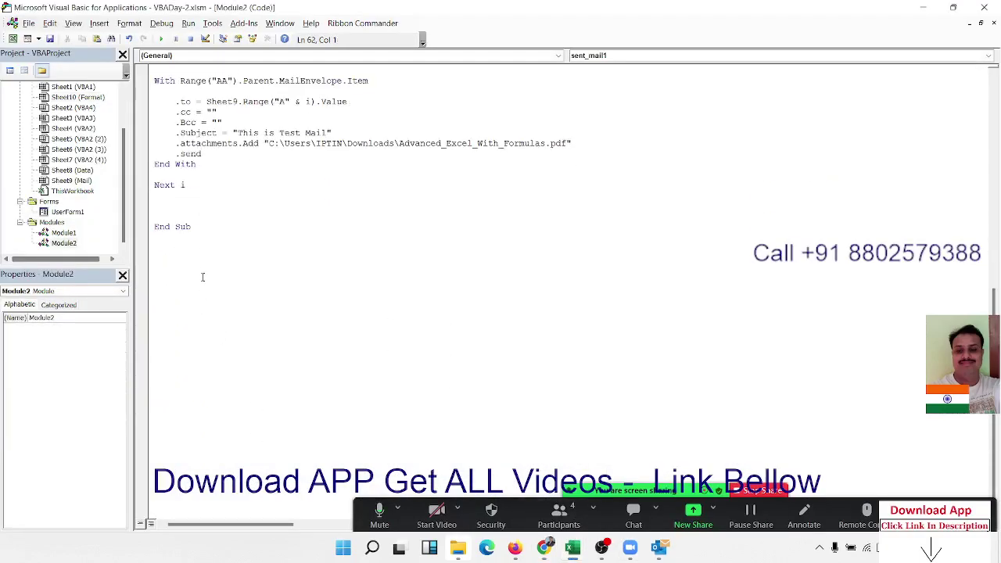
{"action": "scroll", "coordinate": [203, 258], "scroll_direction": "up", "scroll_amount": 1}
{"action": "scroll", "coordinate": [195, 250], "scroll_direction": "down", "scroll_amount": 1}
{"action": "key", "text": "Up"}
{"action": "key", "text": "Up"}
{"action": "type", "text": "sub rr"}
{"action": "key", "text": "BackSpace"}
{"action": "key", "text": "BackSpace"}
{"action": "type", "text": "send"}
{"action": "type", "text": "_Mail_"}
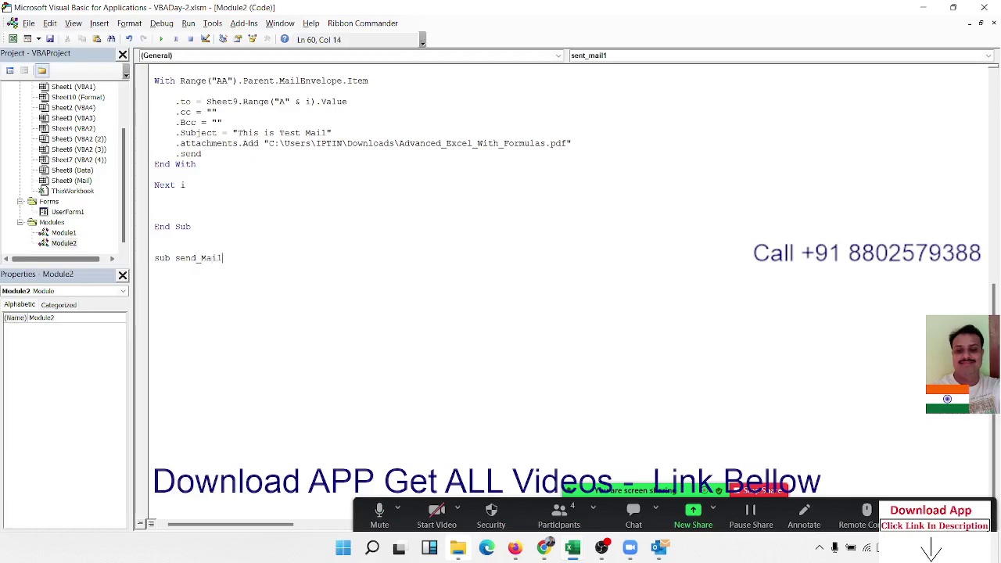
{"action": "type", "text": "2"}
{"action": "key", "text": "Return"}
{"action": "key", "text": "Return"}
{"action": "key", "text": "Return"}
{"action": "key", "text": "Return"}
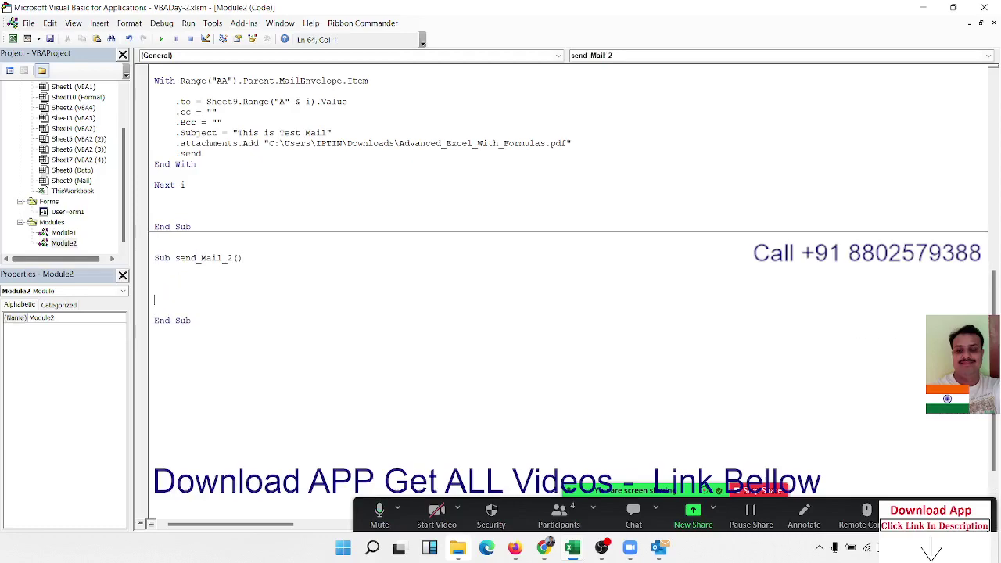
Step: Start the macro body with a 'Dim outlook As' declaration
{"action": "key", "text": "Up"}
{"action": "key", "text": "Up"}
{"action": "type", "text": "dim "}
{"action": "type", "text": "out"}
{"action": "type", "text": "look"}
{"action": "type", "text": "as "}
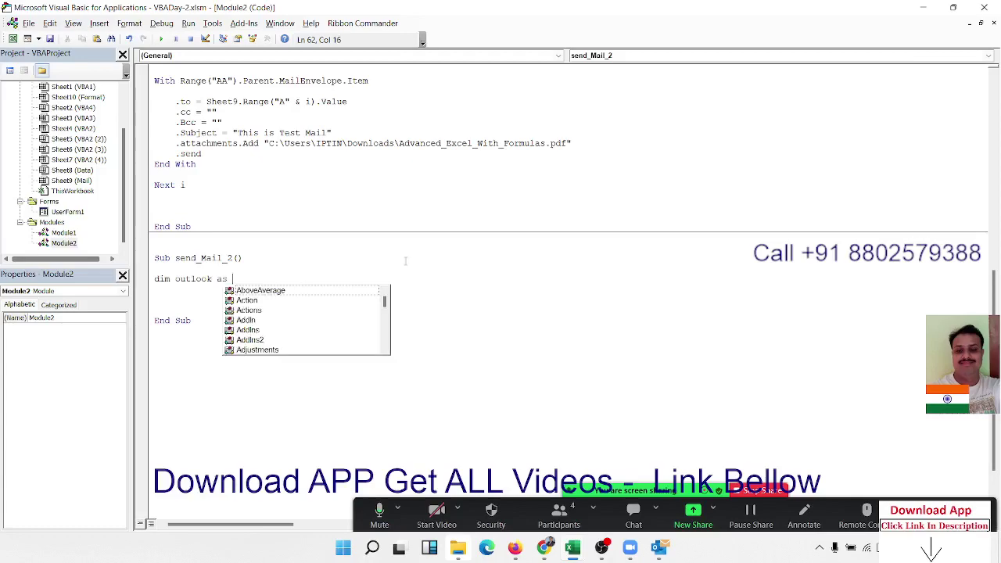
{"action": "type", "text": "o"}
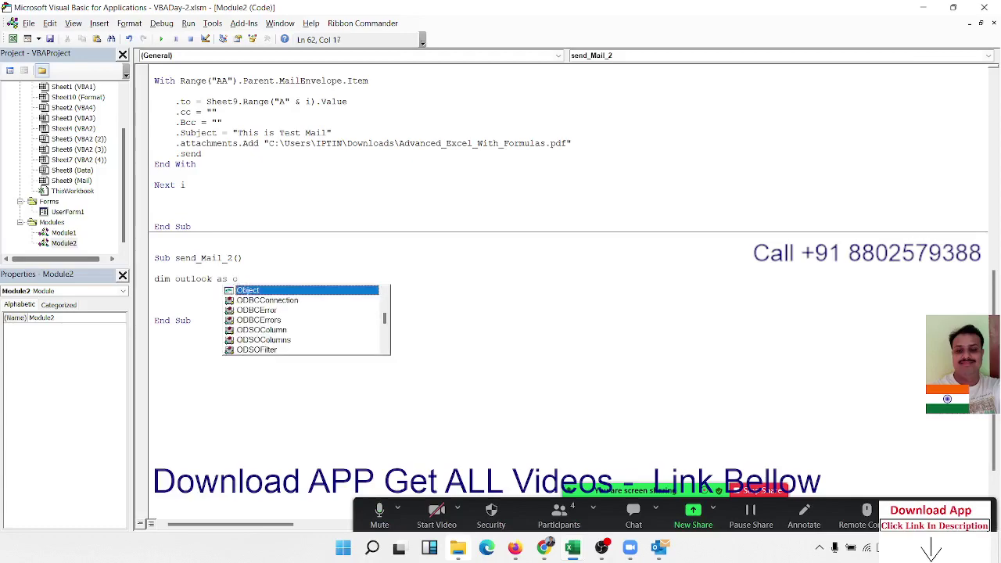
{"action": "type", "text": "b"}
Step: Declare outlook and mail as Object variables
{"action": "key", "text": "Tab"}
{"action": "key", "text": "Return"}
{"action": "key", "text": "Return"}
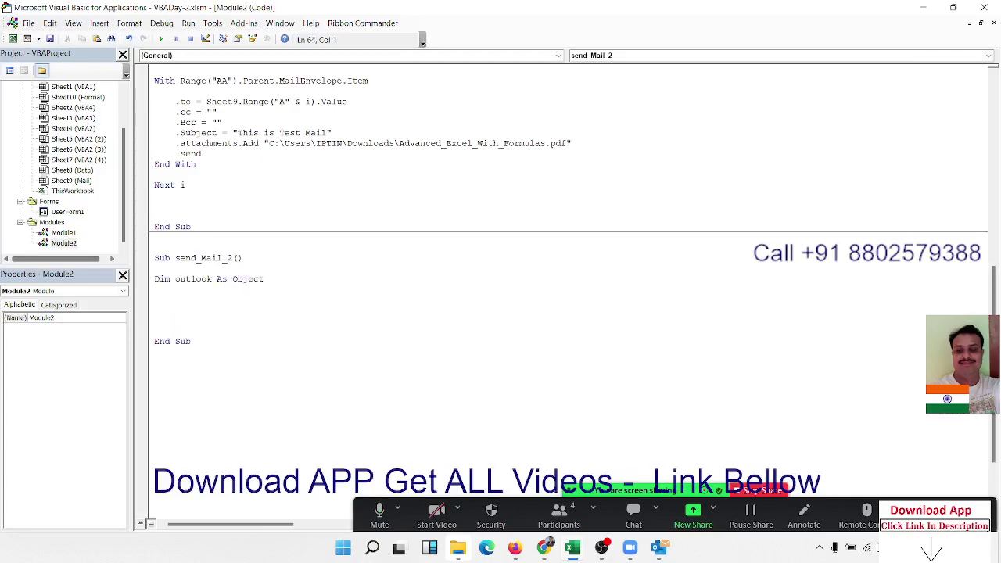
{"action": "type", "text": "dim"}
{"action": "type", "text": "mail "}
{"action": "type", "text": "as "}
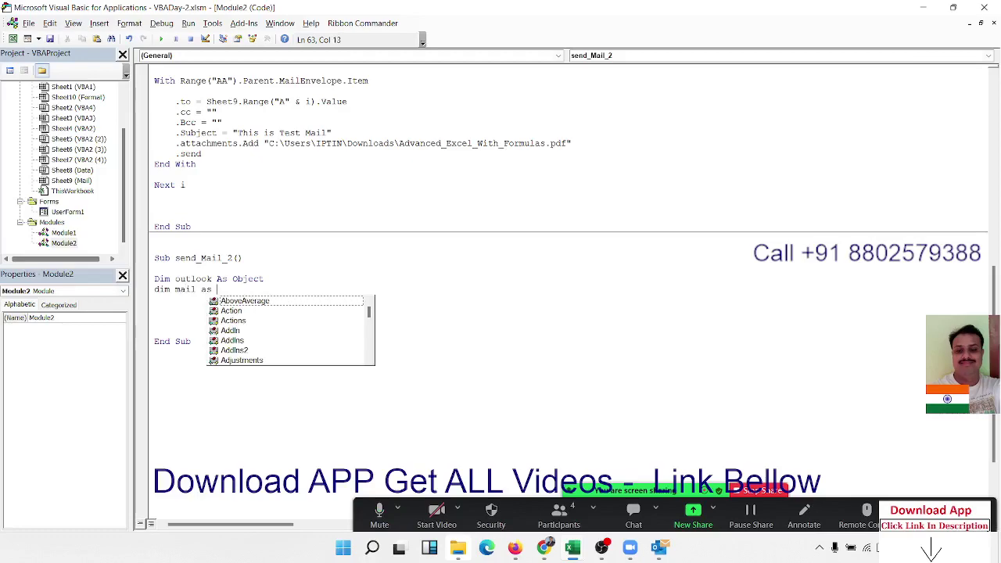
{"action": "type", "text": "ob"}
{"action": "key", "text": "Tab"}
{"action": "key", "text": "Return"}
{"action": "key", "text": "Return"}
{"action": "key", "text": "Return"}
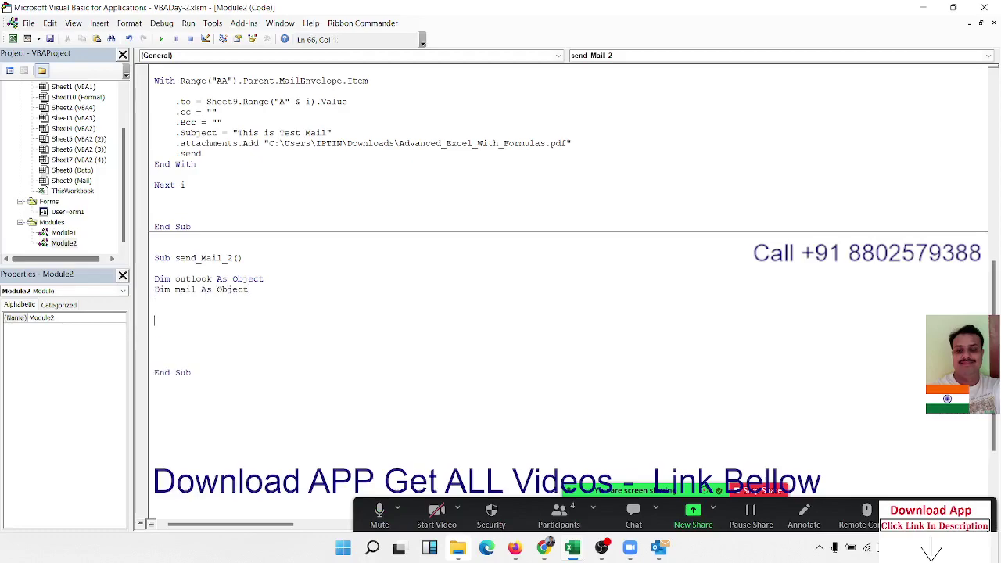
Step: Set outlook = CreateObject("outlook.application") and mail = outlook.CreateItem(0), then begin 'With mail'
{"action": "left_click", "coordinate": [154, 310]}
{"action": "type", "text": "set"}
{"action": "type", "text": "outloo"}
{"action": "type", "text": "k= c"}
{"action": "type", "text": "reateo"}
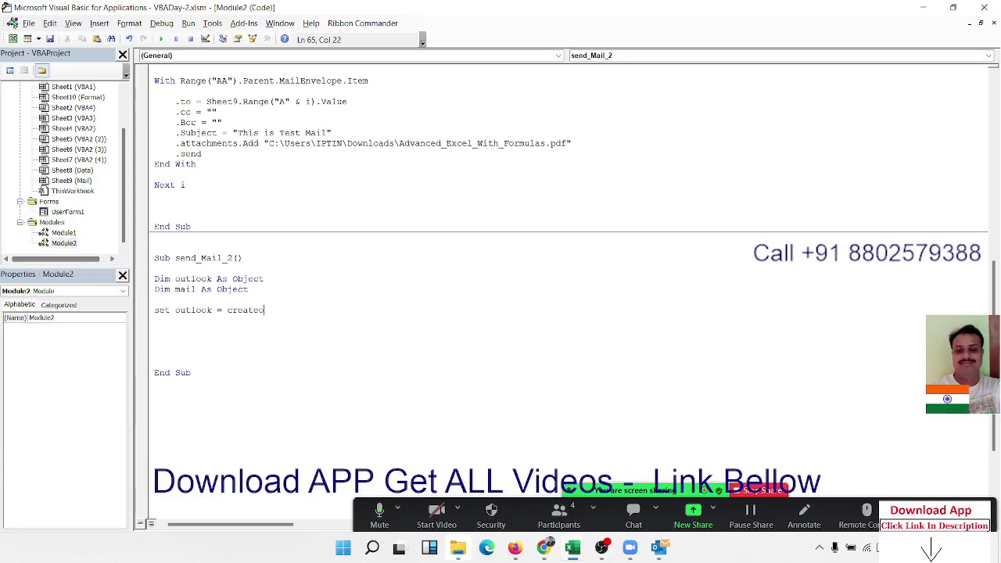
{"action": "type", "text": "bject"}
{"action": "type", "text": "(\""}
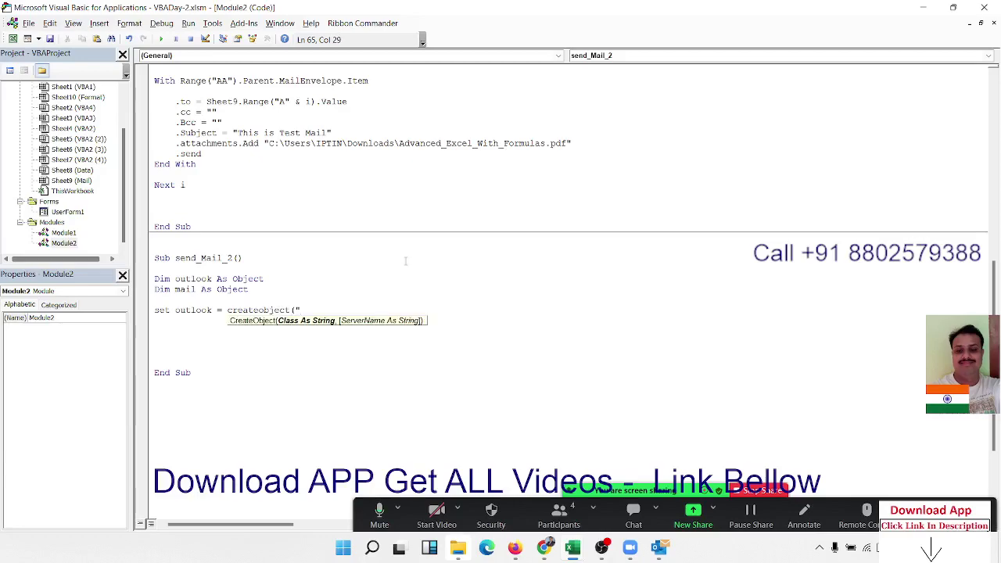
{"action": "type", "text": "outlook"}
{"action": "type", "text": ".appl"}
{"action": "type", "text": "ication"}
{"action": "type", "text": "\")"}
{"action": "key", "text": "Return"}
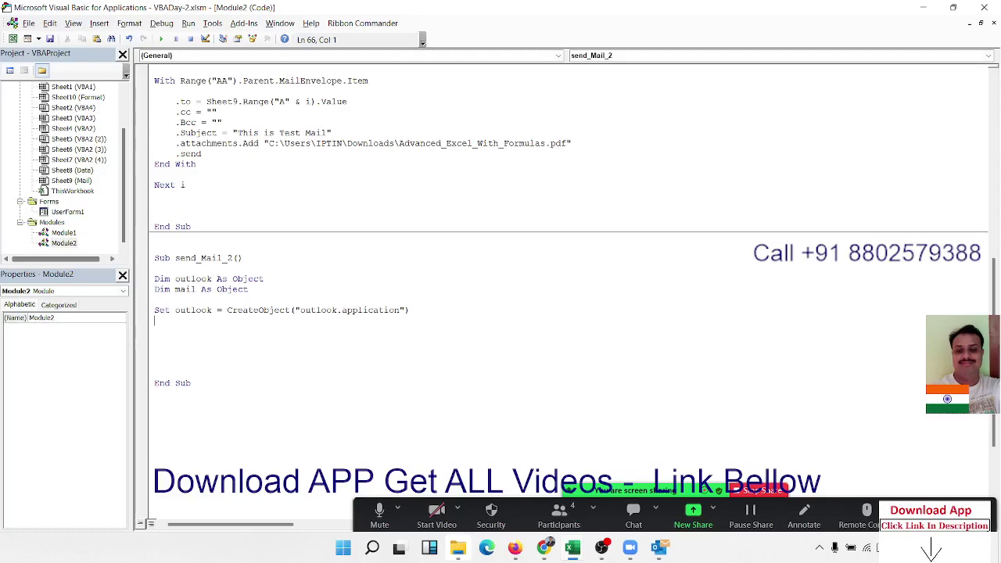
{"action": "type", "text": "set "}
{"action": "type", "text": "mail = "}
{"action": "type", "text": "outl"}
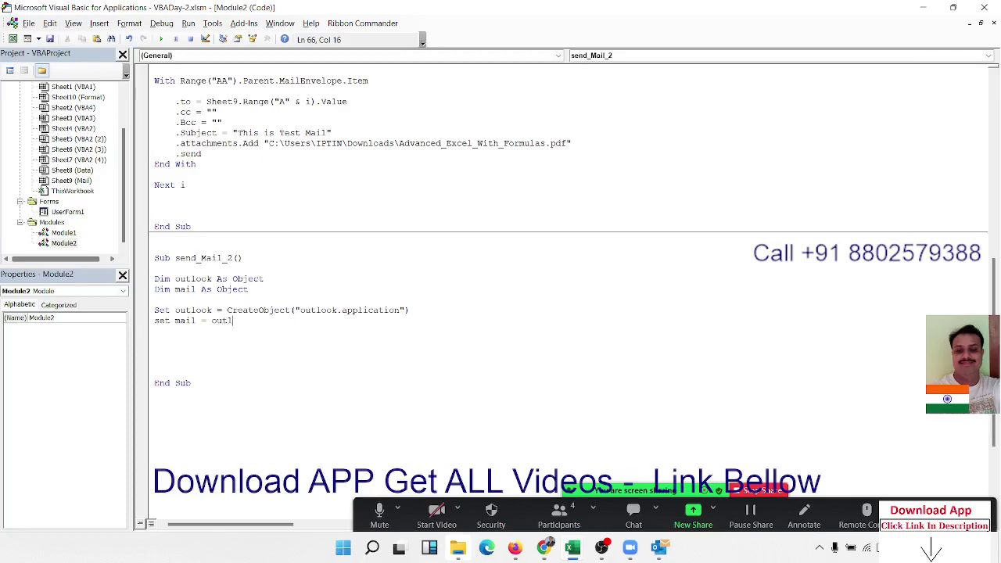
{"action": "type", "text": "ook."}
{"action": "type", "text": "cr"}
{"action": "type", "text": "ea"}
{"action": "type", "text": "te"}
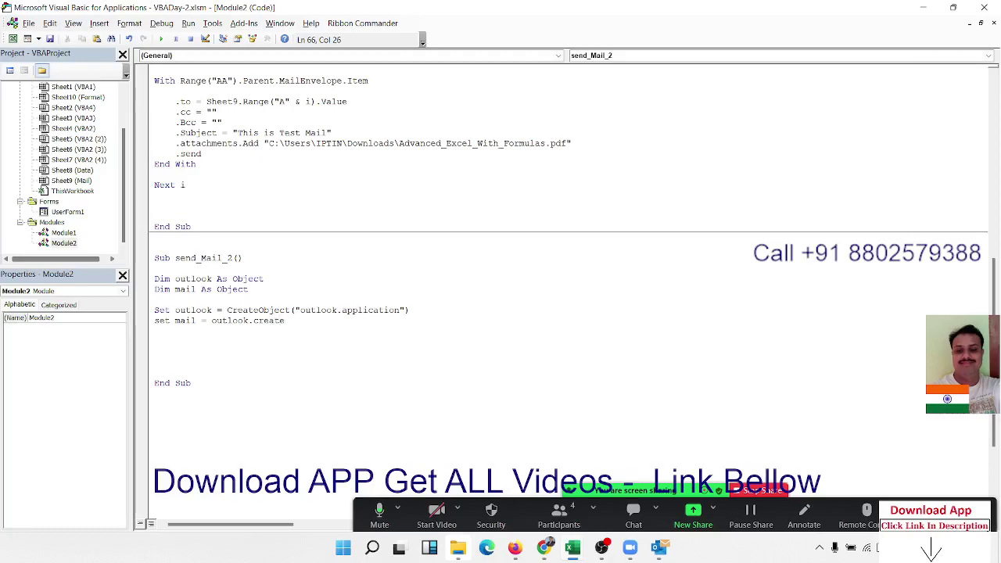
{"action": "type", "text": "item("}
{"action": "type", "text": "0"}
{"action": "type", "text": ")"}
{"action": "key", "text": "Return"}
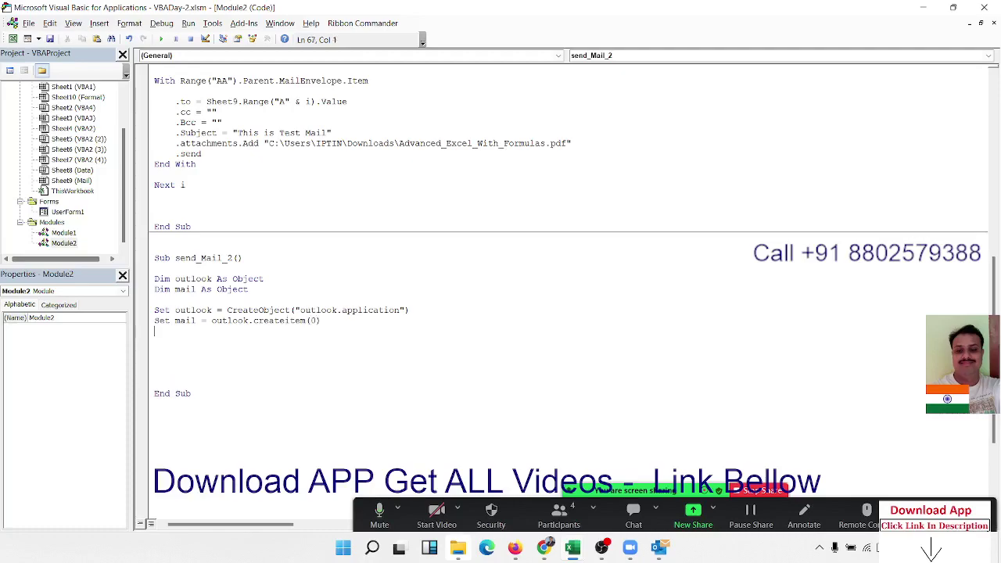
{"action": "key", "text": "Return"}
{"action": "type", "text": "with "}
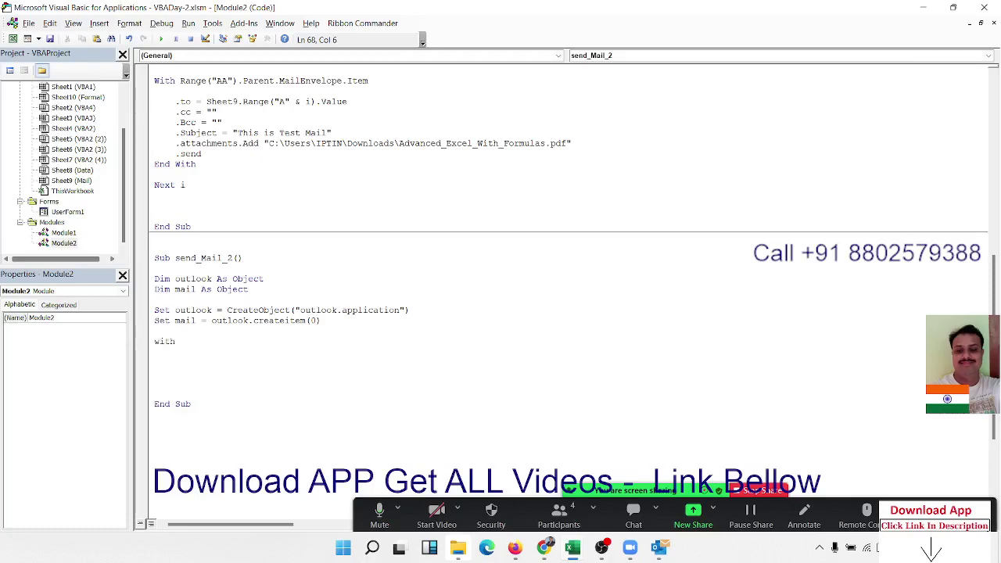
{"action": "type", "text": "mail"}
Step: Set .To to Sheets("mail").Range("A2").Value, empty .CC and .BCC, and subject "Then 2nd Test Mail"
{"action": "key", "text": "Return"}
{"action": "key", "text": "Return"}
{"action": "type", "text": "to"}
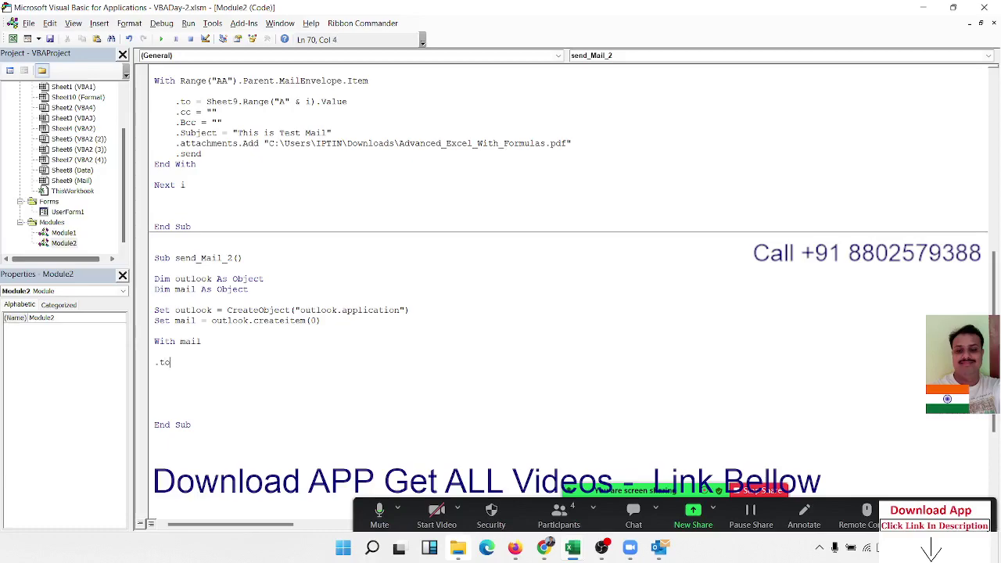
{"action": "type", "text": "="}
{"action": "type", "text": "r"}
{"action": "key", "text": "BackSpace"}
{"action": "type", "text": "sh"}
{"action": "type", "text": "ets"}
{"action": "key", "text": "BackSpace"}
{"action": "key", "text": "BackSpace"}
{"action": "type", "text": "e"}
{"action": "type", "text": "ts("}
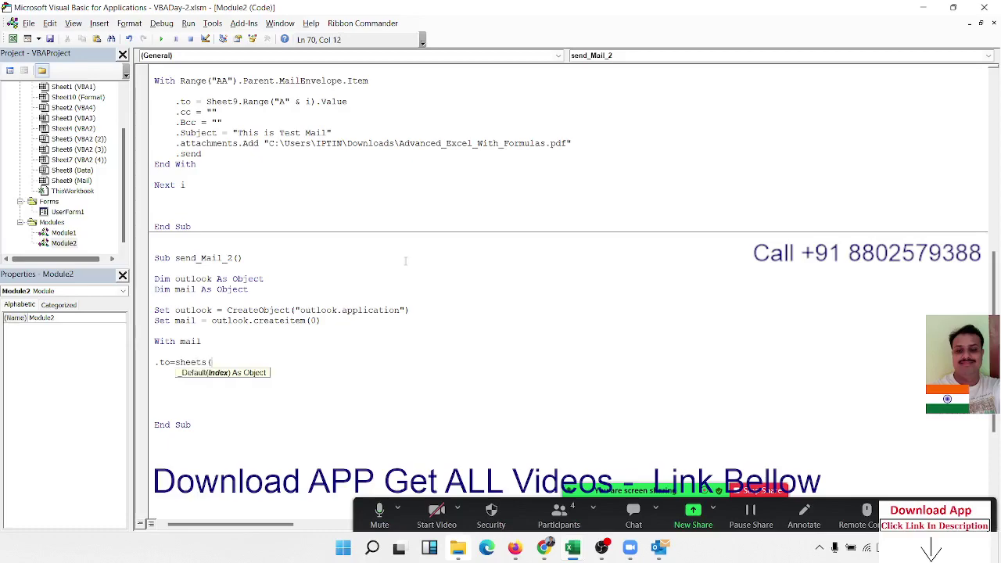
{"action": "type", "text": "\""}
{"action": "type", "text": "mail\")"}
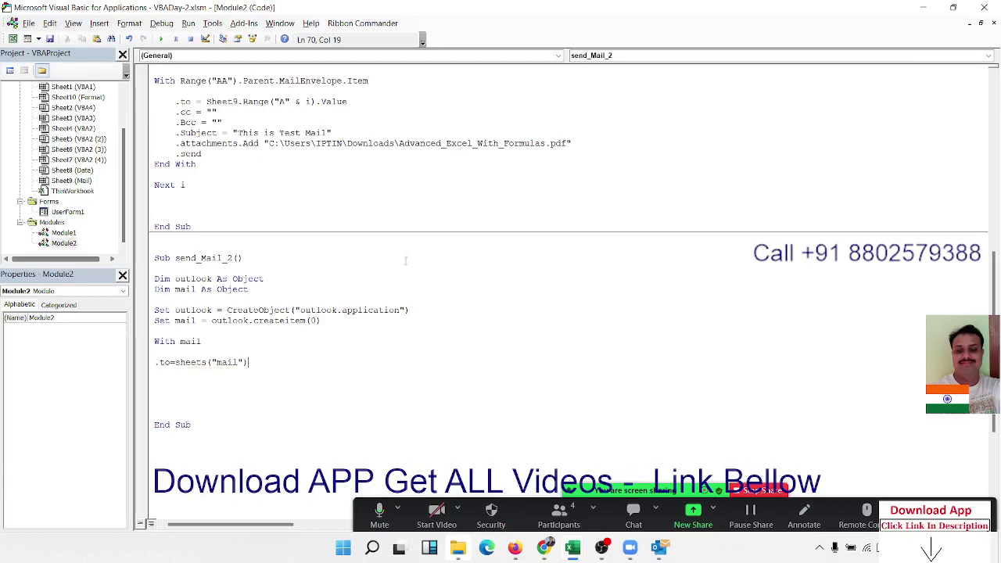
{"action": "type", "text": "."}
{"action": "type", "text": "r"}
{"action": "type", "text": "ang"}
{"action": "type", "text": "e(\"a"}
{"action": "type", "text": "2\")"}
{"action": "type", "text": "value"}
{"action": "key", "text": "Return"}
{"action": "type", "text": "c"}
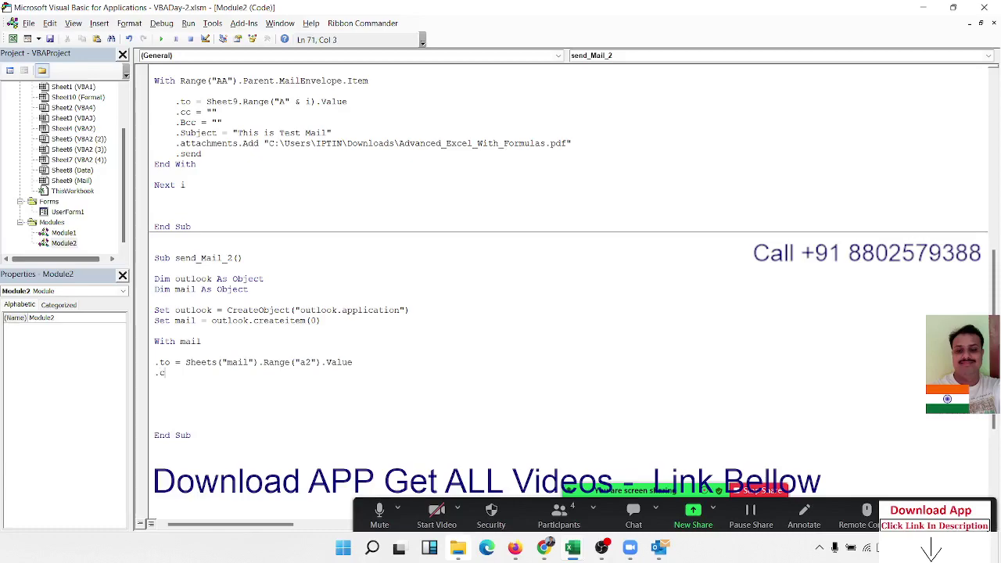
{"action": "type", "text": "c ="}
{"action": "type", "text": " \"\""}
{"action": "key", "text": "Return"}
{"action": "type", "text": "b"}
{"action": "type", "text": "cc = \"\""}
{"action": "key", "text": "Return"}
{"action": "type", "text": "su"}
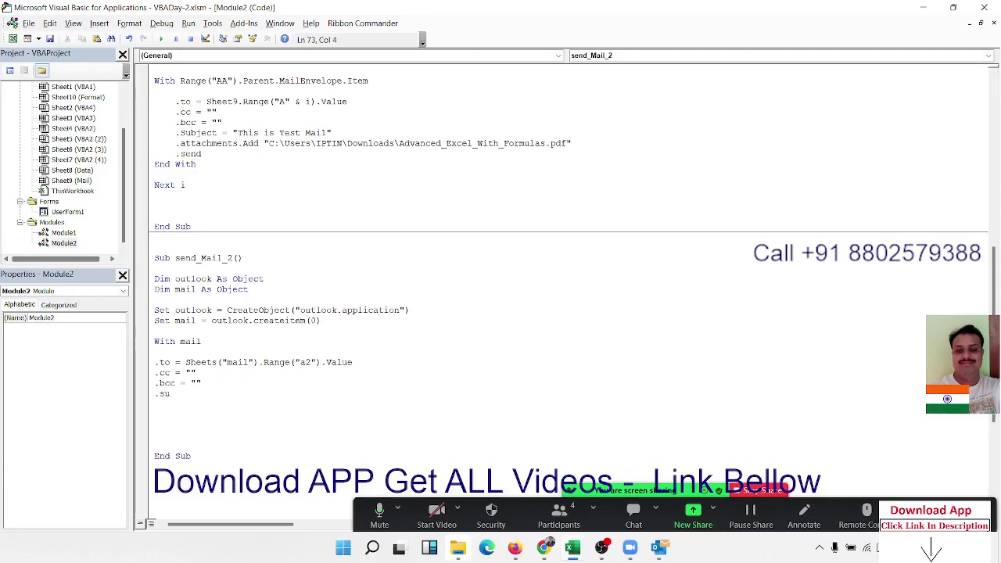
{"action": "type", "text": "nject ="}
{"action": "type", "text": "\"T"}
{"action": "type", "text": "hen 2"}
{"action": "type", "text": "nd "}
{"action": "type", "text": "Test Mail"}
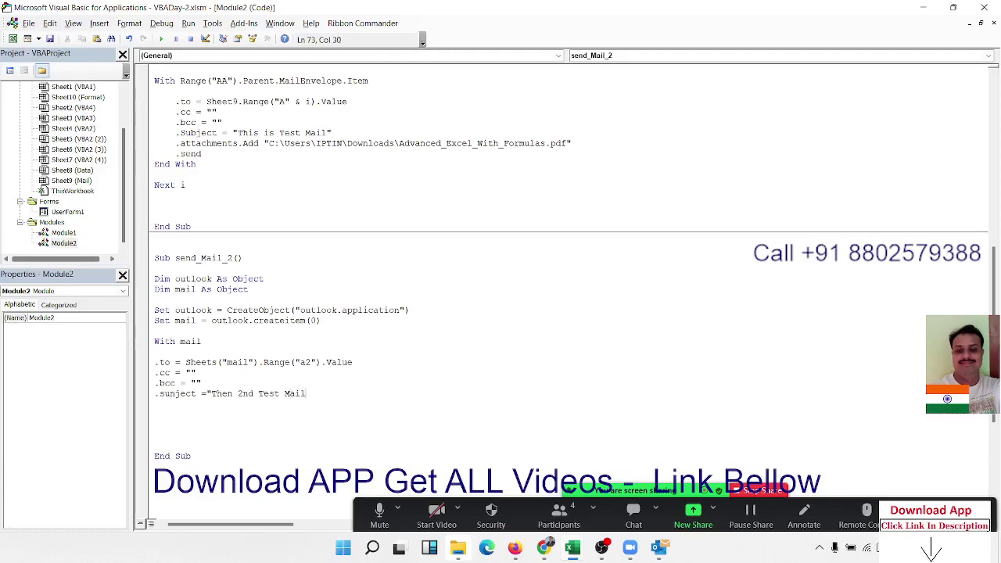
{"action": "type", "text": "\""}
{"action": "key", "text": "Return"}
Step: Copy the .Attachments.Add and .Send lines from sent_mail1 into send_Mail_2
{"action": "left_click", "coordinate": [154, 393]}
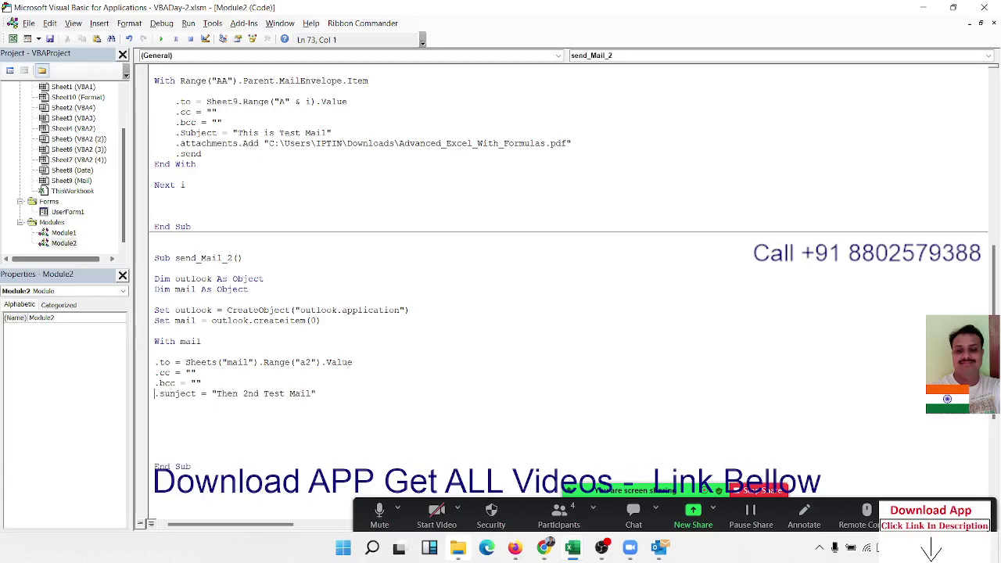
{"action": "key", "text": "Down"}
{"action": "type", "text": "."}
{"action": "key", "text": "Up"}
{"action": "key", "text": "Up"}
{"action": "key", "text": "Up"}
{"action": "key", "text": "Up"}
{"action": "key", "text": "Up"}
{"action": "key", "text": "Up"}
{"action": "key", "text": "Up"}
{"action": "key", "text": "Up"}
{"action": "key", "text": "Up"}
{"action": "key", "text": "Up"}
{"action": "key", "text": "Up"}
{"action": "key", "text": "Up"}
{"action": "key", "text": "Up"}
{"action": "key", "text": "Up"}
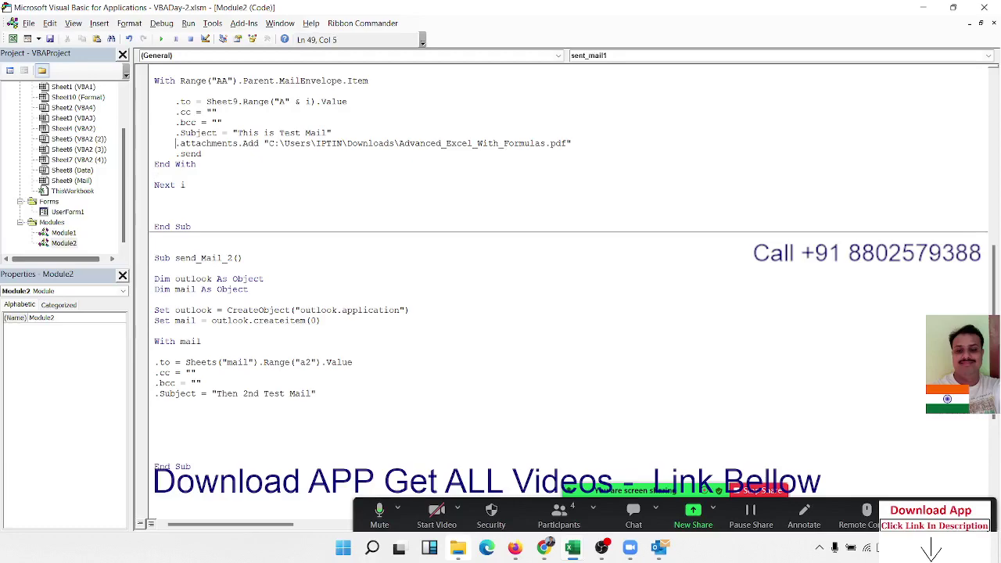
{"action": "key", "text": "shift+Down"}
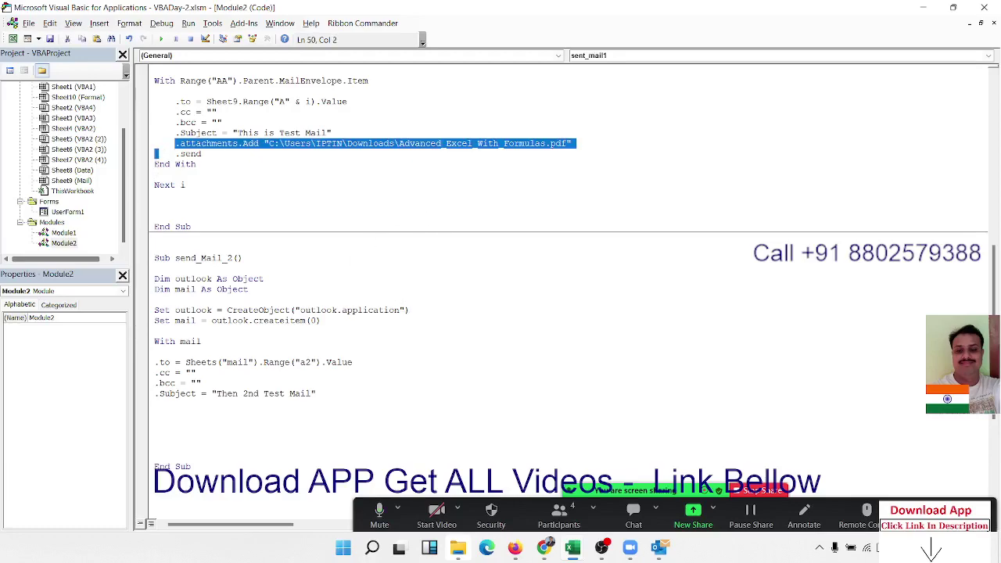
{"action": "key", "text": "shift+Right"}
{"action": "key", "text": "shift+Right"}
{"action": "key", "text": "shift+Right"}
{"action": "key", "text": "shift+Right"}
{"action": "key", "text": "shift+Right"}
{"action": "key", "text": "shift+Right"}
{"action": "key", "text": "ctrl+c"}
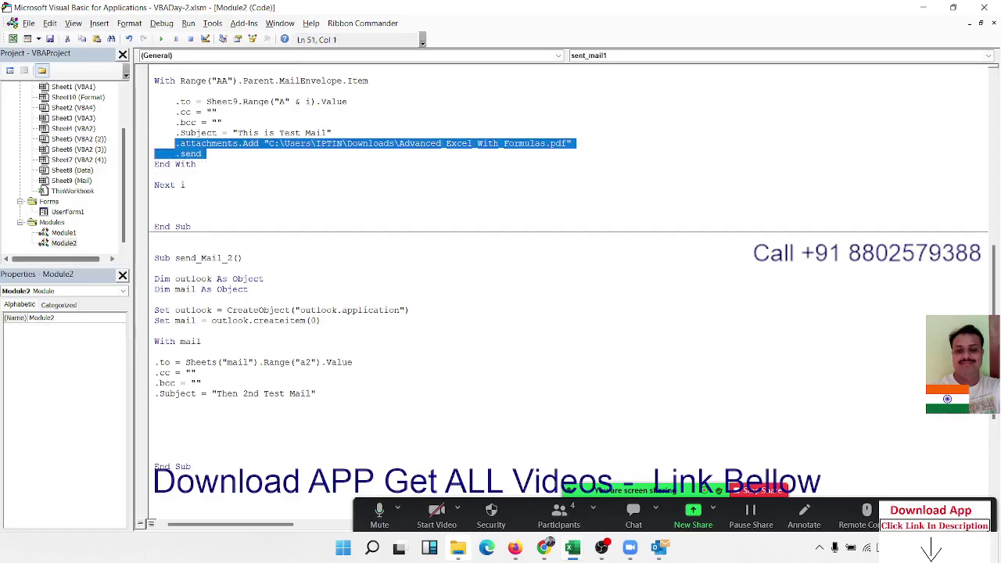
{"action": "key", "text": "Down"}
{"action": "key", "text": "Down"}
{"action": "key", "text": "Down"}
{"action": "key", "text": "Down"}
{"action": "key", "text": "Down"}
{"action": "key", "text": "Down"}
{"action": "key", "text": "Down"}
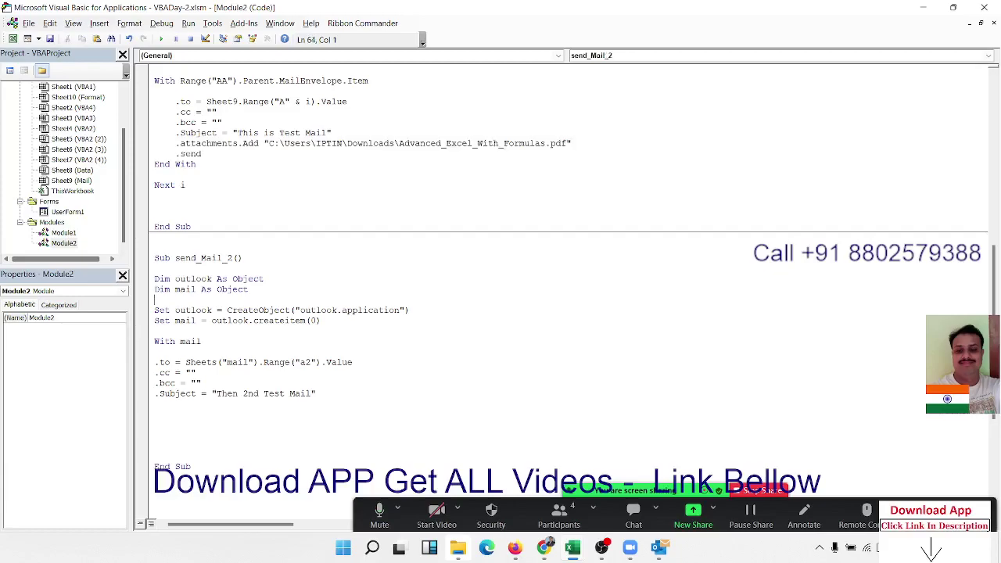
{"action": "key", "text": "Down"}
{"action": "key", "text": "Down"}
{"action": "key", "text": "Down"}
{"action": "key", "text": "Down"}
{"action": "key", "text": "Down"}
{"action": "key", "text": "Down"}
{"action": "key", "text": "Down"}
{"action": "key", "text": "Down"}
{"action": "key", "text": "Down"}
{"action": "key", "text": "Down"}
{"action": "key", "text": "ctrl+v"}
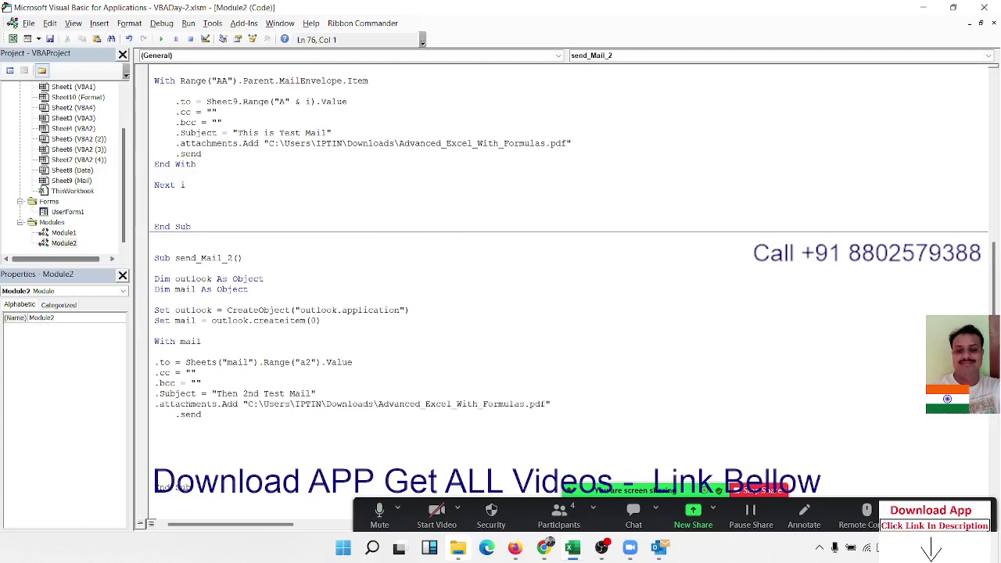
Step: Close the mail block with End With
{"action": "type", "text": "W"}
{"action": "key", "text": "Home"}
{"action": "type", "text": "end"}
{"action": "key", "text": "End"}
{"action": "type", "text": "ith"}
{"action": "key", "text": "Return"}
{"action": "key", "text": "Return"}
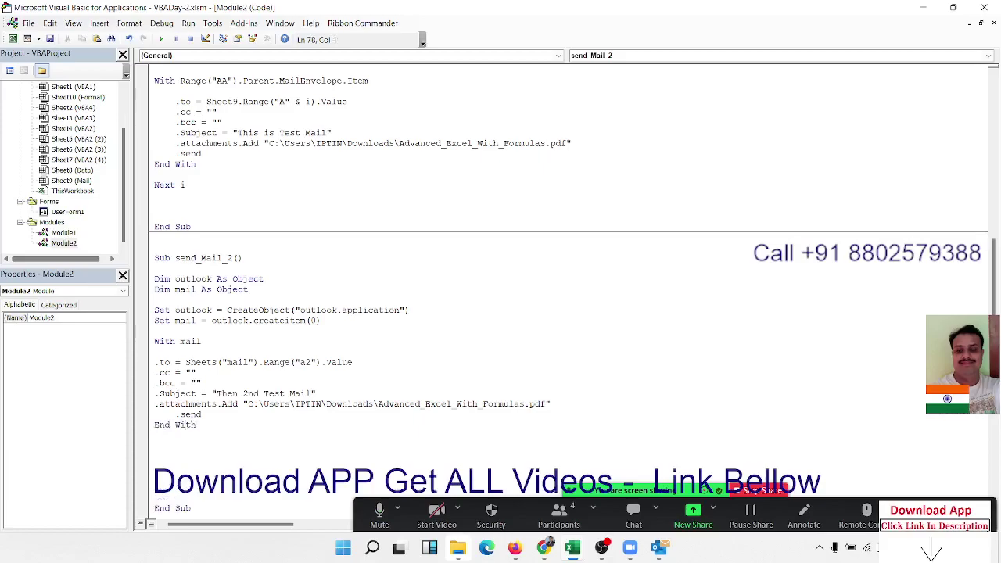
{"action": "key", "text": "Return"}
Step: Add cleanup lines Set outlook = Nothing and Set mail = Nothing
{"action": "type", "text": "set"}
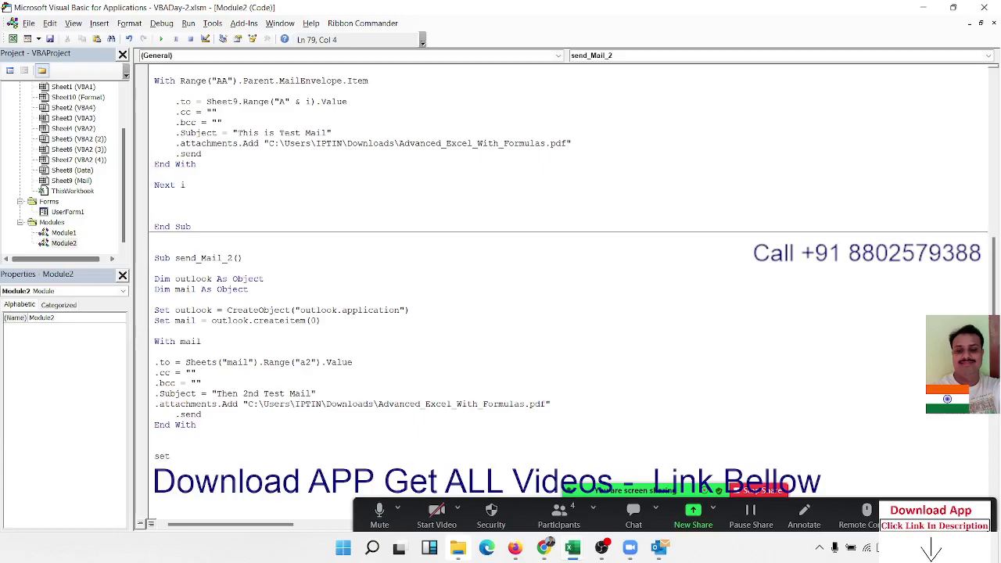
{"action": "type", "text": "ou"}
{"action": "type", "text": "tlook"}
{"action": "type", "text": "= noth"}
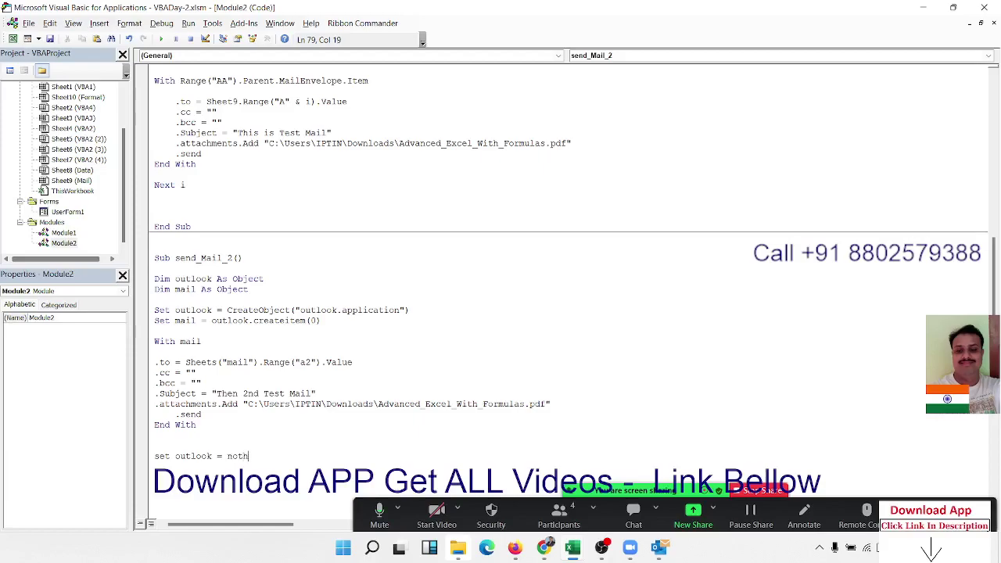
{"action": "type", "text": "ing"}
{"action": "left_click", "coordinate": [155, 445]}
{"action": "key", "text": "Down"}
{"action": "key", "text": "shift+Down"}
{"action": "key", "text": "ctrl+c"}
{"action": "key", "text": "ctrl+v"}
{"action": "key", "text": "ctrl+v"}
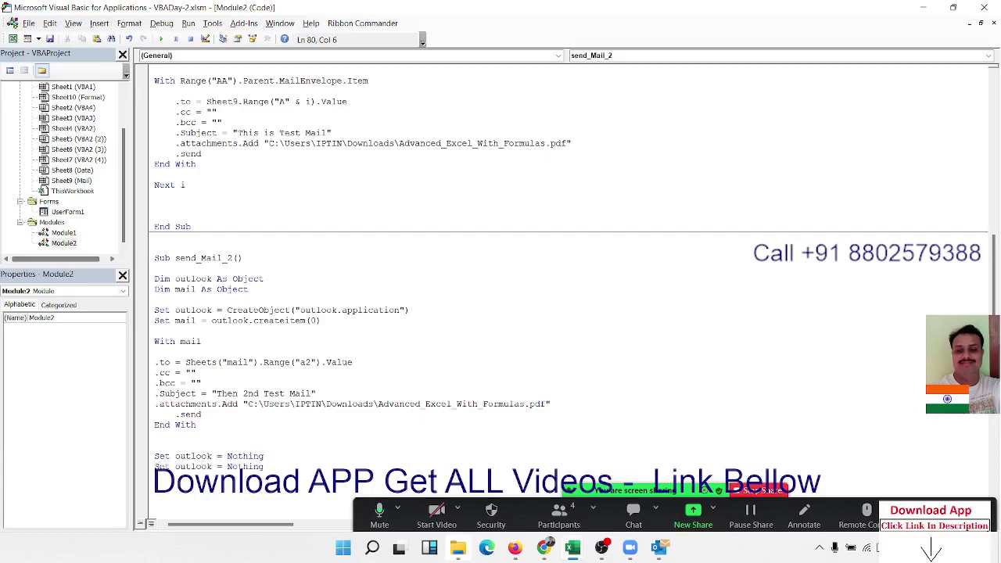
{"action": "key", "text": "shift+Right"}
{"action": "key", "text": "shift+Right"}
{"action": "key", "text": "shift+Right"}
{"action": "type", "text": "mail"}
{"action": "left_click", "coordinate": [195, 456]}
{"action": "left_click", "coordinate": [202, 382]}
{"action": "scroll", "coordinate": [267, 294], "scroll_direction": "down", "scroll_amount": 4}
{"action": "scroll", "coordinate": [267, 294], "scroll_direction": "down", "scroll_amount": 1}
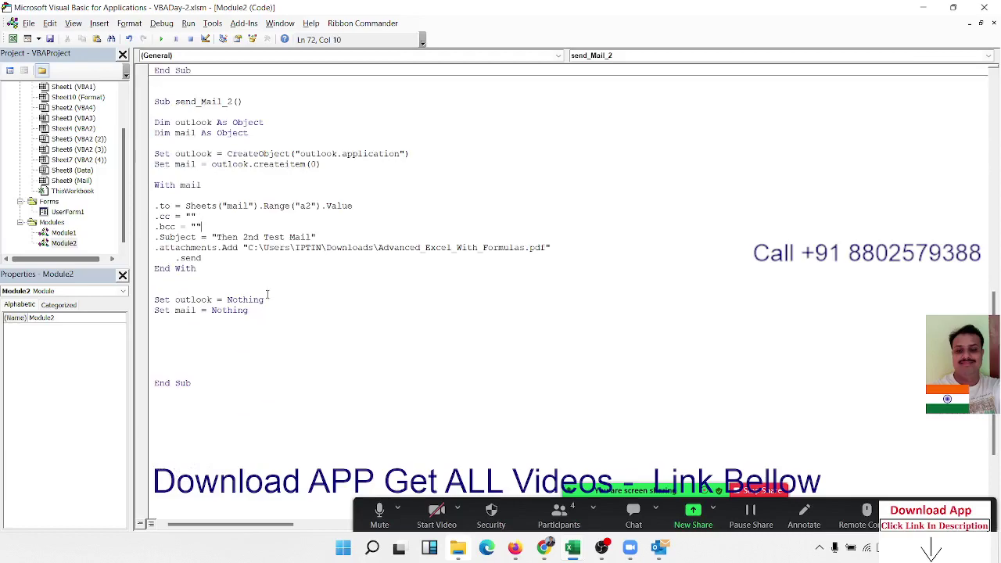
Step: Run send_Mail_2, then confirm 'Then 2nd Test Mail' carries Advanced_Excel_With_Formulas.pdf in Outlook Sent Items
{"action": "left_click", "coordinate": [257, 184]}
{"action": "mouse_move", "coordinate": [573, 547]}
{"action": "left_click", "coordinate": [658, 547]}
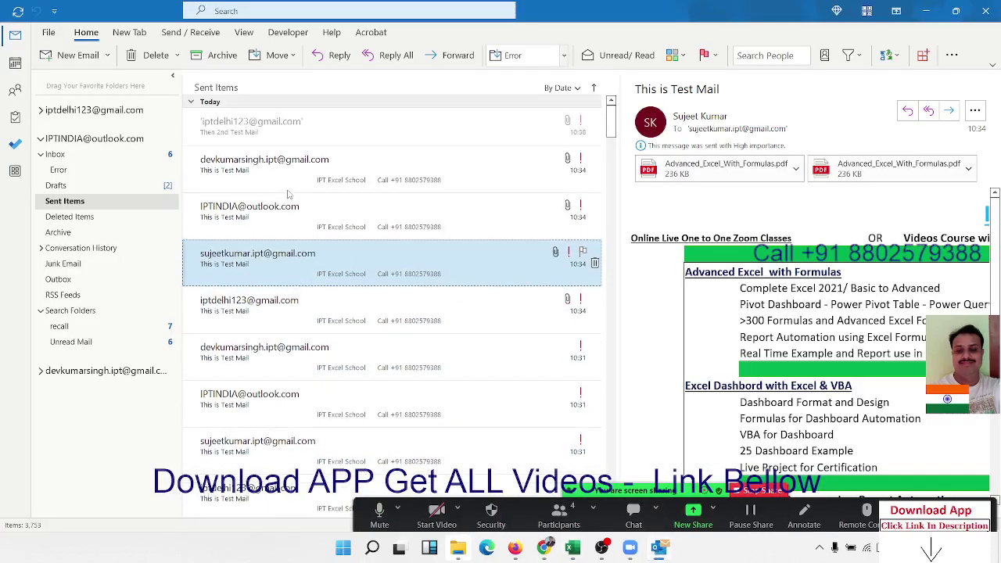
{"action": "left_click", "coordinate": [211, 142]}
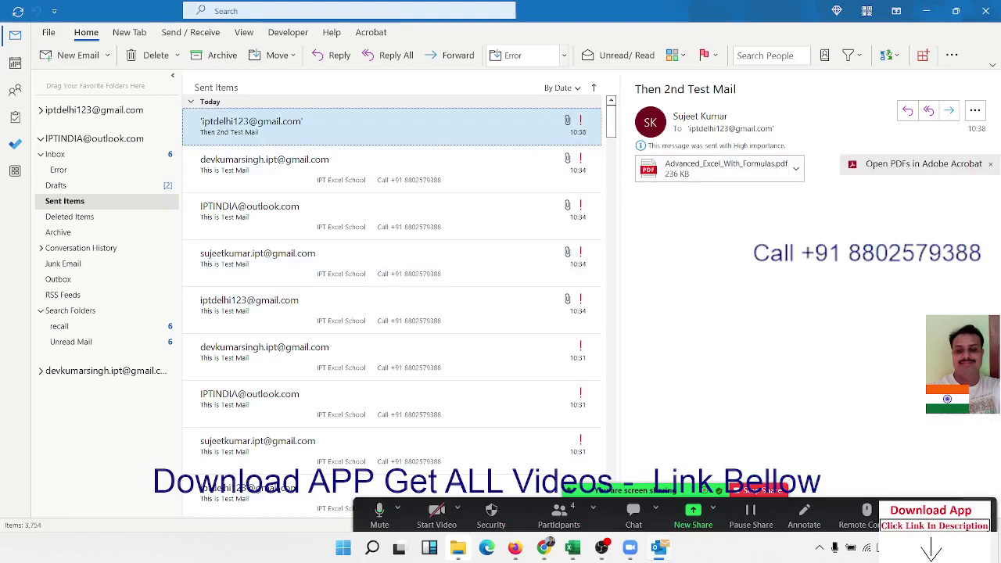
{"action": "key", "text": "alt+Tab"}
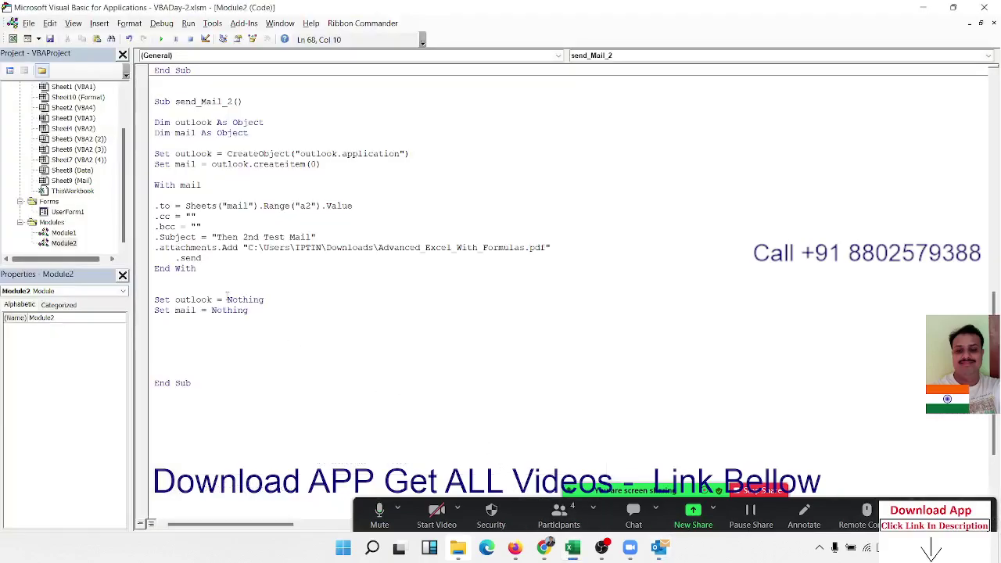
Step: Add a .Body line: "Dear Sir/Mam", "Please Find attached file for Course Details", "Regards", sender's name, separated by vbNewLine
{"action": "left_click", "coordinate": [335, 237]}
{"action": "key", "text": "Return"}
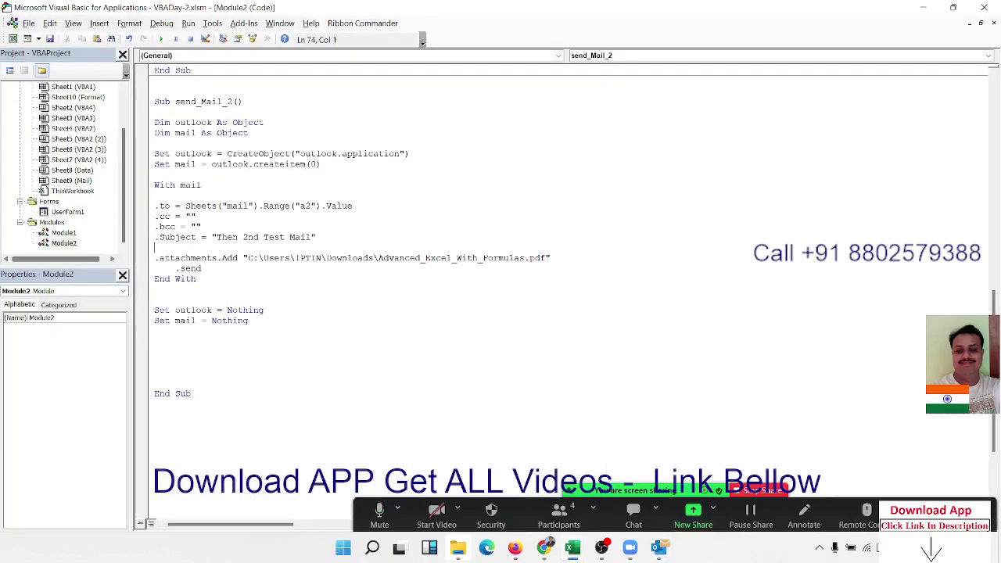
{"action": "type", "text": ".bo"}
{"action": "type", "text": "dy = "}
{"action": "type", "text": "\""}
{"action": "type", "text": "Dear"}
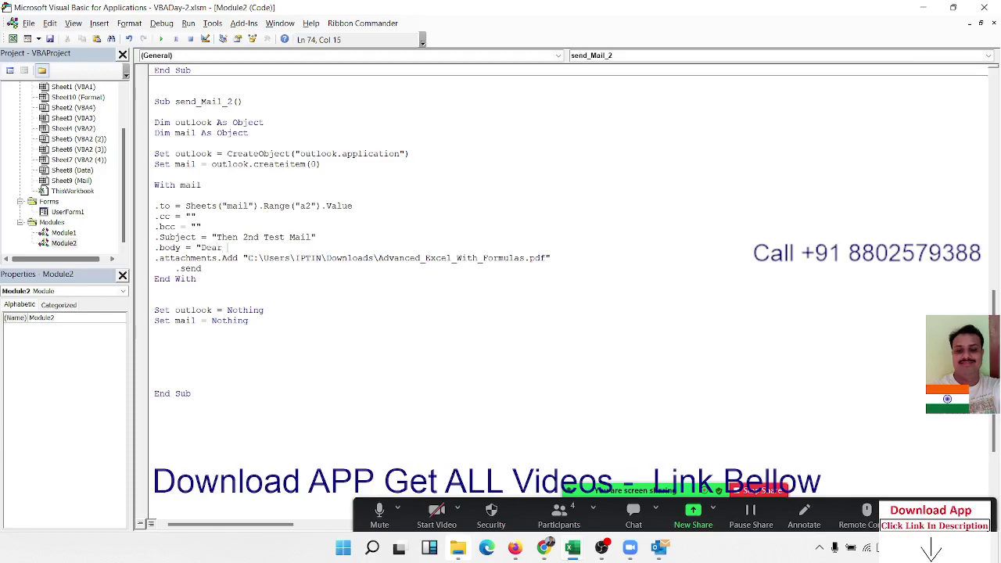
{"action": "type", "text": " Sir/"}
{"action": "type", "text": "Ma"}
{"action": "type", "text": ","}
{"action": "key", "text": "BackSpace"}
{"action": "type", "text": "m"}
{"action": "type", "text": "\"& "}
{"action": "type", "text": "vbnew "}
{"action": "type", "text": "li"}
{"action": "type", "text": "ne&"}
{"action": "type", "text": "\"Pleas"}
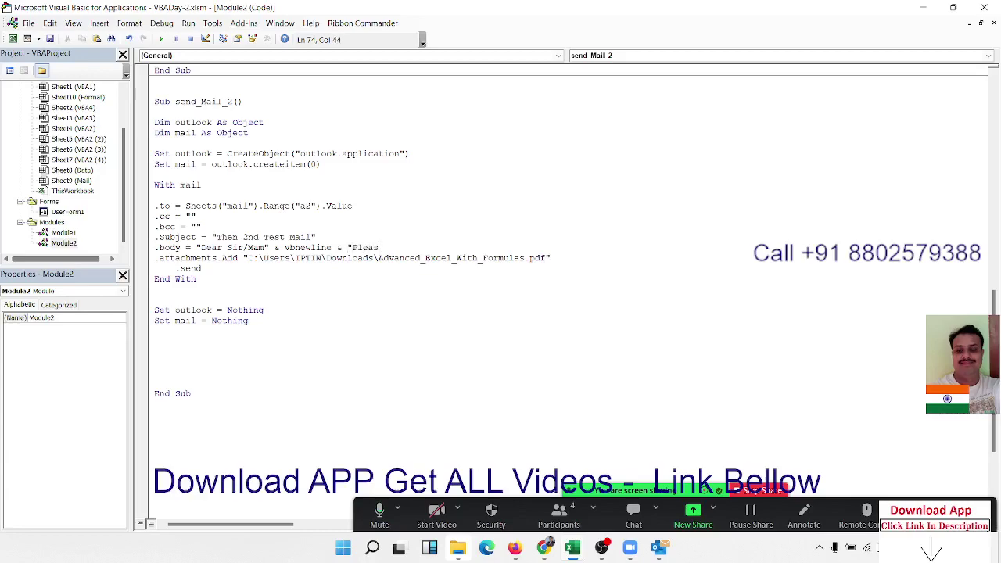
{"action": "type", "text": "e File"}
{"action": "key", "text": "BackSpace"}
{"action": "key", "text": "BackSpace"}
{"action": "key", "text": "BackSpace"}
{"action": "type", "text": "in"}
{"action": "type", "text": "d attache"}
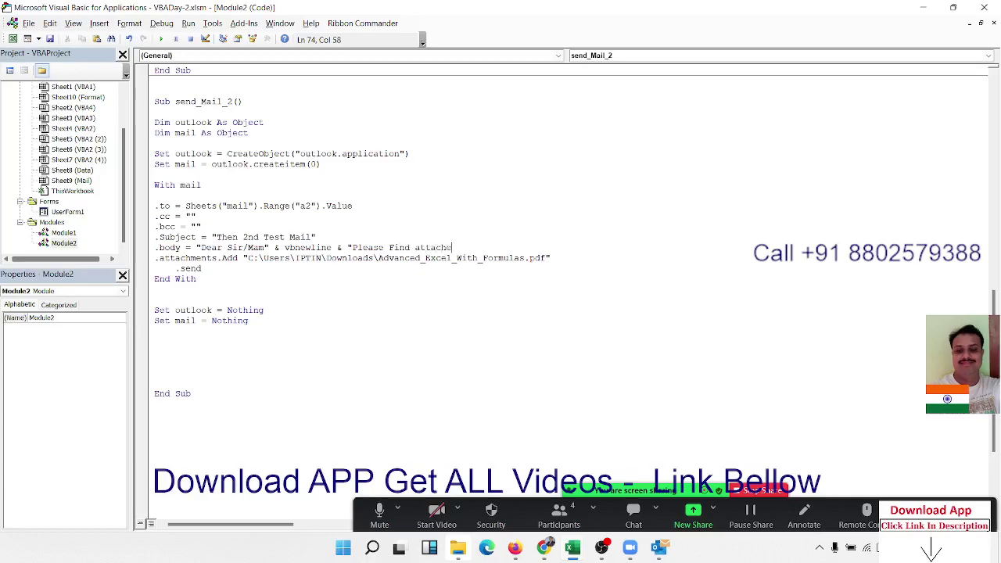
{"action": "type", "text": "d file"}
{"action": "type", "text": "for "}
{"action": "type", "text": "Course D"}
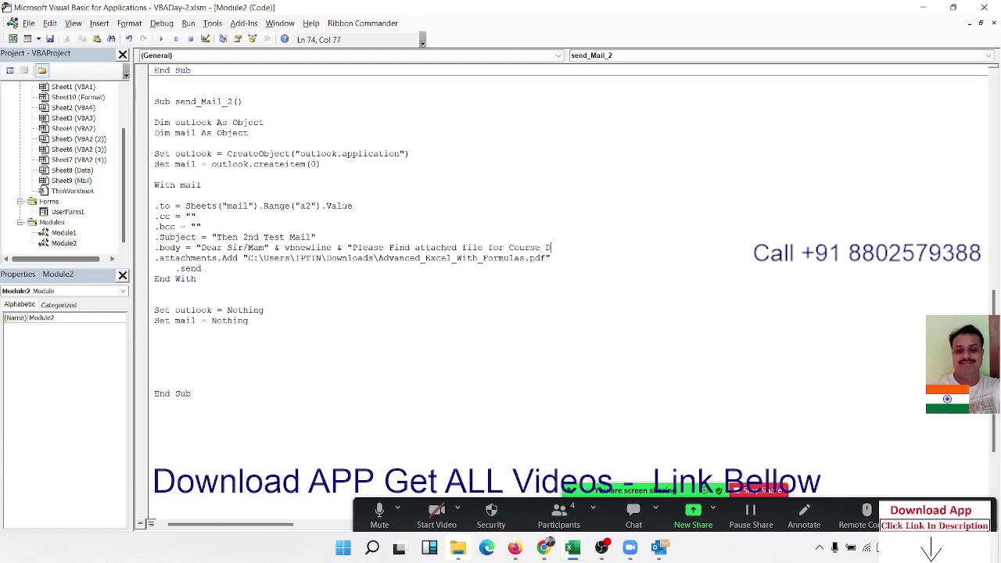
{"action": "type", "text": "etails "}
{"action": "type", "text": "& v"}
{"action": "type", "text": "bnewli"}
{"action": "type", "text": "ne "}
{"action": "type", "text": "& "}
{"action": "type", "text": "\"Re"}
{"action": "type", "text": "gards"}
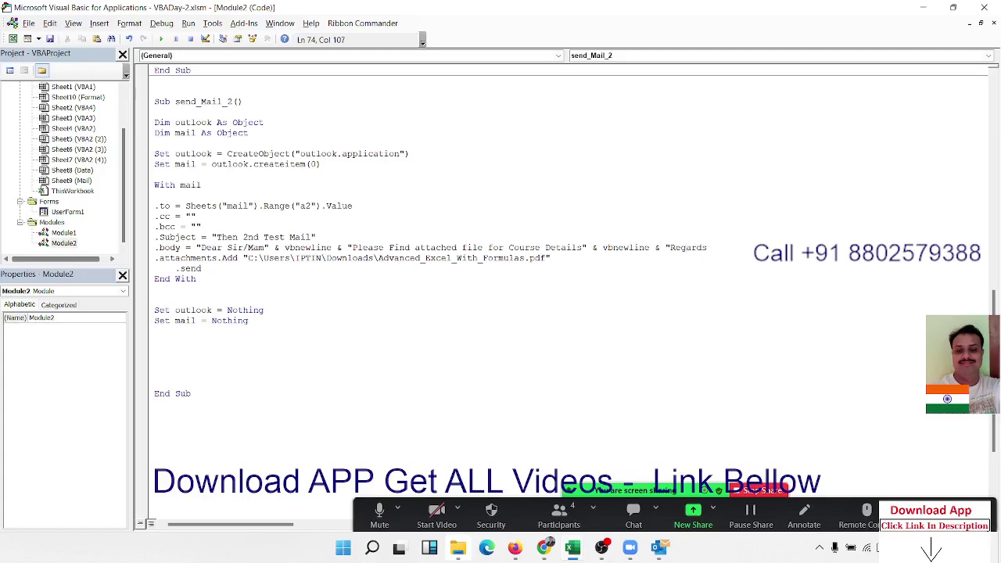
{"action": "type", "text": "\" "}
{"action": "type", "text": "& vb"}
{"action": "type", "text": "new"}
{"action": "type", "text": "lin"}
{"action": "type", "text": "e"}
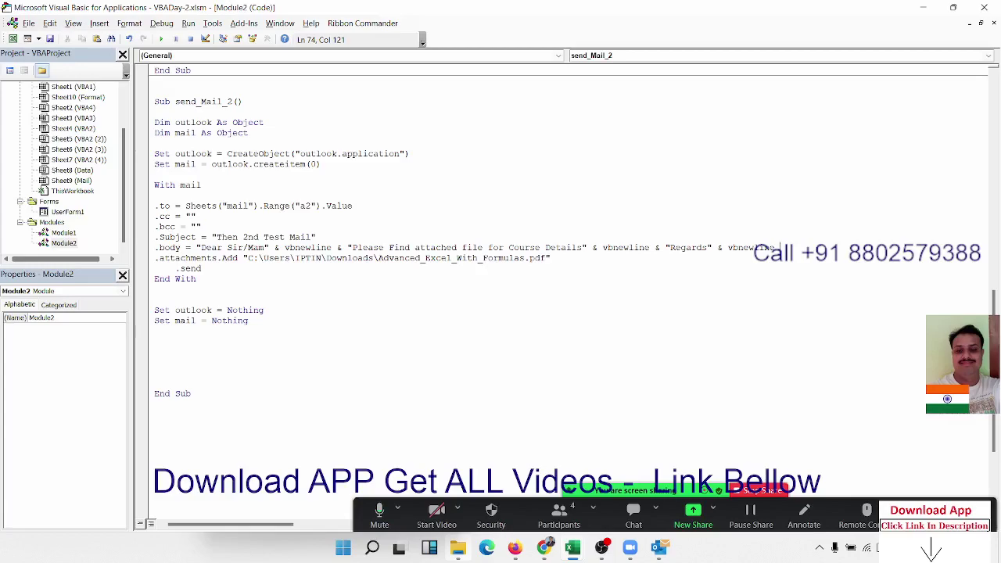
{"action": "type", "text": "&"}
{"action": "type", "text": "\"Subj"}
{"action": "type", "text": "ect Kum"}
{"action": "type", "text": "ar"}
{"action": "key", "text": "Down"}
{"action": "key", "text": "Down"}
{"action": "key", "text": "Down"}
Step: Preview the 10:40 'Then 2nd Test Mail' in Outlook Sent Items, then minimize Outlook
{"action": "left_click", "coordinate": [659, 547]}
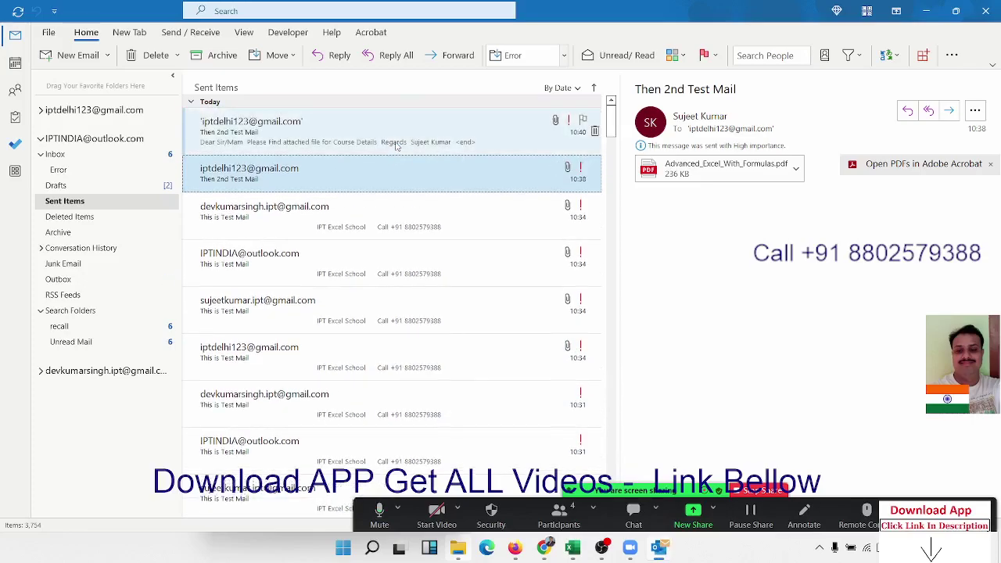
{"action": "left_click", "coordinate": [396, 147]}
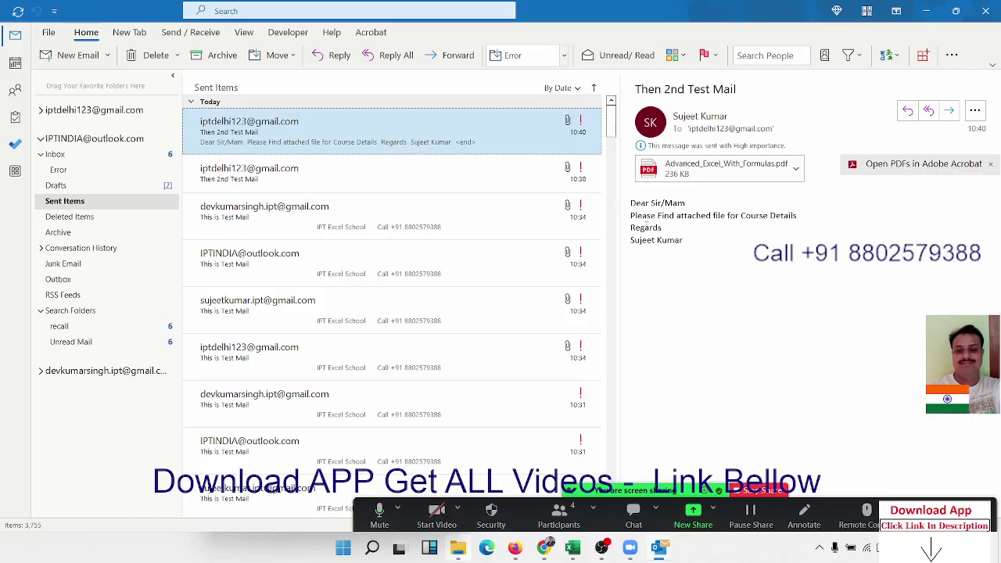
{"action": "left_click", "coordinate": [664, 289]}
{"action": "left_click", "coordinate": [933, 10]}
{"action": "scroll", "coordinate": [573, 337], "scroll_direction": "up", "scroll_amount": 3}
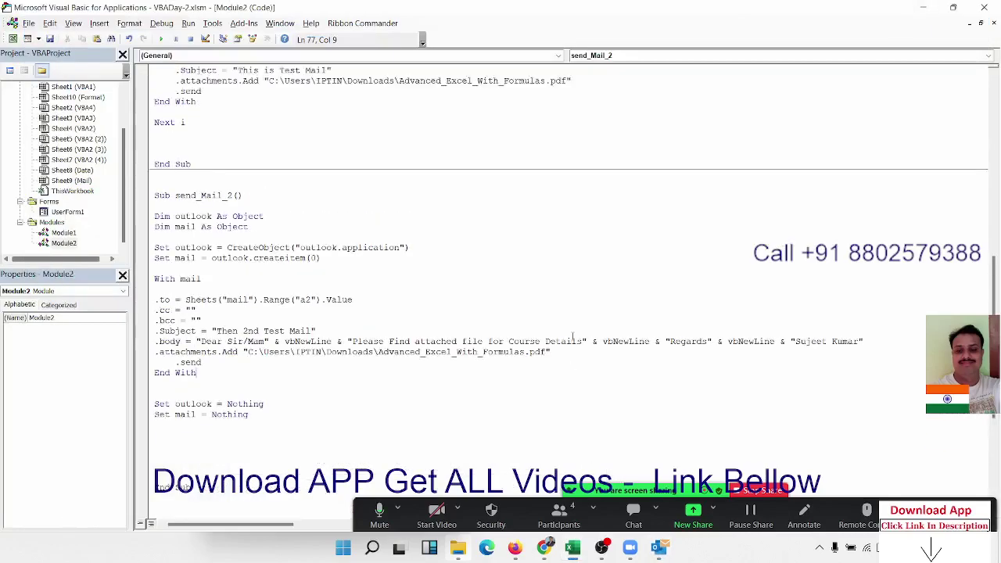
{"action": "scroll", "coordinate": [573, 337], "scroll_direction": "up", "scroll_amount": 5}
{"action": "scroll", "coordinate": [573, 337], "scroll_direction": "up", "scroll_amount": 8}
{"action": "scroll", "coordinate": [573, 337], "scroll_direction": "up", "scroll_amount": 3}
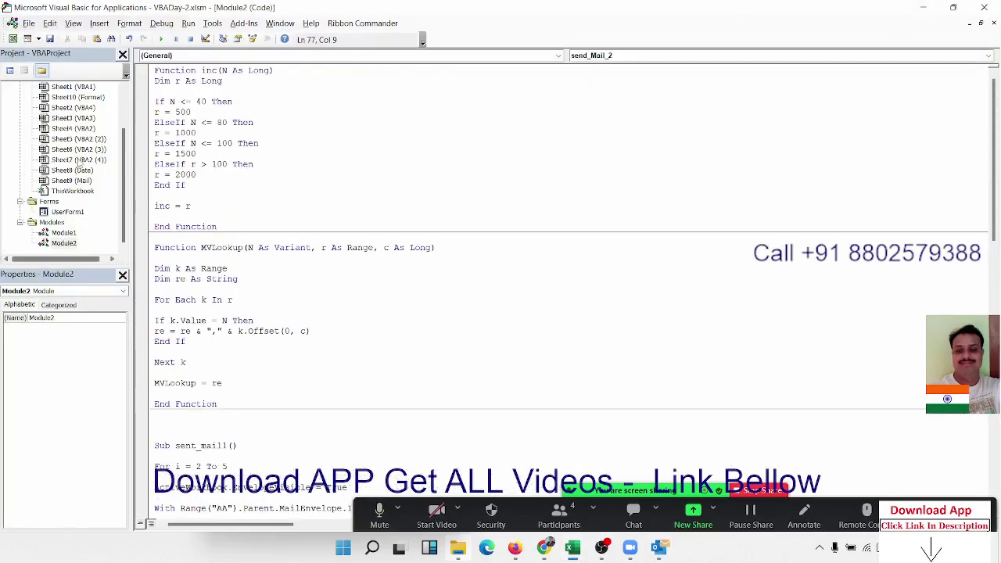
{"action": "scroll", "coordinate": [81, 164], "scroll_direction": "up", "scroll_amount": 2}
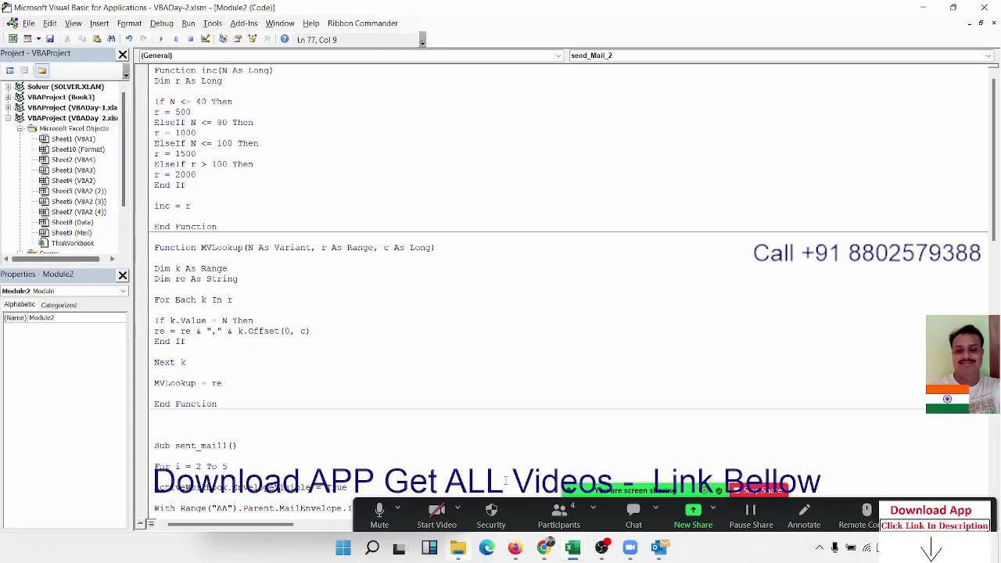
Step: Open the Zoom meeting's Participants list
{"action": "left_click", "coordinate": [552, 518]}
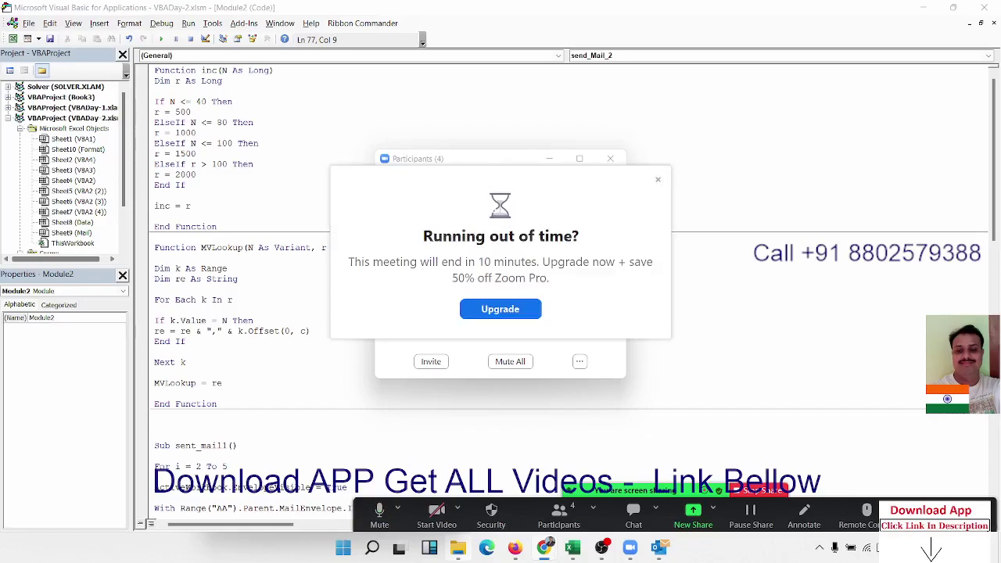
Step: Close the Zoom 'Running out of time?' upgrade popup
{"action": "left_click", "coordinate": [659, 179]}
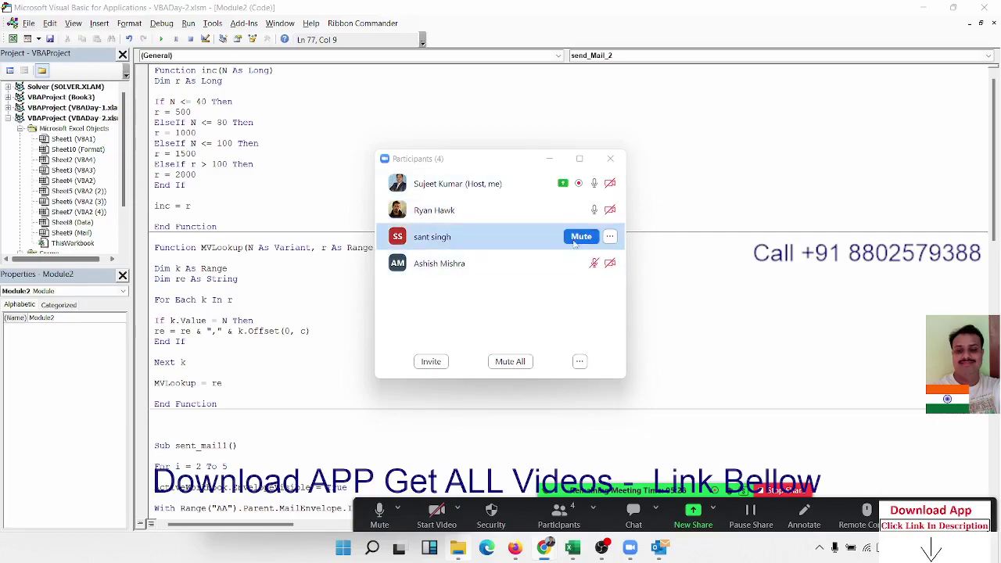
Step: Mute the Zoom participant whose microphone is still on
{"action": "left_click", "coordinate": [584, 237]}
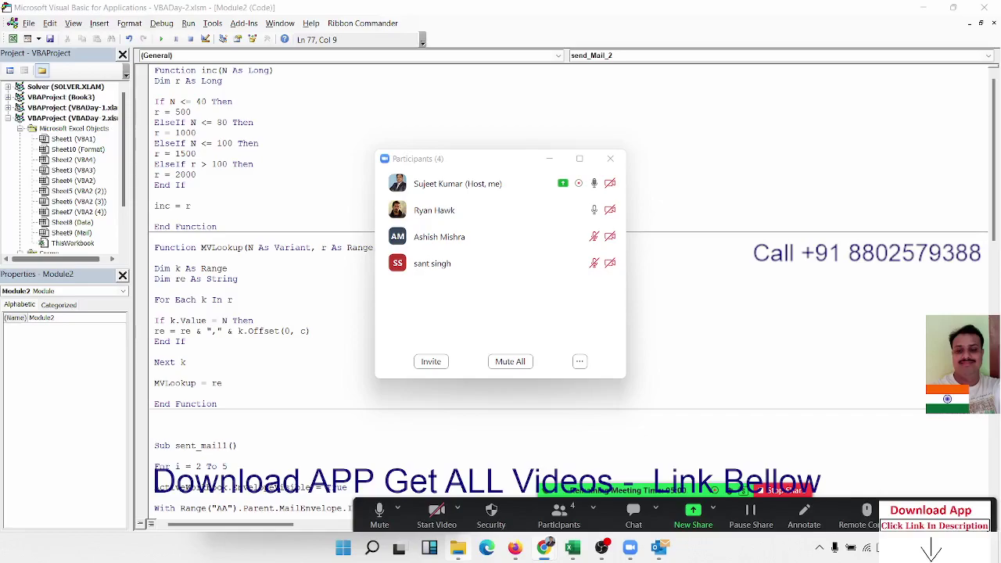
{"action": "mouse_move", "coordinate": [548, 553]}
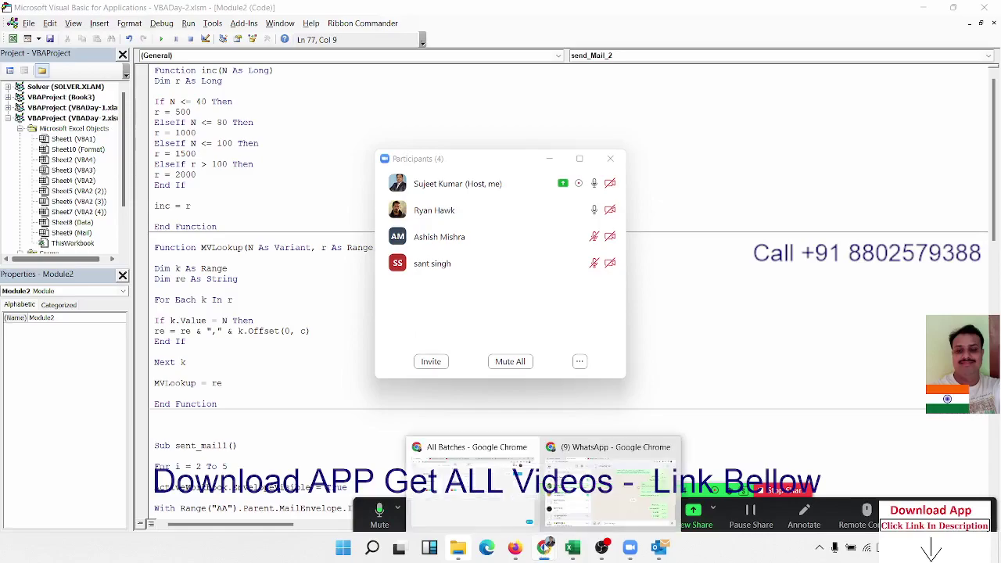
Step: Paste and send the YouTube link watch?v=AY9_pHLHJck in three WhatsApp Web chats
{"action": "left_click", "coordinate": [560, 508]}
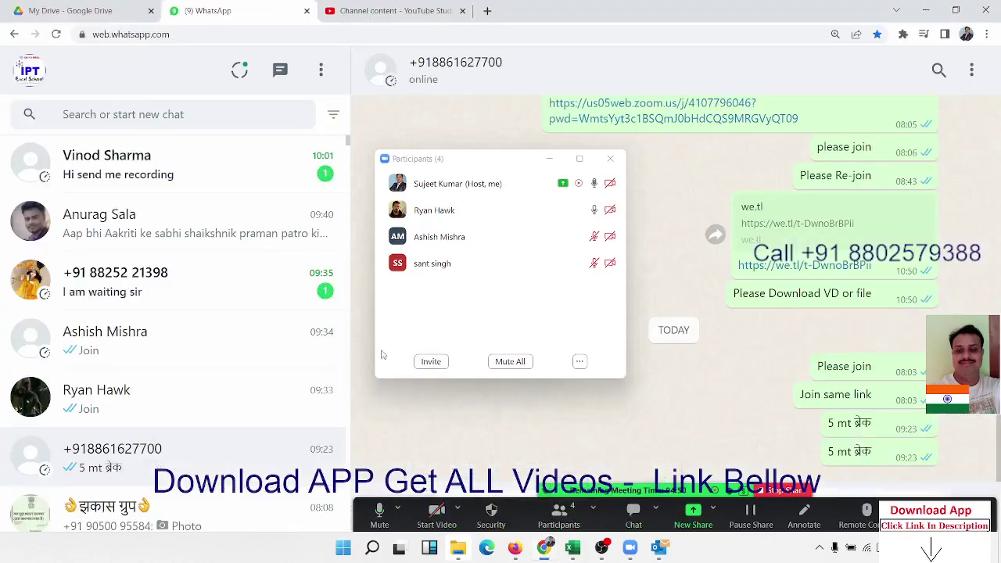
{"action": "left_click", "coordinate": [170, 403]}
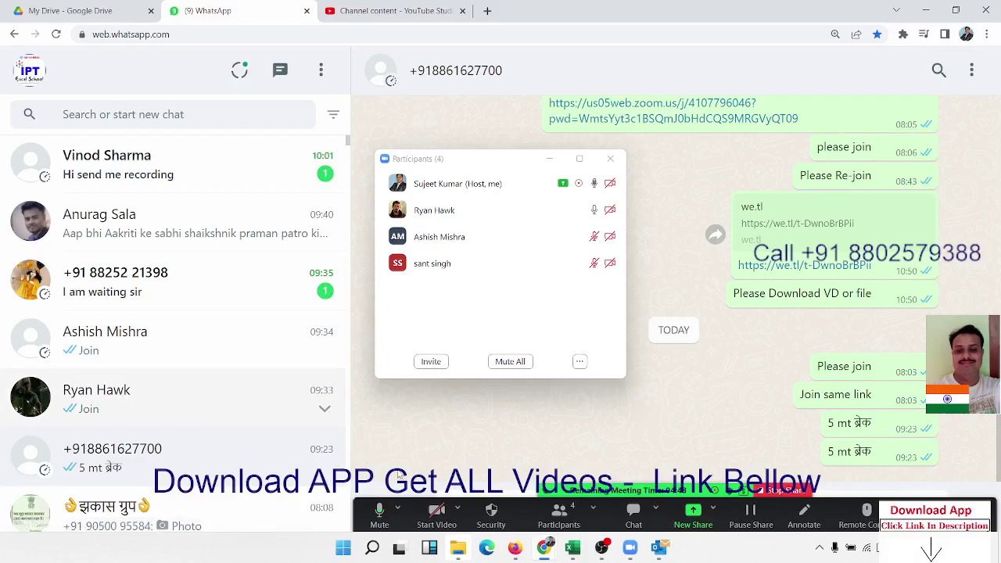
{"action": "left_click", "coordinate": [543, 491]}
{"action": "left_click", "coordinate": [536, 507]}
{"action": "type", "text": "https://www.youtube.com/watch?v=AY9_pHLHJck"}
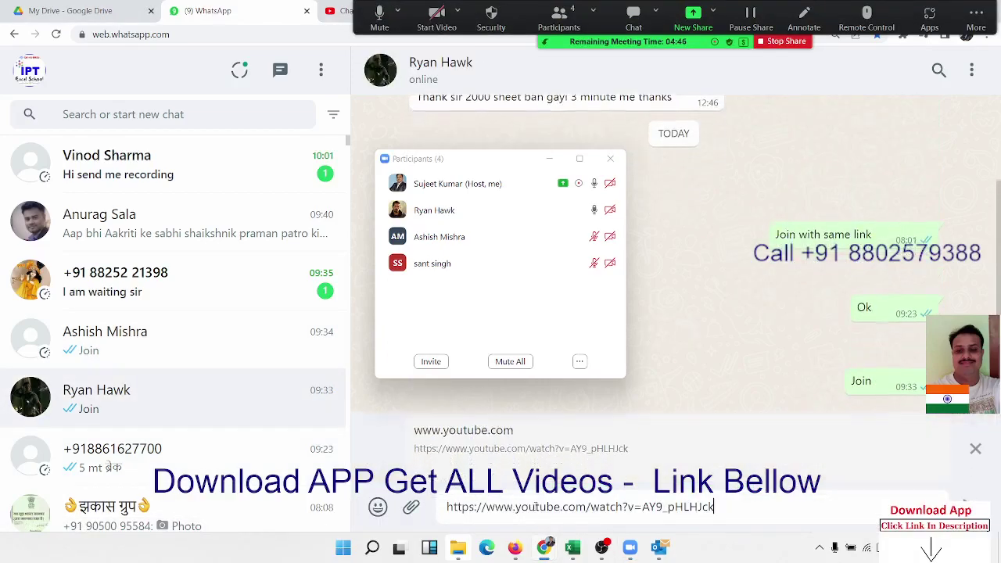
{"action": "key", "text": "Return"}
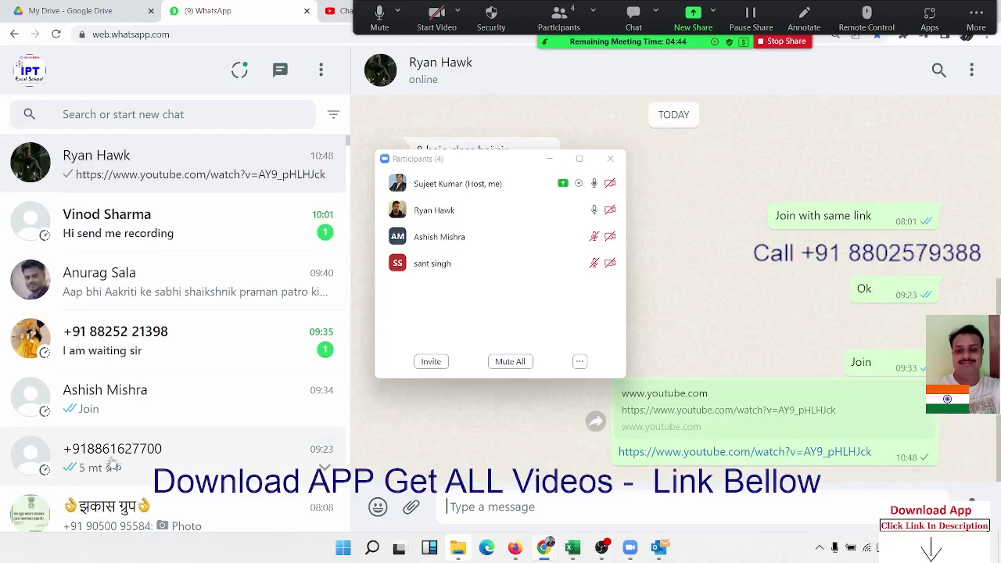
{"action": "left_click", "coordinate": [112, 457]}
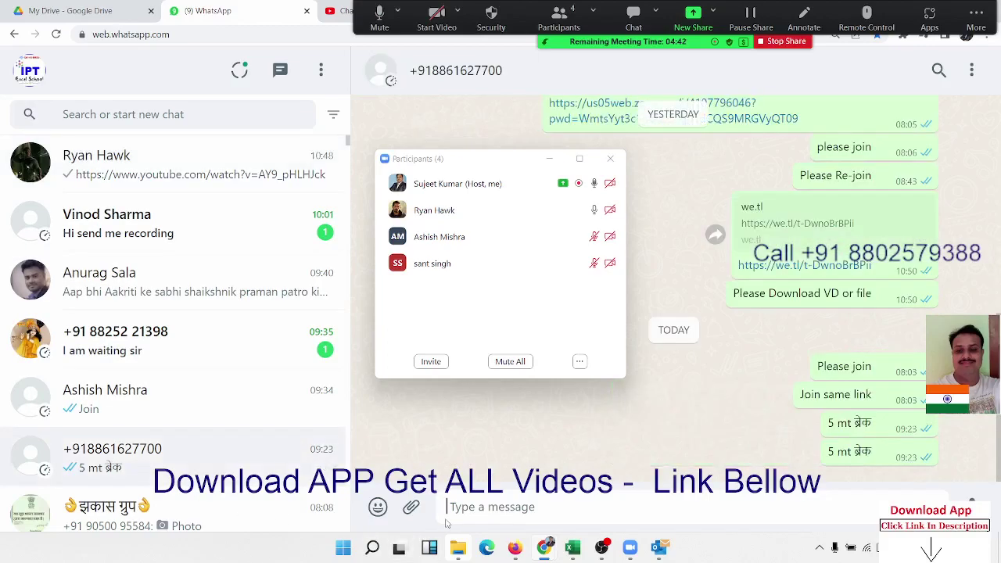
{"action": "type", "text": "https://www.youtube.com/watch?v=AY9_pHLHJck"}
{"action": "key", "text": "Return"}
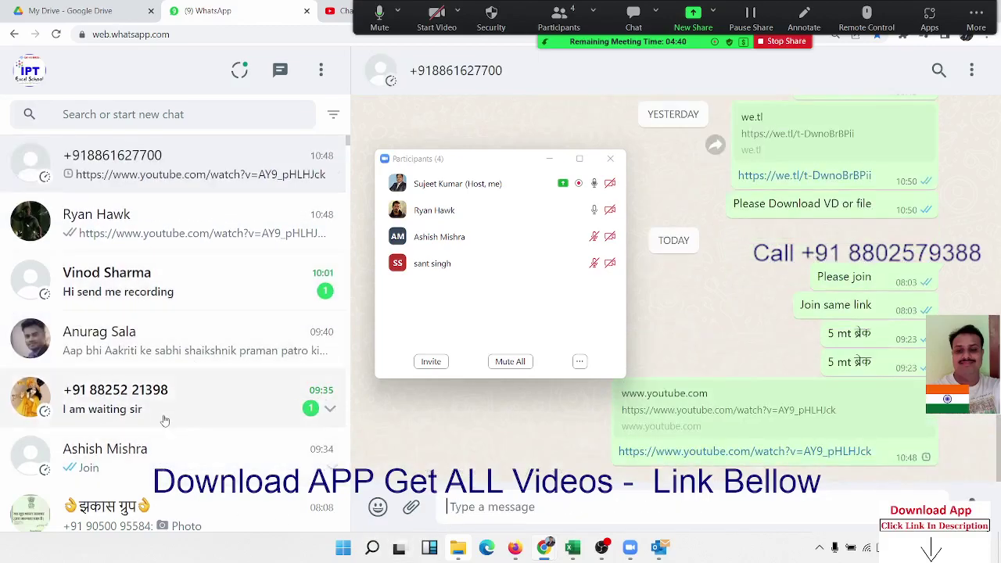
{"action": "left_click", "coordinate": [165, 414]}
{"action": "type", "text": "https://www.youtube.com/watch?v=AY9_pHLHJck"}
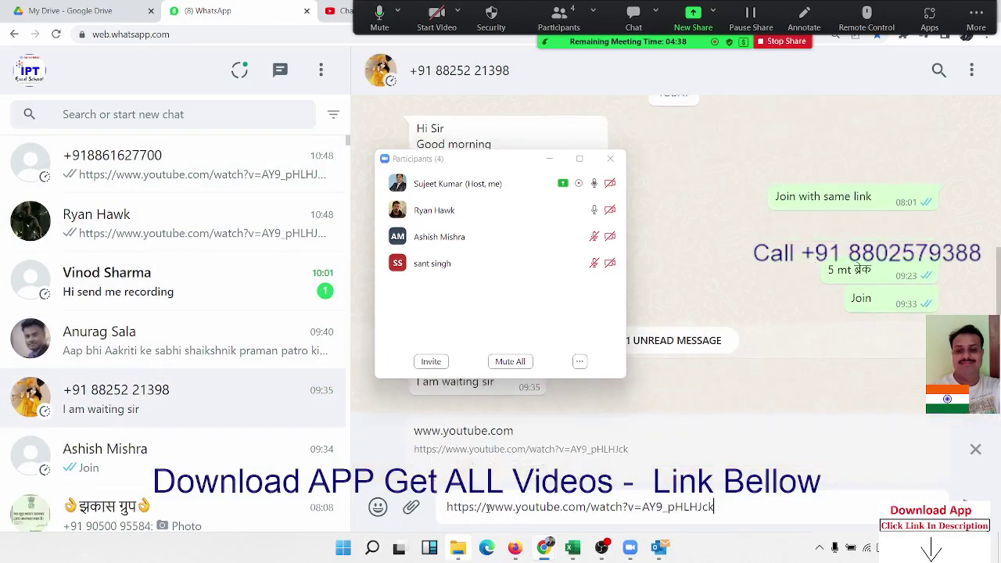
{"action": "key", "text": "Return"}
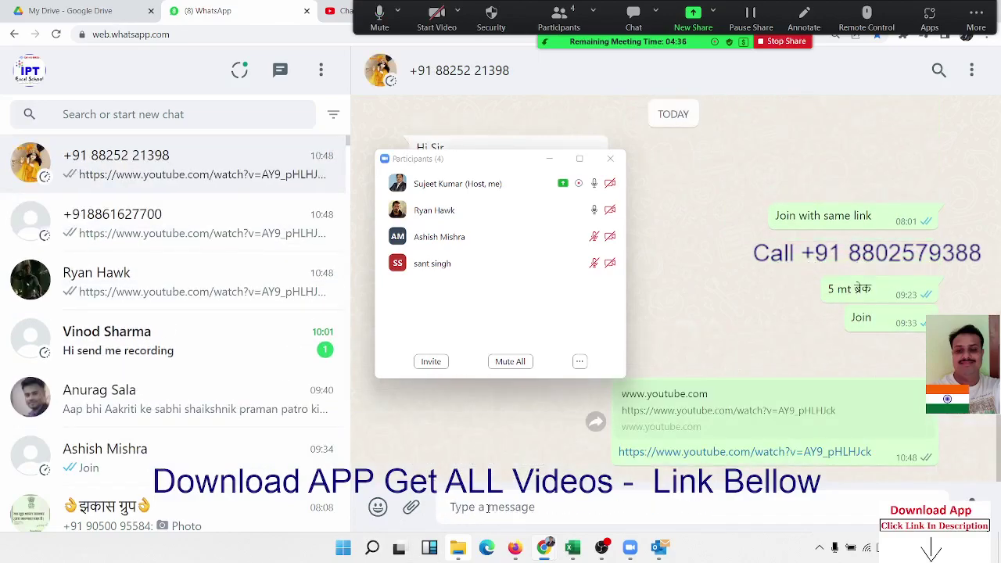